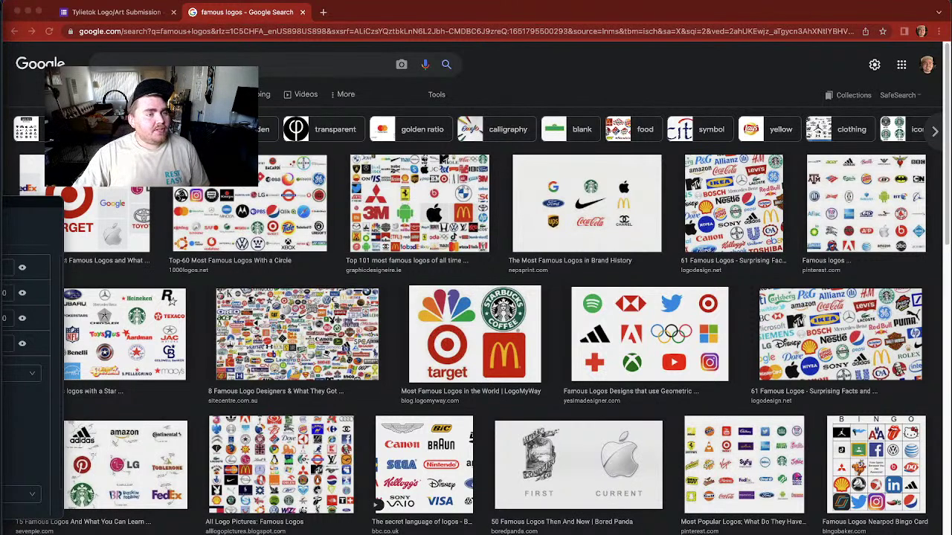
- Copy the share link of the Logo/Art Submission form in Google Forms and close the send dialog
{"action": "key", "text": "ctrl+Up"}
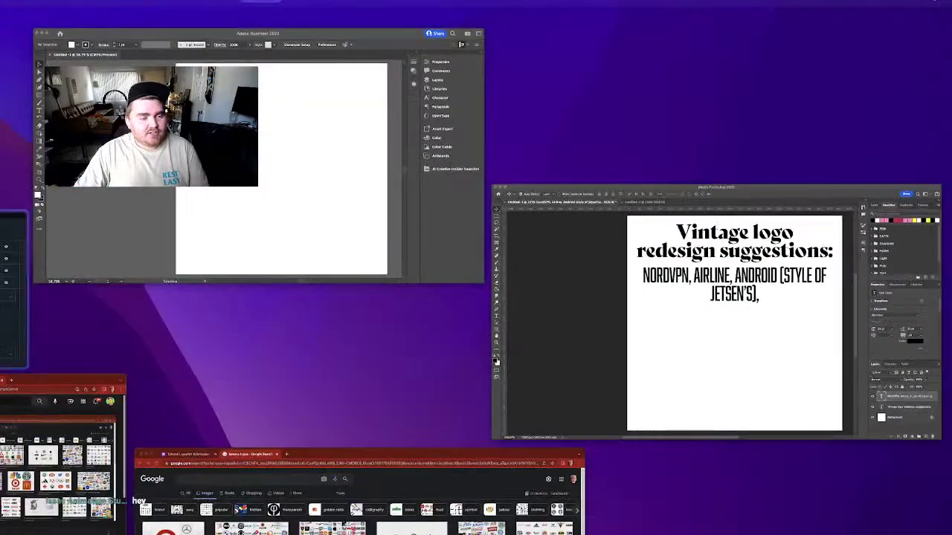
{"action": "left_click", "coordinate": [59, 406]}
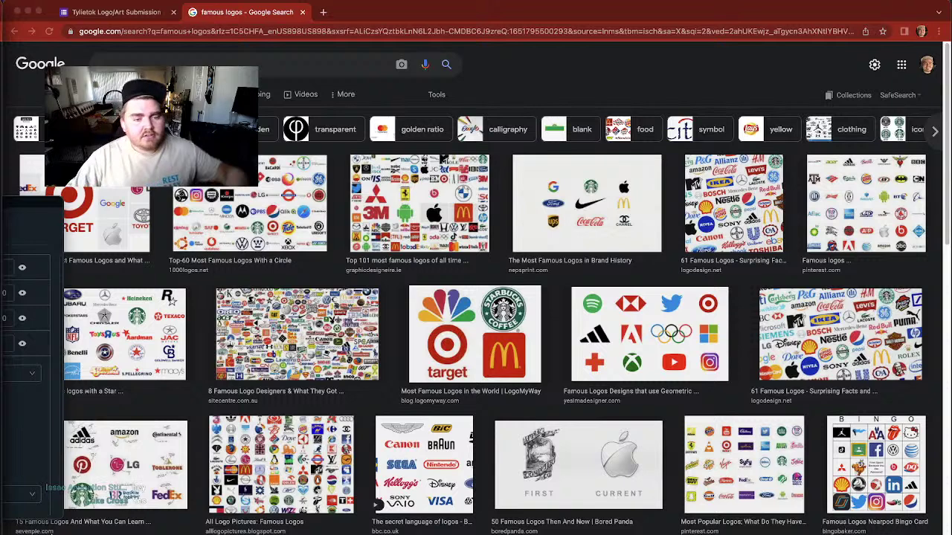
{"action": "left_click", "coordinate": [95, 17]}
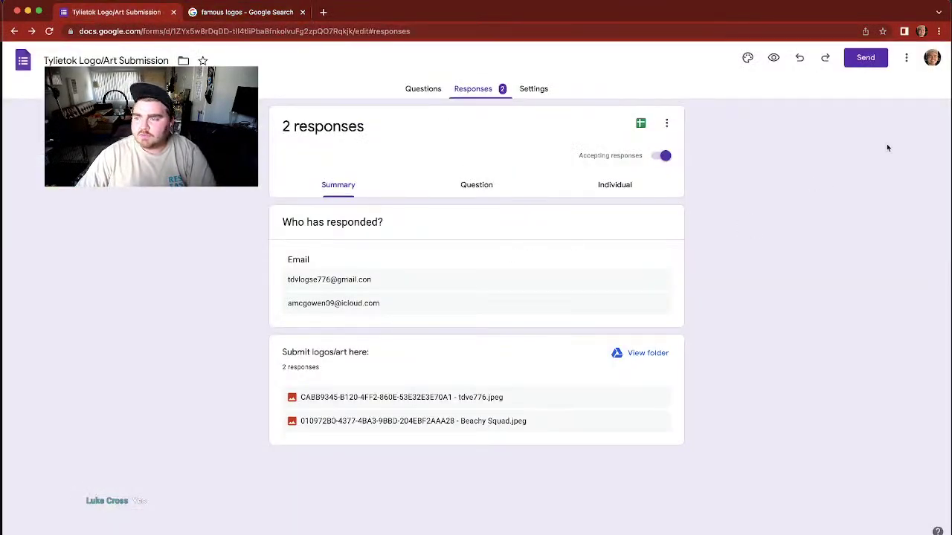
{"action": "left_click", "coordinate": [859, 64]}
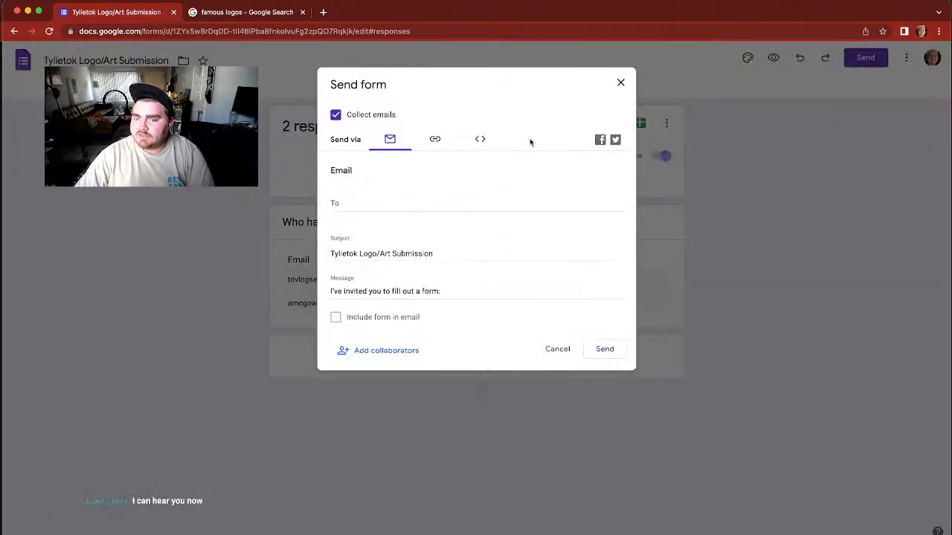
{"action": "left_click", "coordinate": [435, 140]}
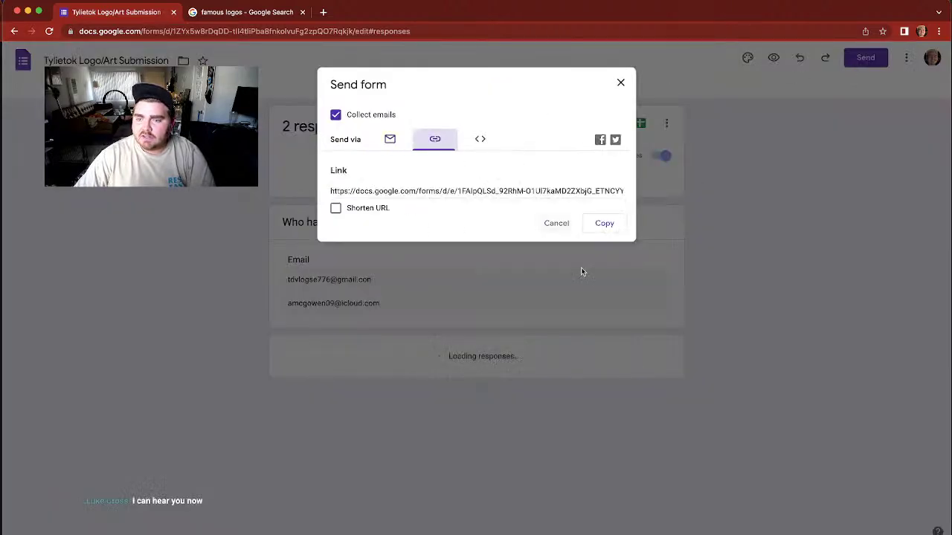
{"action": "left_click", "coordinate": [606, 225]}
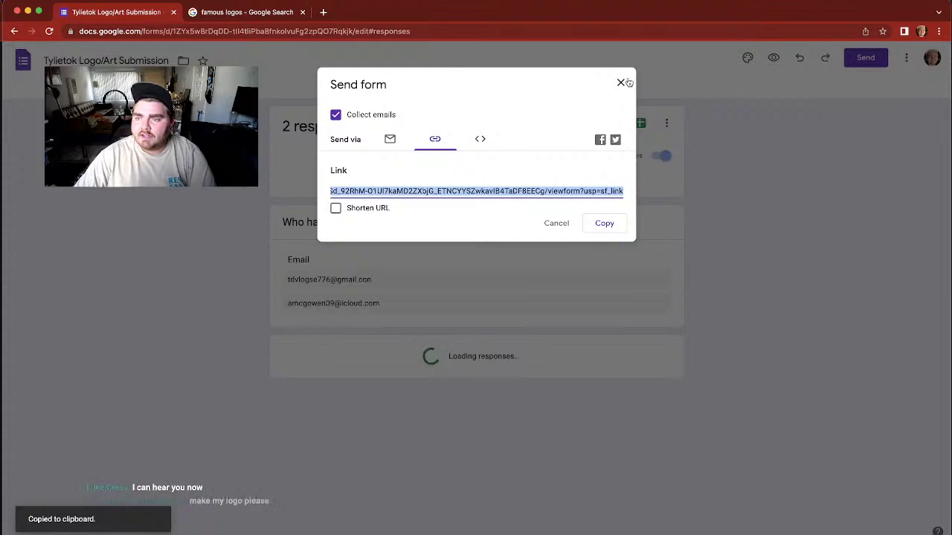
{"action": "left_click", "coordinate": [402, 56]}
- Open YouTube in a new browser tab and go to the published posts on your own channel's Community page
{"action": "left_click", "coordinate": [236, 13]}
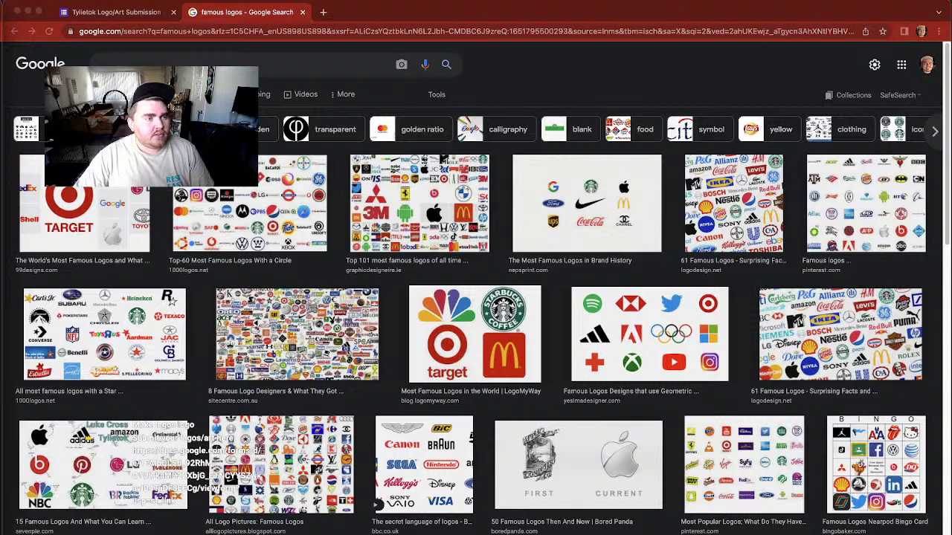
{"action": "left_click", "coordinate": [323, 12]}
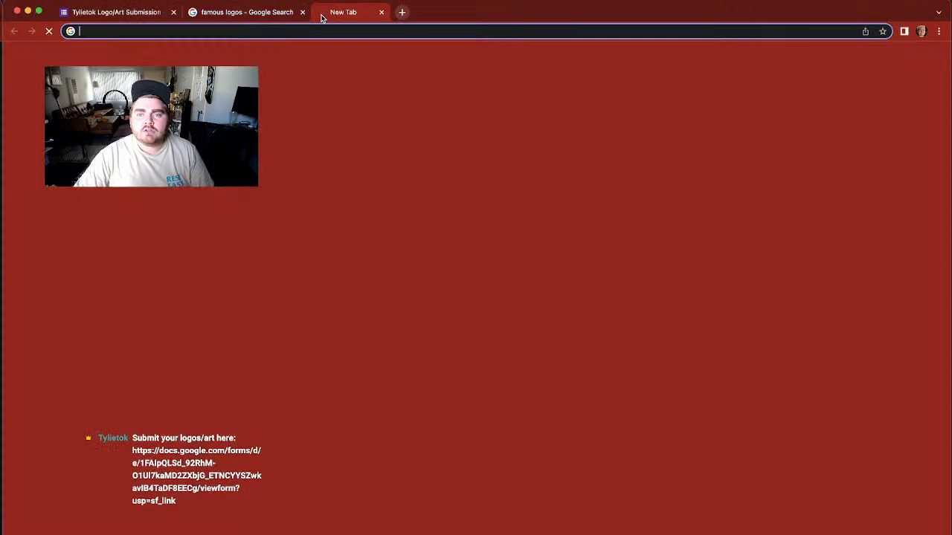
{"action": "type", "text": "you"}
{"action": "key", "text": "Return"}
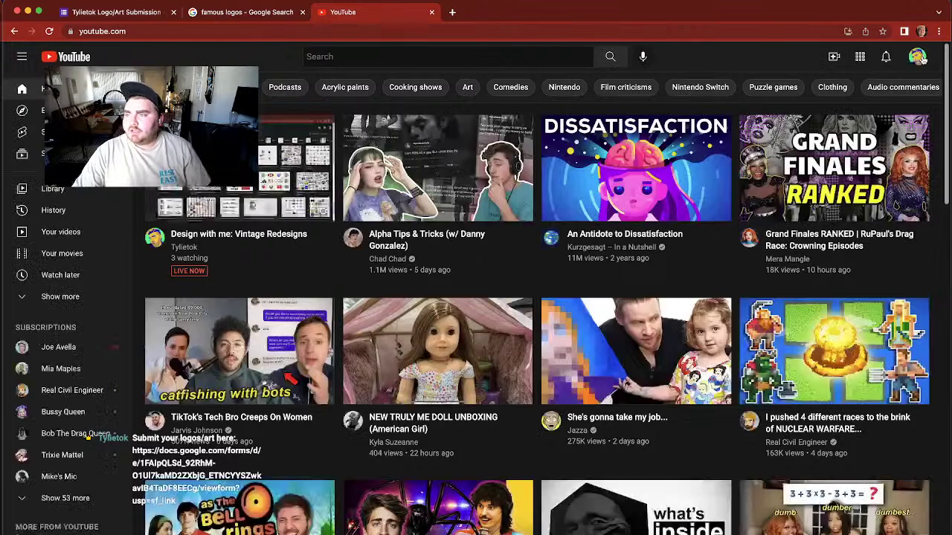
{"action": "left_click", "coordinate": [919, 58]}
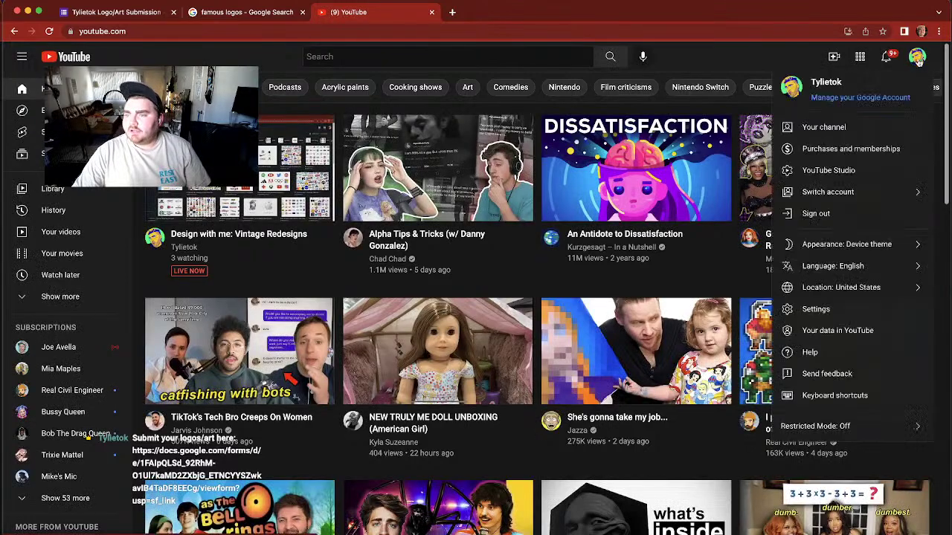
{"action": "left_click", "coordinate": [826, 128]}
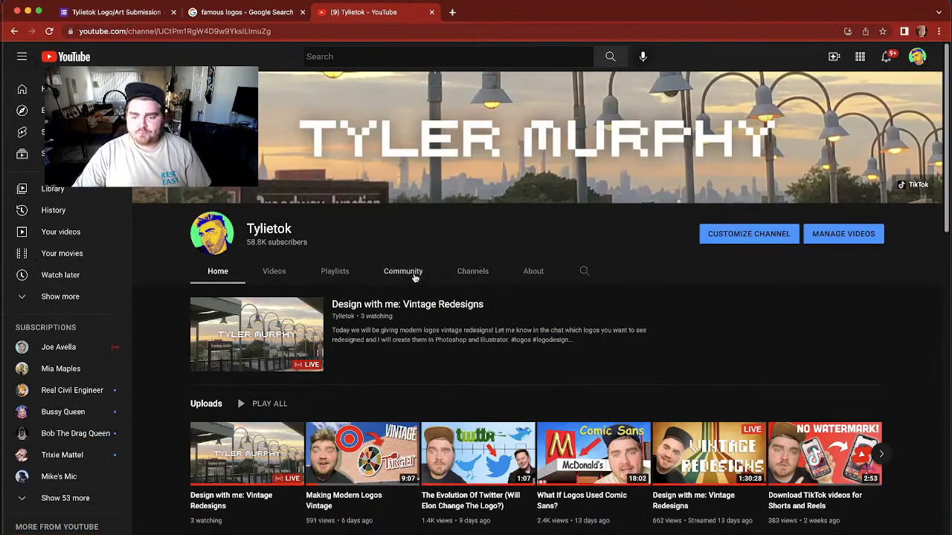
{"action": "left_click", "coordinate": [415, 277]}
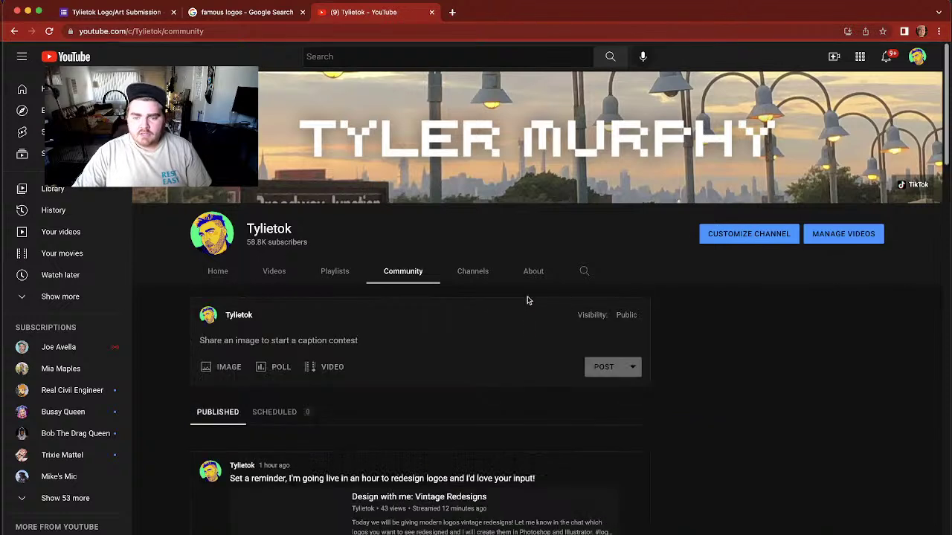
{"action": "scroll", "coordinate": [433, 452], "scroll_direction": "down", "scroll_amount": 2}
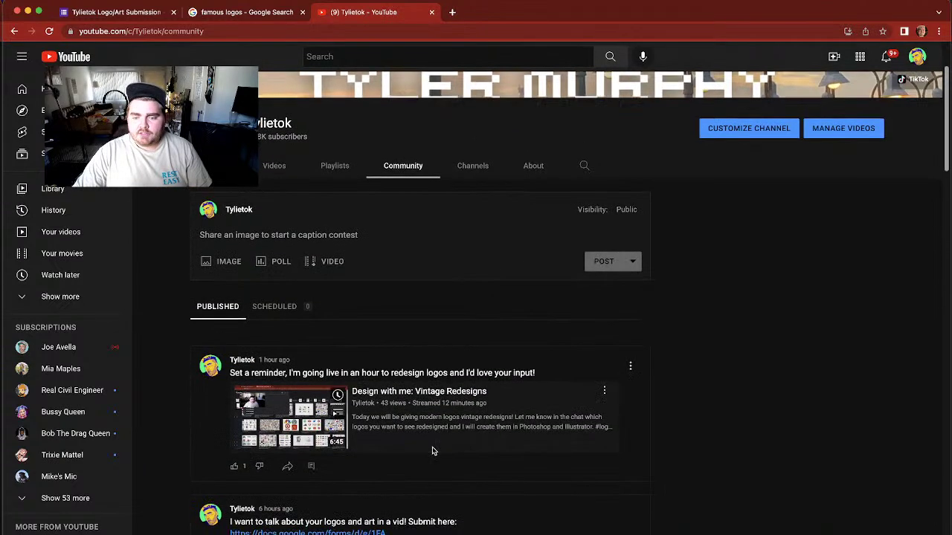
{"action": "left_click", "coordinate": [628, 368]}
{"action": "left_click", "coordinate": [632, 391]}
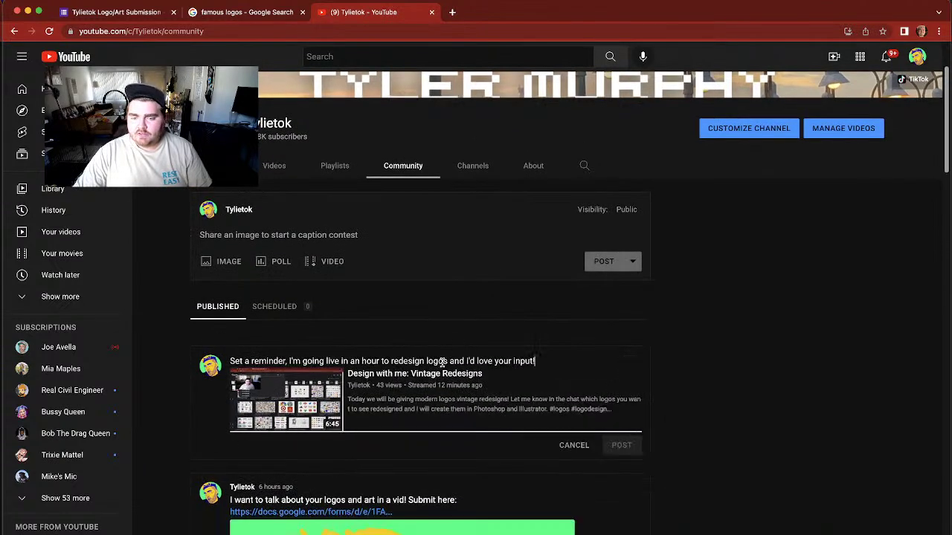
{"action": "left_click", "coordinate": [571, 445]}
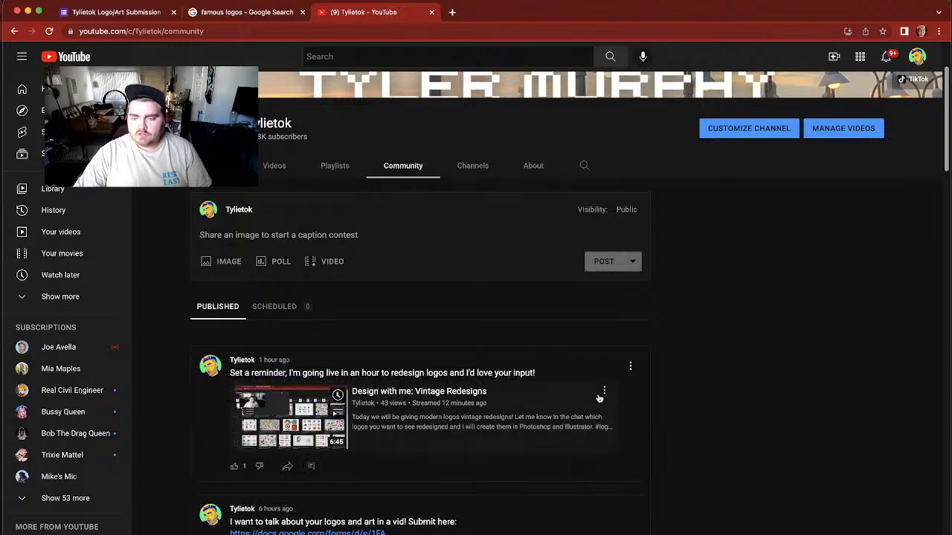
- Delete the community post announcing the live stream in an hour
{"action": "left_click", "coordinate": [632, 365]}
{"action": "left_click", "coordinate": [636, 409]}
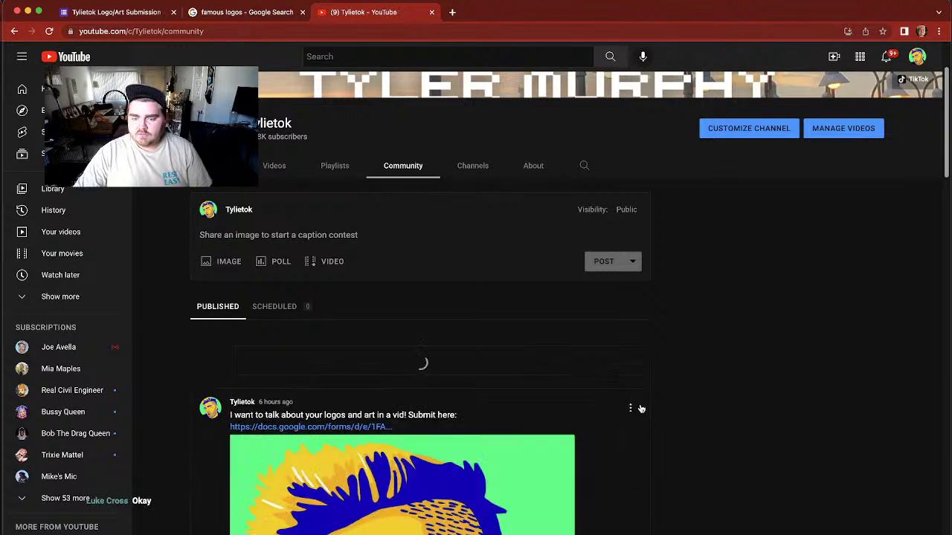
- Write a new community post reading "Watch me give modern logos vintage redesigns here:"
{"action": "left_click", "coordinate": [262, 236]}
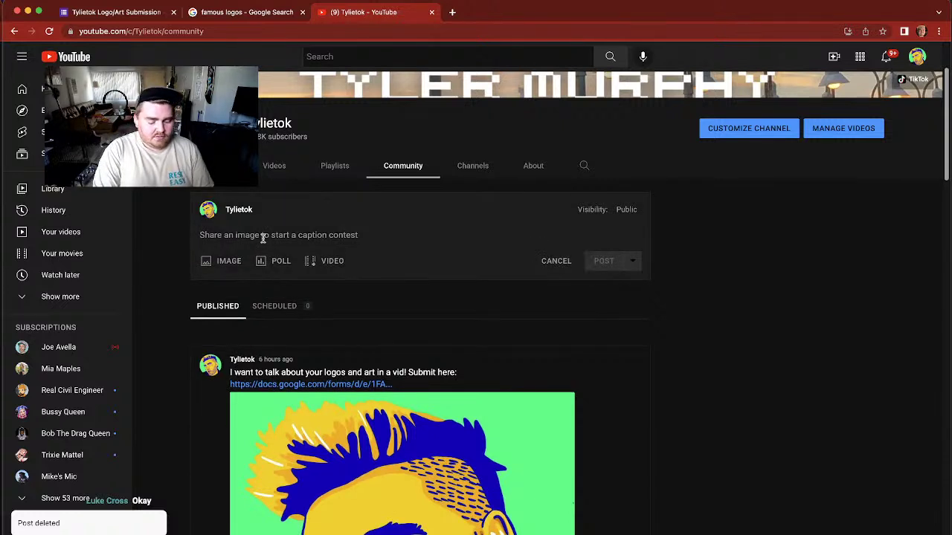
{"action": "type", "text": "Watch me give modern logos vintage redesigns"}
{"action": "type", "text": "here:"}
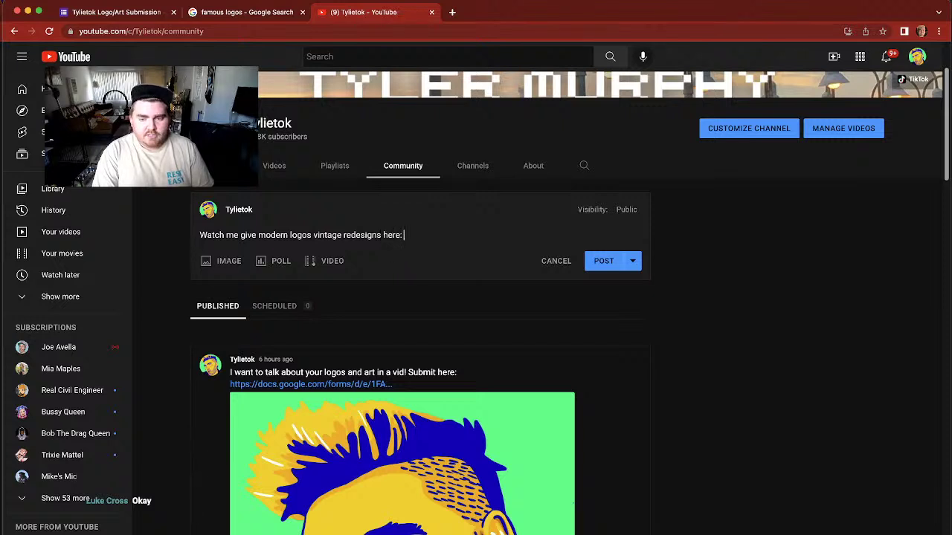
{"action": "key", "text": "cmd+v"}
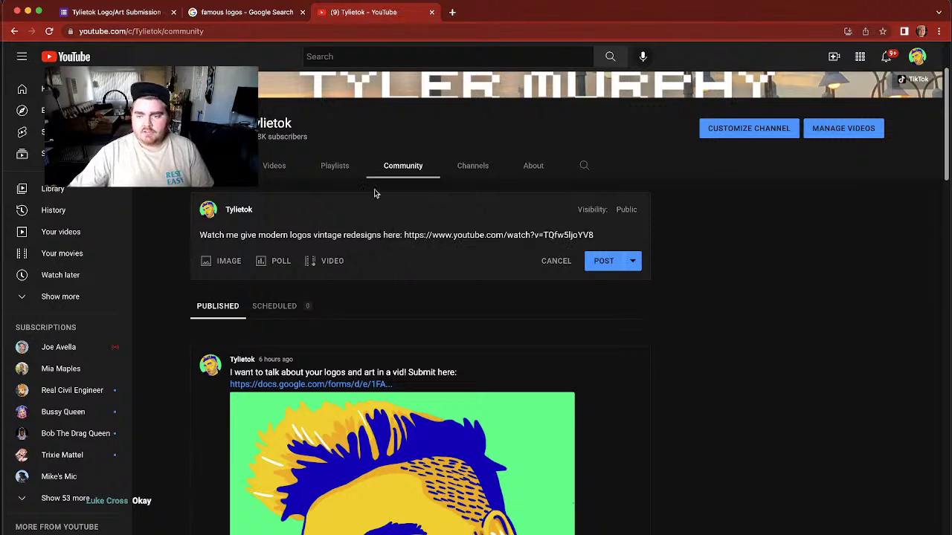
{"action": "left_click_drag", "start_coordinate": [610, 234], "coordinate": [406, 230]}
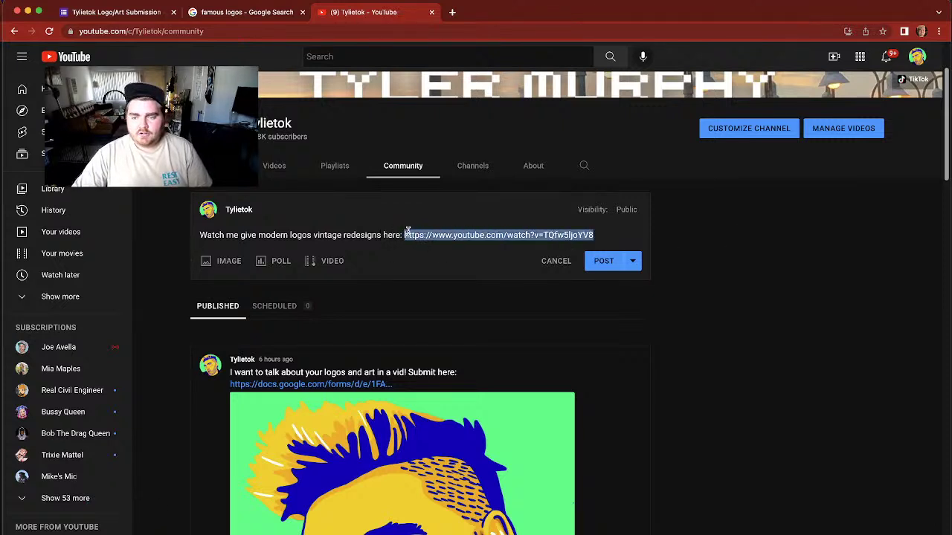
{"action": "key", "text": "BackSpace"}
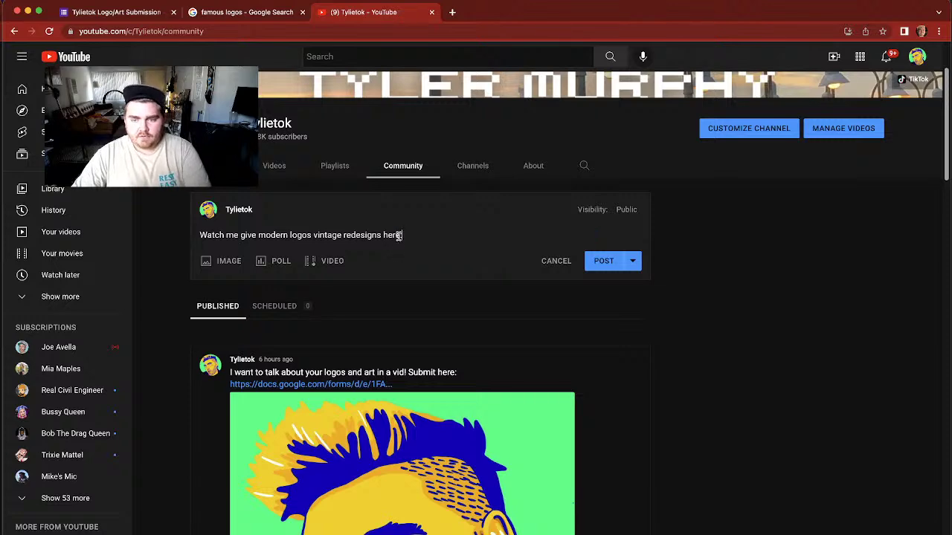
- Attach the newest "Design with me: Vintage Redesigns" video from your own videos to the post and publish it
{"action": "left_click", "coordinate": [307, 260]}
{"action": "left_click", "coordinate": [332, 160]}
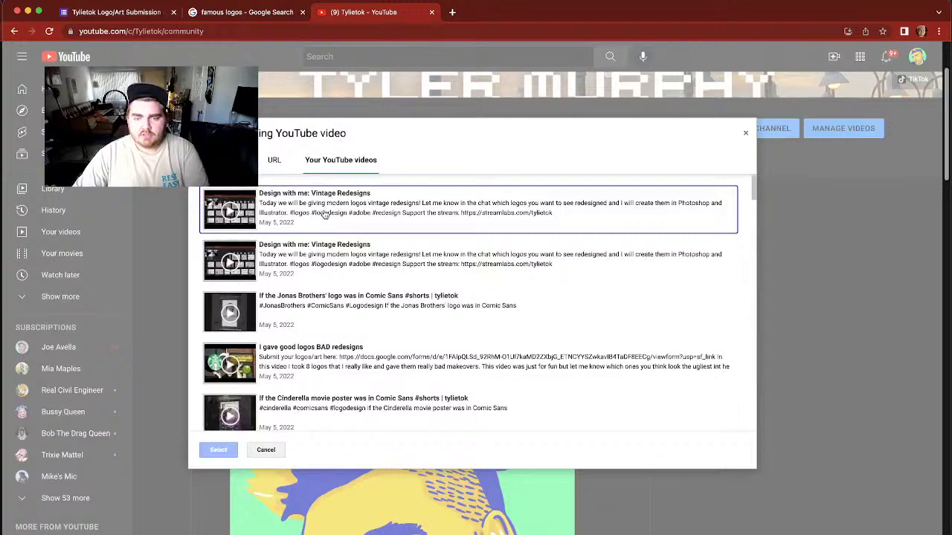
{"action": "left_click", "coordinate": [338, 208]}
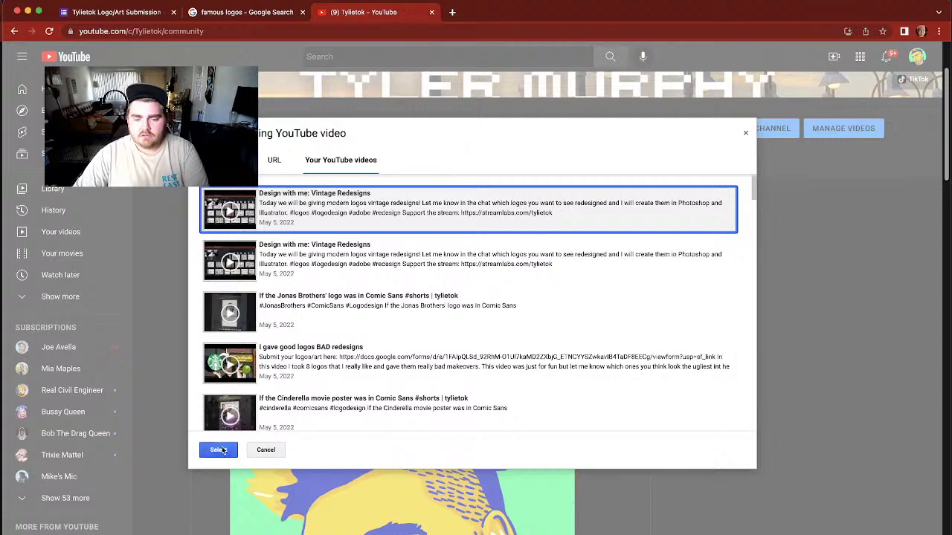
{"action": "left_click", "coordinate": [222, 451]}
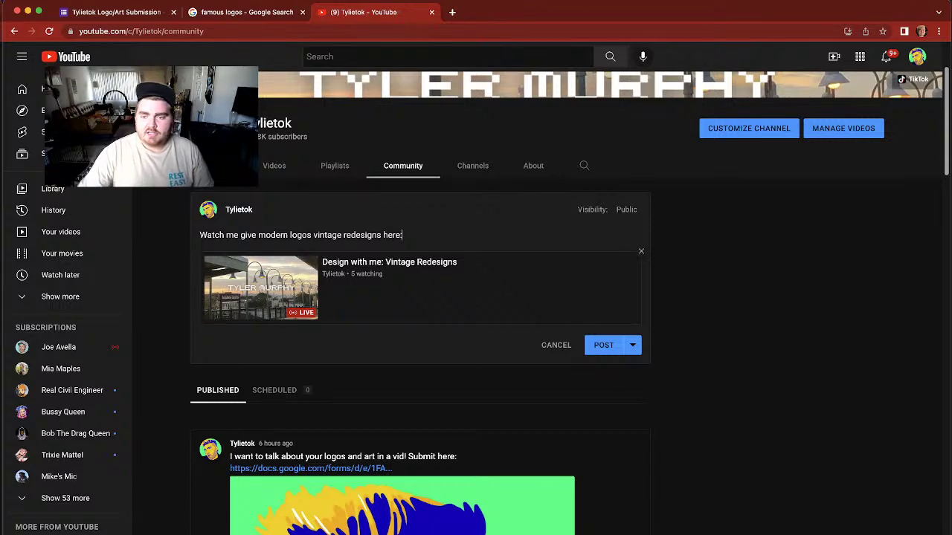
{"action": "left_click", "coordinate": [611, 351]}
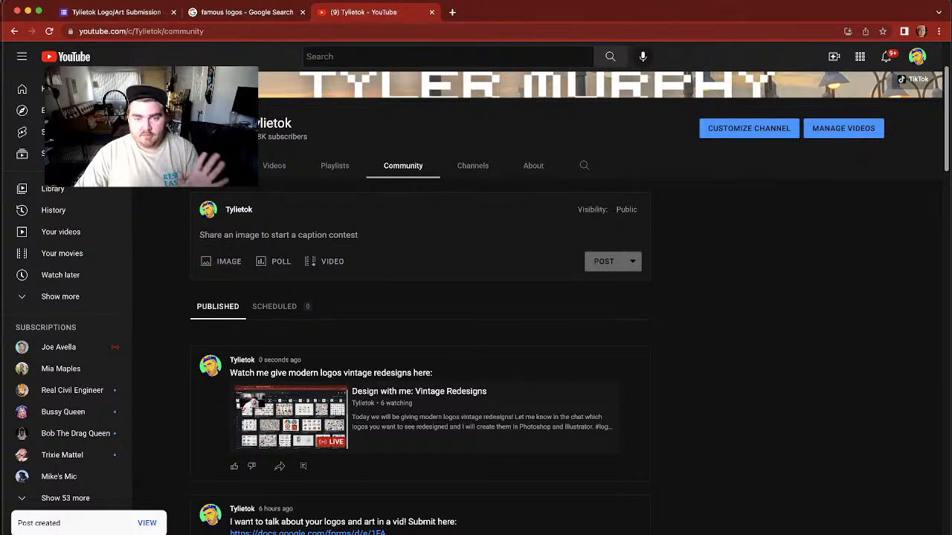
- Switch to Photoshop and append "Lego, Roku," to the end of the vintage logo redesign suggestions list
{"action": "left_click", "coordinate": [200, 9]}
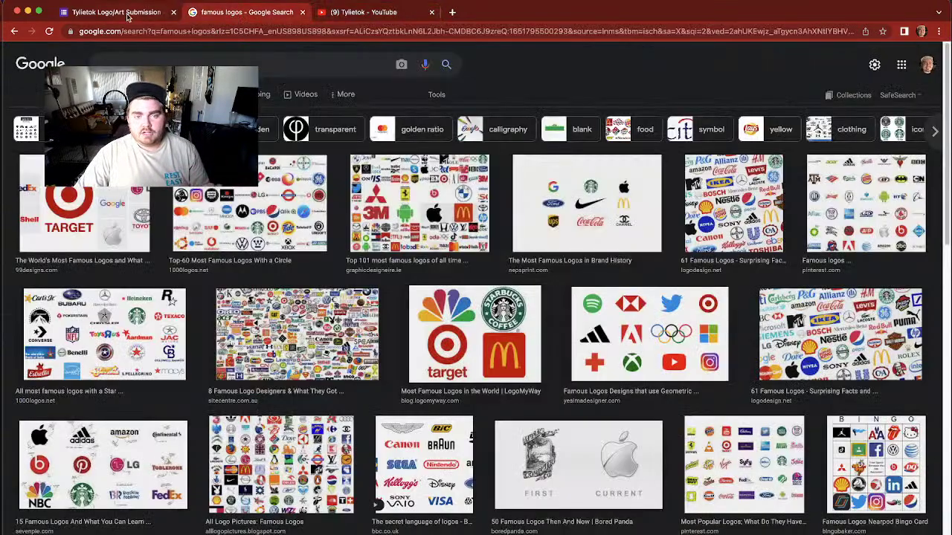
{"action": "key", "text": "super+Tab"}
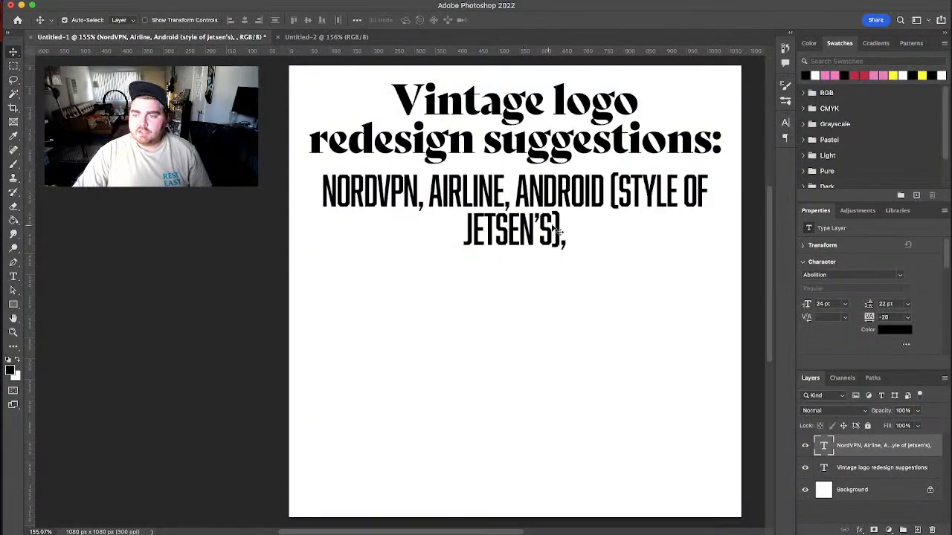
{"action": "double_click", "coordinate": [573, 218]}
{"action": "left_click", "coordinate": [601, 199]}
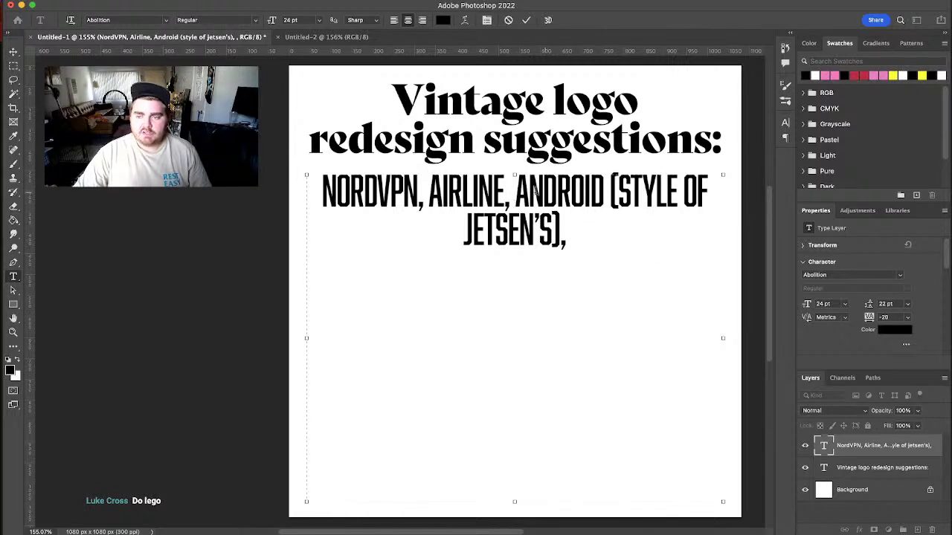
{"action": "double_click", "coordinate": [498, 186]}
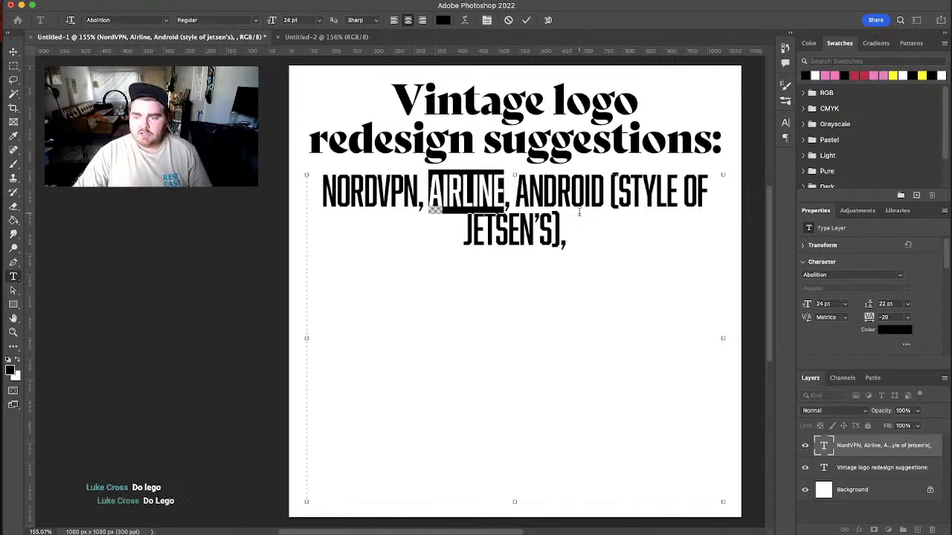
{"action": "left_click", "coordinate": [580, 212]}
{"action": "type", "text": "Lego"}
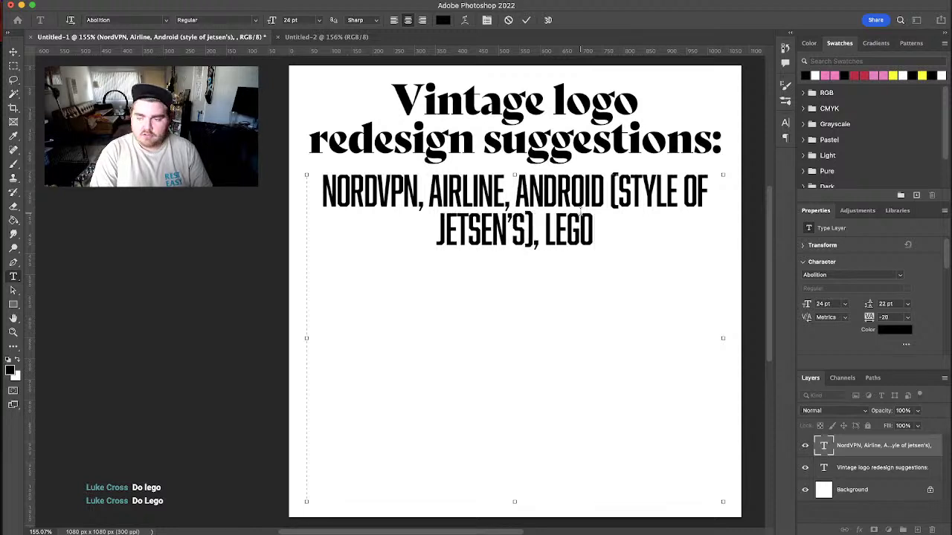
{"action": "type", "text": ","}
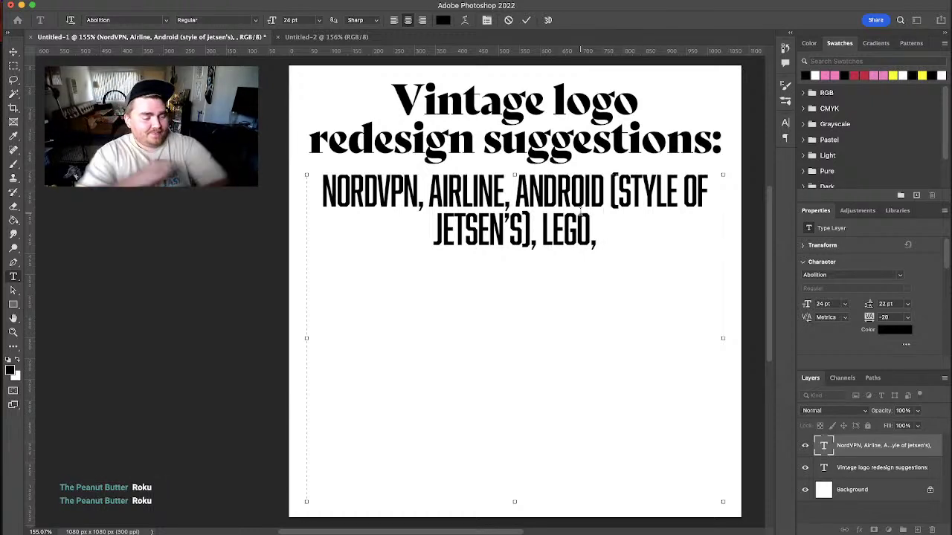
{"action": "type", "text": "Roku"}
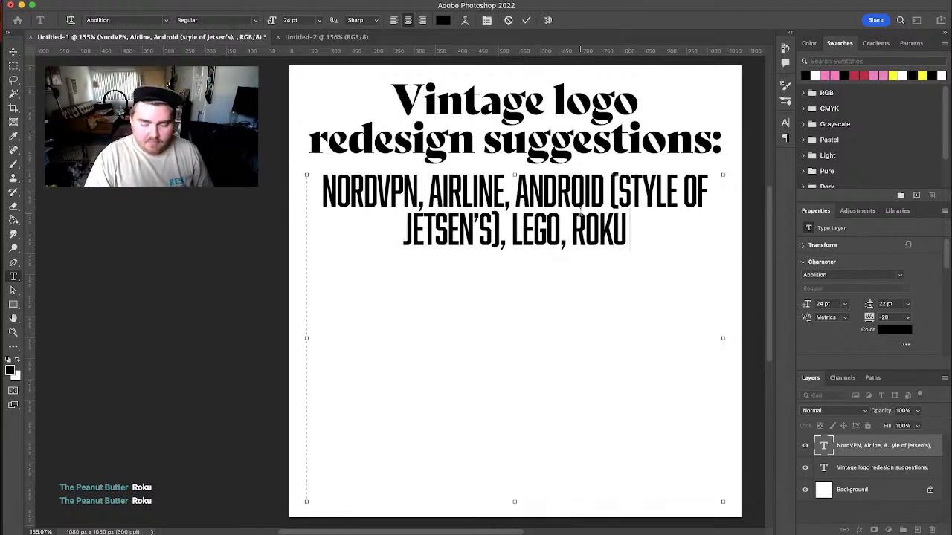
{"action": "type", "text": ","}
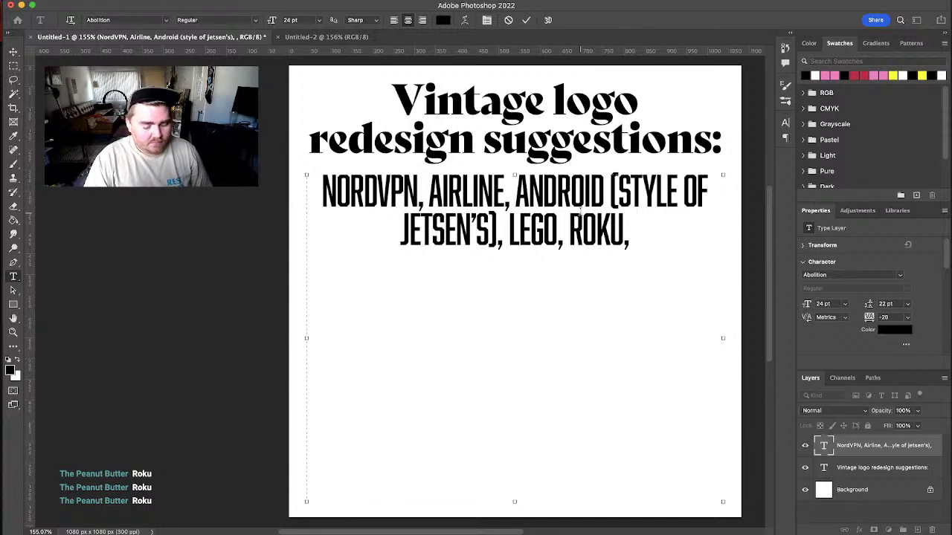
{"action": "type", "text": " iPhon"}
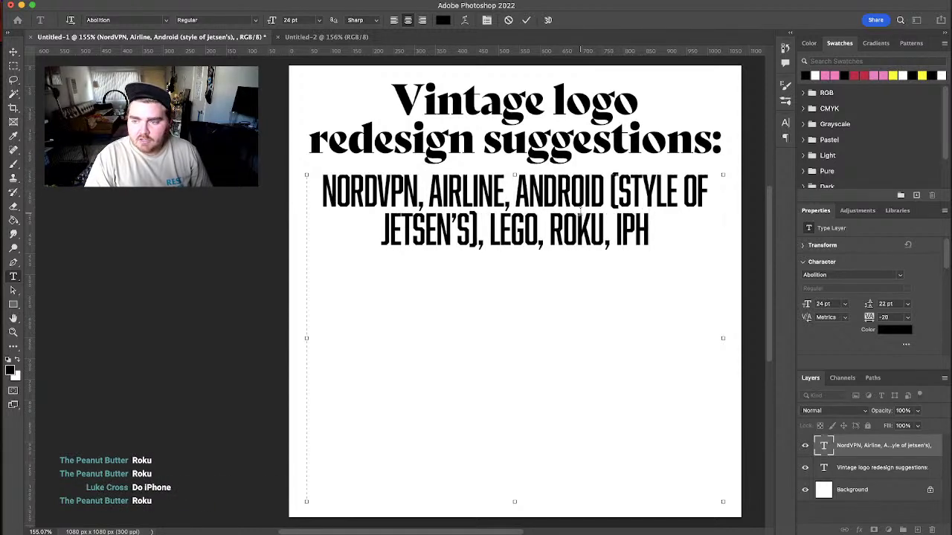
{"action": "type", "text": "e"}
{"action": "key", "text": "BackSpace"}
{"action": "key", "text": "BackSpace"}
{"action": "key", "text": "BackSpace"}
{"action": "key", "text": "BackSpace"}
{"action": "key", "text": "BackSpace"}
{"action": "key", "text": "BackSpace"}
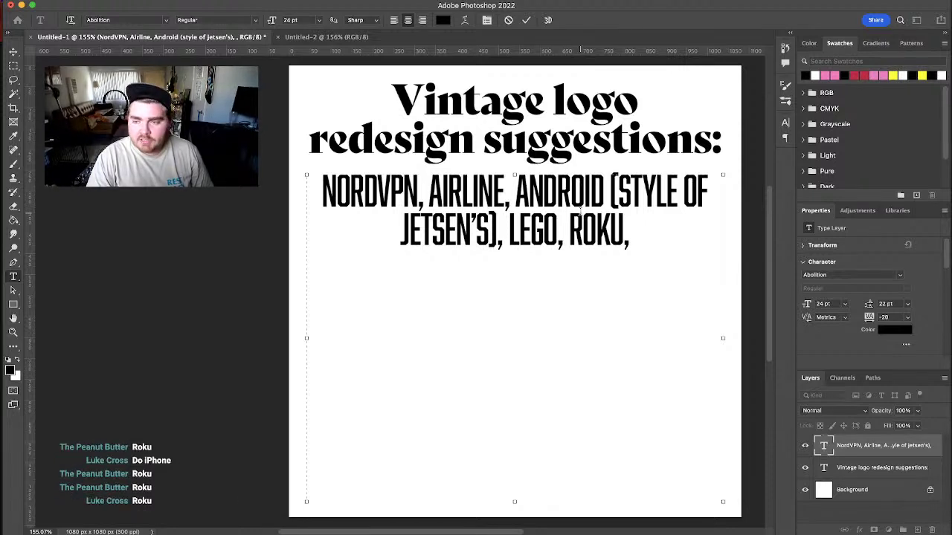
{"action": "mouse_move", "coordinate": [604, 192]}
{"action": "left_mouse_down"}
{"action": "mouse_move", "coordinate": [508, 186]}
{"action": "mouse_move", "coordinate": [605, 186]}
{"action": "left_mouse_up"}
{"action": "left_click", "coordinate": [517, 186]}
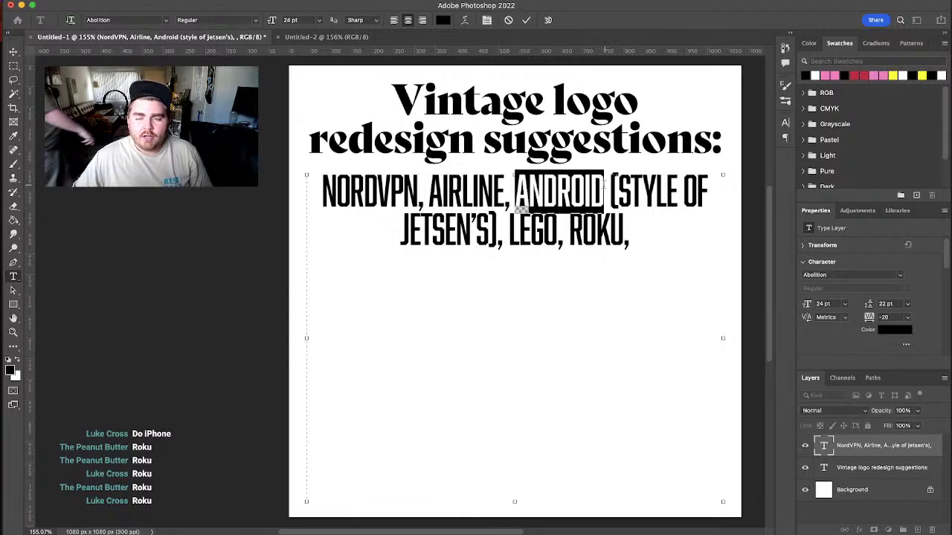
{"action": "left_click", "coordinate": [604, 186]}
{"action": "left_click_drag", "start_coordinate": [604, 186], "coordinate": [518, 187]}
{"action": "left_click", "coordinate": [516, 186]}
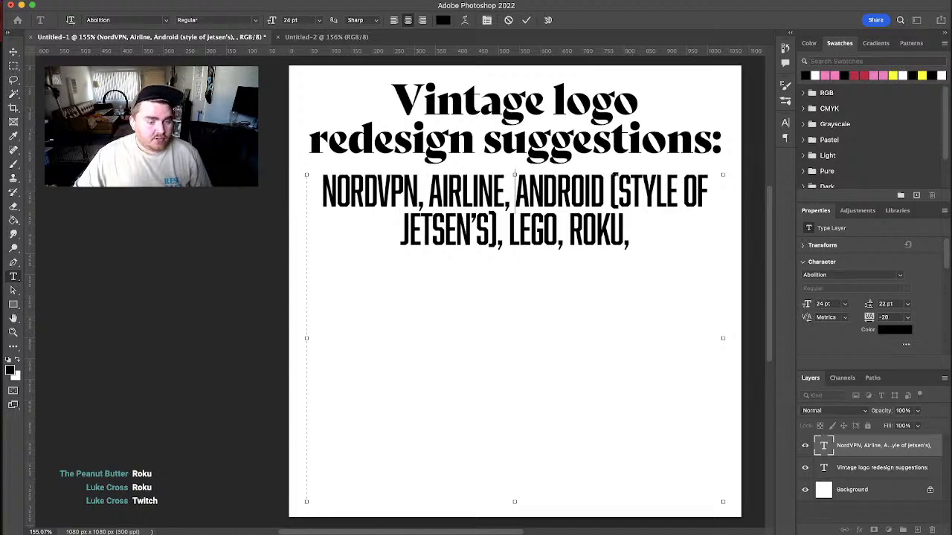
- Append "Twitch," to the end of the vintage logo redesign suggestions list and finish editing the text
{"action": "key", "text": "Escape"}
{"action": "key", "text": "v"}
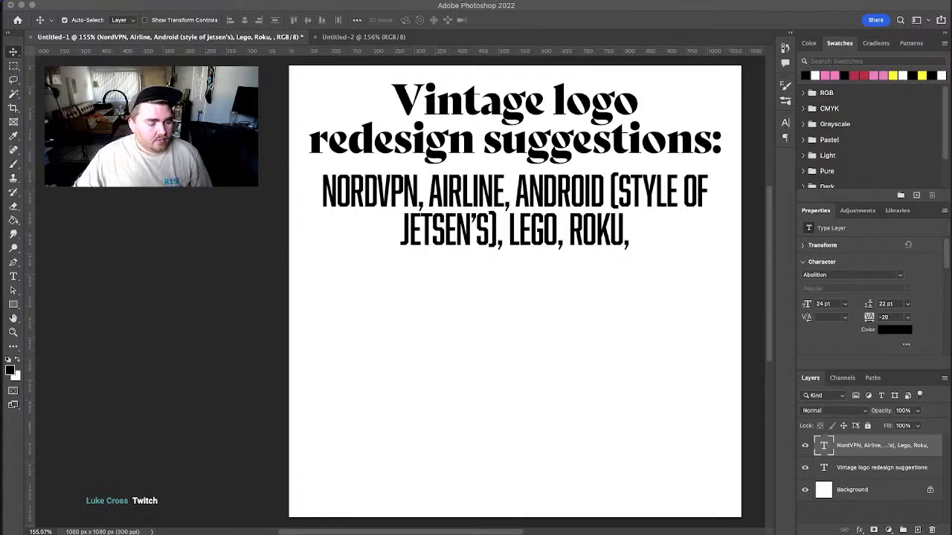
{"action": "double_click", "coordinate": [628, 234]}
{"action": "left_click", "coordinate": [655, 223]}
{"action": "type", "text": "Twitch"}
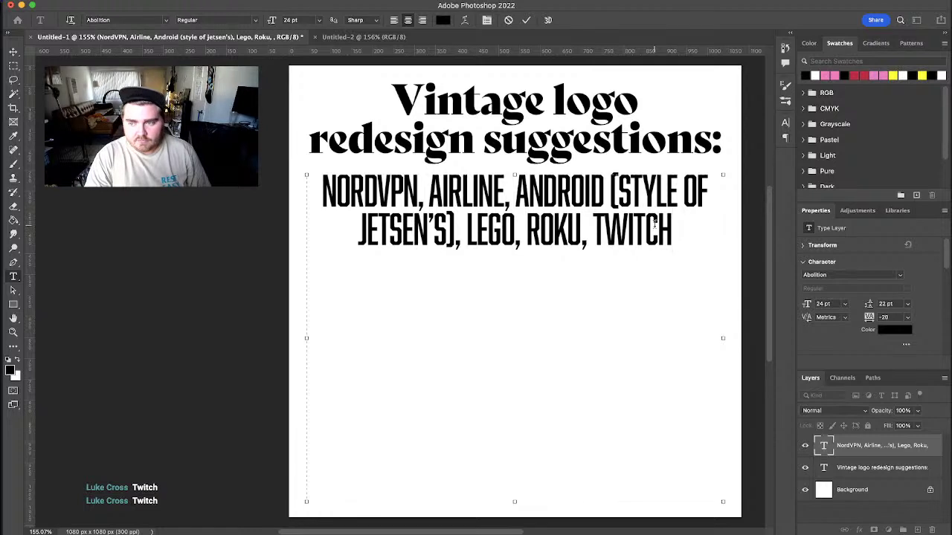
{"action": "type", "text": ","}
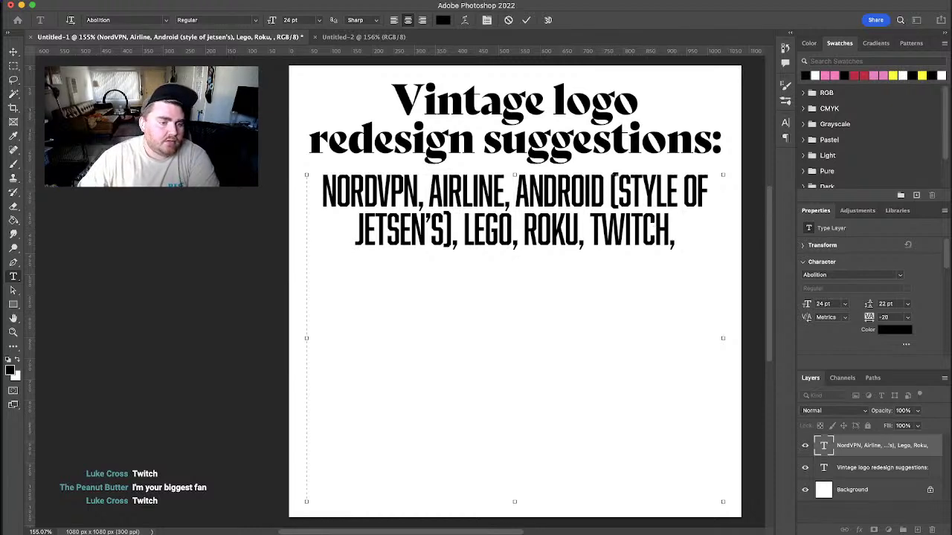
{"action": "key", "text": "Escape"}
{"action": "key", "text": "v"}
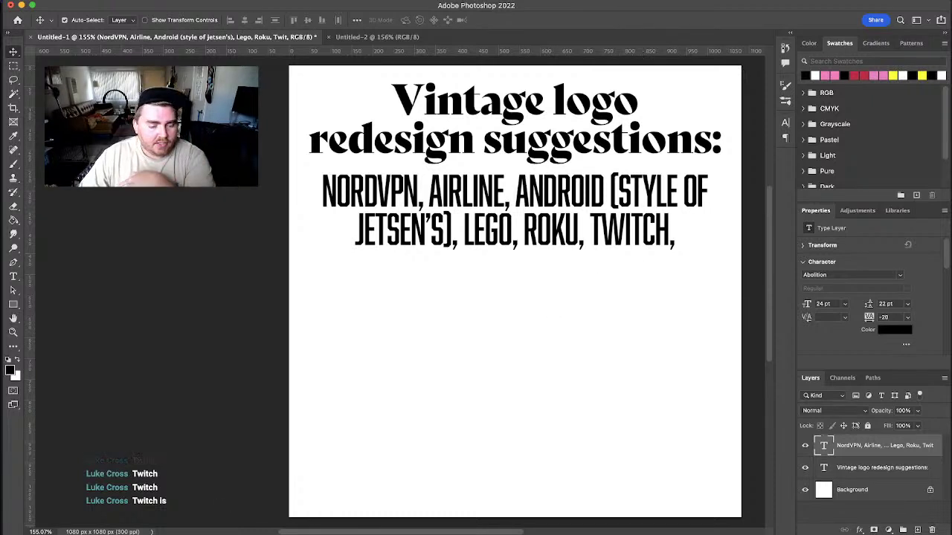
- Switch to Chrome and search Google Images for "roku logo"
{"action": "key", "text": "super+Tab"}
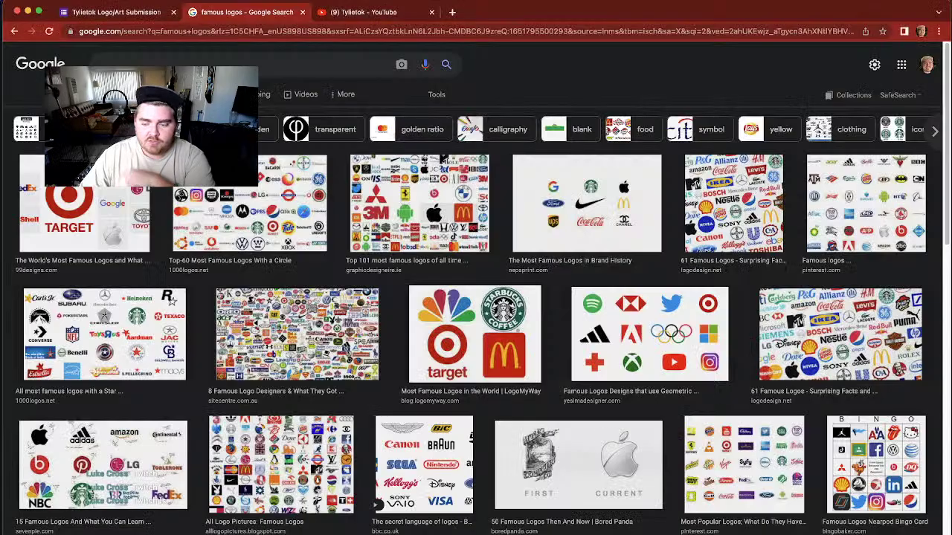
{"action": "left_click", "coordinate": [188, 65]}
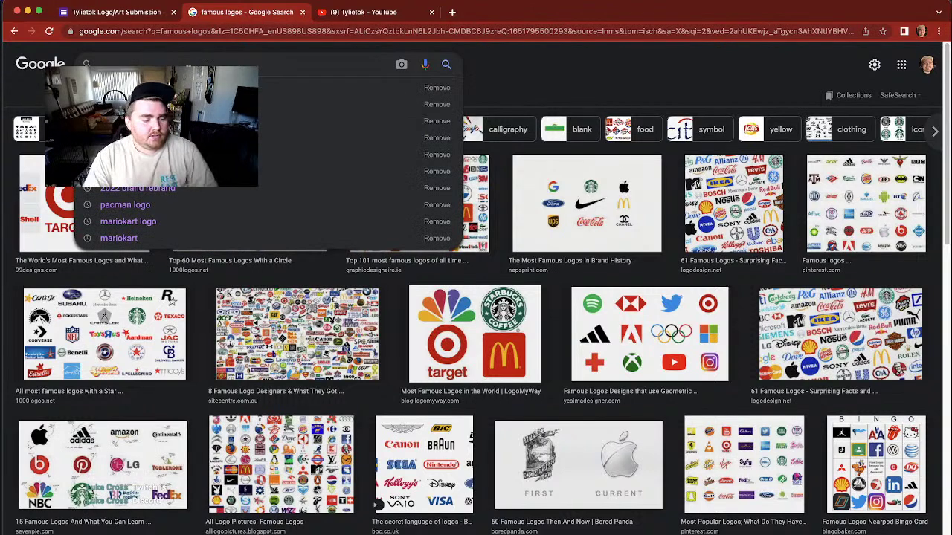
{"action": "type", "text": "roku od"}
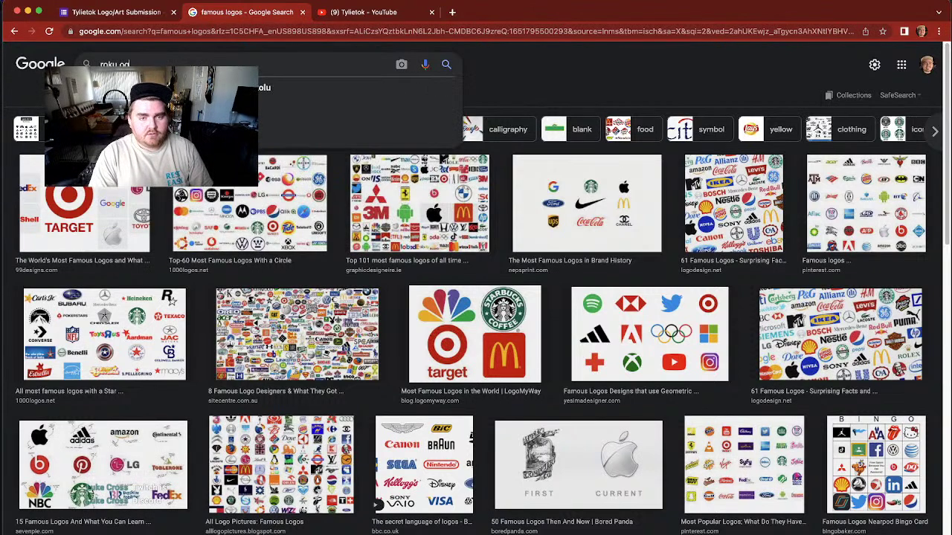
{"action": "key", "text": "BackSpace"}
{"action": "key", "text": "BackSpace"}
{"action": "type", "text": "logo"}
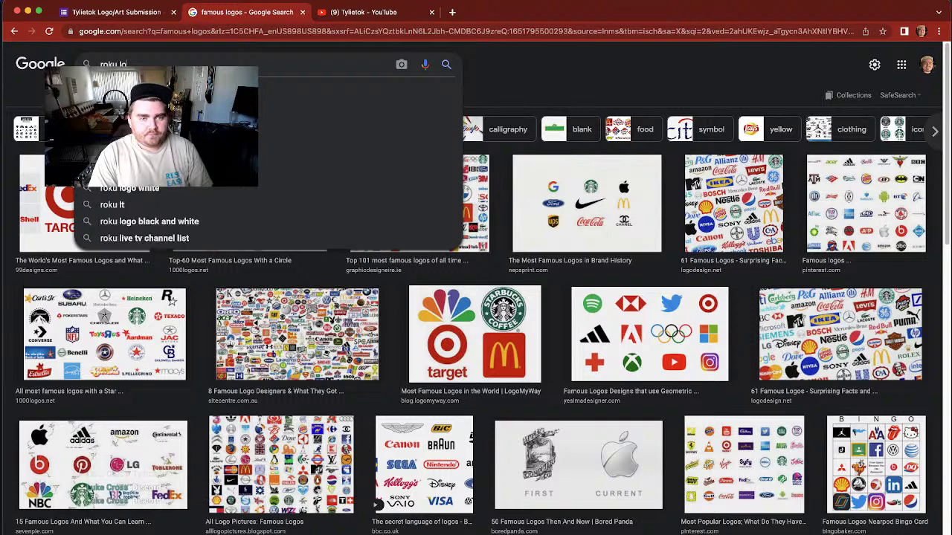
{"action": "key", "text": "Return"}
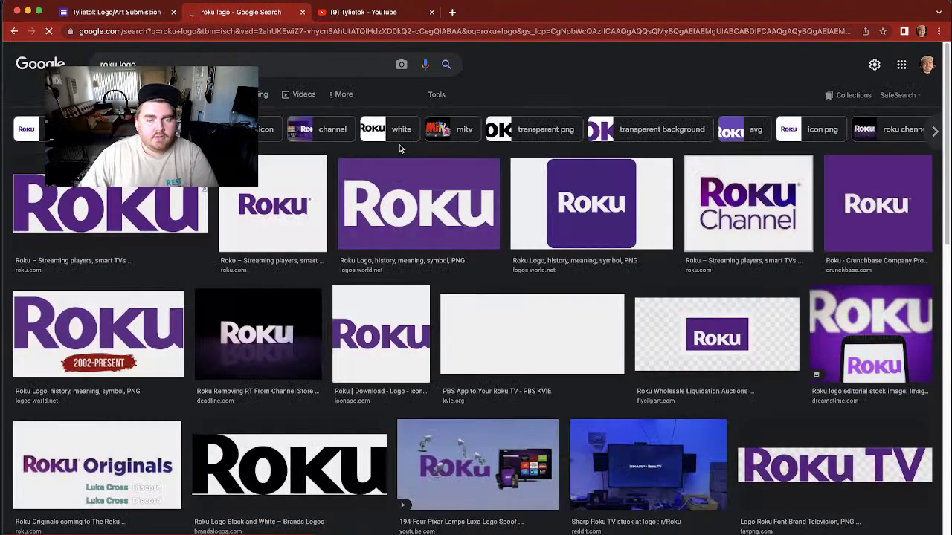
- Open the first purple Roku logo result from roku.com and save the image as roku-logo in Downloads
{"action": "left_click", "coordinate": [179, 210]}
{"action": "right_click", "coordinate": [827, 135]}
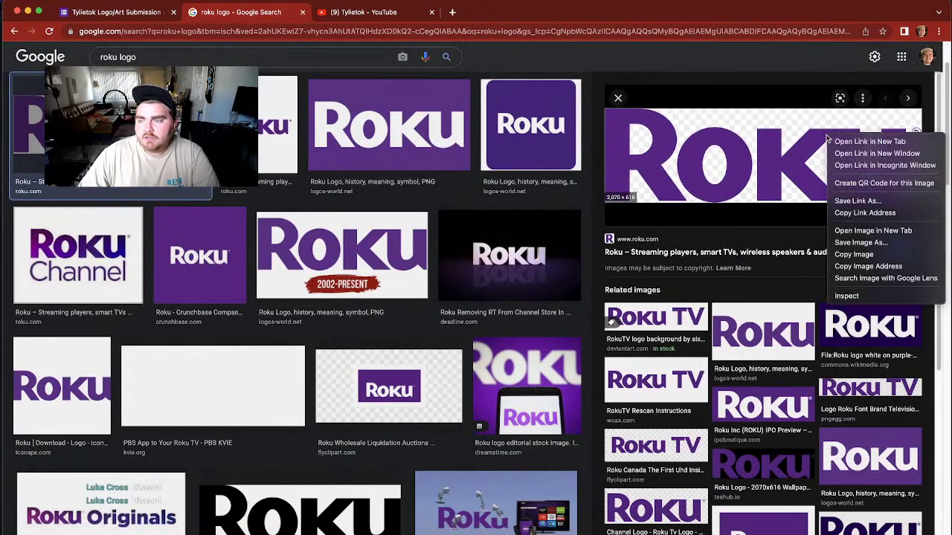
{"action": "left_click", "coordinate": [861, 242]}
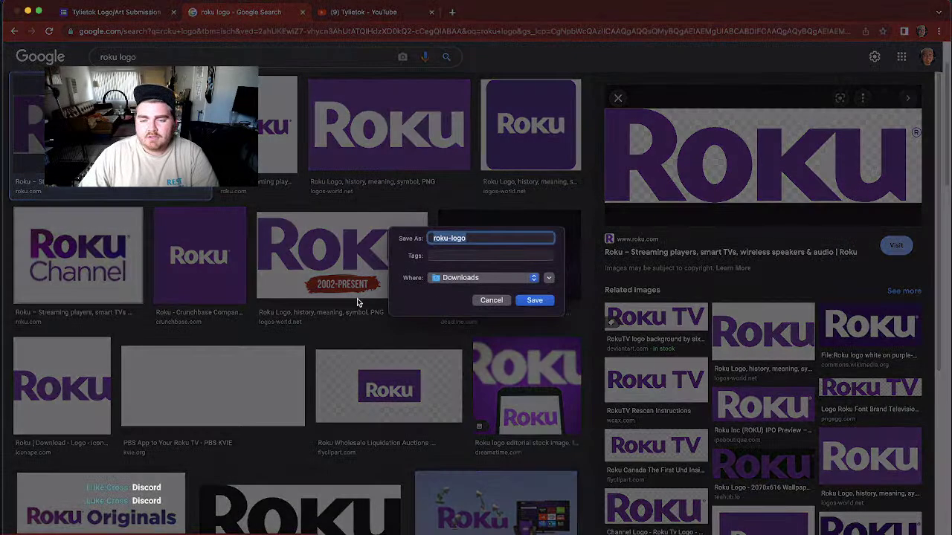
{"action": "left_click", "coordinate": [532, 299]}
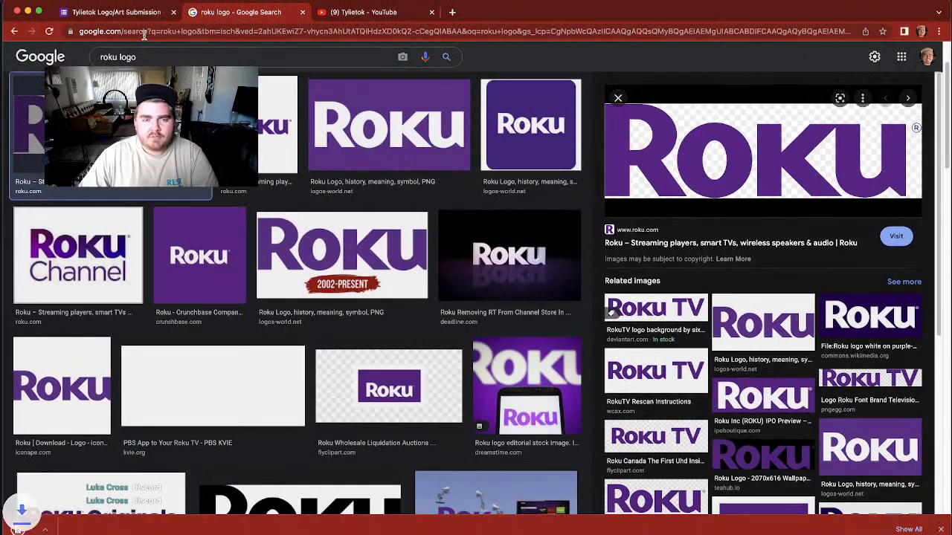
- Search Google Images for "retro tv remote"
{"action": "left_click", "coordinate": [154, 62]}
{"action": "key", "text": "ctrl+a"}
{"action": "type", "text": "retro"}
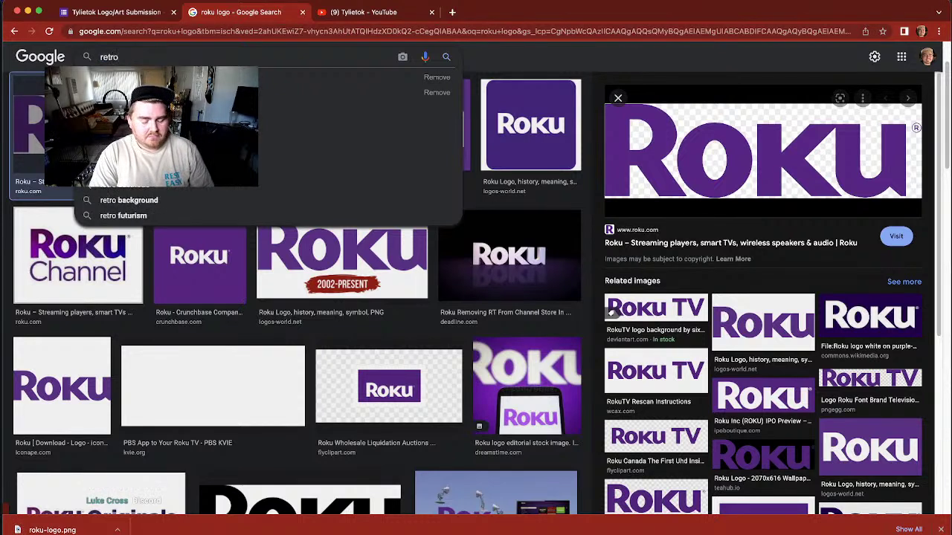
{"action": "type", "text": " tv re"}
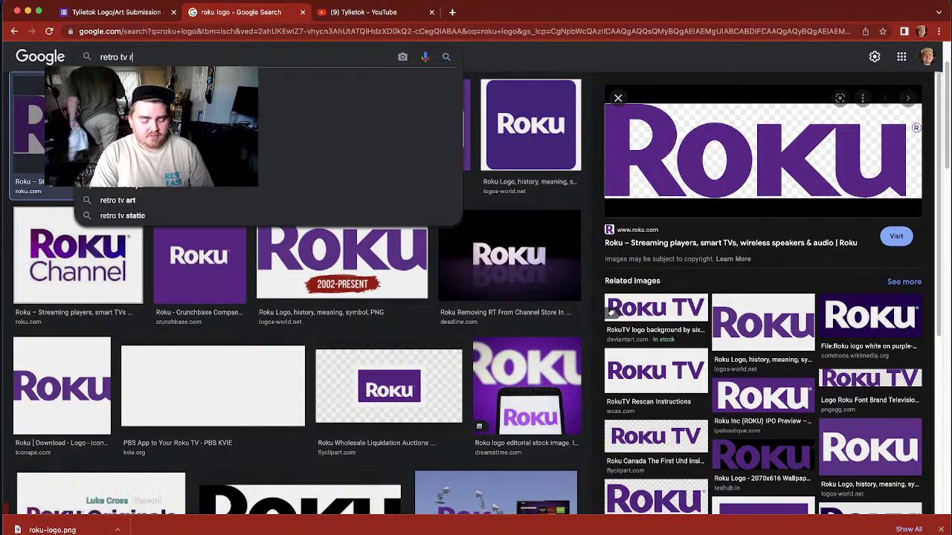
{"action": "type", "text": "mote"}
{"action": "key", "text": "Return"}
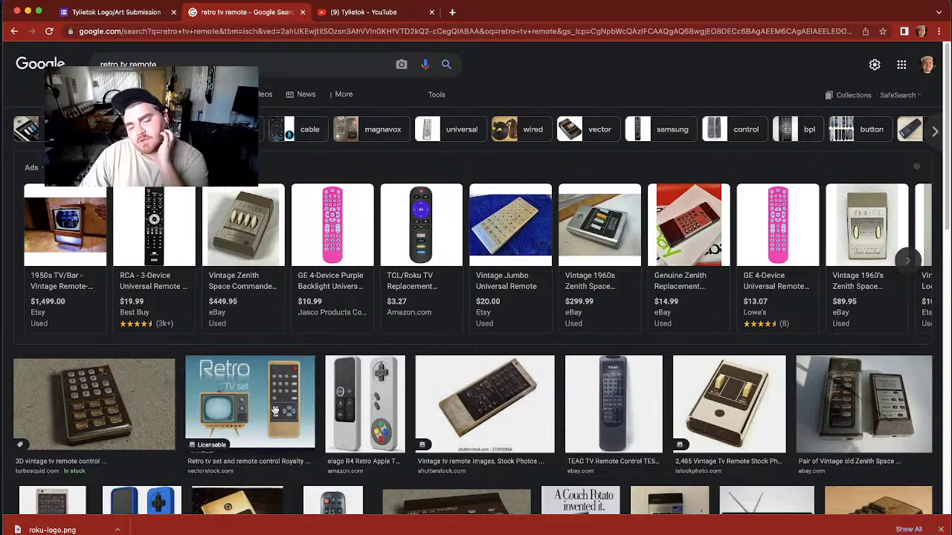
- Preview the VectorStock "Retro tv set and remote control" image and look through the results for vintage remote design references
{"action": "left_click", "coordinate": [276, 411]}
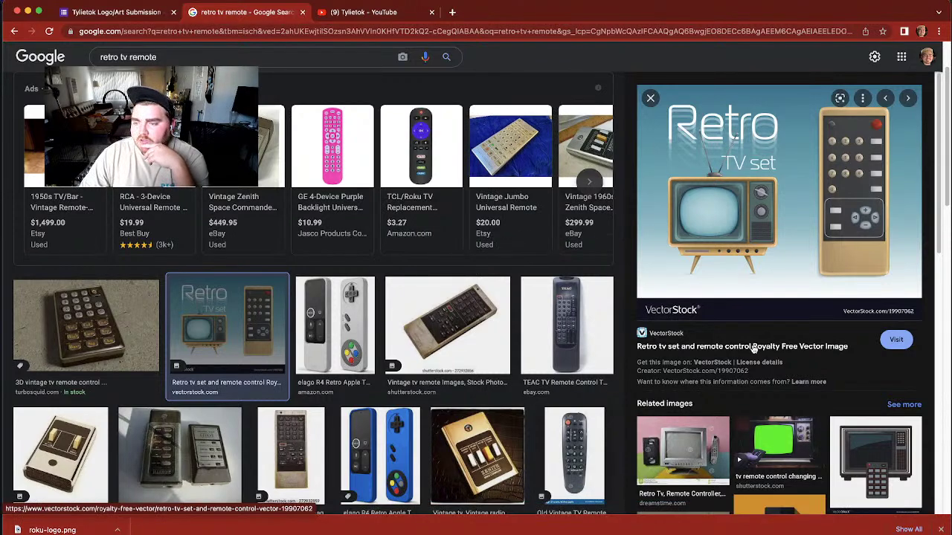
{"action": "scroll", "coordinate": [753, 348], "scroll_direction": "down", "scroll_amount": 3}
{"action": "scroll", "coordinate": [483, 420], "scroll_direction": "down", "scroll_amount": 5}
{"action": "scroll", "coordinate": [483, 420], "scroll_direction": "down", "scroll_amount": 5}
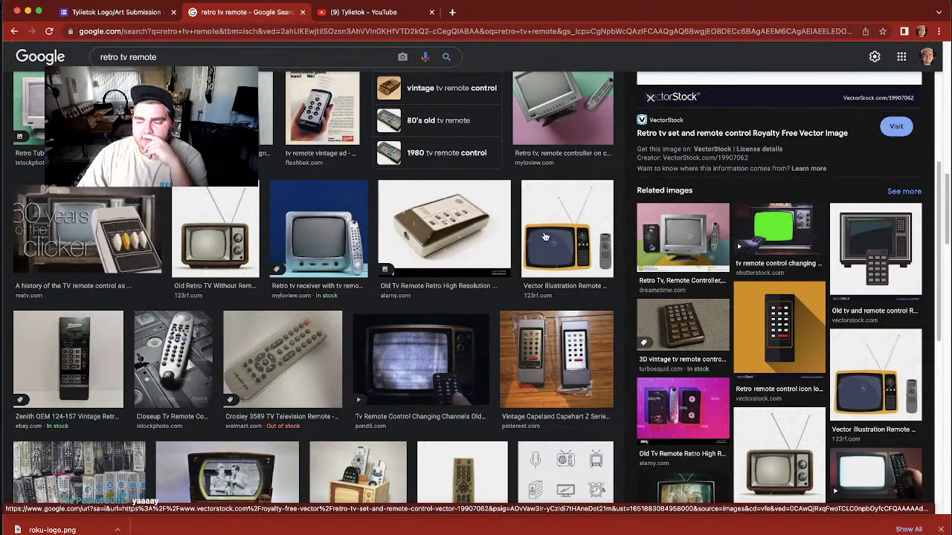
{"action": "scroll", "coordinate": [544, 237], "scroll_direction": "up", "scroll_amount": 5}
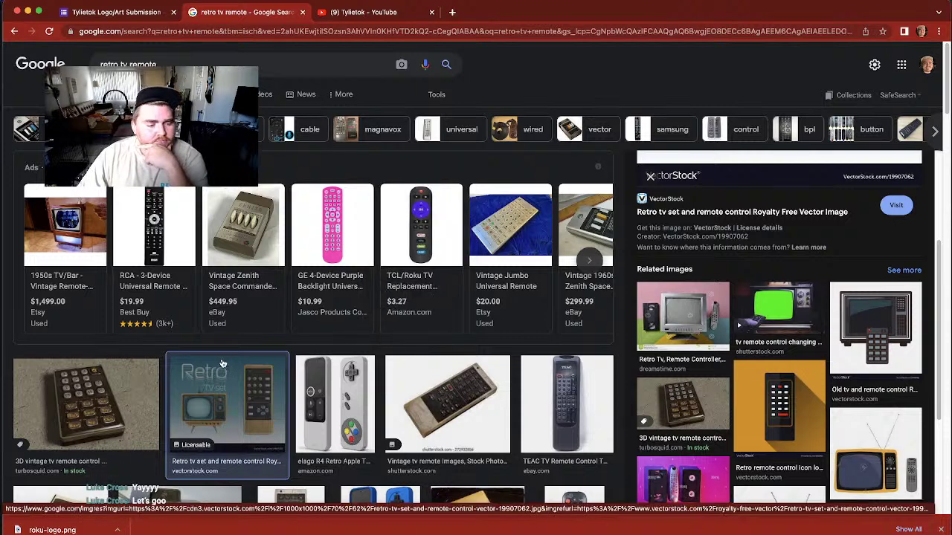
{"action": "scroll", "coordinate": [209, 418], "scroll_direction": "down", "scroll_amount": 3}
{"action": "scroll", "coordinate": [209, 418], "scroll_direction": "down", "scroll_amount": 3}
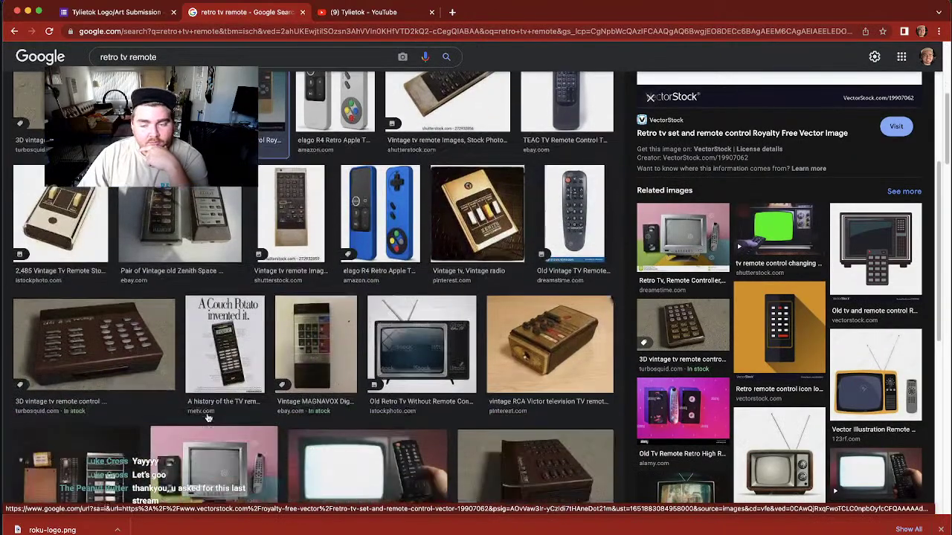
{"action": "scroll", "coordinate": [208, 418], "scroll_direction": "down", "scroll_amount": 3}
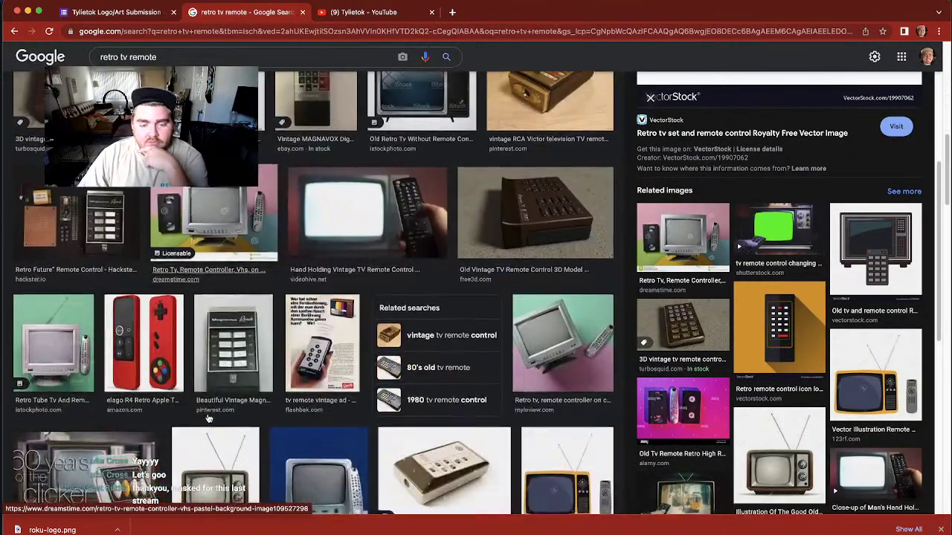
{"action": "scroll", "coordinate": [209, 418], "scroll_direction": "down", "scroll_amount": 3}
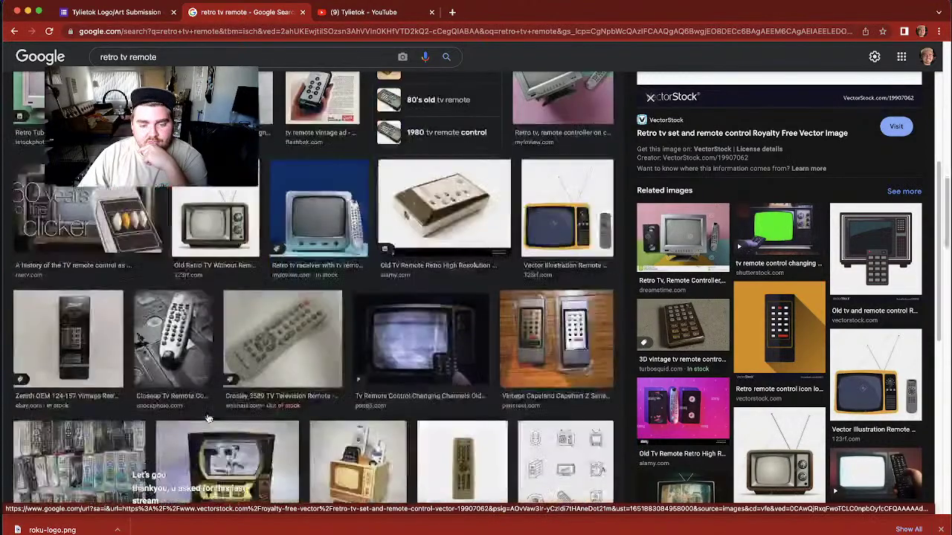
{"action": "scroll", "coordinate": [209, 418], "scroll_direction": "down", "scroll_amount": 2}
{"action": "scroll", "coordinate": [209, 418], "scroll_direction": "down", "scroll_amount": 3}
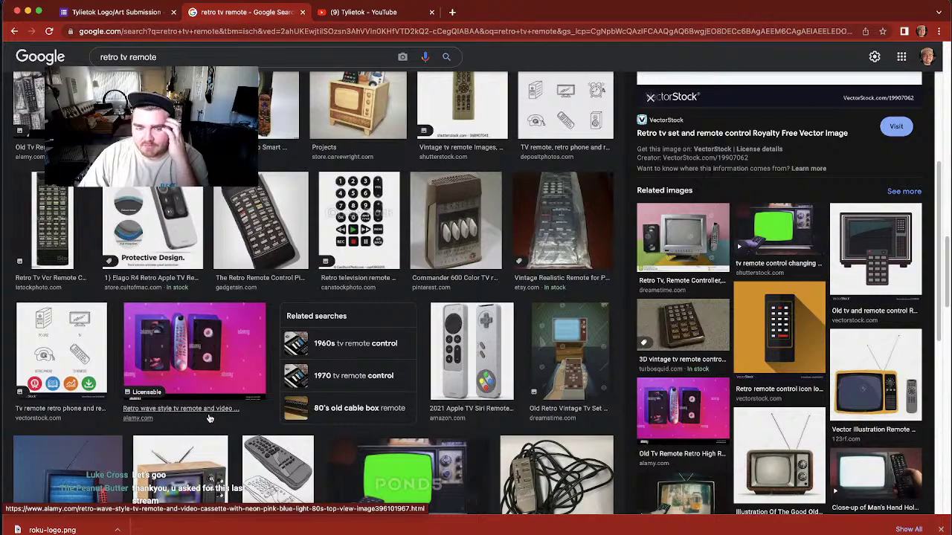
{"action": "scroll", "coordinate": [209, 418], "scroll_direction": "down", "scroll_amount": 3}
{"action": "scroll", "coordinate": [209, 418], "scroll_direction": "down", "scroll_amount": 3}
{"action": "scroll", "coordinate": [209, 418], "scroll_direction": "down", "scroll_amount": 1}
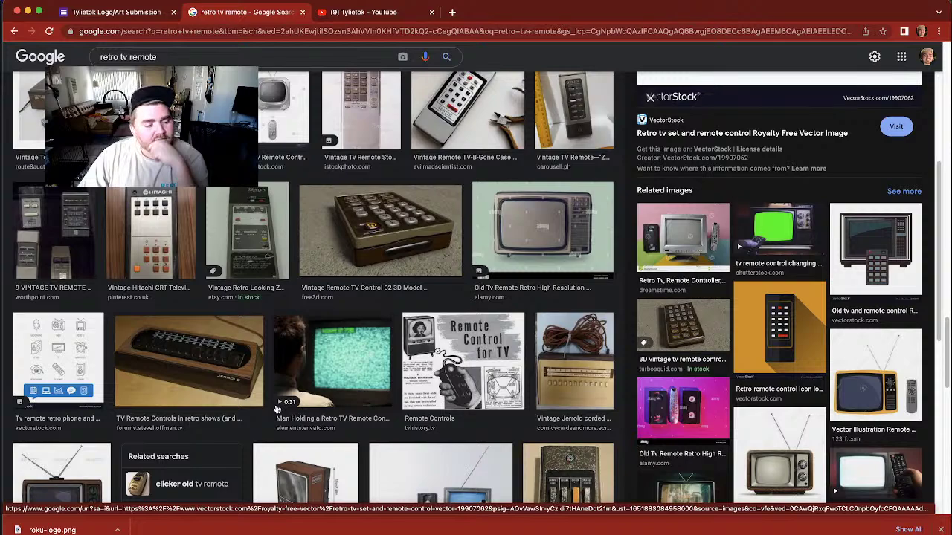
{"action": "scroll", "coordinate": [276, 409], "scroll_direction": "down", "scroll_amount": 3}
{"action": "scroll", "coordinate": [276, 409], "scroll_direction": "down", "scroll_amount": 1}
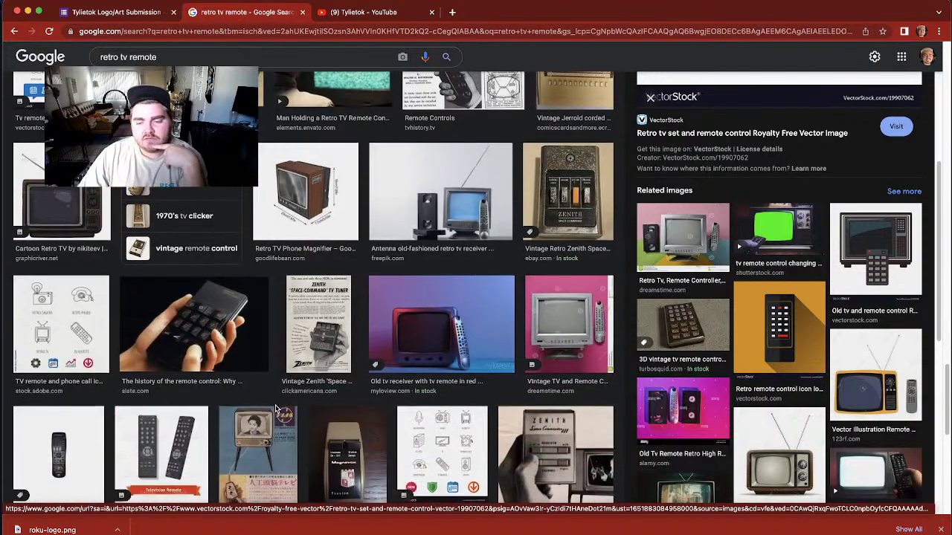
{"action": "scroll", "coordinate": [276, 409], "scroll_direction": "up", "scroll_amount": 10}
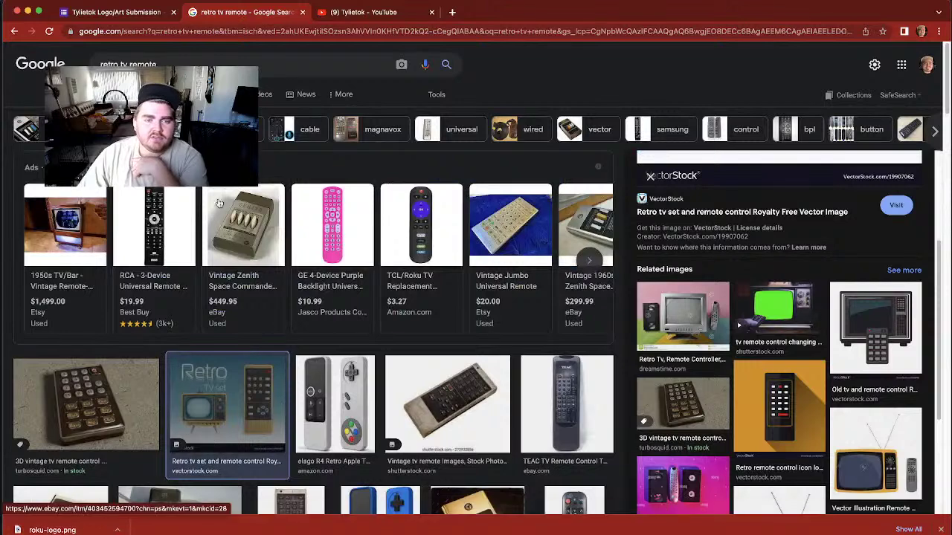
- Replace the image search with "retro tv logo"
{"action": "left_click_drag", "start_coordinate": [165, 62], "coordinate": [60, 53]}
{"action": "type", "text": "retro tv "}
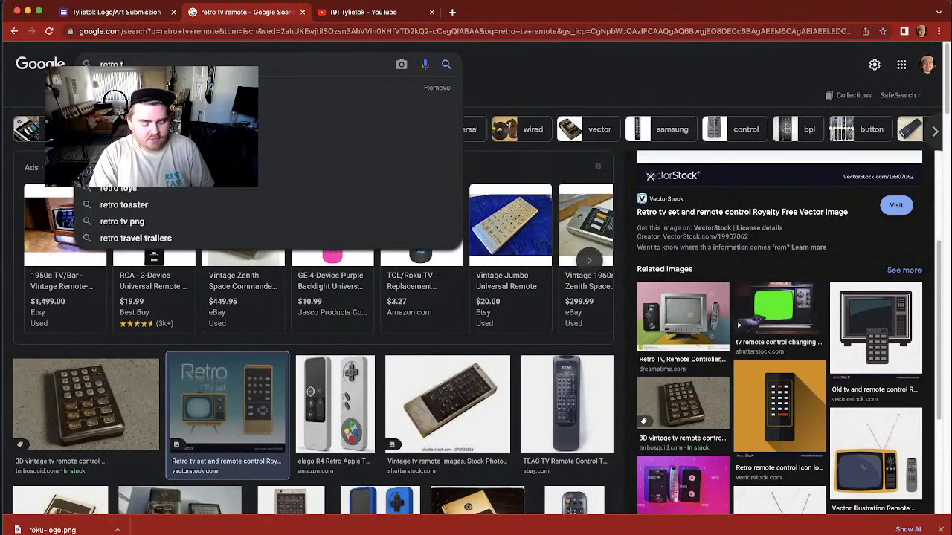
{"action": "type", "text": "logo"}
{"action": "key", "text": "Return"}
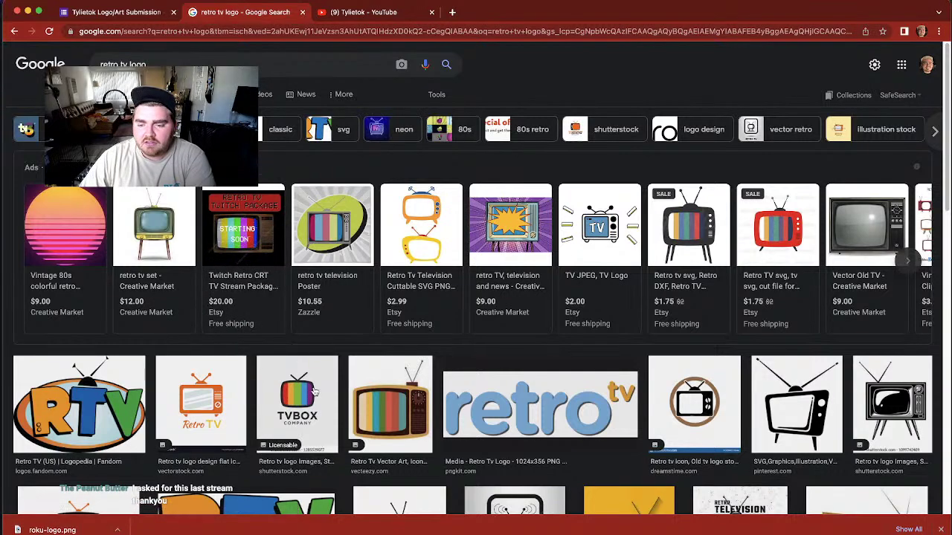
- Look through the retro TV logo results and save Vecteezy's striped-screen retro TV image to Downloads under its suggested file name
{"action": "scroll", "coordinate": [313, 391], "scroll_direction": "down", "scroll_amount": 3}
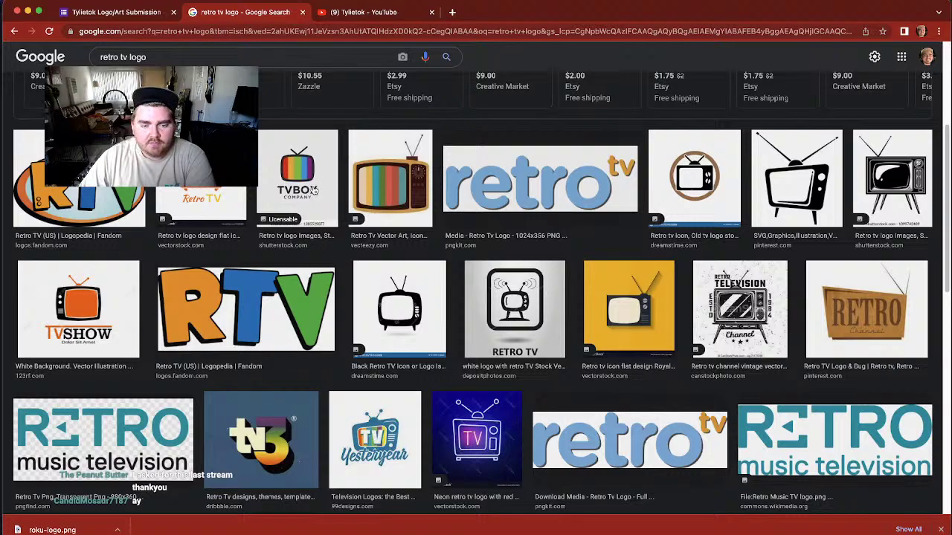
{"action": "scroll", "coordinate": [284, 419], "scroll_direction": "up", "scroll_amount": 5}
{"action": "scroll", "coordinate": [285, 418], "scroll_direction": "down", "scroll_amount": 2}
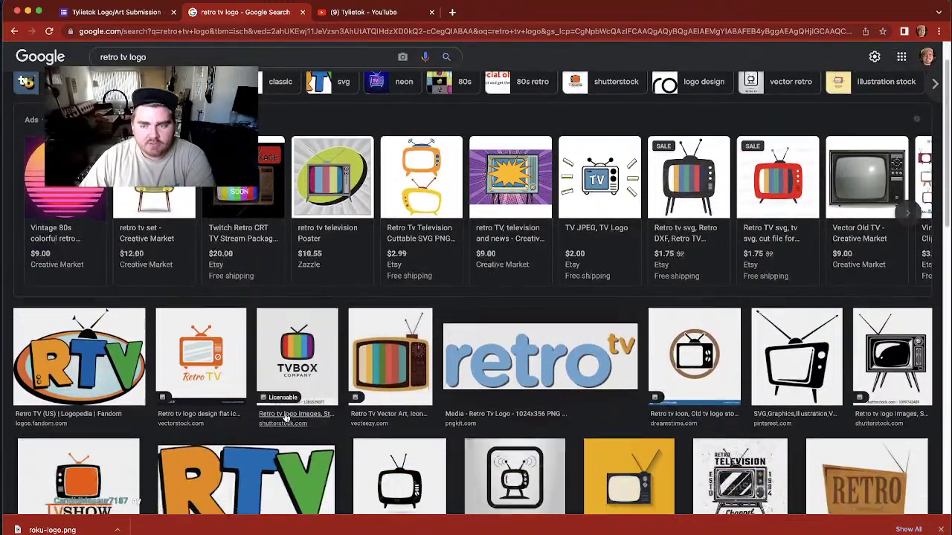
{"action": "scroll", "coordinate": [285, 419], "scroll_direction": "down", "scroll_amount": 1}
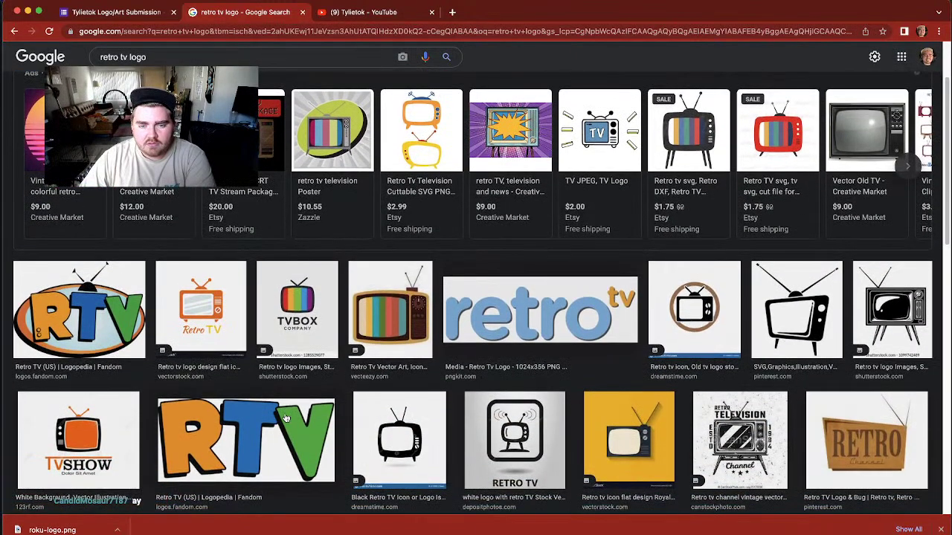
{"action": "scroll", "coordinate": [284, 419], "scroll_direction": "up", "scroll_amount": 2}
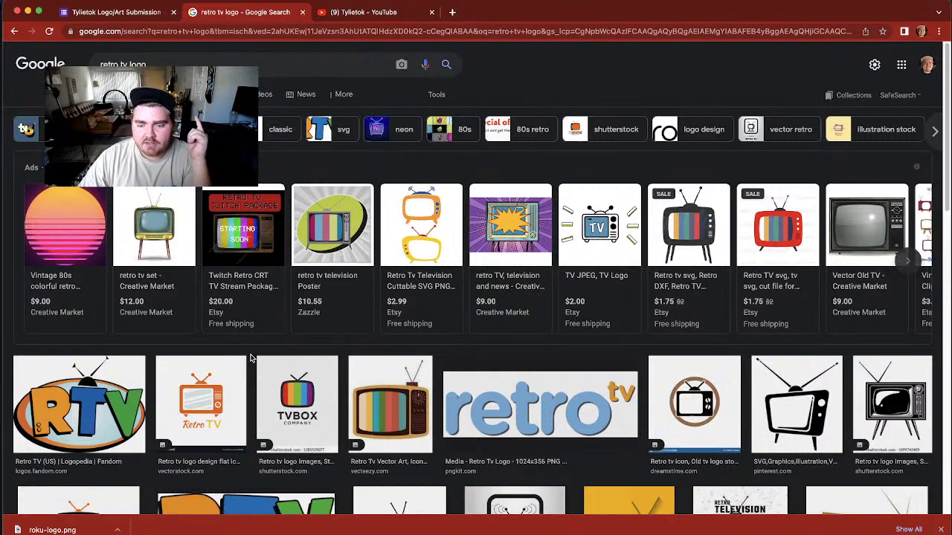
{"action": "left_click", "coordinate": [385, 382]}
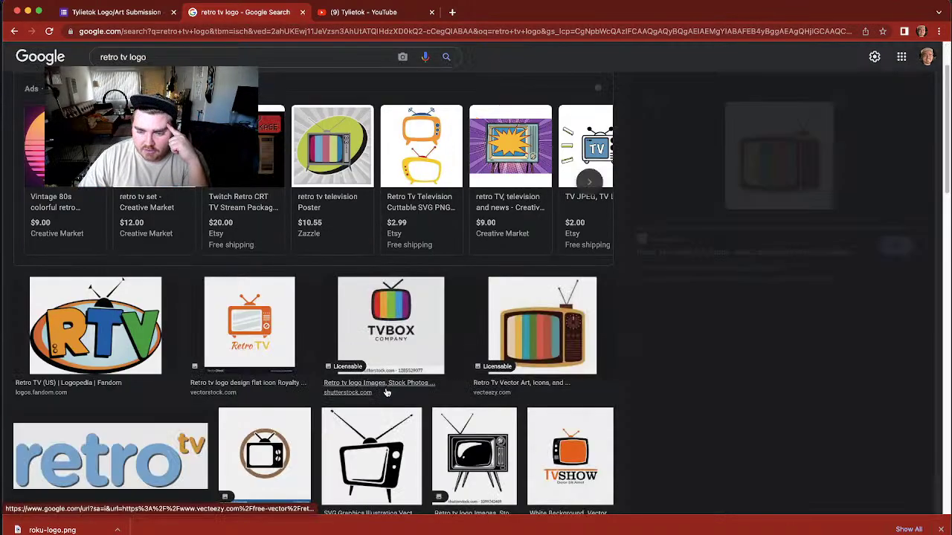
{"action": "right_click", "coordinate": [763, 133]}
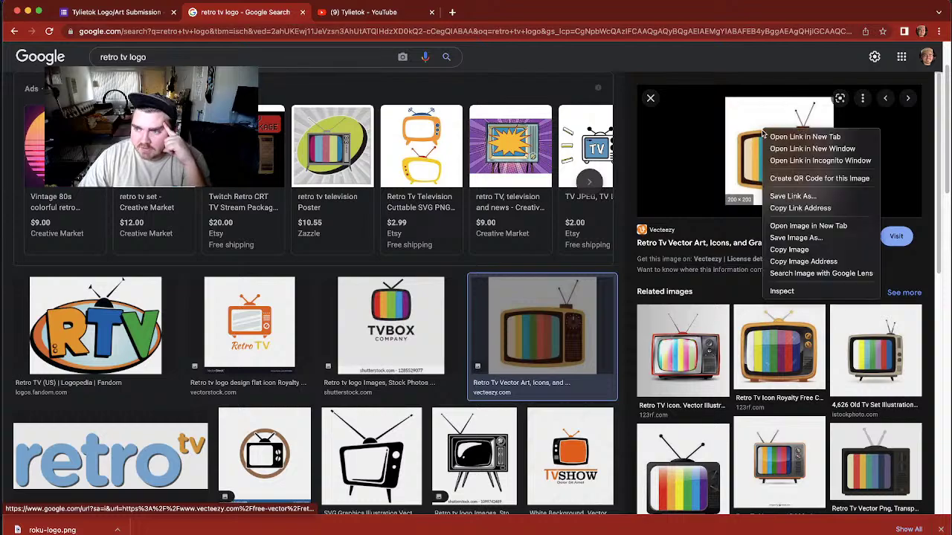
{"action": "left_click", "coordinate": [796, 238]}
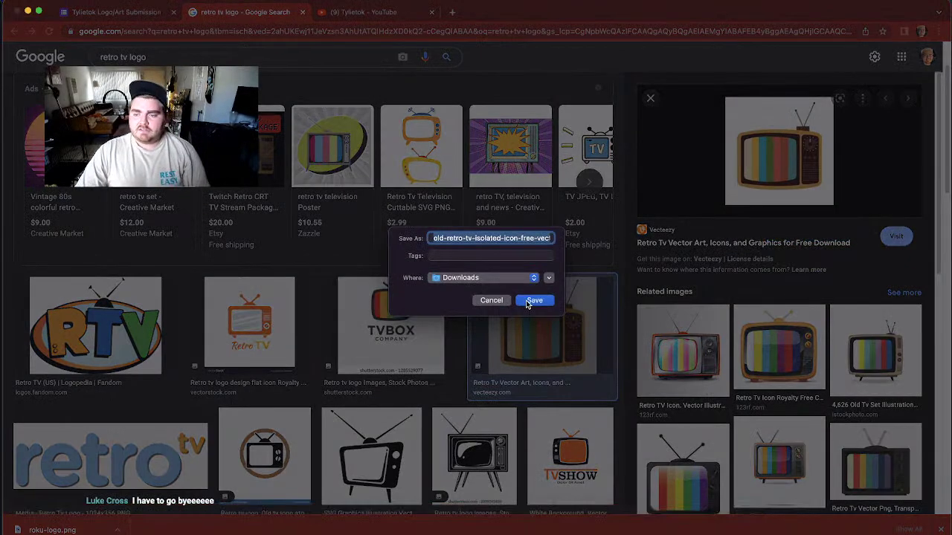
{"action": "left_click", "coordinate": [534, 301]}
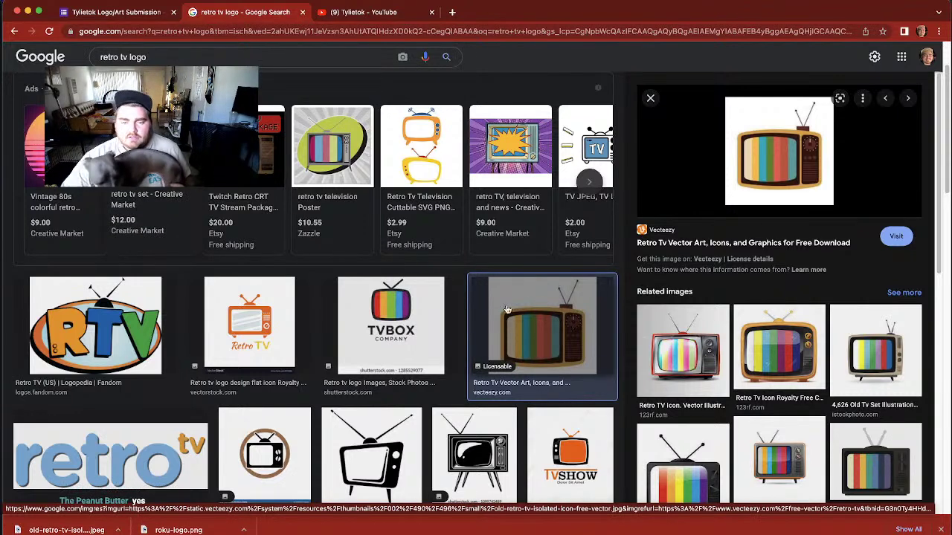
- Replace the image search with "sega logo"
{"action": "triple_click", "coordinate": [104, 50]}
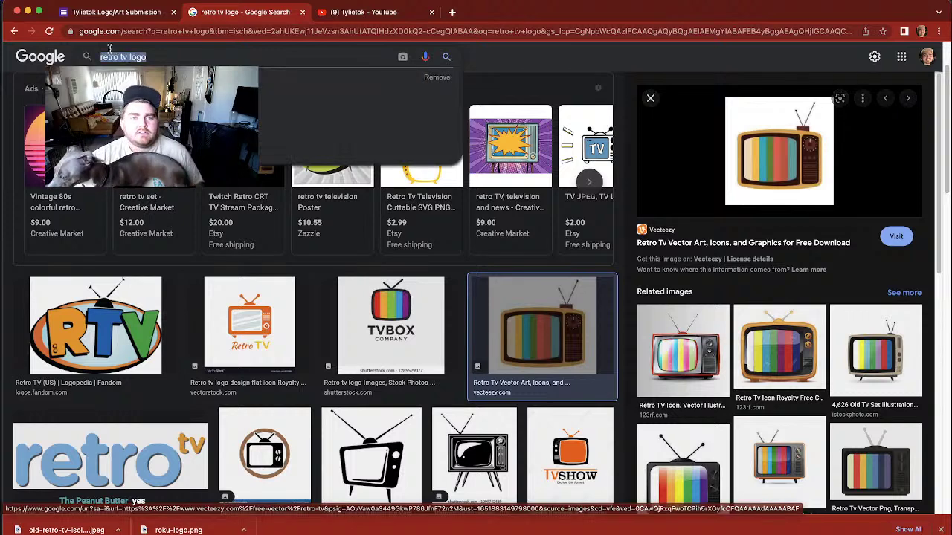
{"action": "type", "text": "sega logo"}
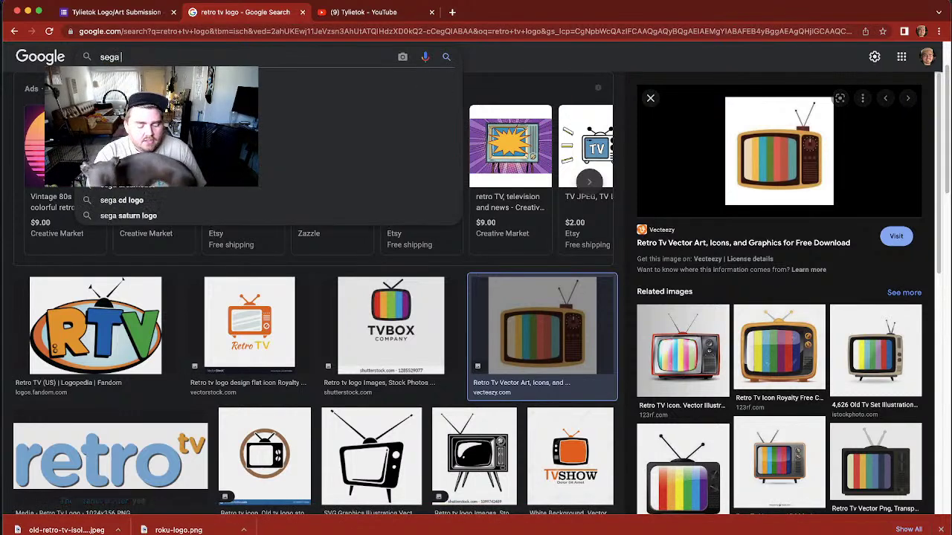
{"action": "key", "text": "Return"}
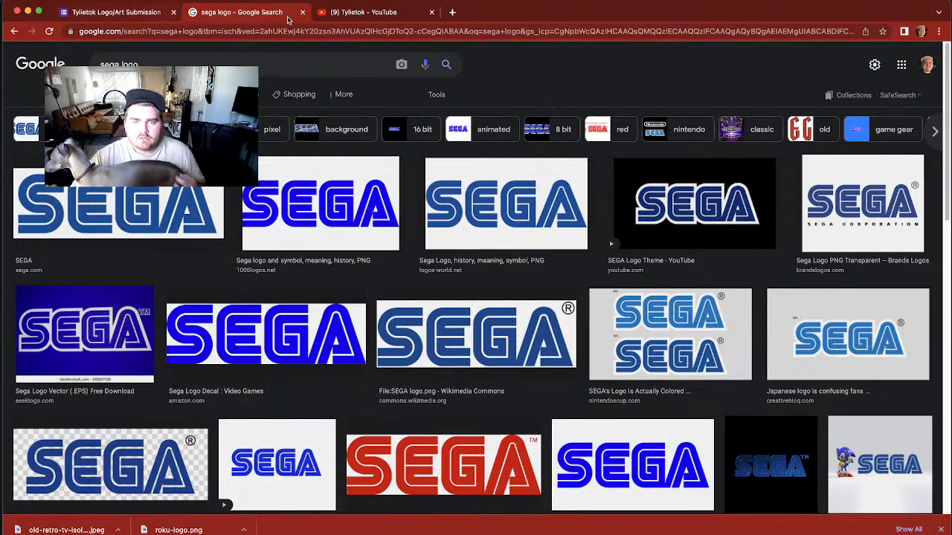
{"action": "left_click", "coordinate": [353, 13]}
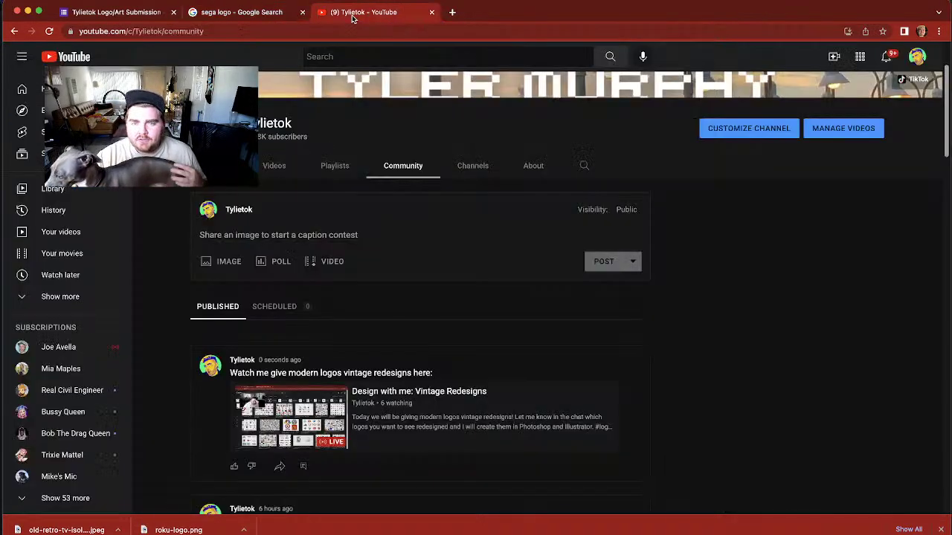
{"action": "left_click", "coordinate": [233, 14]}
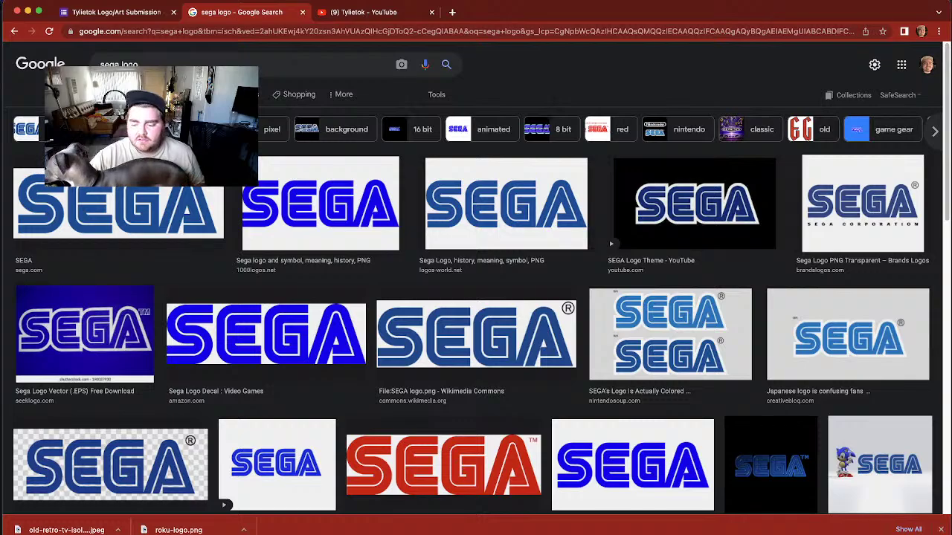
{"action": "key", "text": "super+Tab"}
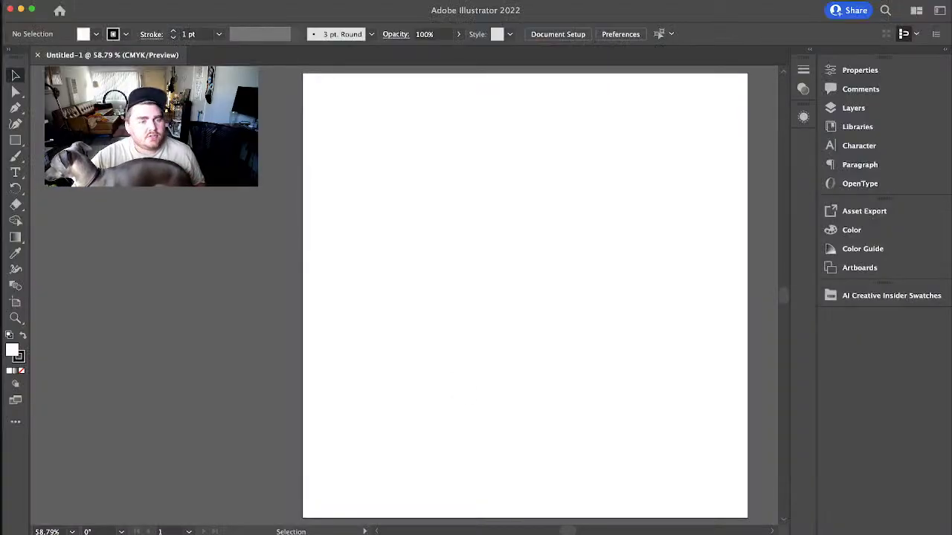
{"action": "key", "text": "super+Tab"}
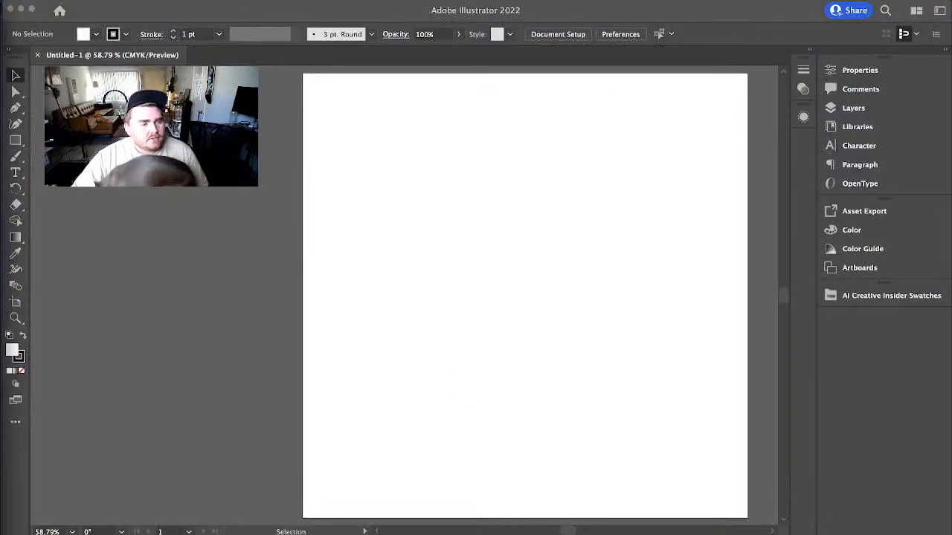
{"action": "key", "text": "ctrl+Up"}
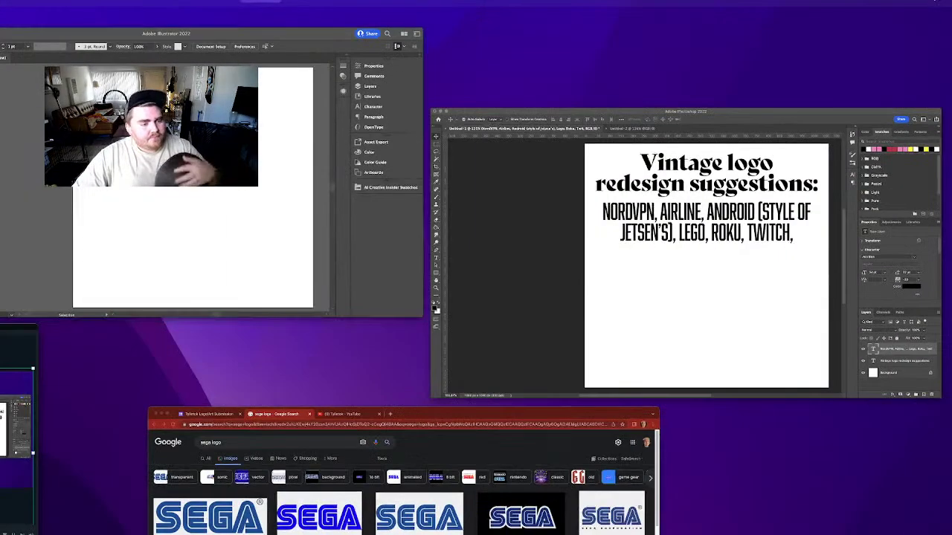
{"action": "key", "text": "ctrl+Up"}
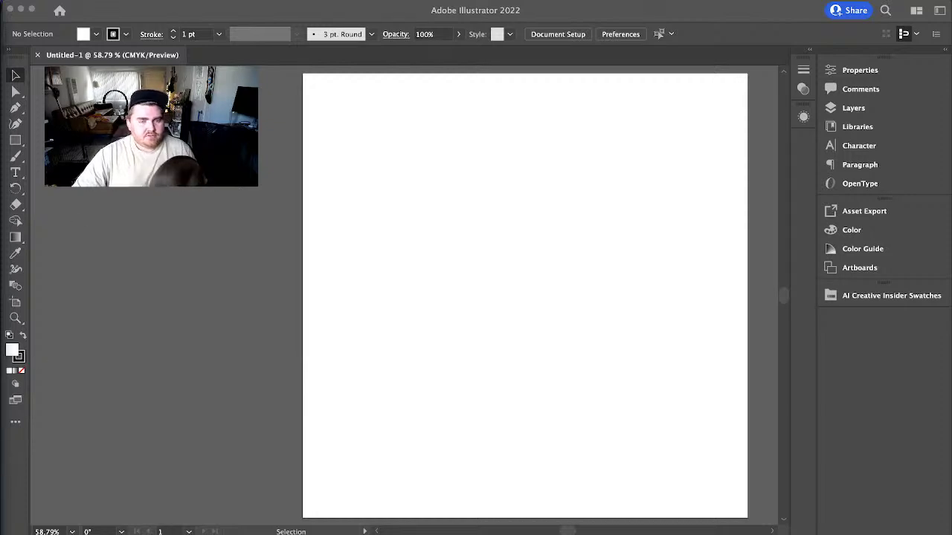
{"action": "key", "text": "super+Tab"}
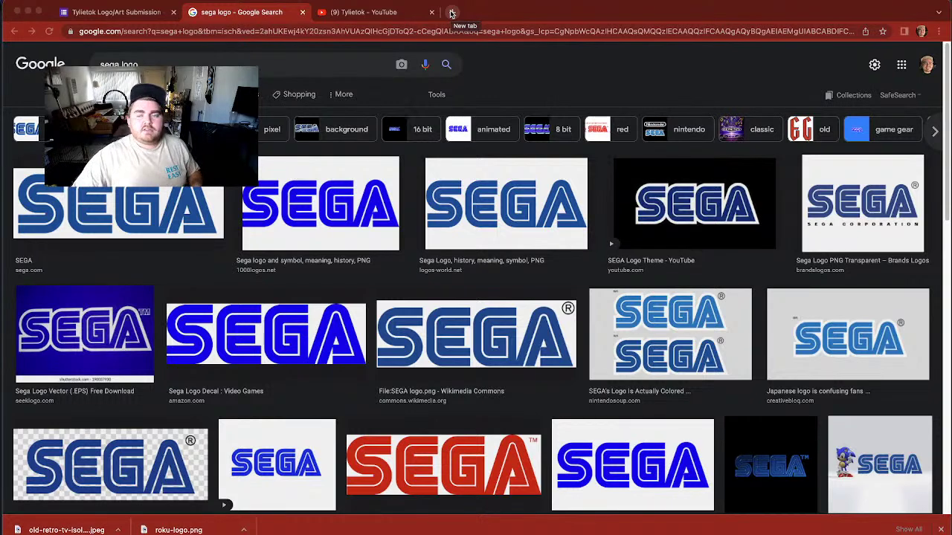
- Open the Adobe Fonts site in a new browser tab
{"action": "left_click", "coordinate": [451, 14]}
{"action": "type", "text": "adobe"}
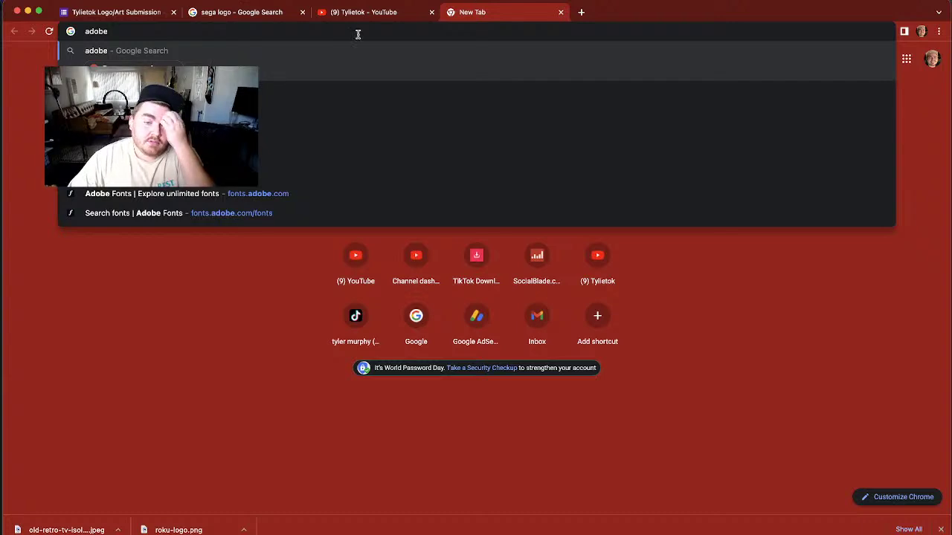
{"action": "left_click", "coordinate": [176, 194]}
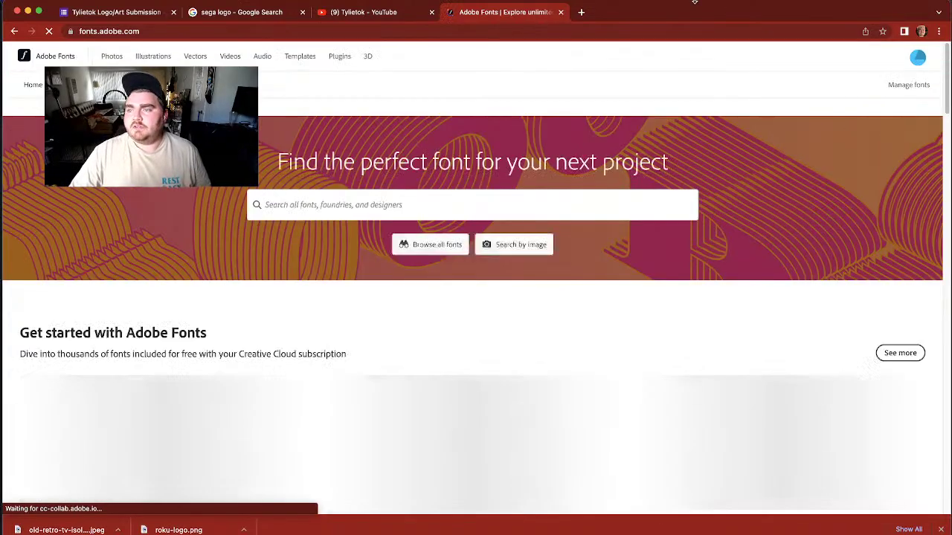
- Resize the browser window vertically so that it fills the screen height with the downloads bar fully inside
{"action": "left_click_drag", "start_coordinate": [693, 2], "coordinate": [704, 401]}
{"action": "left_click_drag", "start_coordinate": [716, 364], "coordinate": [720, 534]}
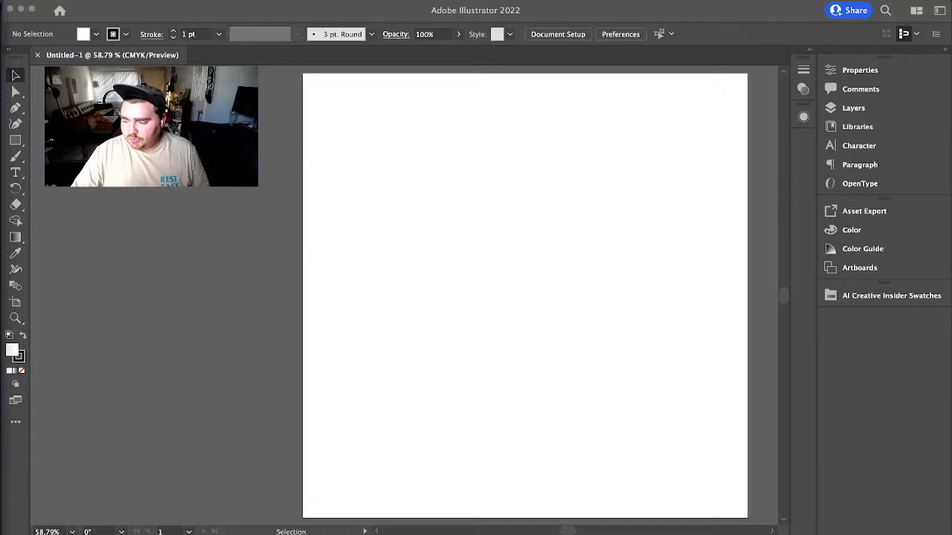
{"action": "left_click_drag", "start_coordinate": [546, 532], "coordinate": [546, 400]}
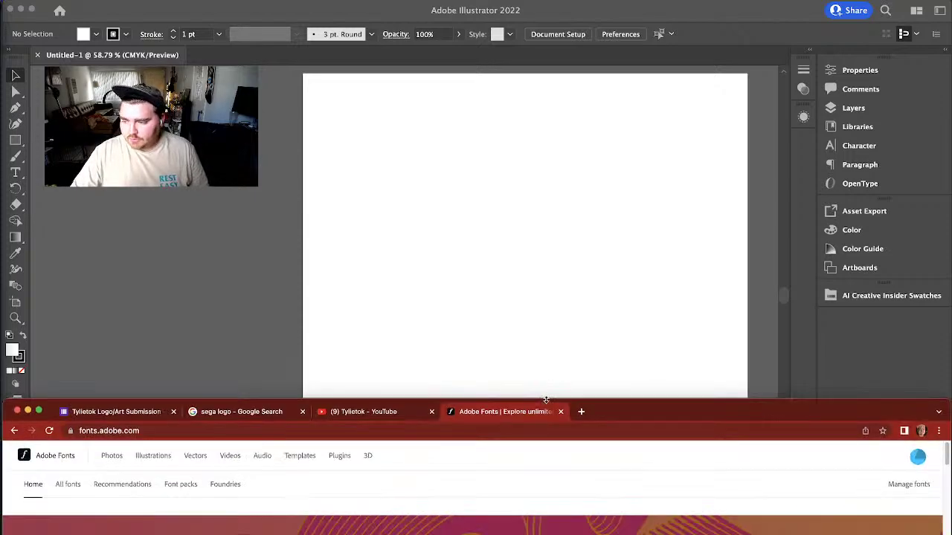
{"action": "left_click_drag", "start_coordinate": [859, 400], "coordinate": [858, 2]}
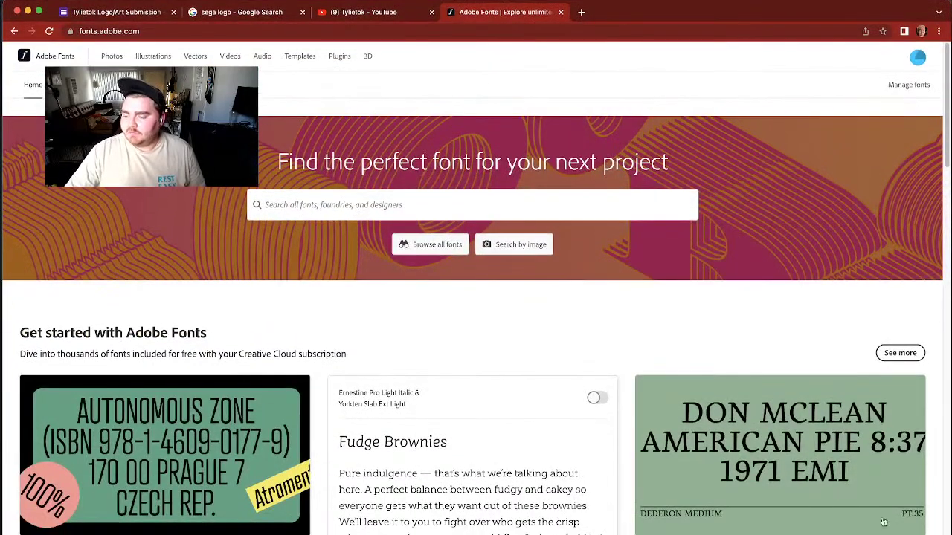
{"action": "mouse_move", "coordinate": [890, 534]}
{"action": "left_mouse_down"}
{"action": "mouse_move", "coordinate": [890, 480]}
{"action": "mouse_move", "coordinate": [890, 534]}
{"action": "left_mouse_up"}
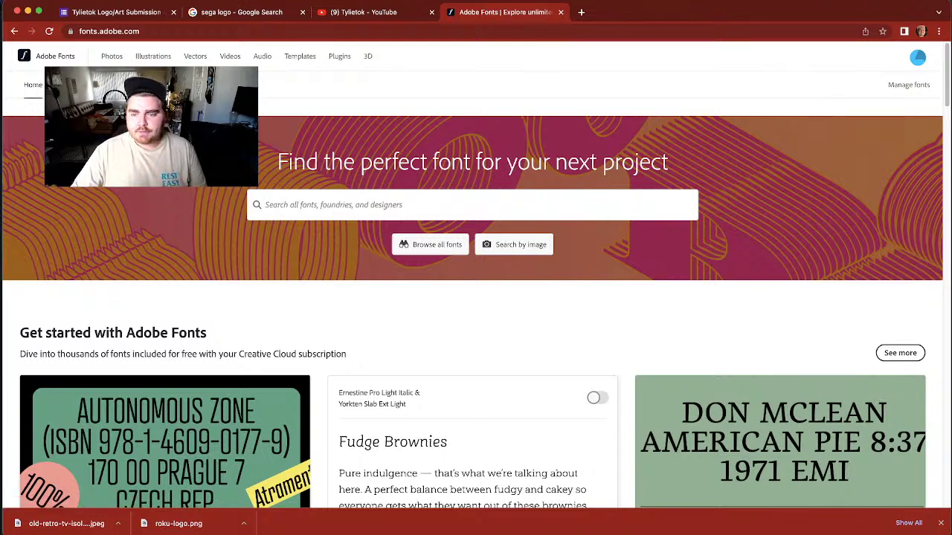
- Browse all fonts with the Funky tag and examine the first page of typefaces for a vintage style
{"action": "left_click", "coordinate": [439, 244]}
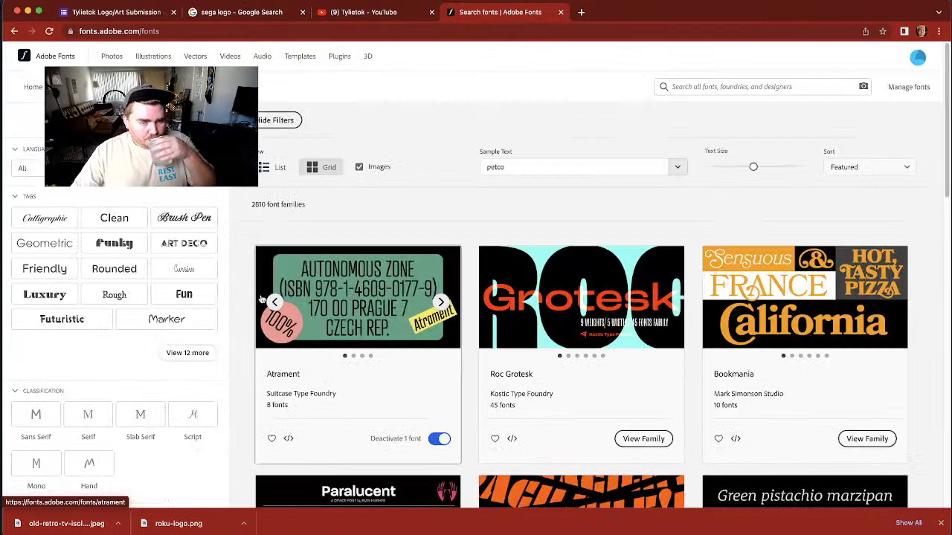
{"action": "left_click", "coordinate": [123, 244]}
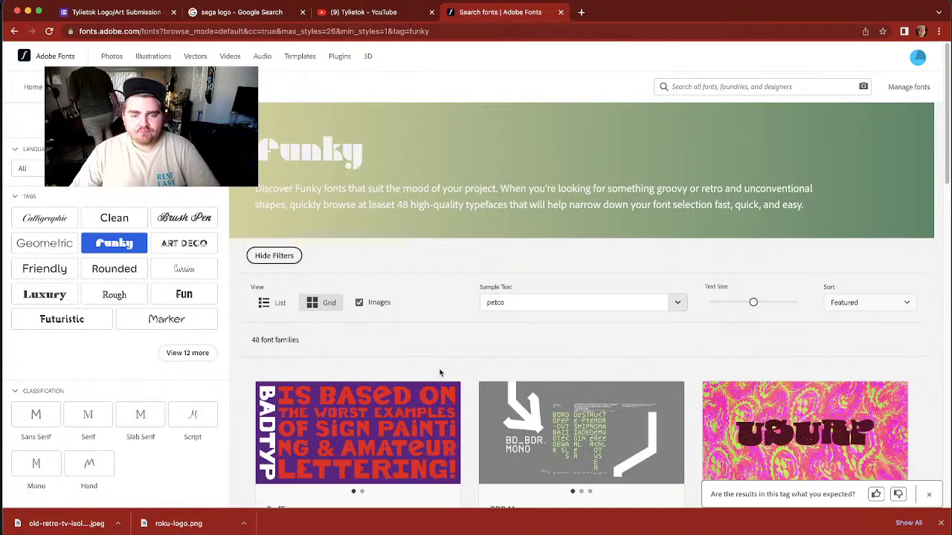
{"action": "scroll", "coordinate": [441, 374], "scroll_direction": "down", "scroll_amount": 2}
{"action": "scroll", "coordinate": [441, 374], "scroll_direction": "down", "scroll_amount": 8}
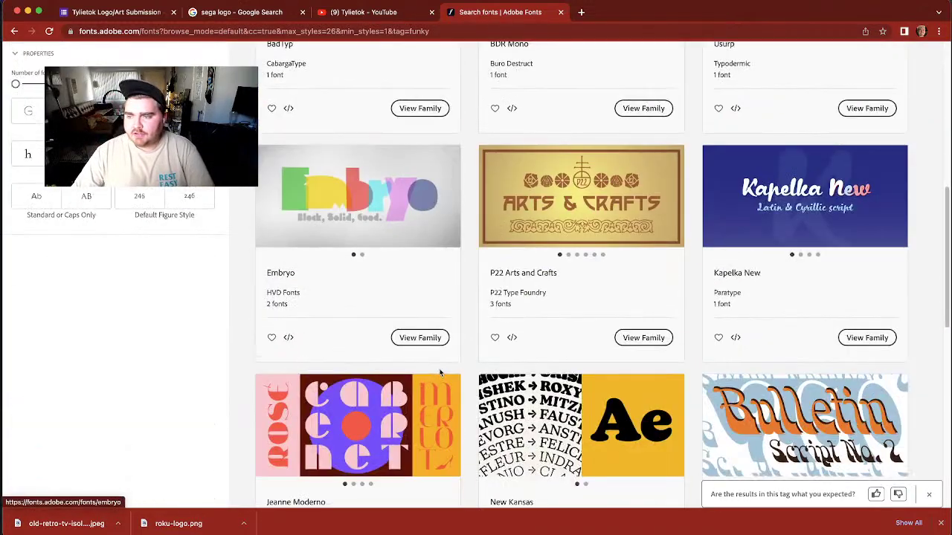
{"action": "scroll", "coordinate": [440, 372], "scroll_direction": "down", "scroll_amount": 2}
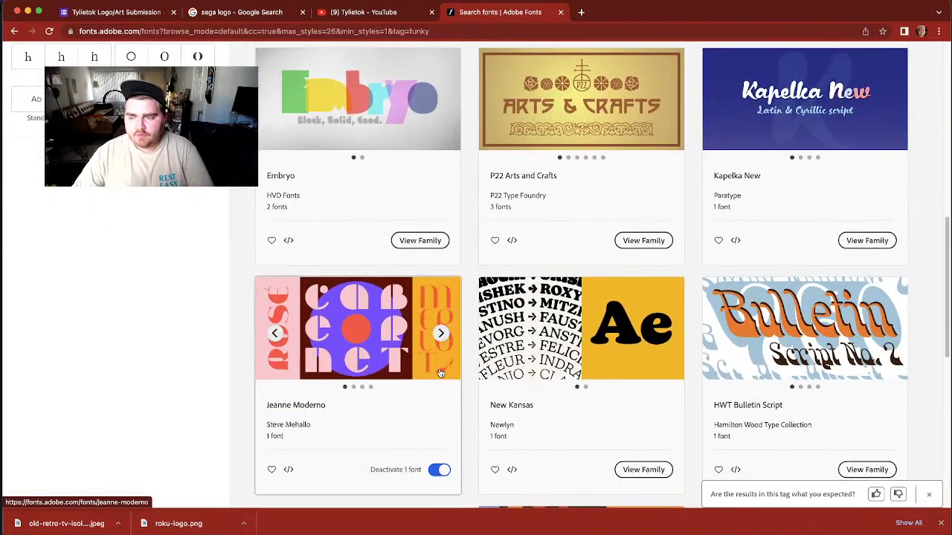
{"action": "scroll", "coordinate": [441, 374], "scroll_direction": "down", "scroll_amount": 4}
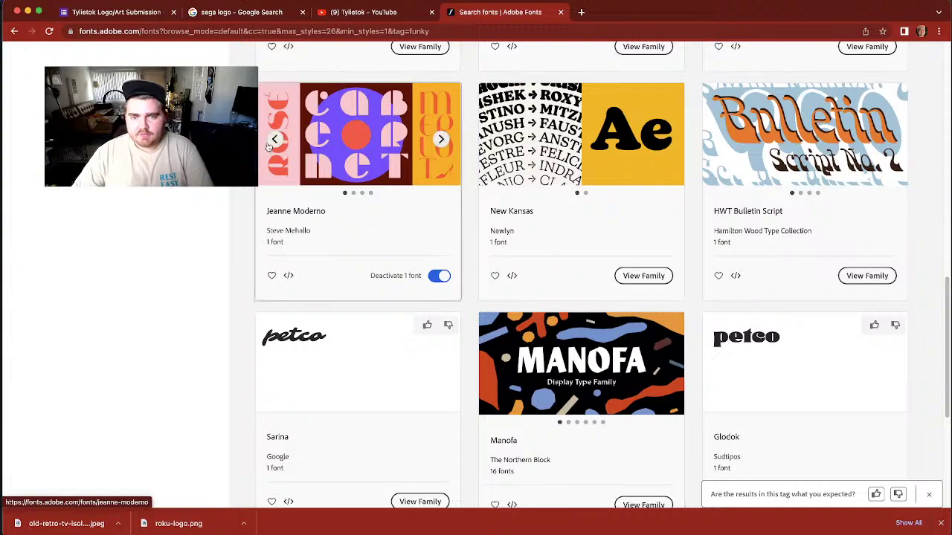
{"action": "scroll", "coordinate": [510, 351], "scroll_direction": "down", "scroll_amount": 2}
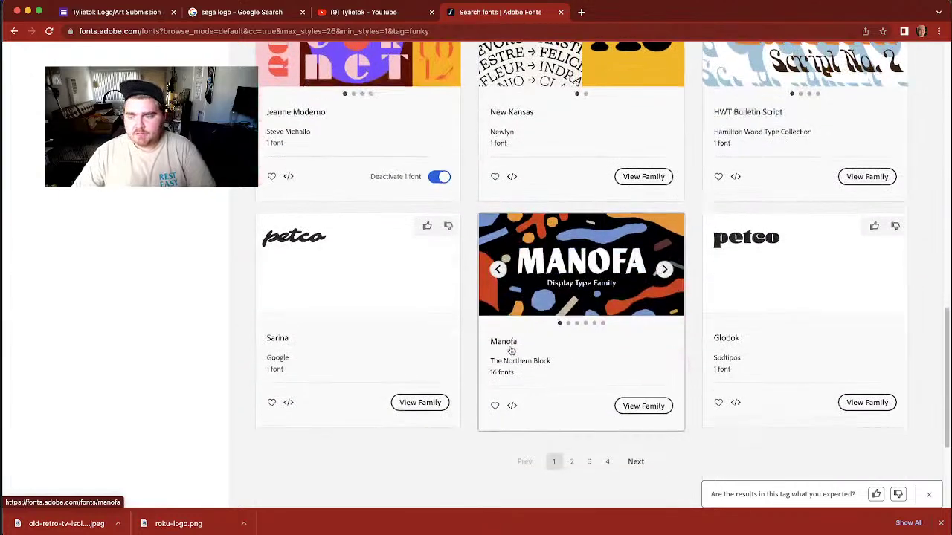
{"action": "scroll", "coordinate": [510, 352], "scroll_direction": "down", "scroll_amount": 2}
{"action": "scroll", "coordinate": [509, 335], "scroll_direction": "up", "scroll_amount": 20}
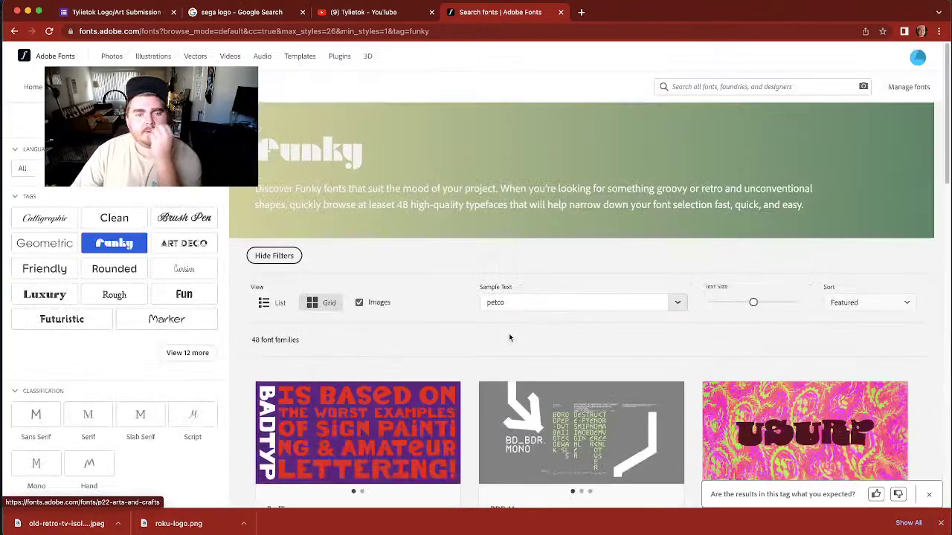
- Filter the fonts by the Art Deco tag and examine the first page of typefaces for a vintage style
{"action": "left_click", "coordinate": [185, 245]}
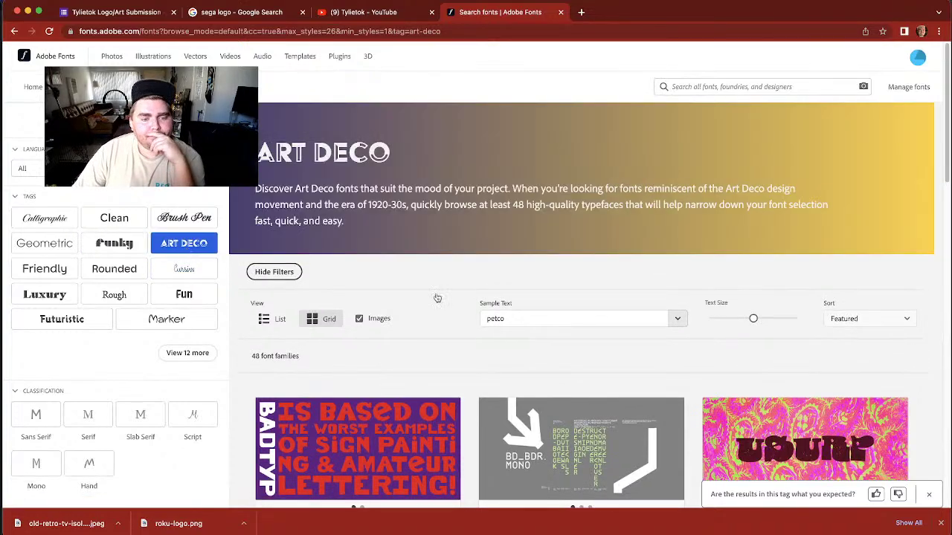
{"action": "scroll", "coordinate": [527, 341], "scroll_direction": "down", "scroll_amount": 10}
{"action": "scroll", "coordinate": [528, 347], "scroll_direction": "up", "scroll_amount": 5}
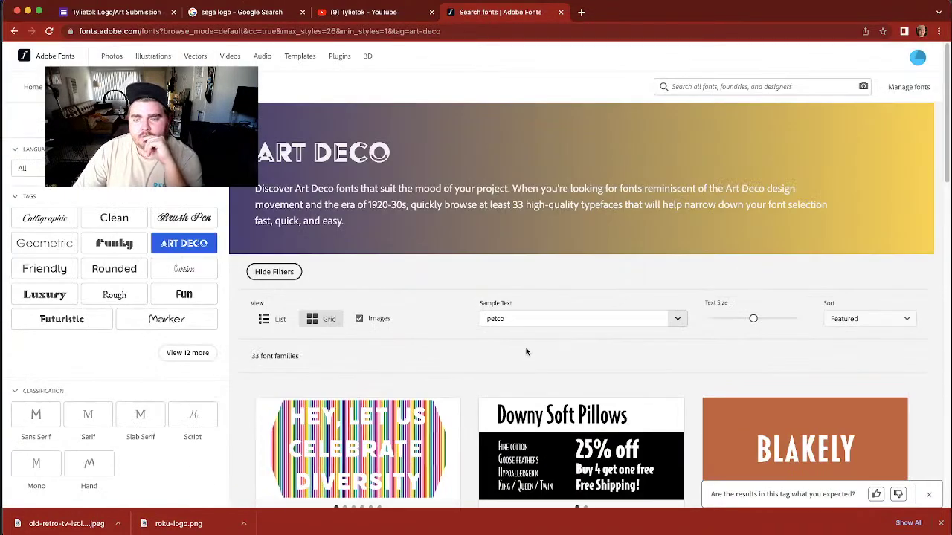
{"action": "scroll", "coordinate": [527, 350], "scroll_direction": "down", "scroll_amount": 4}
{"action": "scroll", "coordinate": [527, 351], "scroll_direction": "down", "scroll_amount": 1}
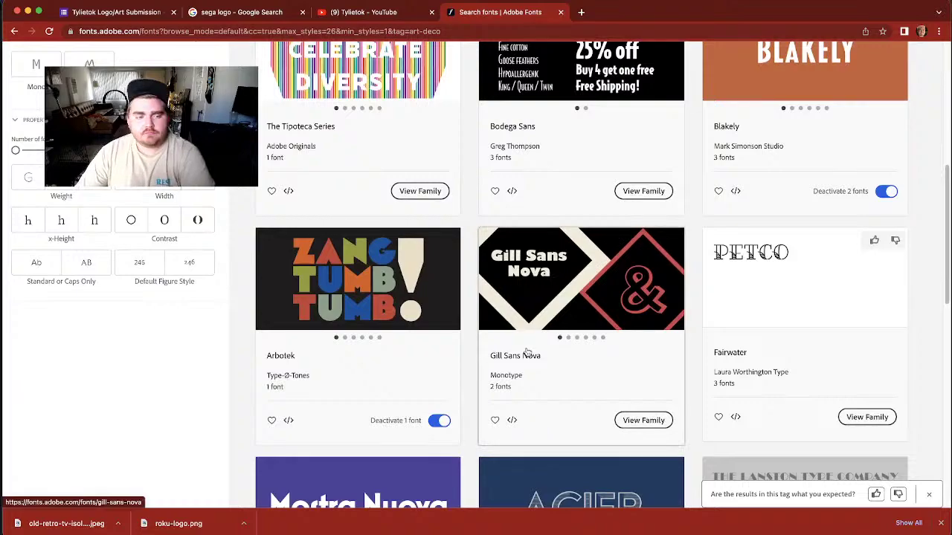
{"action": "scroll", "coordinate": [526, 350], "scroll_direction": "down", "scroll_amount": 2}
{"action": "scroll", "coordinate": [525, 351], "scroll_direction": "down", "scroll_amount": 1}
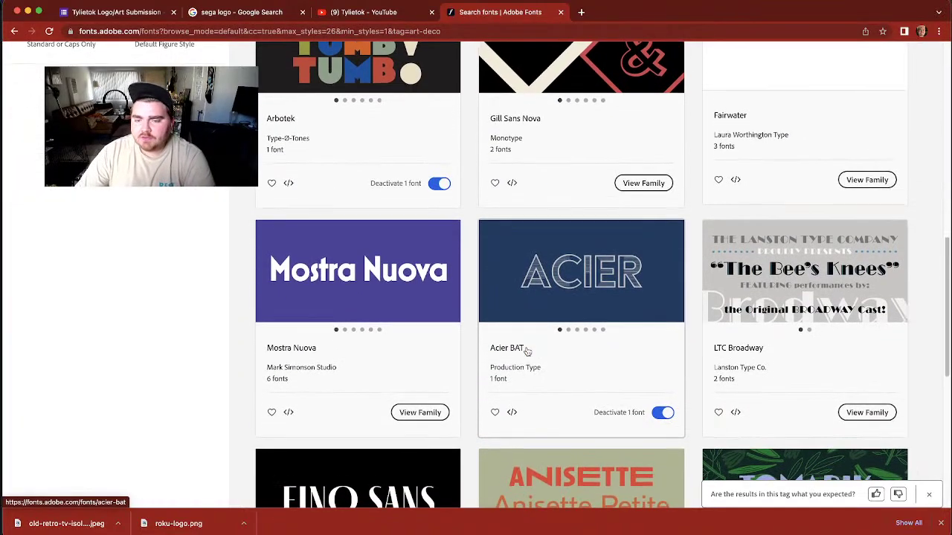
{"action": "scroll", "coordinate": [526, 350], "scroll_direction": "down", "scroll_amount": 2}
{"action": "scroll", "coordinate": [526, 347], "scroll_direction": "down", "scroll_amount": 1}
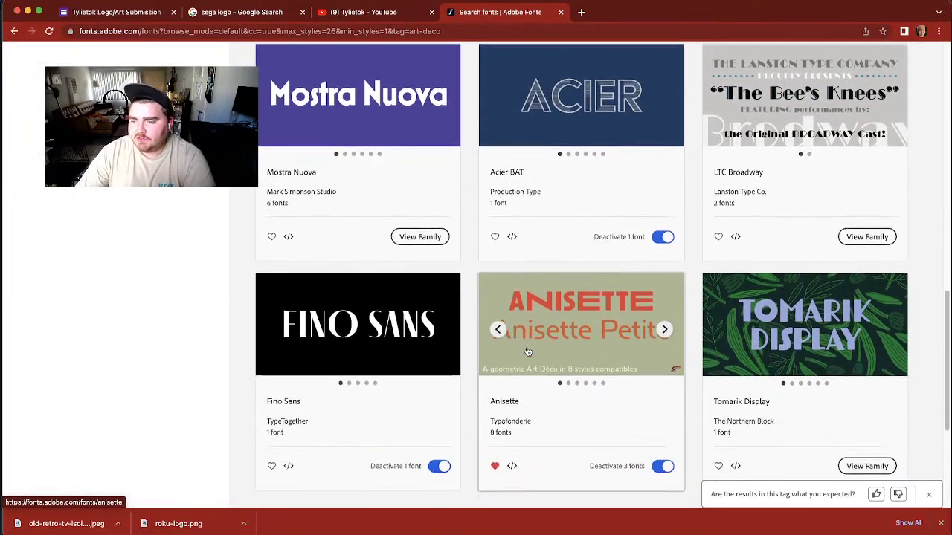
{"action": "scroll", "coordinate": [527, 350], "scroll_direction": "down", "scroll_amount": 2}
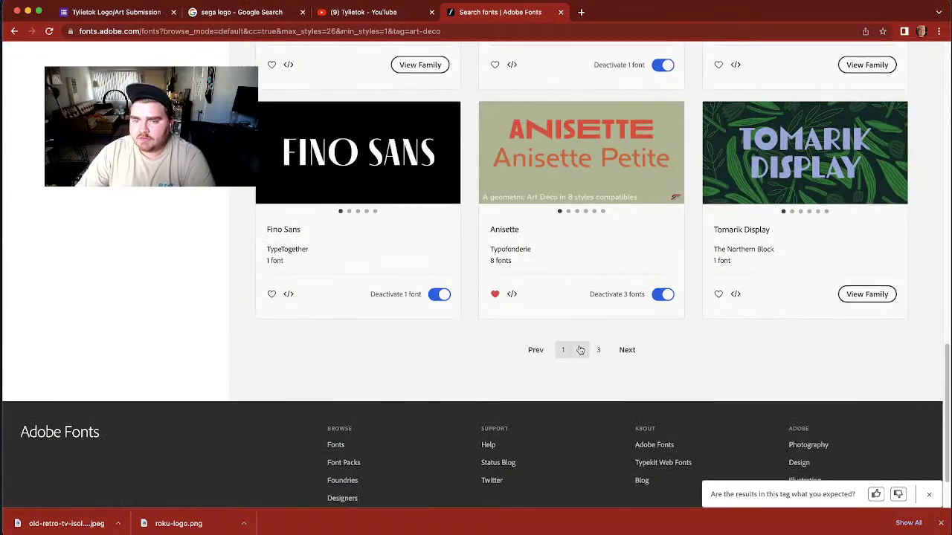
- Go to the second page of Art Deco fonts and set the sample text to "ROKU"
{"action": "left_click", "coordinate": [581, 349]}
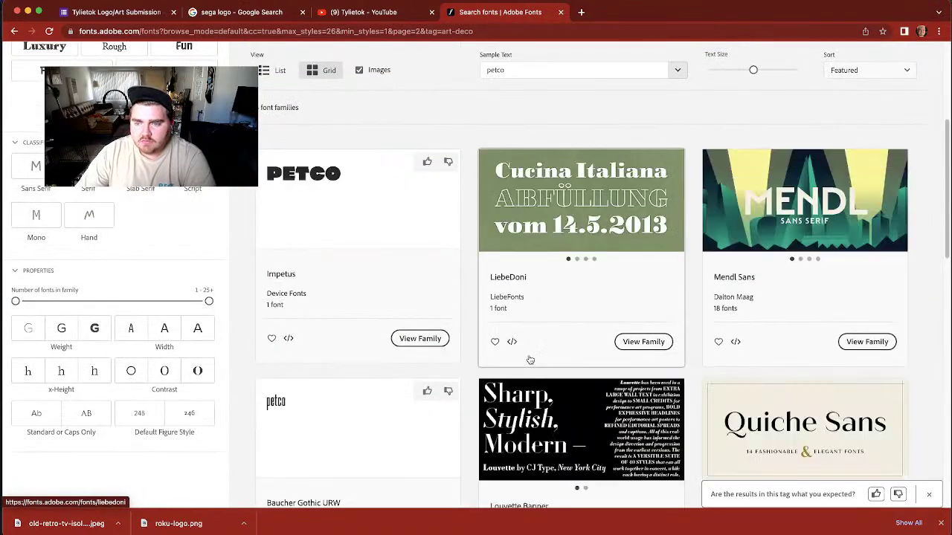
{"action": "scroll", "coordinate": [529, 360], "scroll_direction": "down", "scroll_amount": 2}
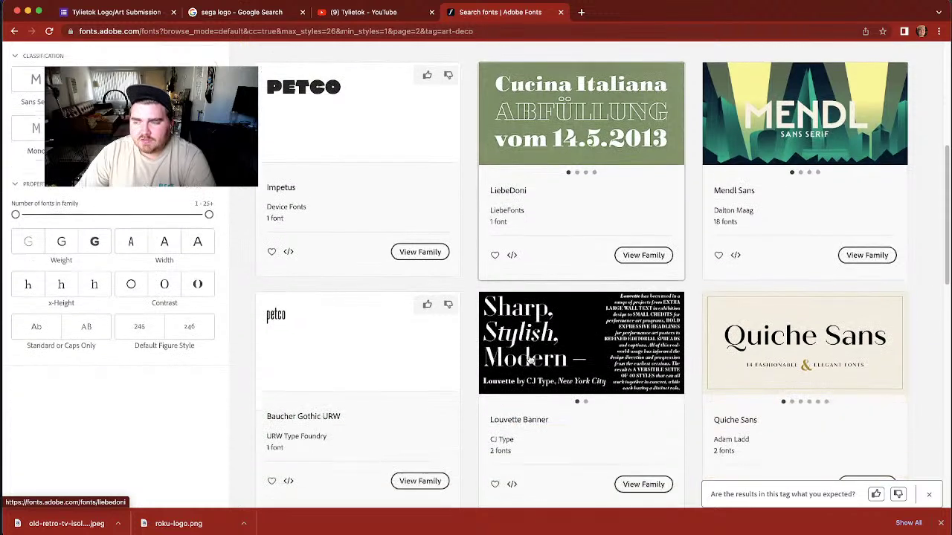
{"action": "scroll", "coordinate": [530, 360], "scroll_direction": "down", "scroll_amount": 3}
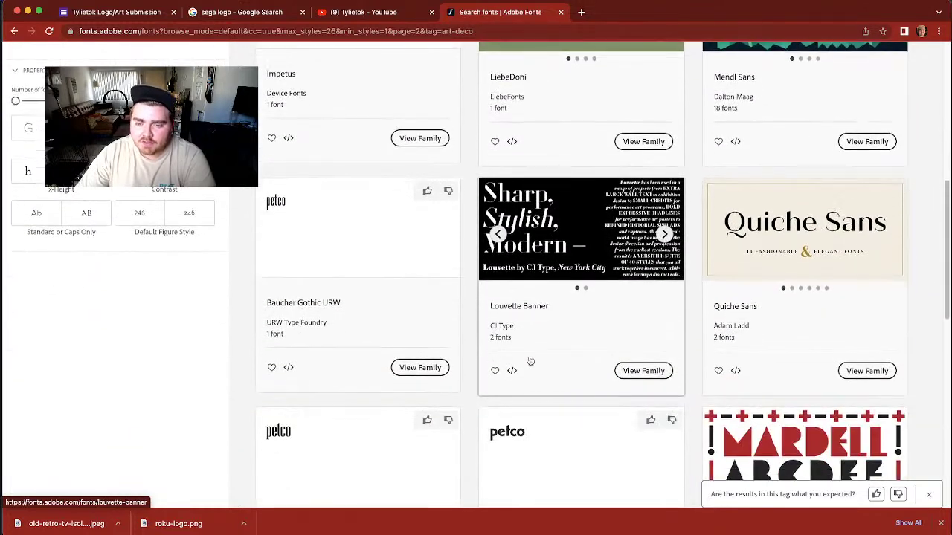
{"action": "scroll", "coordinate": [373, 244], "scroll_direction": "up", "scroll_amount": 10}
{"action": "left_click", "coordinate": [516, 321]}
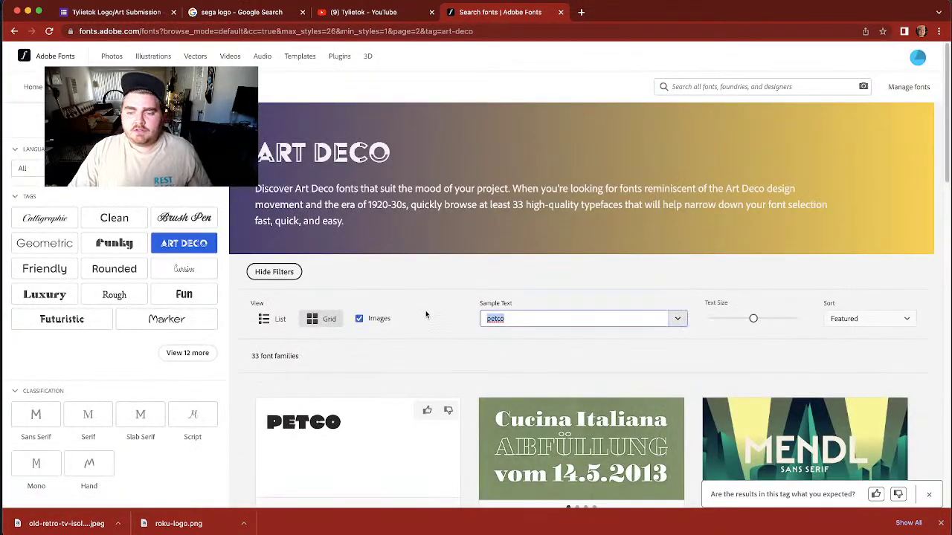
{"action": "type", "text": "ROKU"}
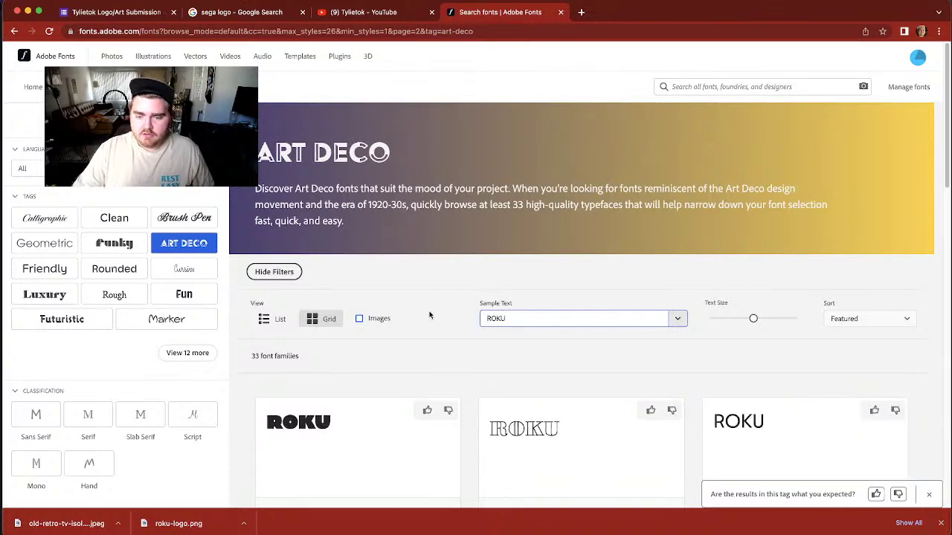
- Compare the Art Deco typefaces on the second page, then open the Sisters family and examine its styles
{"action": "scroll", "coordinate": [265, 225], "scroll_direction": "down", "scroll_amount": 3}
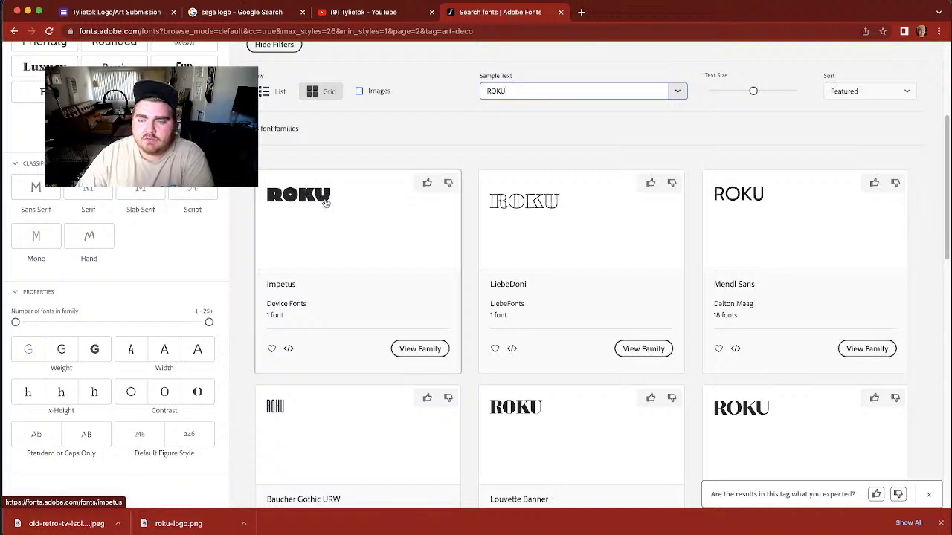
{"action": "scroll", "coordinate": [561, 364], "scroll_direction": "down", "scroll_amount": 3}
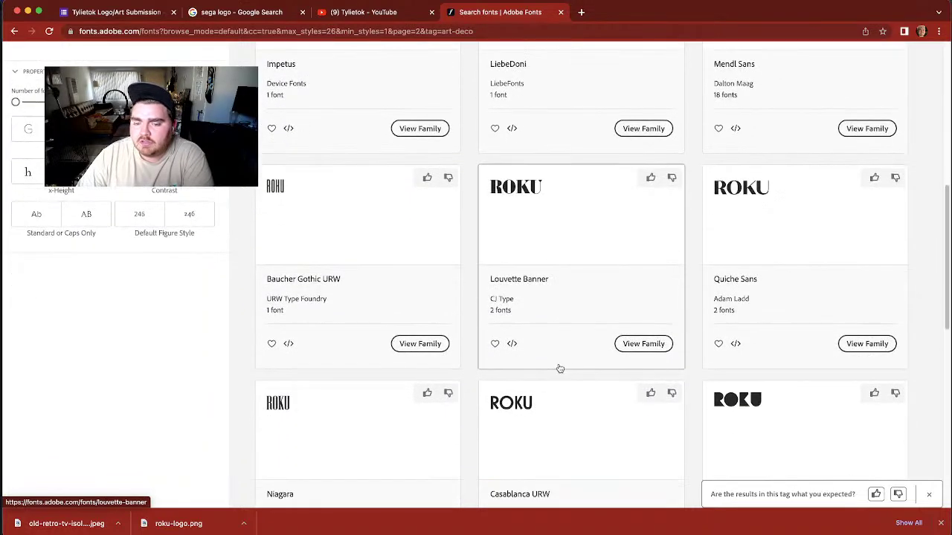
{"action": "scroll", "coordinate": [560, 368], "scroll_direction": "down", "scroll_amount": 2}
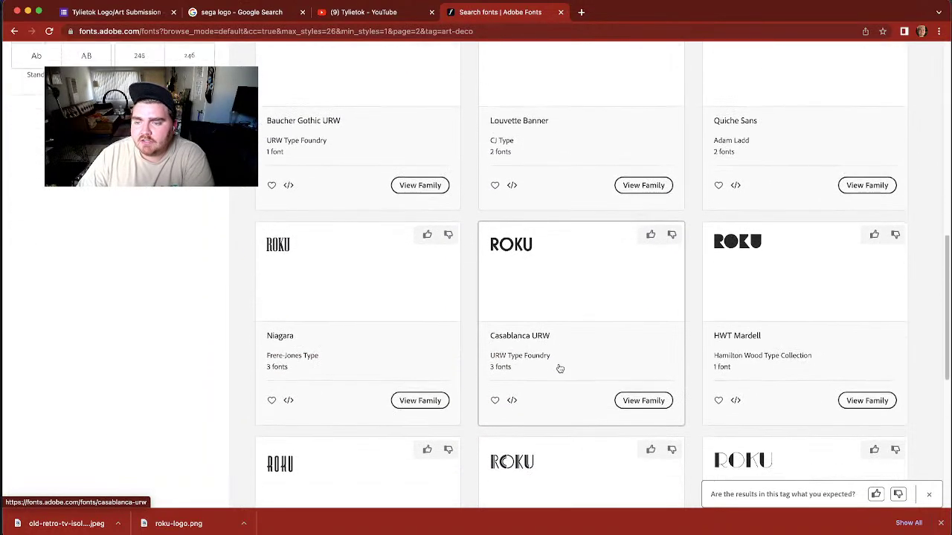
{"action": "scroll", "coordinate": [560, 368], "scroll_direction": "down", "scroll_amount": 2}
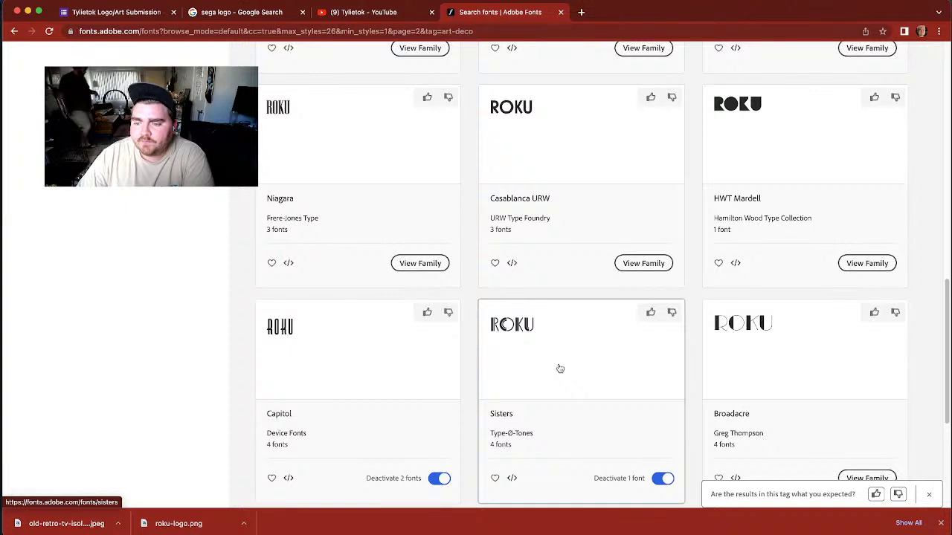
{"action": "left_click", "coordinate": [557, 322]}
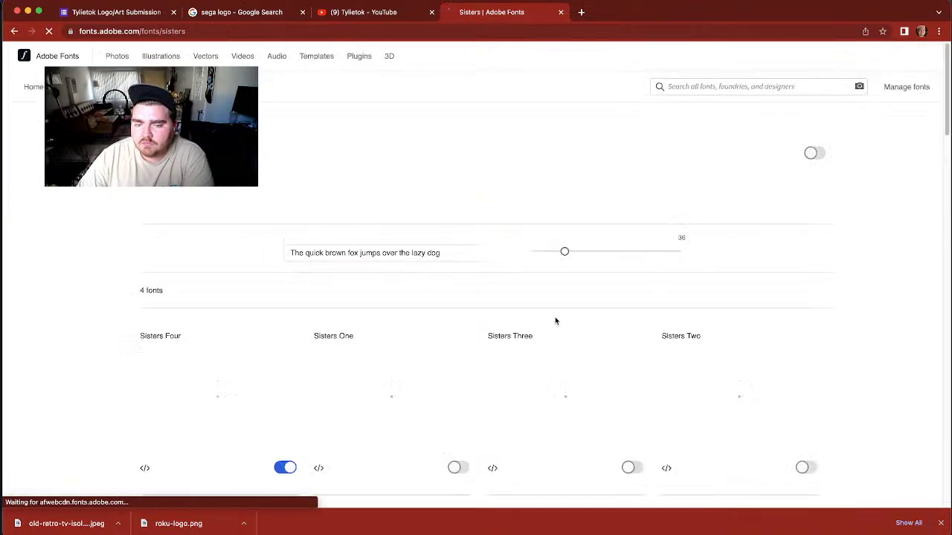
{"action": "scroll", "coordinate": [336, 349], "scroll_direction": "down", "scroll_amount": 2}
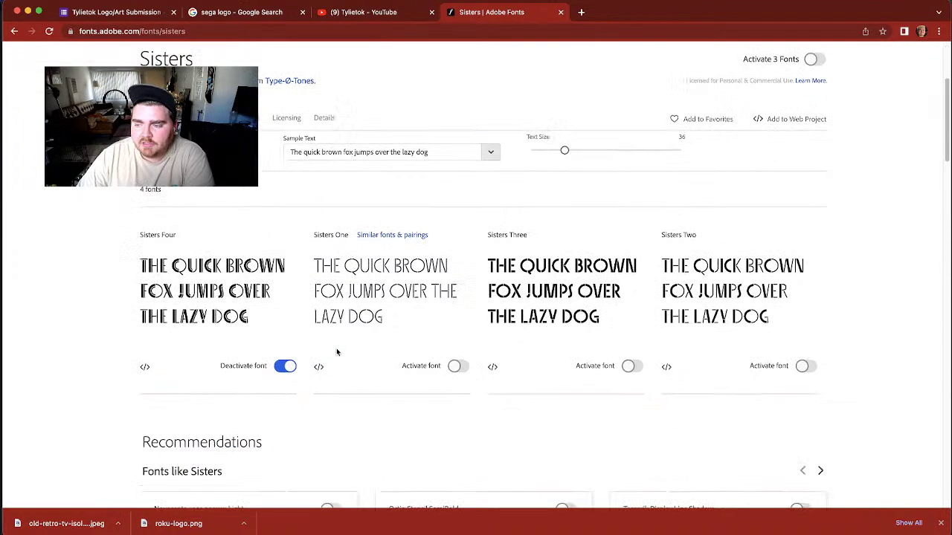
{"action": "scroll", "coordinate": [336, 351], "scroll_direction": "down", "scroll_amount": 4}
{"action": "left_click", "coordinate": [336, 352]}
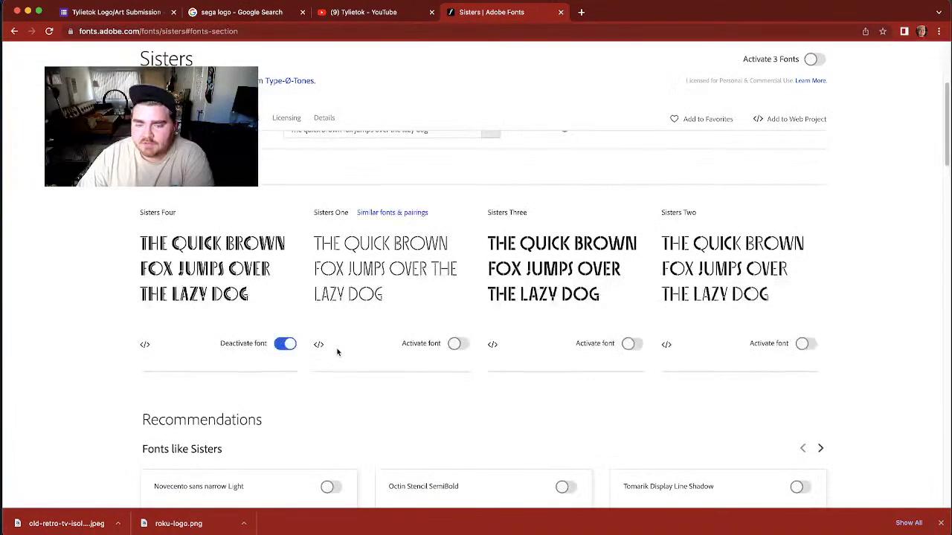
{"action": "scroll", "coordinate": [269, 316], "scroll_direction": "up", "scroll_amount": 1}
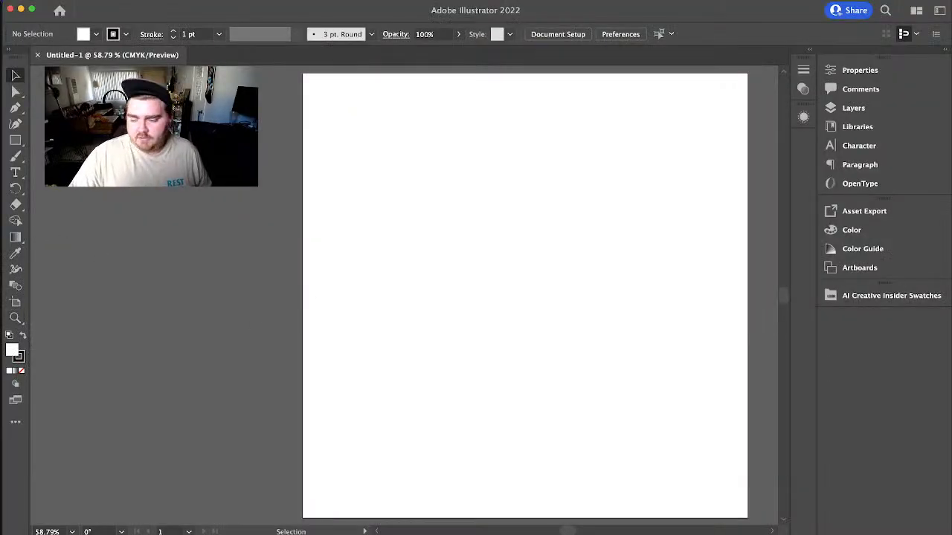
- Switch to Illustrator, place the downloaded old retro TV image, scale it down and position it beside the artboard's left edge
{"action": "left_click", "coordinate": [764, 533]}
{"action": "left_click_drag", "start_coordinate": [325, 141], "coordinate": [543, 274]}
{"action": "left_click_drag", "start_coordinate": [463, 207], "coordinate": [553, 253]}
{"action": "left_click_drag", "start_coordinate": [435, 175], "coordinate": [188, 332]}
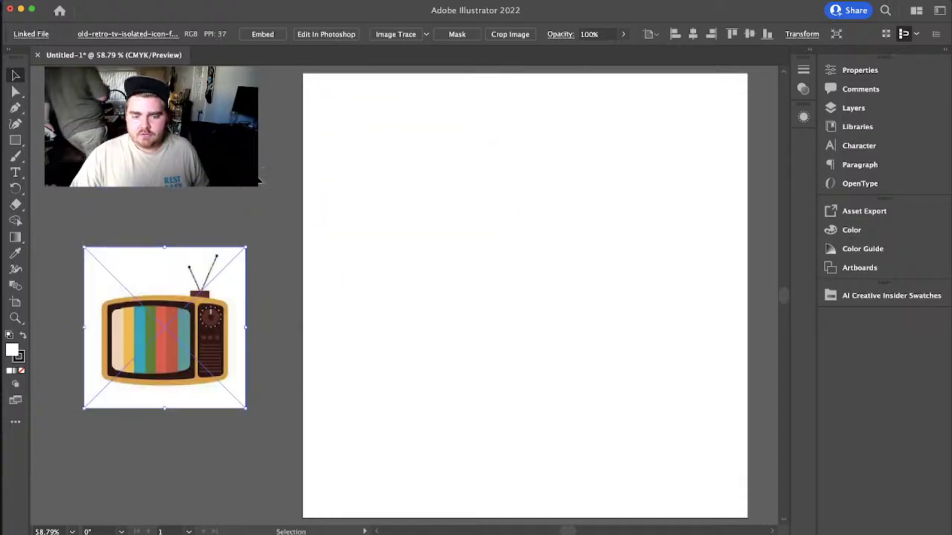
- Place roku-logo.png from the Downloads folder near the artboard's upper right corner
{"action": "left_click", "coordinate": [320, 282]}
{"action": "left_click", "coordinate": [795, 459]}
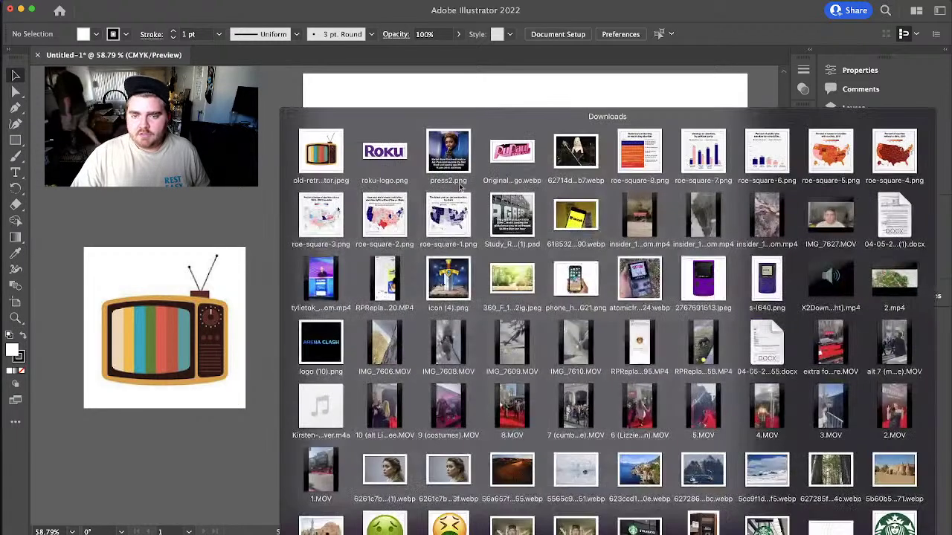
{"action": "left_click_drag", "start_coordinate": [386, 152], "coordinate": [672, 127]}
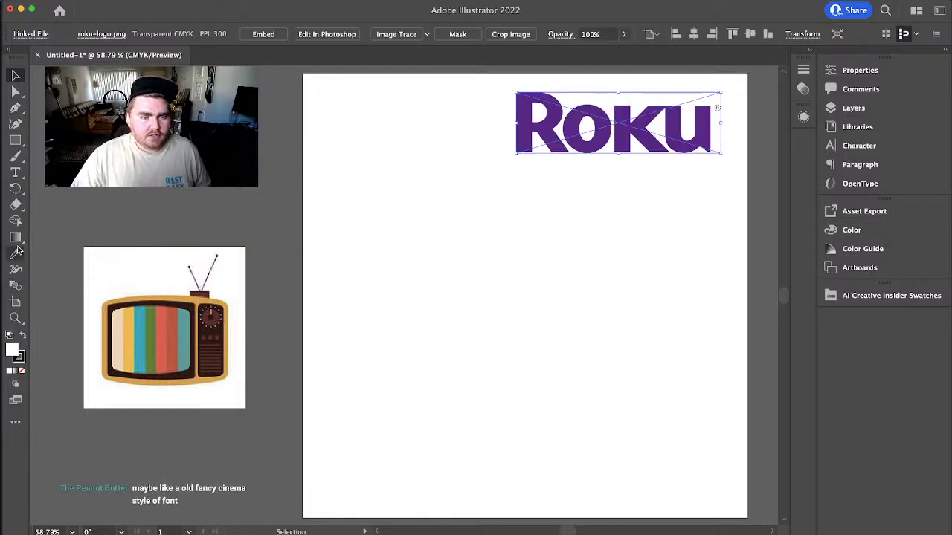
- Create an area text box across the middle of the artboard and replace its placeholder text with "ROKU"
{"action": "left_click", "coordinate": [15, 172]}
{"action": "left_click_drag", "start_coordinate": [324, 255], "coordinate": [729, 402]}
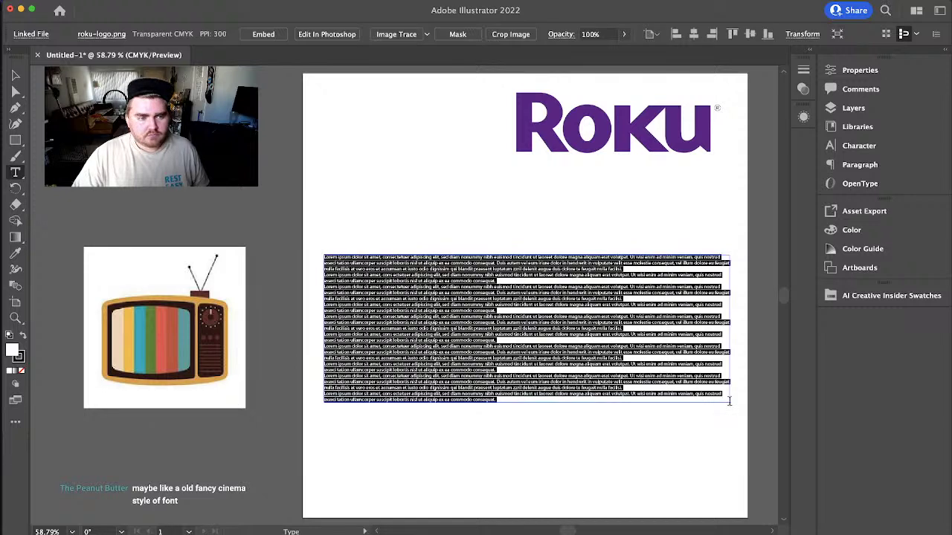
{"action": "key", "text": "BackSpace"}
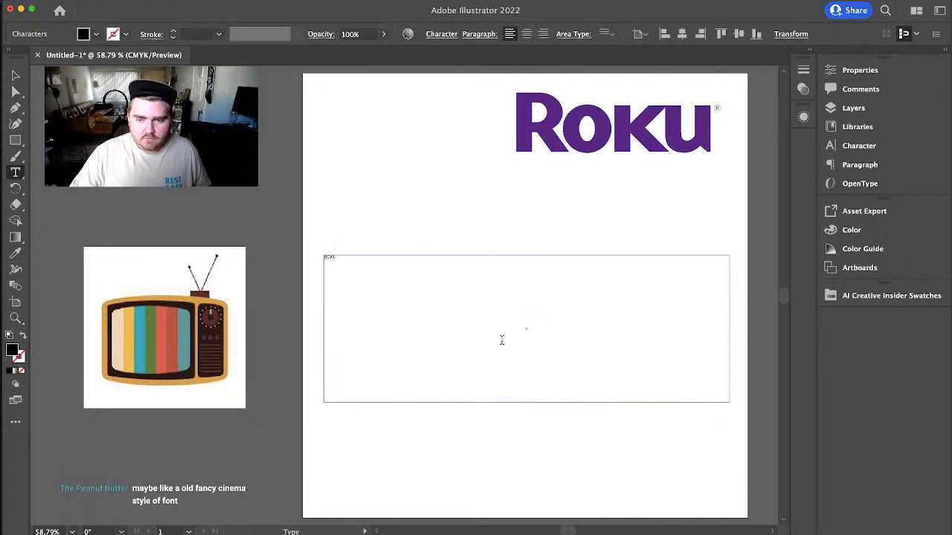
- Set the font of the new ROKU text to Sisters Four
{"action": "left_click", "coordinate": [855, 146]}
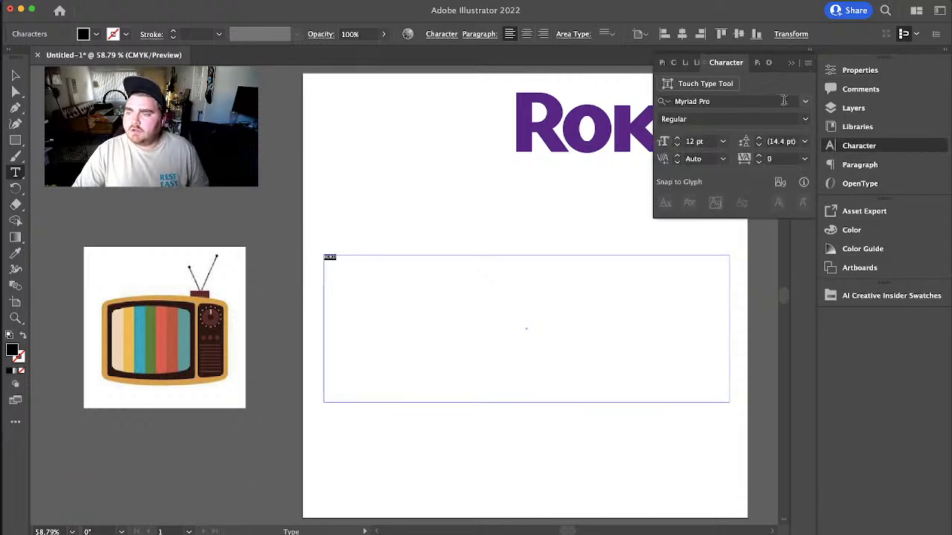
{"action": "left_click", "coordinate": [805, 102]}
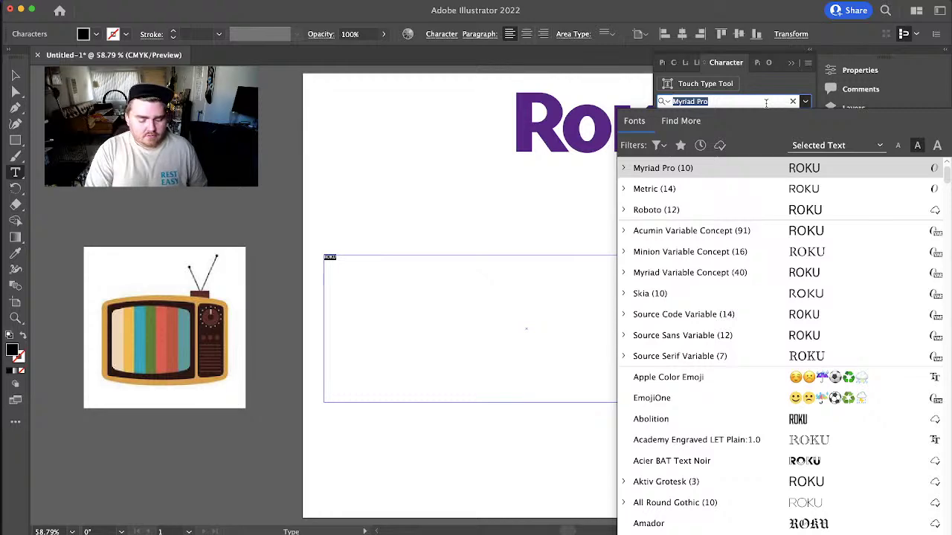
{"action": "type", "text": "sisters"}
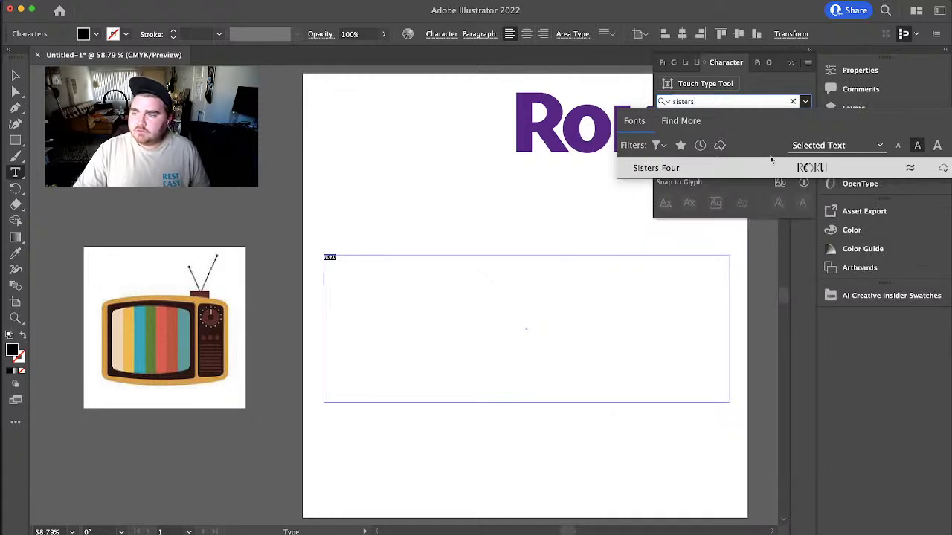
{"action": "left_click", "coordinate": [767, 170]}
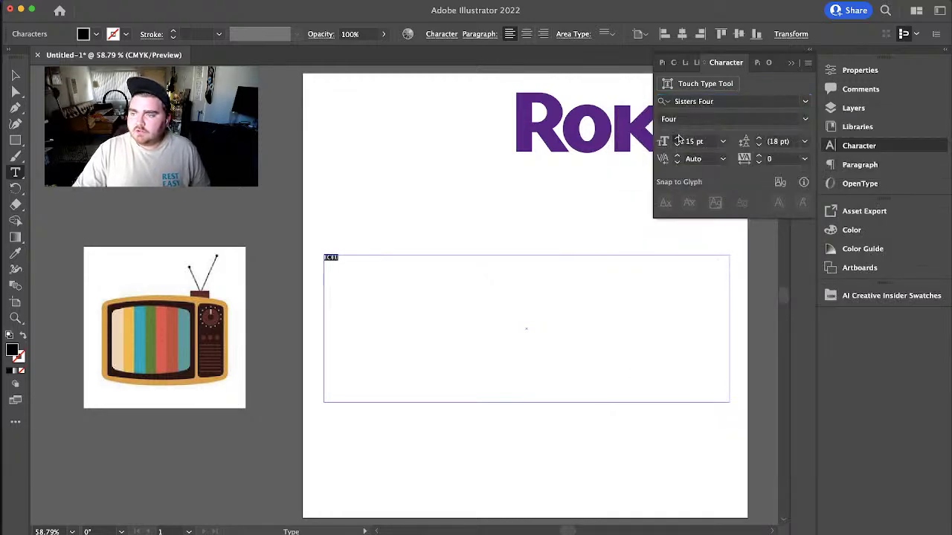
- Enlarge the ROKU text, trying 200 pt and settling on a font size of 300 pt
{"action": "left_click", "coordinate": [677, 138]}
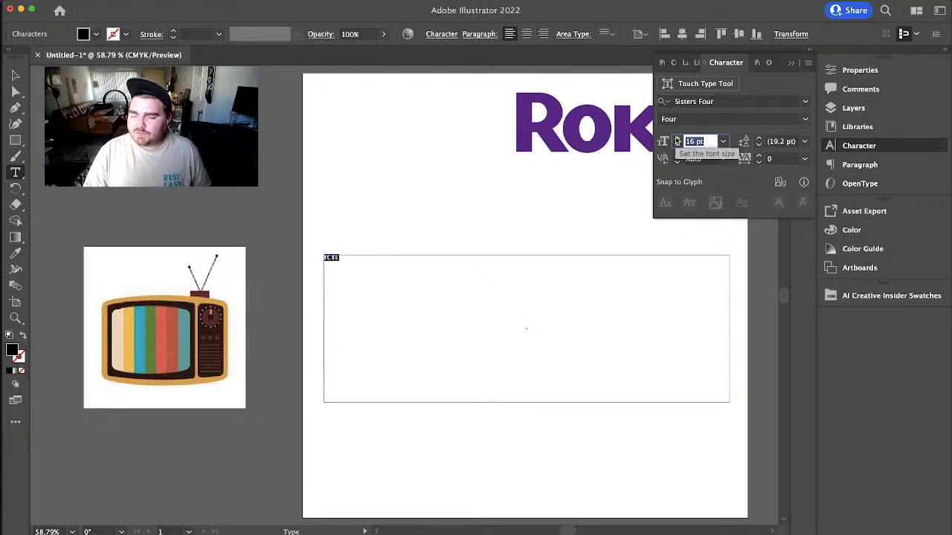
{"action": "type", "text": "200"}
{"action": "key", "text": "Return"}
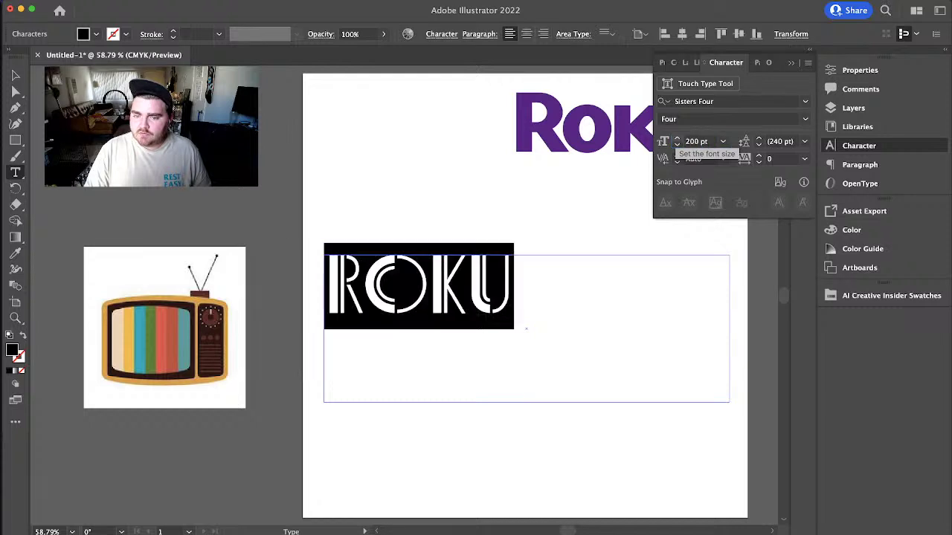
{"action": "left_click", "coordinate": [697, 140]}
{"action": "type", "text": "300"}
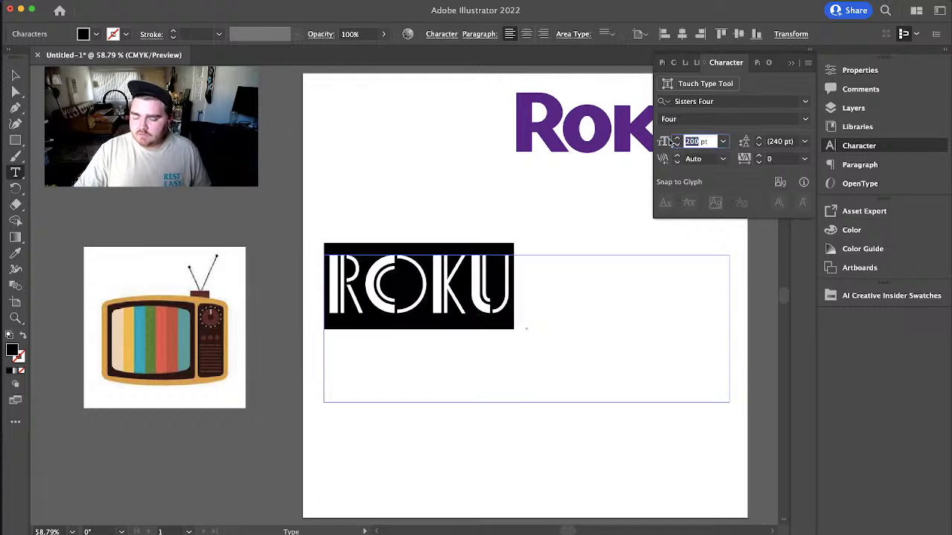
{"action": "key", "text": "Return"}
{"action": "key", "text": "Escape"}
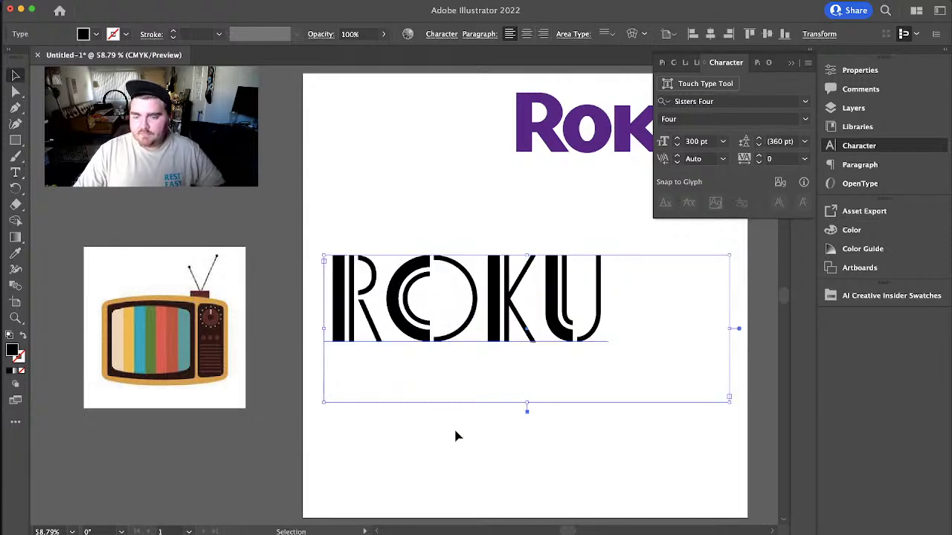
- Convert the ROKU text to outlines
{"action": "left_click", "coordinate": [472, 450]}
{"action": "right_click", "coordinate": [417, 339]}
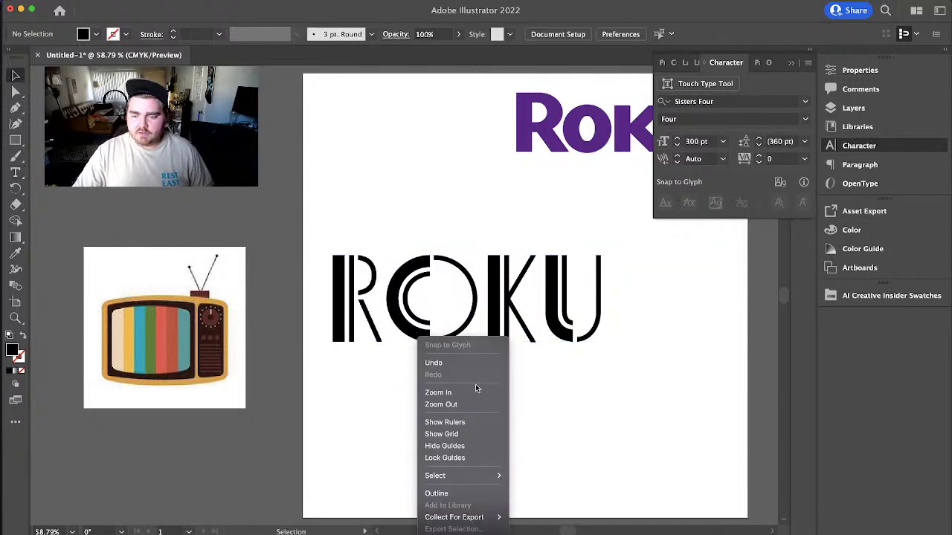
{"action": "left_click", "coordinate": [419, 318]}
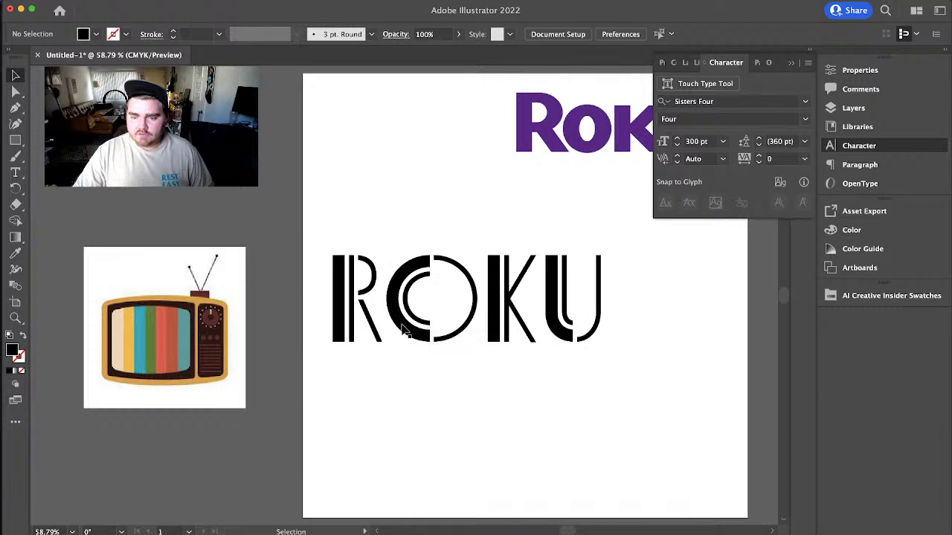
{"action": "left_click", "coordinate": [402, 330]}
{"action": "right_click", "coordinate": [402, 328]}
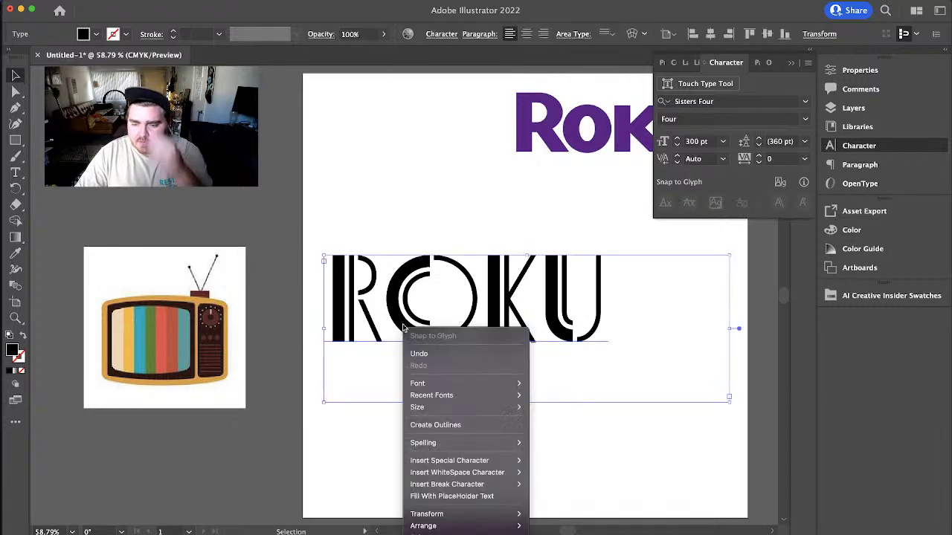
{"action": "left_click", "coordinate": [442, 425]}
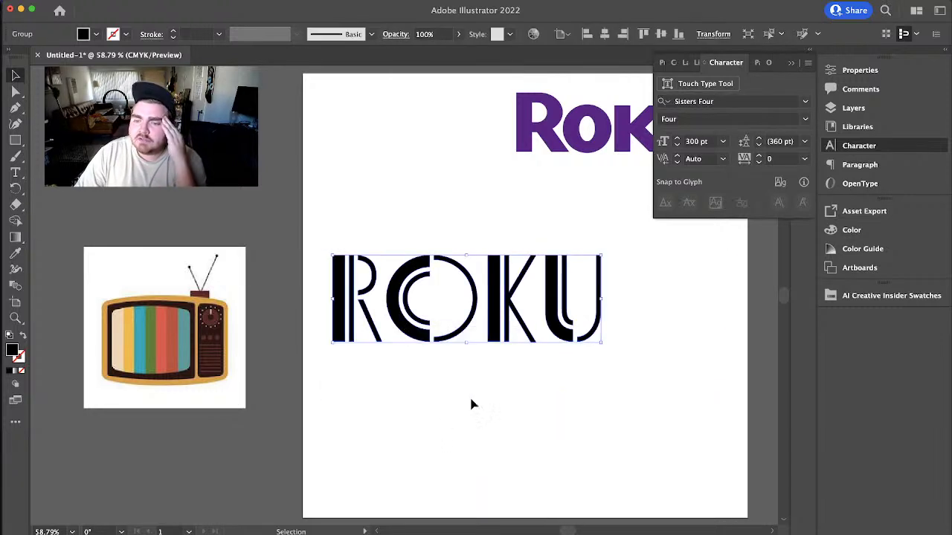
{"action": "left_click", "coordinate": [537, 376]}
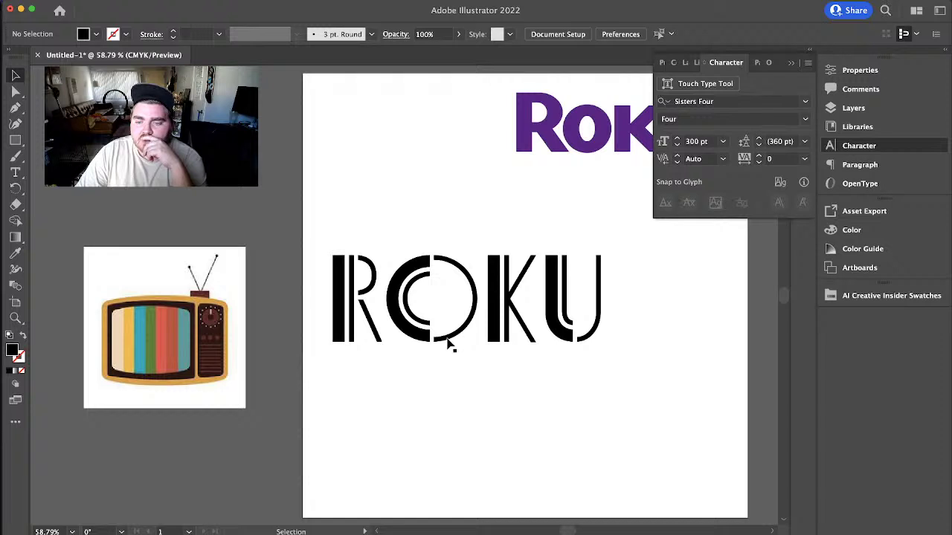
- Scale up the outlined ROKU lettering to span the artboard's width, starting near its left edge
{"action": "left_click", "coordinate": [401, 290]}
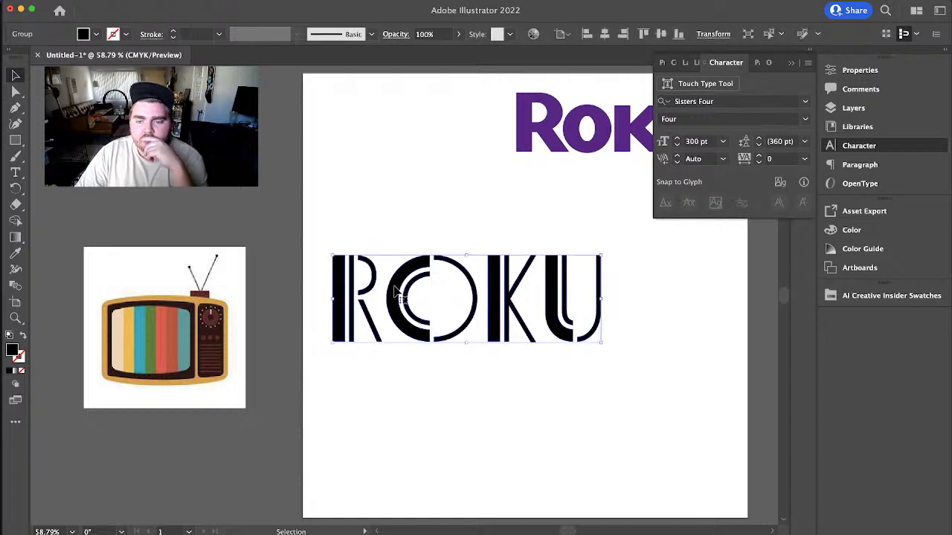
{"action": "left_click_drag", "start_coordinate": [466, 346], "coordinate": [481, 407]}
{"action": "left_click_drag", "start_coordinate": [371, 381], "coordinate": [476, 343]}
{"action": "left_click", "coordinate": [420, 162]}
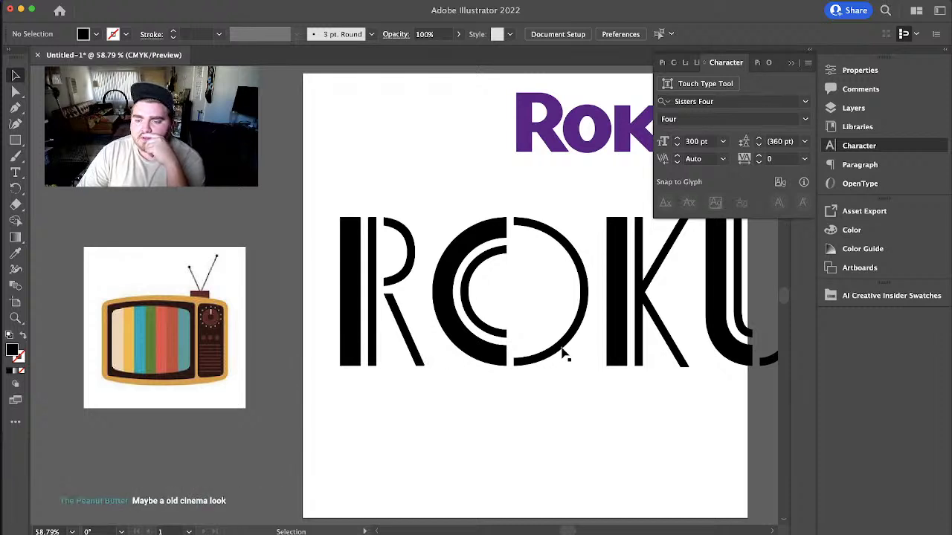
- Isolate the letter O and place a copy of its thin right arc below the letter
{"action": "left_click", "coordinate": [563, 353]}
{"action": "double_click", "coordinate": [562, 346]}
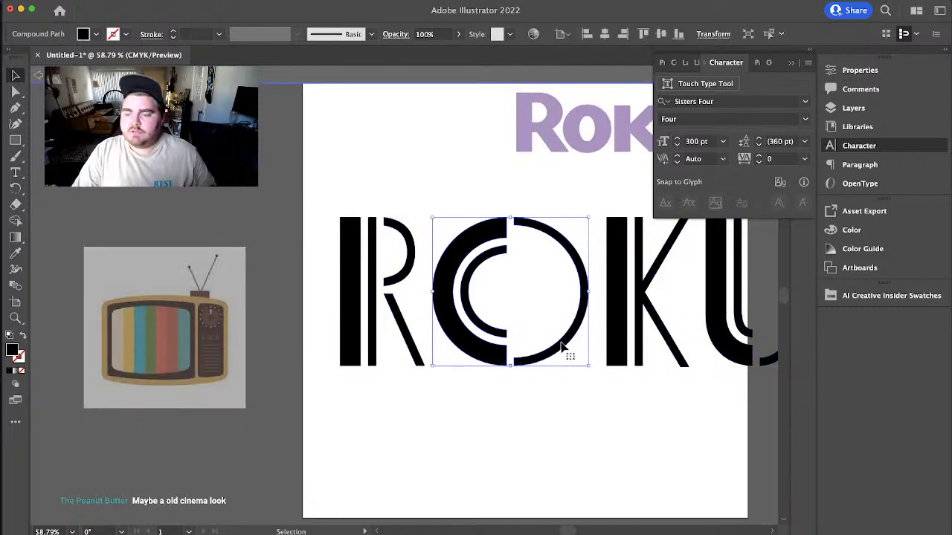
{"action": "left_click", "coordinate": [563, 347]}
{"action": "left_click_drag", "start_coordinate": [563, 346], "coordinate": [518, 494]}
{"action": "key", "text": "Escape"}
- Ungroup the outlined ROKU lettering and select the O together with its copied arc
{"action": "left_click", "coordinate": [523, 402]}
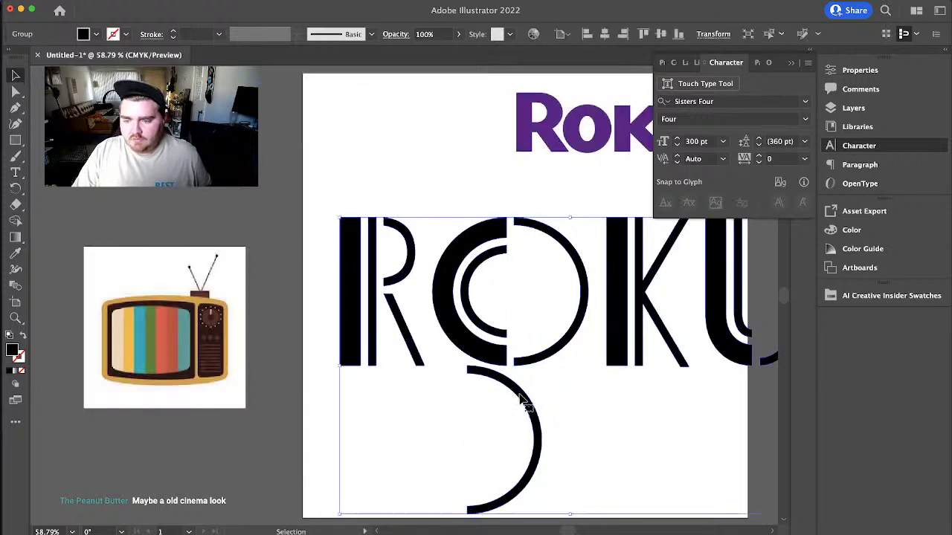
{"action": "right_click", "coordinate": [523, 402]}
{"action": "left_click", "coordinate": [543, 450]}
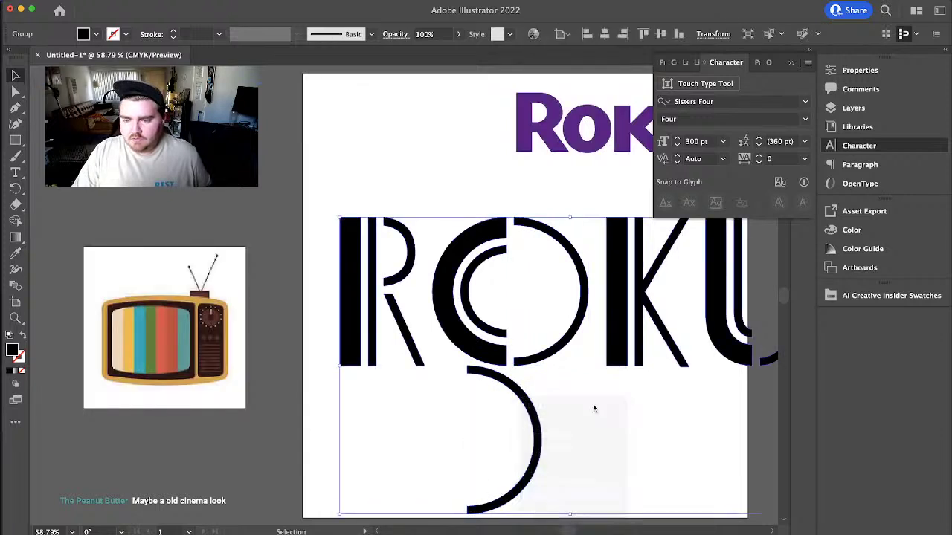
{"action": "left_click", "coordinate": [540, 414]}
{"action": "left_click", "coordinate": [521, 408]}
{"action": "right_click", "coordinate": [524, 402]}
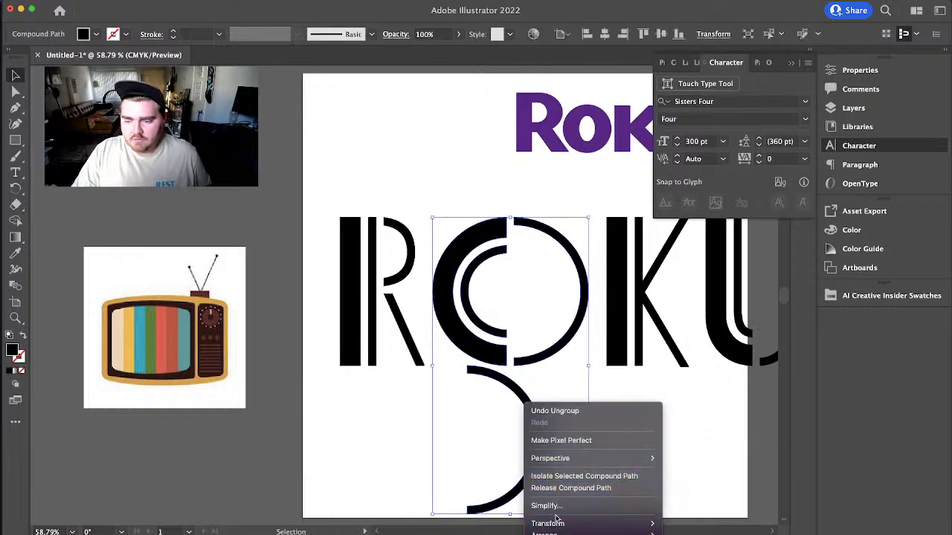
{"action": "left_click", "coordinate": [701, 436]}
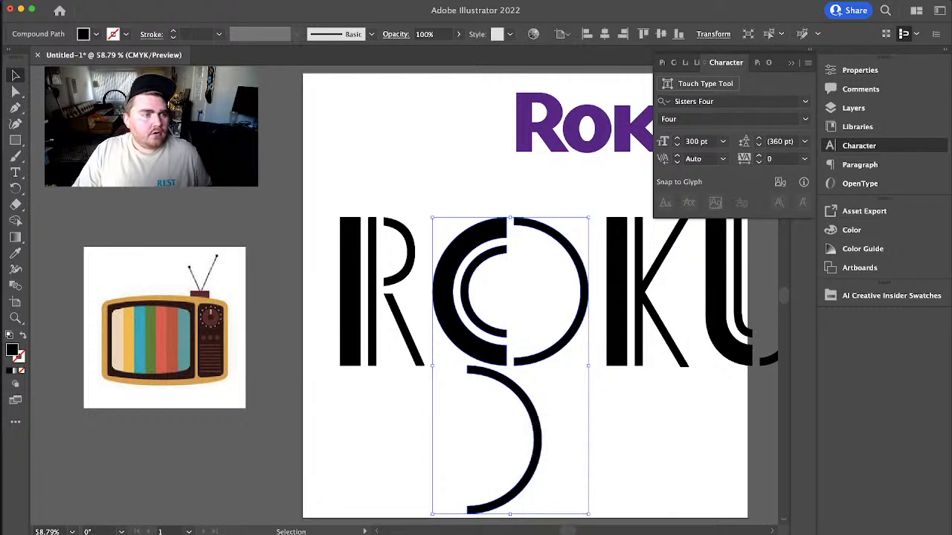
{"action": "left_click", "coordinate": [681, 451]}
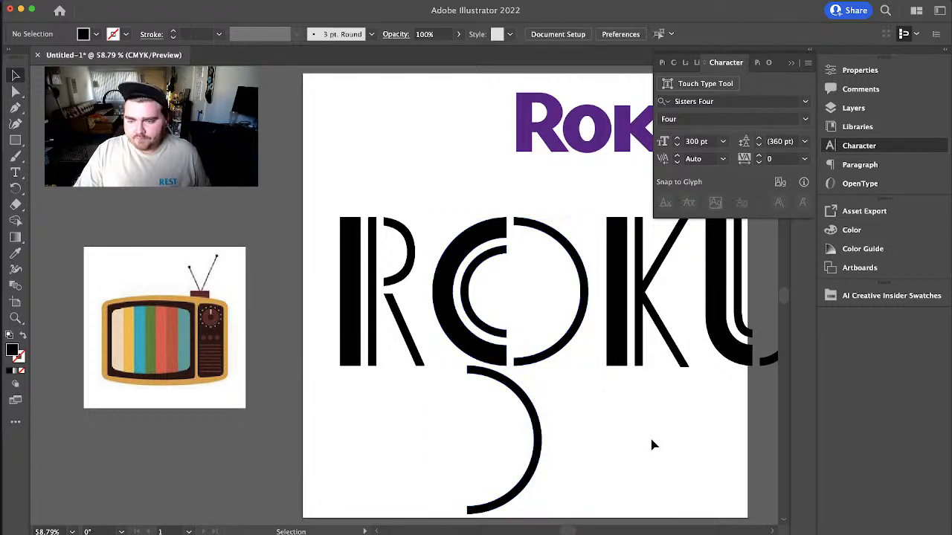
- Isolate the copied arc, then undo both the ungrouping and the arc copy and leave isolation mode
{"action": "left_click", "coordinate": [526, 405]}
{"action": "double_click", "coordinate": [527, 405]}
{"action": "left_click", "coordinate": [530, 413]}
{"action": "right_click", "coordinate": [519, 392]}
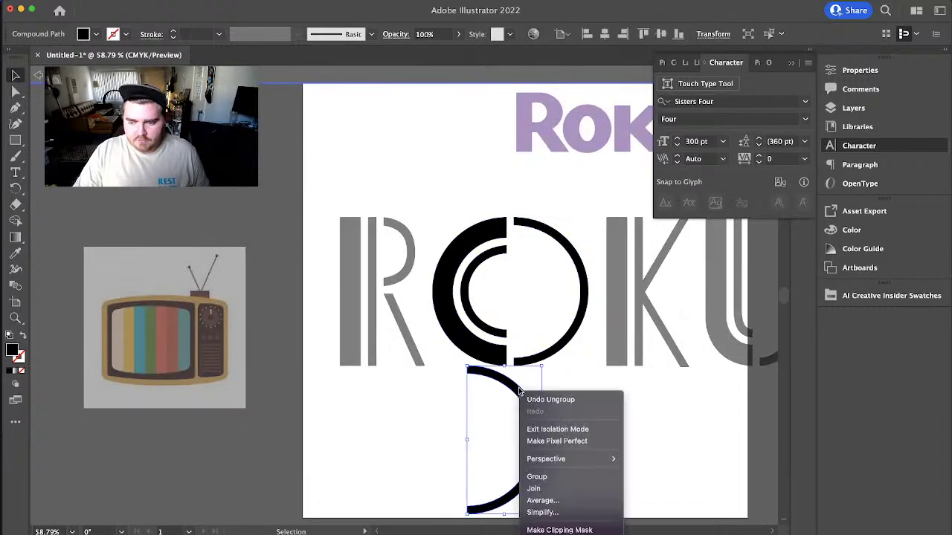
{"action": "left_click", "coordinate": [557, 429]}
{"action": "left_click", "coordinate": [664, 436]}
{"action": "key", "text": "a"}
{"action": "key", "text": "ctrl+z"}
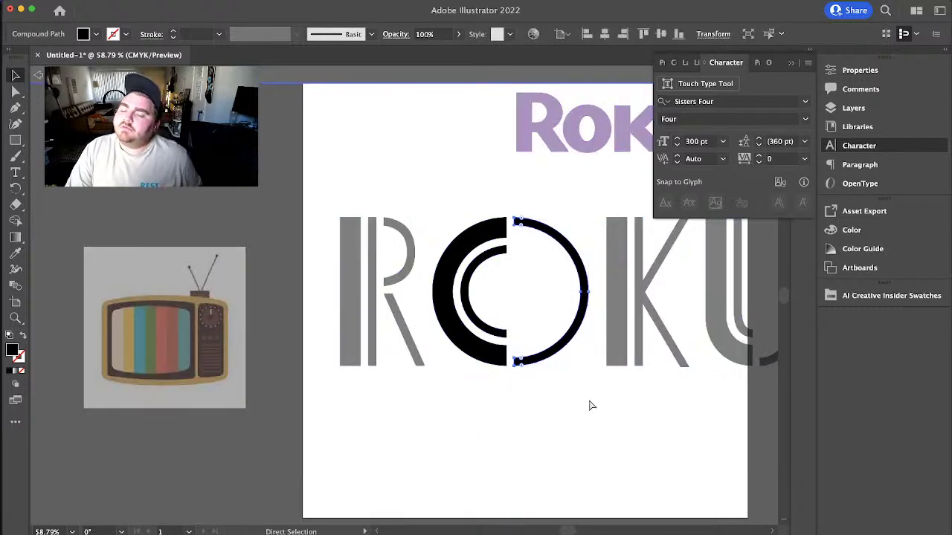
{"action": "double_click", "coordinate": [592, 405]}
- Ungroup the outlined ROKU lettering into separate letters and select the O
{"action": "left_click", "coordinate": [560, 355]}
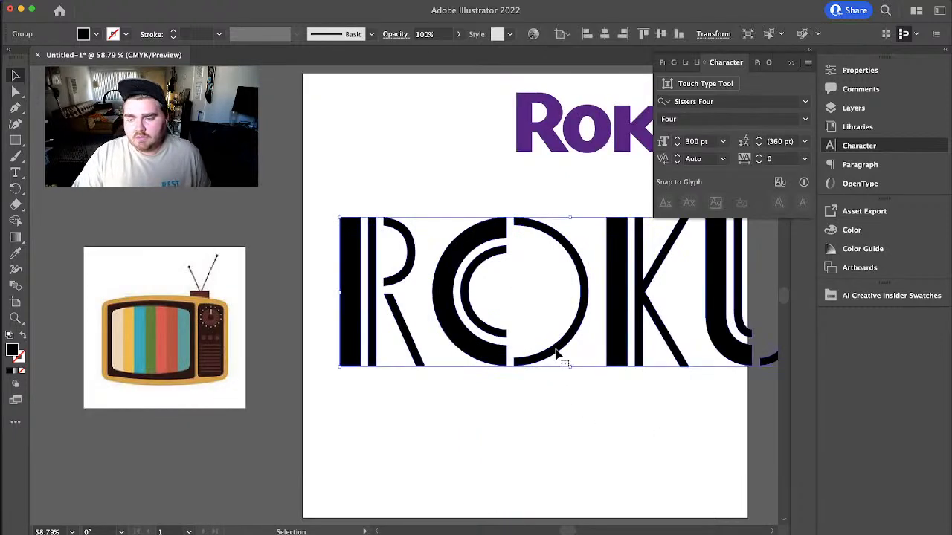
{"action": "right_click", "coordinate": [557, 353]}
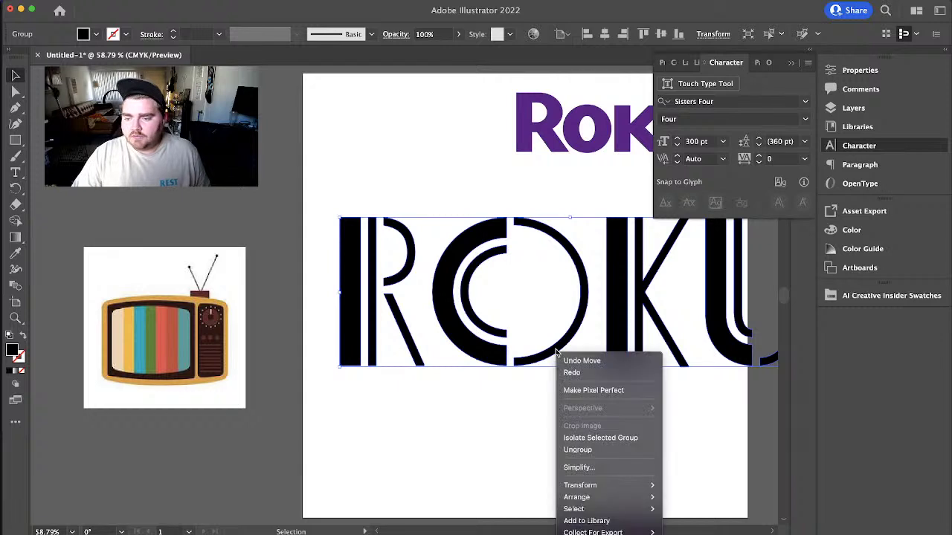
{"action": "left_click", "coordinate": [577, 450]}
{"action": "left_click", "coordinate": [446, 419]}
{"action": "left_click", "coordinate": [480, 355]}
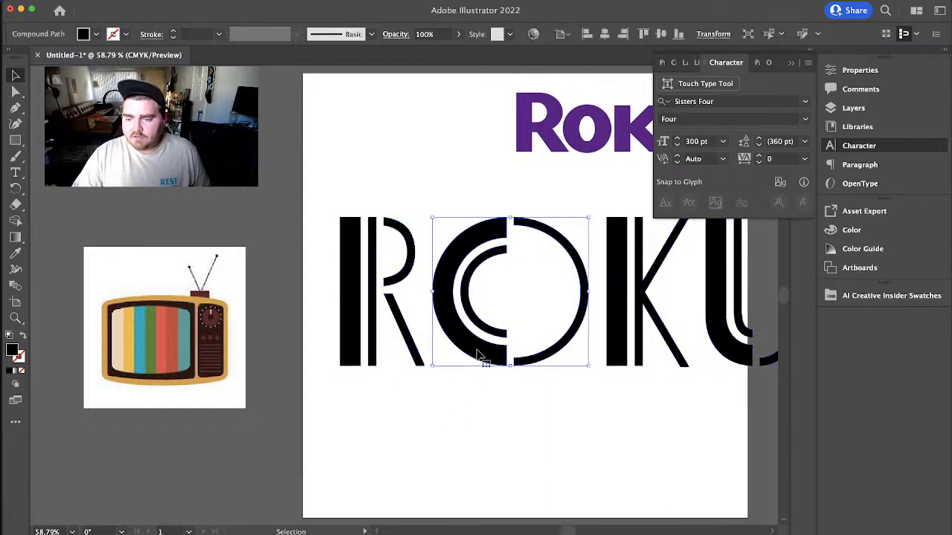
{"action": "right_click", "coordinate": [480, 355]}
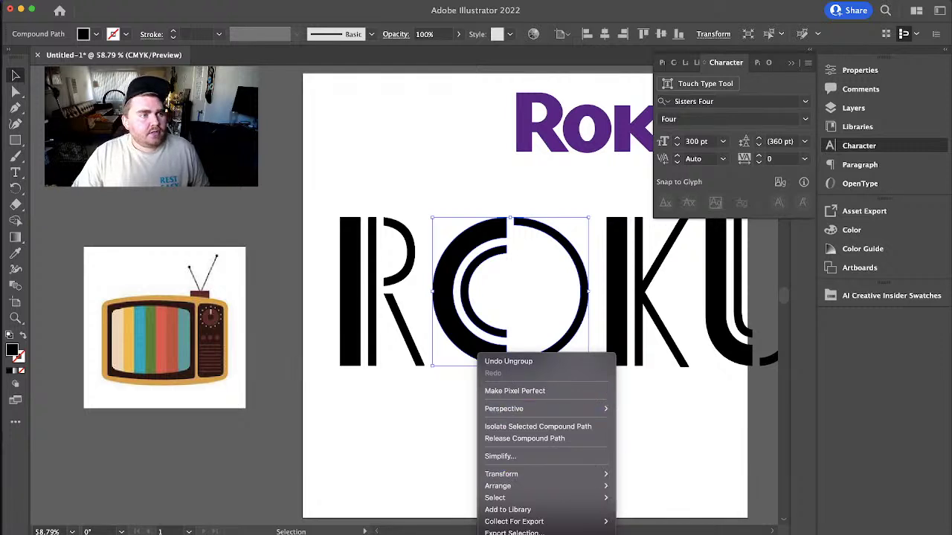
{"action": "key", "text": "Escape"}
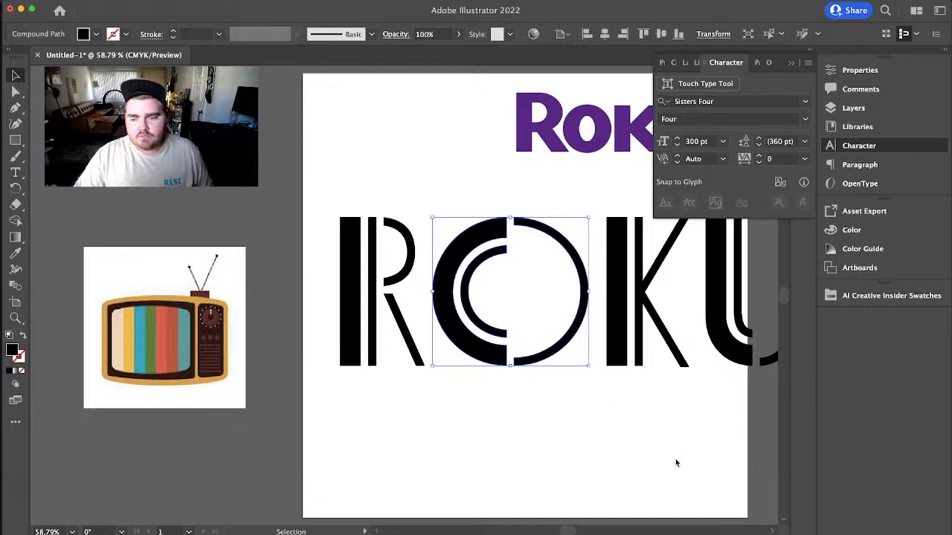
- Copy the O's thin right arc out of the letter as an independent path placed below and overlapping the O
{"action": "double_click", "coordinate": [544, 358]}
{"action": "left_click", "coordinate": [549, 357]}
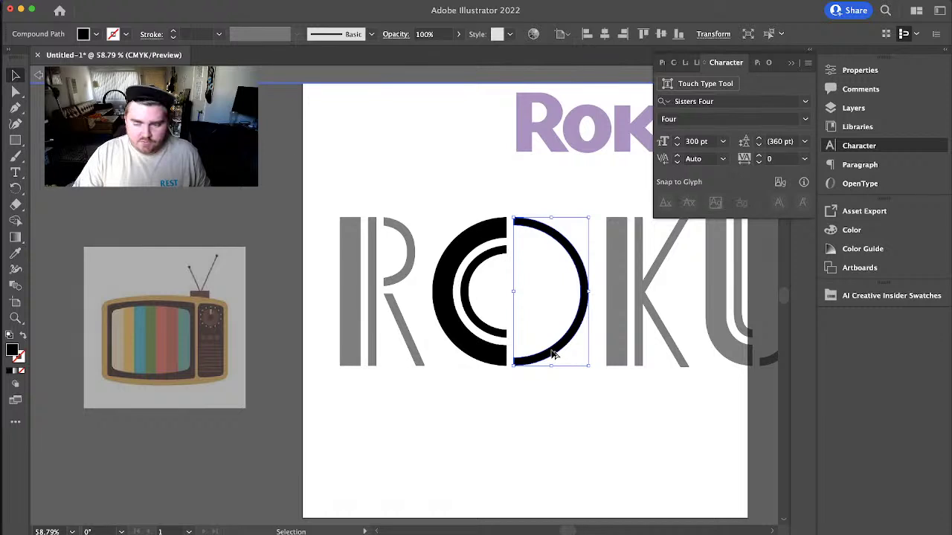
{"action": "double_click", "coordinate": [510, 446]}
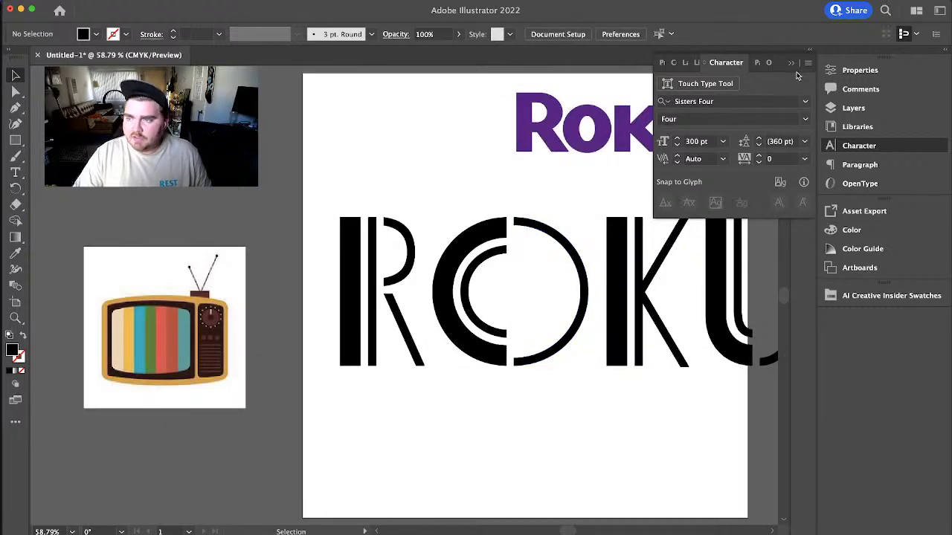
{"action": "left_click", "coordinate": [854, 108]}
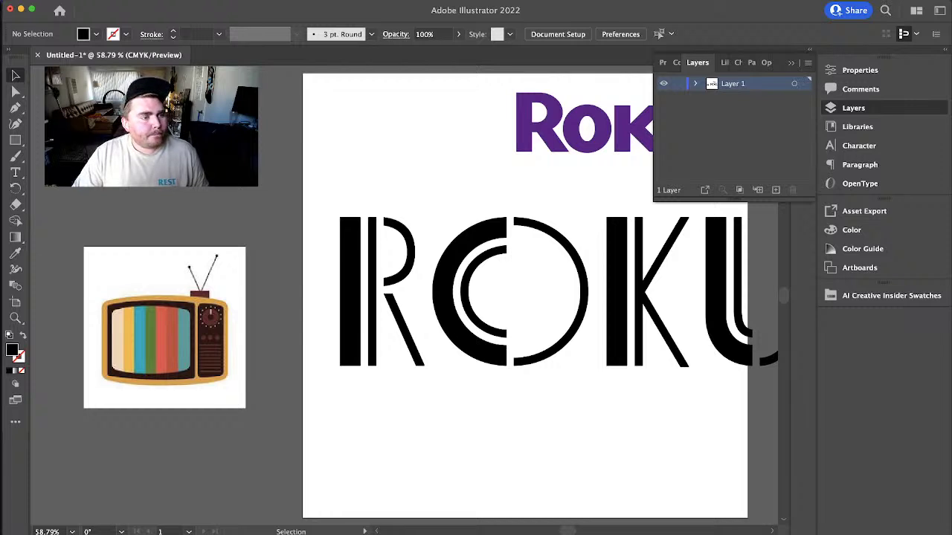
{"action": "left_click_drag", "start_coordinate": [538, 360], "coordinate": [444, 471]}
{"action": "left_click", "coordinate": [579, 441]}
{"action": "left_click", "coordinate": [470, 350]}
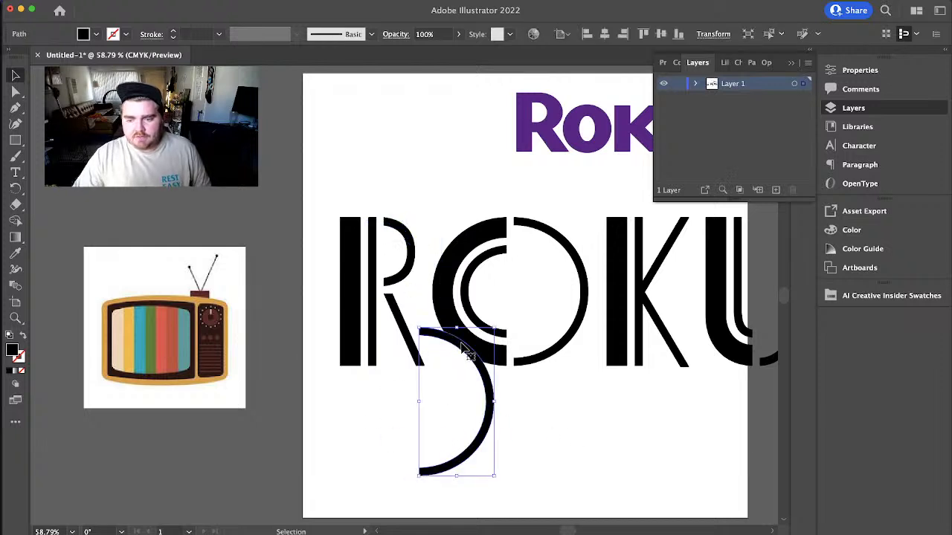
- Flip the copied arc horizontally so that it curves toward the R
{"action": "left_click", "coordinate": [510, 321]}
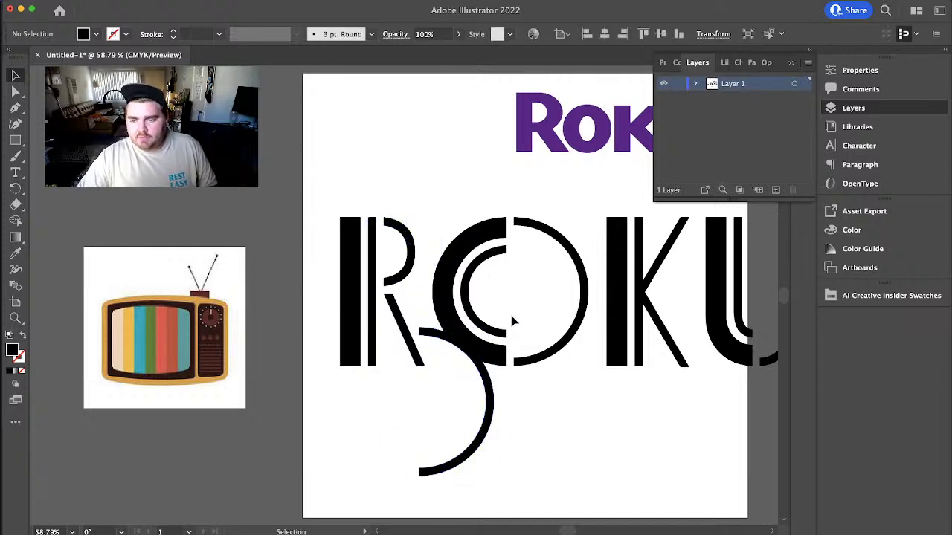
{"action": "left_click", "coordinate": [470, 357]}
{"action": "left_click_drag", "start_coordinate": [499, 325], "coordinate": [421, 442]}
{"action": "scroll", "coordinate": [407, 505], "scroll_direction": "down", "scroll_amount": 1}
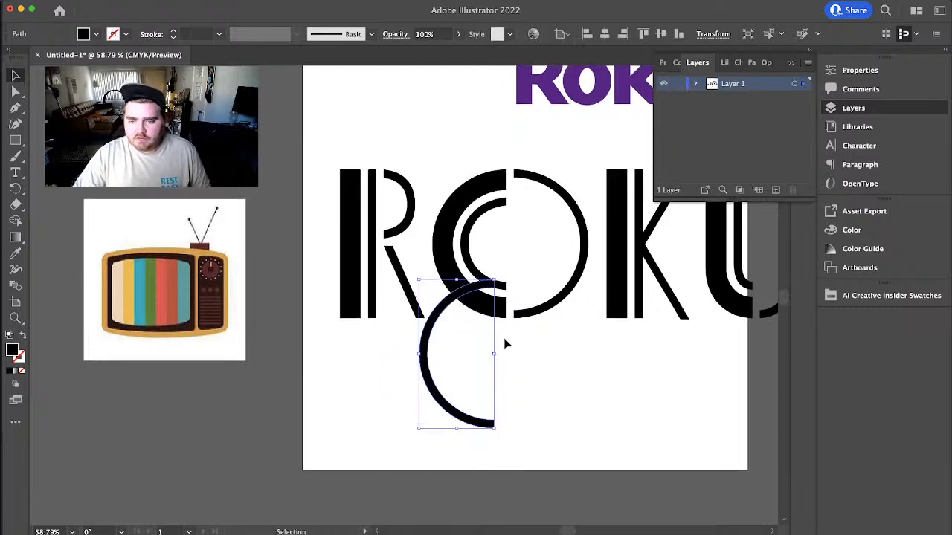
{"action": "scroll", "coordinate": [597, 285], "scroll_direction": "up", "scroll_amount": 1}
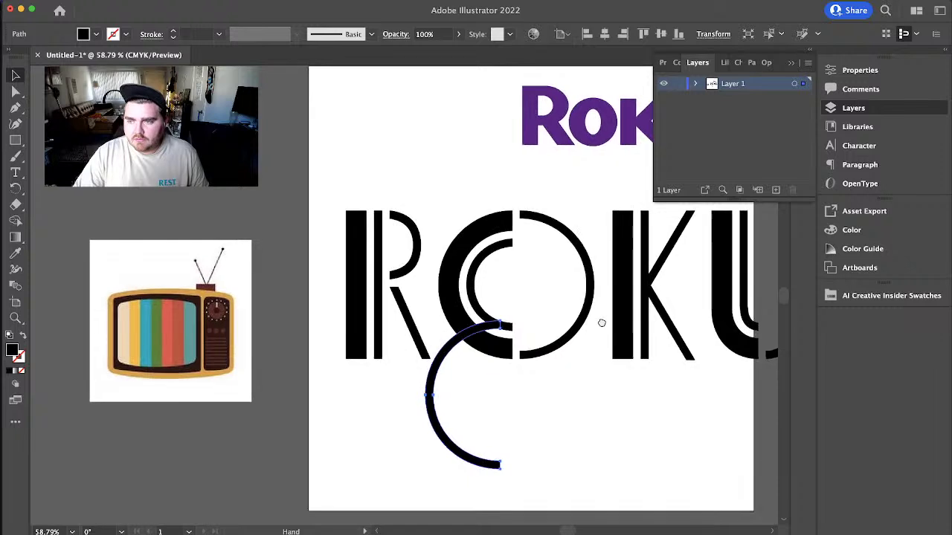
- Move the flipped arc up level with the letters, between the R and the O, overlapping the R's bowl and leg
{"action": "left_click_drag", "start_coordinate": [449, 350], "coordinate": [468, 239]}
{"action": "left_click", "coordinate": [599, 388]}
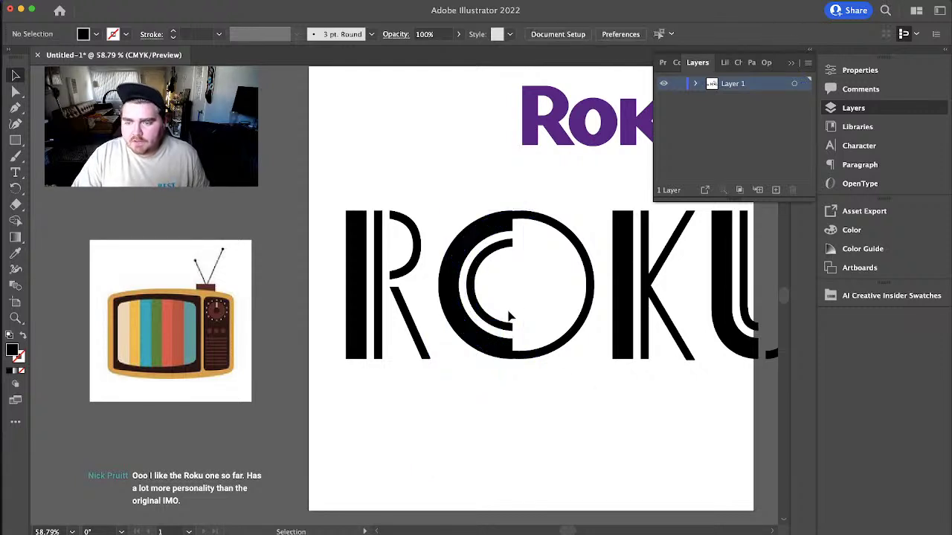
{"action": "left_click_drag", "start_coordinate": [511, 360], "coordinate": [460, 355]}
{"action": "left_click", "coordinate": [463, 400]}
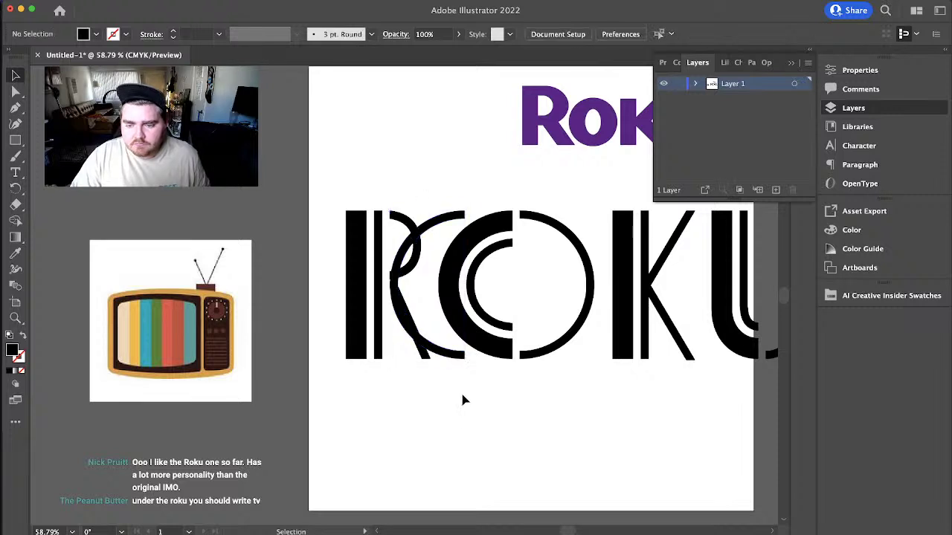
- Delete the diagonal leg of the letter R in isolation mode, leaving the arc in its place
{"action": "double_click", "coordinate": [377, 256]}
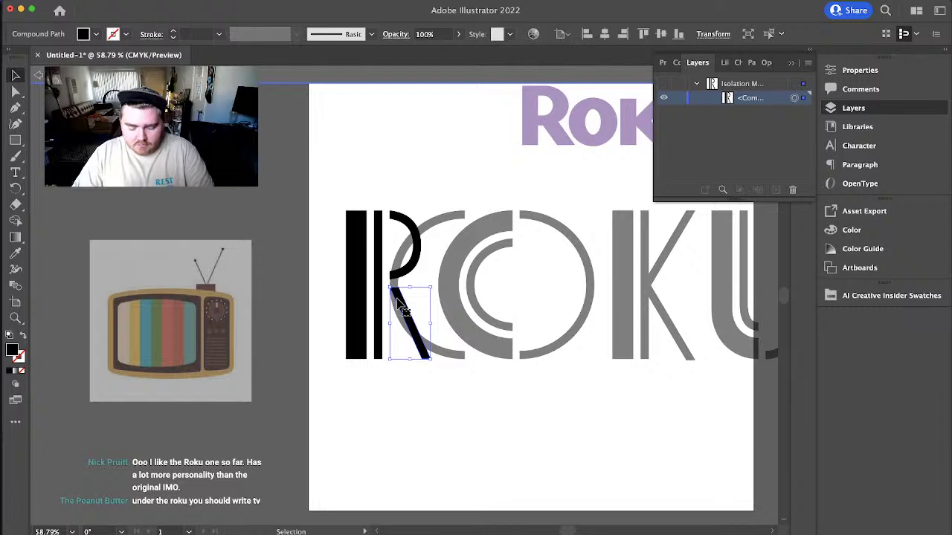
{"action": "key", "text": "backslash"}
{"action": "key", "text": "ctrl+z"}
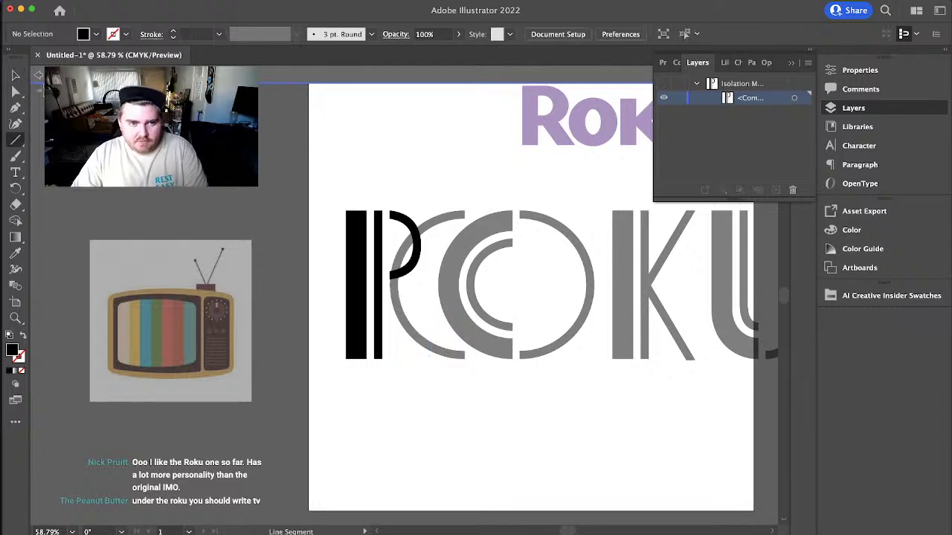
{"action": "key", "text": "v"}
{"action": "double_click", "coordinate": [476, 396]}
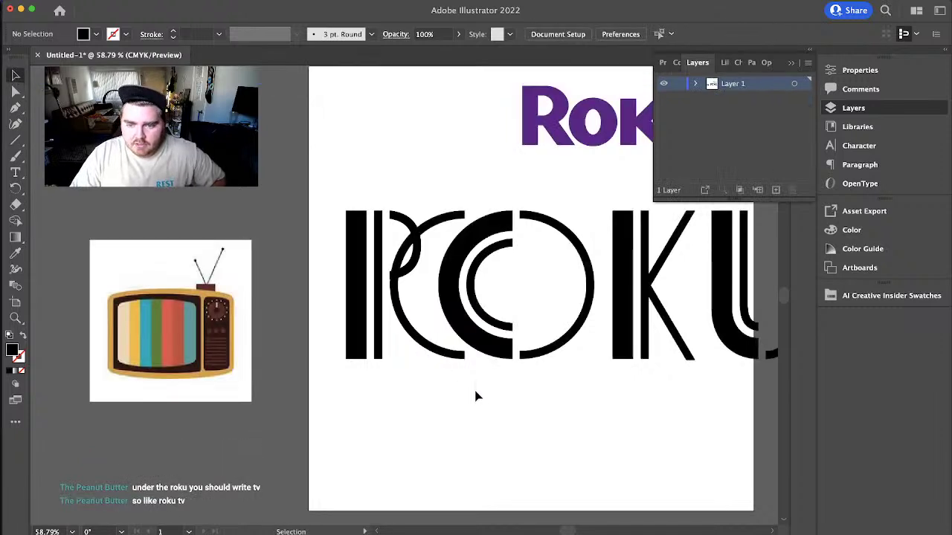
- Delete the upper half of the arc between the R and the O, keeping its lower half as the R's curved leg
{"action": "mouse_move", "coordinate": [455, 356]}
{"action": "left_mouse_down"}
{"action": "mouse_move", "coordinate": [493, 356]}
{"action": "mouse_move", "coordinate": [441, 350]}
{"action": "mouse_move", "coordinate": [455, 356]}
{"action": "left_mouse_up"}
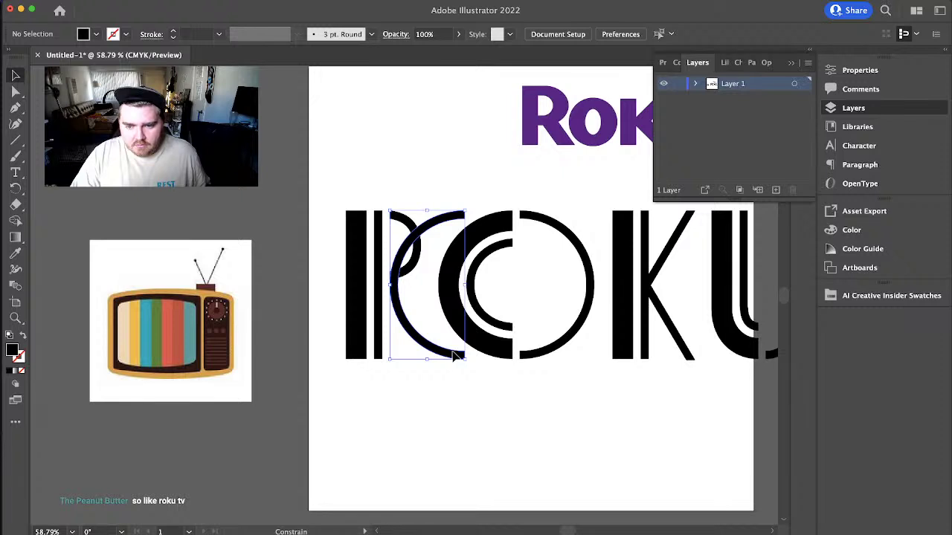
{"action": "left_click", "coordinate": [509, 439]}
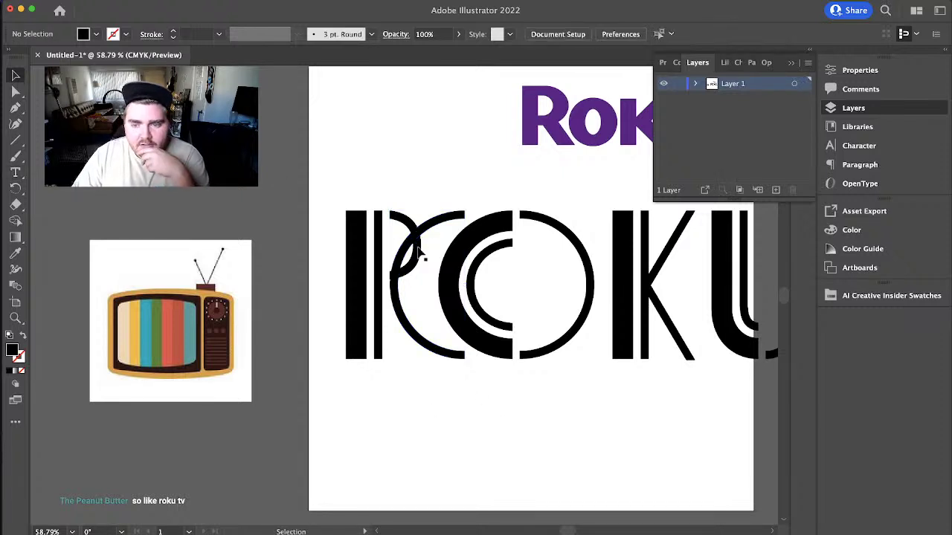
{"action": "left_click", "coordinate": [15, 91]}
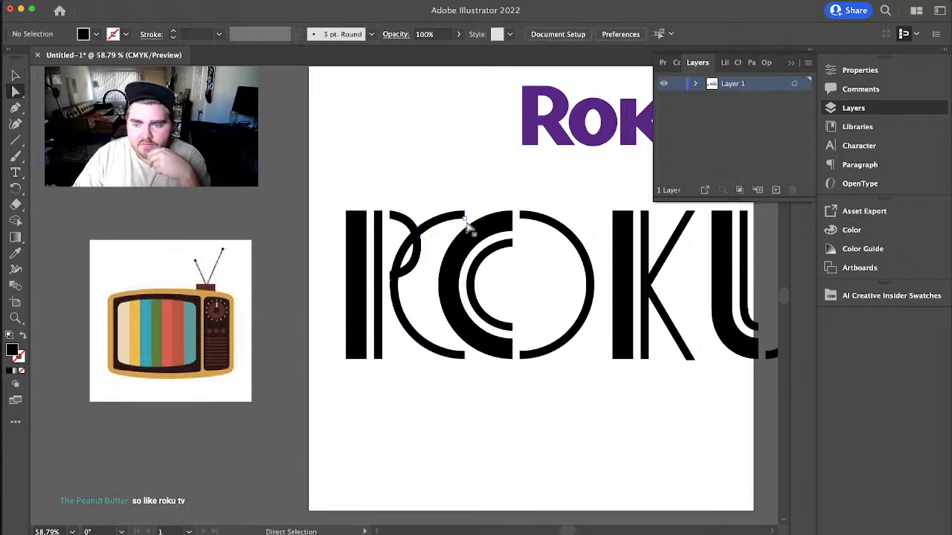
{"action": "left_click", "coordinate": [462, 217]}
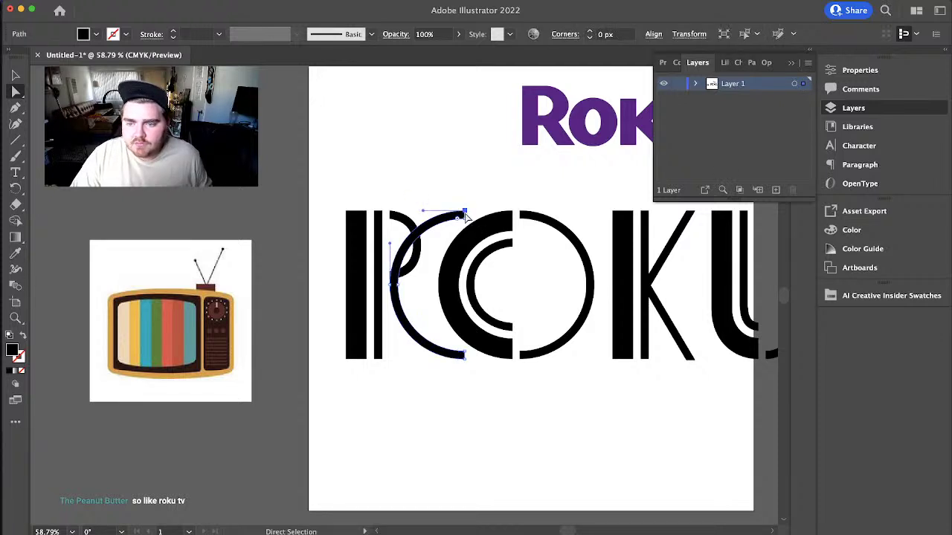
{"action": "key", "text": "Delete"}
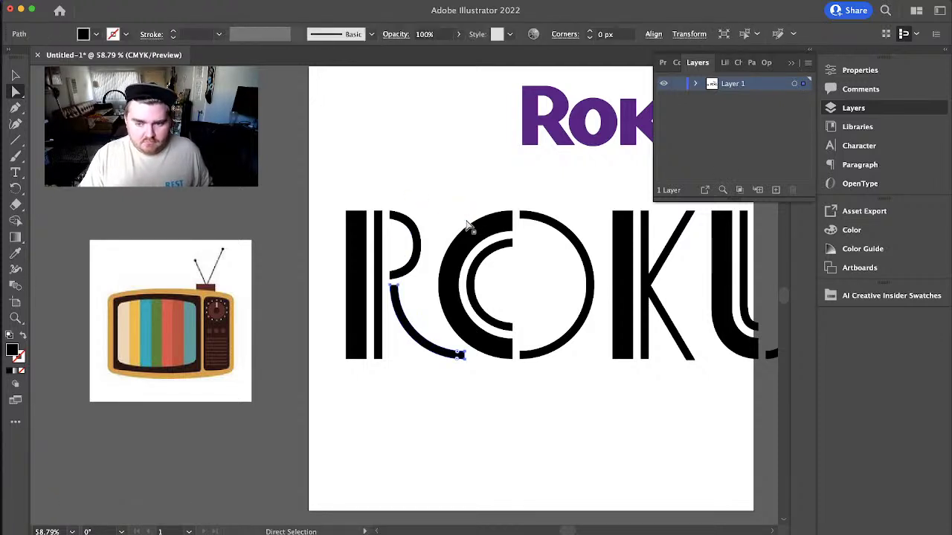
{"action": "left_click", "coordinate": [14, 75]}
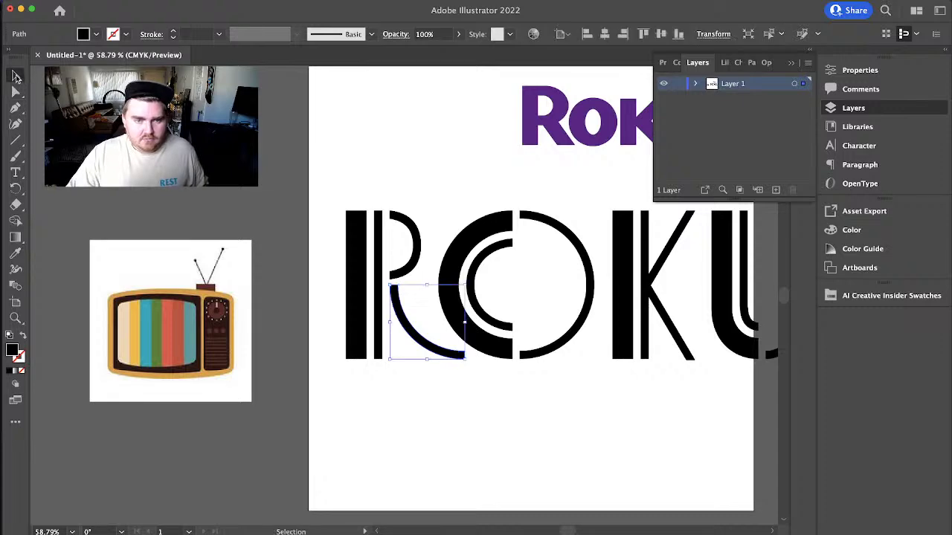
{"action": "left_click", "coordinate": [586, 425]}
- Shift the complete ROKU lettering toward the left edge of the artboard and scale it down proportionally until it fits within the artboard's width
{"action": "key", "text": "space"}
{"action": "mouse_move", "coordinate": [590, 318]}
{"action": "left_mouse_down"}
{"action": "mouse_move", "coordinate": [481, 332]}
{"action": "mouse_move", "coordinate": [598, 324]}
{"action": "left_mouse_up"}
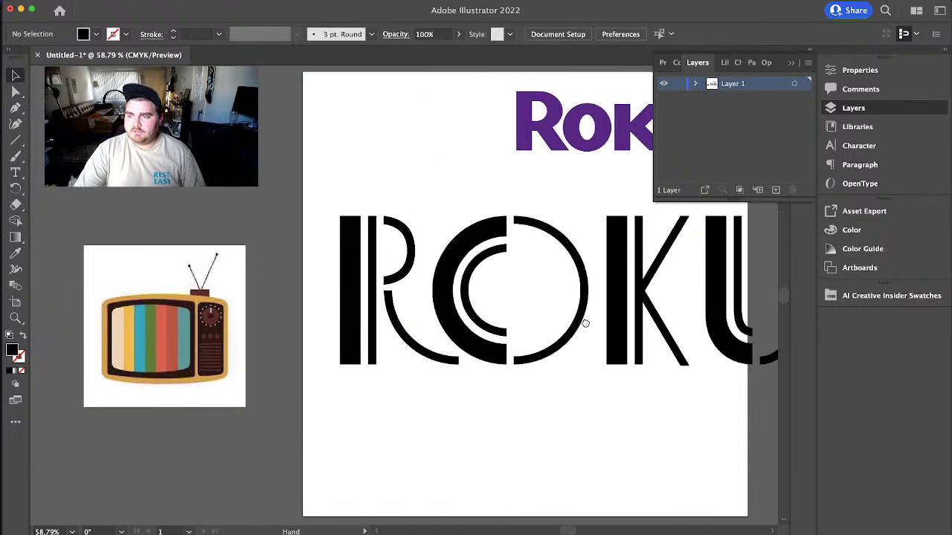
{"action": "left_click", "coordinate": [792, 64]}
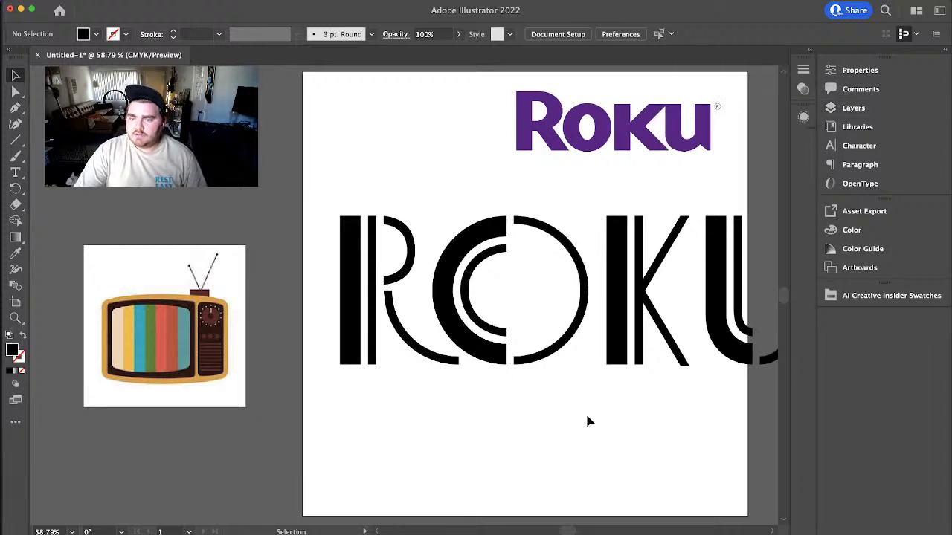
{"action": "left_click_drag", "start_coordinate": [324, 201], "coordinate": [735, 387]}
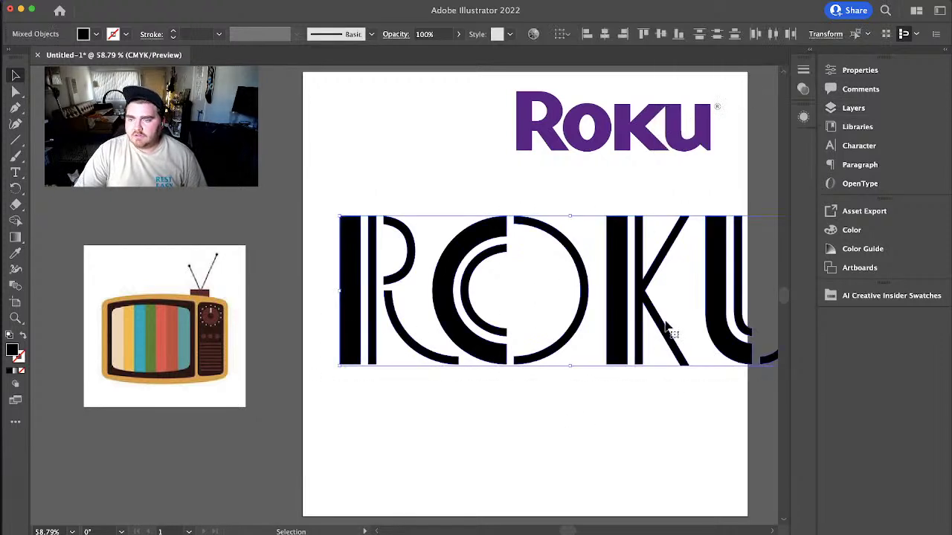
{"action": "left_click_drag", "start_coordinate": [609, 263], "coordinate": [584, 258]}
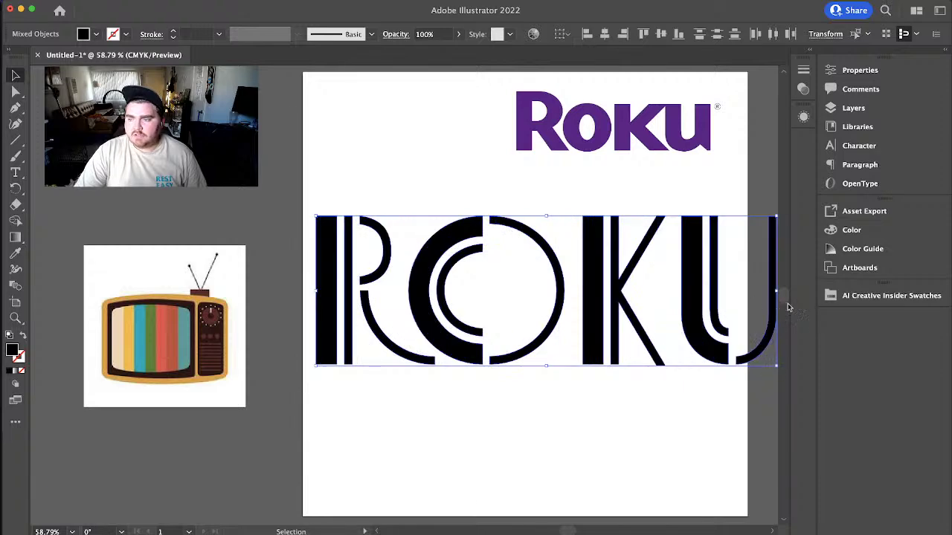
{"action": "left_click_drag", "start_coordinate": [778, 293], "coordinate": [737, 293]}
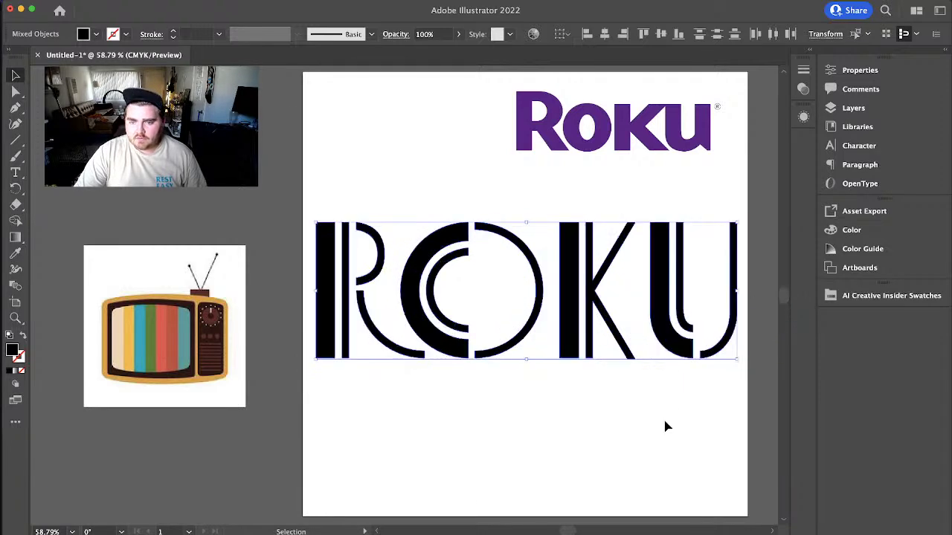
{"action": "left_click", "coordinate": [665, 425]}
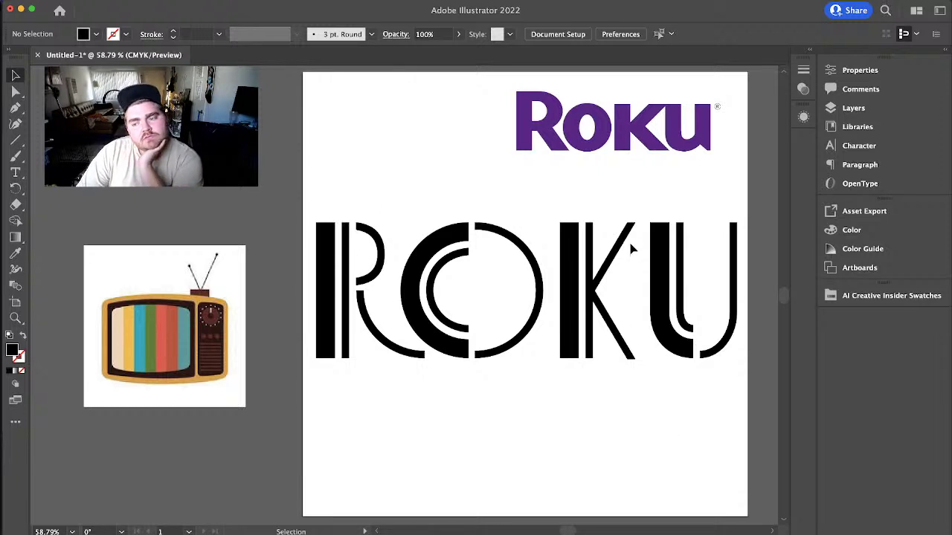
- Copy the U's thick curved stroke out of the letter as an independent path placed below the O and K
{"action": "double_click", "coordinate": [661, 287]}
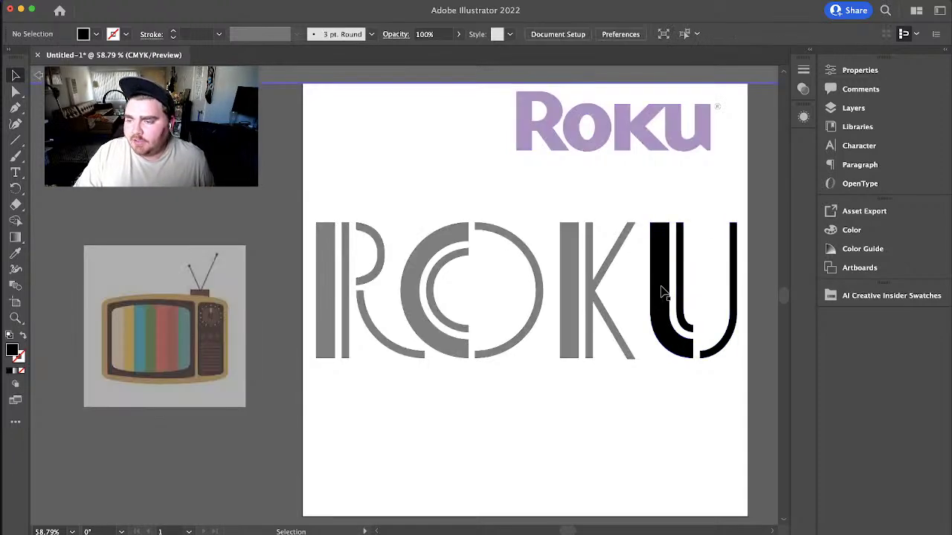
{"action": "left_click", "coordinate": [664, 291]}
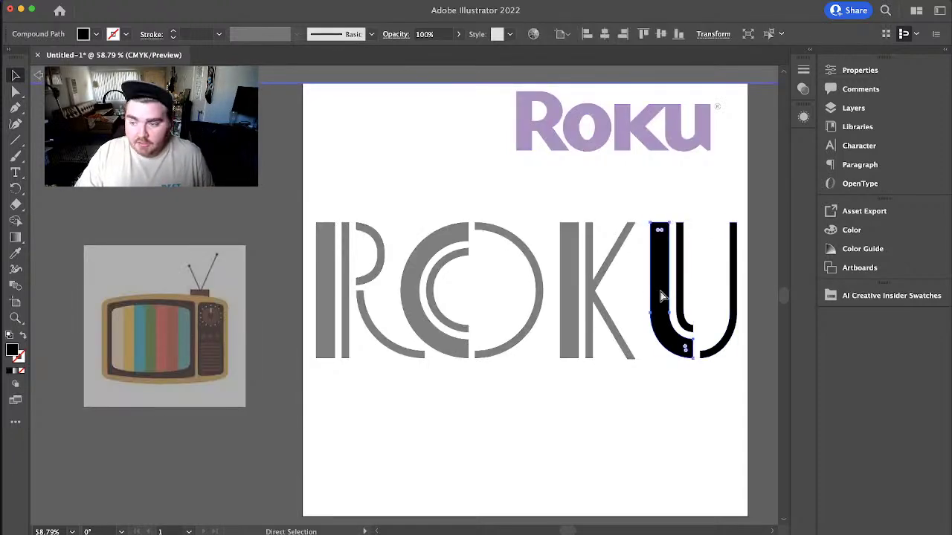
{"action": "double_click", "coordinate": [632, 437]}
{"action": "key", "text": "ctrl+v"}
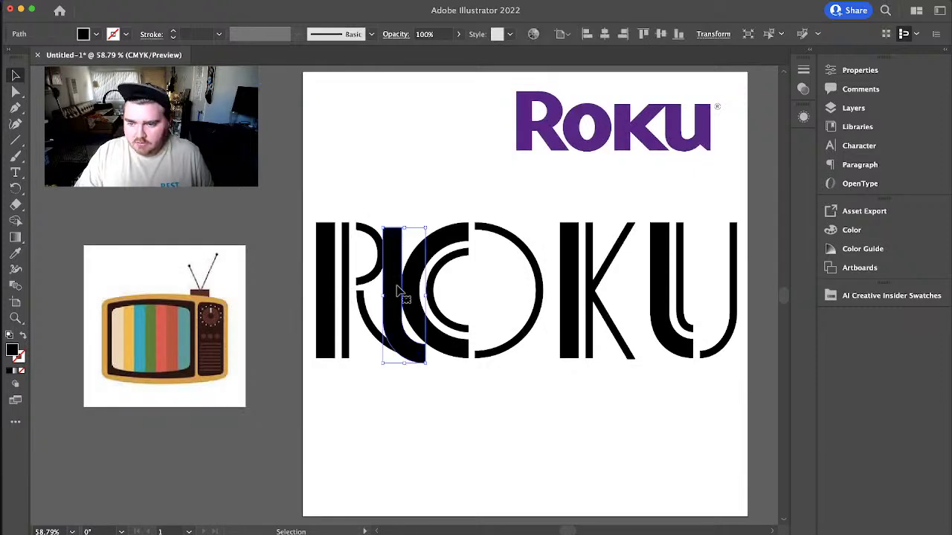
{"action": "left_click_drag", "start_coordinate": [397, 252], "coordinate": [536, 375]}
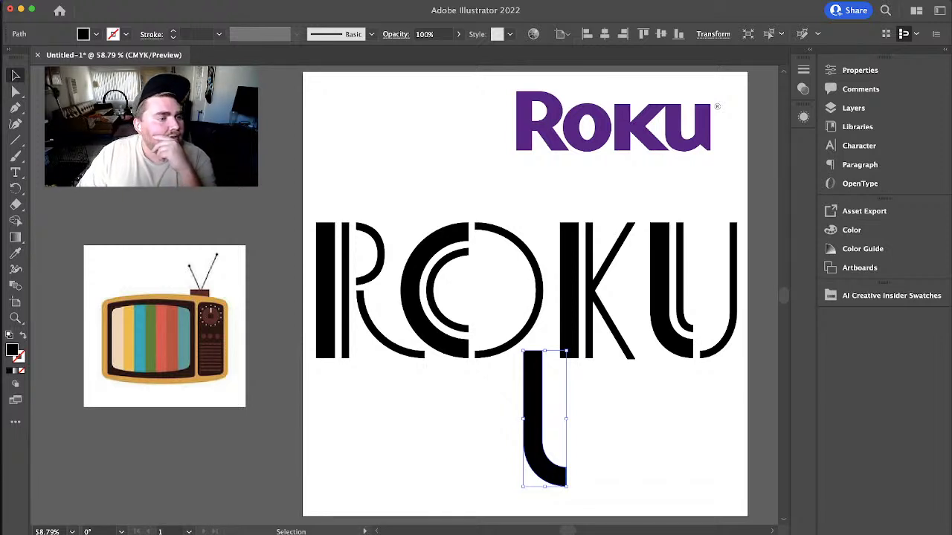
- Flip the copied thick stroke horizontally and align it over the K's thick stem, with its hook curving toward the O
{"action": "right_click", "coordinate": [531, 409]}
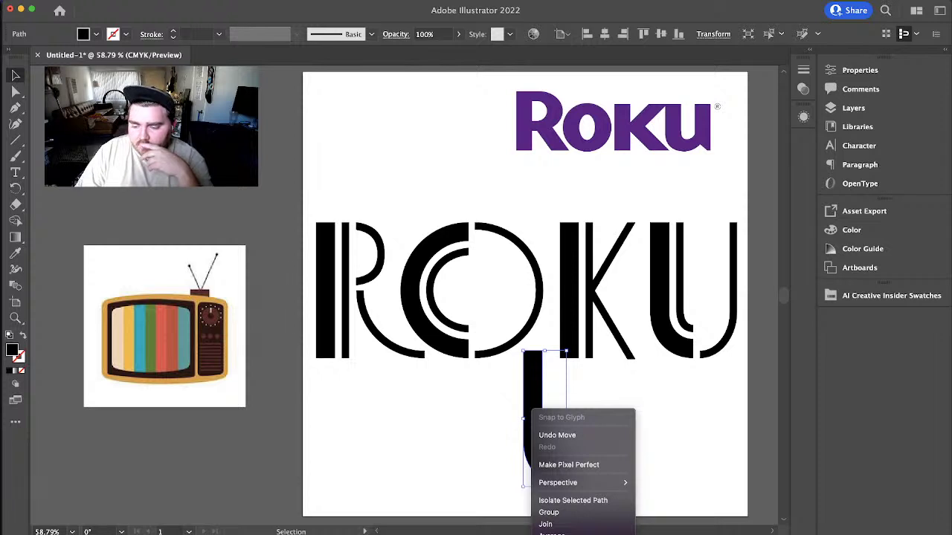
{"action": "left_click", "coordinate": [632, 534]}
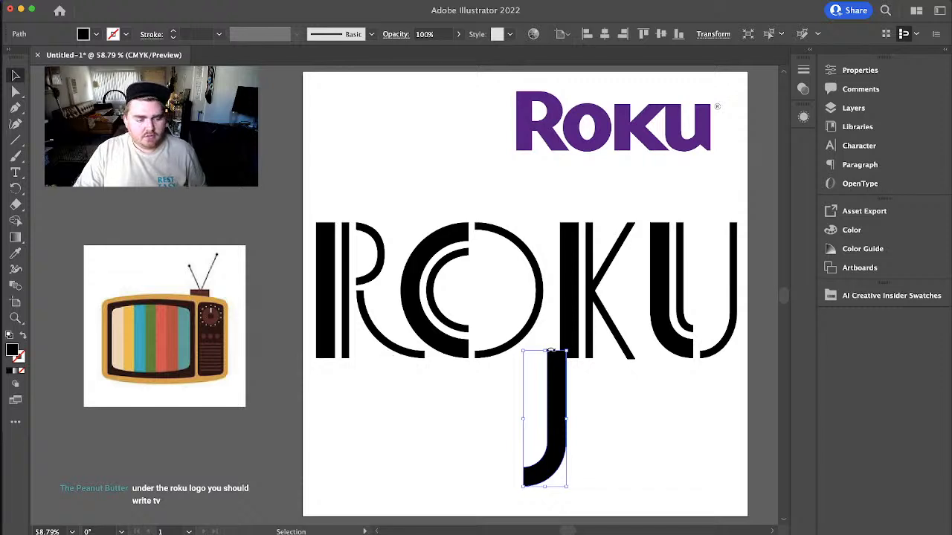
{"action": "left_click_drag", "start_coordinate": [560, 381], "coordinate": [571, 254]}
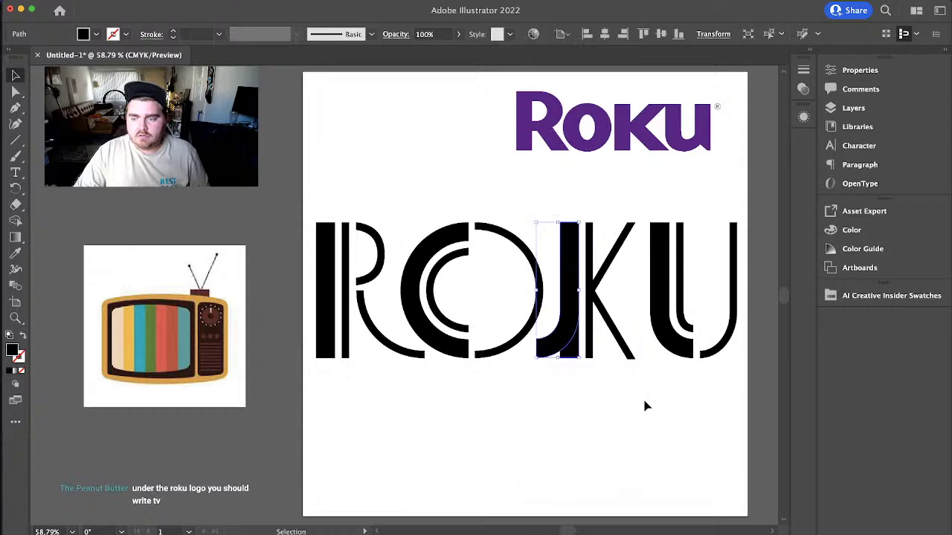
{"action": "left_click", "coordinate": [645, 407]}
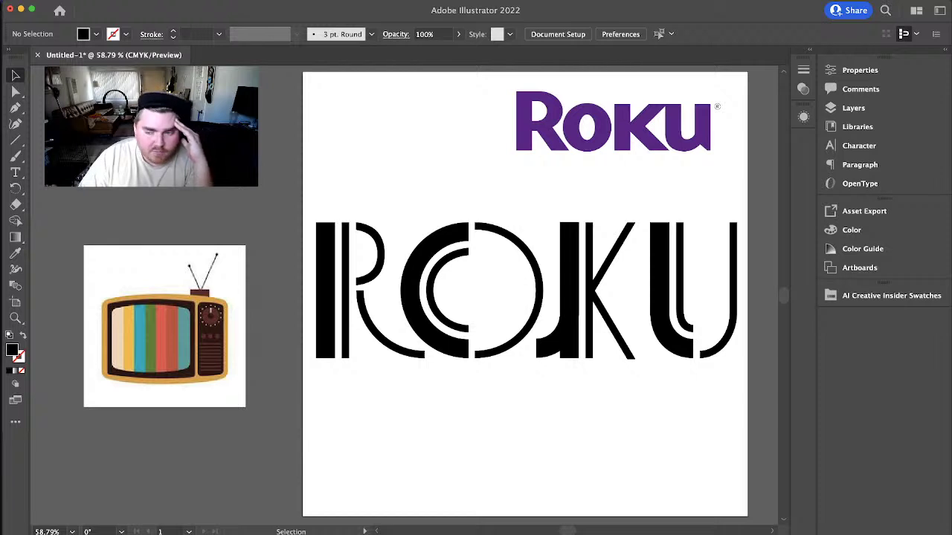
{"action": "mouse_move", "coordinate": [569, 334]}
{"action": "left_mouse_down"}
{"action": "mouse_move", "coordinate": [563, 397]}
{"action": "mouse_move", "coordinate": [567, 337]}
{"action": "left_mouse_up"}
{"action": "left_click", "coordinate": [652, 414]}
- Delete the K's original straight thick stem in isolation mode, leaving the hooked stroke in its place
{"action": "double_click", "coordinate": [576, 362]}
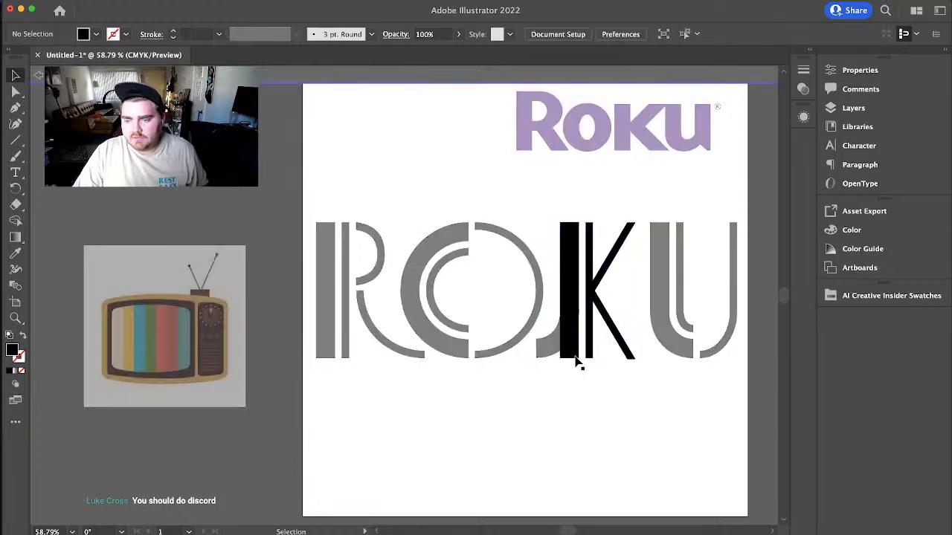
{"action": "left_click", "coordinate": [573, 361]}
{"action": "double_click", "coordinate": [601, 429]}
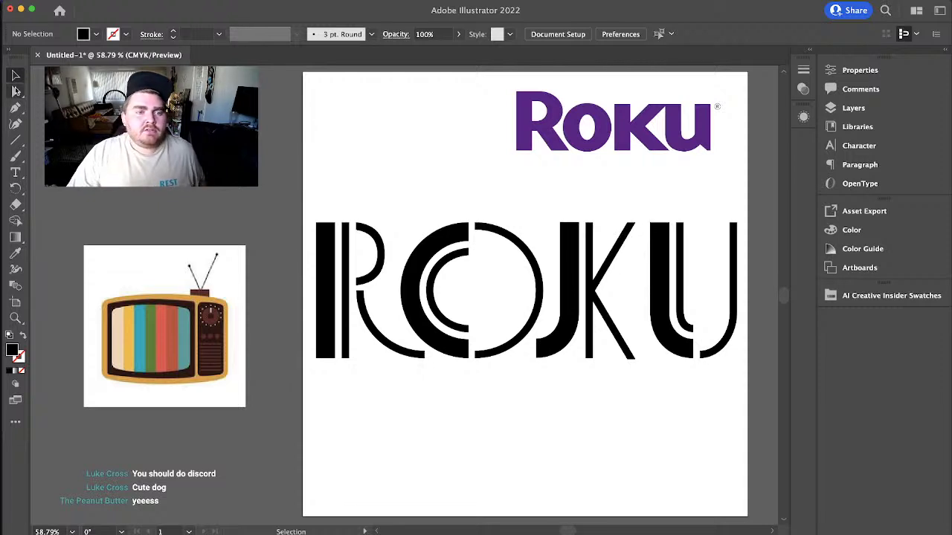
- Remove the upper diagonal arm of the K by deleting its end anchor points with the Direct Selection tool
{"action": "left_click", "coordinate": [16, 90]}
{"action": "left_click", "coordinate": [629, 231]}
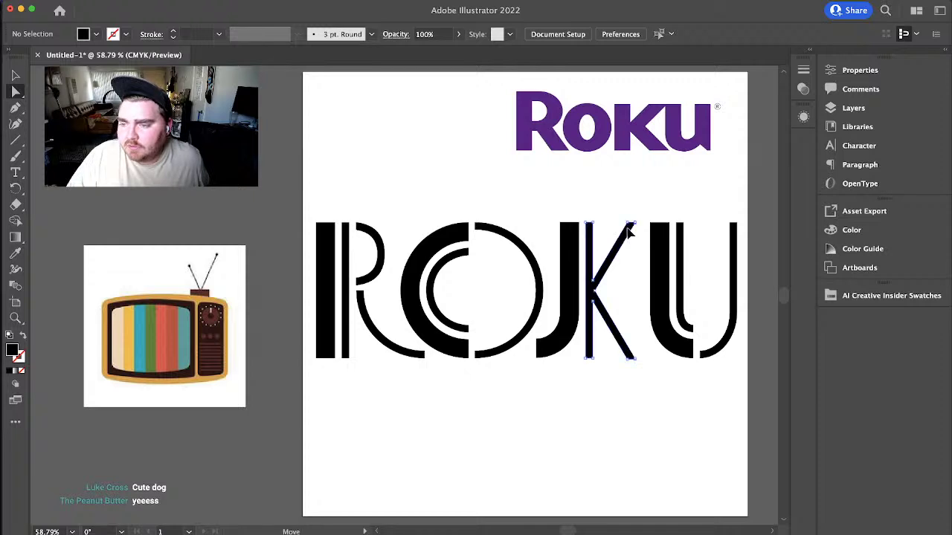
{"action": "left_click", "coordinate": [629, 223]}
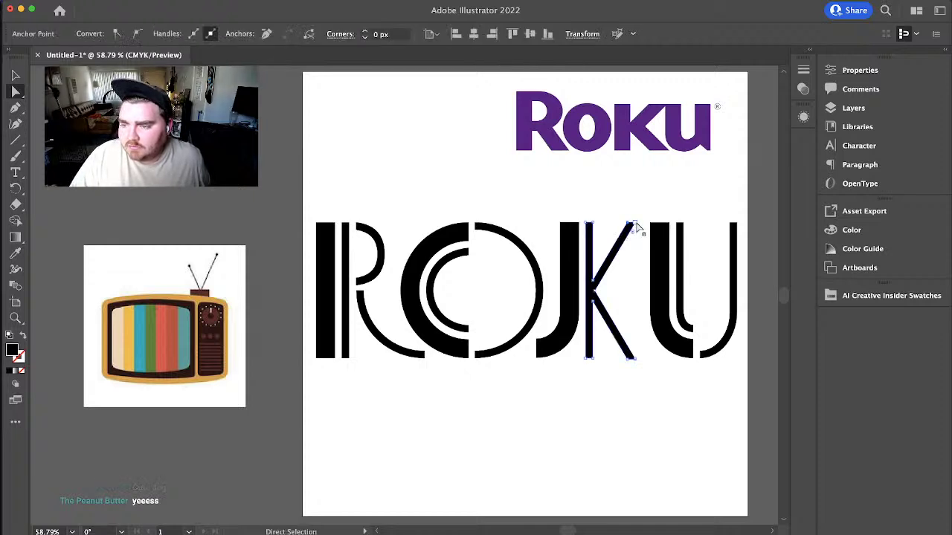
{"action": "left_click", "coordinate": [635, 223], "text": "shift"}
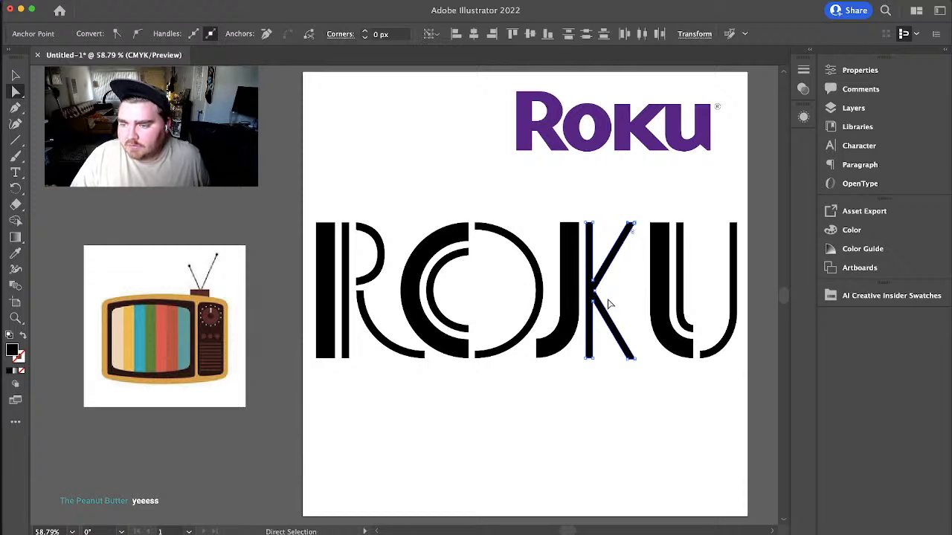
{"action": "left_click", "coordinate": [607, 302]}
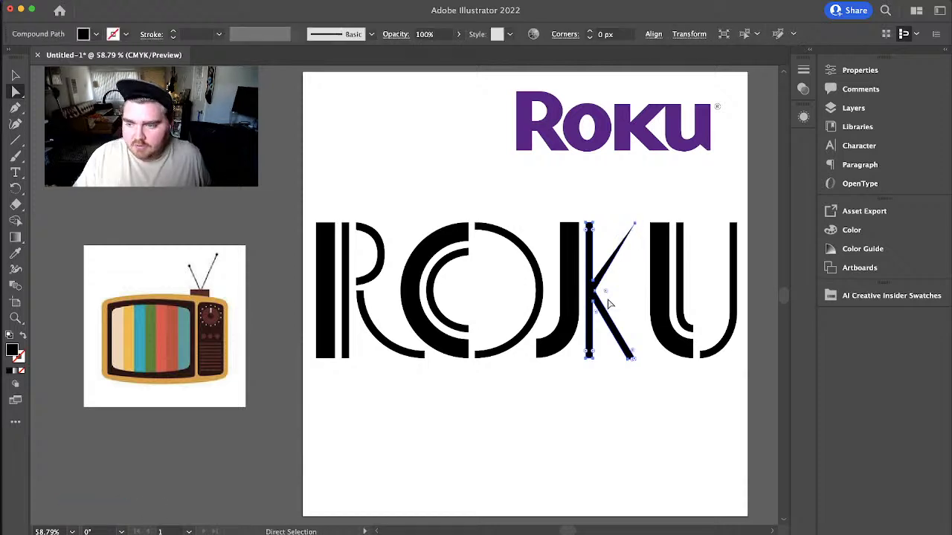
{"action": "left_click", "coordinate": [637, 226]}
{"action": "key", "text": "Delete"}
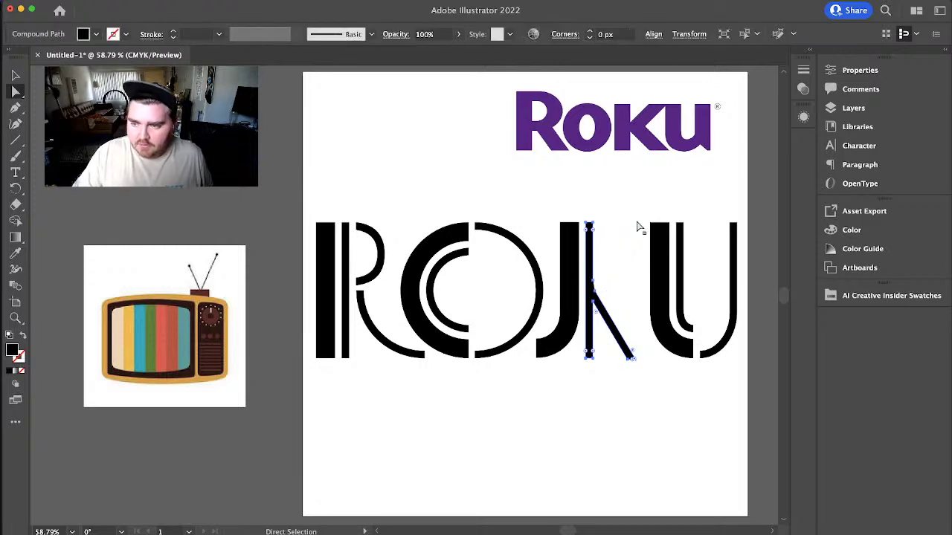
- Redraw the K's upper arm with the Pen tool as a thin stroke curving outward to an end at X 806 px, Y 366 to 385 px
{"action": "key", "text": "p"}
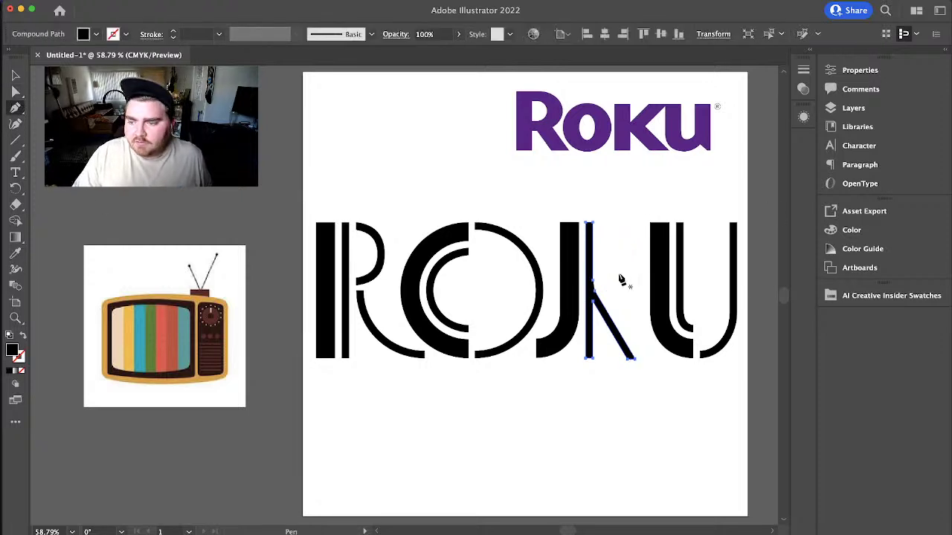
{"action": "left_click", "coordinate": [593, 283]}
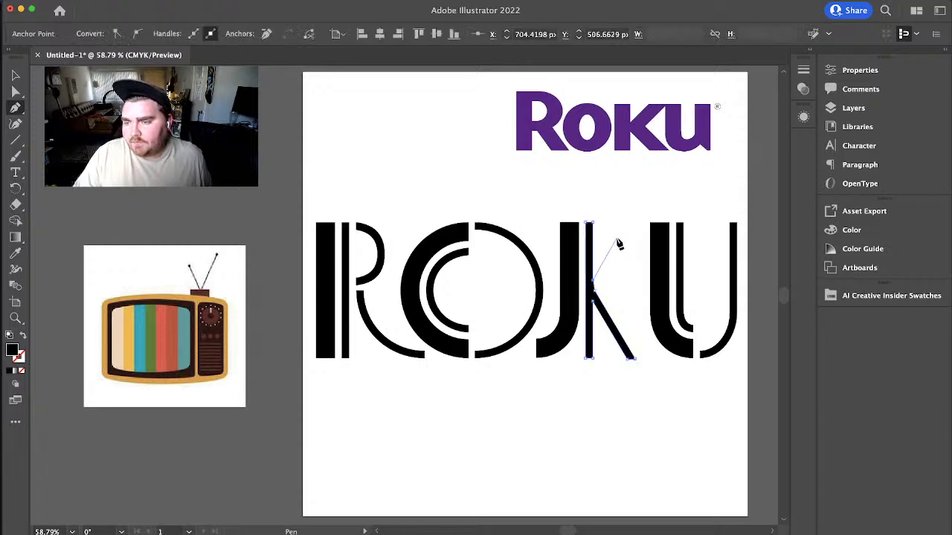
{"action": "key", "text": "shift"}
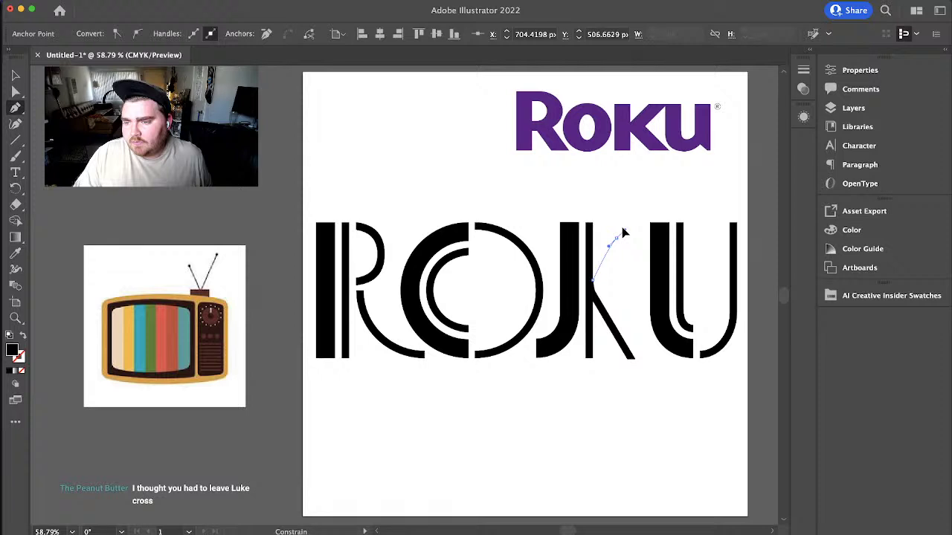
{"action": "left_click_drag", "start_coordinate": [618, 236], "coordinate": [630, 223]}
{"action": "key", "text": "super+z"}
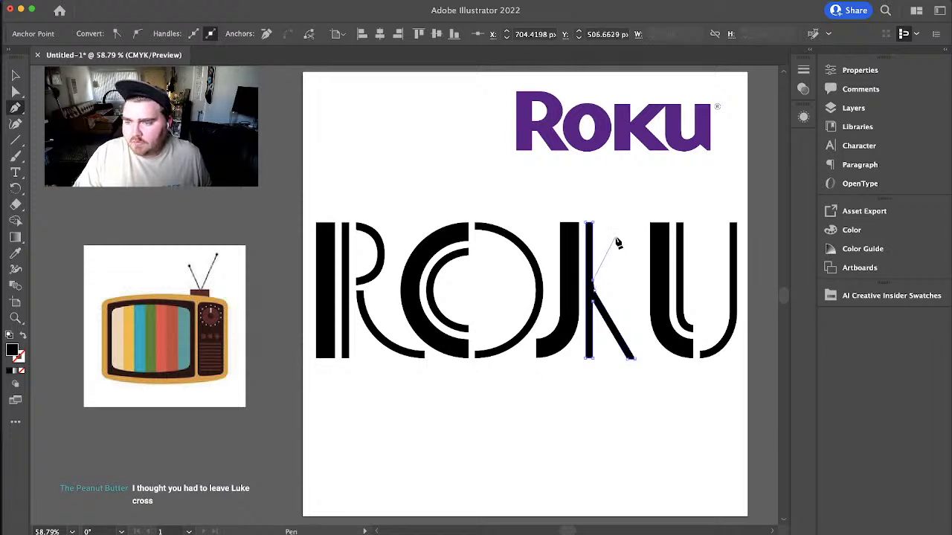
{"action": "left_click_drag", "start_coordinate": [611, 244], "coordinate": [644, 227]}
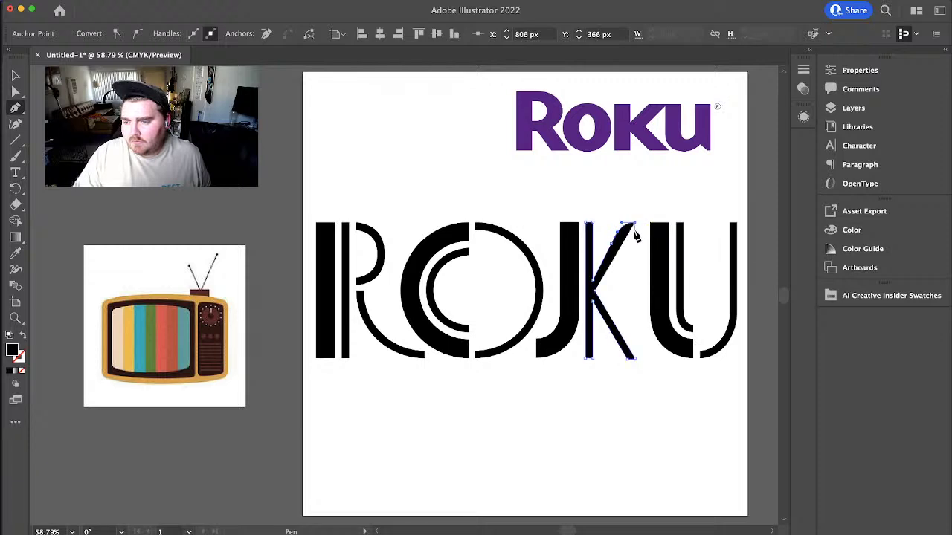
{"action": "left_click_drag", "start_coordinate": [636, 235], "coordinate": [619, 254]}
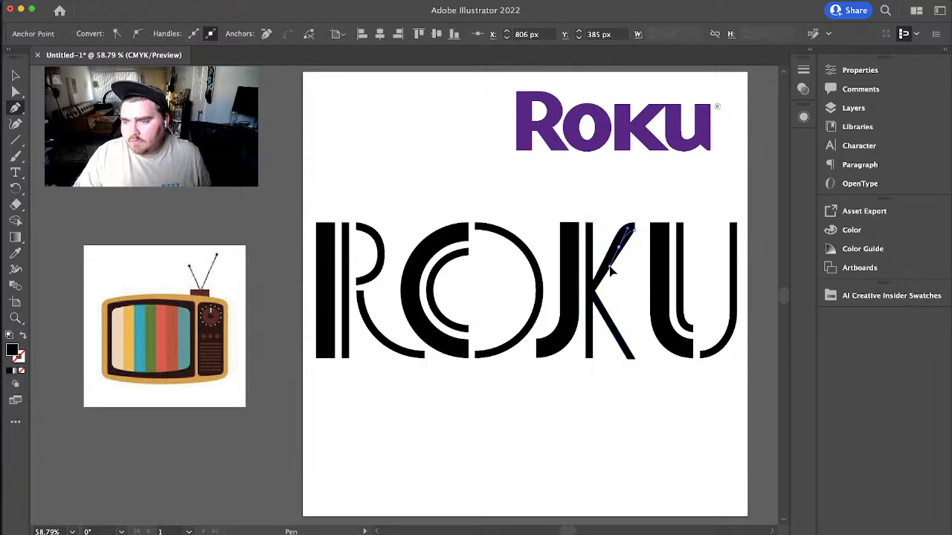
{"action": "left_click_drag", "start_coordinate": [607, 269], "coordinate": [608, 267]}
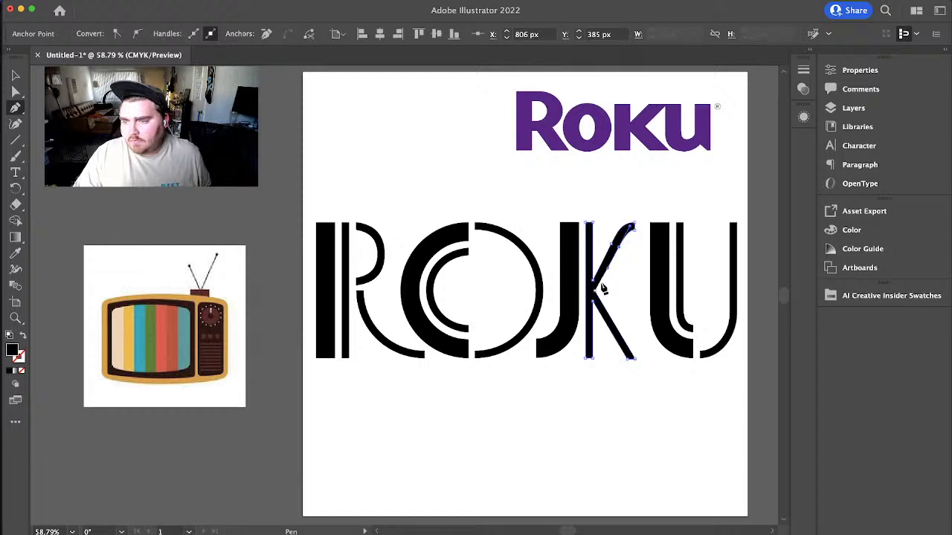
{"action": "left_click", "coordinate": [595, 291]}
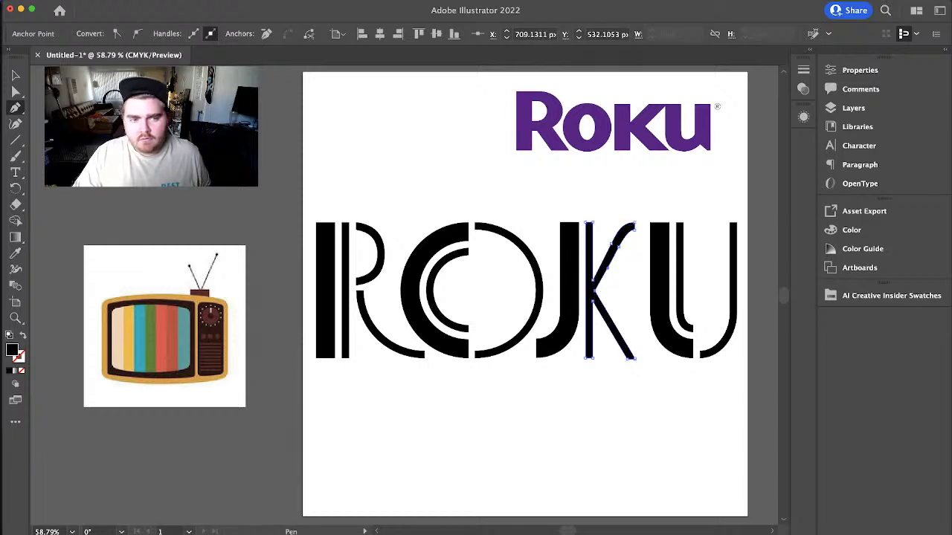
- Try to refine the K's curved upper arm by moving the inner-edge anchor points with the Direct Selection tool
{"action": "left_click", "coordinate": [16, 75]}
{"action": "left_click", "coordinate": [632, 421]}
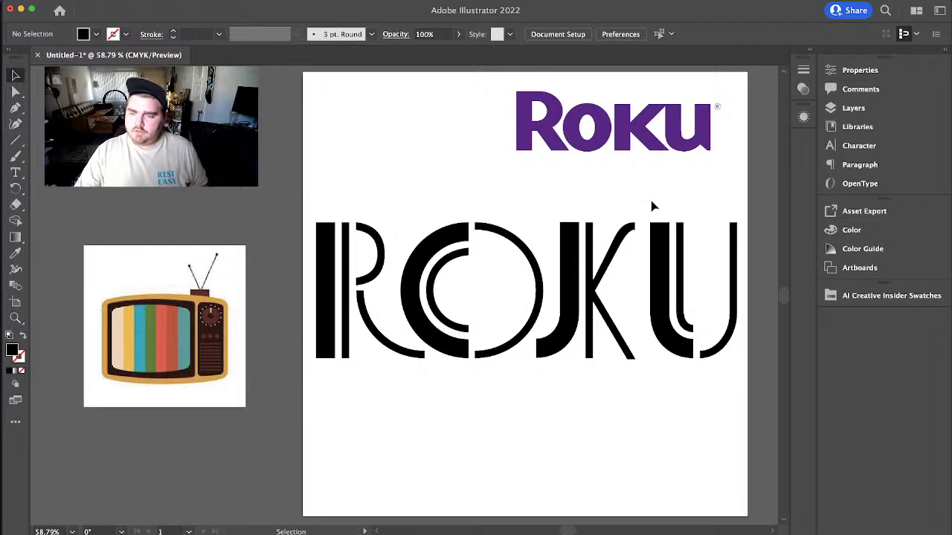
{"action": "left_click", "coordinate": [627, 240]}
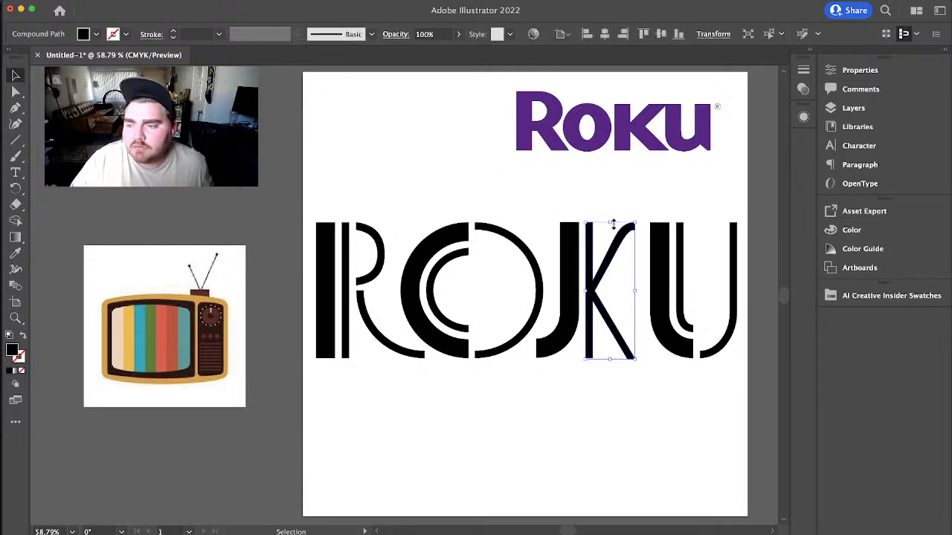
{"action": "left_click", "coordinate": [16, 91]}
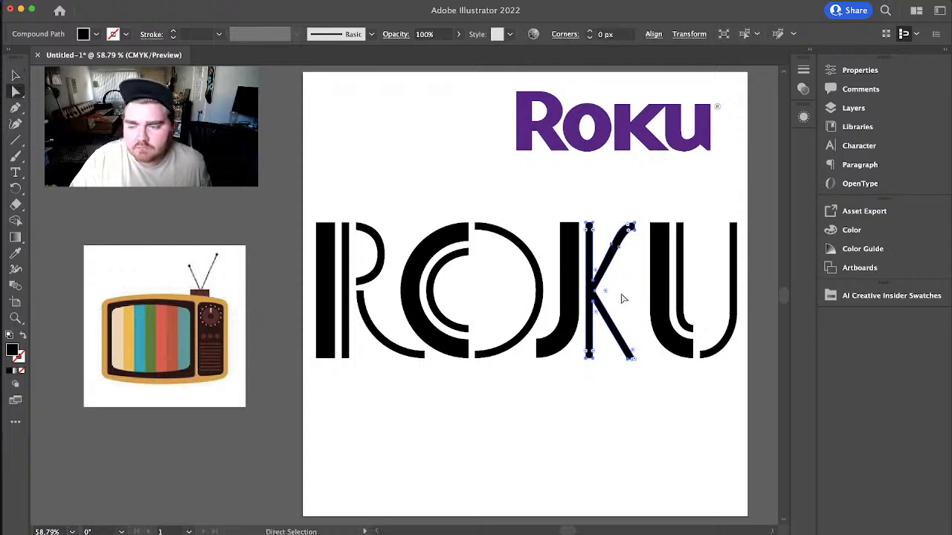
{"action": "left_click", "coordinate": [623, 255]}
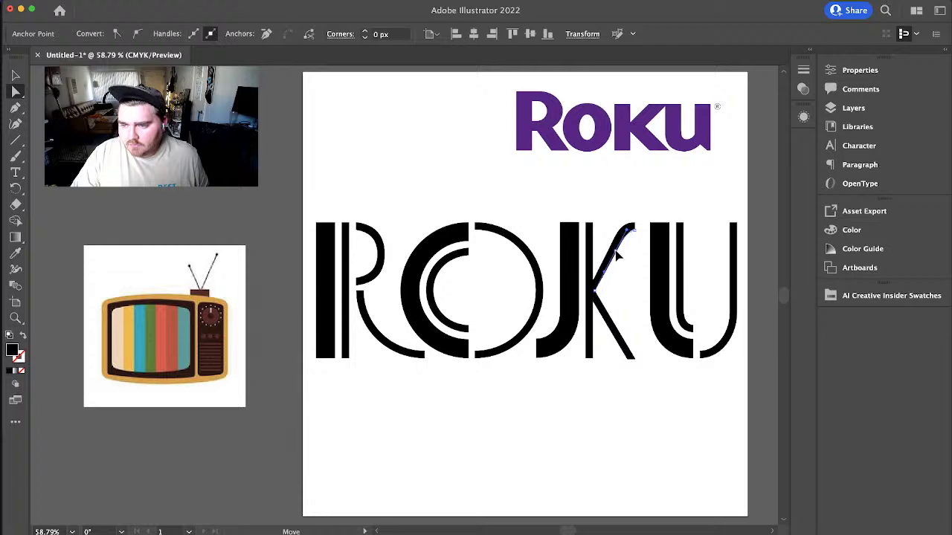
{"action": "left_click", "coordinate": [621, 245]}
{"action": "left_click_drag", "start_coordinate": [639, 234], "coordinate": [628, 228]}
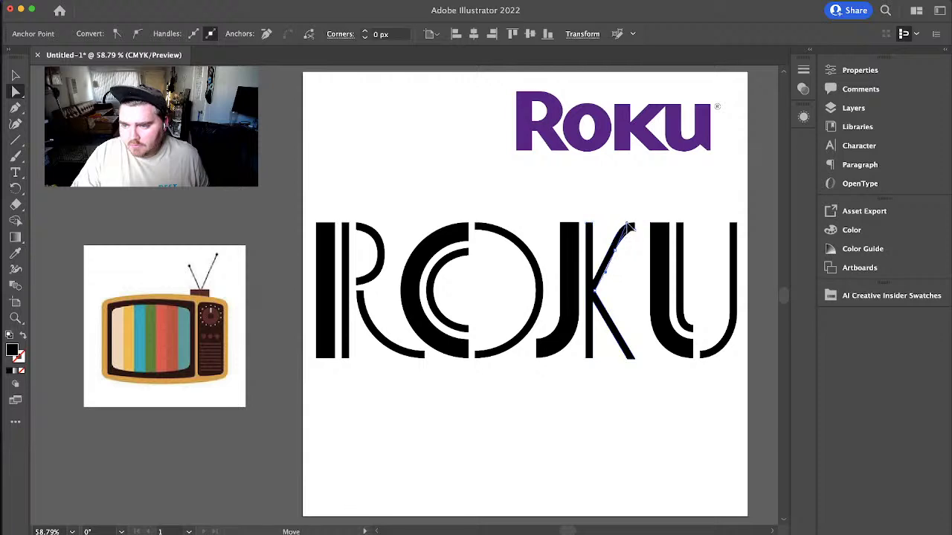
{"action": "left_click", "coordinate": [665, 196]}
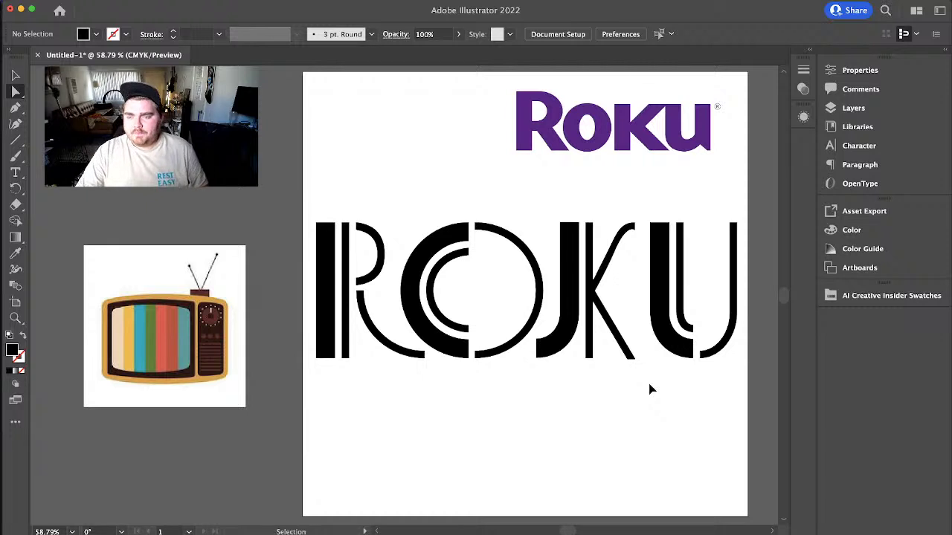
- Undo the curved redraw of the K's upper arm back to the straight diagonal arm
{"action": "key", "text": "super+z"}
{"action": "key", "text": "super+z"}
{"action": "key", "text": "super+z"}
{"action": "key", "text": "super+z"}
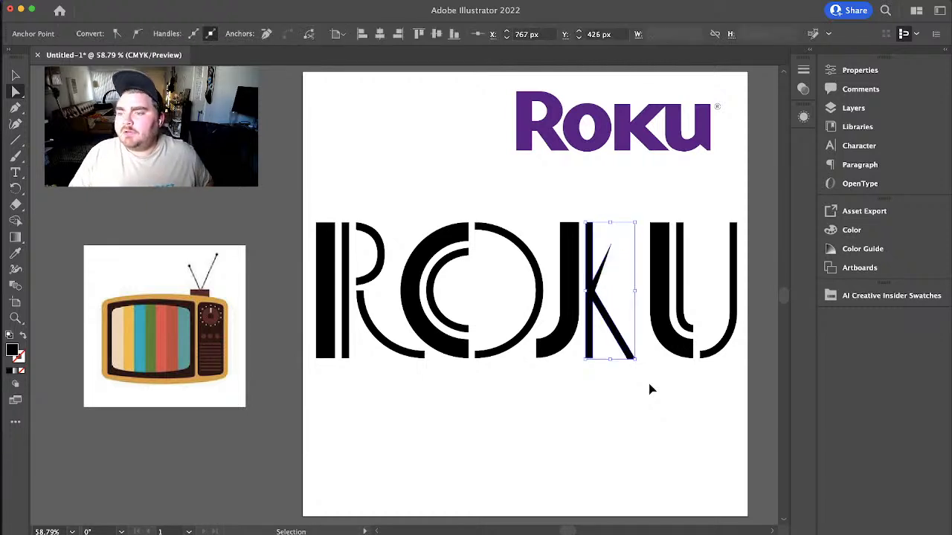
{"action": "key", "text": "v"}
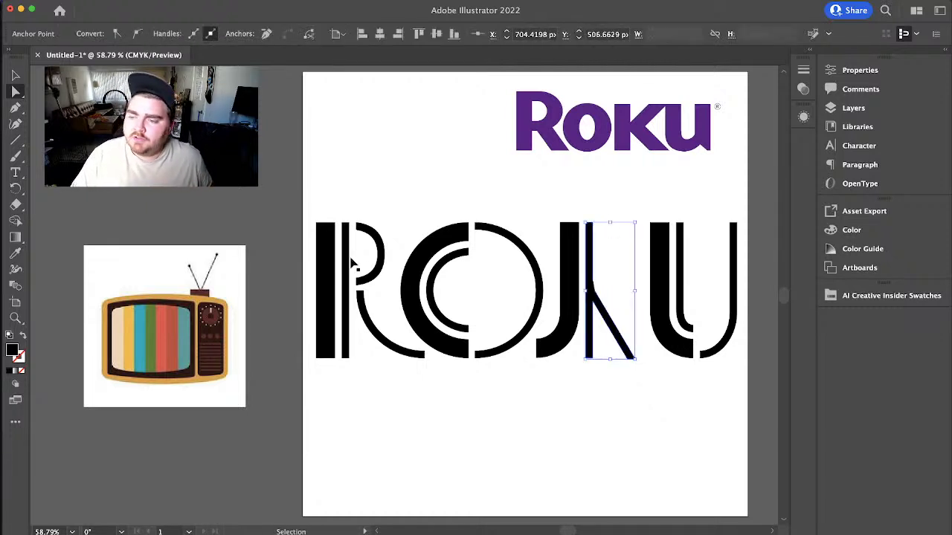
{"action": "key", "text": "shift+super+z"}
{"action": "key", "text": "shift+super+z"}
{"action": "key", "text": "shift+super+z"}
{"action": "key", "text": "a"}
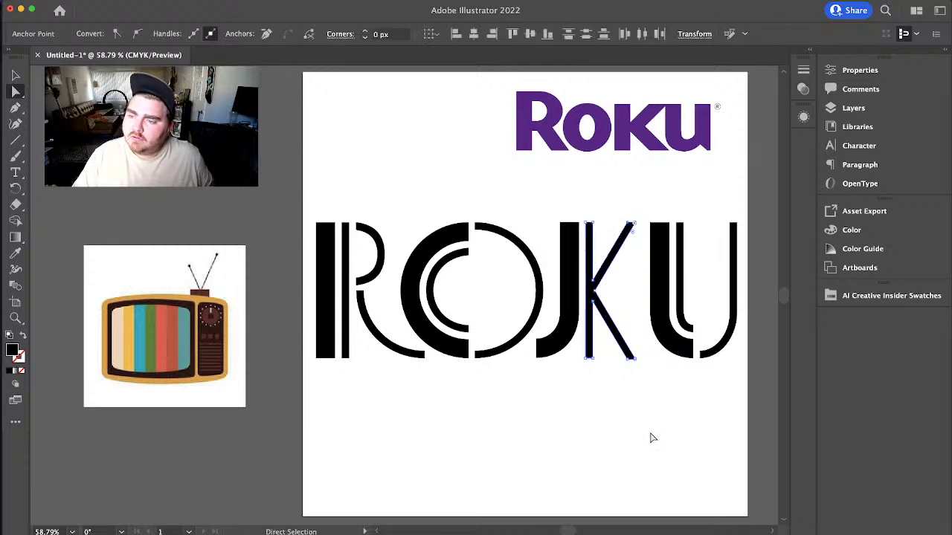
{"action": "left_click", "coordinate": [652, 436]}
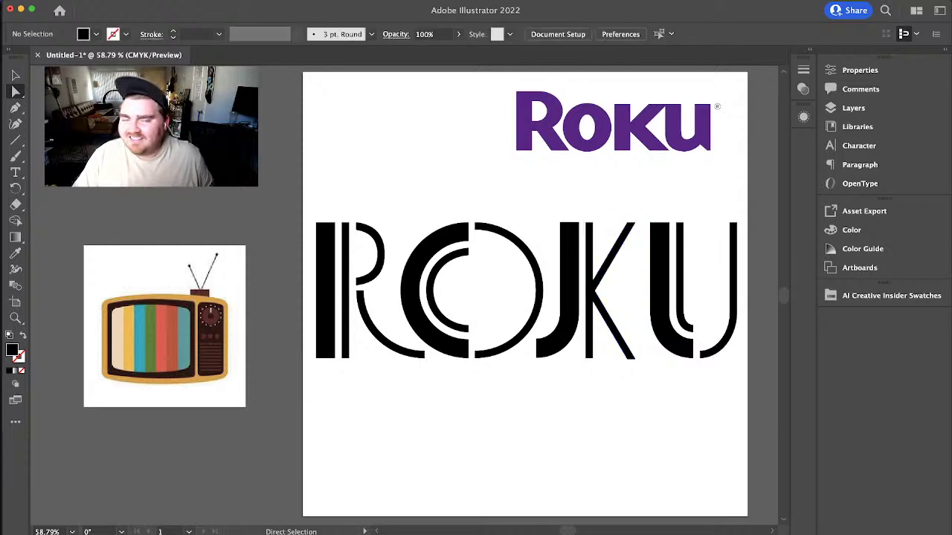
- Delete the outer end anchor of the K's upper arm and move the remaining tip down along the arm to X 768 px, Y 400 px
{"action": "left_click", "coordinate": [15, 108]}
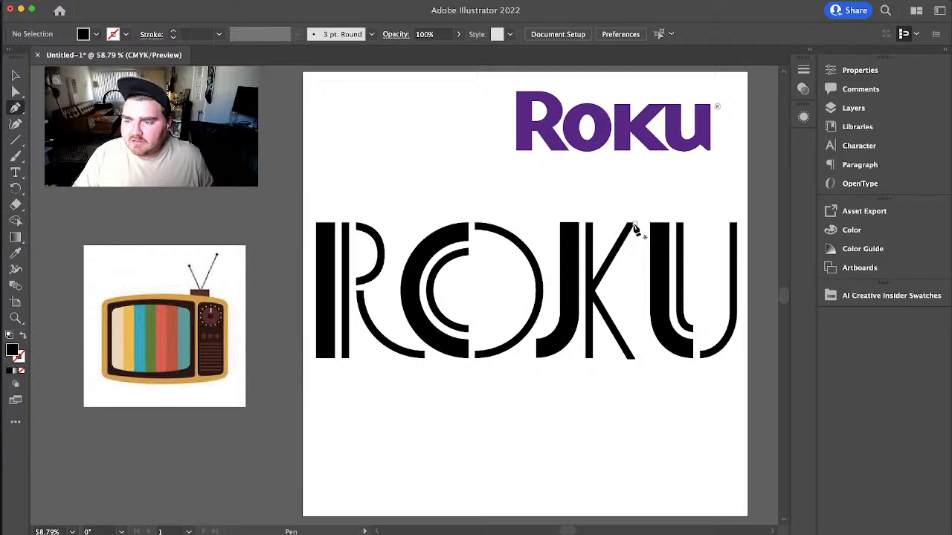
{"action": "key", "text": "a"}
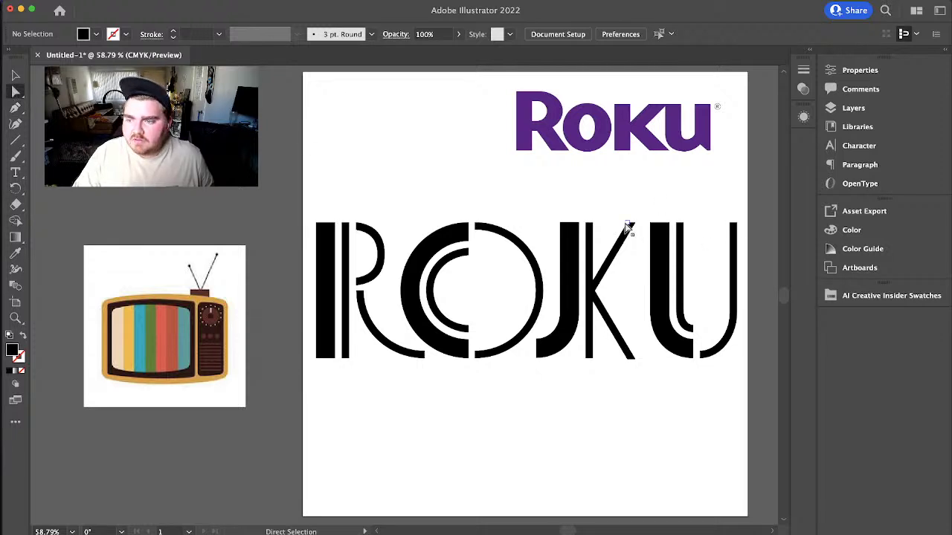
{"action": "left_click", "coordinate": [635, 227]}
{"action": "key", "text": "Delete"}
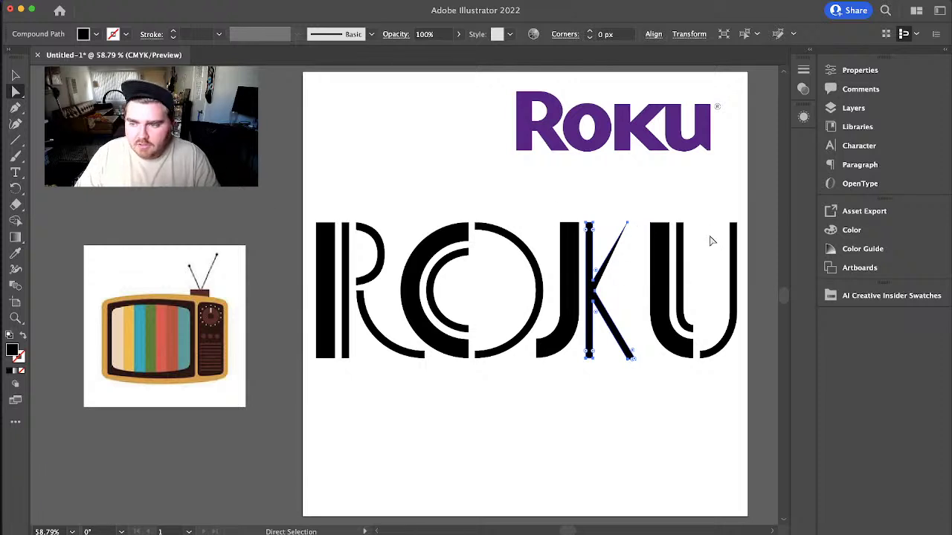
{"action": "left_click_drag", "start_coordinate": [627, 223], "coordinate": [624, 232]}
{"action": "key", "text": "super+z"}
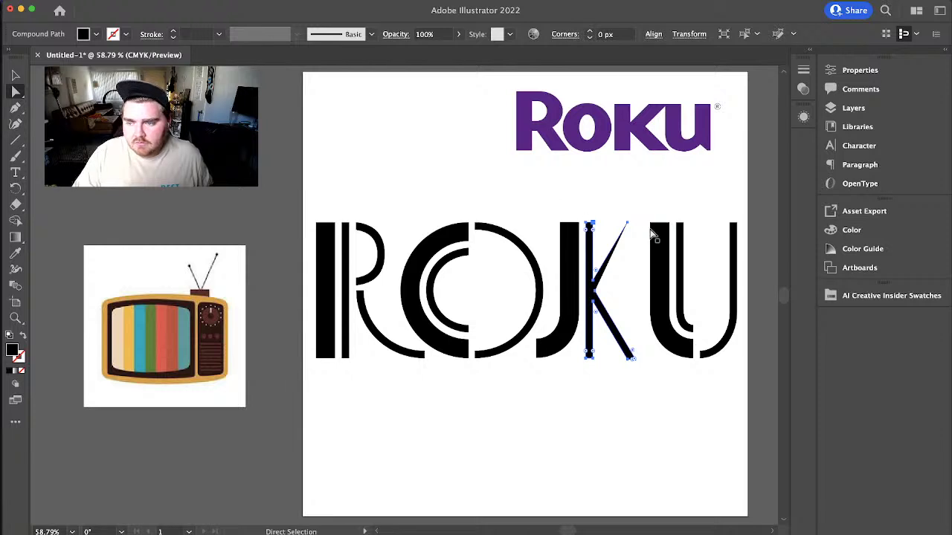
{"action": "left_click", "coordinate": [628, 223]}
{"action": "left_click_drag", "start_coordinate": [631, 221], "coordinate": [623, 238]}
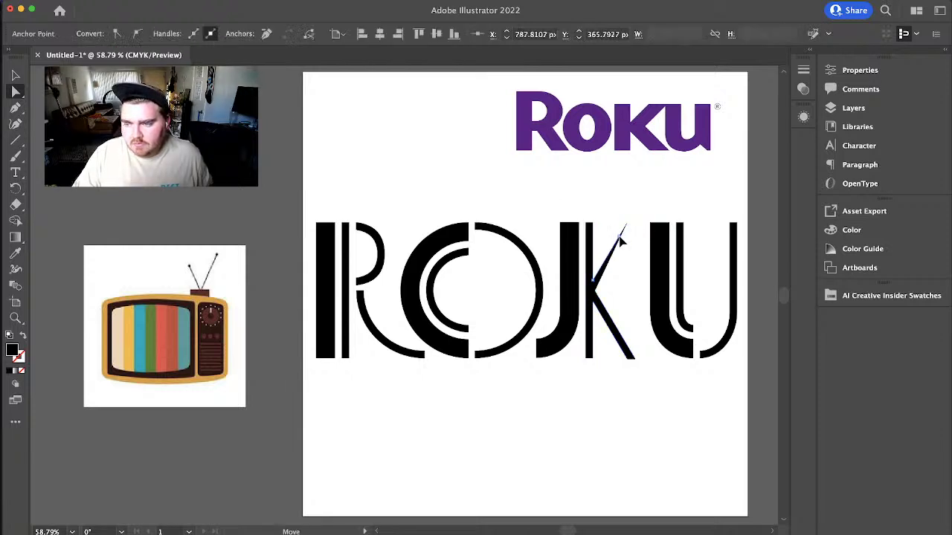
- Redraw the K's upper arm with the Pen tool, curving outward to an end at X 817 px, Y 367 to 384 px, and close the path
{"action": "left_click", "coordinate": [15, 107]}
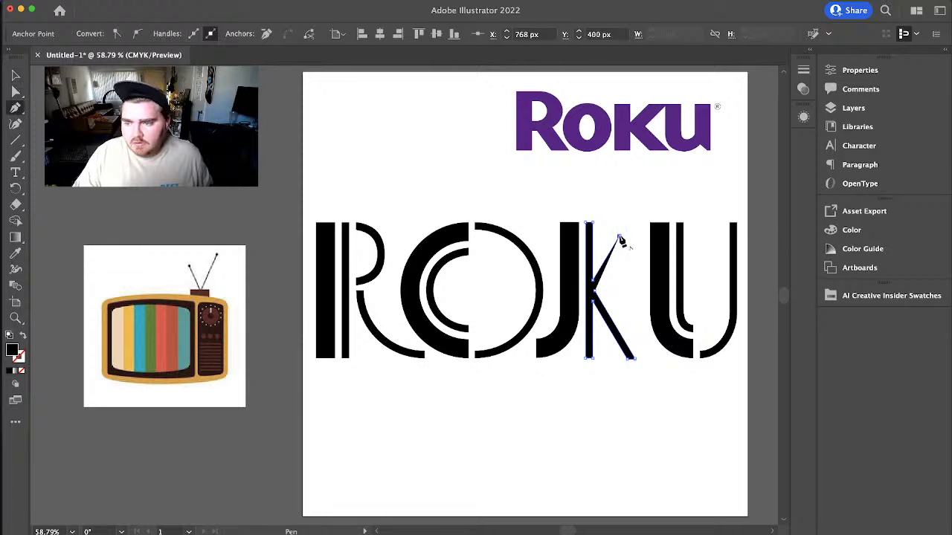
{"action": "mouse_move", "coordinate": [638, 223]}
{"action": "left_mouse_down"}
{"action": "mouse_move", "coordinate": [658, 222]}
{"action": "mouse_move", "coordinate": [644, 223]}
{"action": "left_mouse_up"}
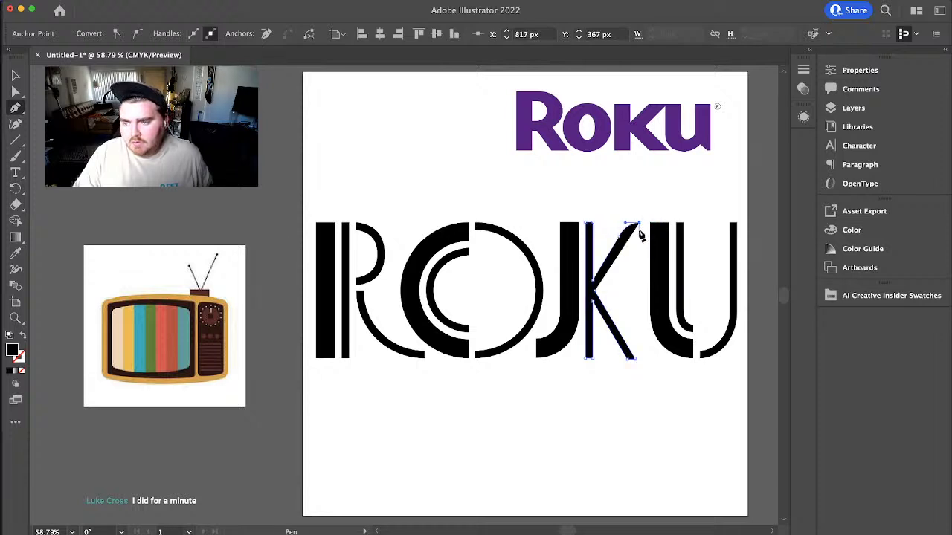
{"action": "left_click", "coordinate": [639, 230], "text": "shift"}
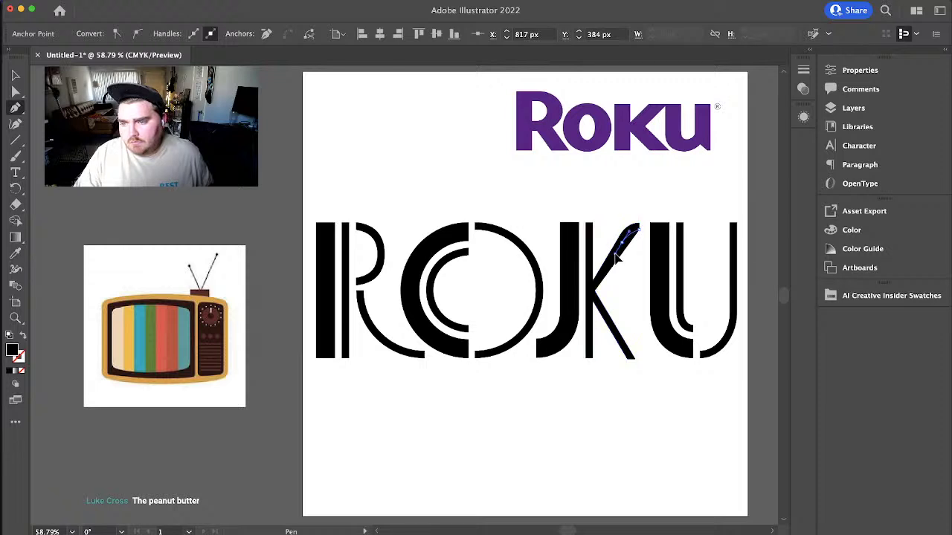
{"action": "left_click", "coordinate": [595, 292]}
{"action": "key", "text": "v"}
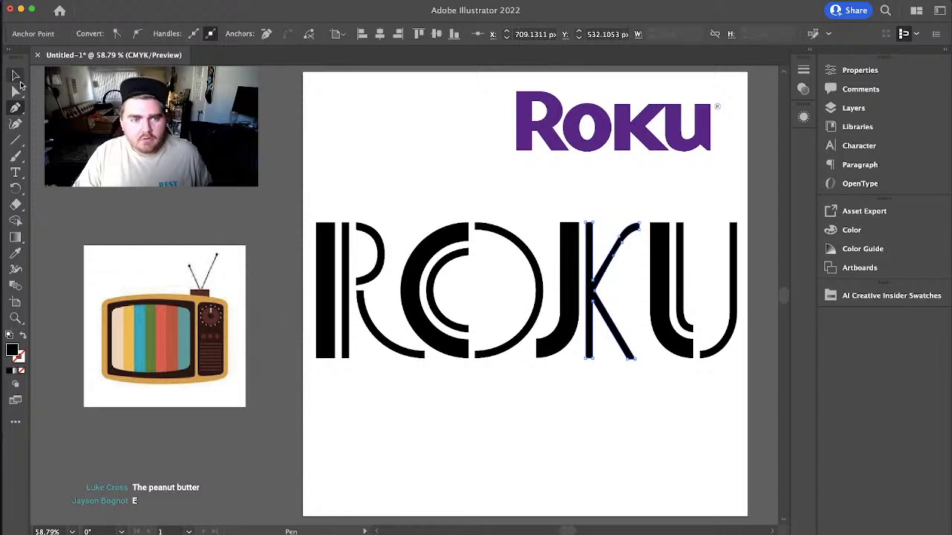
{"action": "left_click", "coordinate": [653, 402]}
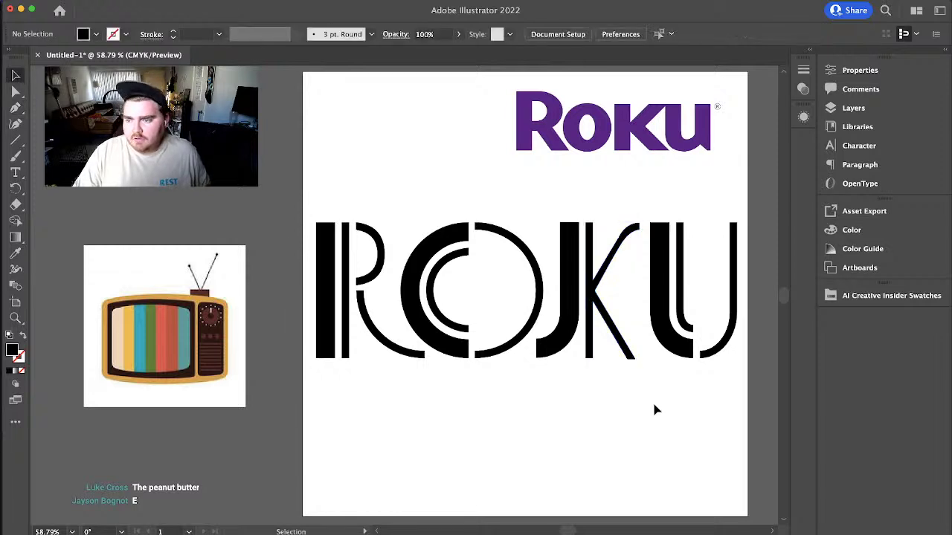
- Adjust the inner-edge anchor of the K's curved upper arm to even out the stroke's thickness
{"action": "left_click", "coordinate": [636, 239]}
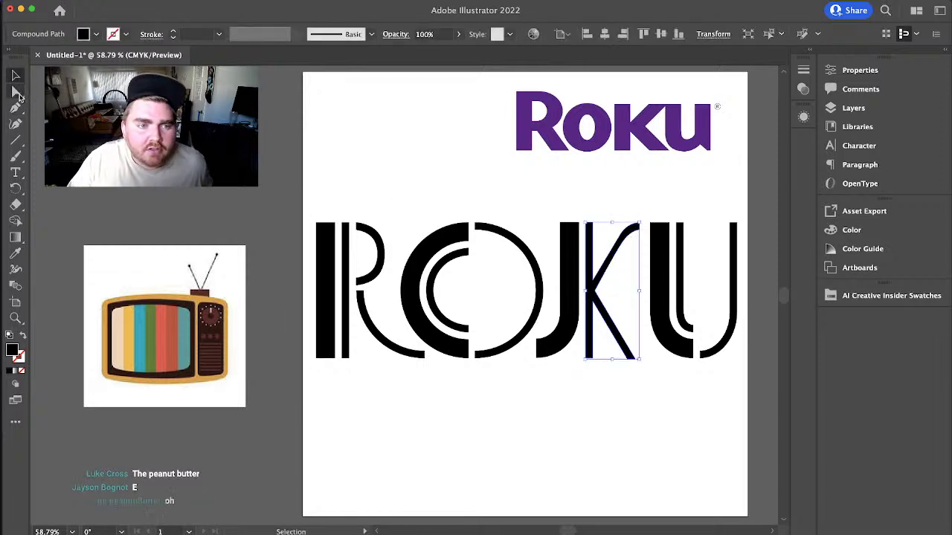
{"action": "key", "text": "a"}
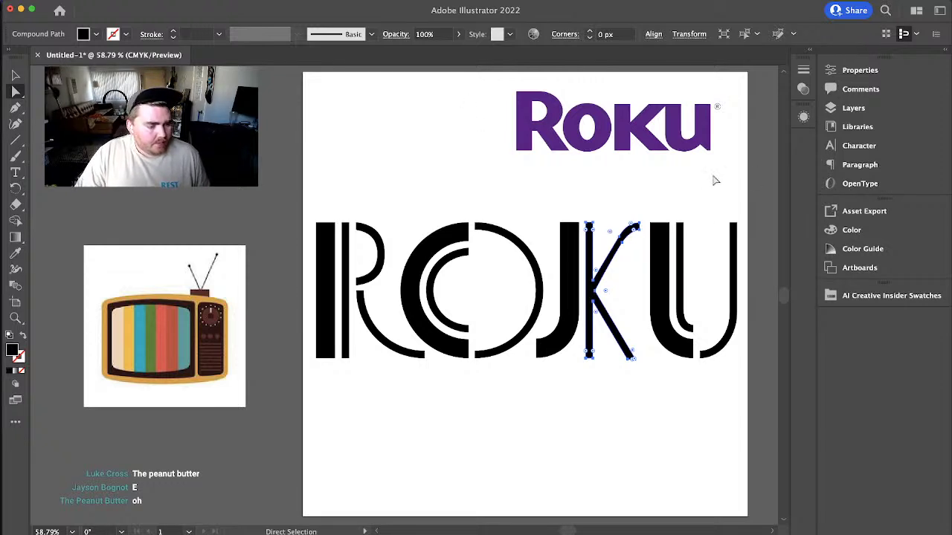
{"action": "left_click", "coordinate": [627, 252]}
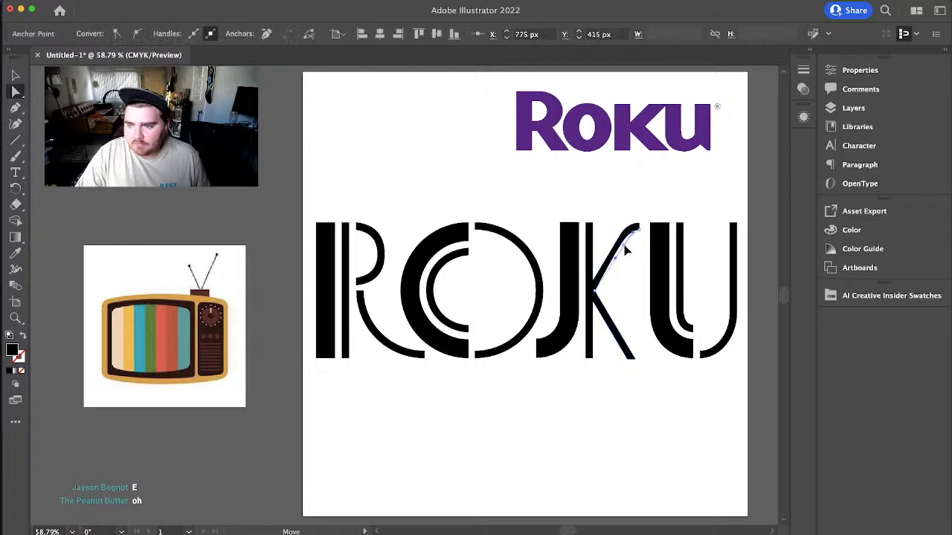
{"action": "left_click_drag", "start_coordinate": [623, 253], "coordinate": [628, 253]}
{"action": "left_click", "coordinate": [638, 291]}
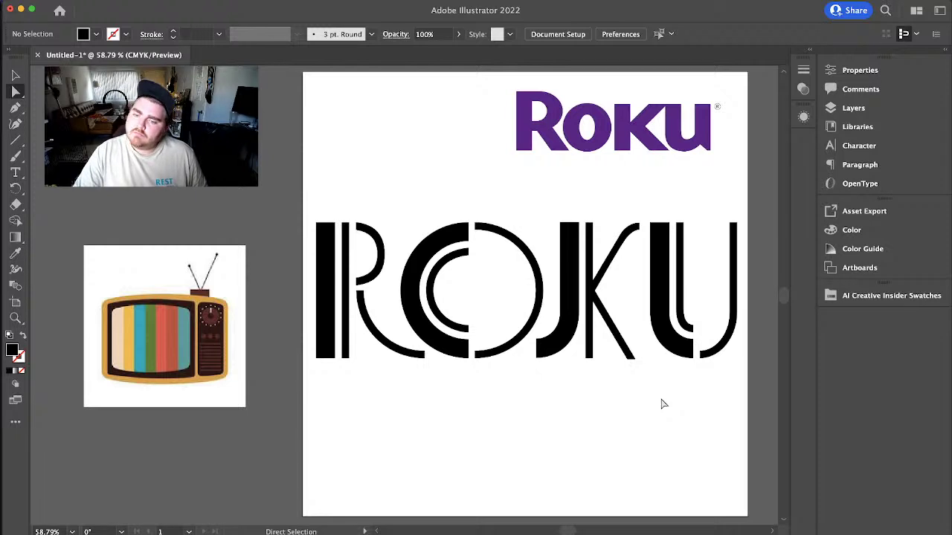
- Select all parts of the R and shift them slightly right, closer to the O
{"action": "left_click", "coordinate": [13, 74]}
{"action": "left_click", "coordinate": [324, 256]}
{"action": "double_click", "coordinate": [323, 256]}
{"action": "double_click", "coordinate": [395, 419]}
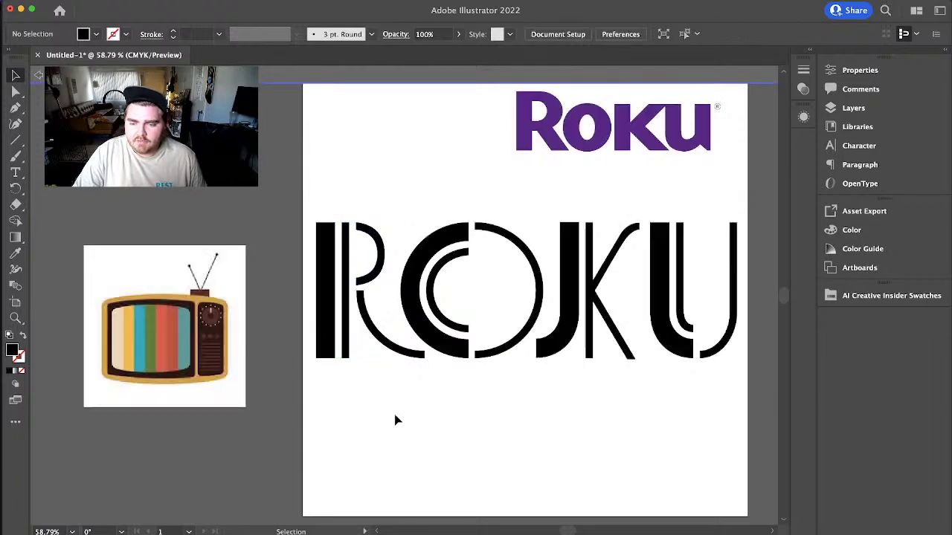
{"action": "left_click", "coordinate": [331, 316]}
{"action": "left_click", "coordinate": [371, 330], "text": "shift"}
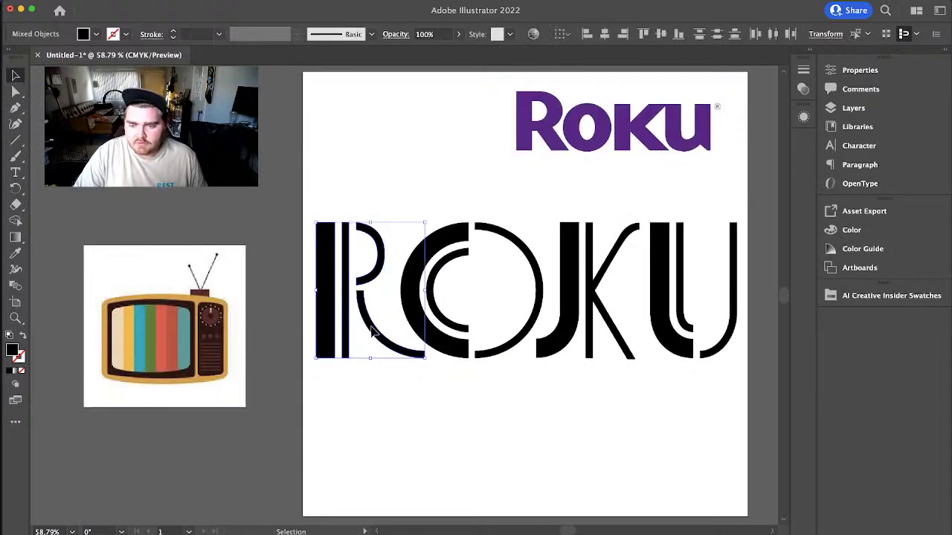
{"action": "left_click_drag", "start_coordinate": [382, 336], "coordinate": [387, 335]}
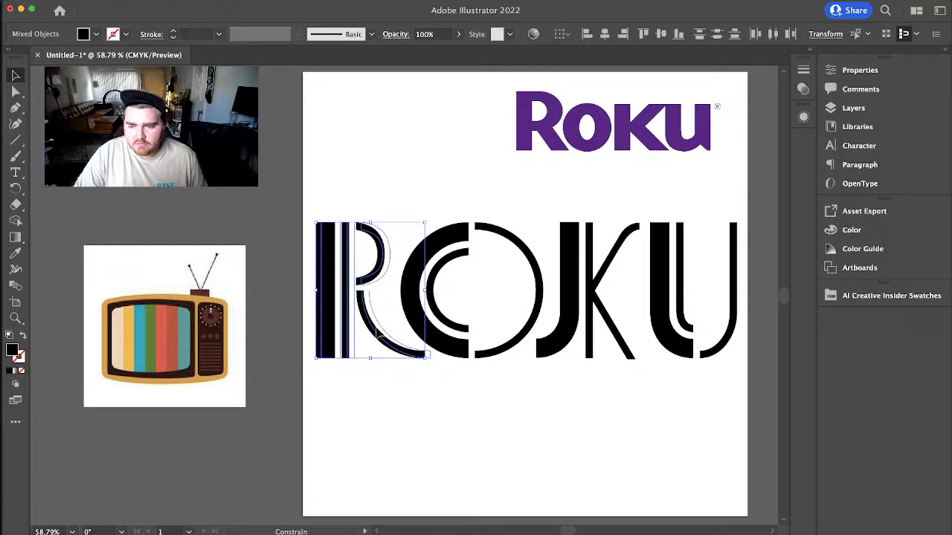
{"action": "left_click", "coordinate": [538, 384]}
- Select the K's hooked stem together with its thin strokes and shift them slightly left, closer to the O
{"action": "left_click", "coordinate": [550, 344]}
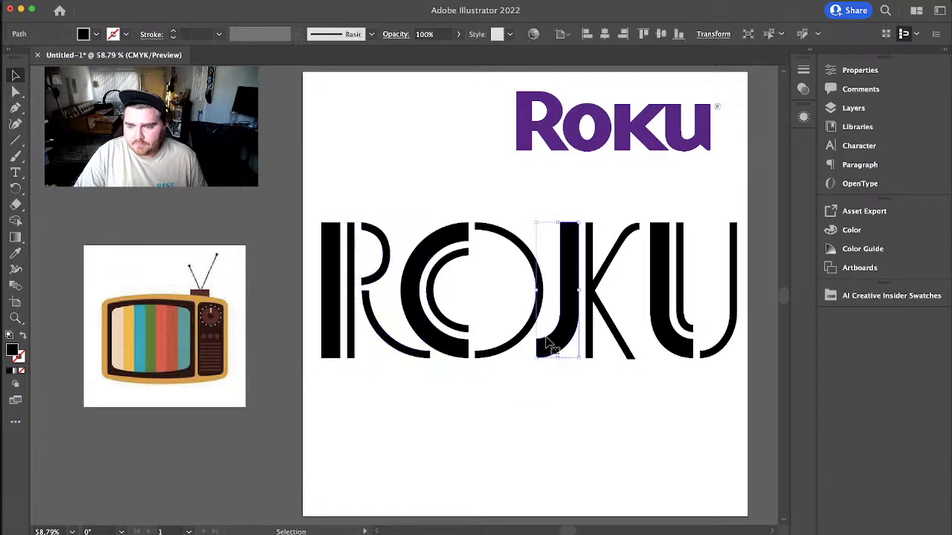
{"action": "left_click", "coordinate": [592, 292], "text": "shift"}
{"action": "left_click_drag", "start_coordinate": [597, 291], "coordinate": [590, 292]}
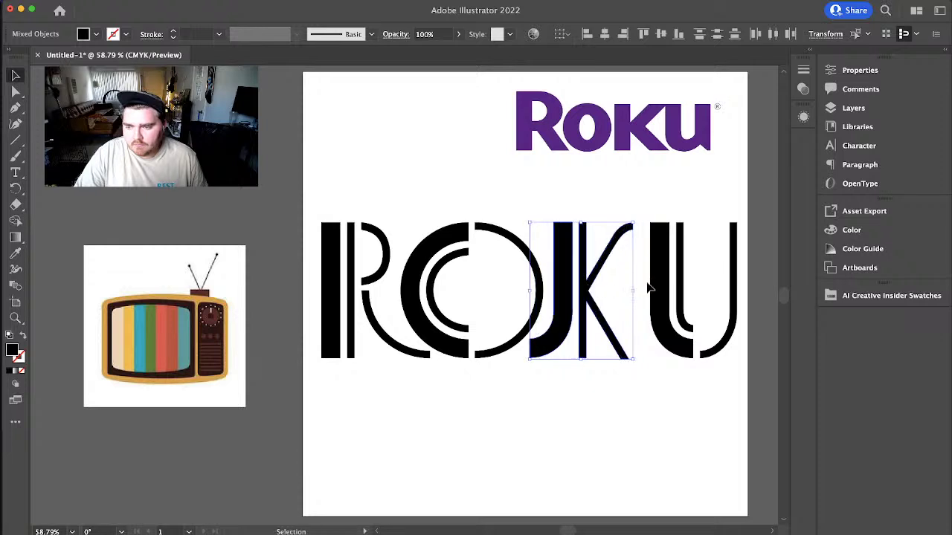
- Move the U left toward the K and nudge it slightly further to tighten the spacing
{"action": "left_click", "coordinate": [663, 270]}
{"action": "left_click_drag", "start_coordinate": [663, 270], "coordinate": [653, 264]}
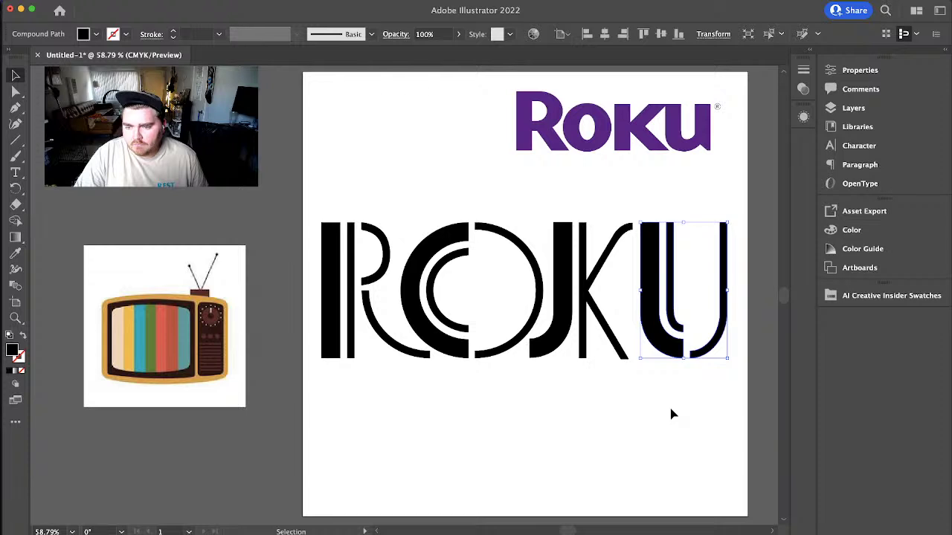
{"action": "key", "text": "Left"}
{"action": "key", "text": "Left"}
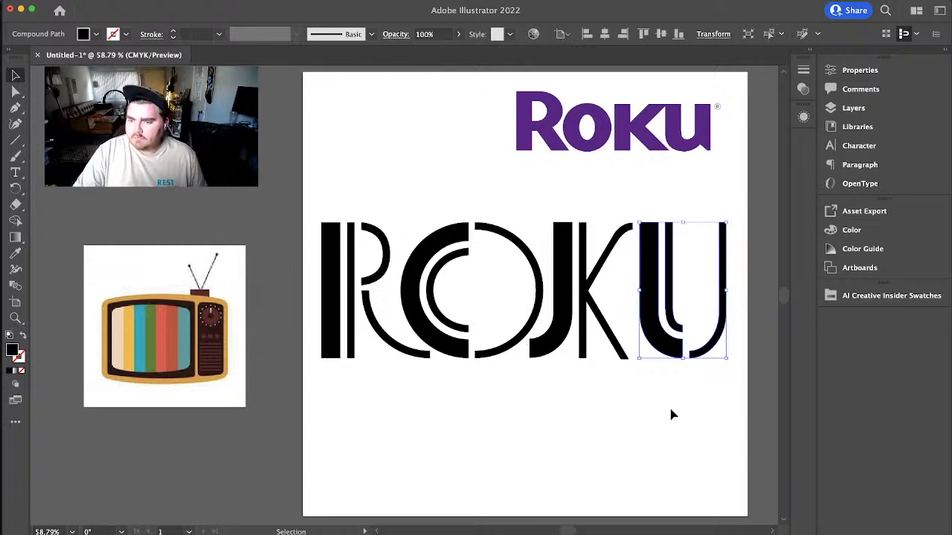
{"action": "left_click", "coordinate": [671, 414]}
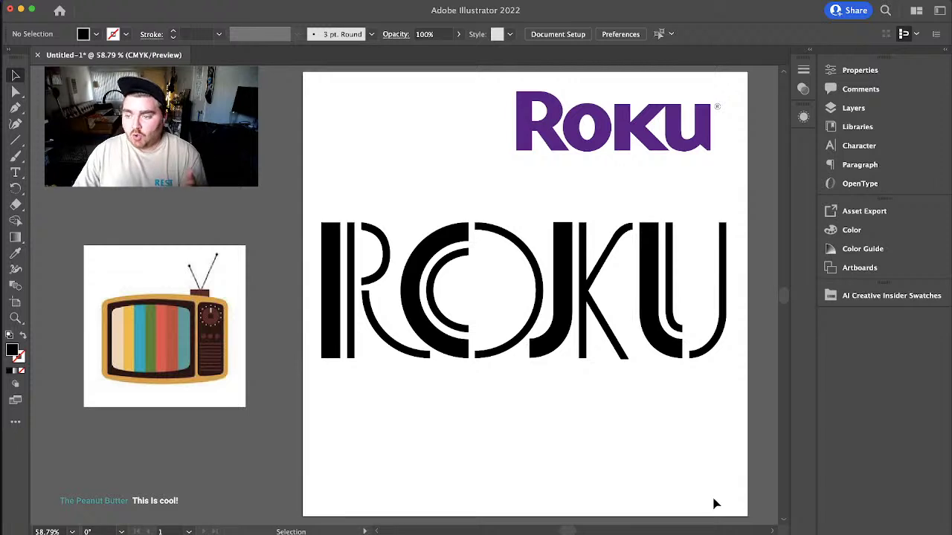
- Paste a copy of the U's thin inner stroke and rotate it 180° so that its curve is at the top
{"action": "double_click", "coordinate": [673, 269]}
{"action": "left_click", "coordinate": [671, 268]}
{"action": "key", "text": "super+c"}
{"action": "left_click", "coordinate": [652, 422]}
{"action": "double_click", "coordinate": [649, 393]}
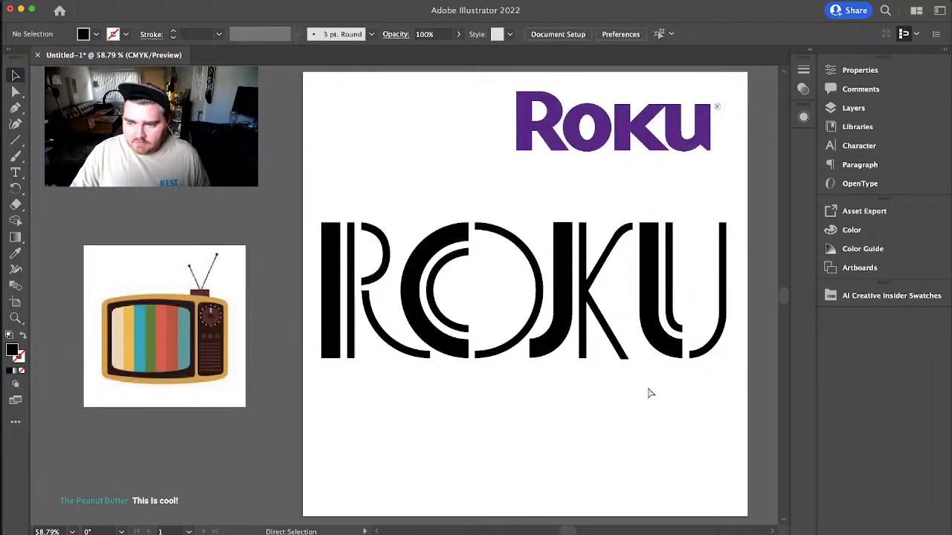
{"action": "key", "text": "super+v"}
{"action": "key", "text": "v"}
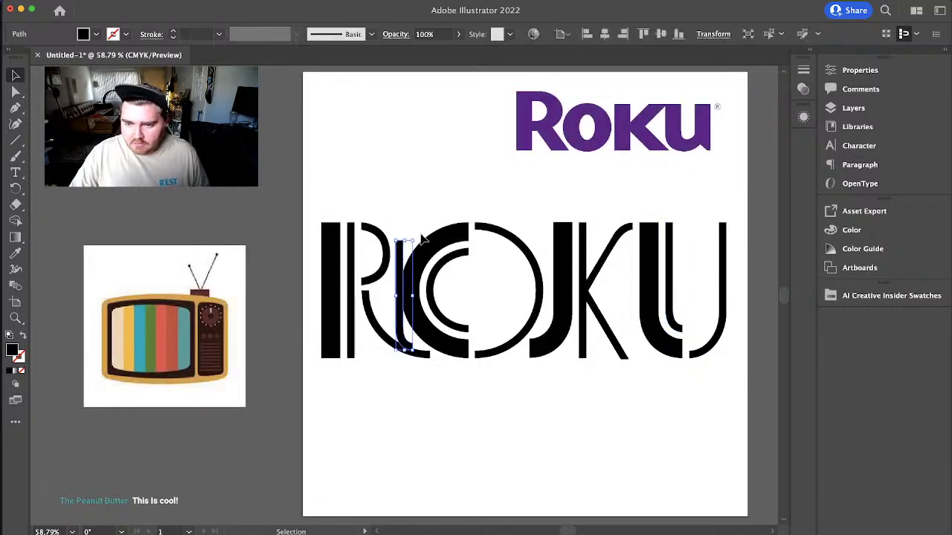
{"action": "left_click", "coordinate": [389, 400]}
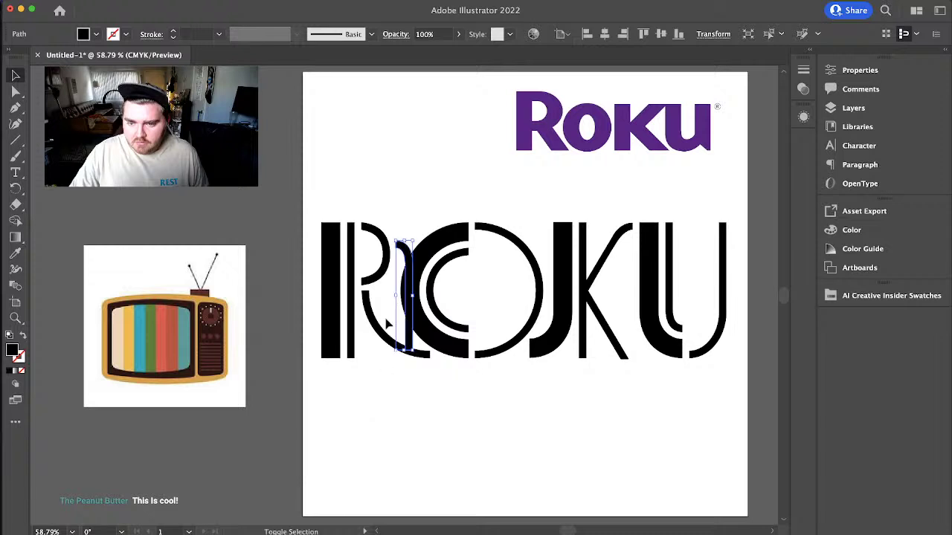
{"action": "left_click", "coordinate": [409, 269]}
- Reflect the pasted stroke left to right and place it over the curved tip of the K's upper arm
{"action": "right_click", "coordinate": [408, 265]}
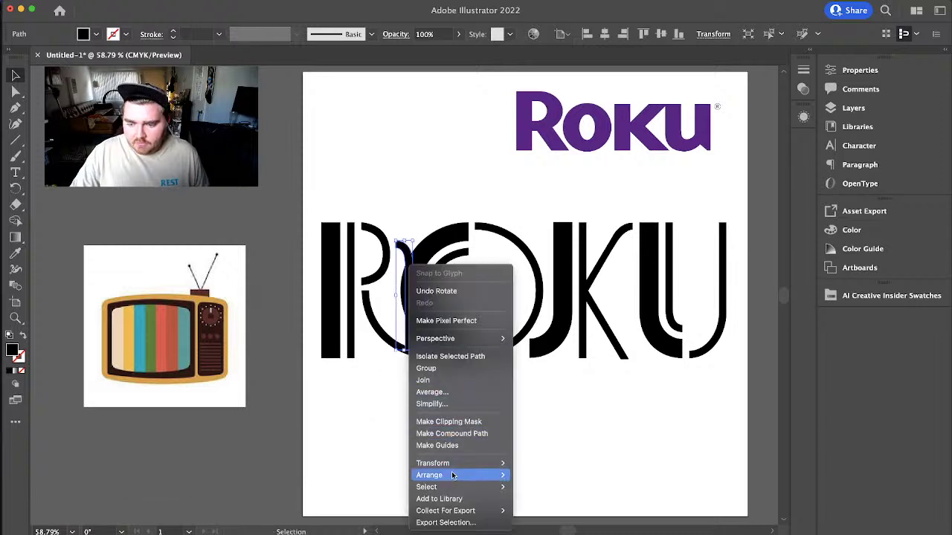
{"action": "mouse_move", "coordinate": [467, 460]}
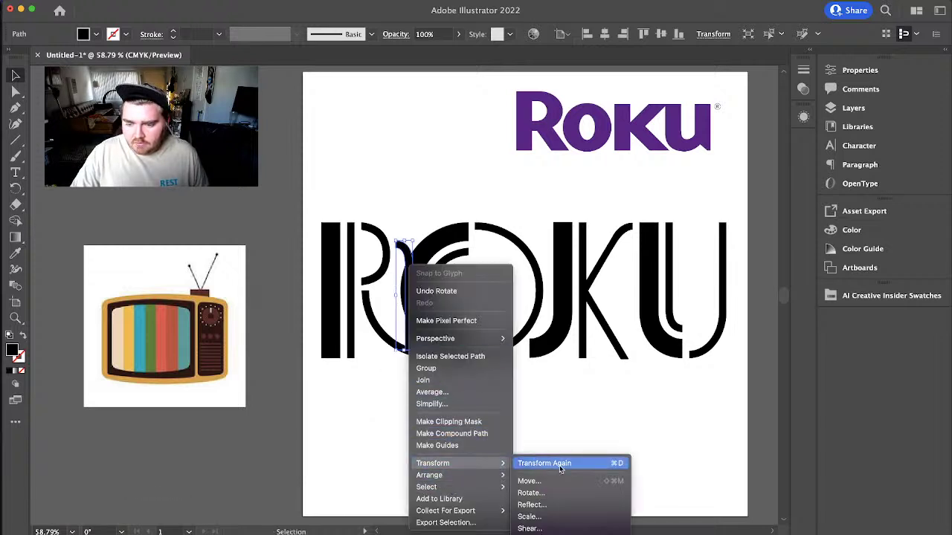
{"action": "left_click", "coordinate": [534, 506]}
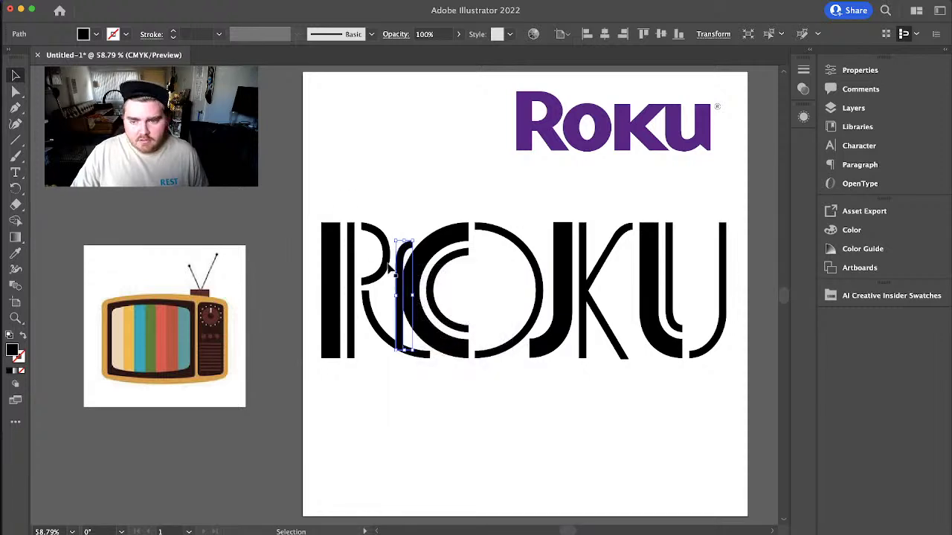
{"action": "left_click_drag", "start_coordinate": [401, 269], "coordinate": [621, 253]}
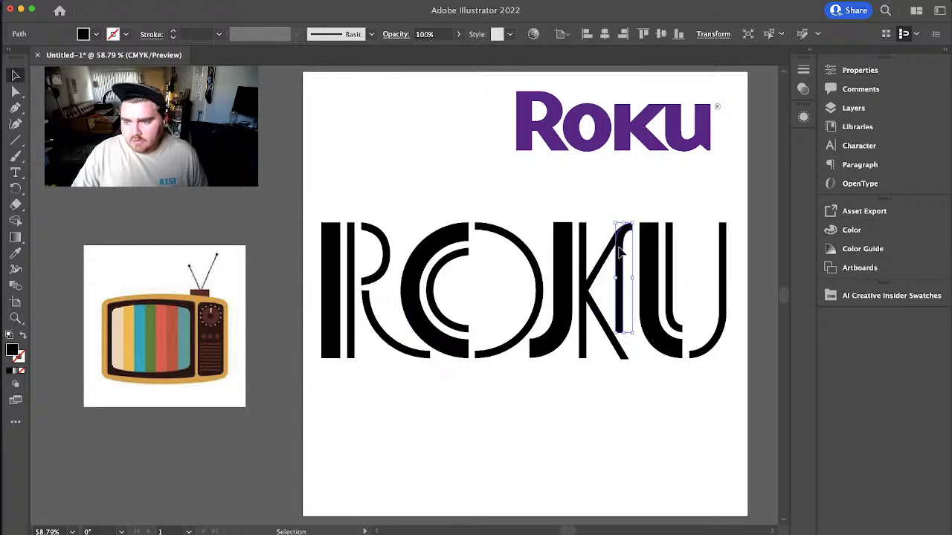
- Try to reshape the placed stroke into the K's upper arm by moving its anchors to the stem junction and the arm's tip
{"action": "left_click", "coordinate": [16, 94]}
{"action": "left_click", "coordinate": [618, 336]}
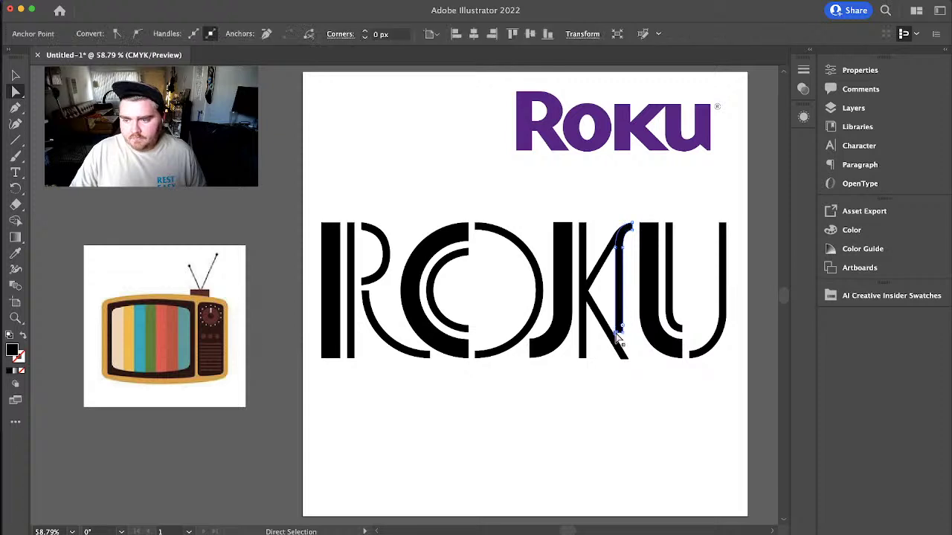
{"action": "left_click_drag", "start_coordinate": [618, 339], "coordinate": [587, 284]}
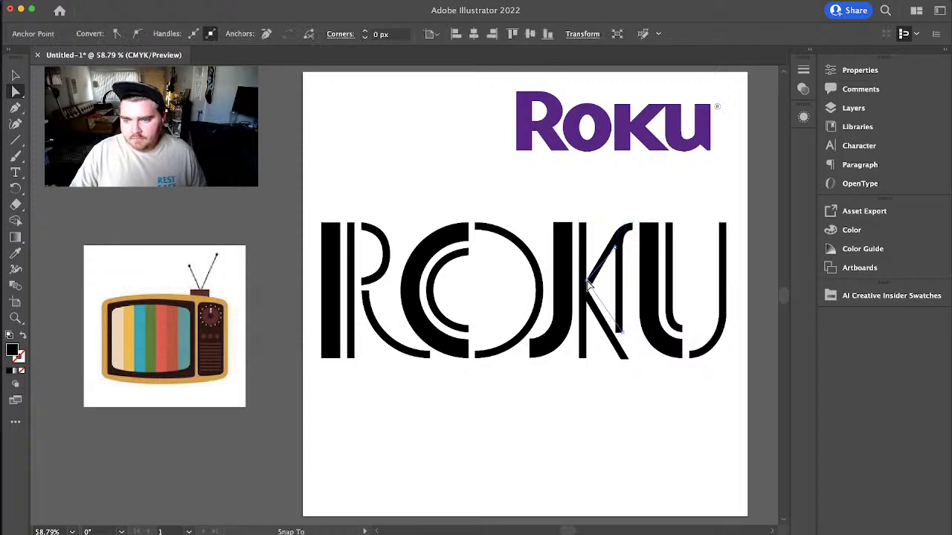
{"action": "left_click_drag", "start_coordinate": [620, 251], "coordinate": [623, 227]}
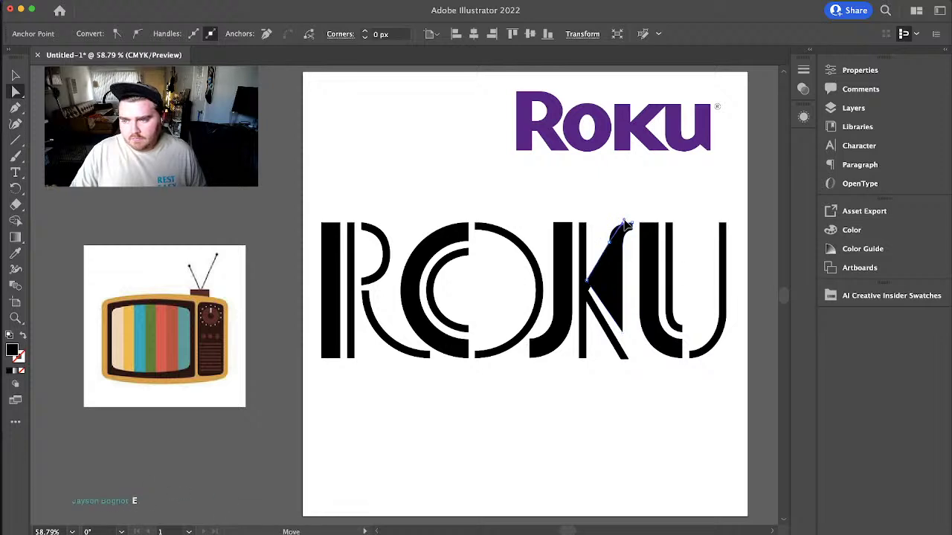
{"action": "left_click", "coordinate": [684, 206]}
{"action": "left_click_drag", "start_coordinate": [681, 210], "coordinate": [624, 288]}
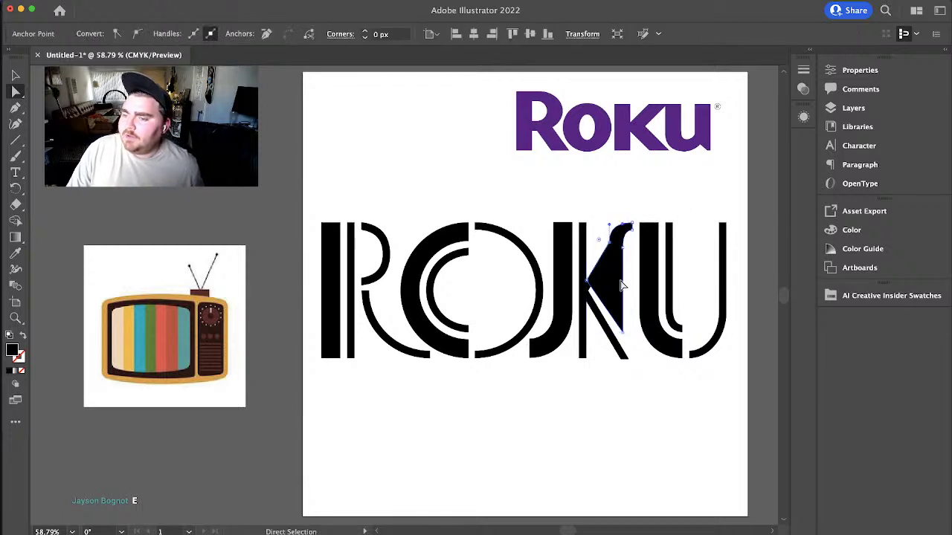
{"action": "left_click", "coordinate": [624, 287]}
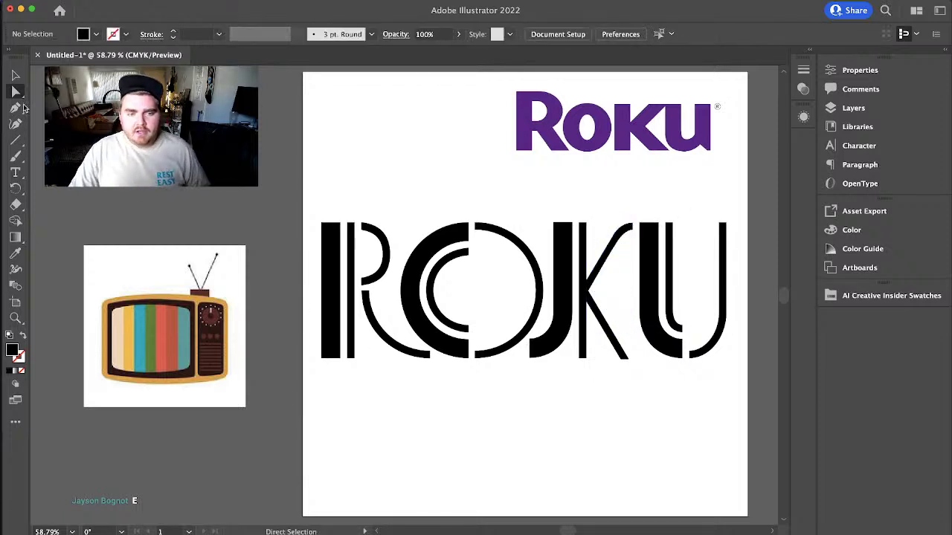
{"action": "left_click", "coordinate": [16, 75]}
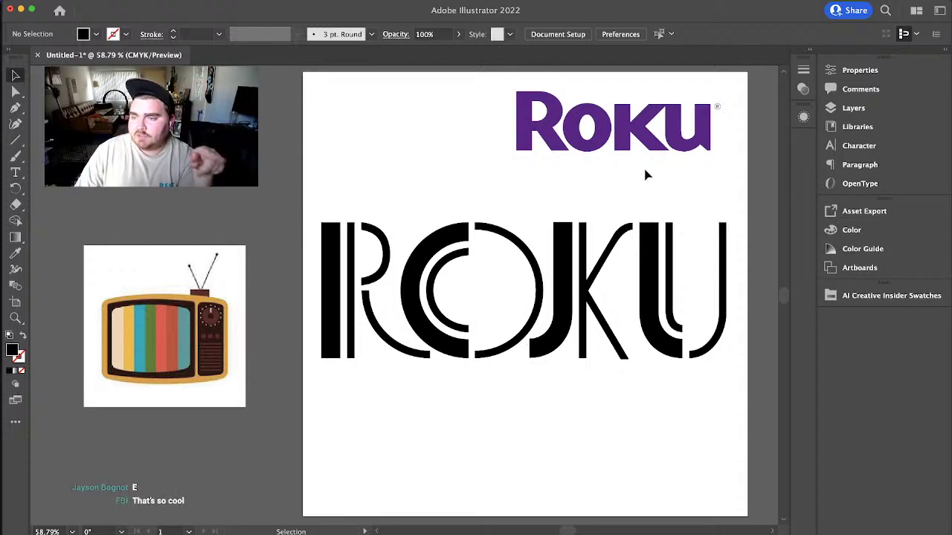
- Select the R's stem and bowl together with its curved leg
{"action": "left_click", "coordinate": [728, 339]}
{"action": "left_click", "coordinate": [557, 446]}
{"action": "left_click", "coordinate": [333, 254]}
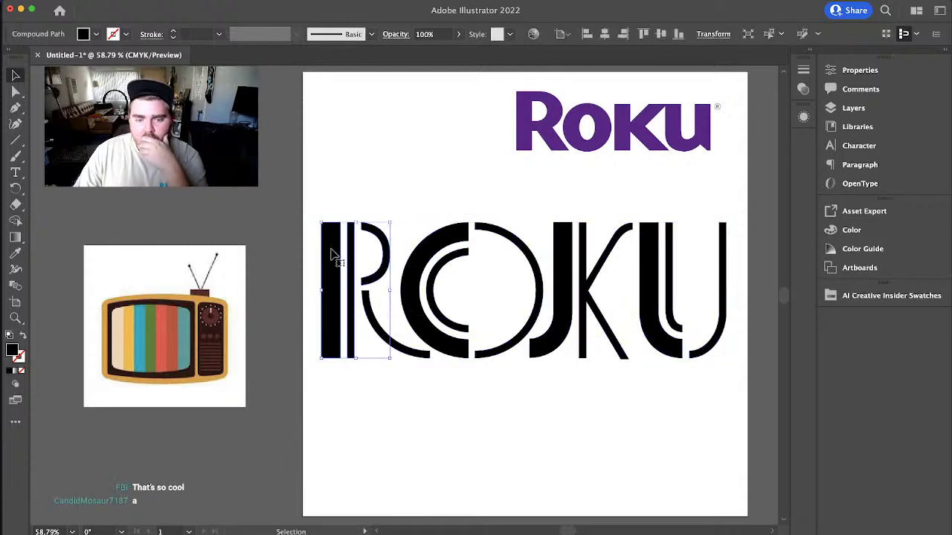
{"action": "left_click", "coordinate": [401, 356], "text": "shift"}
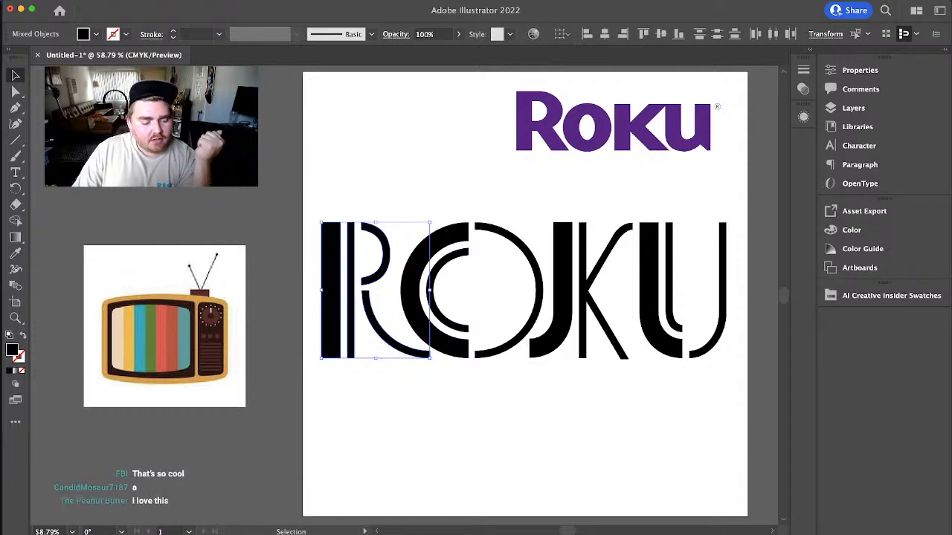
- Switch to Chrome, search for "old tv rainbow screen" in a new tab and open the Rainbow Screen picture in the image results
{"action": "key", "text": "super+Tab"}
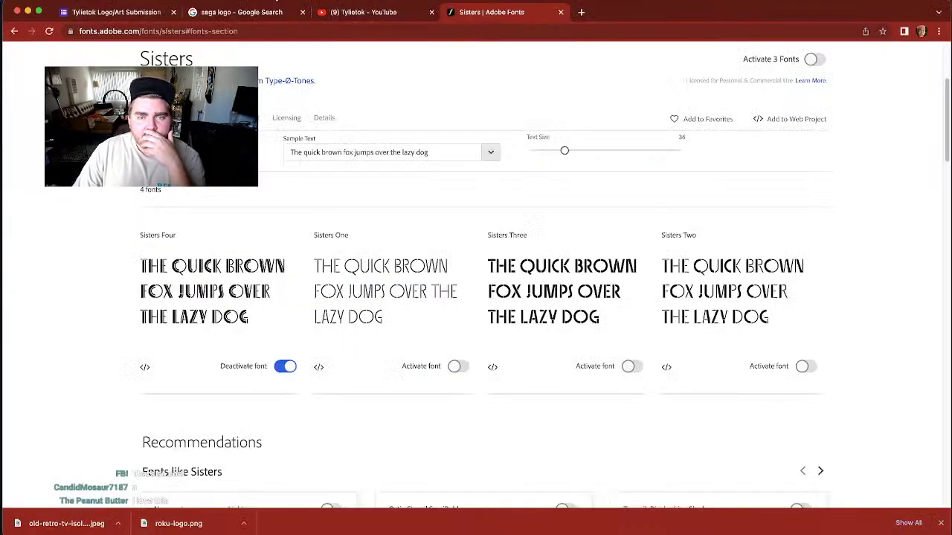
{"action": "left_click", "coordinate": [582, 12]}
{"action": "type", "text": "ol"}
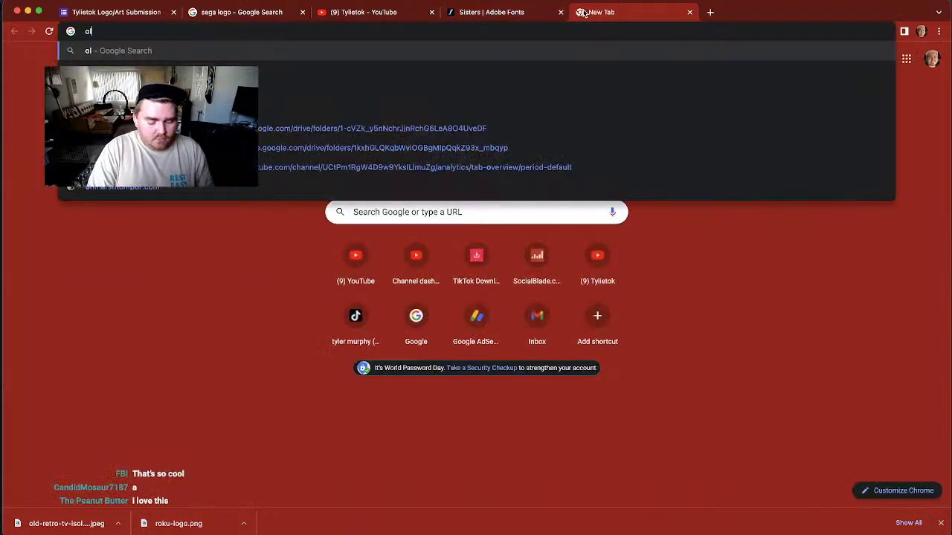
{"action": "type", "text": "d tv rainbow"}
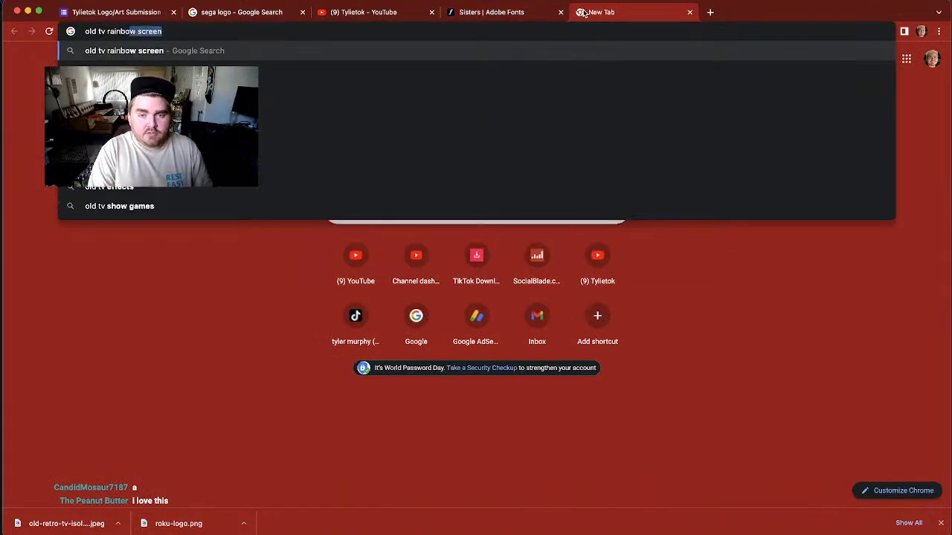
{"action": "key", "text": "Return"}
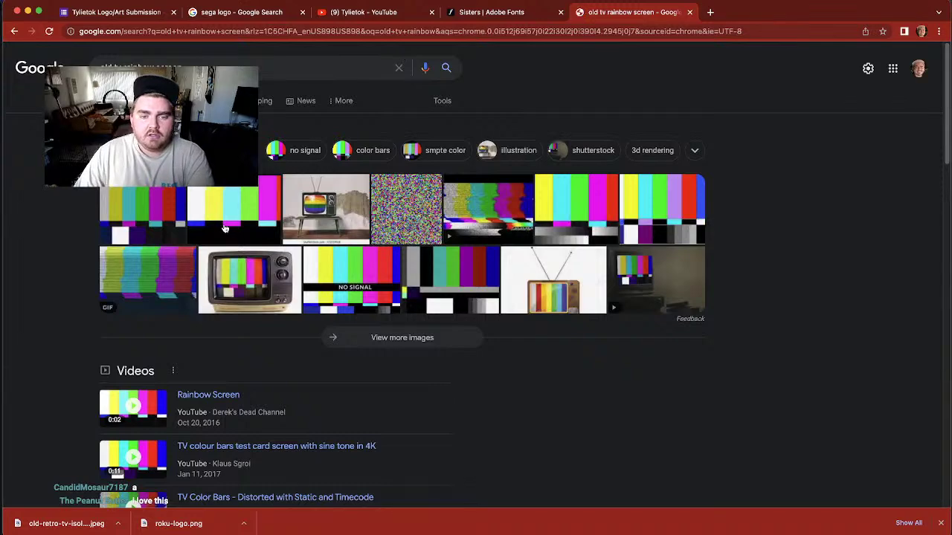
{"action": "left_click", "coordinate": [227, 227]}
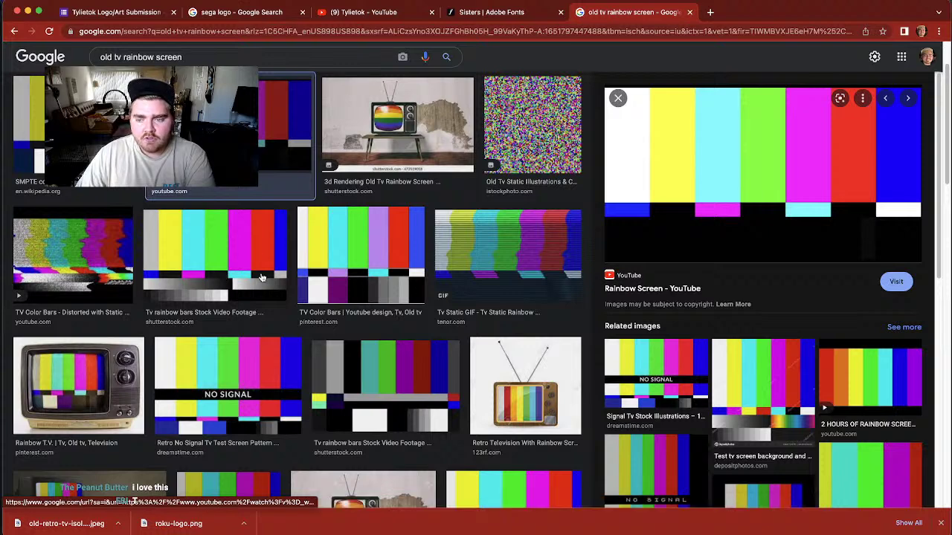
- Browse the color-bar pictures and try to save the related SoundCloud test pattern image
{"action": "scroll", "coordinate": [261, 277], "scroll_direction": "down", "scroll_amount": 3}
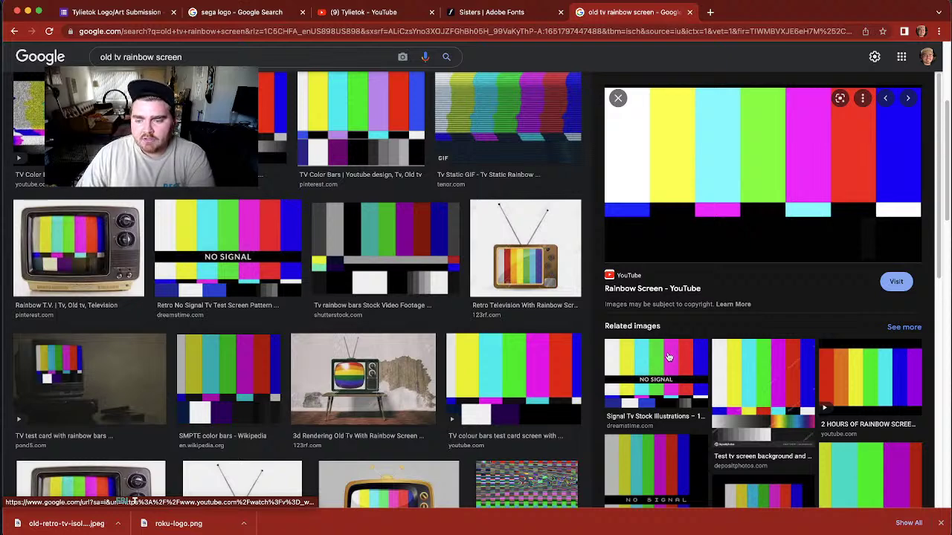
{"action": "scroll", "coordinate": [668, 358], "scroll_direction": "down", "scroll_amount": 2}
{"action": "scroll", "coordinate": [443, 395], "scroll_direction": "down", "scroll_amount": 5}
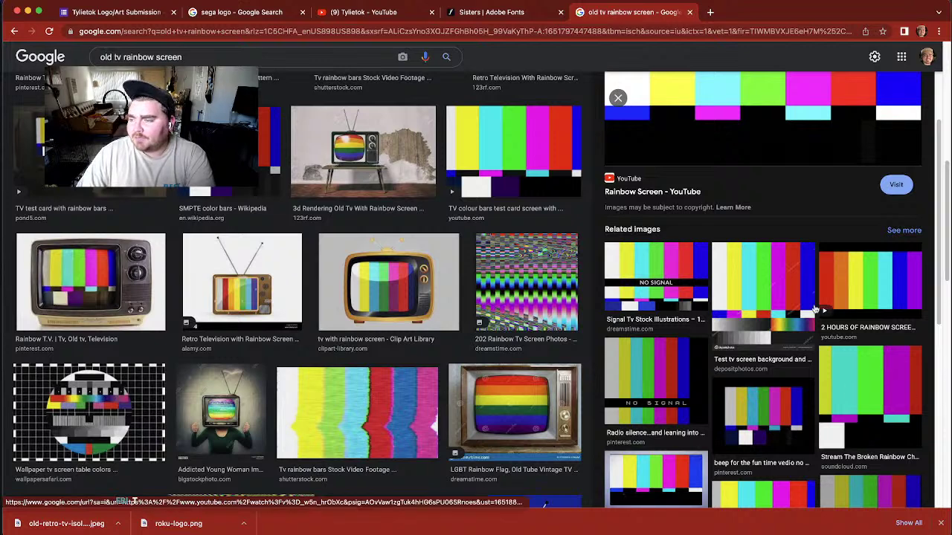
{"action": "left_click", "coordinate": [876, 388]}
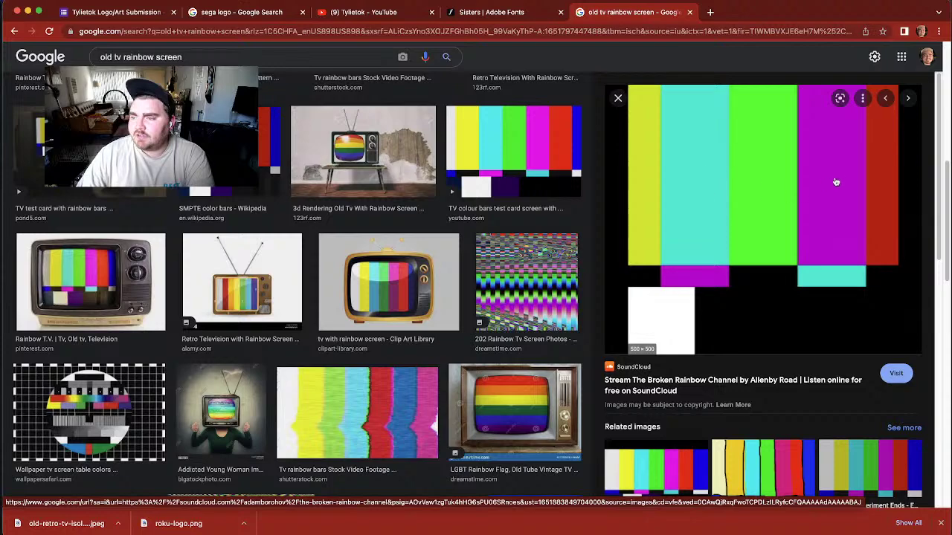
{"action": "right_click", "coordinate": [739, 177]}
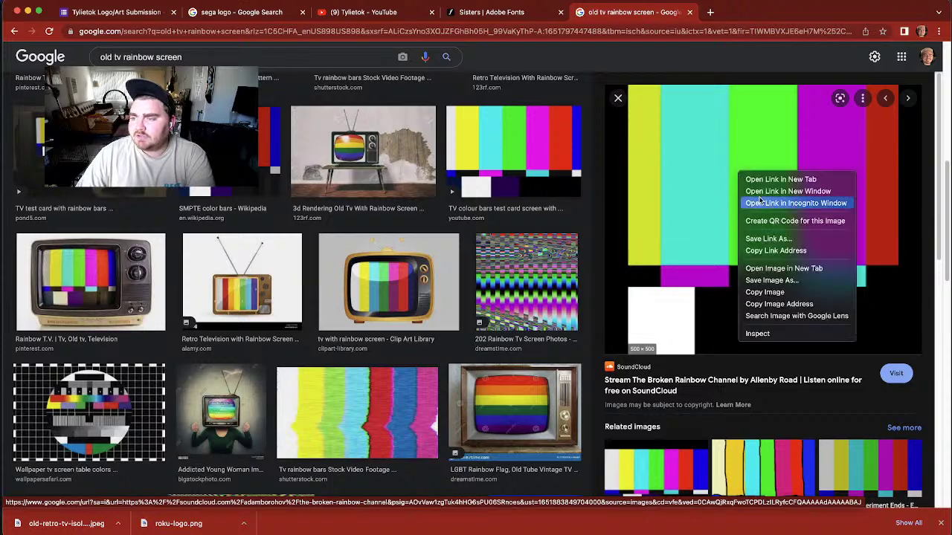
{"action": "left_click", "coordinate": [771, 281]}
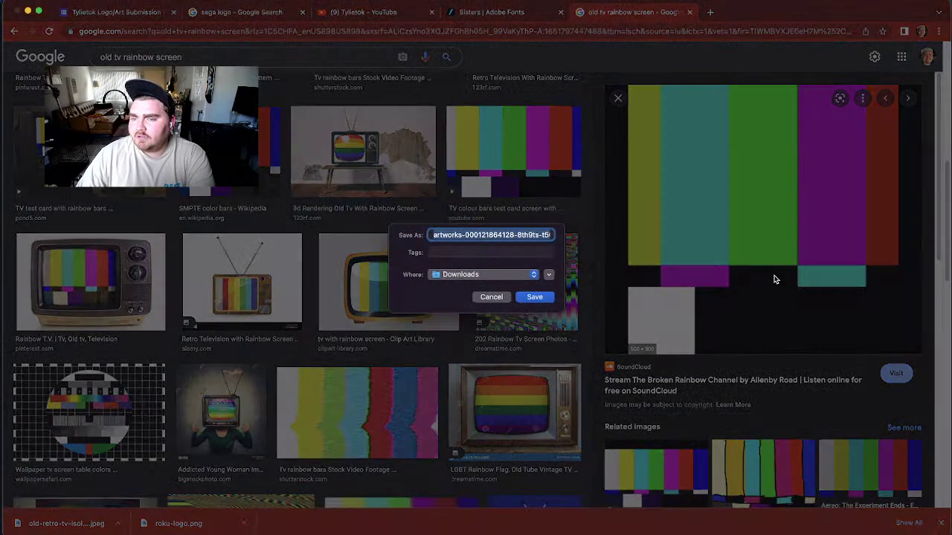
{"action": "left_click", "coordinate": [491, 297]}
- Open the "TV colour bars test card screen" result and save its image as maxresdefault in Downloads
{"action": "right_click", "coordinate": [524, 135]}
{"action": "left_click", "coordinate": [505, 145]}
{"action": "left_click", "coordinate": [505, 145]}
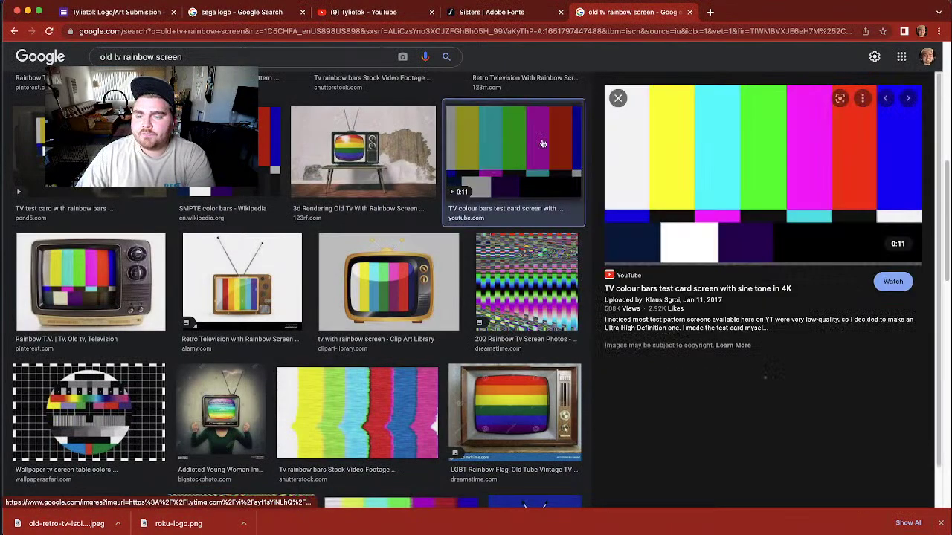
{"action": "right_click", "coordinate": [725, 163]}
{"action": "left_click", "coordinate": [757, 269]}
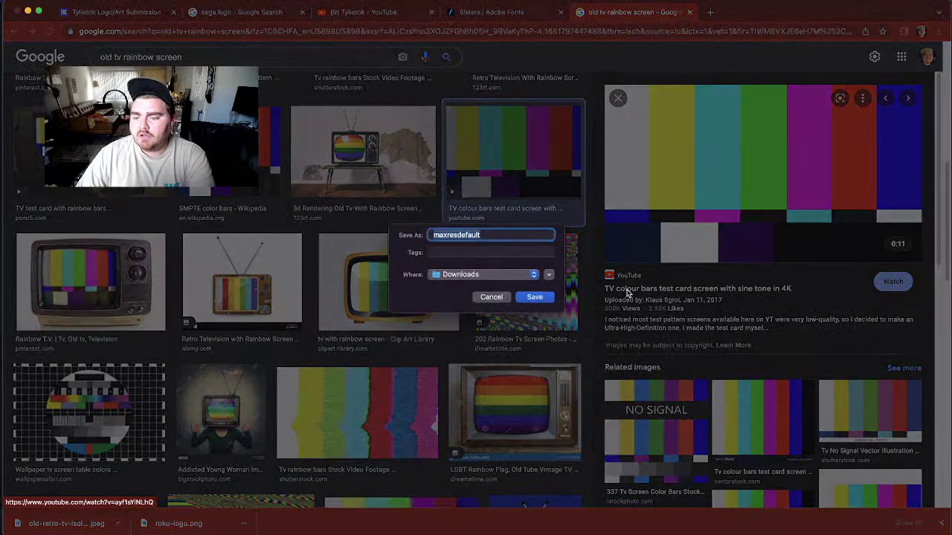
{"action": "left_click", "coordinate": [525, 299]}
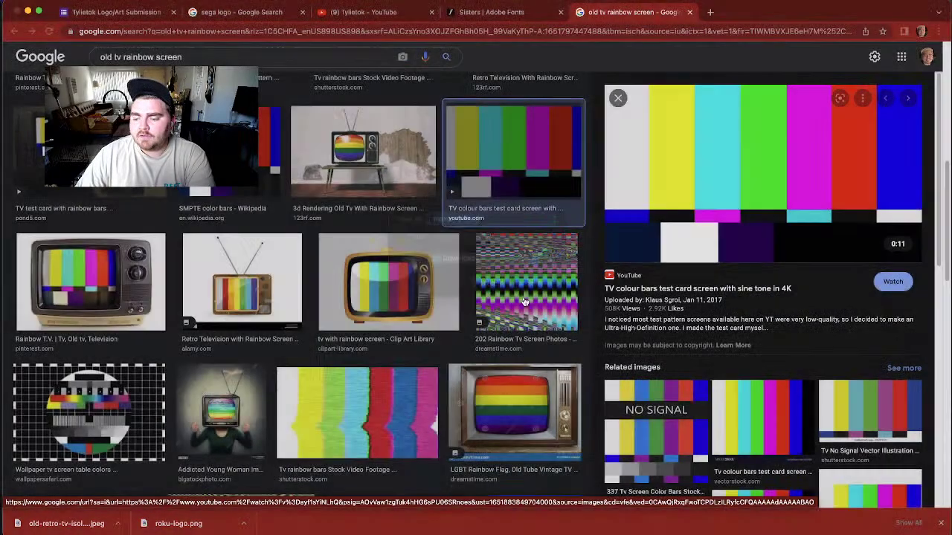
- Return to Illustrator, bring in the downloaded color-bars image and scale it down beside the artboard, over the TV reference
{"action": "key", "text": "super+Tab"}
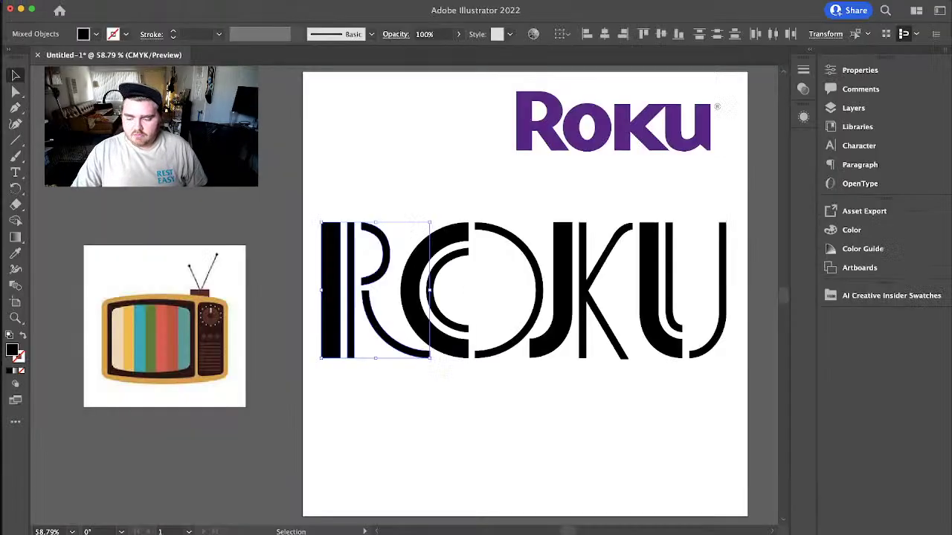
{"action": "left_click", "coordinate": [768, 534]}
{"action": "left_click_drag", "start_coordinate": [339, 160], "coordinate": [212, 260]}
{"action": "left_click_drag", "start_coordinate": [470, 256], "coordinate": [240, 290]}
{"action": "left_click_drag", "start_coordinate": [183, 281], "coordinate": [217, 284]}
{"action": "left_click", "coordinate": [220, 179]}
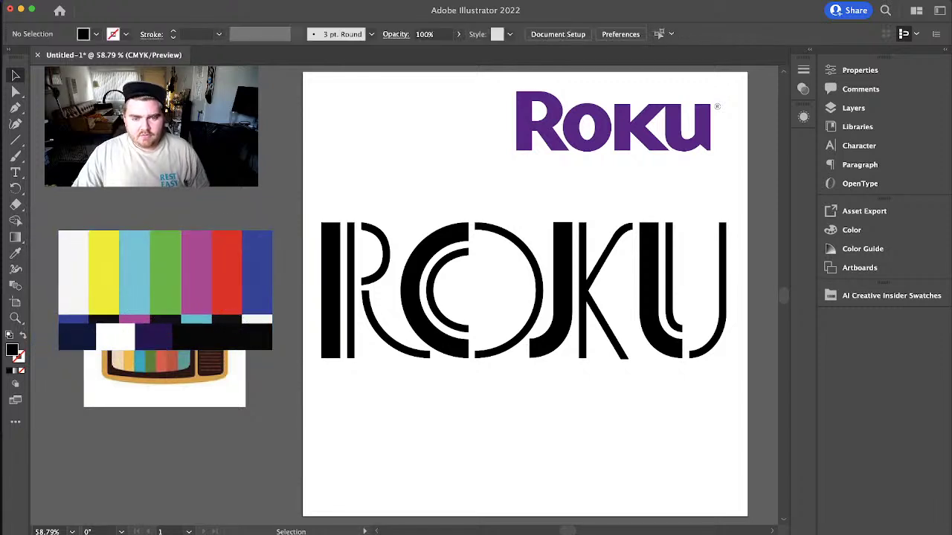
- Fill all parts of the R with the yellow sampled from the color-bars image
{"action": "left_click", "coordinate": [340, 288]}
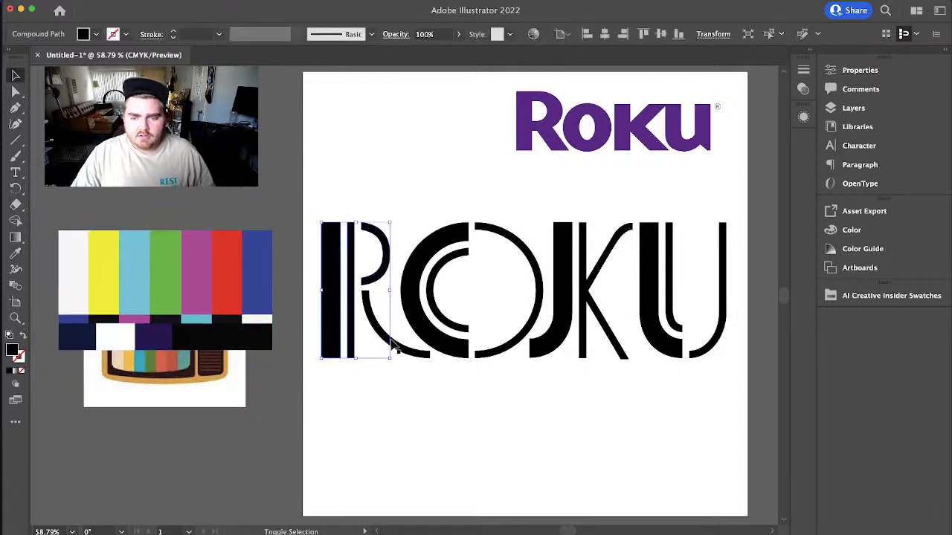
{"action": "left_click", "coordinate": [400, 349], "text": "shift"}
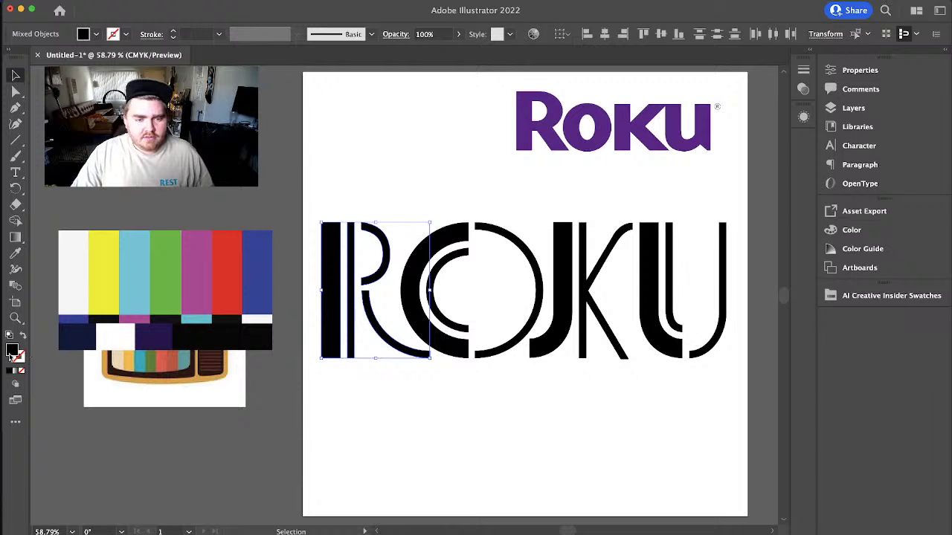
{"action": "left_click", "coordinate": [15, 253]}
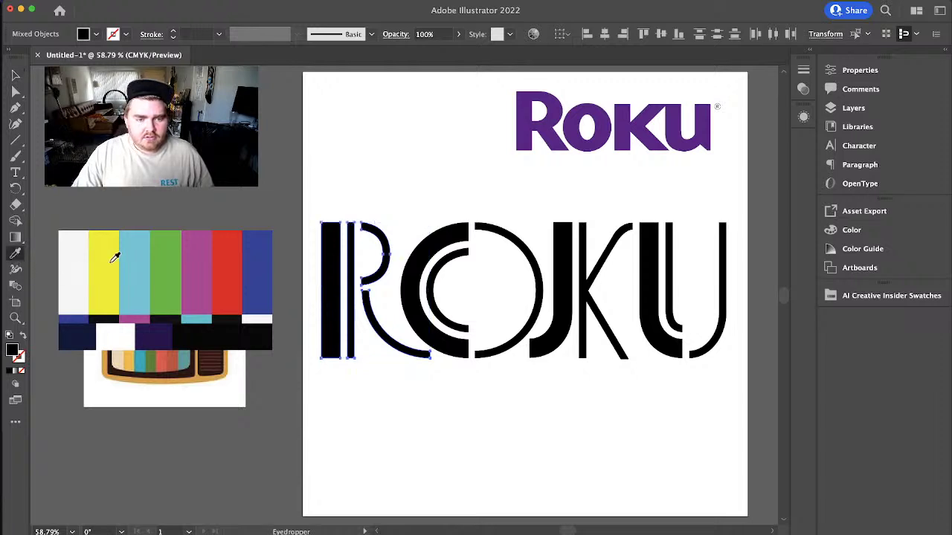
{"action": "left_click", "coordinate": [109, 260]}
{"action": "left_click", "coordinate": [15, 76]}
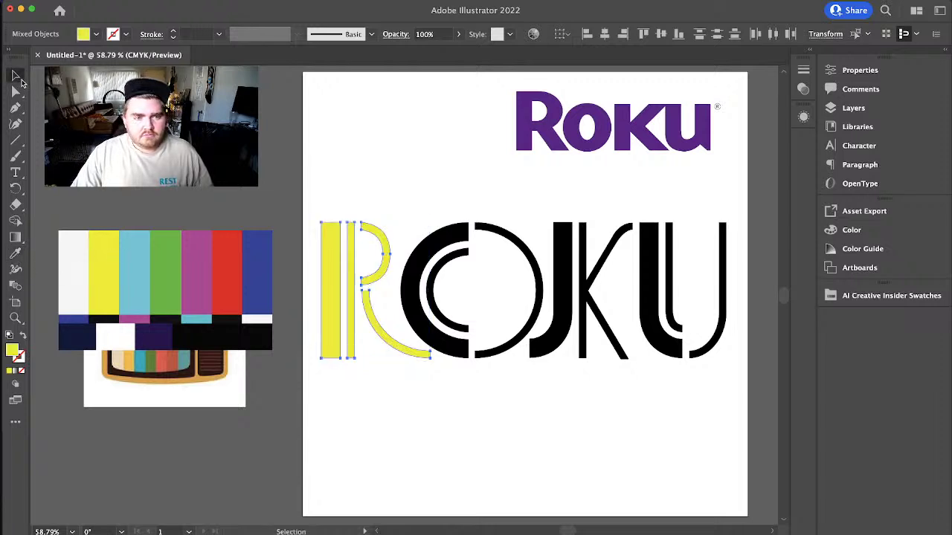
{"action": "left_click", "coordinate": [524, 411]}
- Fill the whole O with the light blue sampled from the color-bars image
{"action": "left_click", "coordinate": [418, 256]}
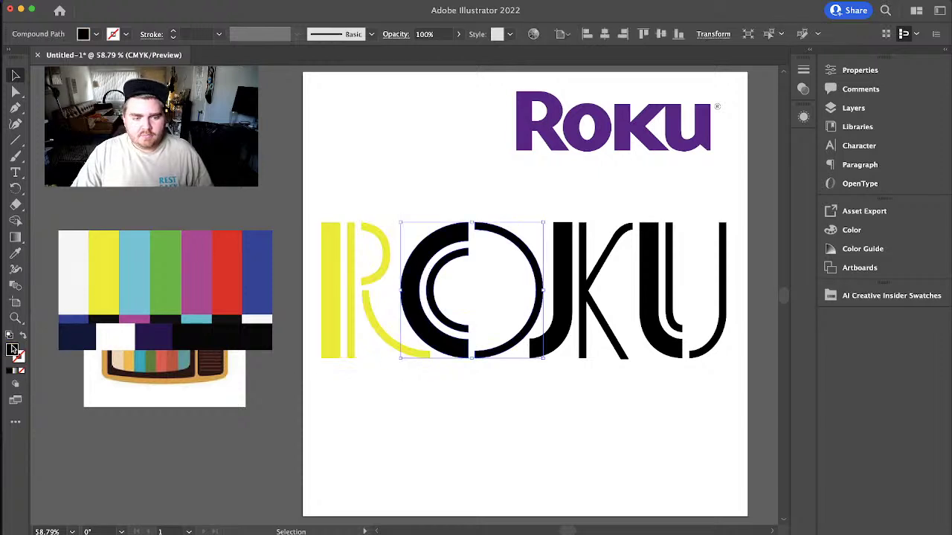
{"action": "left_click", "coordinate": [16, 254]}
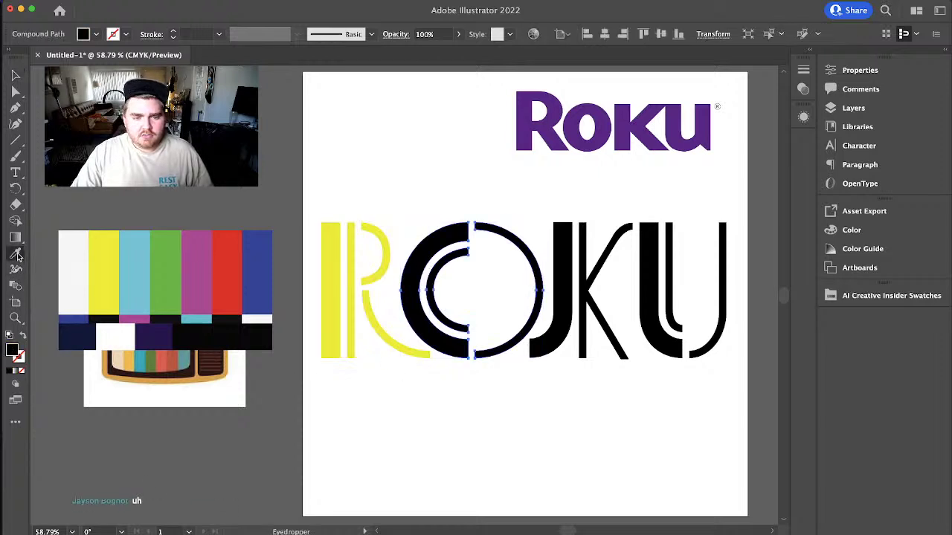
{"action": "left_click", "coordinate": [145, 254]}
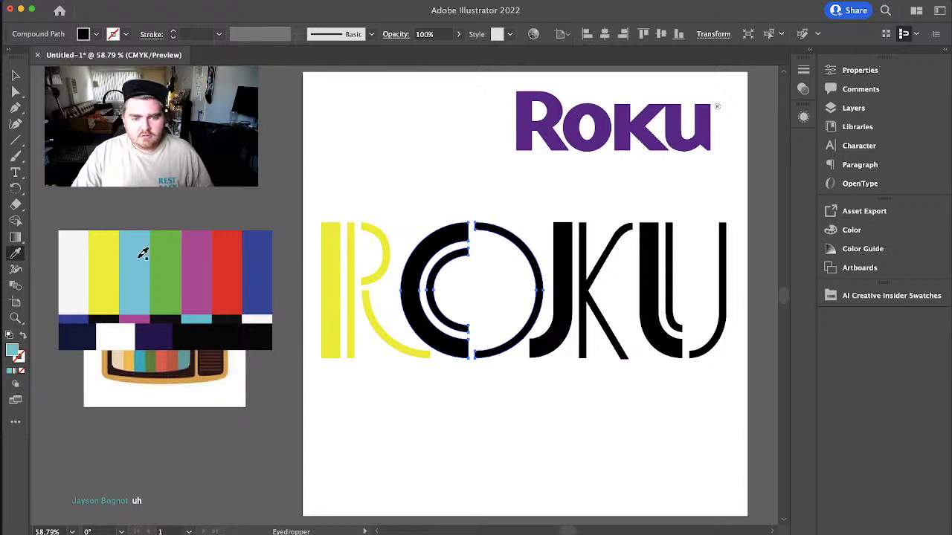
{"action": "left_click", "coordinate": [16, 74]}
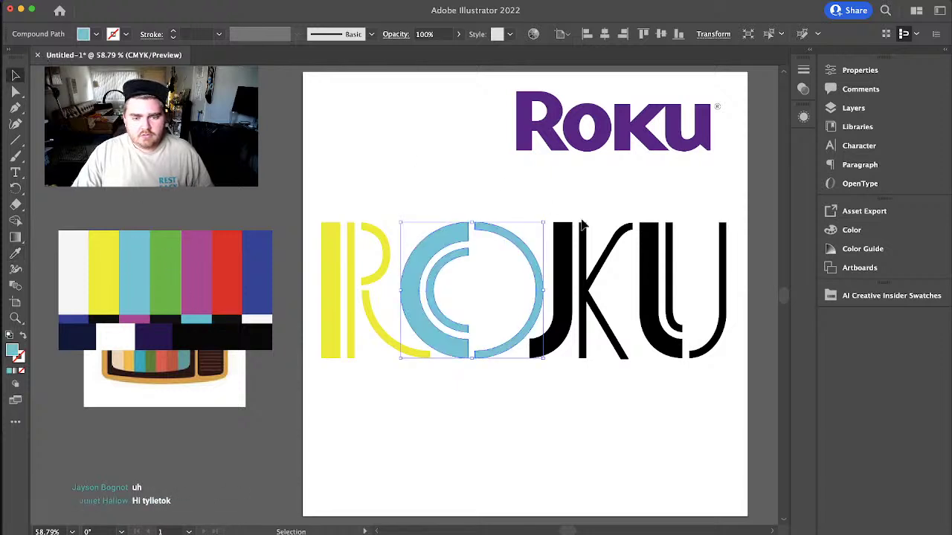
- Fill both parts of the K with the green sampled from the color-bars image
{"action": "left_click", "coordinate": [568, 266]}
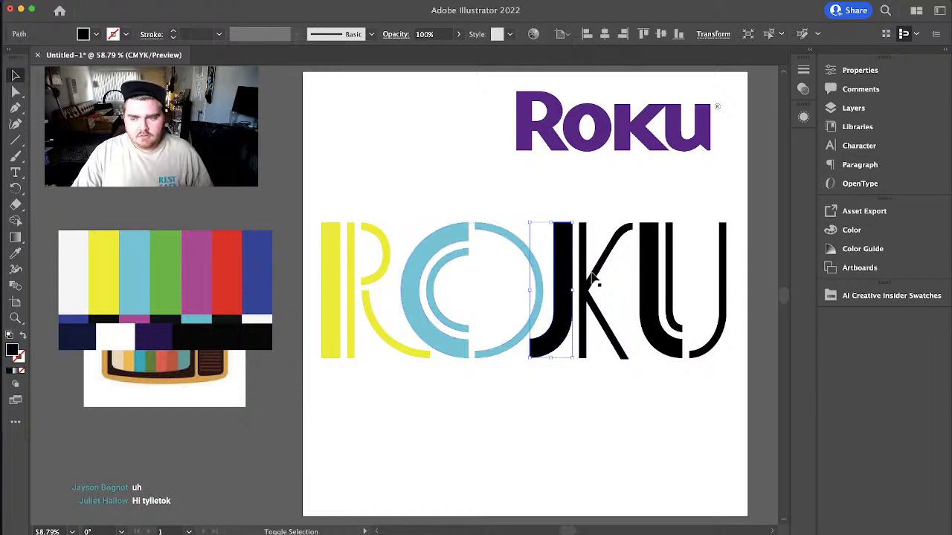
{"action": "left_click", "coordinate": [593, 277], "text": "shift"}
{"action": "left_click", "coordinate": [15, 253]}
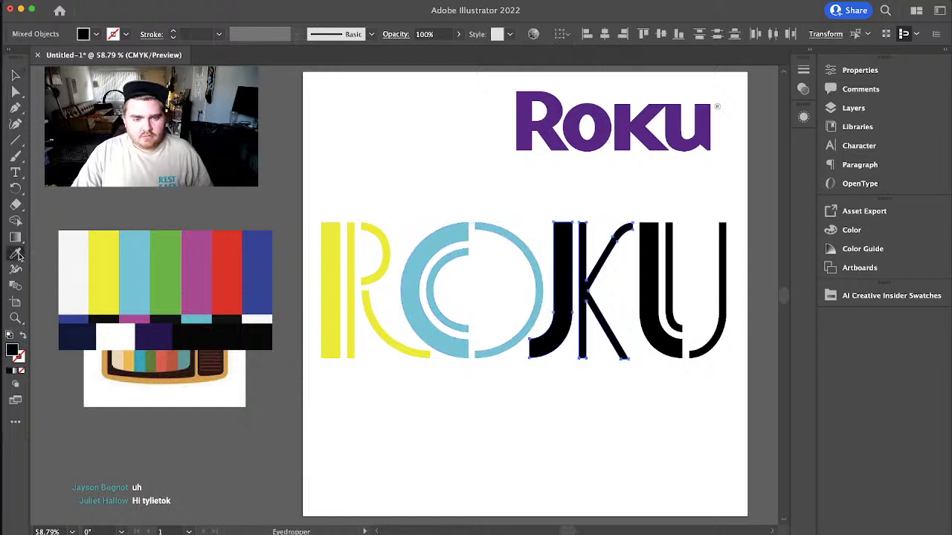
{"action": "left_click", "coordinate": [179, 256]}
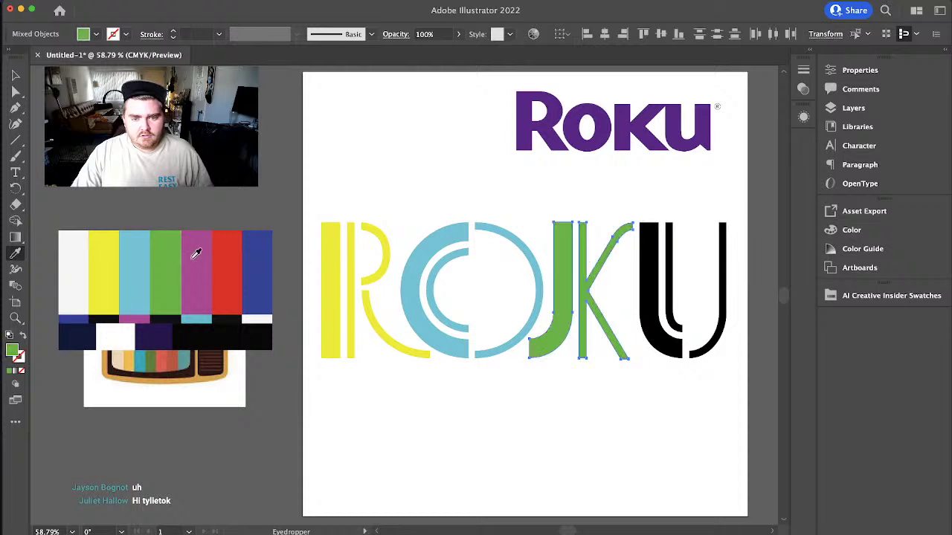
{"action": "left_click", "coordinate": [16, 75]}
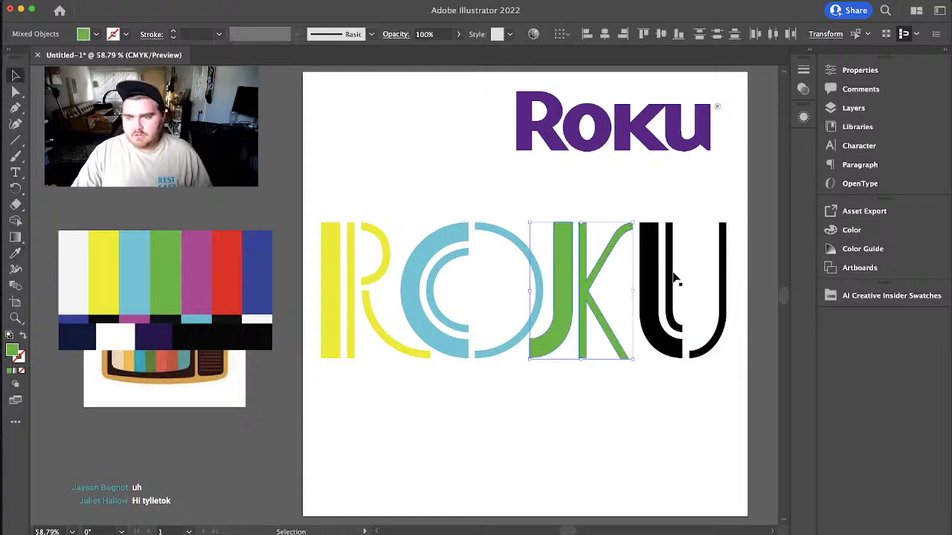
- Fill the whole U with the red sampled from the color-bars image, and deselect it
{"action": "left_click", "coordinate": [661, 286]}
{"action": "left_click", "coordinate": [15, 253]}
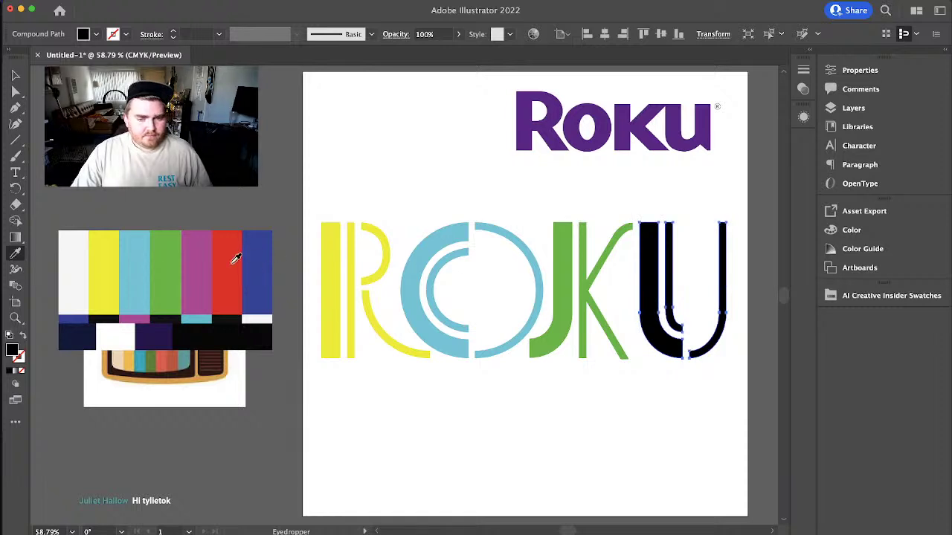
{"action": "left_click", "coordinate": [235, 258]}
{"action": "left_click", "coordinate": [15, 75]}
{"action": "left_click", "coordinate": [675, 410]}
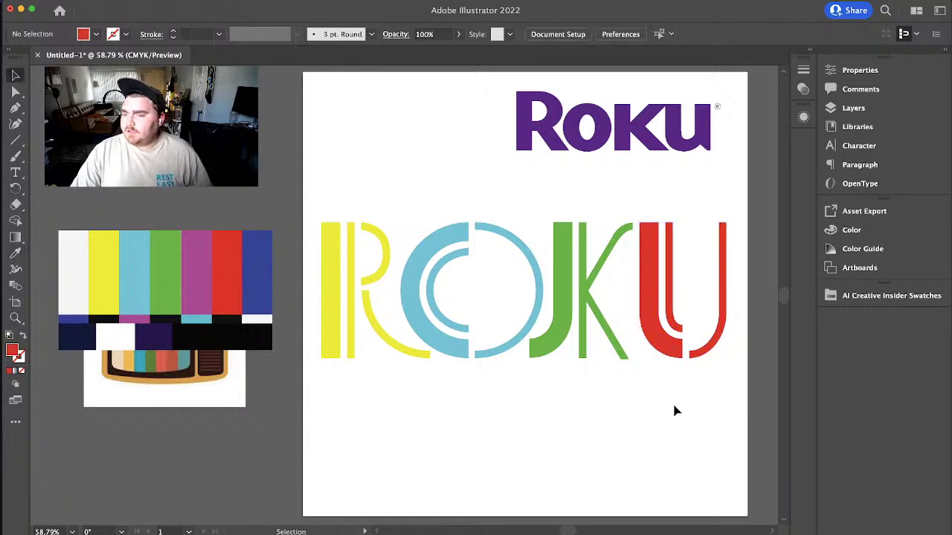
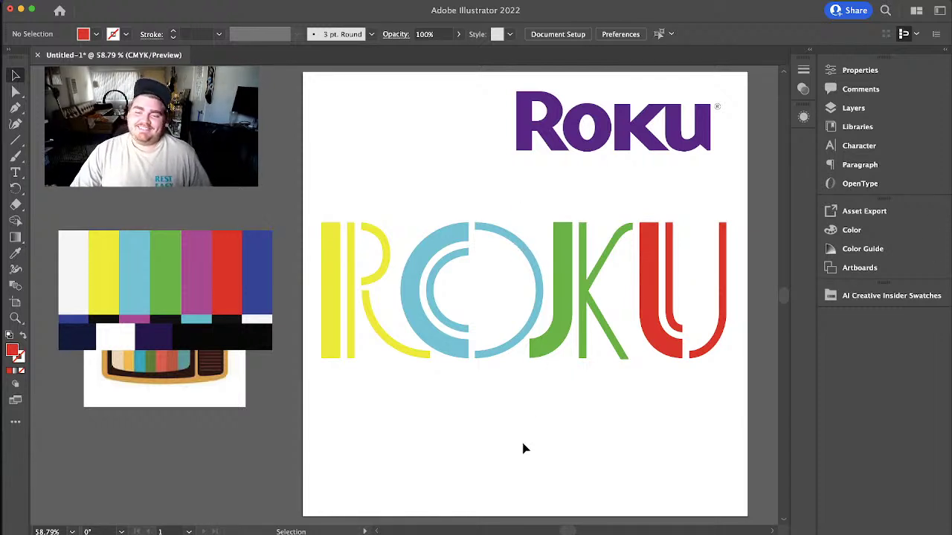
{"action": "double_click", "coordinate": [385, 274]}
{"action": "left_click", "coordinate": [386, 272]}
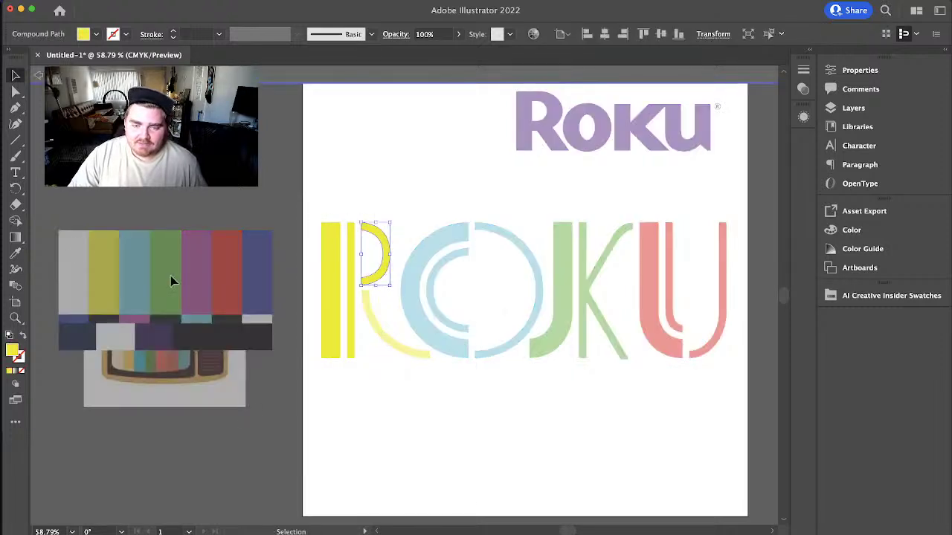
{"action": "double_click", "coordinate": [137, 190]}
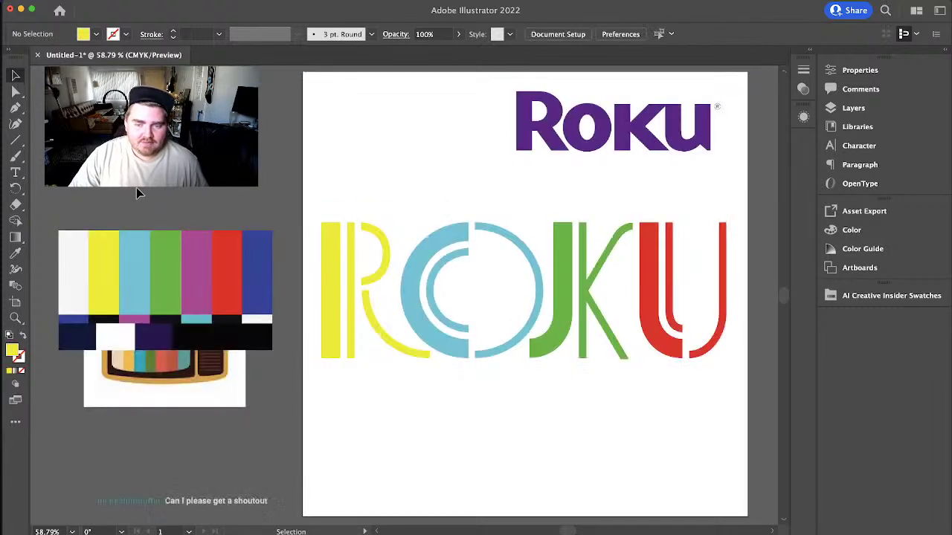
{"action": "left_click", "coordinate": [356, 279]}
{"action": "right_click", "coordinate": [356, 278]}
{"action": "left_click", "coordinate": [334, 399]}
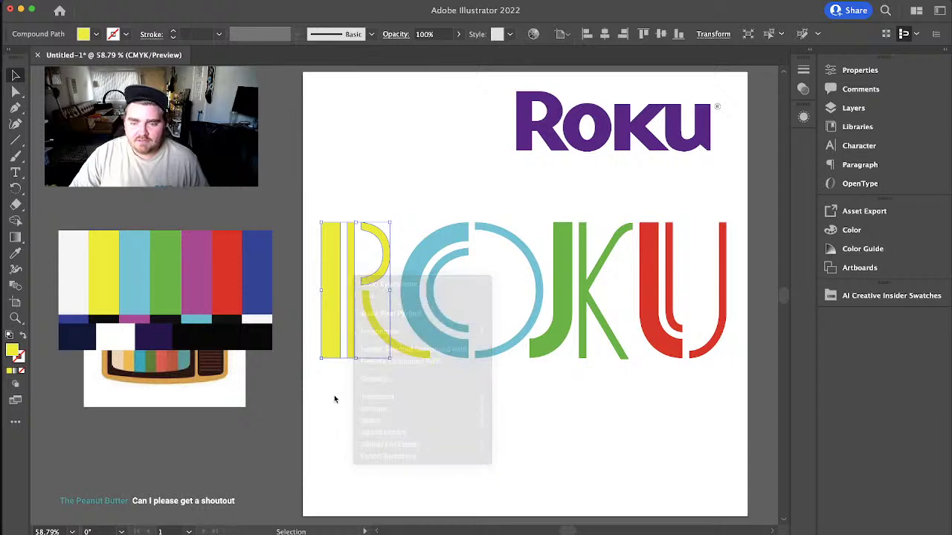
- Undo the color fills of the U, K and O, returning all three letters to black
{"action": "key", "text": "super+z"}
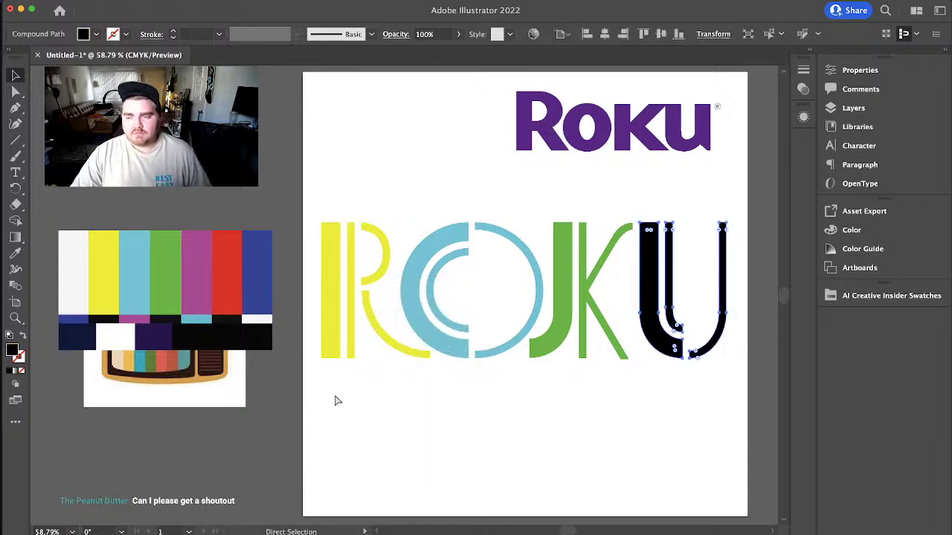
{"action": "key", "text": "super+z"}
{"action": "key", "text": "super+z"}
{"action": "key", "text": "super+z"}
{"action": "left_click", "coordinate": [418, 400]}
- Fill only the curved leg of the R with the light blue sampled from the color-bars image
{"action": "left_click", "coordinate": [380, 334]}
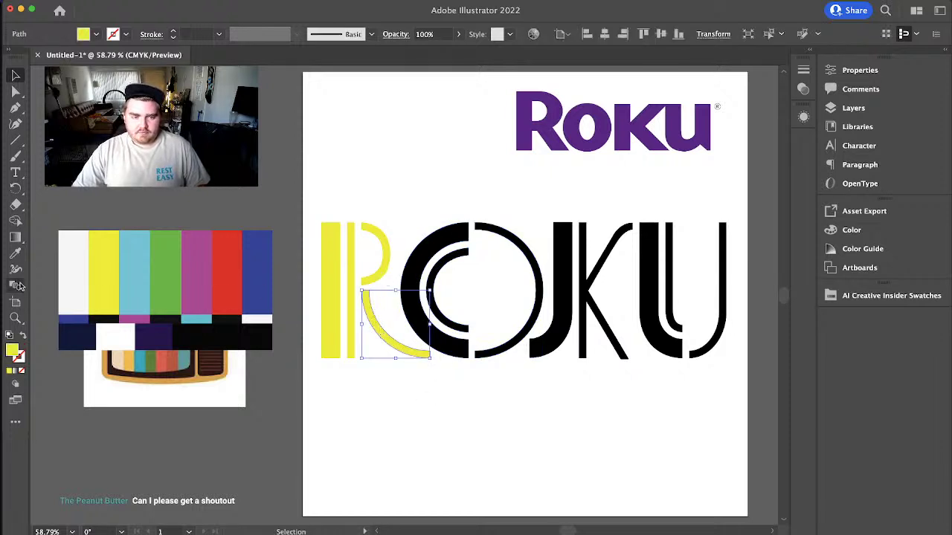
{"action": "left_click", "coordinate": [15, 253]}
{"action": "left_click", "coordinate": [134, 250]}
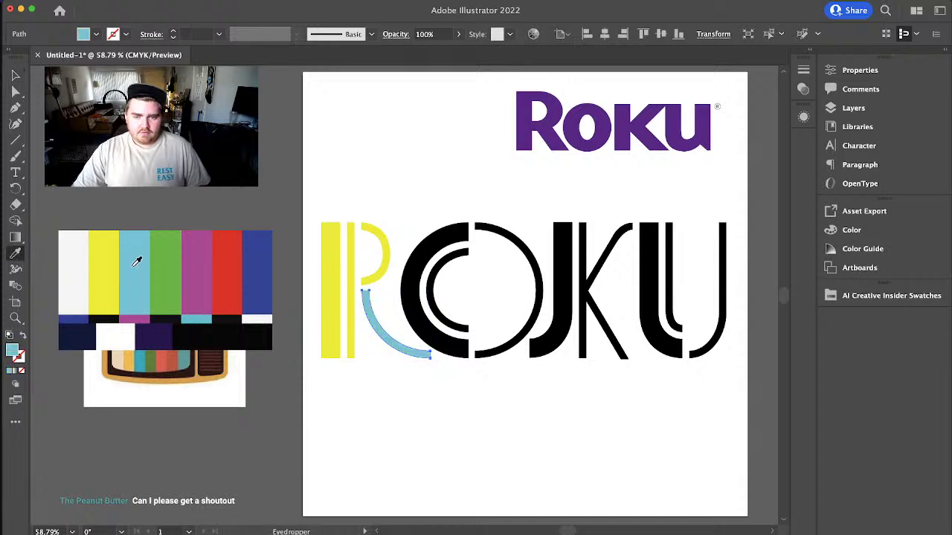
{"action": "key", "text": "v"}
- Isolate the R's bowl, try to fill it with the leg's light blue, and undo the fill
{"action": "left_click", "coordinate": [386, 251]}
{"action": "double_click", "coordinate": [386, 252]}
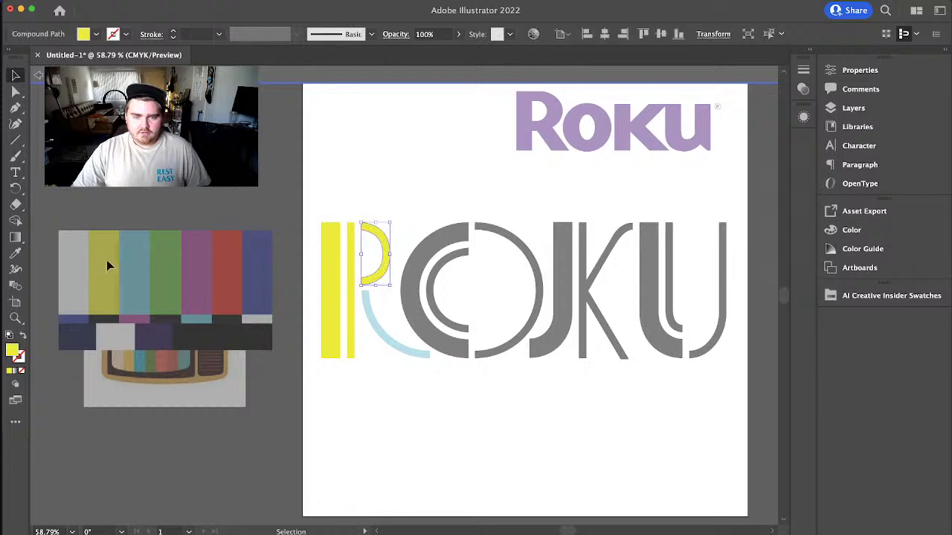
{"action": "left_click", "coordinate": [15, 253]}
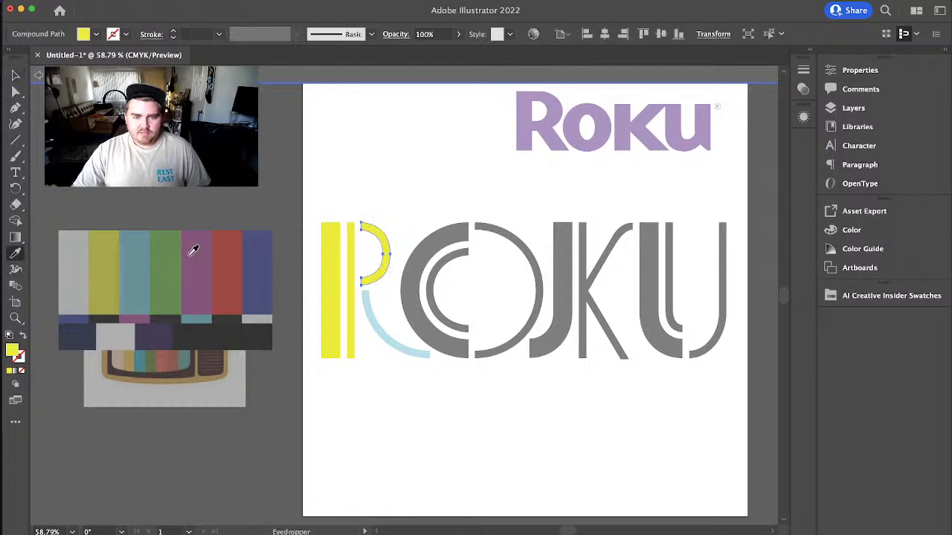
{"action": "left_click", "coordinate": [372, 313]}
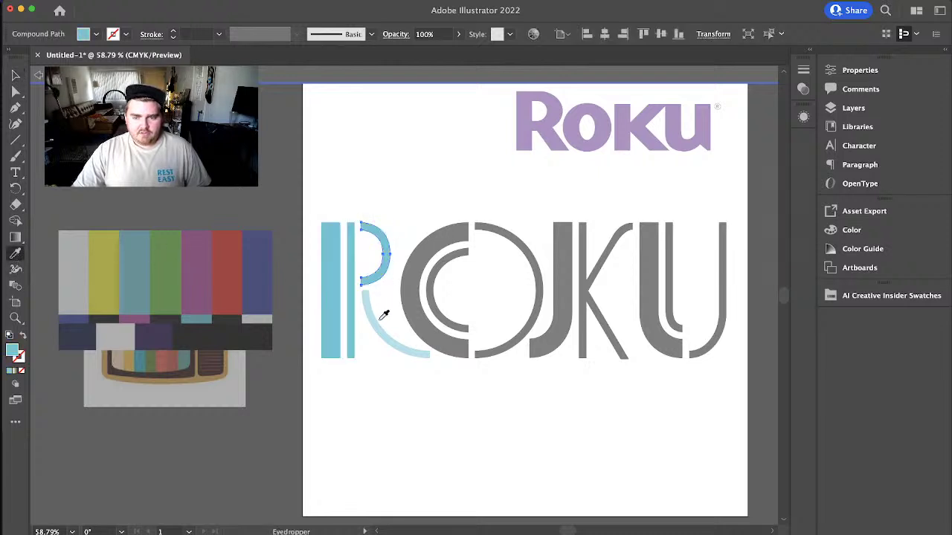
{"action": "key", "text": "super+z"}
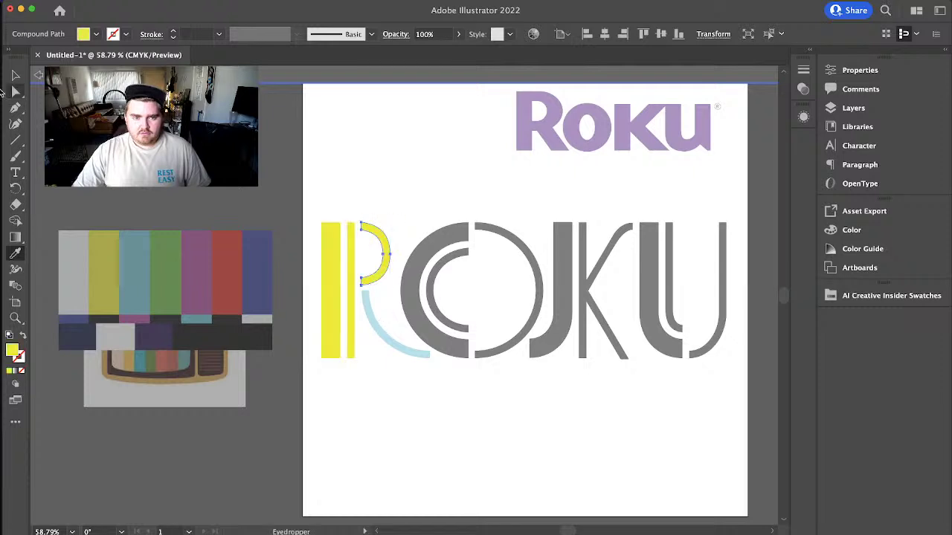
- Try to fill the isolated R bowl with light blue from the color-bars image, and leave isolation mode
{"action": "left_click", "coordinate": [15, 76]}
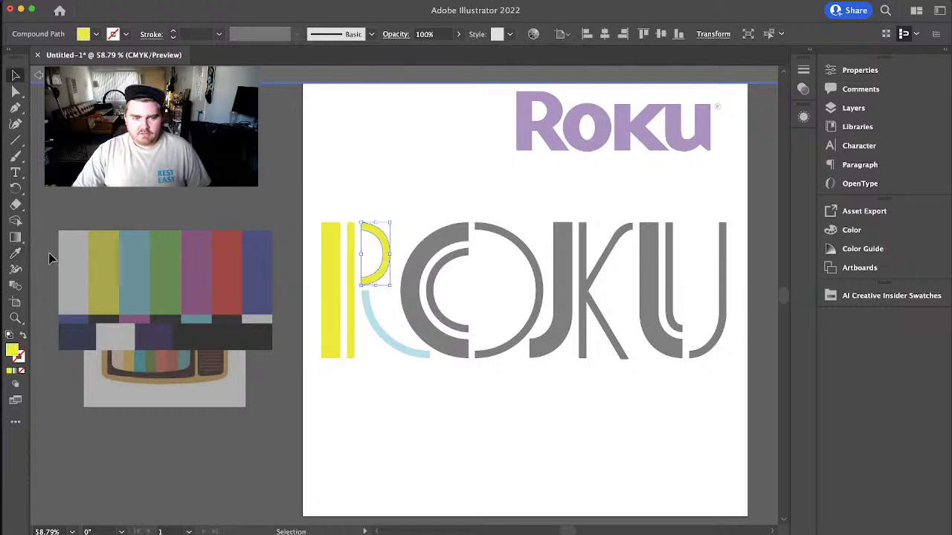
{"action": "left_click", "coordinate": [15, 253]}
{"action": "left_click", "coordinate": [143, 265]}
{"action": "key", "text": "super+z"}
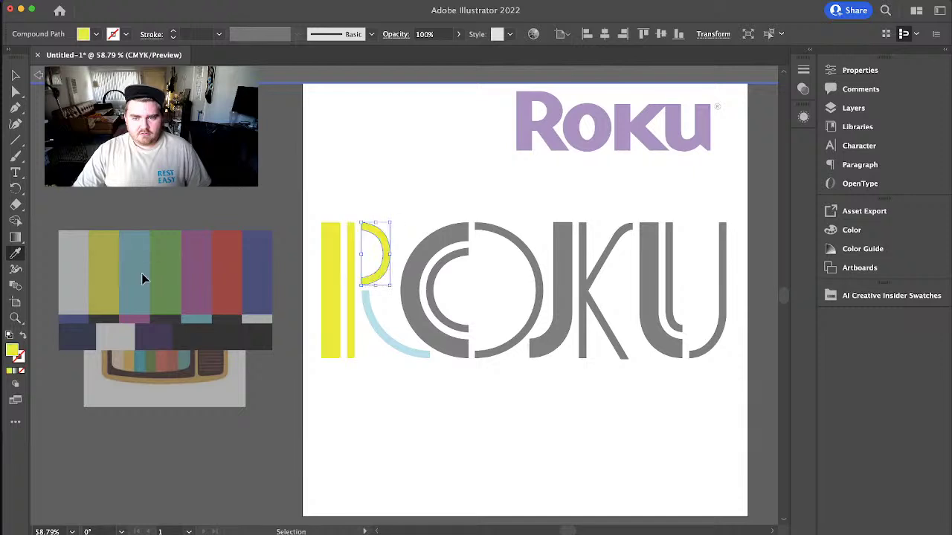
{"action": "key", "text": "v"}
{"action": "key", "text": "Escape"}
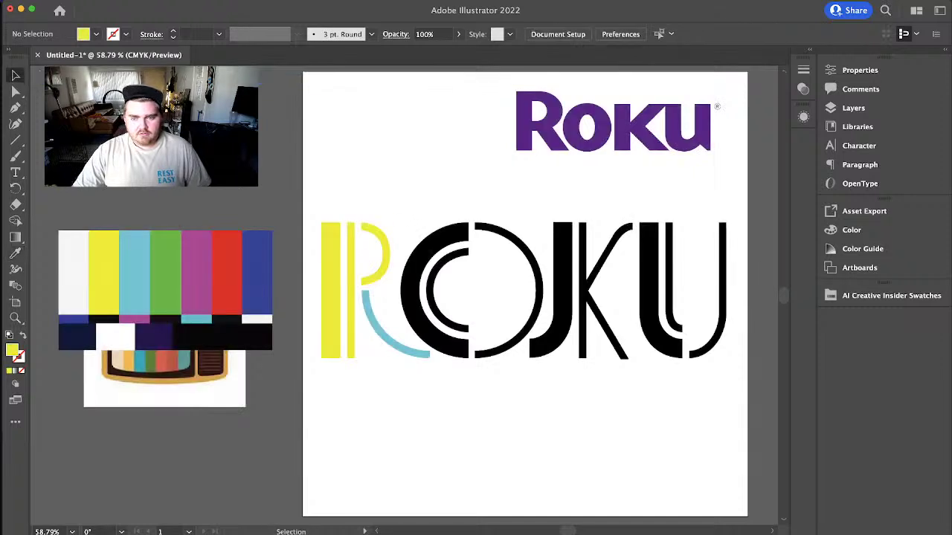
{"action": "double_click", "coordinate": [534, 330]}
{"action": "left_click", "coordinate": [536, 328]}
{"action": "key", "text": "a"}
{"action": "key", "text": "v"}
{"action": "key", "text": "Escape"}
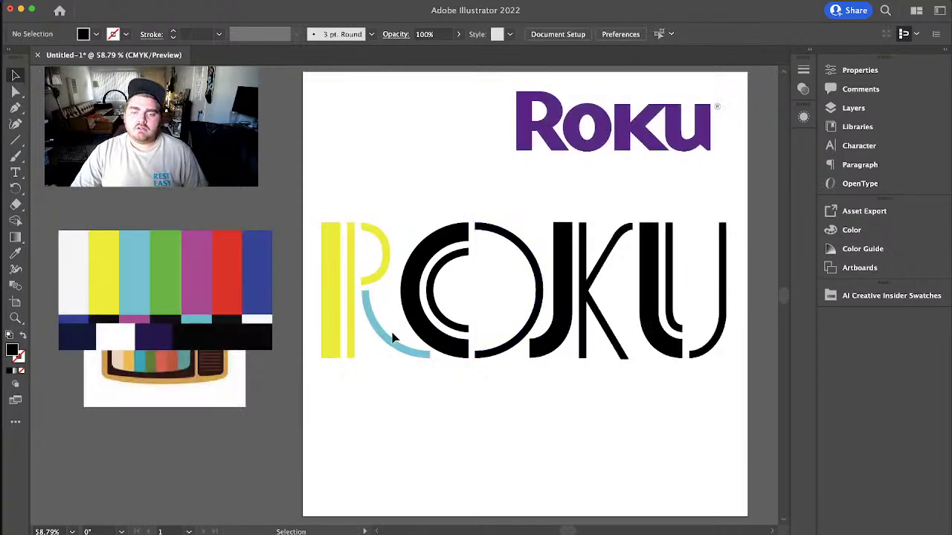
- Separate the R's bowl from its compound path by cutting it in isolation mode and pasting it back in place
{"action": "left_click", "coordinate": [375, 279]}
{"action": "double_click", "coordinate": [376, 279]}
{"action": "left_click", "coordinate": [376, 276]}
{"action": "key", "text": "Delete"}
{"action": "key", "text": "Escape"}
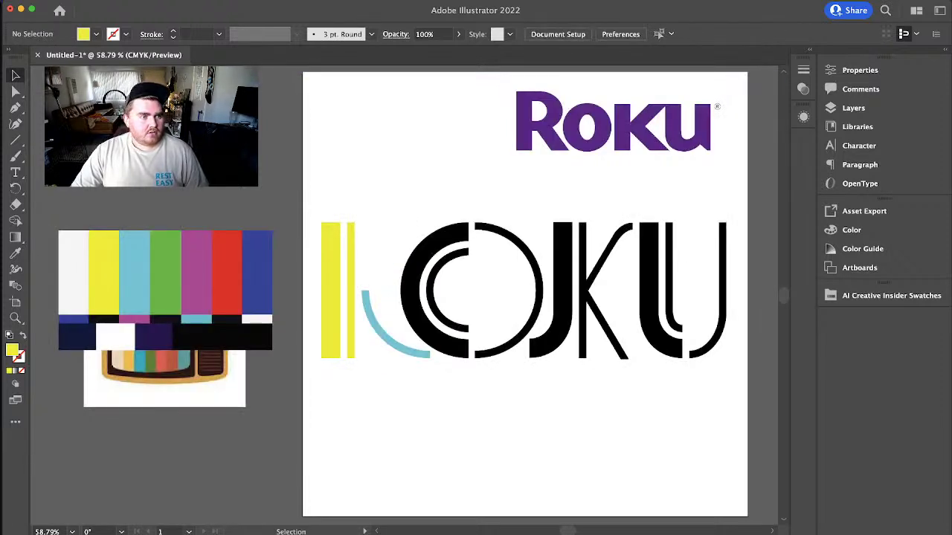
{"action": "key", "text": "ctrl+z"}
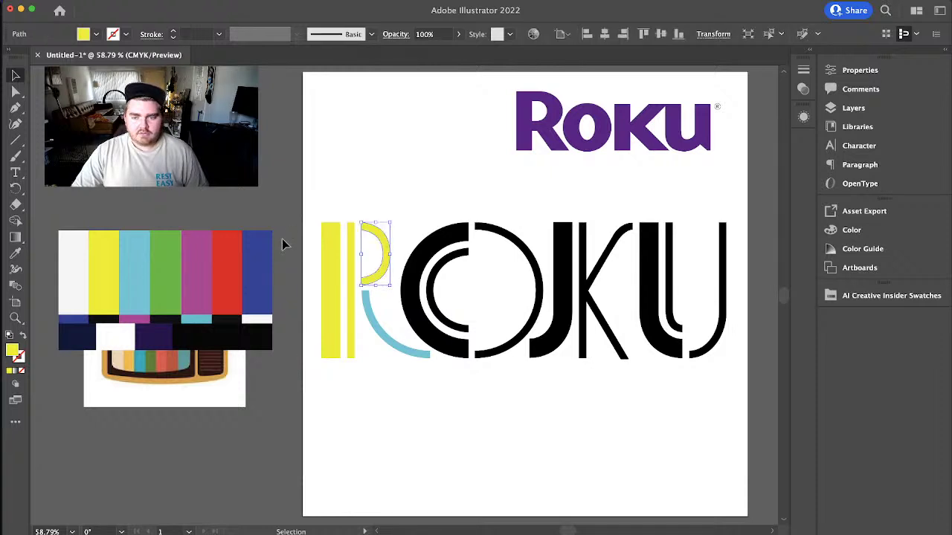
- Fill the separated bowl of the R with the light blue sampled from the leg
{"action": "left_click", "coordinate": [21, 253]}
{"action": "left_click", "coordinate": [377, 312]}
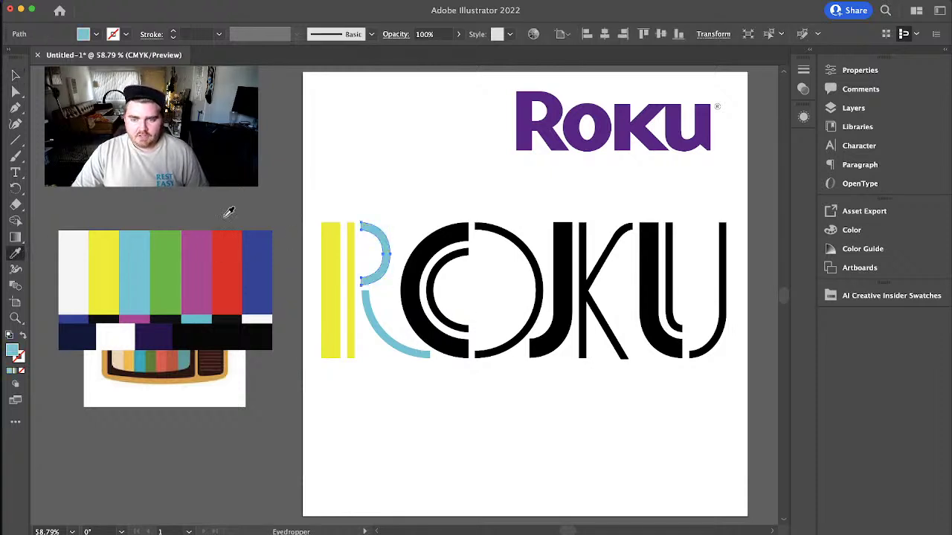
{"action": "left_click", "coordinate": [15, 75]}
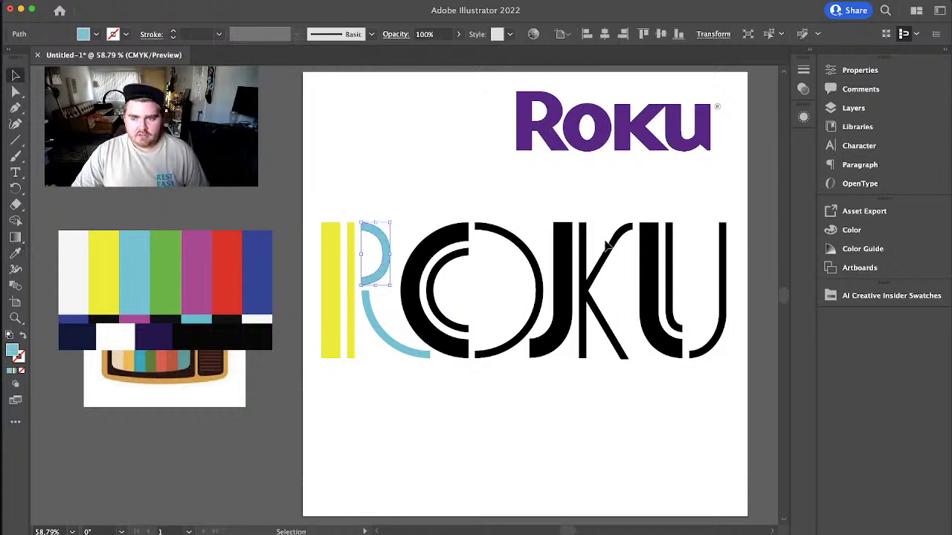
- Separate the thin right half of the O from its compound path by cutting it and pasting it back in place
{"action": "double_click", "coordinate": [541, 278]}
{"action": "left_click", "coordinate": [537, 274]}
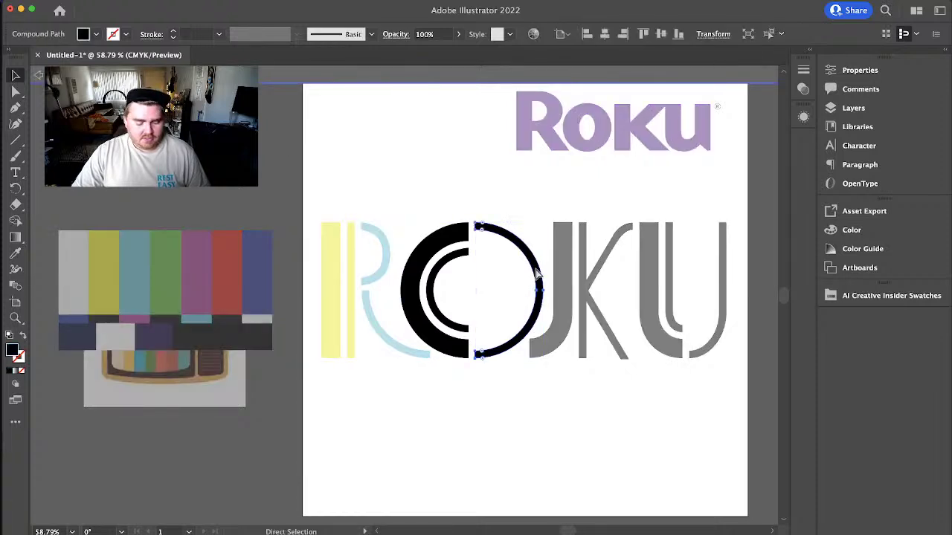
{"action": "key", "text": "Delete"}
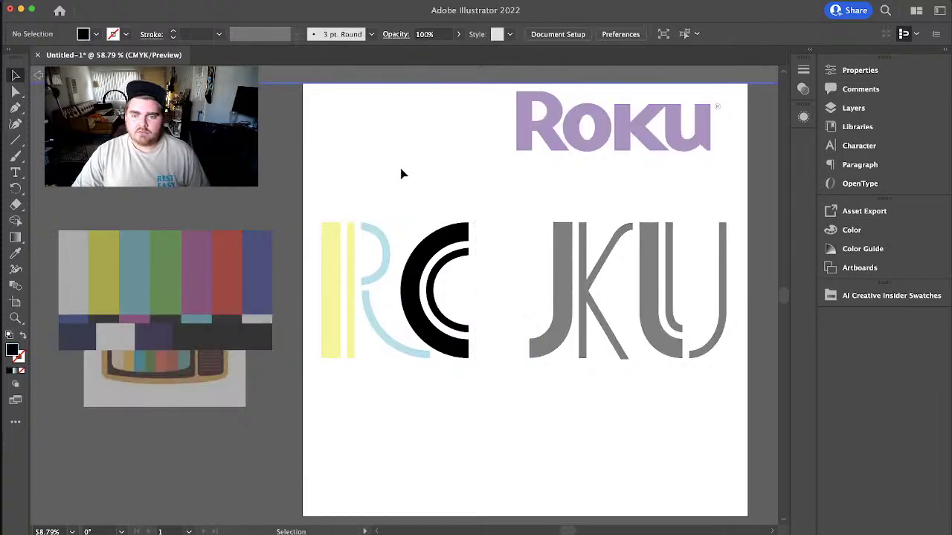
{"action": "key", "text": "Escape"}
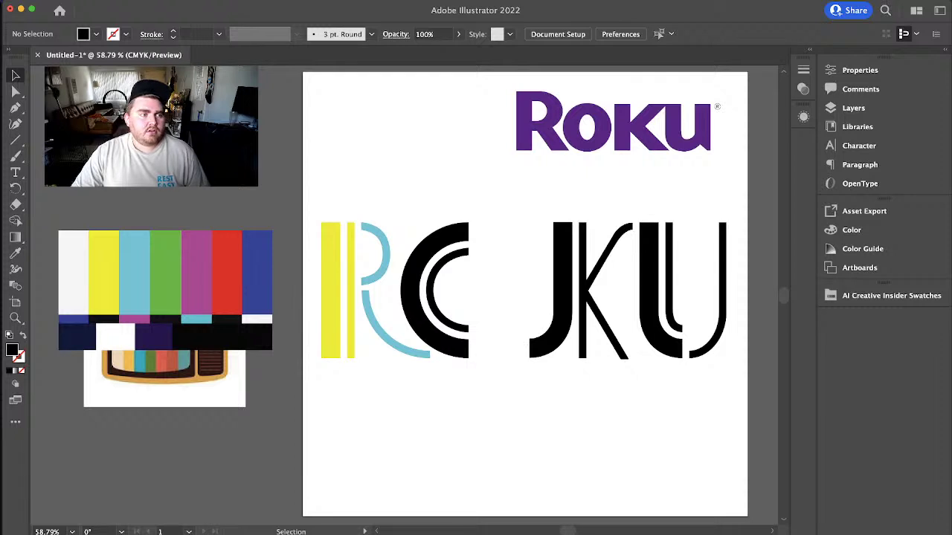
{"action": "key", "text": "cmd+z"}
- Fill the thick left half of the O with the green sampled from the color-bars image
{"action": "left_click", "coordinate": [446, 239]}
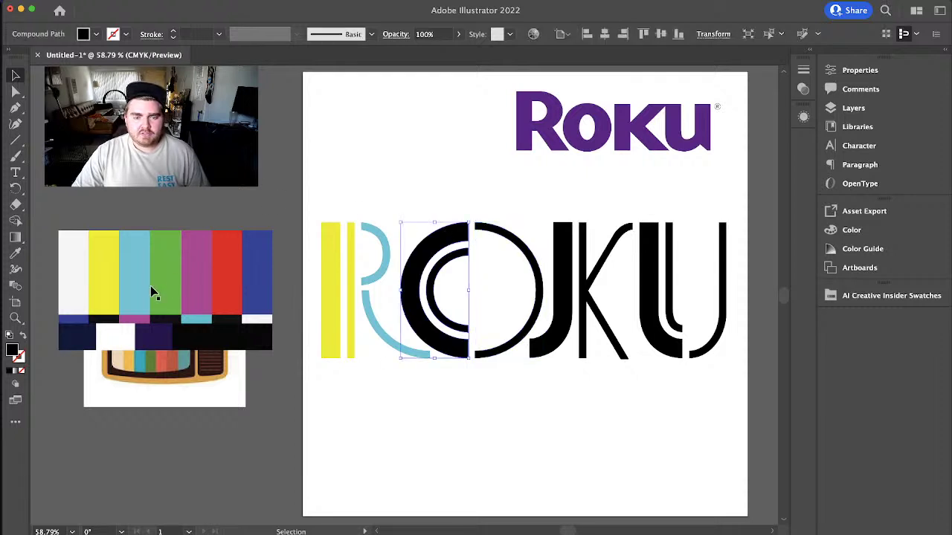
{"action": "left_click", "coordinate": [15, 254]}
{"action": "left_click", "coordinate": [160, 265]}
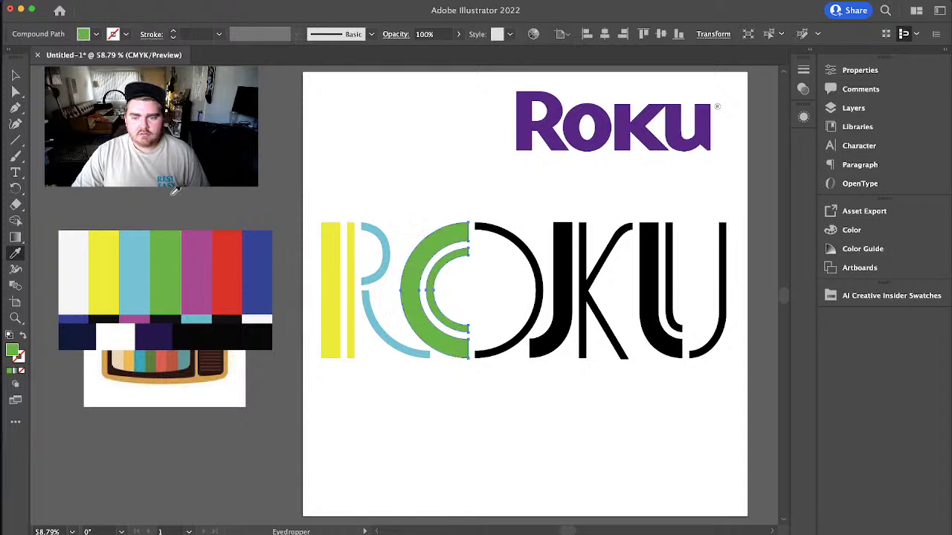
{"action": "left_click", "coordinate": [15, 74]}
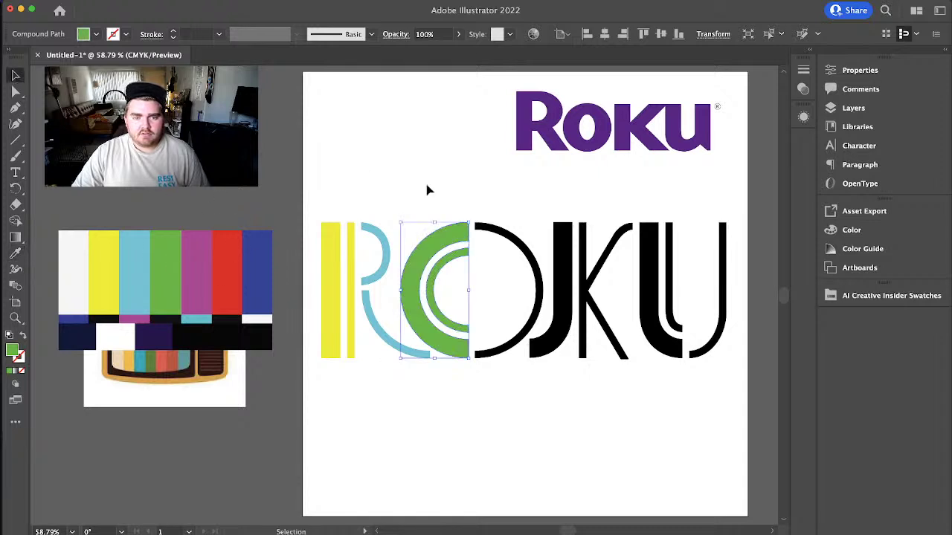
- Fill the thin right half of the O with the purple-magenta sampled from the color-bars image
{"action": "left_click", "coordinate": [533, 261]}
{"action": "key", "text": "i"}
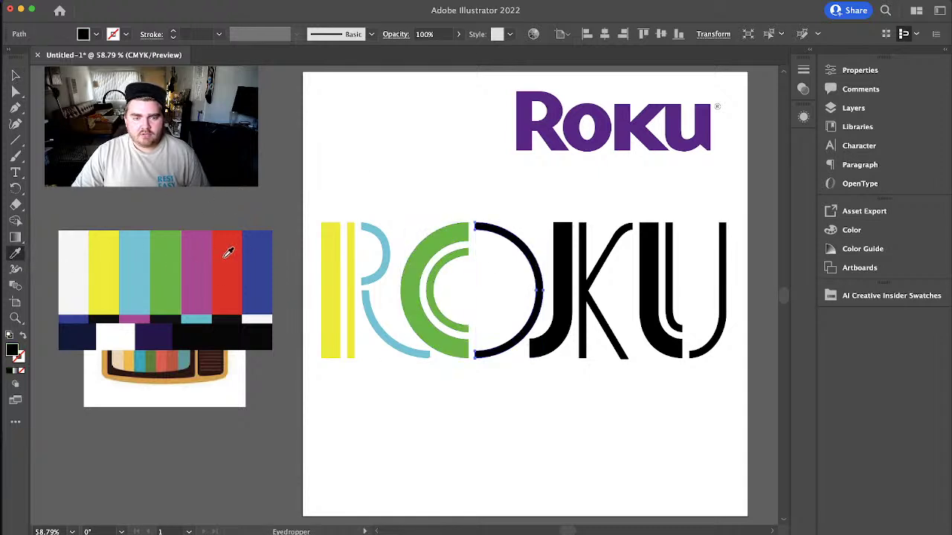
{"action": "left_click", "coordinate": [205, 251]}
{"action": "left_click", "coordinate": [15, 74]}
- Fill the thick curved stem of the K with the red sampled from the color-bars image
{"action": "left_click", "coordinate": [563, 281]}
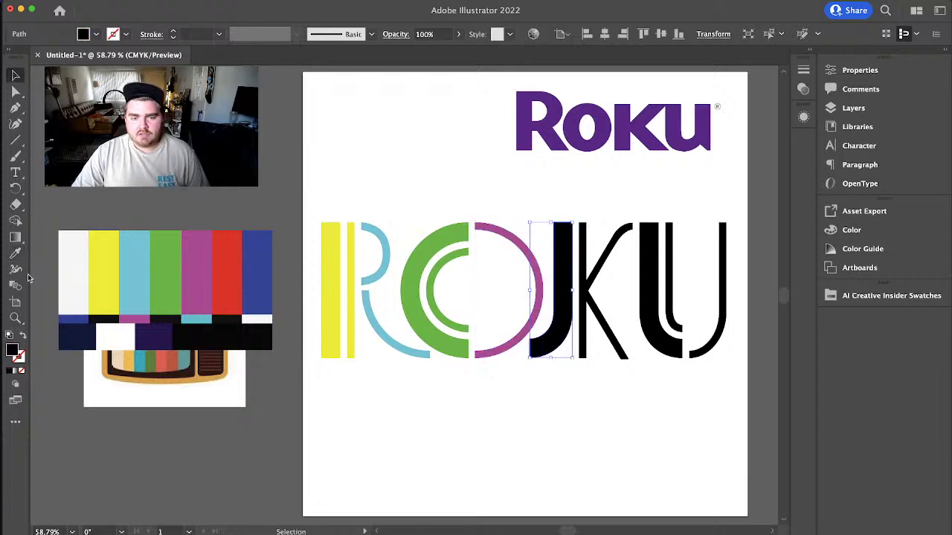
{"action": "left_click", "coordinate": [15, 253]}
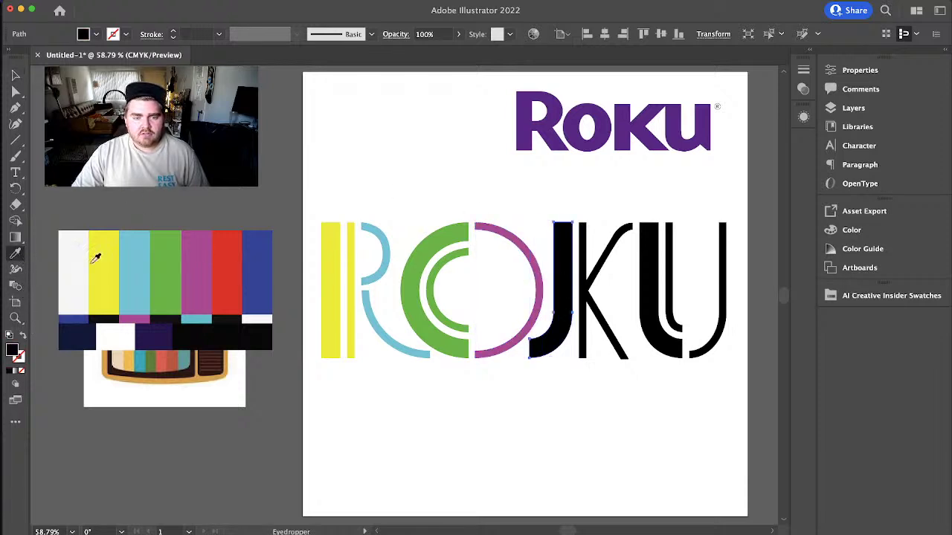
{"action": "left_click", "coordinate": [238, 277]}
{"action": "key", "text": "v"}
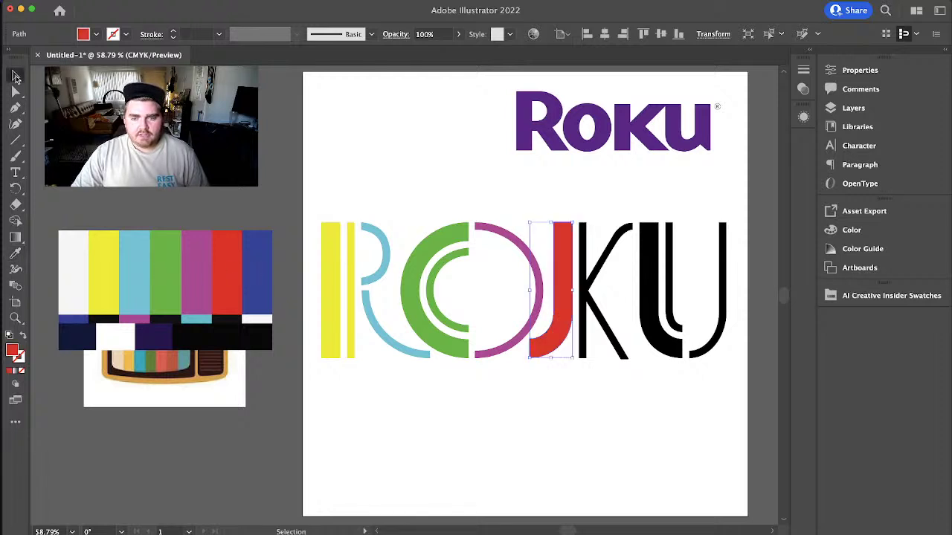
- Fill the thin strokes of the K with the dark blue sampled from the color-bars image
{"action": "left_click", "coordinate": [584, 282]}
{"action": "key", "text": "i"}
{"action": "left_click", "coordinate": [254, 270]}
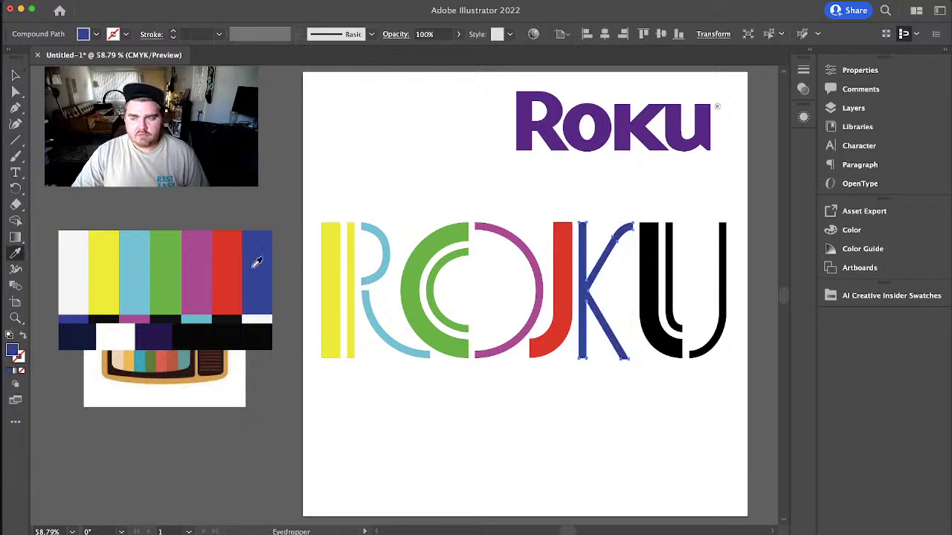
{"action": "key", "text": "v"}
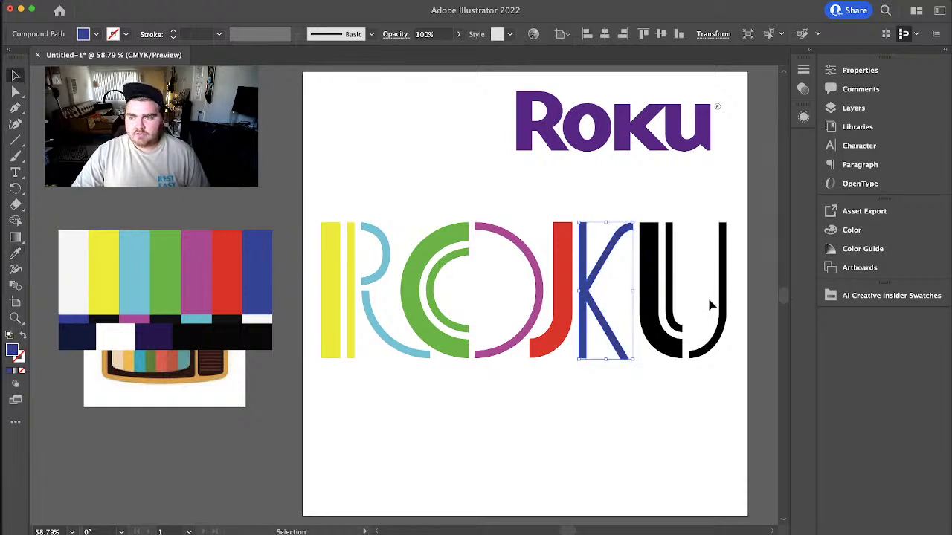
- Separate the thin right stroke of the U from its compound path by cutting it in isolation mode and pasting it back in place
{"action": "left_click", "coordinate": [725, 305]}
{"action": "double_click", "coordinate": [723, 304]}
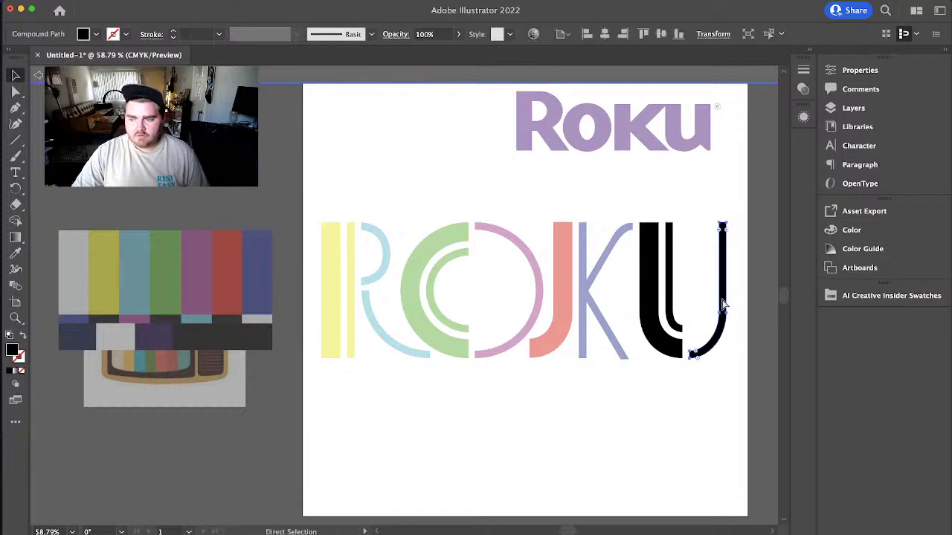
{"action": "key", "text": "Delete"}
{"action": "double_click", "coordinate": [669, 402]}
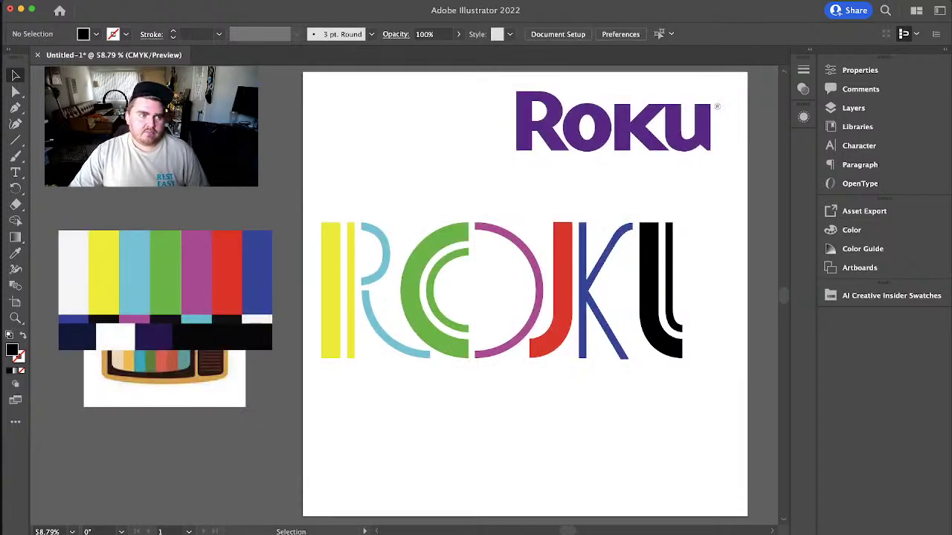
{"action": "key", "text": "ctrl+z"}
{"action": "left_click", "coordinate": [622, 382]}
- Fill the thick left part of the U with the yellow sampled from the color-bars image
{"action": "left_click", "coordinate": [654, 315]}
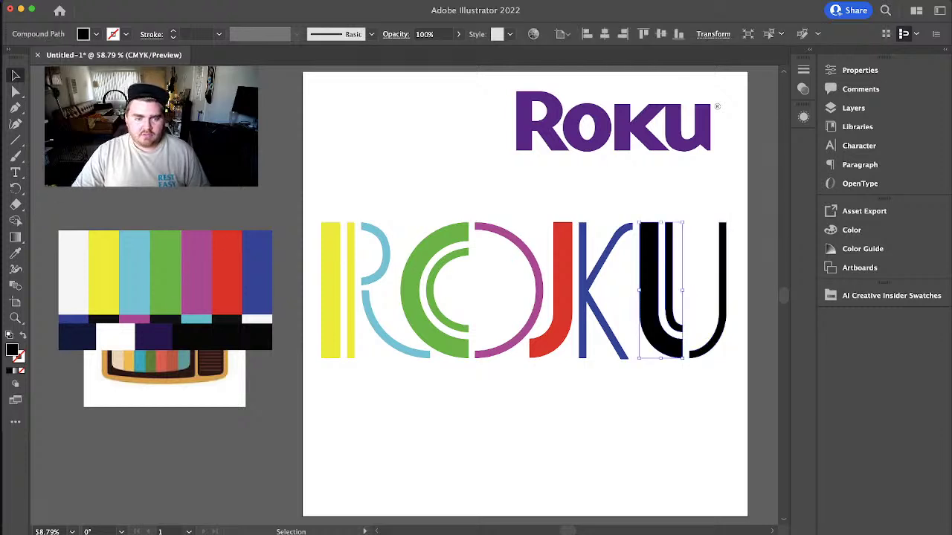
{"action": "left_click", "coordinate": [14, 253]}
{"action": "left_click", "coordinate": [117, 247]}
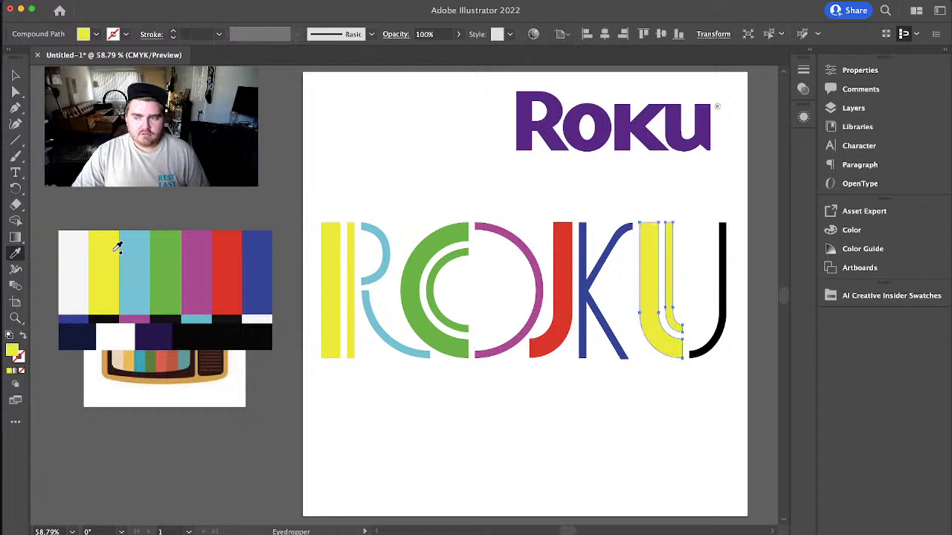
{"action": "left_click", "coordinate": [16, 77]}
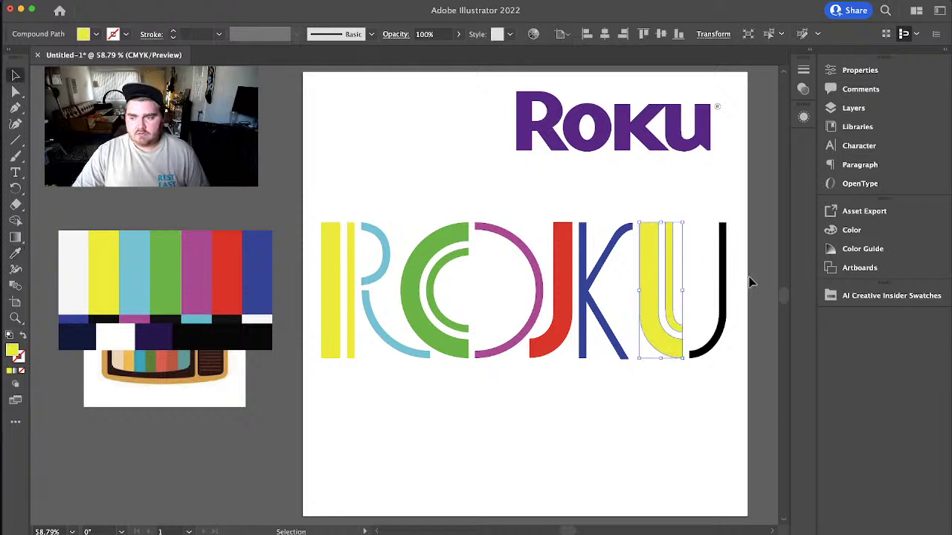
- Fill the thin right stroke of the U with the light blue sampled from the color-bars image
{"action": "left_click", "coordinate": [724, 280]}
{"action": "left_click", "coordinate": [15, 253]}
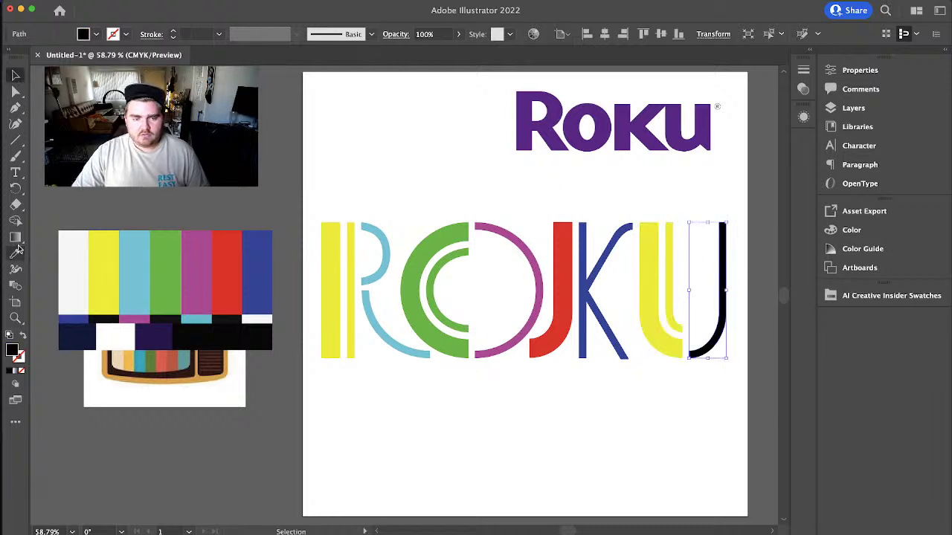
{"action": "left_click", "coordinate": [138, 277]}
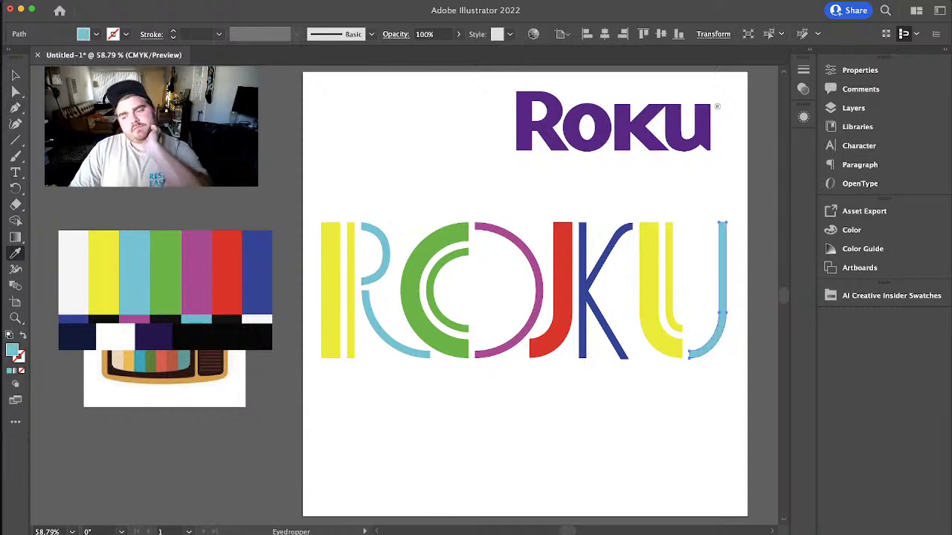
{"action": "left_click", "coordinate": [15, 75]}
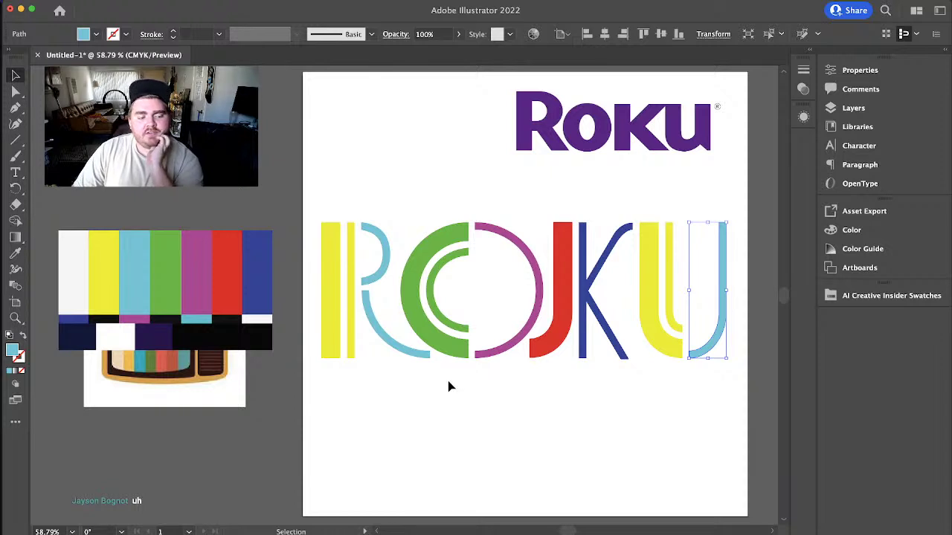
{"action": "left_click", "coordinate": [467, 438]}
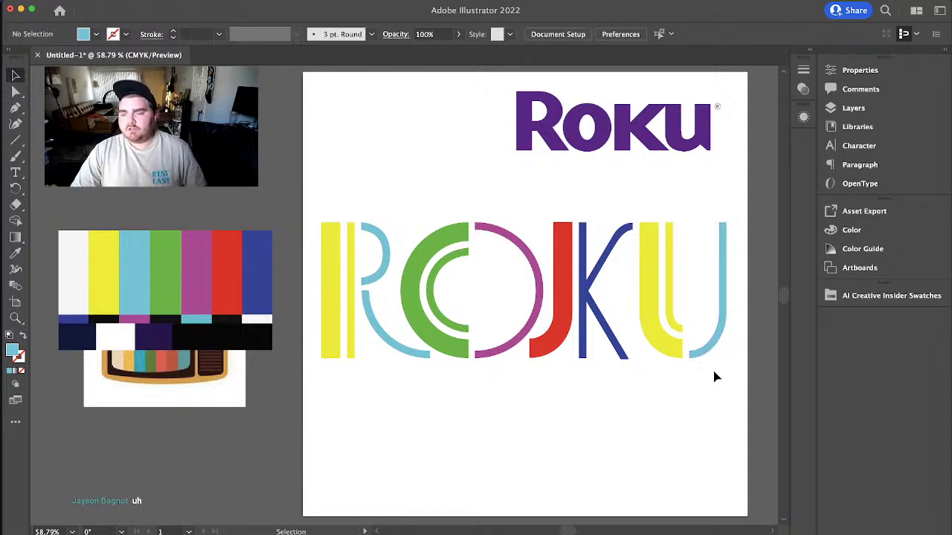
- Group all the colored parts of the ROKU lettering
{"action": "left_click_drag", "start_coordinate": [710, 378], "coordinate": [357, 258]}
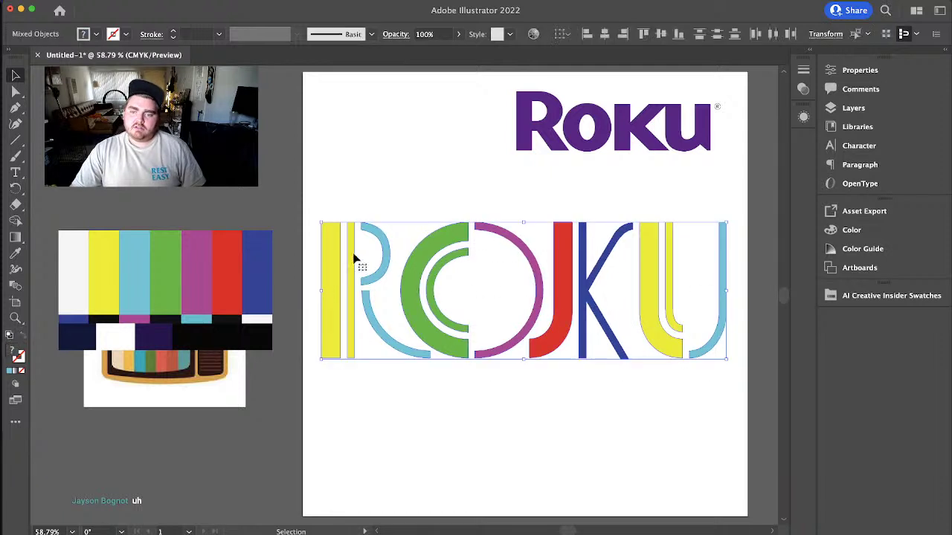
{"action": "right_click", "coordinate": [557, 279]}
{"action": "left_click", "coordinate": [594, 368]}
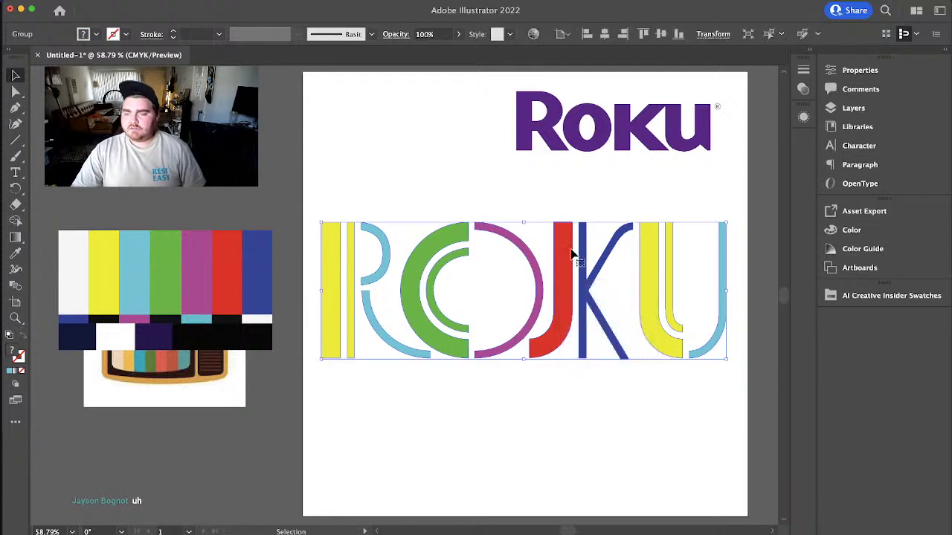
- Delete the original purple Roku logo image and move the grouped ROKU lettering up to the upper part of the artboard
{"action": "left_click", "coordinate": [575, 155]}
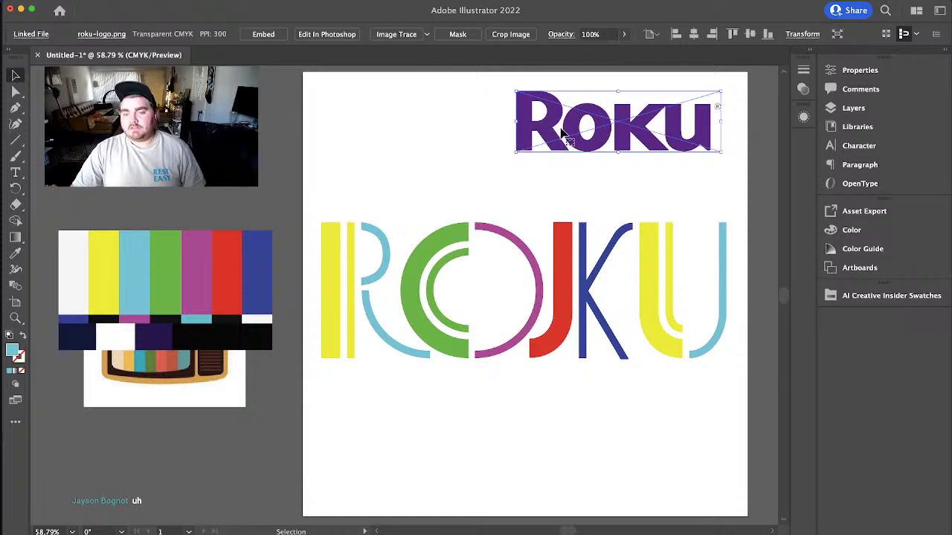
{"action": "key", "text": "Delete"}
{"action": "left_click", "coordinate": [113, 288]}
{"action": "left_click", "coordinate": [507, 168]}
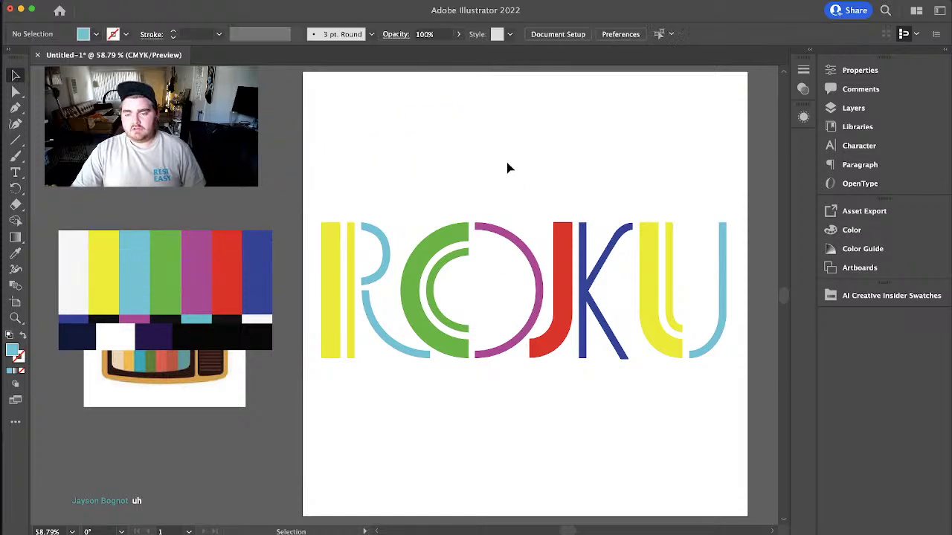
{"action": "left_click_drag", "start_coordinate": [459, 241], "coordinate": [457, 132]}
{"action": "left_click", "coordinate": [470, 358]}
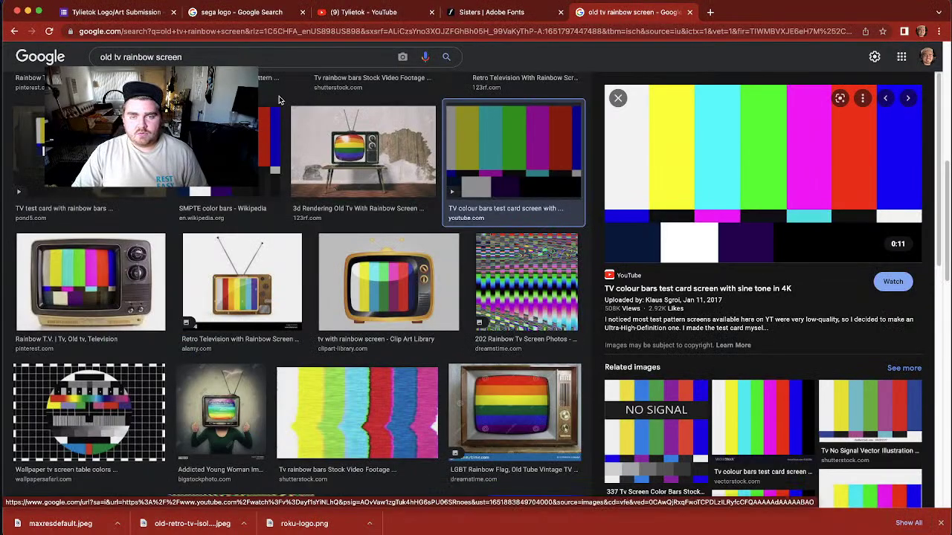
- Switch to Adobe Fonts in the browser, return to the Art Deco font results and look through the ROKU previews
{"action": "left_click", "coordinate": [467, 16]}
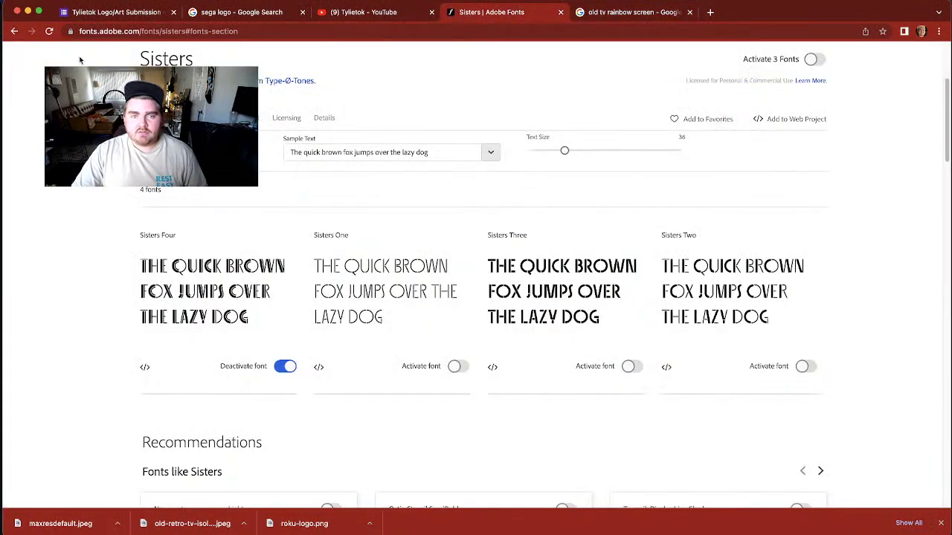
{"action": "left_click", "coordinate": [13, 31]}
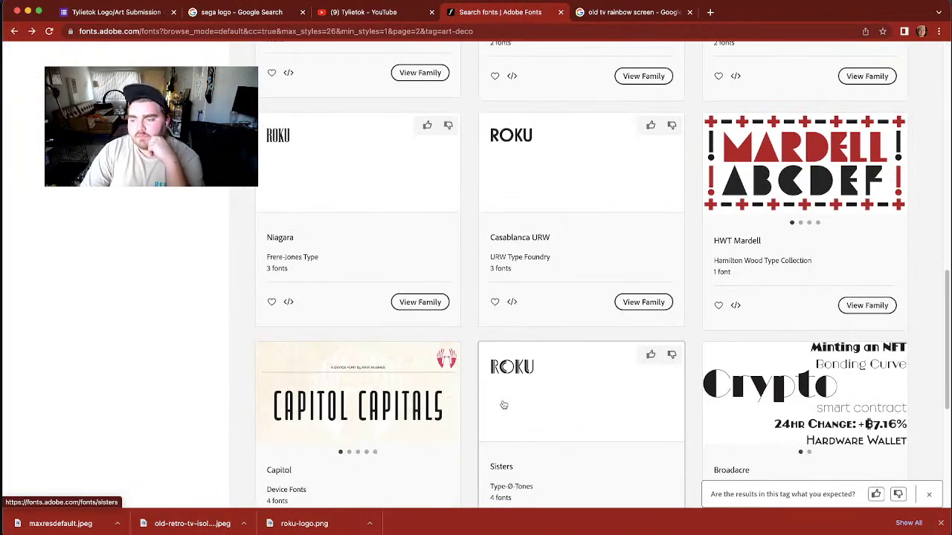
{"action": "scroll", "coordinate": [503, 404], "scroll_direction": "down", "scroll_amount": 5}
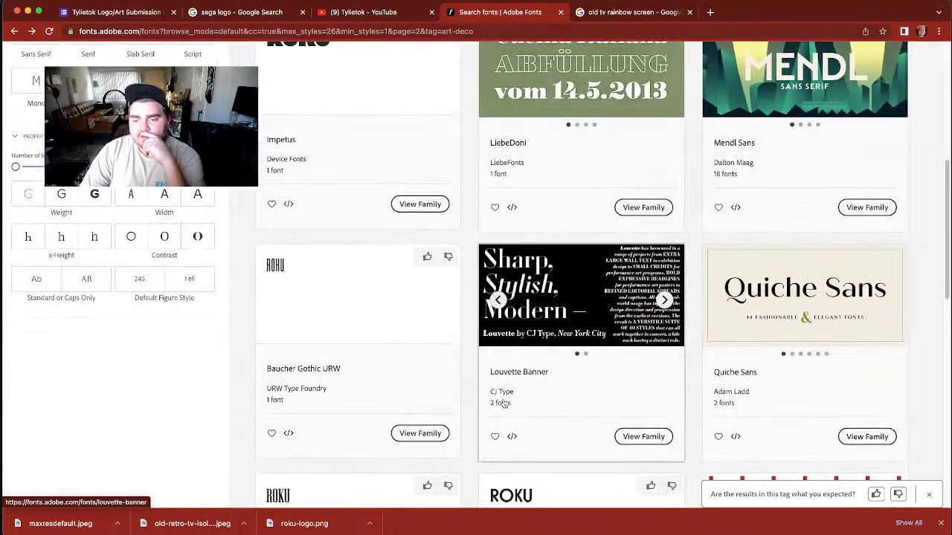
{"action": "scroll", "coordinate": [504, 403], "scroll_direction": "down", "scroll_amount": 5}
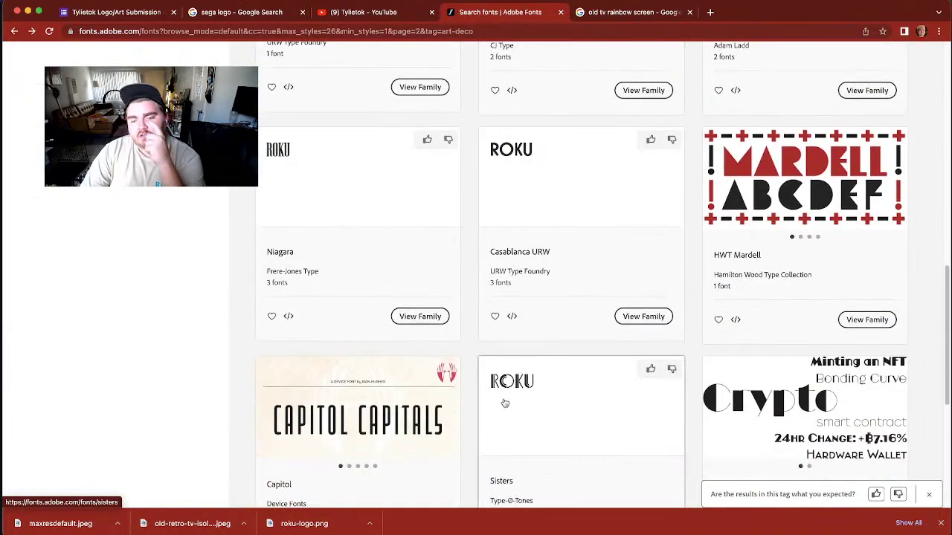
{"action": "scroll", "coordinate": [505, 402], "scroll_direction": "down", "scroll_amount": 5}
{"action": "scroll", "coordinate": [505, 402], "scroll_direction": "up", "scroll_amount": 15}
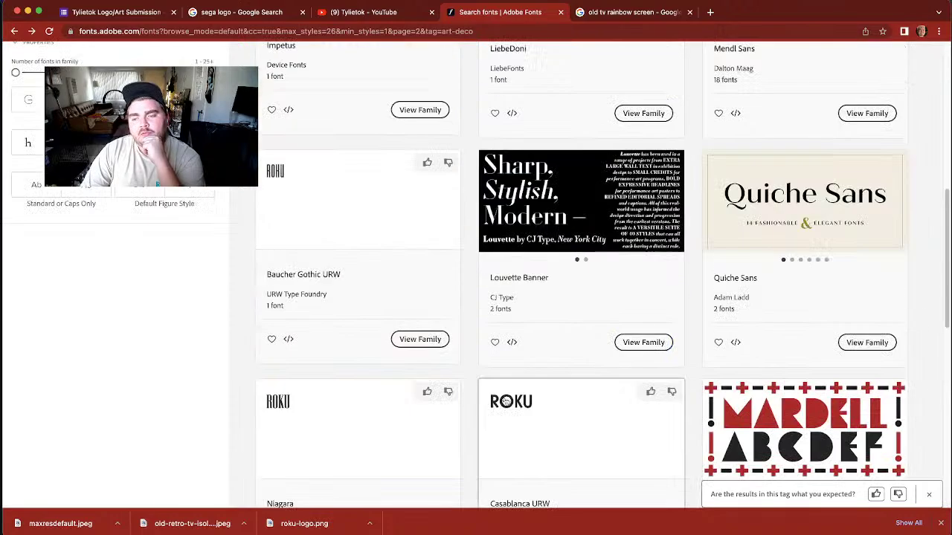
{"action": "scroll", "coordinate": [505, 402], "scroll_direction": "down", "scroll_amount": 5}
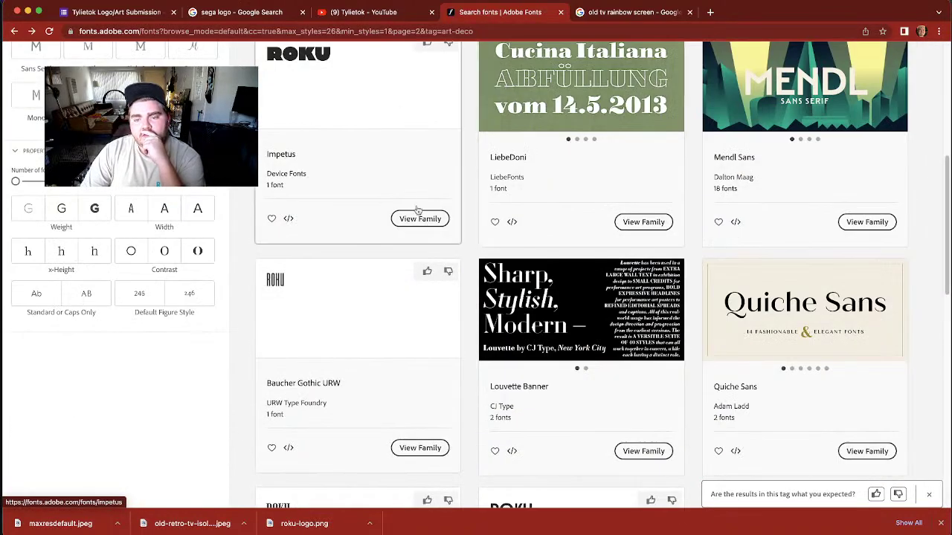
{"action": "scroll", "coordinate": [356, 119], "scroll_direction": "up", "scroll_amount": 5}
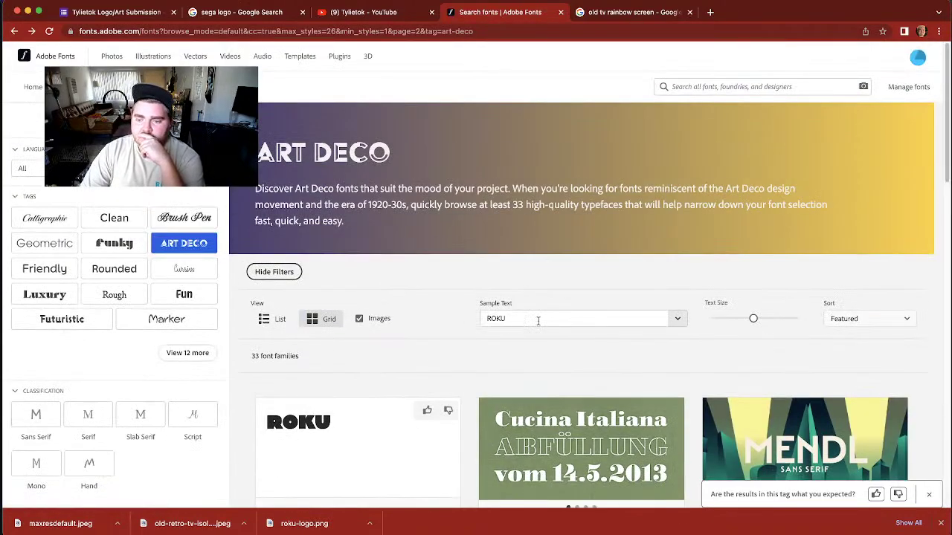
- Preview the Art Deco fonts with the sample text TV and activate Impetus Heavy from the Impetus family
{"action": "left_click", "coordinate": [539, 320]}
{"action": "type", "text": "TV"}
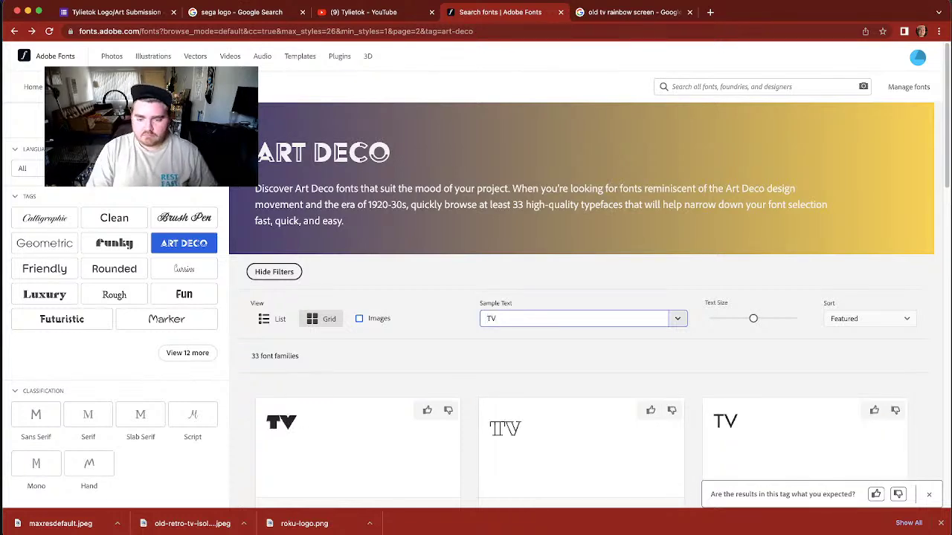
{"action": "scroll", "coordinate": [631, 376], "scroll_direction": "down", "scroll_amount": 3}
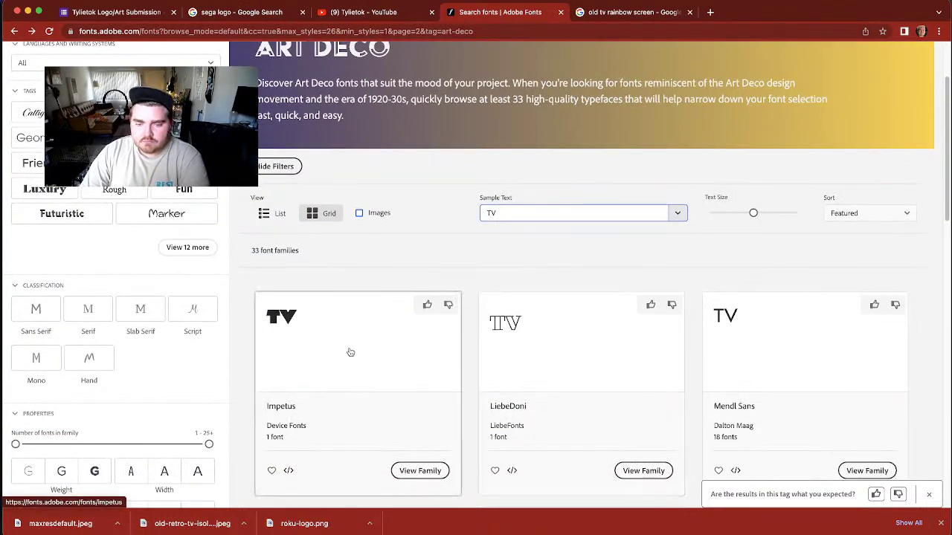
{"action": "left_click", "coordinate": [422, 470]}
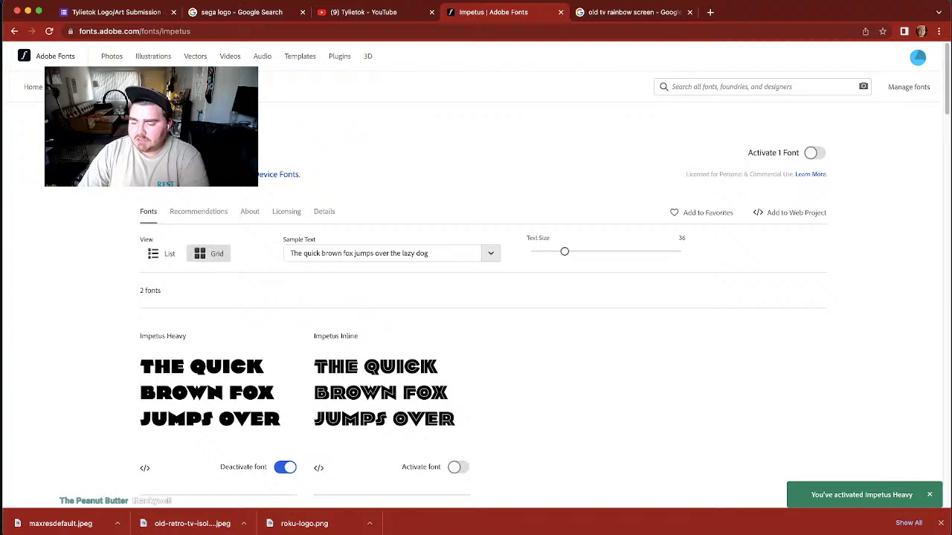
- Switch back to Illustrator and add an area text reading TV below the right half of the ROKU lettering
{"action": "key", "text": "super+Tab"}
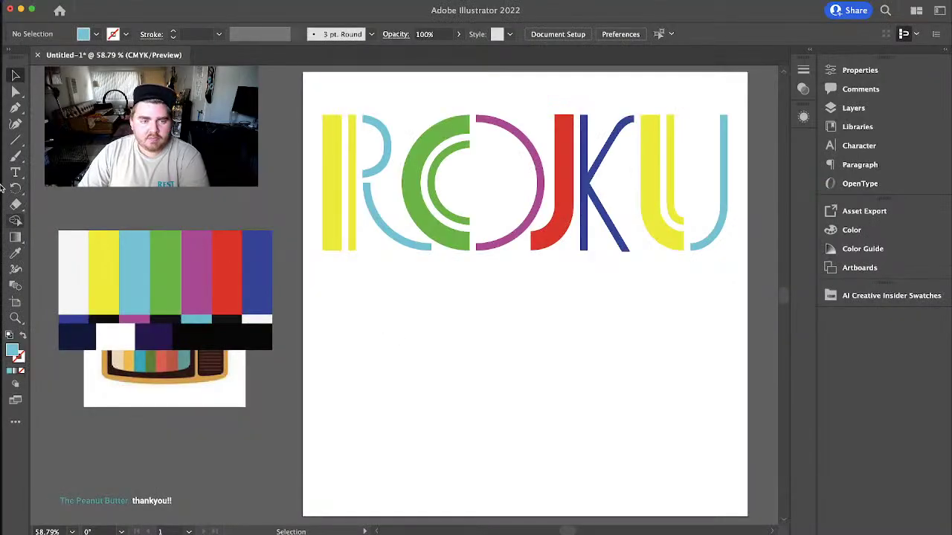
{"action": "left_click", "coordinate": [19, 173]}
{"action": "left_click_drag", "start_coordinate": [491, 300], "coordinate": [701, 429]}
{"action": "type", "text": "TV"}
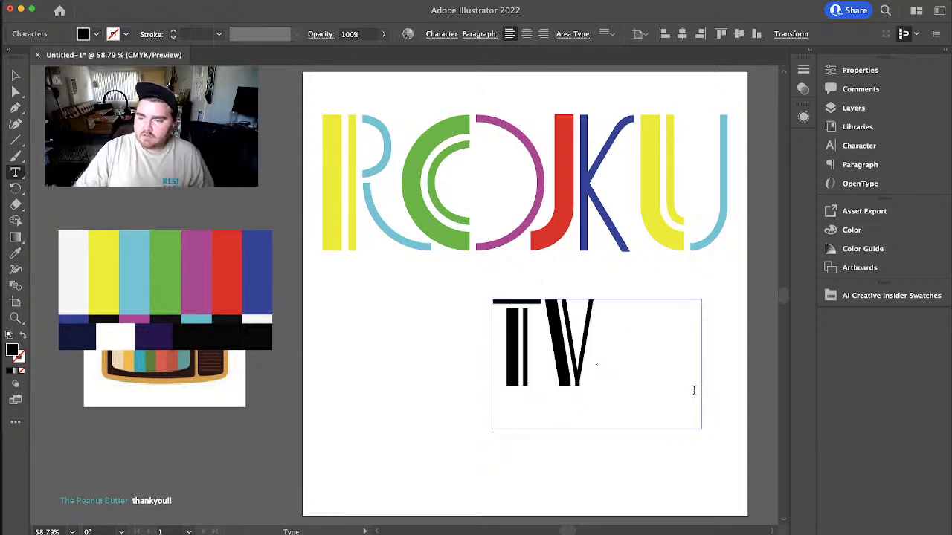
- Set the font of the TV text to Impetus Heavy
{"action": "double_click", "coordinate": [545, 343]}
{"action": "left_click", "coordinate": [858, 145]}
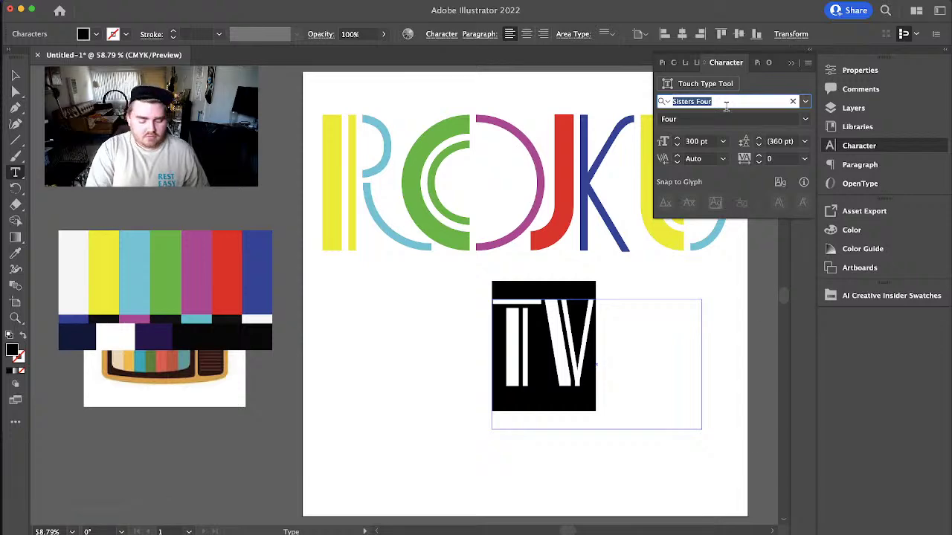
{"action": "type", "text": "impe"}
{"action": "left_click", "coordinate": [710, 170]}
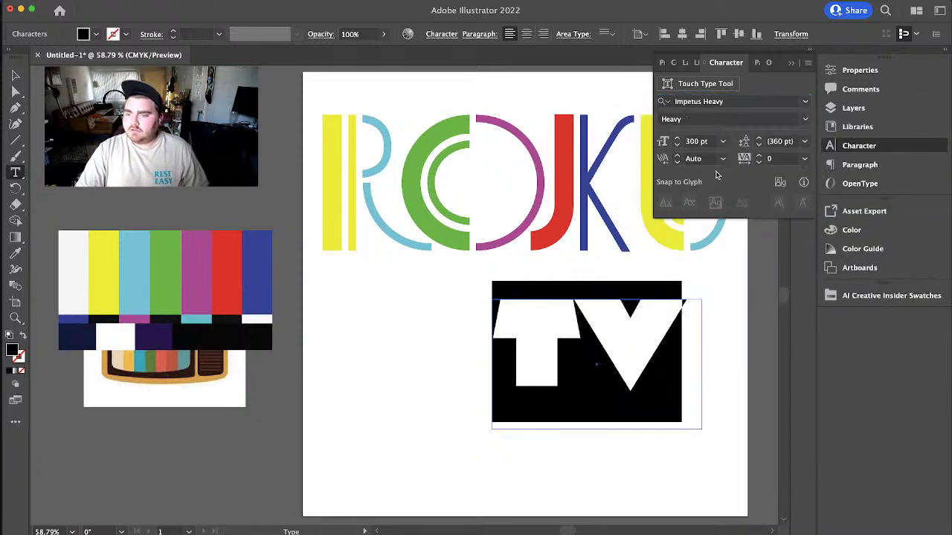
{"action": "left_click", "coordinate": [15, 75]}
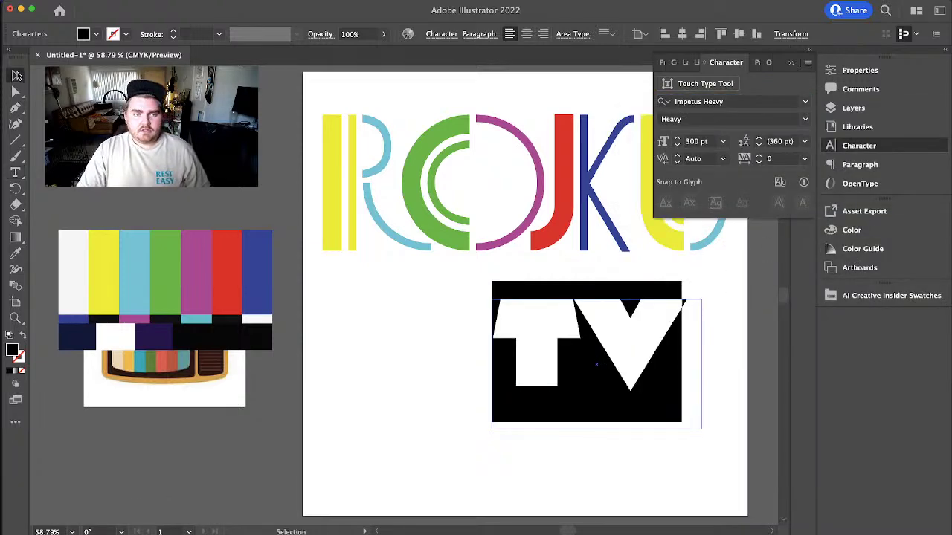
- Move the color bars image below the original Roku logo and fill the TV text with the purple sampled from that logo
{"action": "left_click_drag", "start_coordinate": [181, 277], "coordinate": [159, 394]}
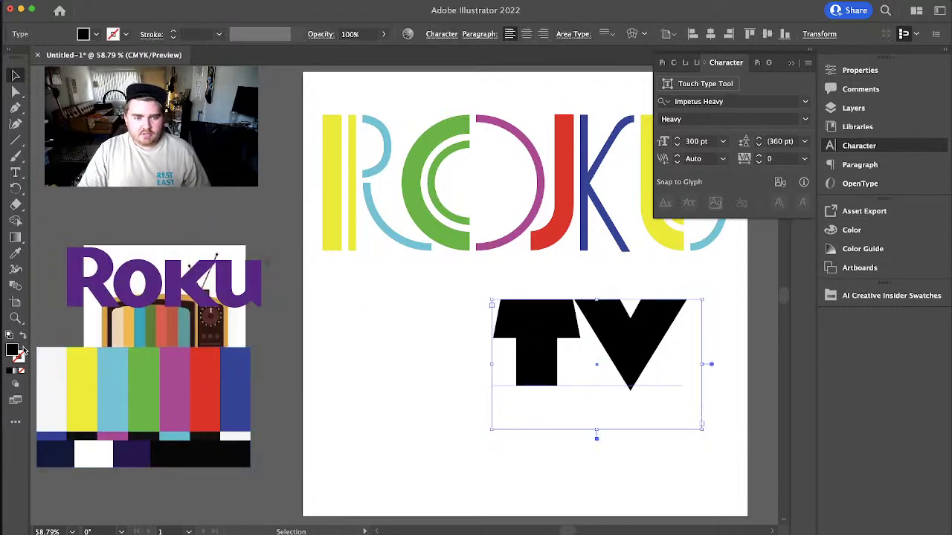
{"action": "left_click", "coordinate": [15, 254]}
{"action": "left_click", "coordinate": [112, 266]}
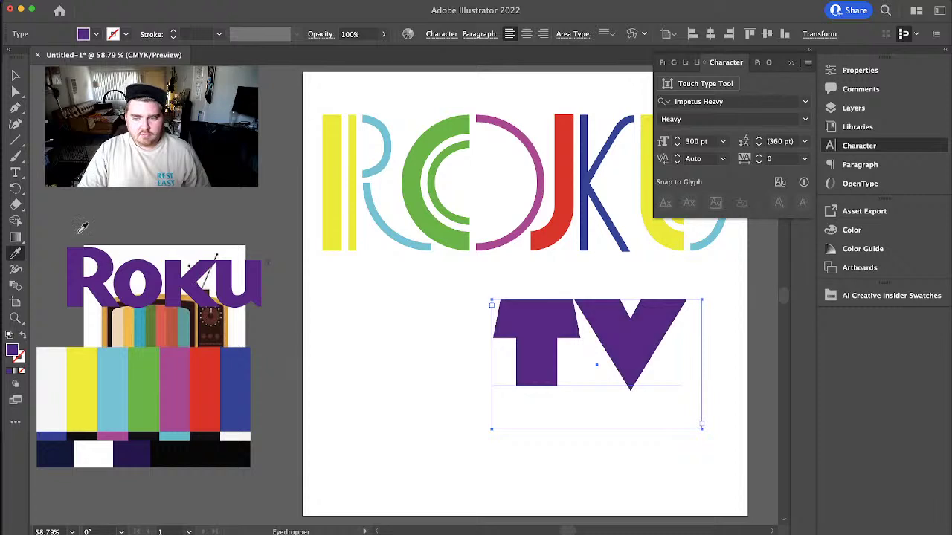
{"action": "left_click", "coordinate": [17, 77]}
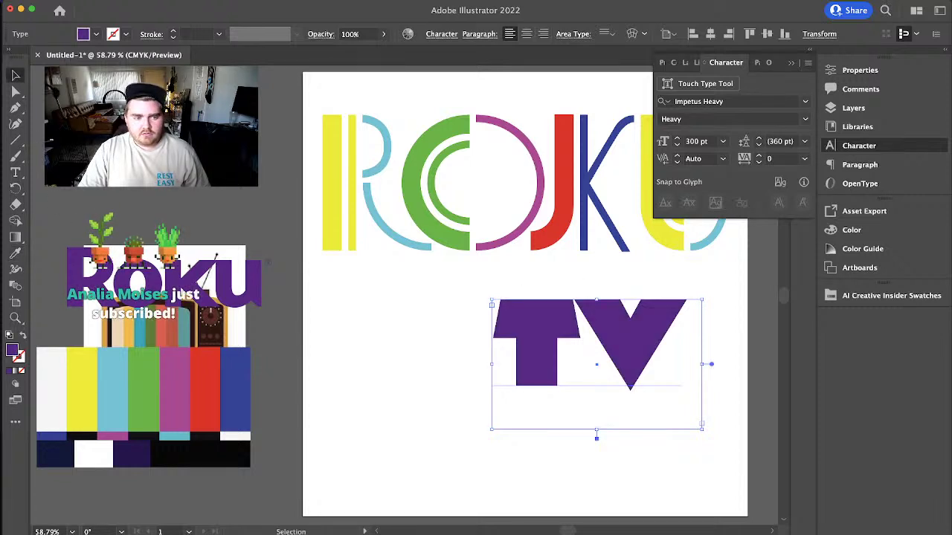
- Darken the fill color of the TV text to the deep purple 49107a
{"action": "double_click", "coordinate": [12, 351]}
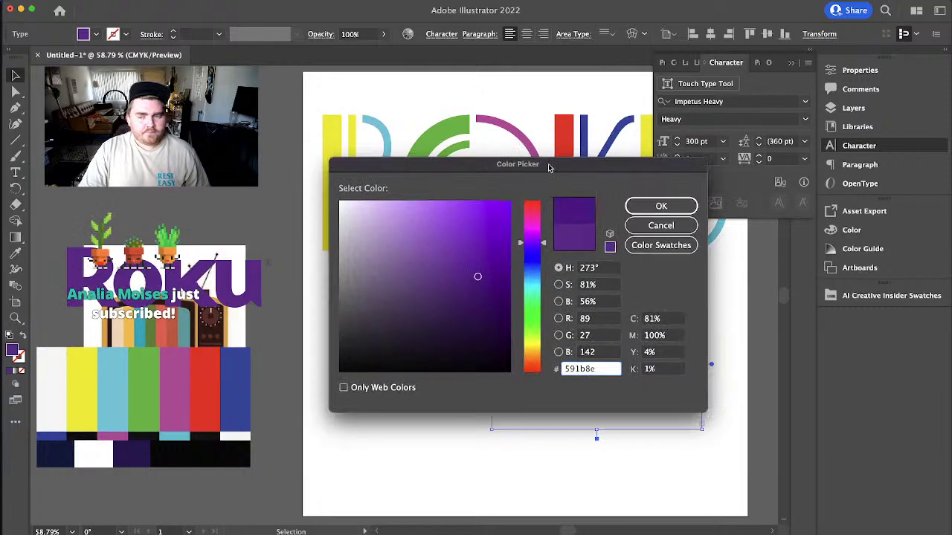
{"action": "left_click_drag", "start_coordinate": [467, 301], "coordinate": [479, 310]}
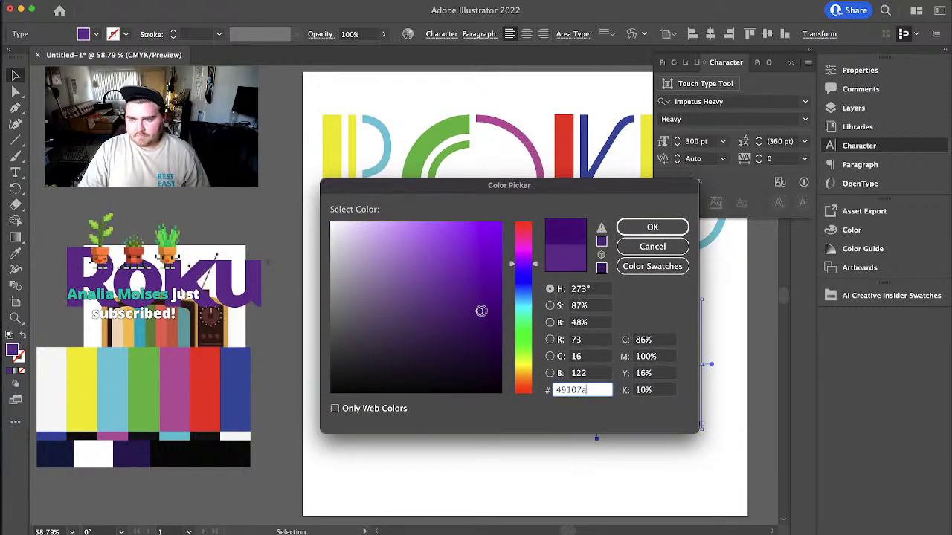
{"action": "left_click", "coordinate": [645, 232]}
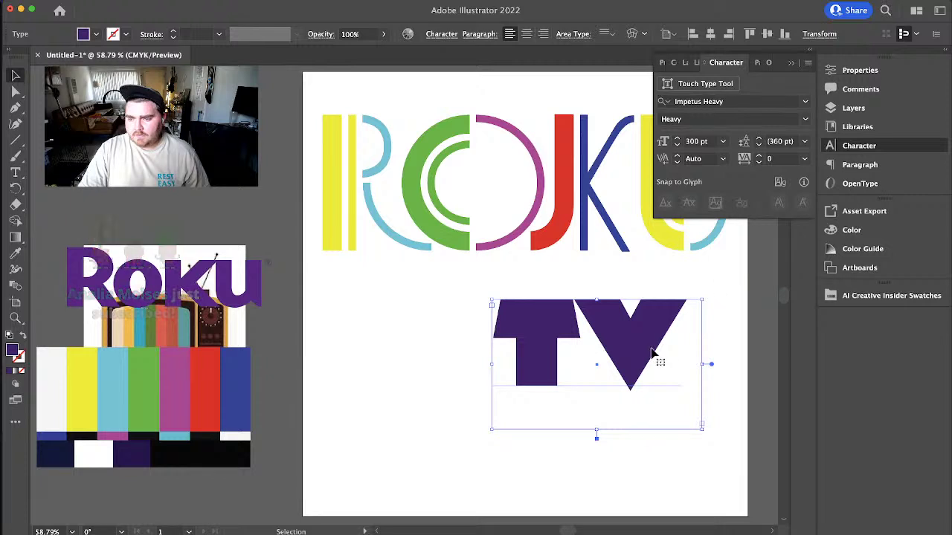
- Convert the TV text to outlines and collapse the character settings
{"action": "right_click", "coordinate": [652, 350]}
{"action": "left_click", "coordinate": [681, 449]}
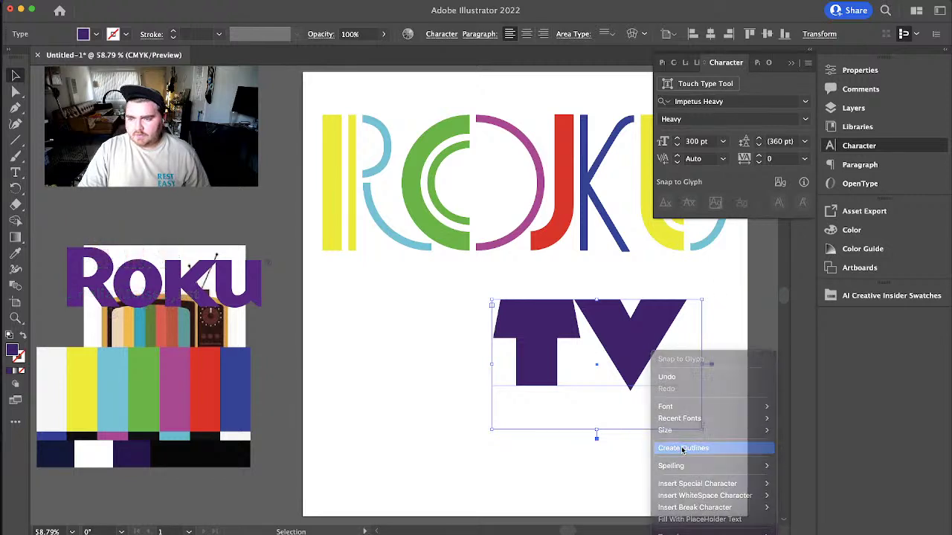
{"action": "left_click", "coordinate": [793, 64]}
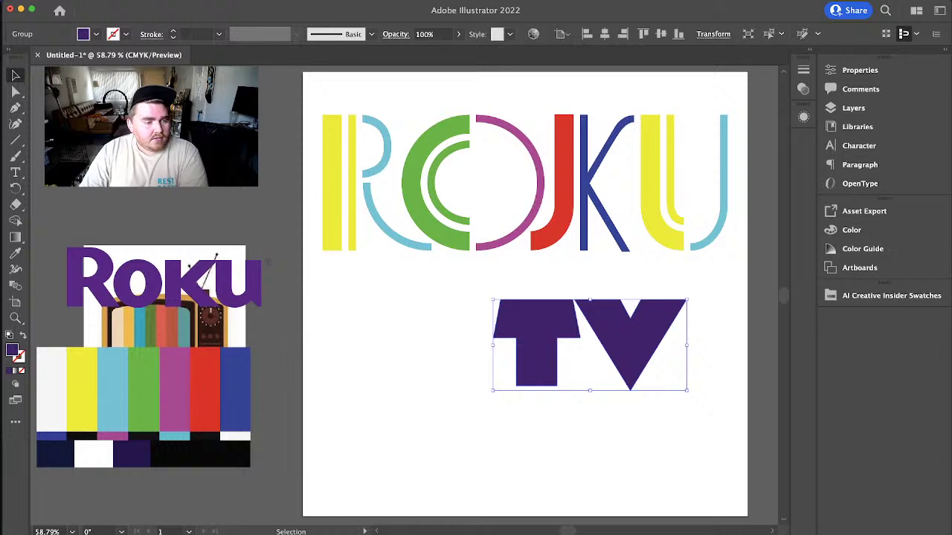
- Warp the outlined TV lettering with a horizontal Rise envelope at 23% bend
{"action": "key", "text": "alt+shift+super+w"}
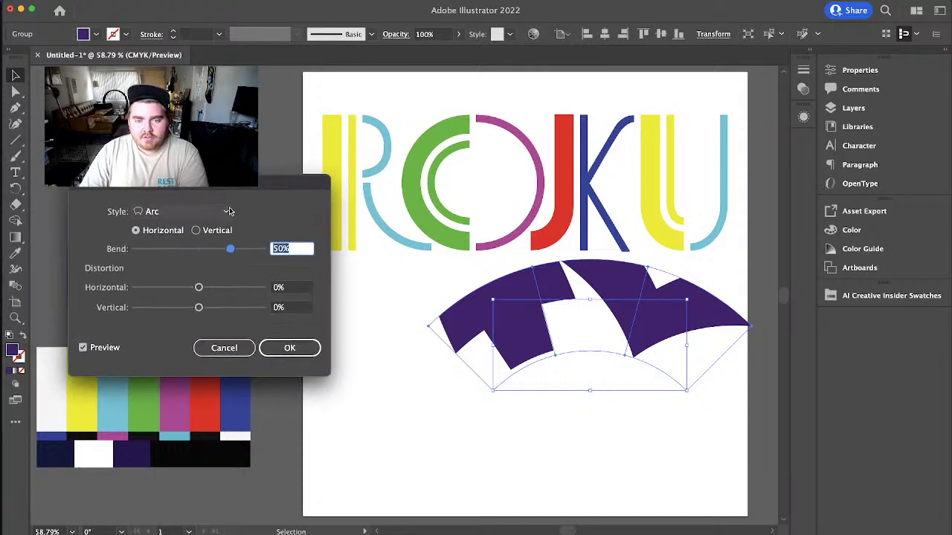
{"action": "left_click", "coordinate": [229, 212]}
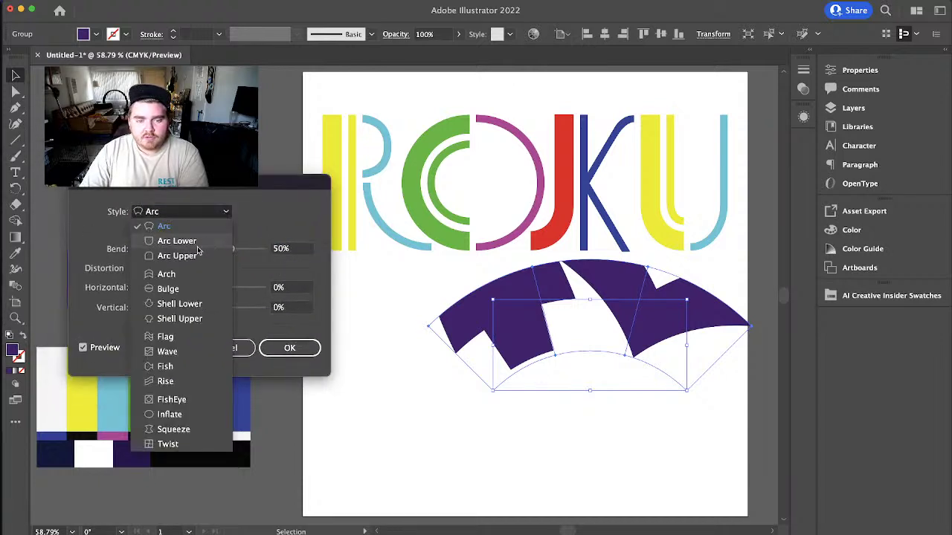
{"action": "left_click", "coordinate": [174, 380]}
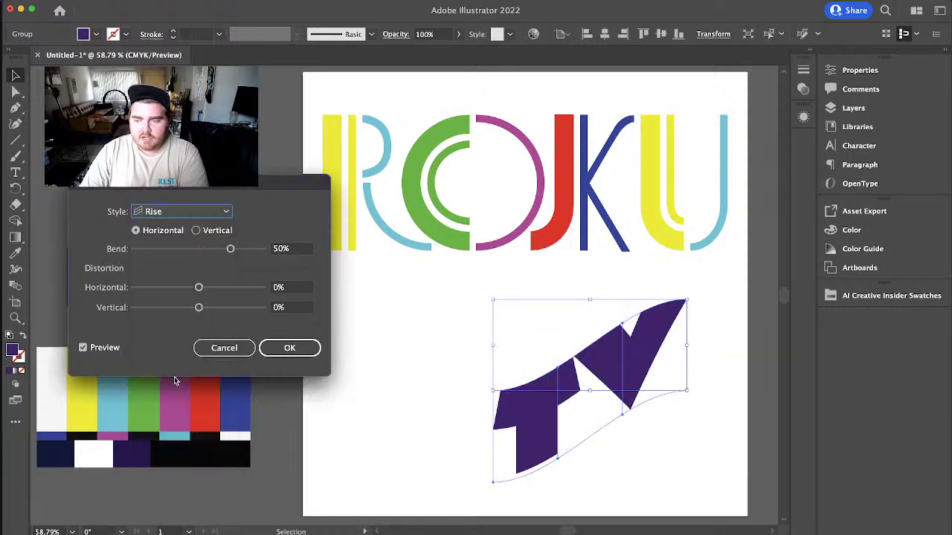
{"action": "left_click_drag", "start_coordinate": [230, 249], "coordinate": [212, 249]}
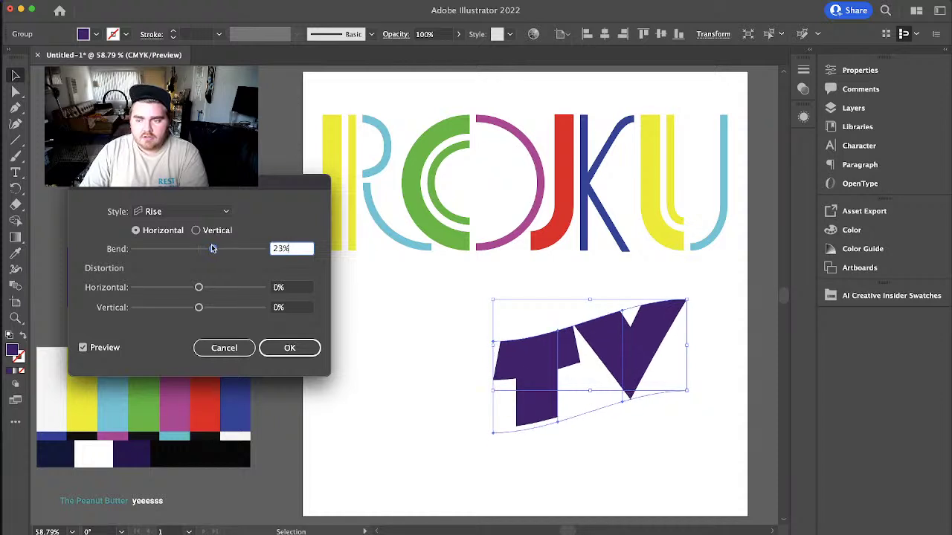
{"action": "left_click", "coordinate": [292, 347]}
- Move the warped TV lettering up beneath the K and U so the V's tip meets the base of the U
{"action": "left_click_drag", "start_coordinate": [643, 343], "coordinate": [622, 279]}
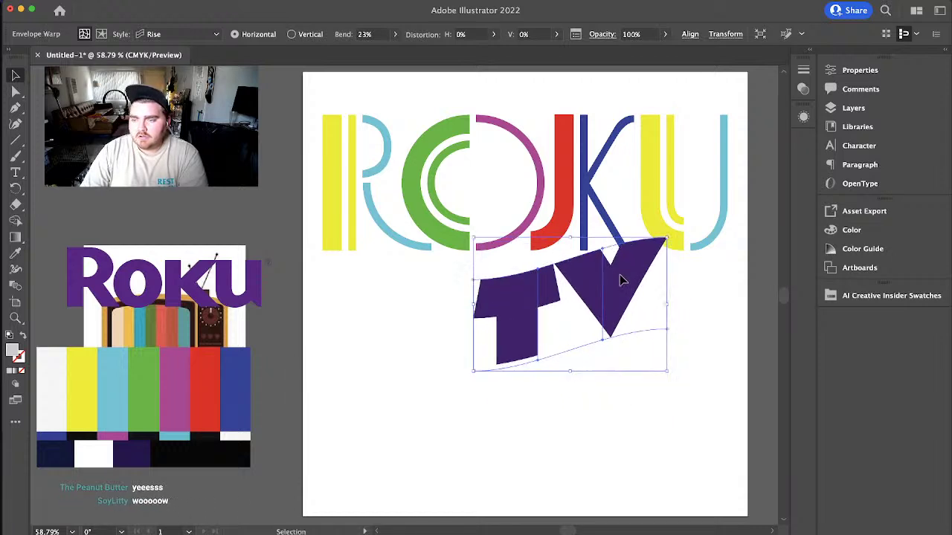
{"action": "left_click", "coordinate": [699, 316]}
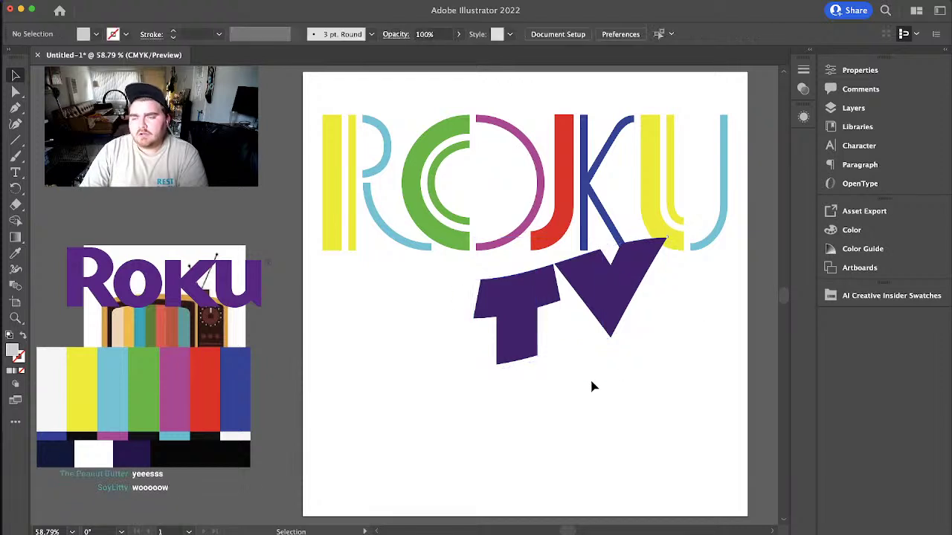
{"action": "left_click_drag", "start_coordinate": [623, 282], "coordinate": [637, 292]}
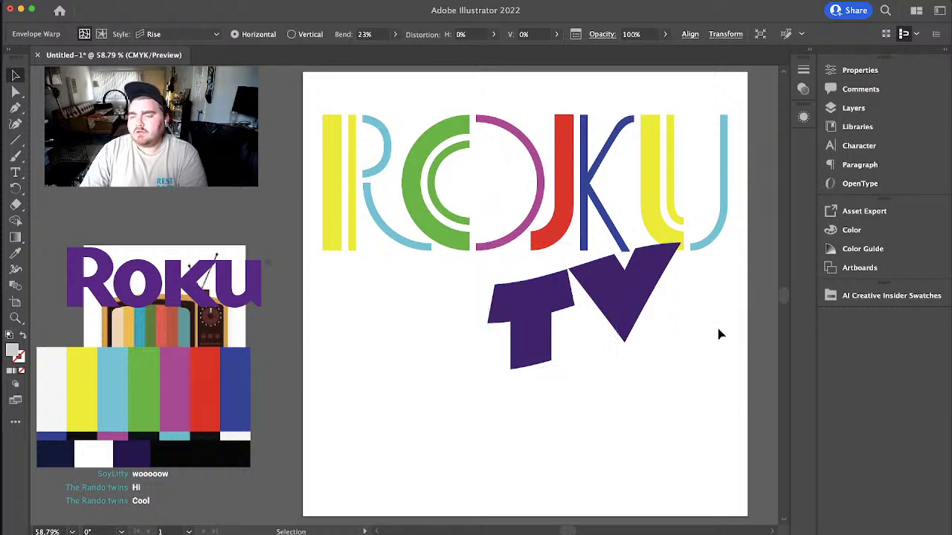
{"action": "left_click", "coordinate": [719, 335]}
- Stretch the warped TV lettering taller by extending its lower edge downward
{"action": "left_click", "coordinate": [633, 304]}
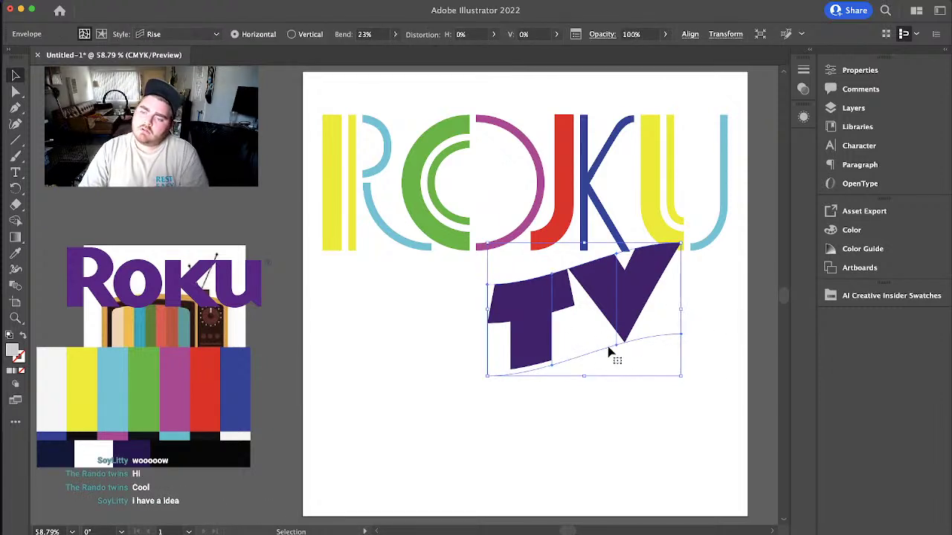
{"action": "left_click_drag", "start_coordinate": [583, 377], "coordinate": [587, 411]}
{"action": "left_click", "coordinate": [663, 313]}
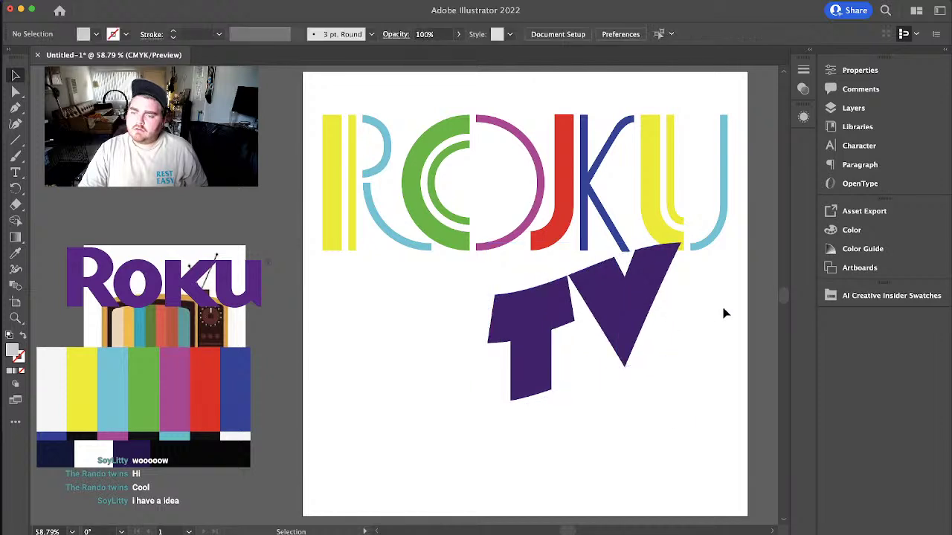
- Try to reshape the TV envelope by moving its left corner mesh points, and undo each move
{"action": "left_click", "coordinate": [628, 296]}
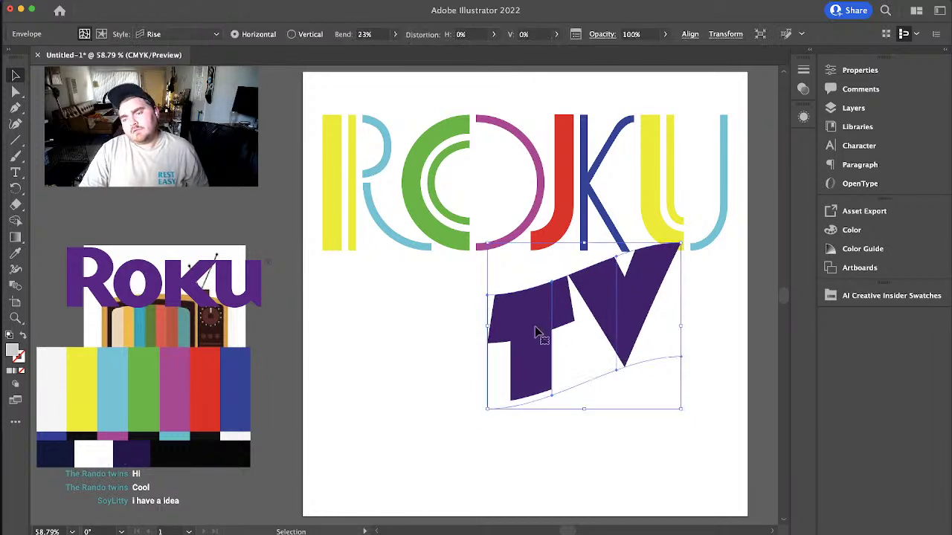
{"action": "key", "text": "a"}
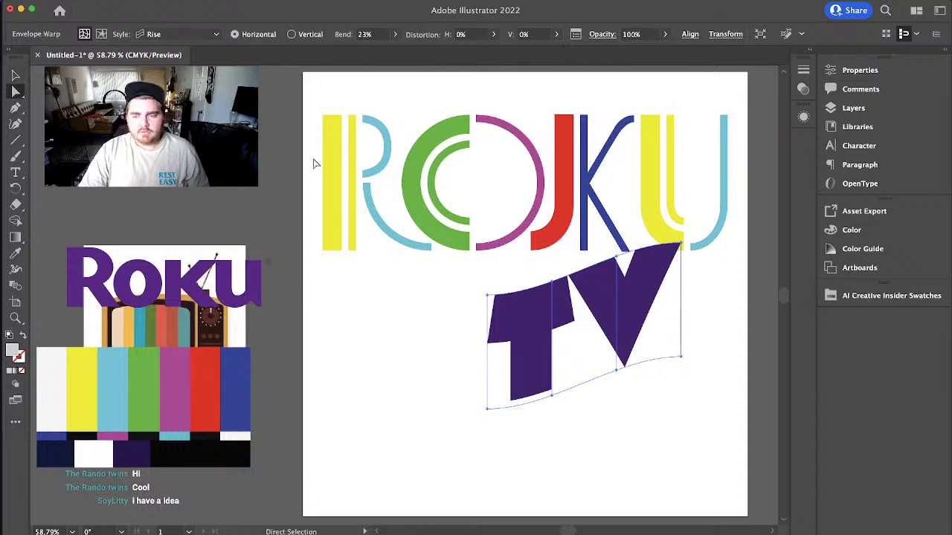
{"action": "left_click", "coordinate": [488, 296]}
{"action": "left_click", "coordinate": [488, 409], "text": "shift"}
{"action": "left_click_drag", "start_coordinate": [489, 413], "coordinate": [489, 425]}
{"action": "key", "text": "super+z"}
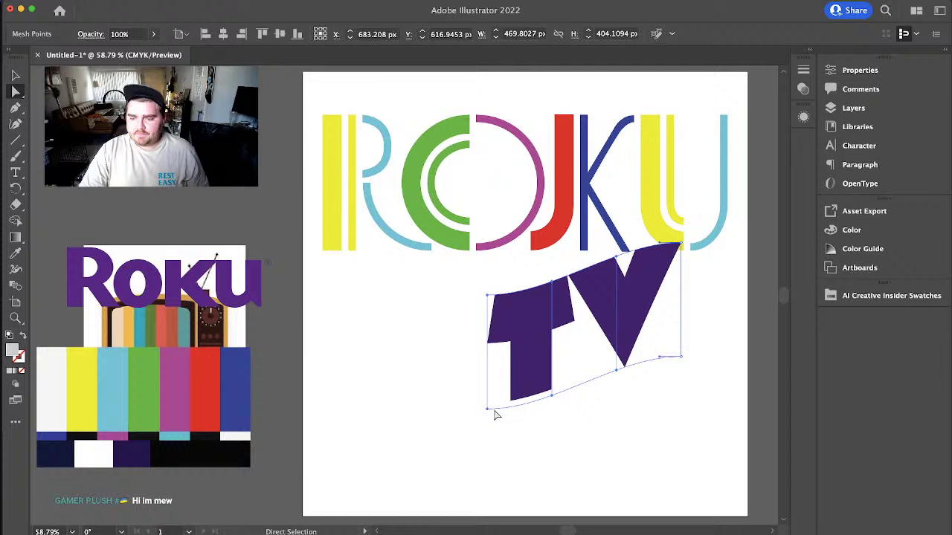
{"action": "left_click_drag", "start_coordinate": [486, 413], "coordinate": [603, 476]}
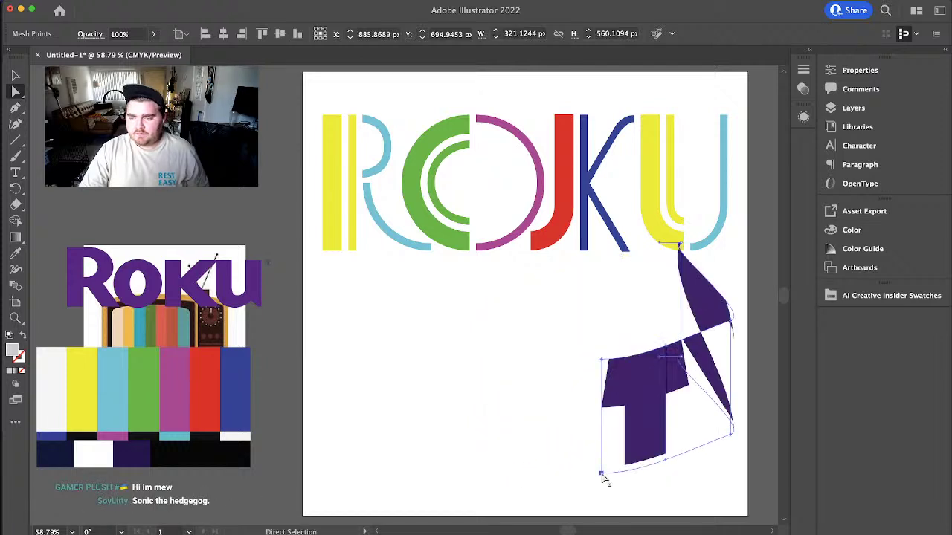
{"action": "key", "text": "super+z"}
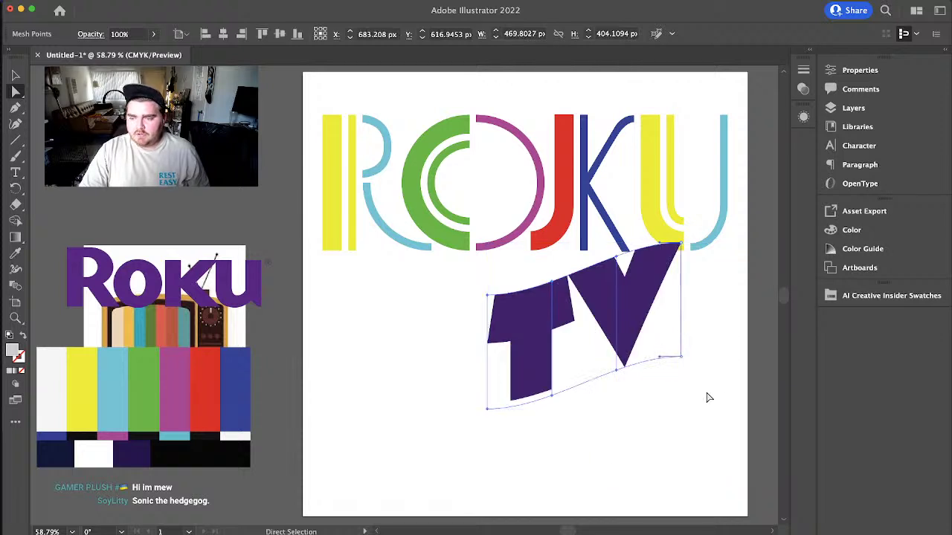
{"action": "left_click", "coordinate": [709, 398]}
{"action": "left_click", "coordinate": [636, 301]}
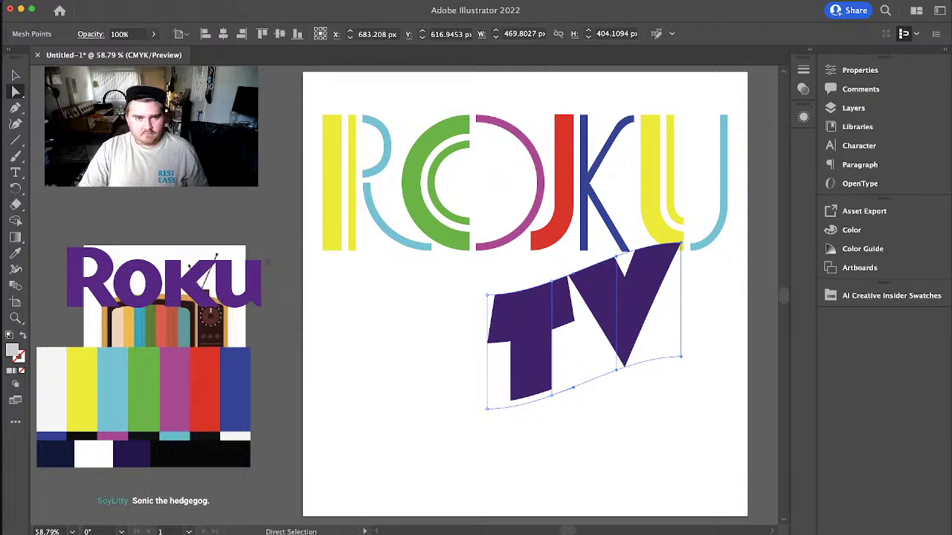
{"action": "left_click", "coordinate": [15, 75]}
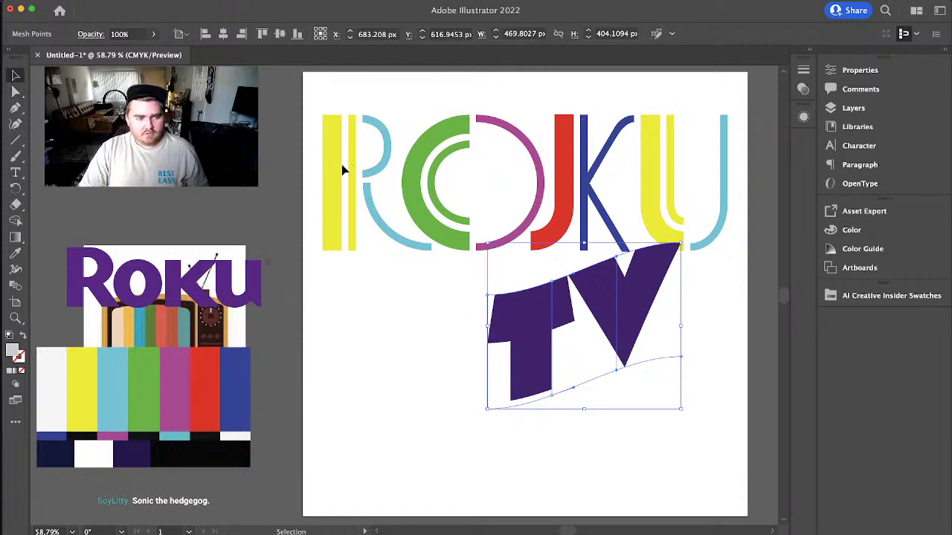
- Narrow the warped TV lettering by bringing its left edge inward
{"action": "left_click", "coordinate": [610, 316]}
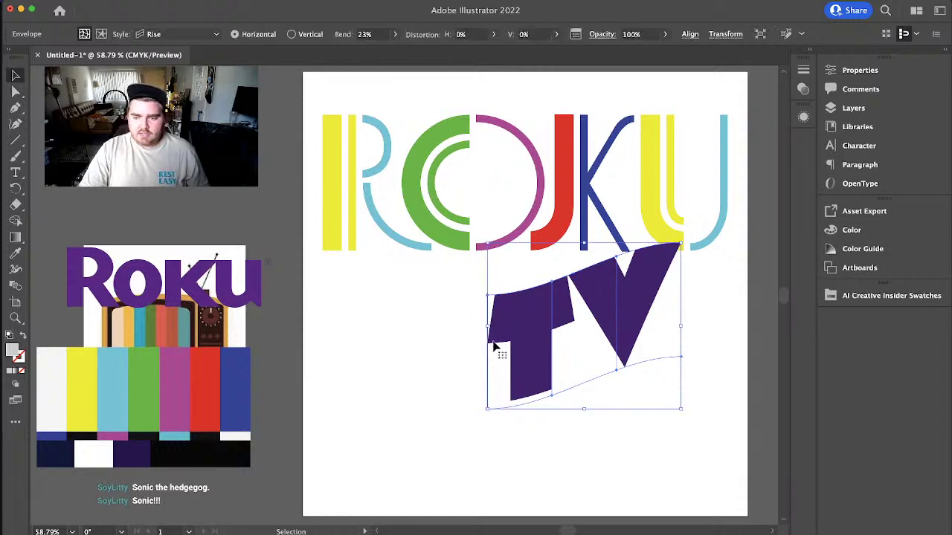
{"action": "left_click_drag", "start_coordinate": [486, 327], "coordinate": [513, 327]}
{"action": "left_click", "coordinate": [727, 331]}
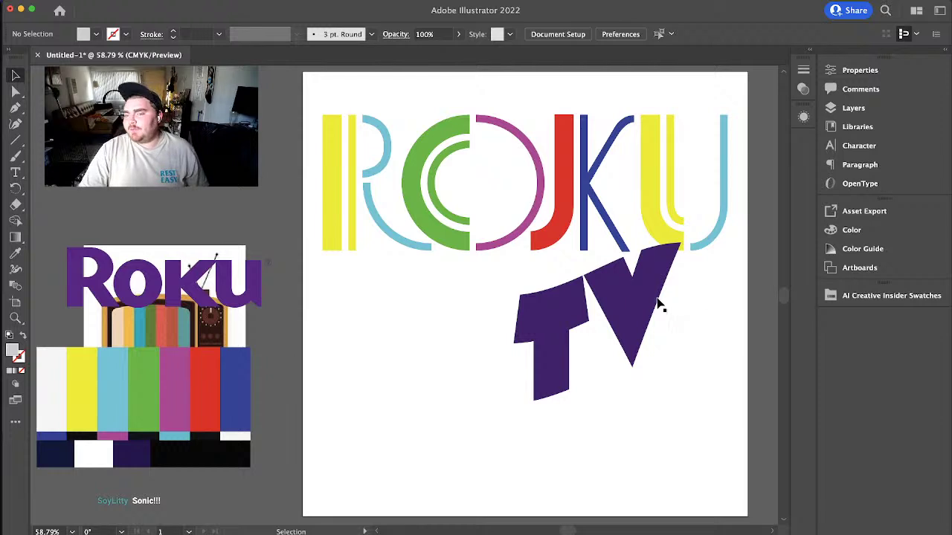
- Try other positions for the TV lettering under ROKU and settle it with the V's tip at the base of the yellow U
{"action": "left_click_drag", "start_coordinate": [640, 300], "coordinate": [592, 295]}
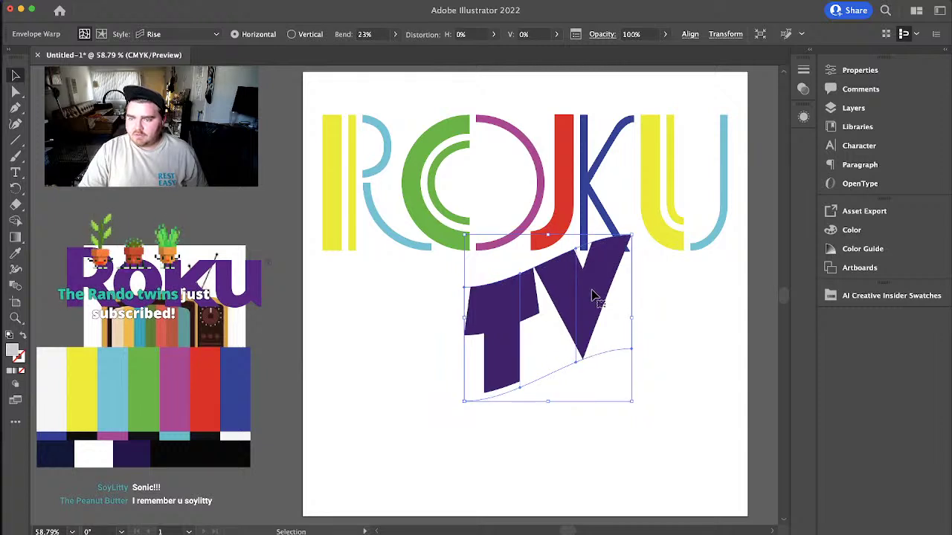
{"action": "key", "text": "a"}
{"action": "key", "text": "v"}
{"action": "left_click_drag", "start_coordinate": [569, 311], "coordinate": [636, 283]}
{"action": "left_click", "coordinate": [729, 325]}
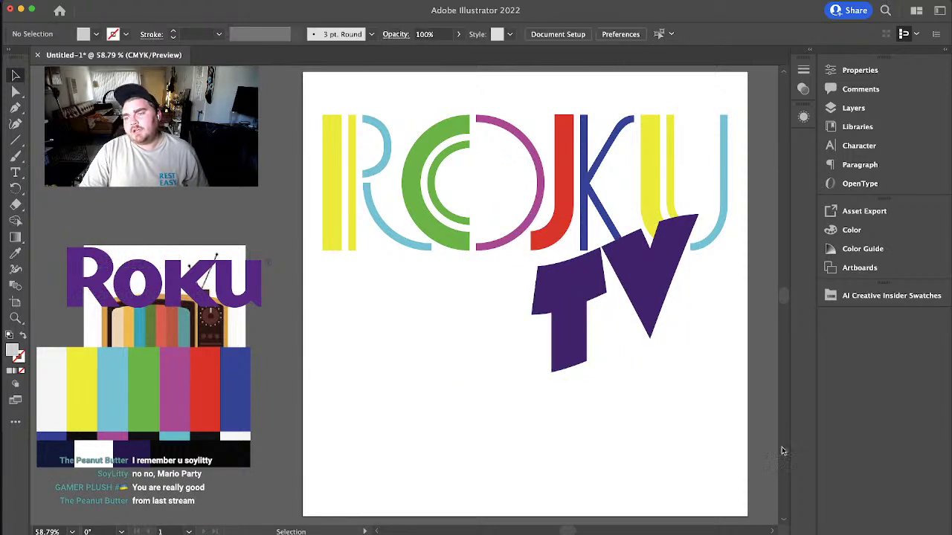
{"action": "mouse_move", "coordinate": [600, 291]}
{"action": "left_mouse_down"}
{"action": "mouse_move", "coordinate": [593, 318]}
{"action": "mouse_move", "coordinate": [612, 287]}
{"action": "mouse_move", "coordinate": [615, 298]}
{"action": "left_mouse_up"}
{"action": "left_click", "coordinate": [719, 298]}
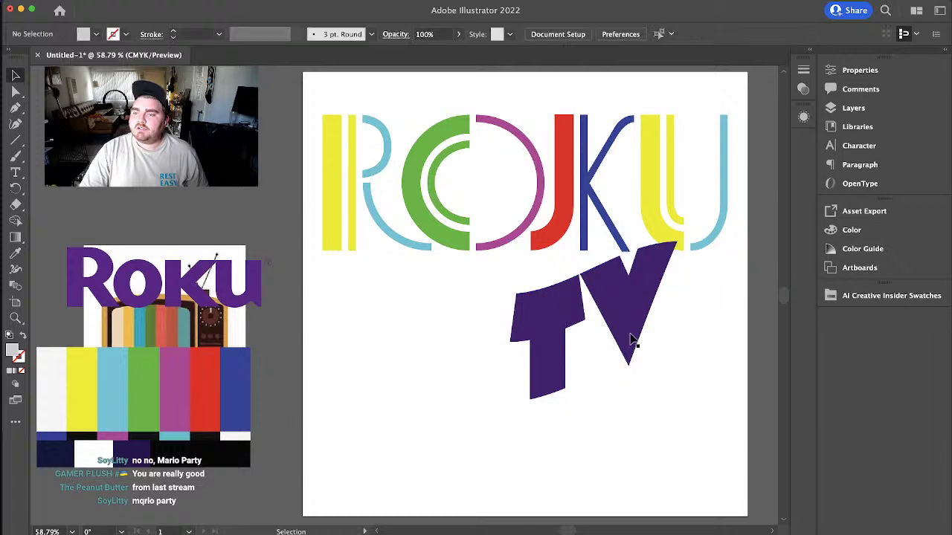
{"action": "left_click_drag", "start_coordinate": [291, 131], "coordinate": [686, 346]}
{"action": "left_click", "coordinate": [687, 464]}
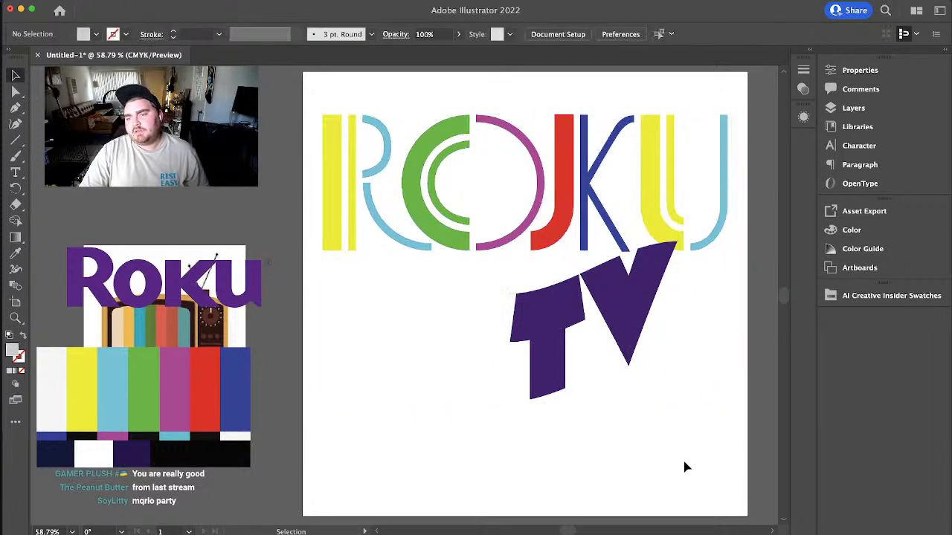
- Try to recolor the warped TV lettering with the magenta sampled from the O of ROKU
{"action": "left_click", "coordinate": [626, 307]}
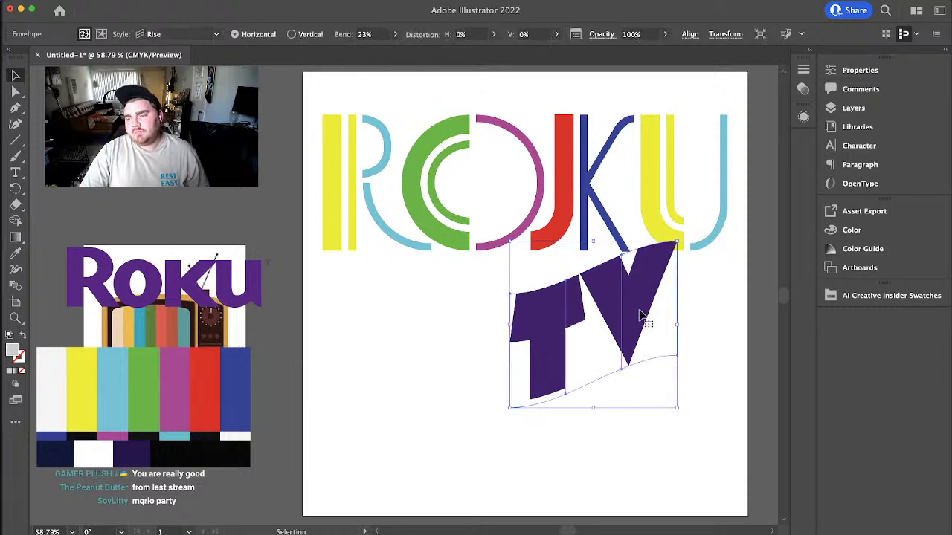
{"action": "left_click", "coordinate": [21, 250]}
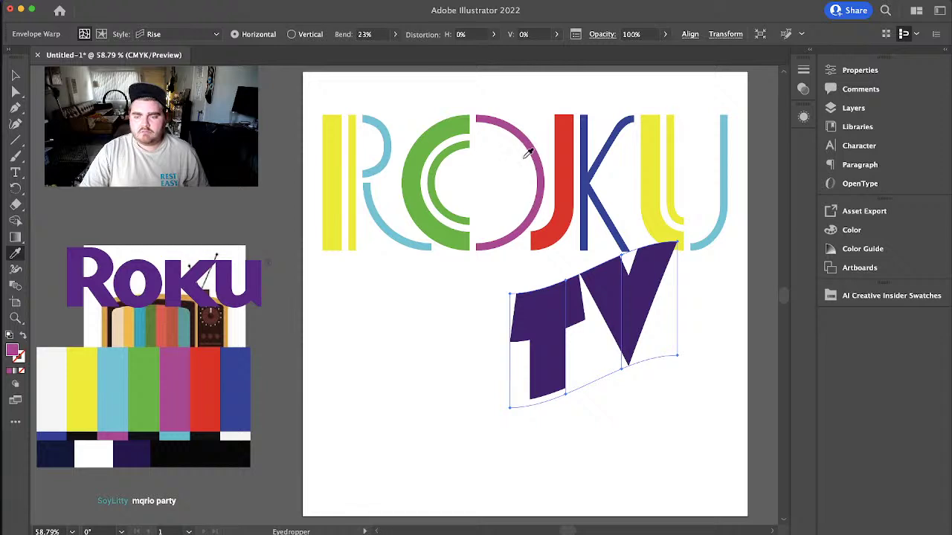
{"action": "left_click", "coordinate": [15, 75]}
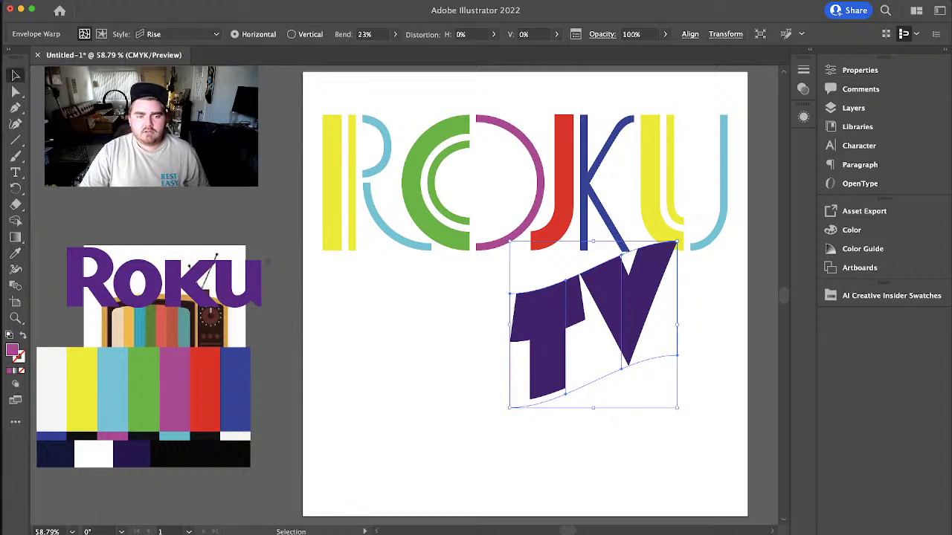
{"action": "left_click", "coordinate": [599, 248]}
{"action": "left_click", "coordinate": [617, 279]}
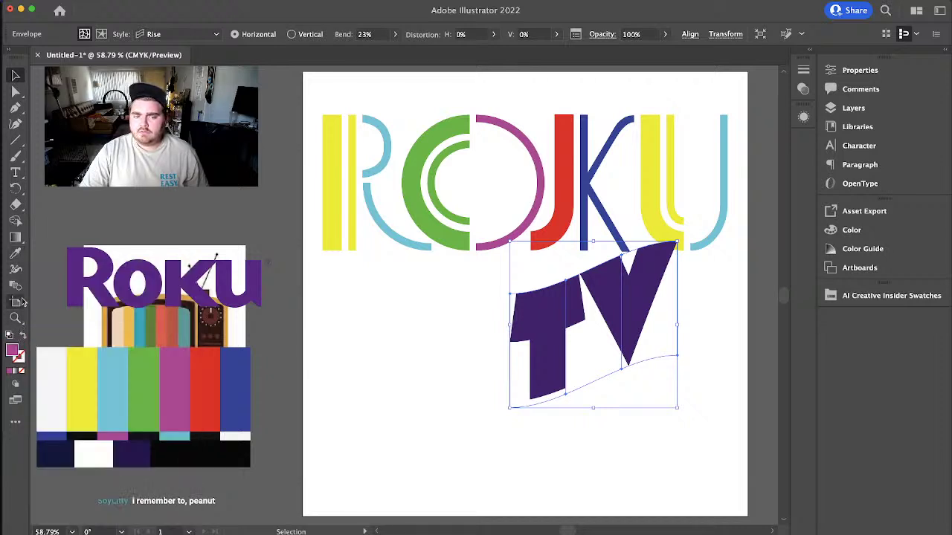
{"action": "left_click", "coordinate": [687, 350]}
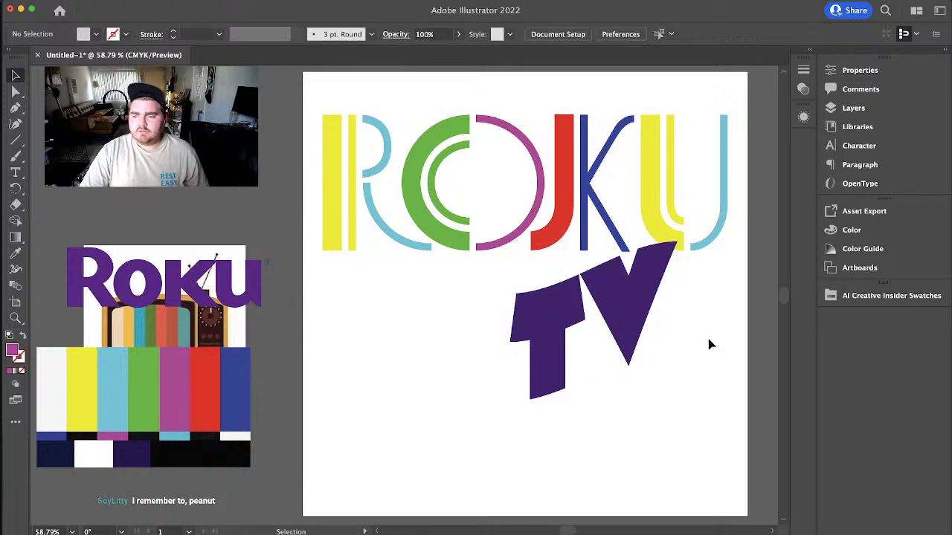
- Recolor the TV lettering inside its warp envelope with the magenta sampled from the O of ROKU
{"action": "double_click", "coordinate": [612, 293]}
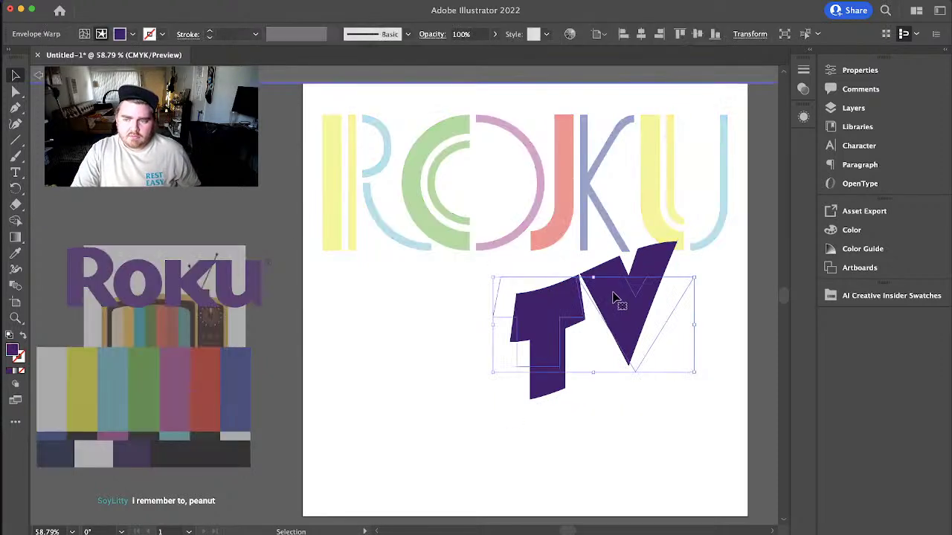
{"action": "left_click", "coordinate": [15, 253]}
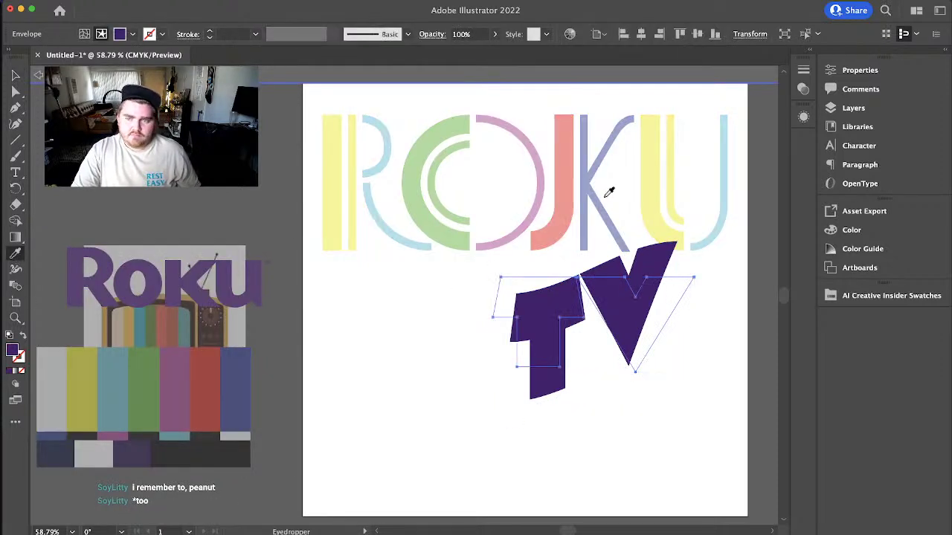
{"action": "left_click", "coordinate": [542, 168]}
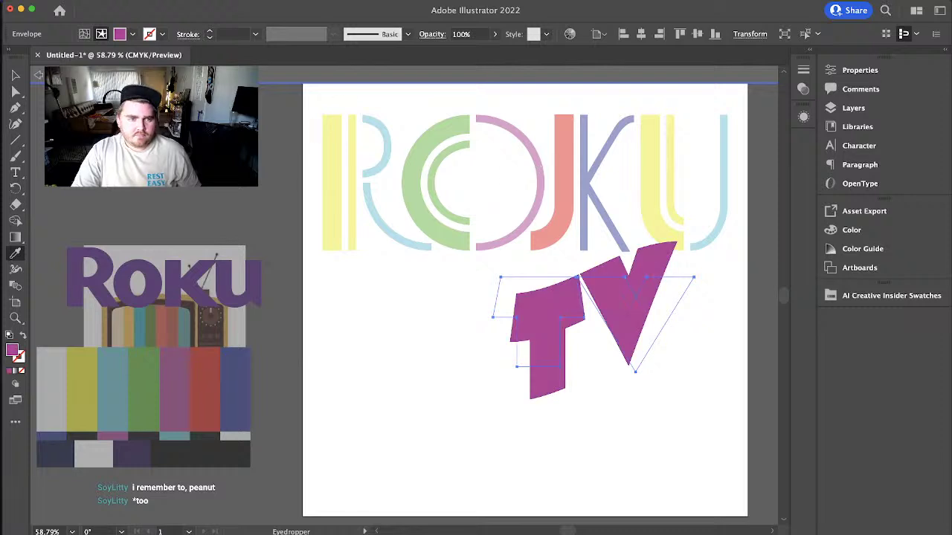
{"action": "left_click", "coordinate": [15, 74]}
{"action": "double_click", "coordinate": [389, 336]}
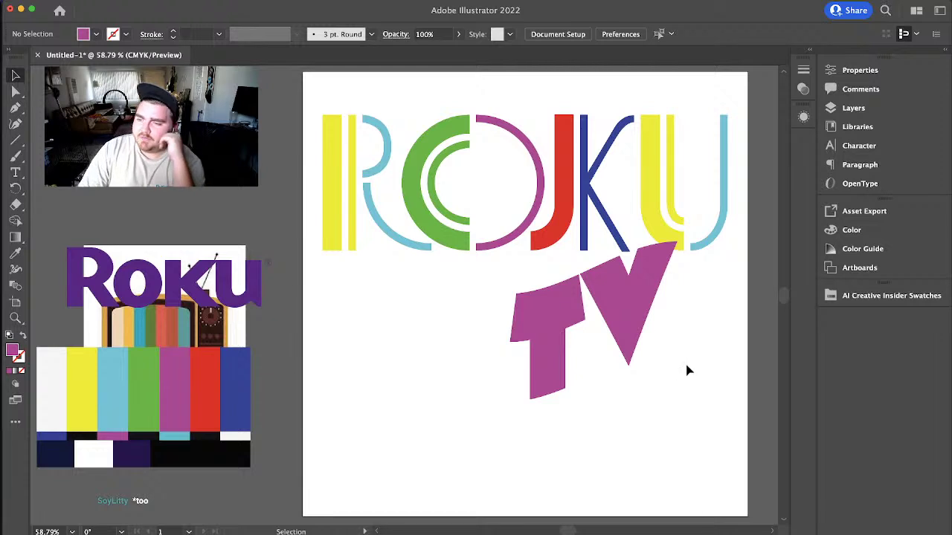
- Scale the TV lettering down to a little over half its size and place it against the base of the yellow U
{"action": "left_click", "coordinate": [616, 301]}
{"action": "left_click_drag", "start_coordinate": [493, 385], "coordinate": [581, 333]}
{"action": "left_click_drag", "start_coordinate": [660, 304], "coordinate": [653, 290]}
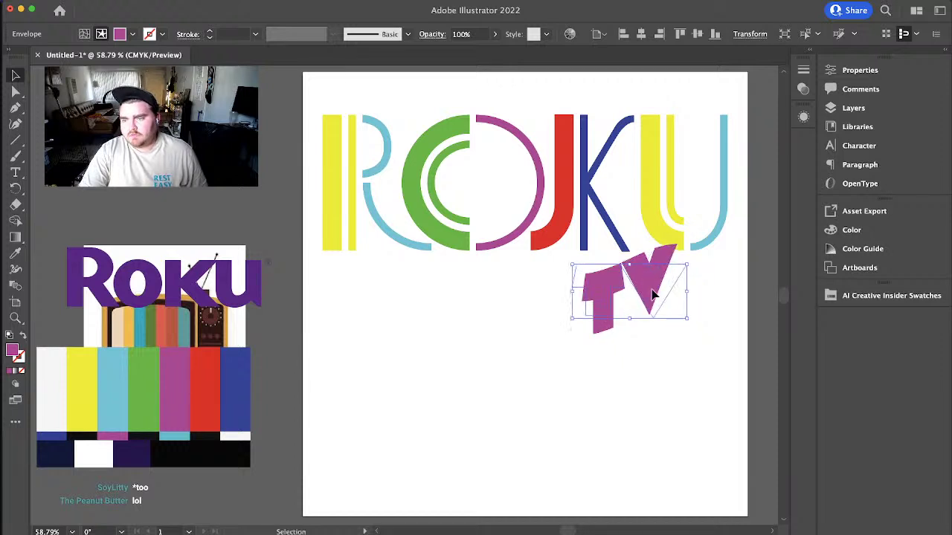
{"action": "left_click", "coordinate": [670, 418]}
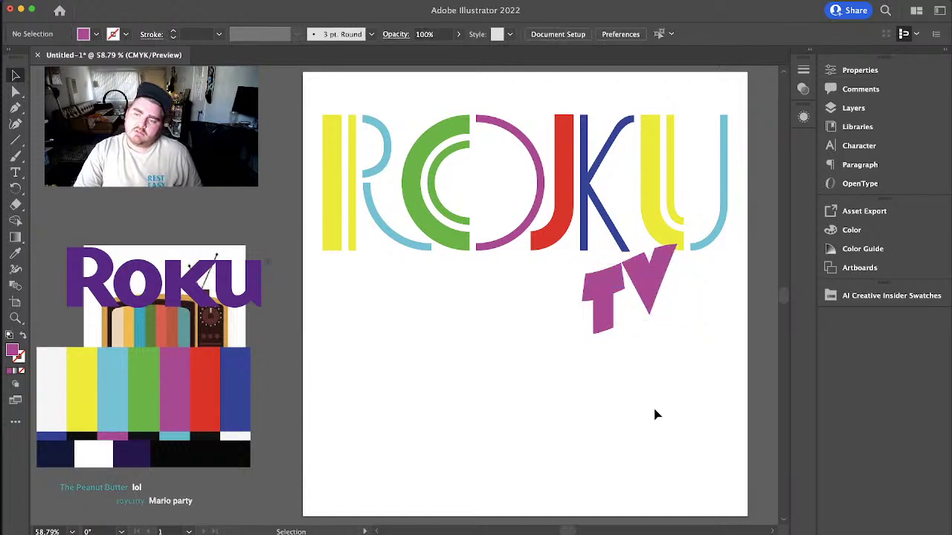
- Enlarge the TV lettering slightly and nudge it so the V's upper tip meets the base of the yellow U
{"action": "left_click", "coordinate": [614, 310]}
{"action": "left_click_drag", "start_coordinate": [574, 292], "coordinate": [562, 295]}
{"action": "left_click", "coordinate": [713, 411]}
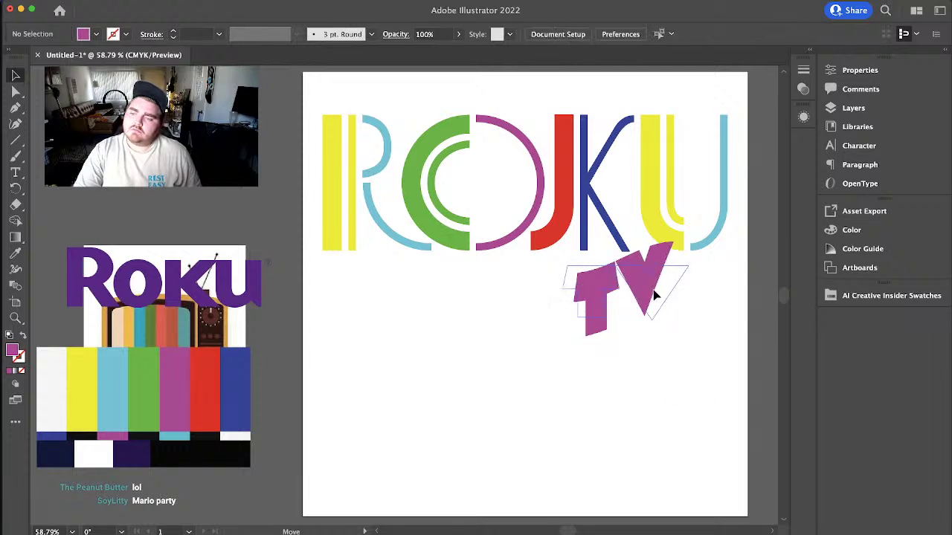
{"action": "left_click_drag", "start_coordinate": [654, 296], "coordinate": [658, 298]}
{"action": "left_click", "coordinate": [703, 414]}
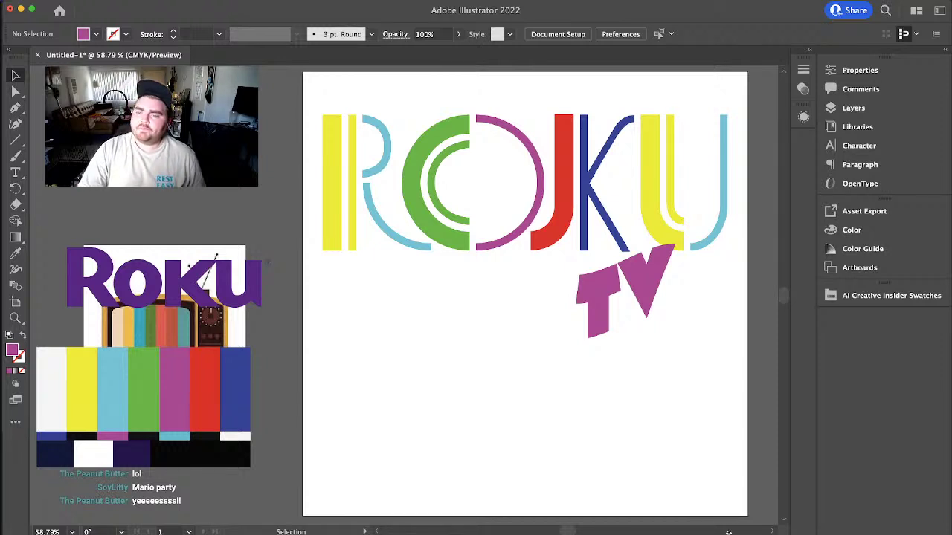
- Move the ROKU and TV lettering together down to the vertical middle of the artboard
{"action": "left_click_drag", "start_coordinate": [343, 175], "coordinate": [686, 266]}
{"action": "left_click_drag", "start_coordinate": [669, 235], "coordinate": [662, 319]}
{"action": "left_click", "coordinate": [521, 428]}
{"action": "left_click_drag", "start_coordinate": [349, 175], "coordinate": [681, 375]}
{"action": "left_click_drag", "start_coordinate": [672, 318], "coordinate": [671, 308]}
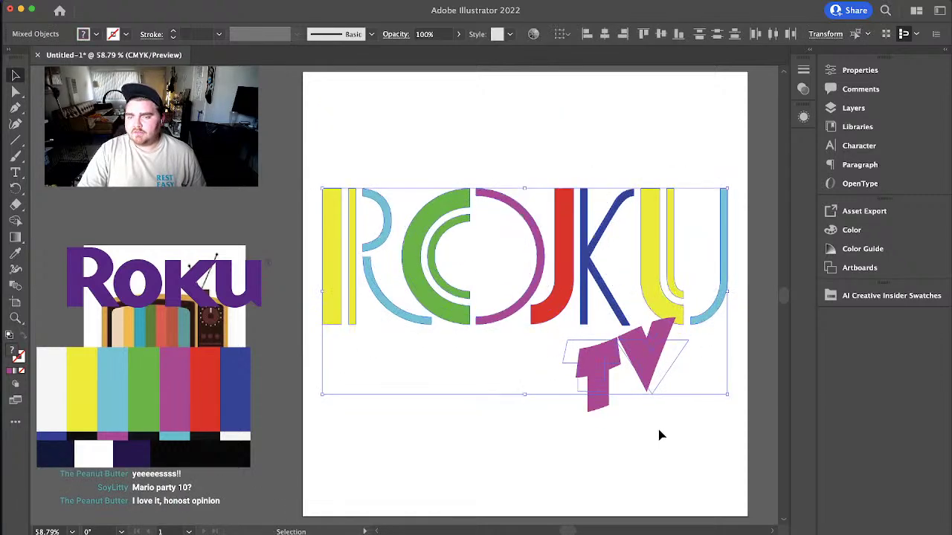
{"action": "left_click", "coordinate": [661, 424]}
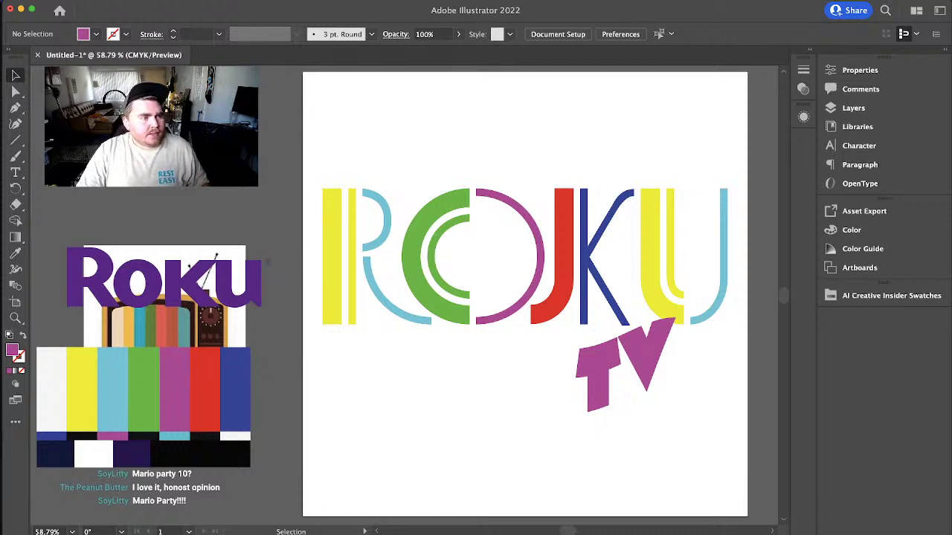
- Start saving the document on the computer in the YouTube folder under Tylietok on the LaCie drive, and open the file name for editing
{"action": "key", "text": "super+s"}
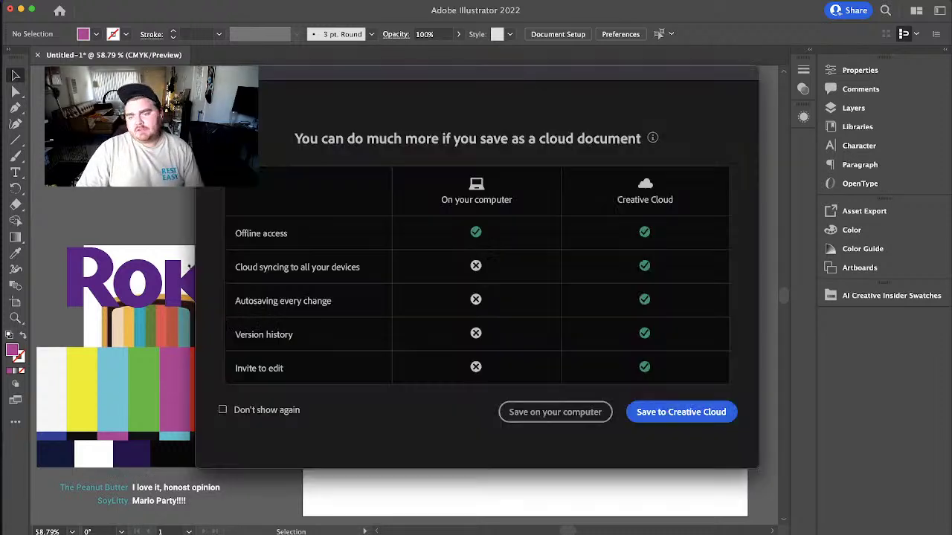
{"action": "left_click", "coordinate": [538, 412]}
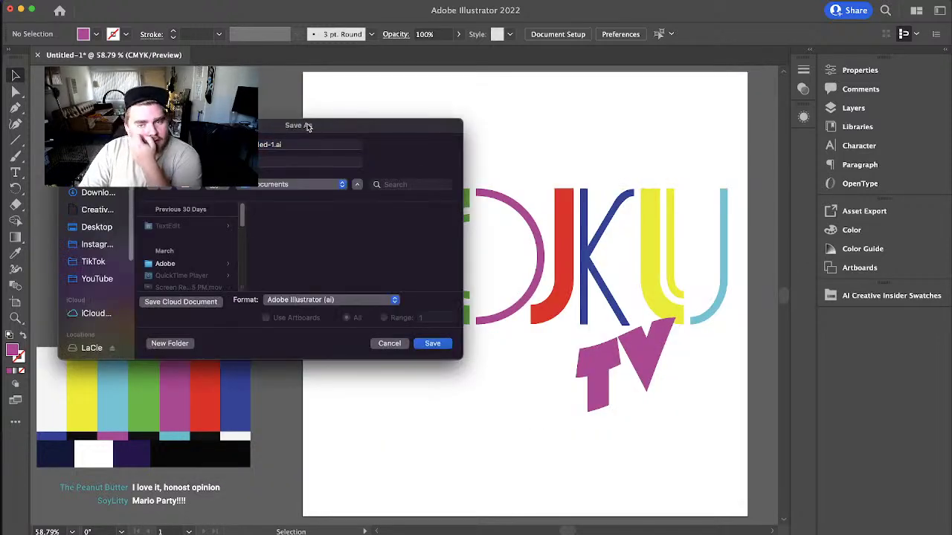
{"action": "left_click", "coordinate": [97, 346]}
{"action": "left_click", "coordinate": [206, 227]}
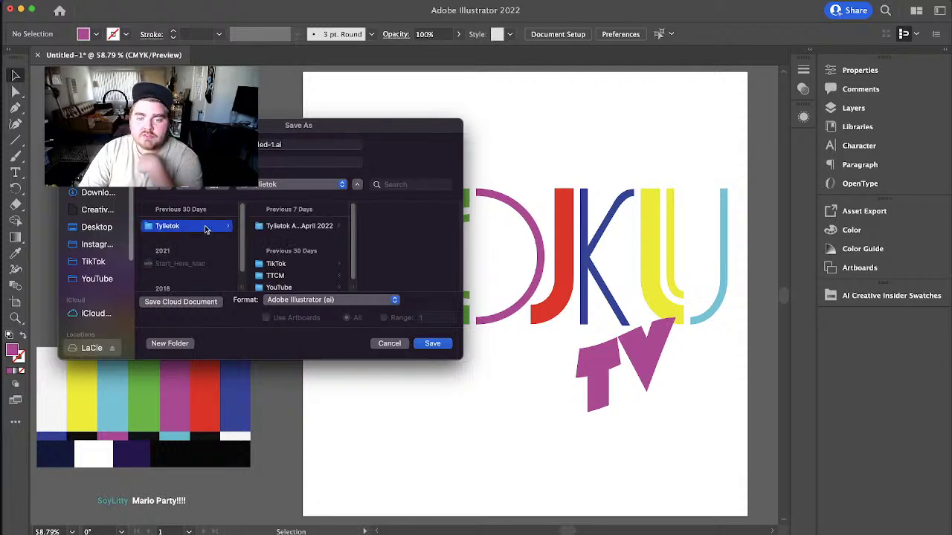
{"action": "left_click", "coordinate": [296, 282]}
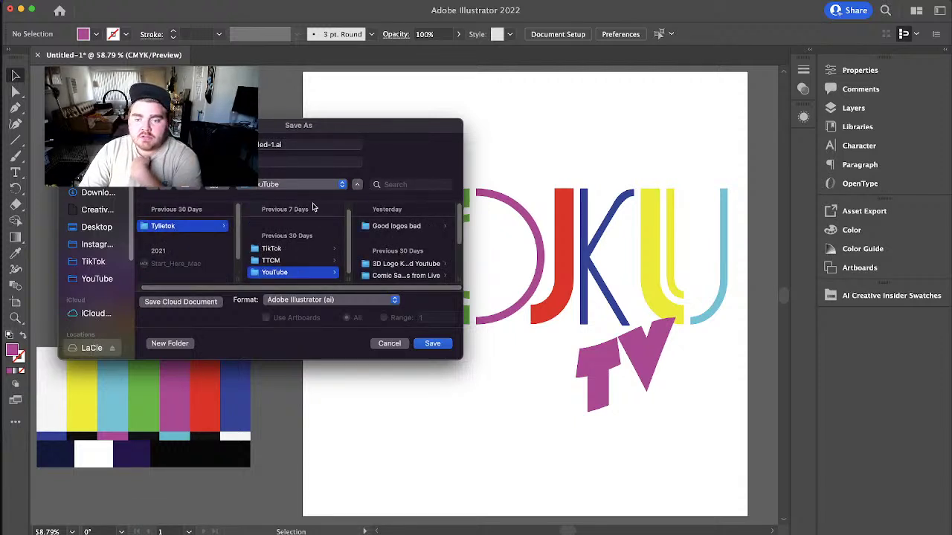
{"action": "left_click", "coordinate": [273, 143]}
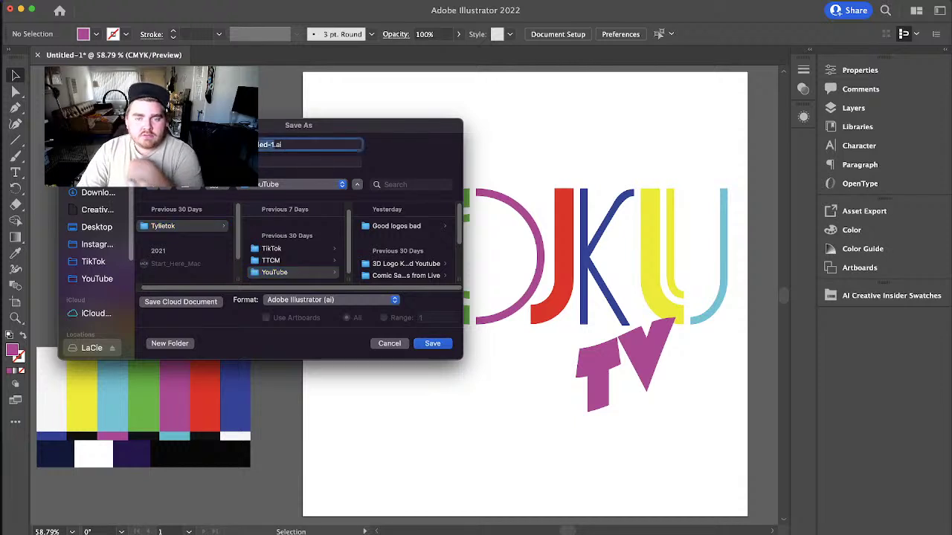
- Save the document as Roku Vintage.ai in a new folder named Vintage Redesigns Live2 inside the YouTube folder
{"action": "type", "text": "DJKge"}
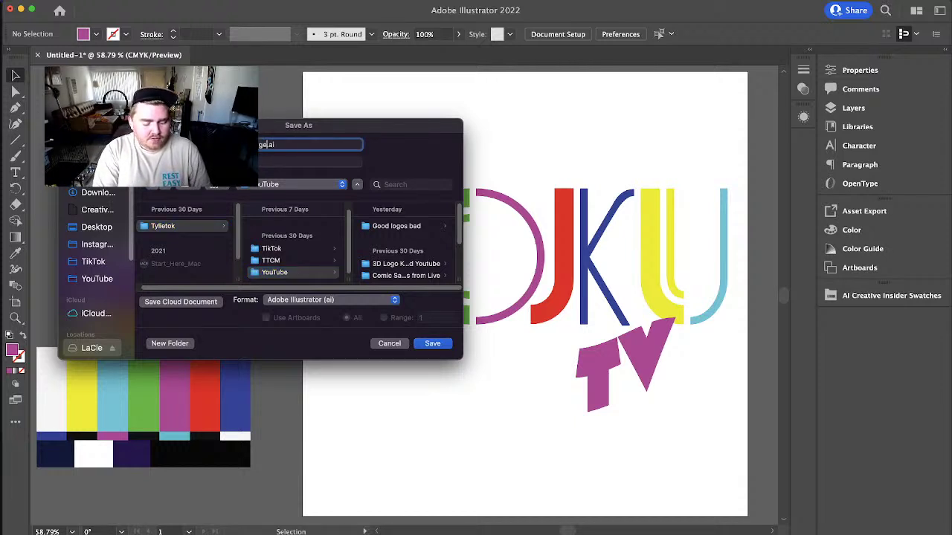
{"action": "left_click", "coordinate": [189, 346]}
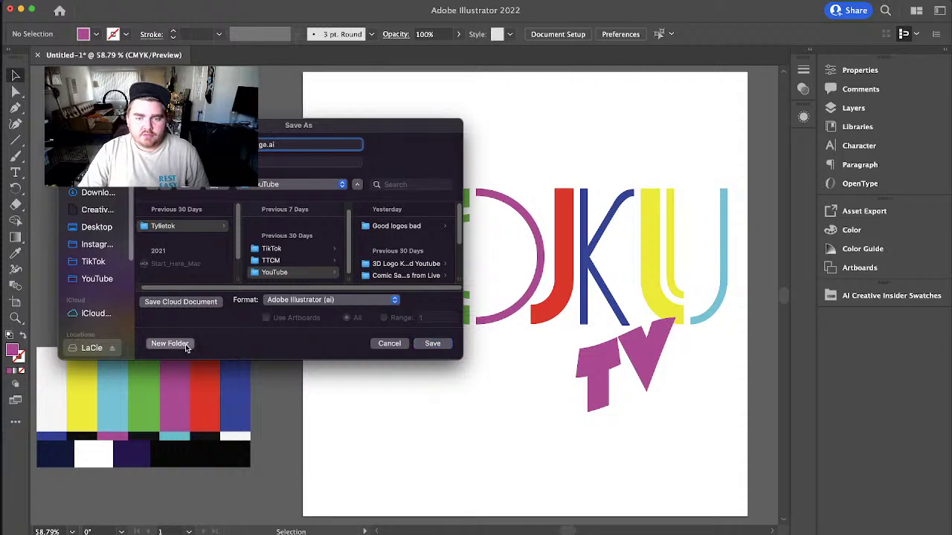
{"action": "type", "text": "Vint"}
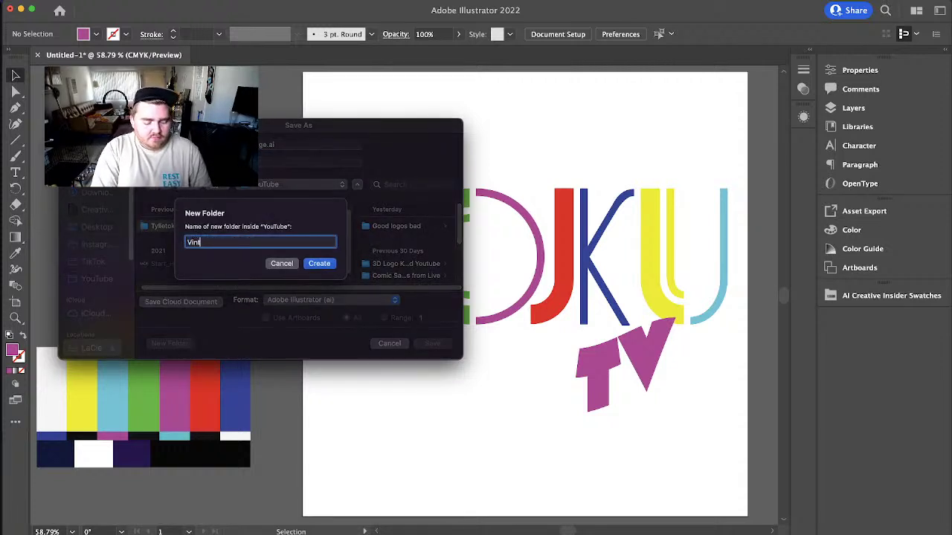
{"action": "type", "text": "age Redesigns Live2"}
{"action": "key", "text": "Return"}
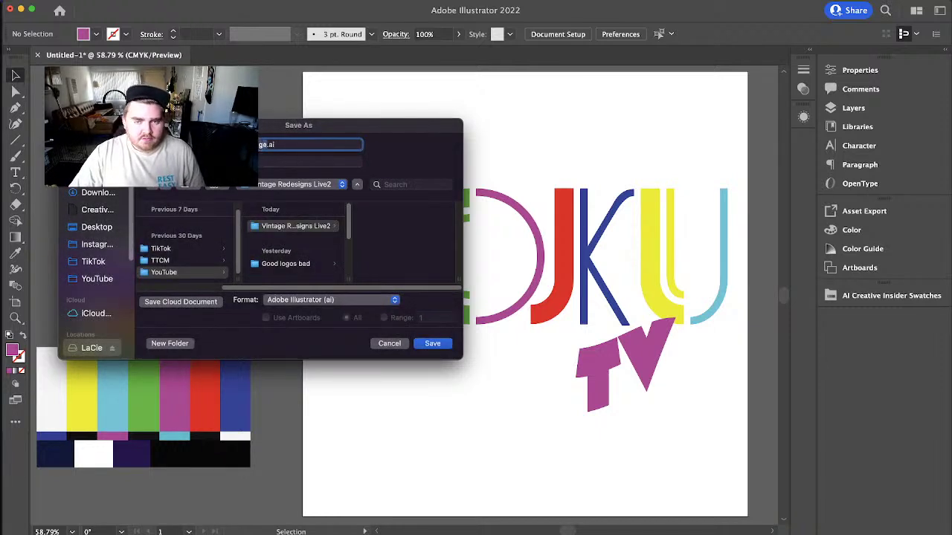
{"action": "type", "text": "Roku Vint"}
{"action": "type", "text": "age"}
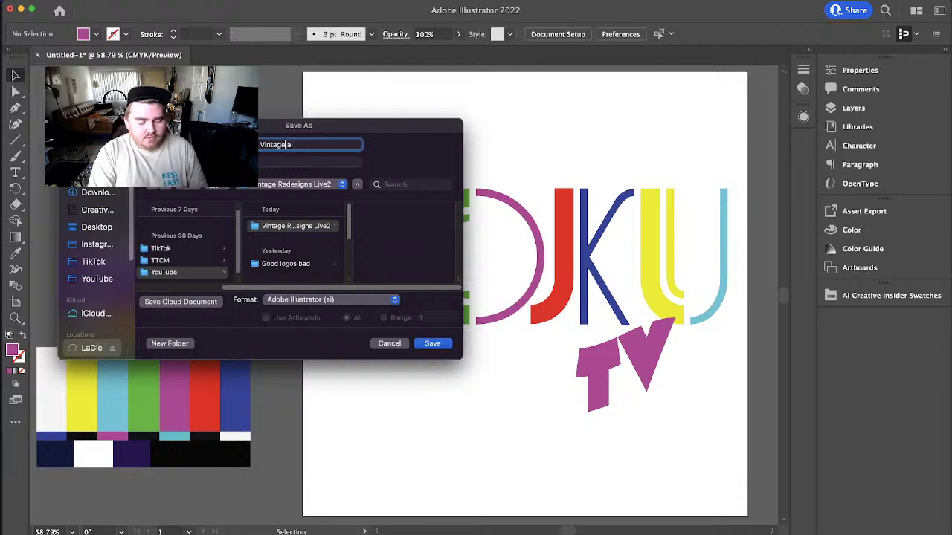
{"action": "left_click", "coordinate": [432, 344]}
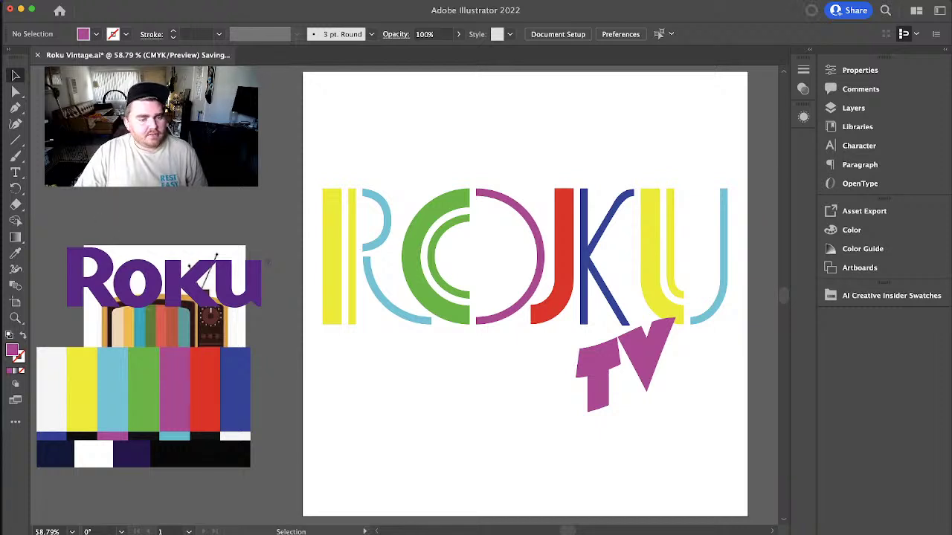
- Delete the Roku logo, retro TV and colour bar reference images beside the artboard
{"action": "left_click", "coordinate": [146, 383]}
{"action": "key", "text": "Delete"}
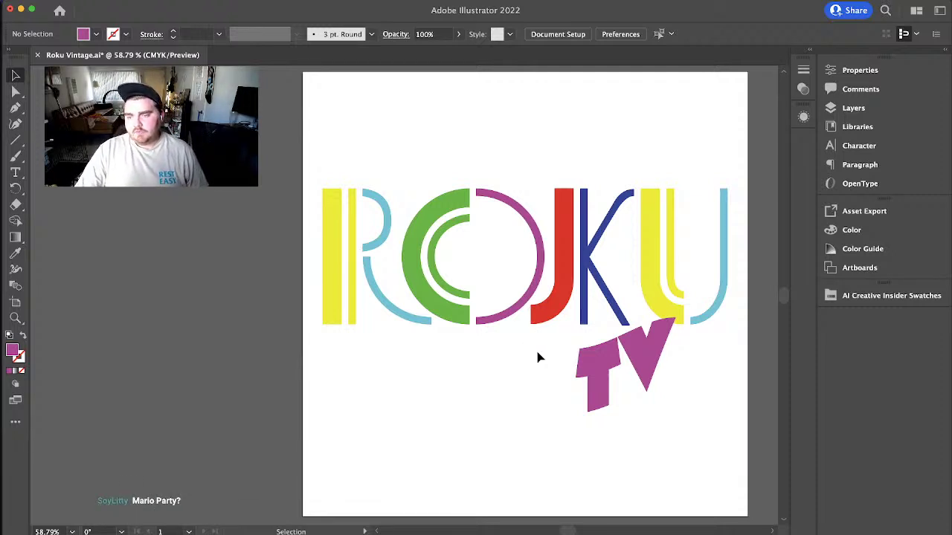
- Try to flip the red J-shaped stroke upside down within its group, and undo the reflection
{"action": "double_click", "coordinate": [548, 308]}
{"action": "left_click", "coordinate": [558, 305]}
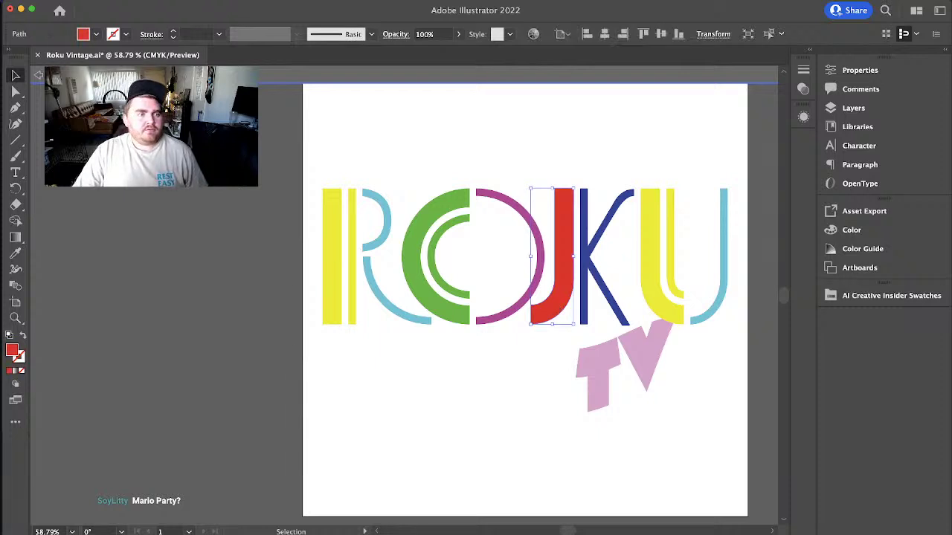
{"action": "right_click", "coordinate": [561, 237]}
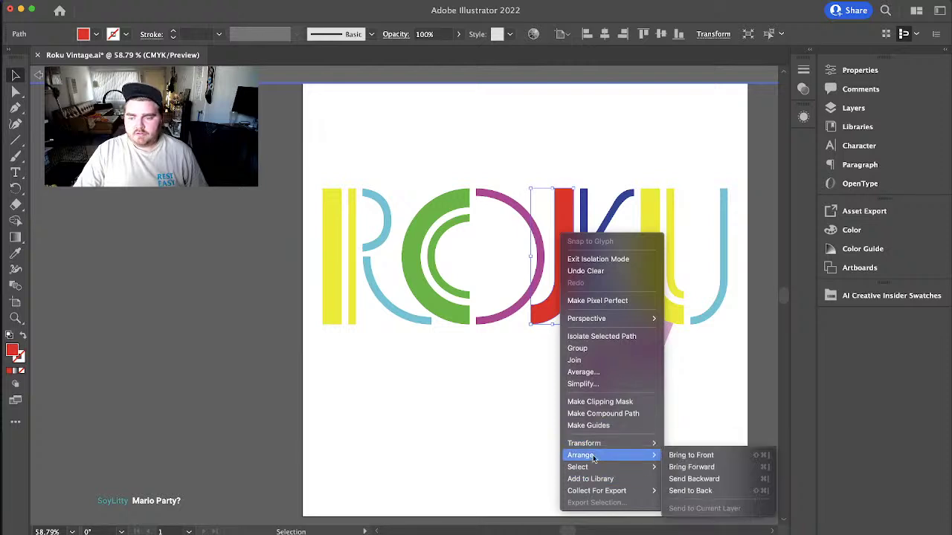
{"action": "mouse_move", "coordinate": [643, 449]}
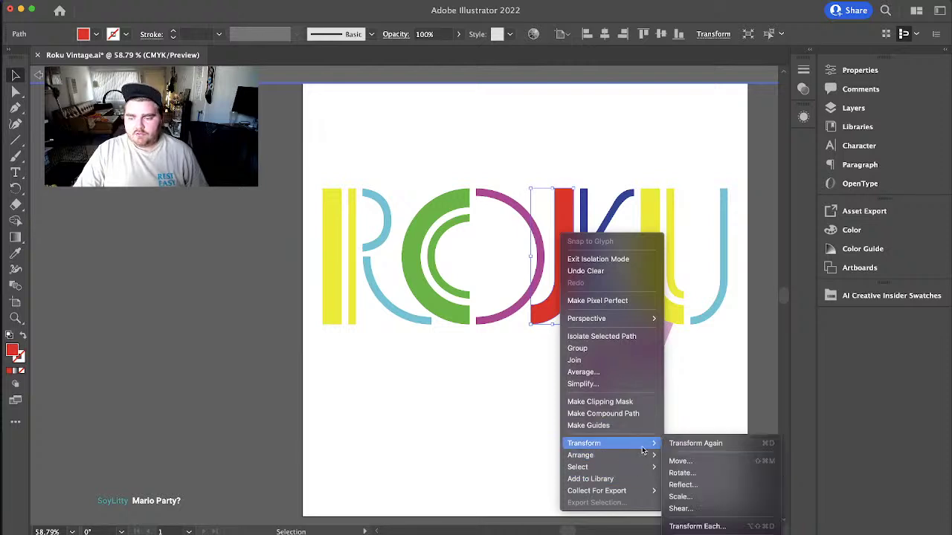
{"action": "left_click", "coordinate": [681, 484]}
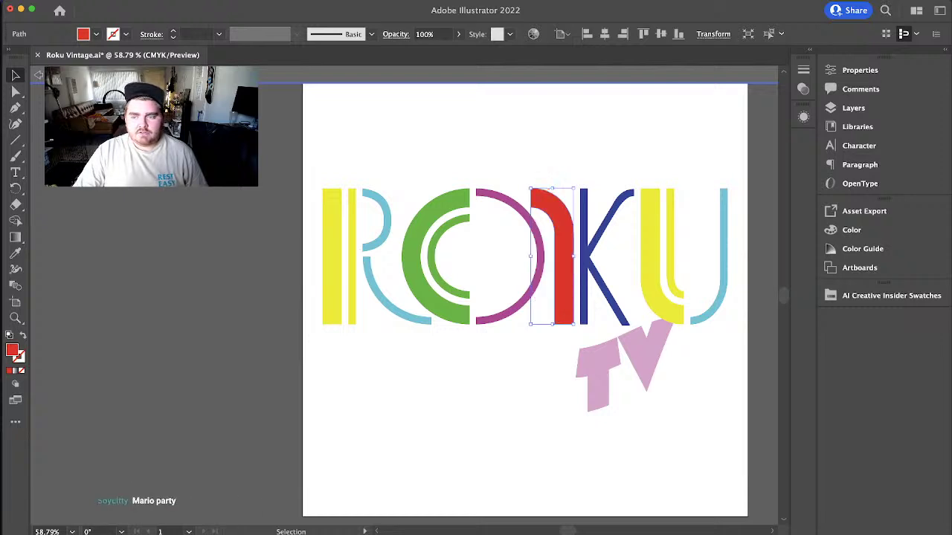
{"action": "left_click", "coordinate": [446, 452]}
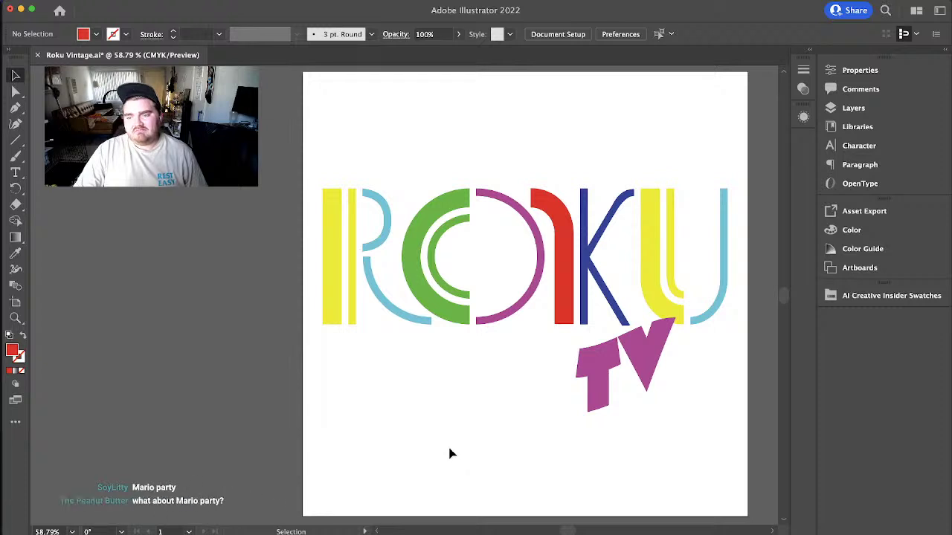
{"action": "key", "text": "super+z"}
{"action": "left_click", "coordinate": [450, 453]}
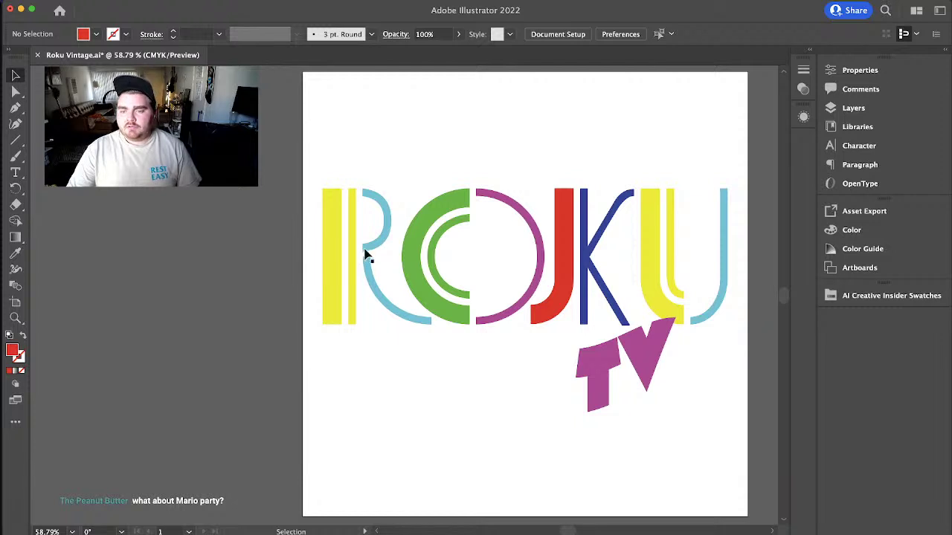
- Clear the artboard by deleting the whole ROKU lettering and the TV text
{"action": "left_click_drag", "start_coordinate": [295, 123], "coordinate": [747, 429]}
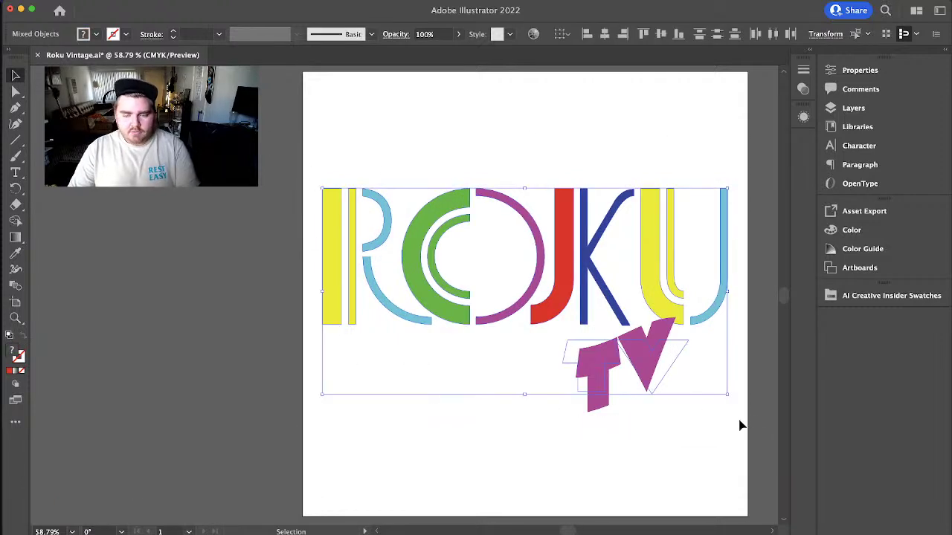
{"action": "key", "text": "Delete"}
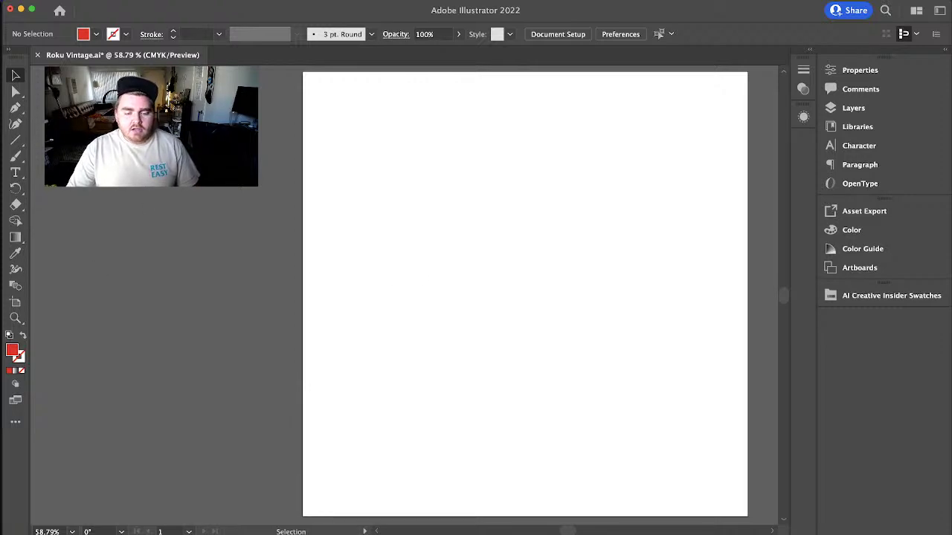
- Close the Roku logo preview, switch to Chrome and search Google Images for "nordvpn logo"
{"action": "key", "text": "super+Tab"}
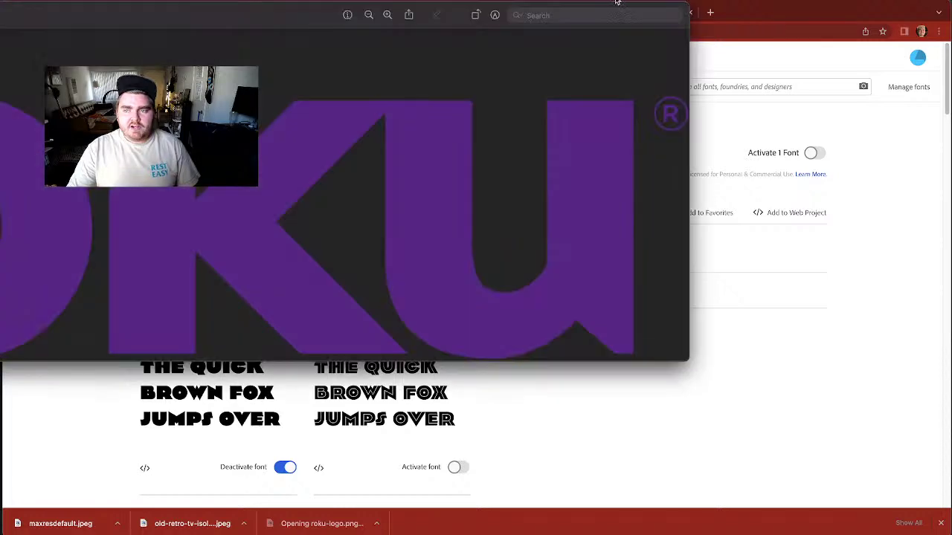
{"action": "key", "text": "super+w"}
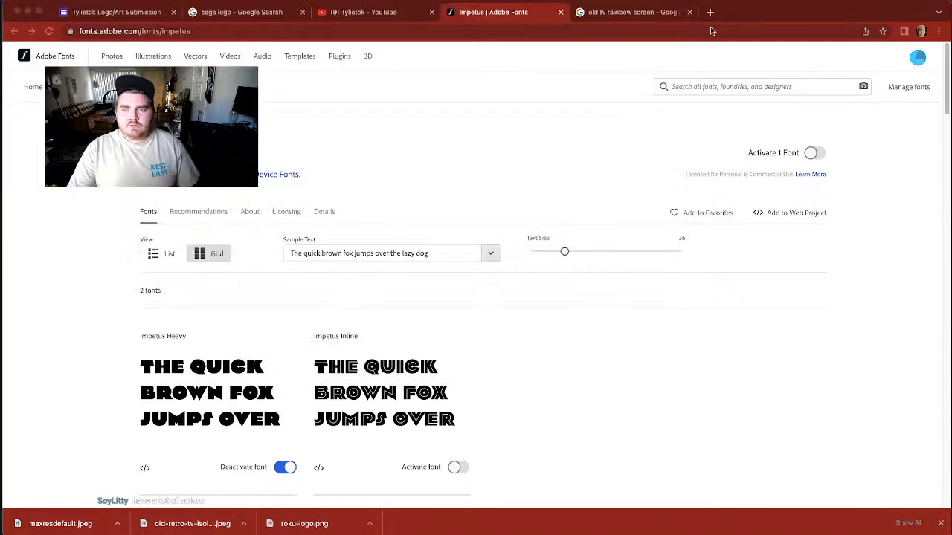
{"action": "left_click", "coordinate": [598, 13]}
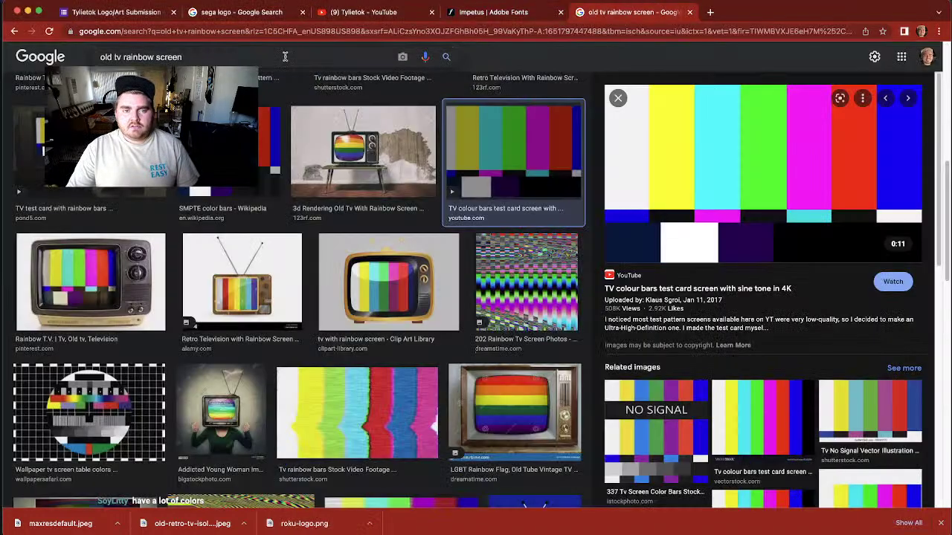
{"action": "triple_click", "coordinate": [206, 60]}
{"action": "type", "text": "nordvp"}
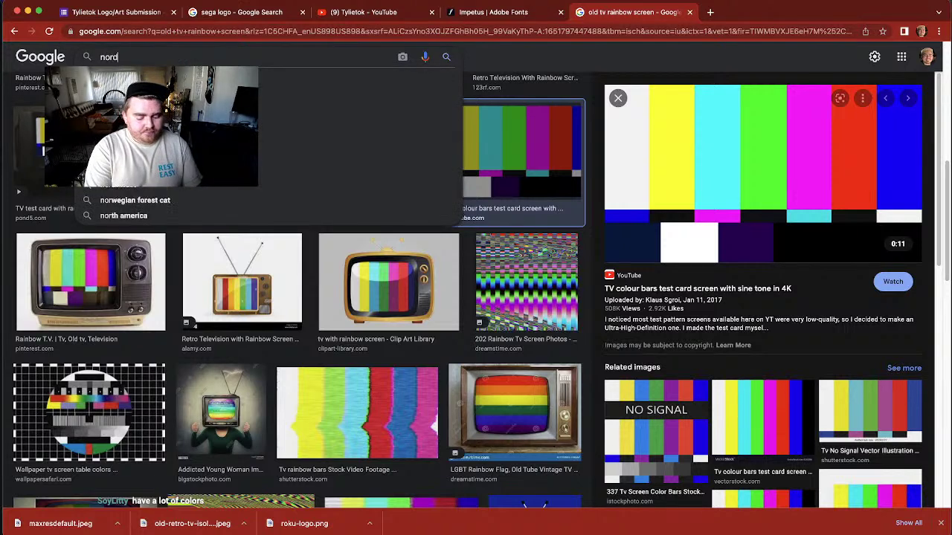
{"action": "type", "text": "n"}
{"action": "key", "text": "Return"}
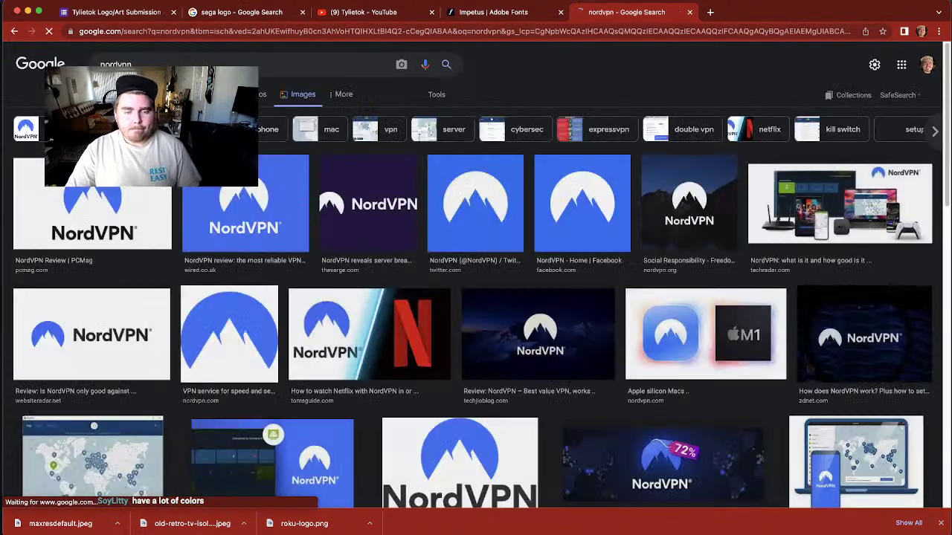
{"action": "left_click", "coordinate": [168, 61]}
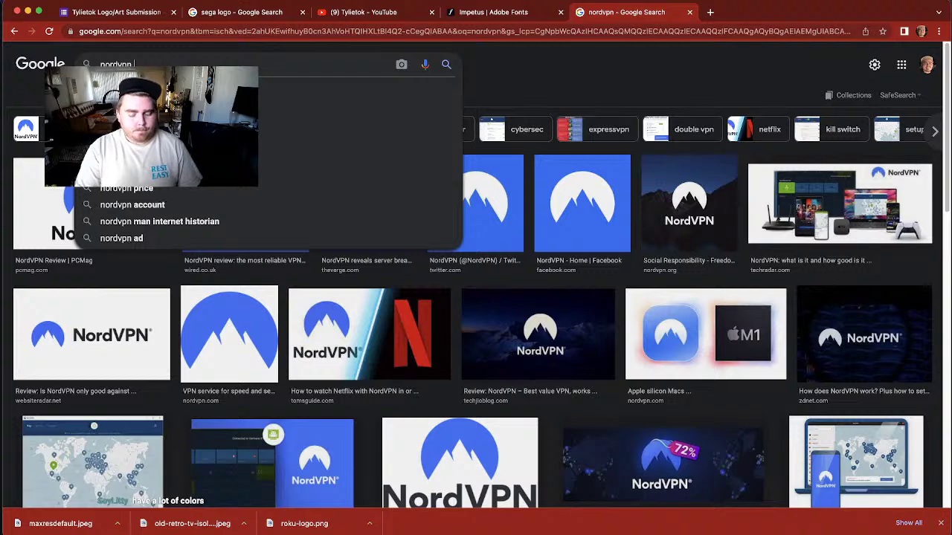
{"action": "type", "text": "logo"}
{"action": "key", "text": "Return"}
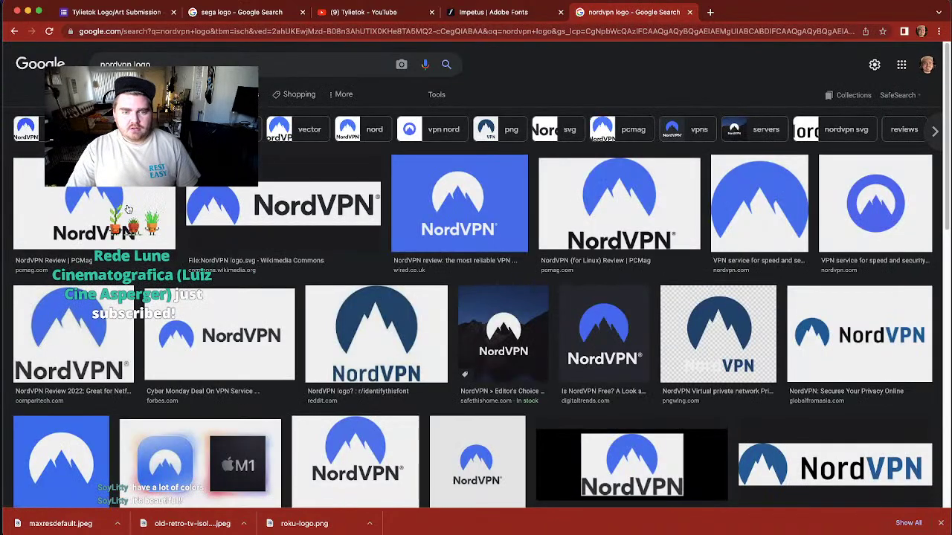
- Save the NordVPN logo image from the PCMag result to the Downloads folder
{"action": "left_click", "coordinate": [127, 211]}
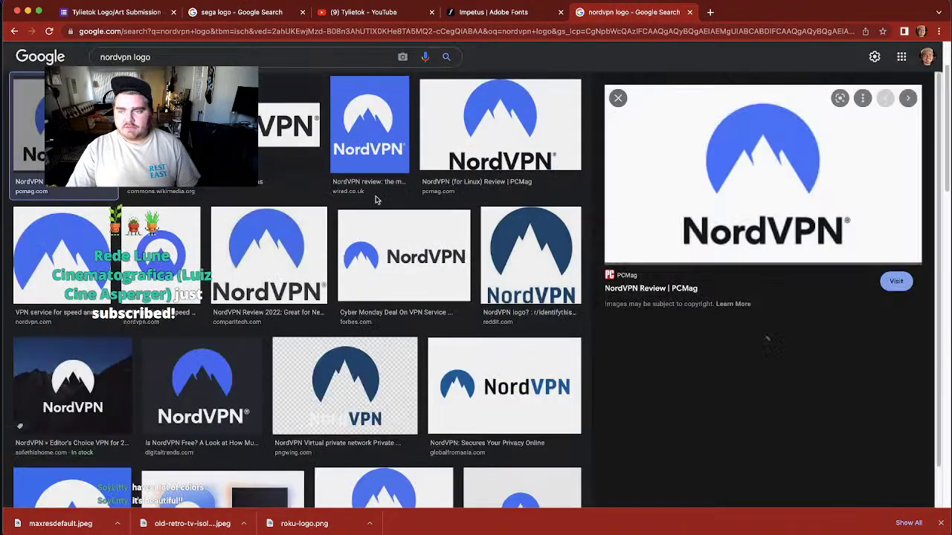
{"action": "right_click", "coordinate": [782, 146]}
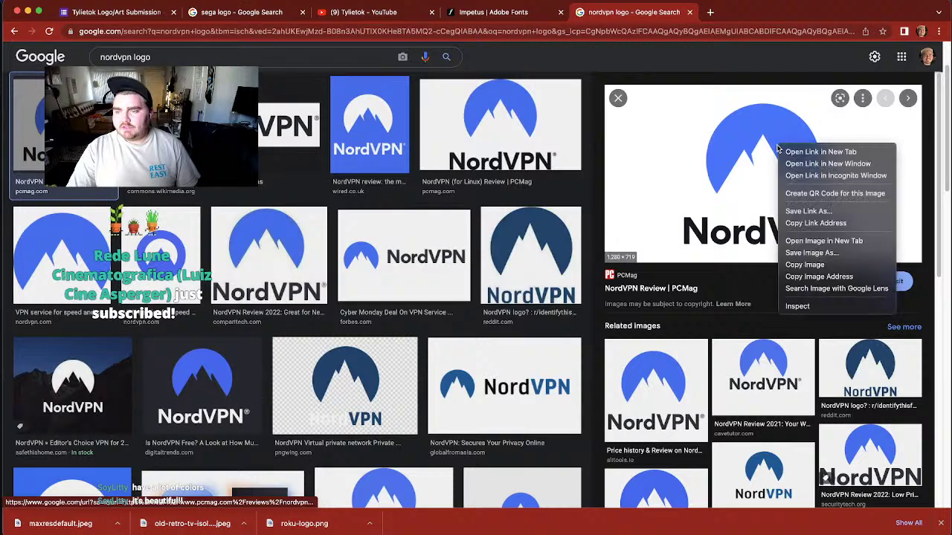
{"action": "left_click", "coordinate": [806, 263]}
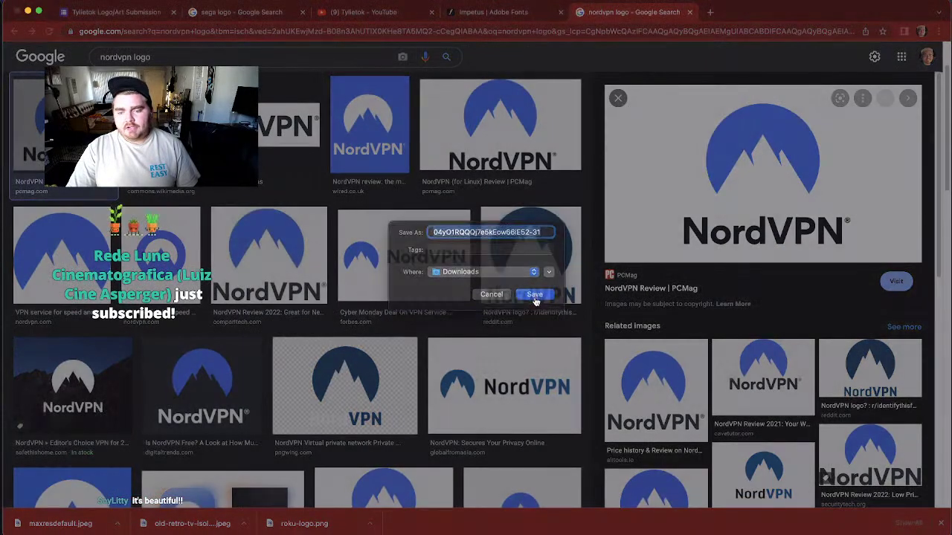
{"action": "left_click", "coordinate": [534, 294]}
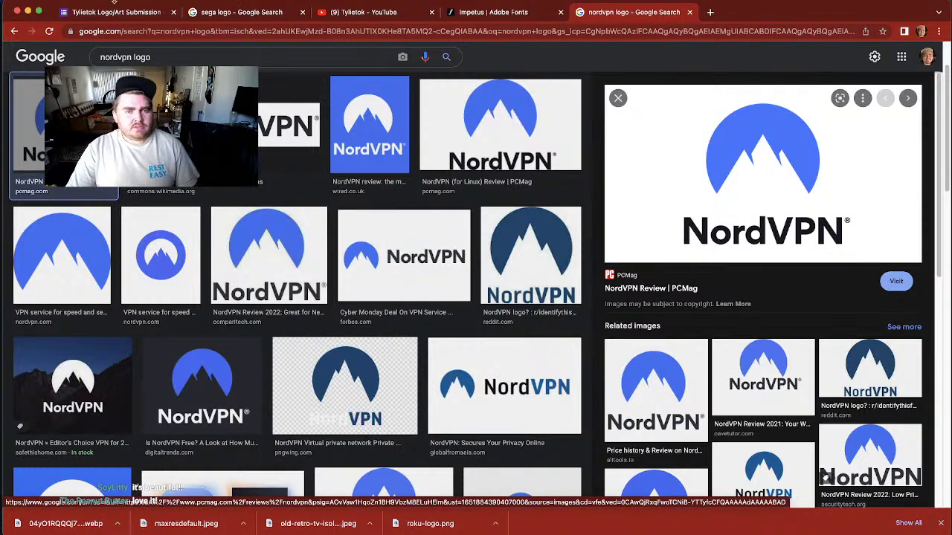
- Search Google Images for "old mountain logo"
{"action": "left_click_drag", "start_coordinate": [158, 56], "coordinate": [85, 56]}
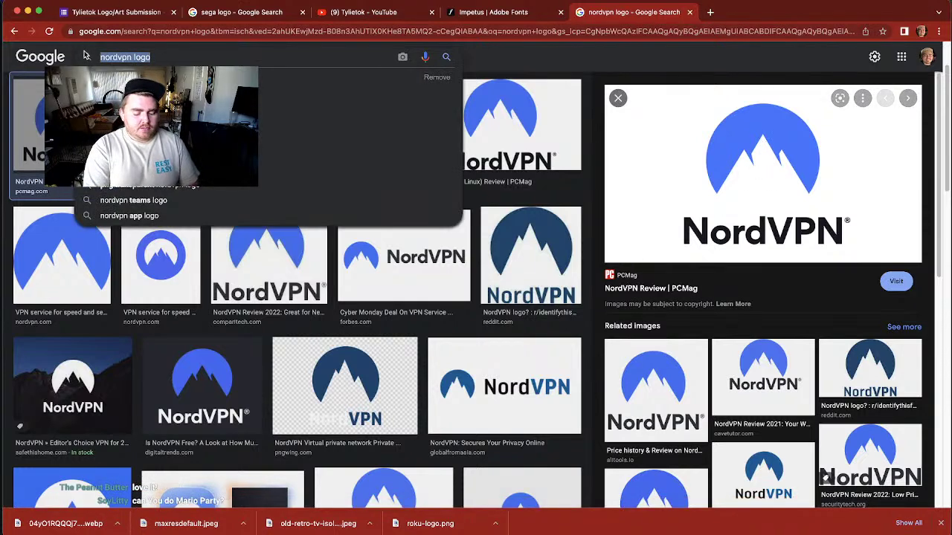
{"action": "type", "text": "old mountain"}
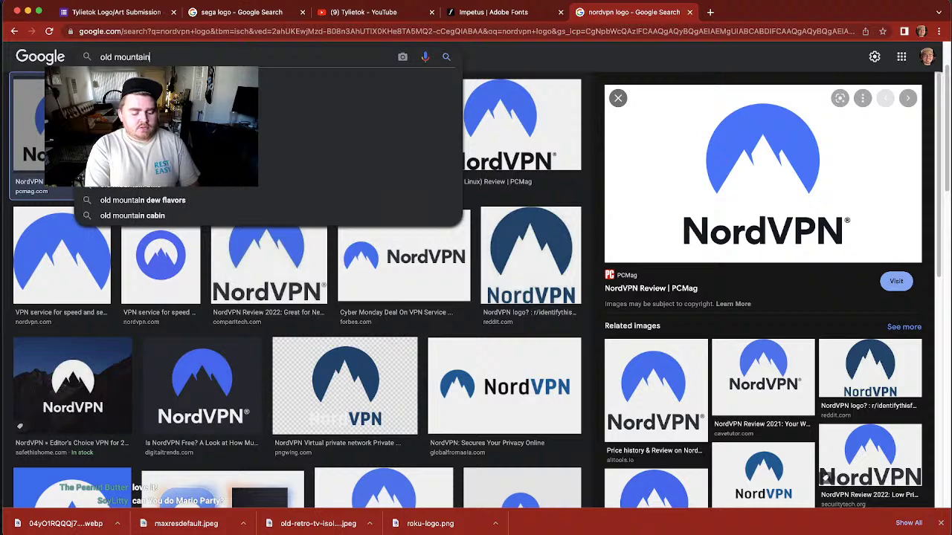
{"action": "type", "text": " logo"}
{"action": "key", "text": "Return"}
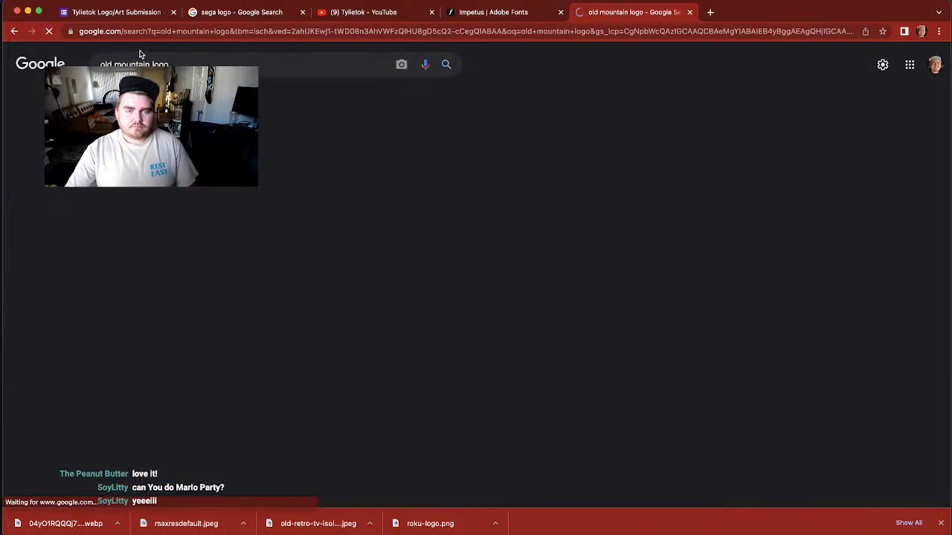
- Examine the old mountain logo results for vintage style references, including an enlarged view of the hand-drawn mountain badges set
{"action": "scroll", "coordinate": [217, 333], "scroll_direction": "down", "scroll_amount": 3}
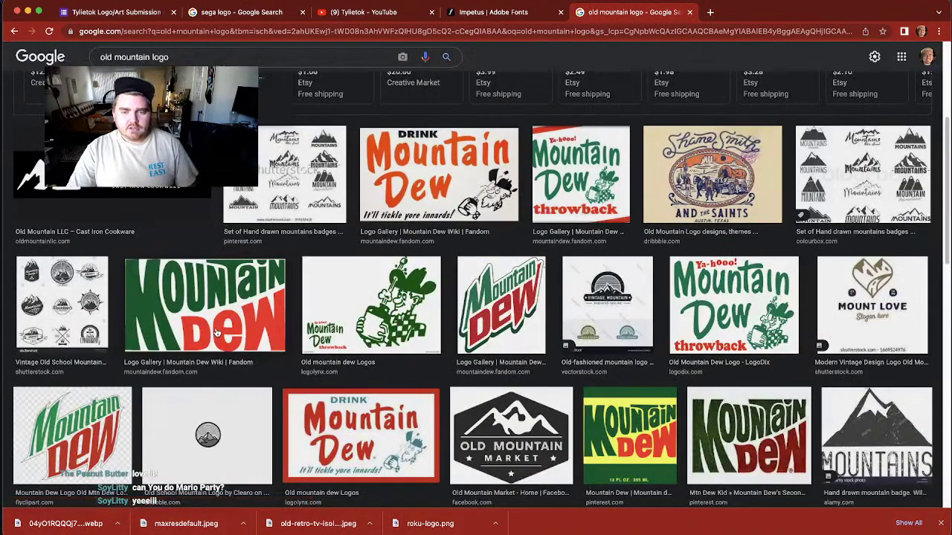
{"action": "left_click", "coordinate": [216, 333]}
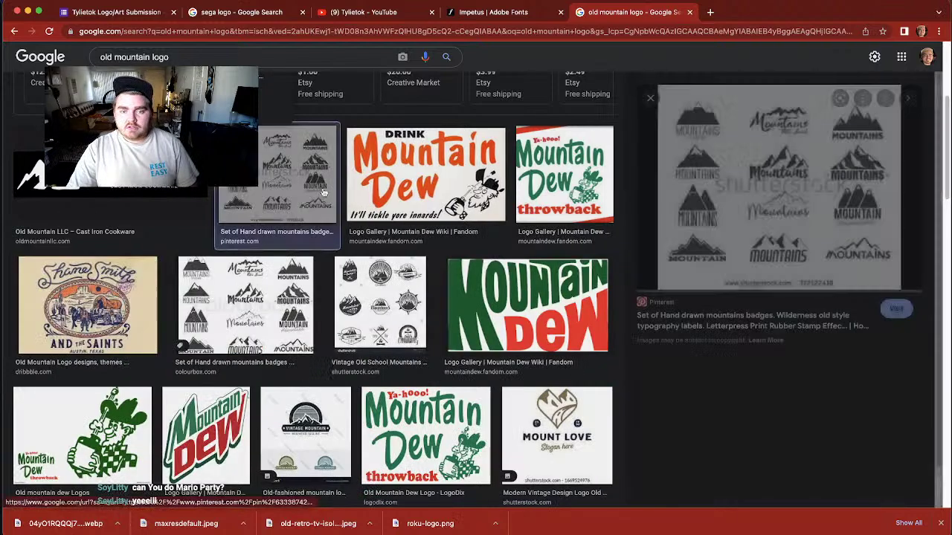
{"action": "left_click", "coordinate": [284, 175]}
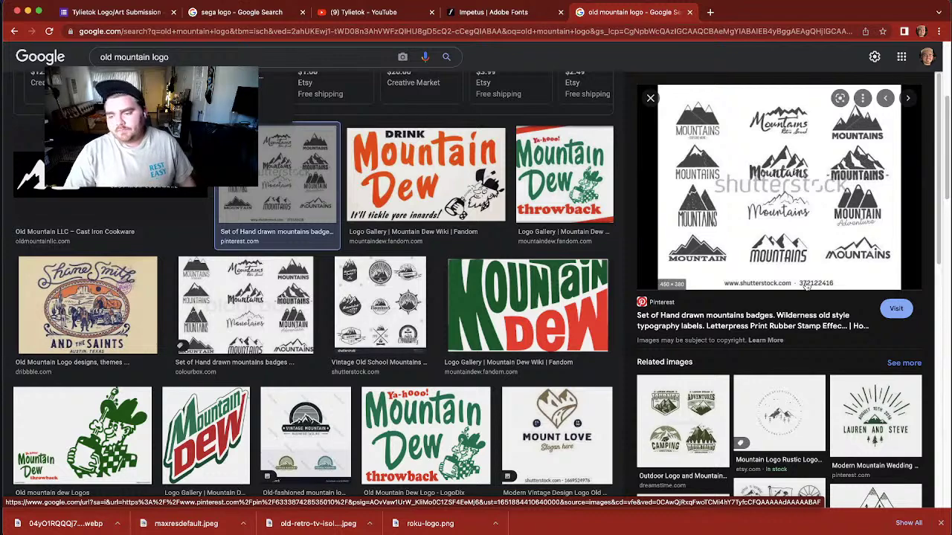
{"action": "right_click", "coordinate": [789, 232]}
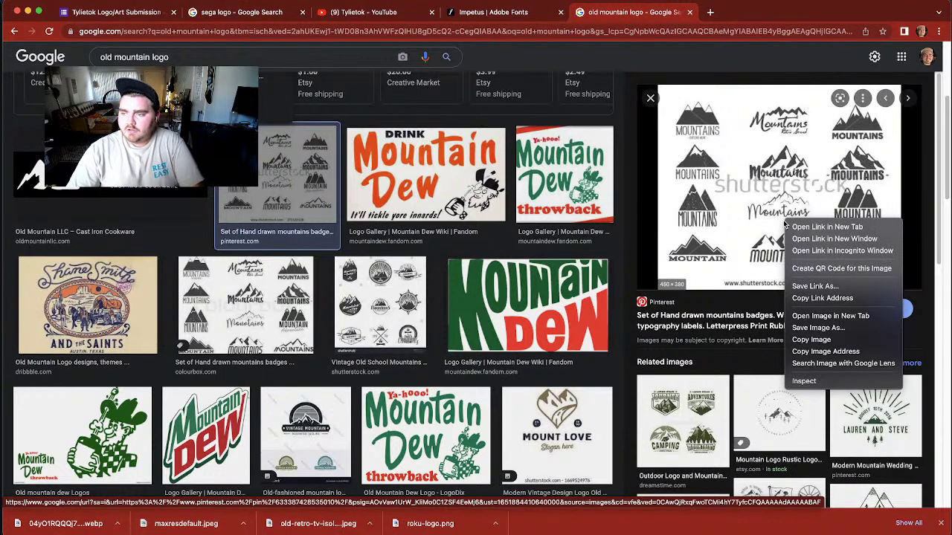
{"action": "left_click", "coordinate": [741, 235]}
{"action": "scroll", "coordinate": [424, 357], "scroll_direction": "down", "scroll_amount": 2}
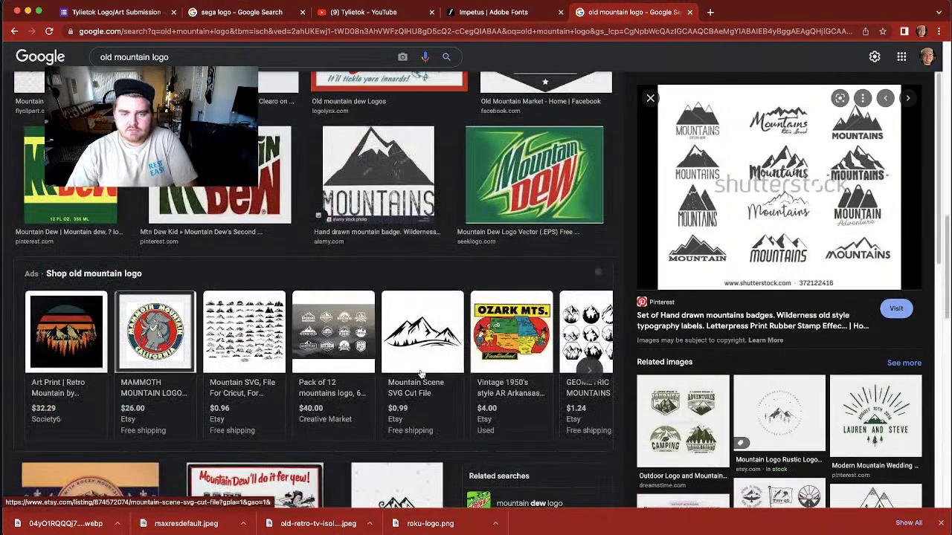
{"action": "scroll", "coordinate": [421, 364], "scroll_direction": "down", "scroll_amount": 3}
{"action": "scroll", "coordinate": [421, 374], "scroll_direction": "down", "scroll_amount": 6}
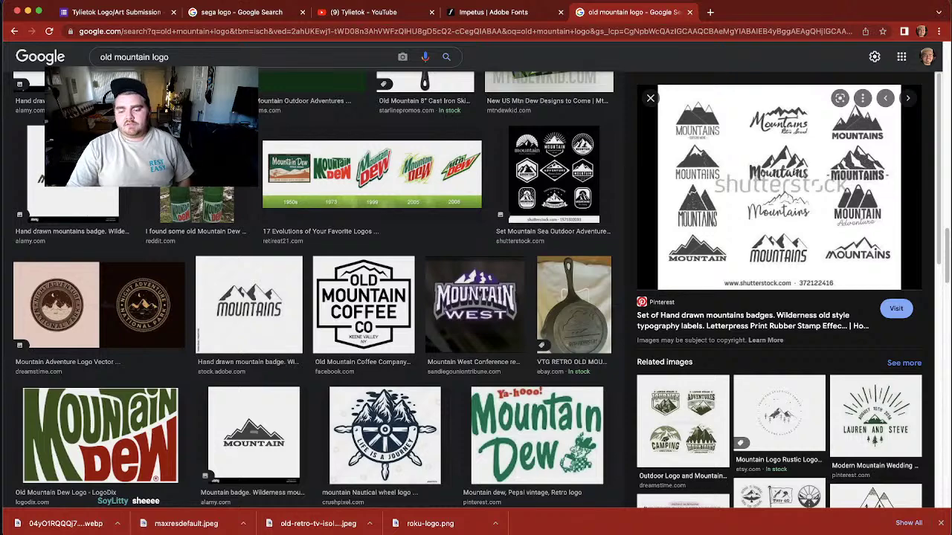
- Switch to Illustrator, place the saved NordVPN logo, scale it down and position it in the artboard's upper-right area as a reference
{"action": "key", "text": "super+Tab"}
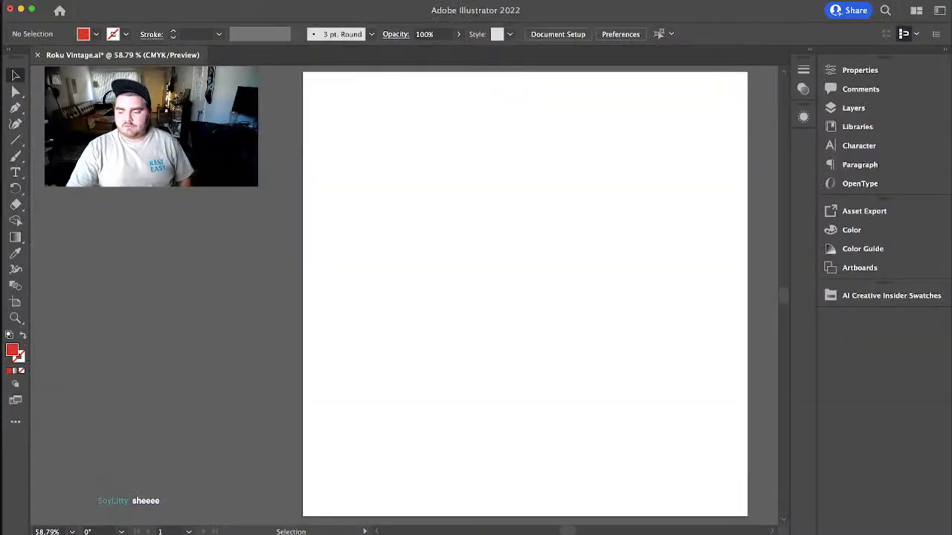
{"action": "left_click", "coordinate": [783, 533]}
{"action": "left_click_drag", "start_coordinate": [337, 158], "coordinate": [496, 226]}
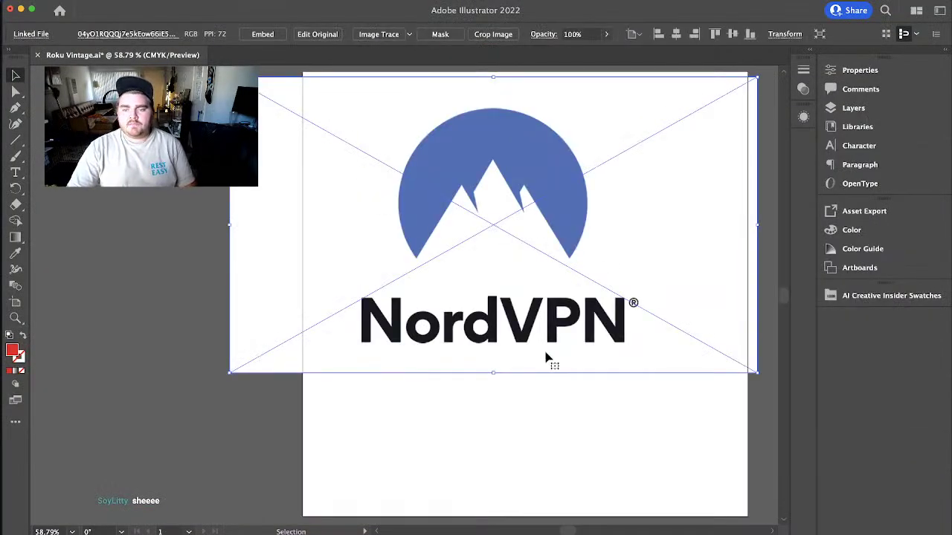
{"action": "left_click_drag", "start_coordinate": [546, 173], "coordinate": [583, 242]}
{"action": "left_click_drag", "start_coordinate": [532, 442], "coordinate": [530, 304]}
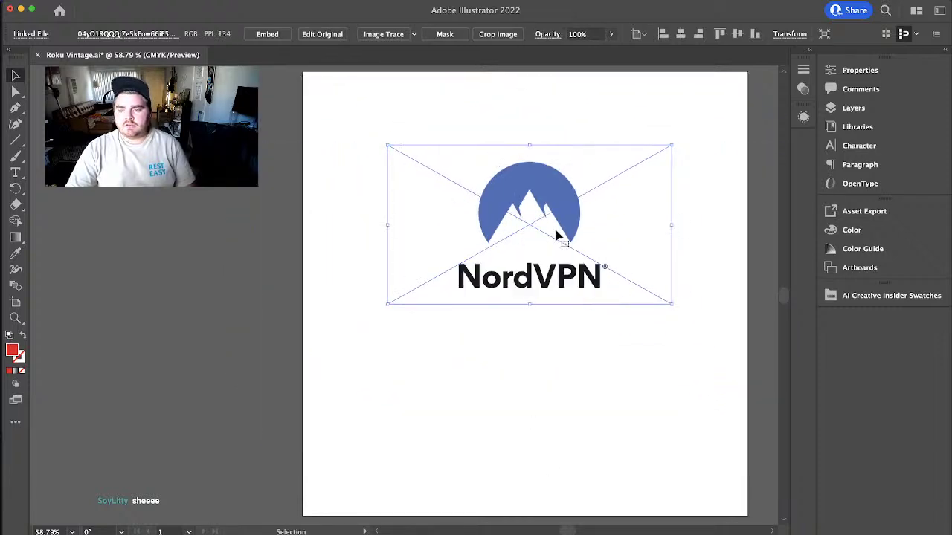
{"action": "left_click_drag", "start_coordinate": [564, 196], "coordinate": [622, 188]}
{"action": "left_click", "coordinate": [573, 313]}
{"action": "left_click", "coordinate": [610, 339]}
{"action": "left_click", "coordinate": [627, 377]}
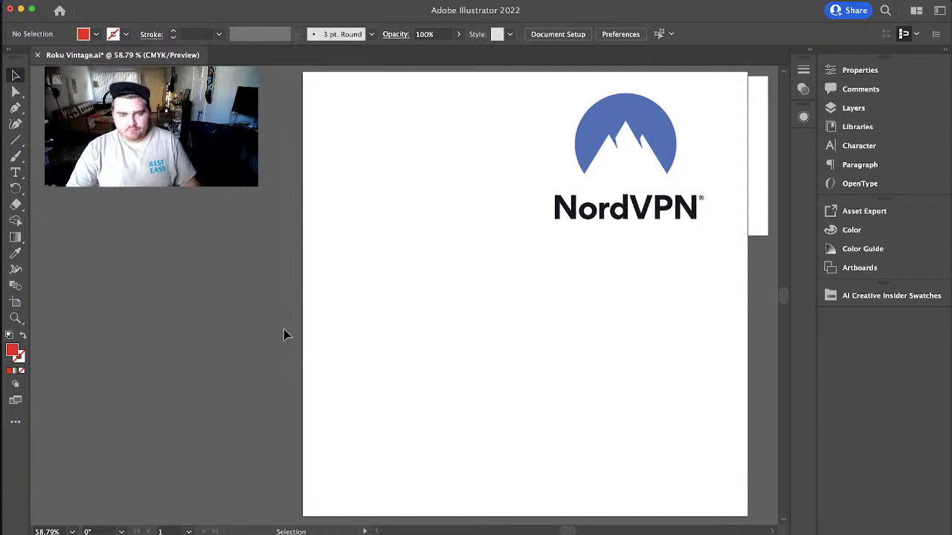
- Set the fill color to a saturated orange for drawing with the Pen tool
{"action": "left_click", "coordinate": [12, 111]}
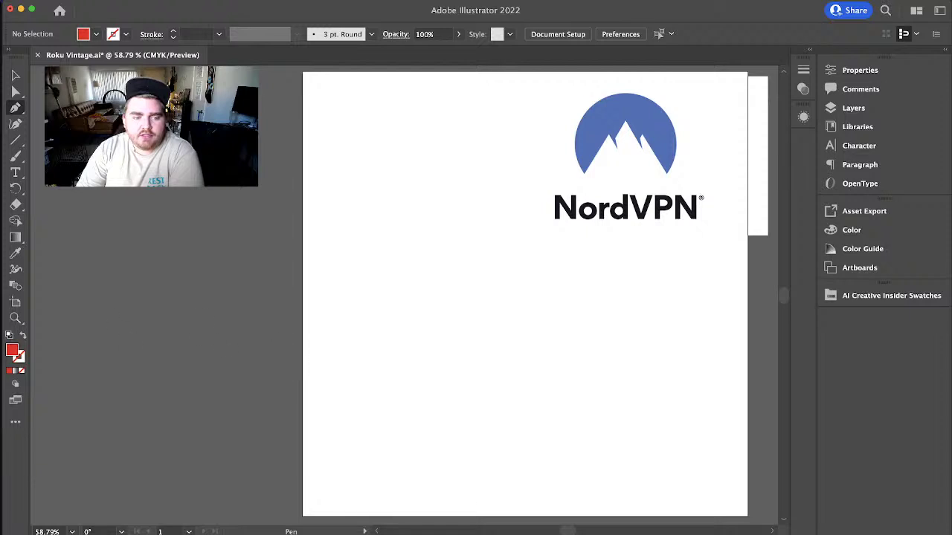
{"action": "double_click", "coordinate": [11, 350]}
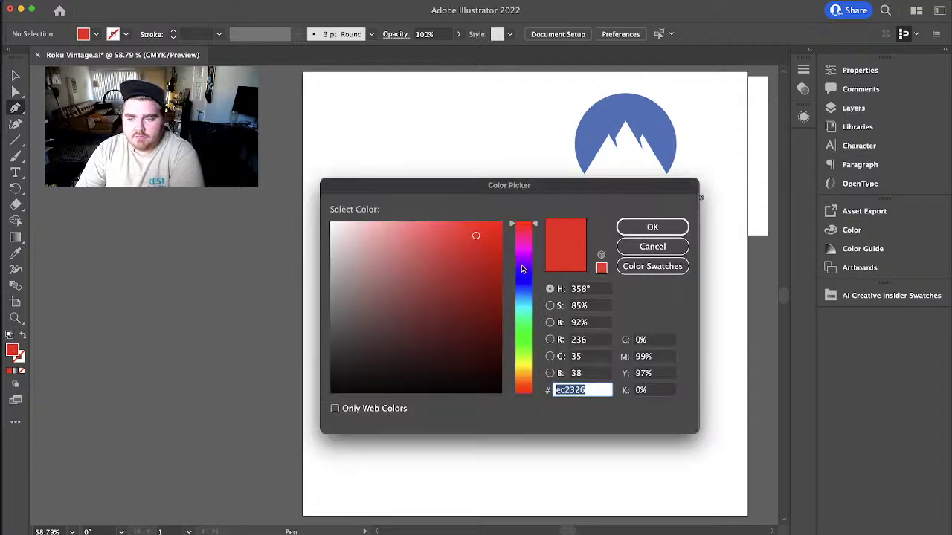
{"action": "left_click_drag", "start_coordinate": [526, 315], "coordinate": [525, 376]}
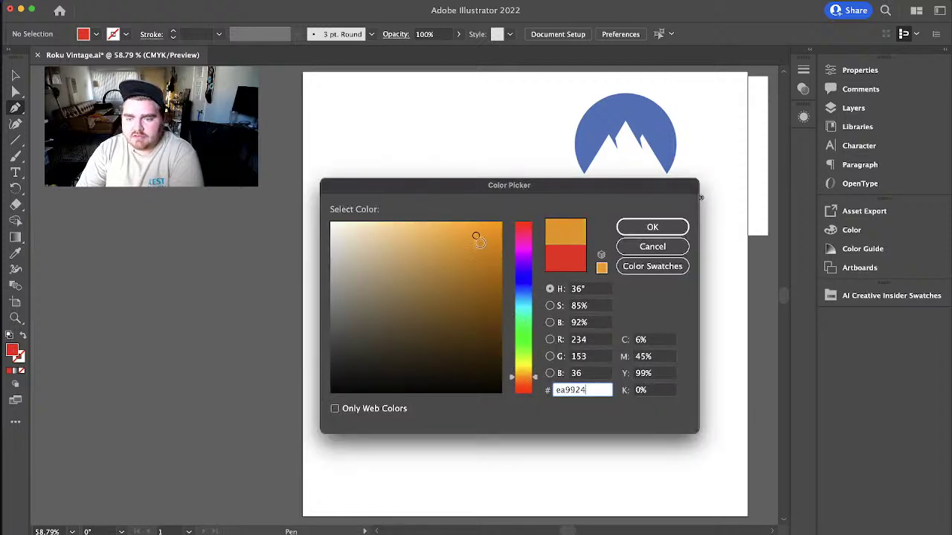
{"action": "mouse_move", "coordinate": [490, 232]}
{"action": "left_mouse_down"}
{"action": "mouse_move", "coordinate": [503, 246]}
{"action": "mouse_move", "coordinate": [512, 233]}
{"action": "left_mouse_up"}
{"action": "left_click", "coordinate": [652, 228]}
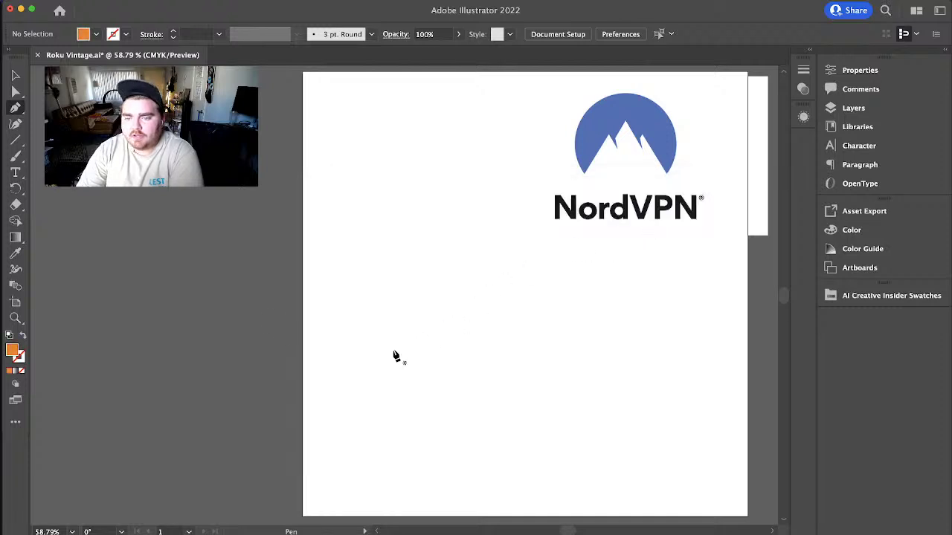
- Draw the left slope, left peak, taller central peak and its stepped right ledge of a mountain silhouette with the Pen tool
{"action": "left_click", "coordinate": [355, 340]}
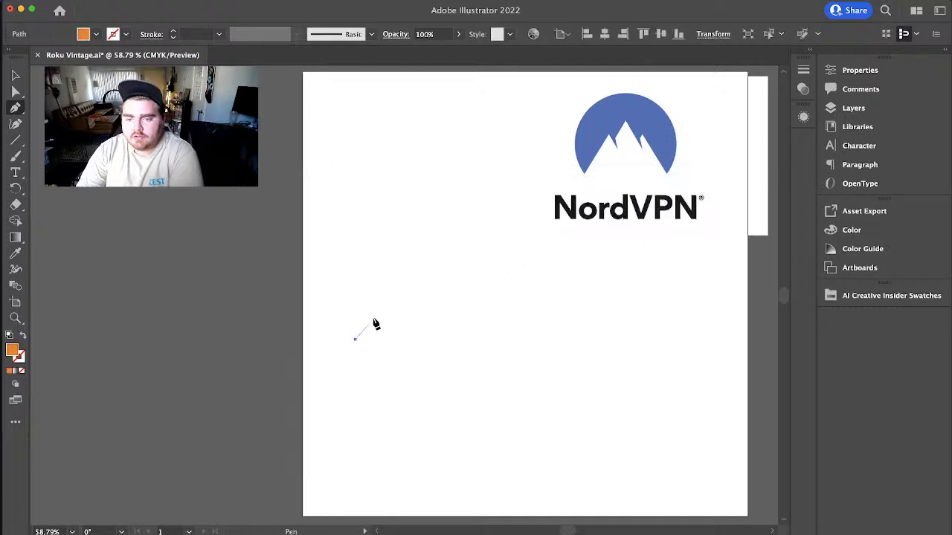
{"action": "left_click", "coordinate": [395, 290]}
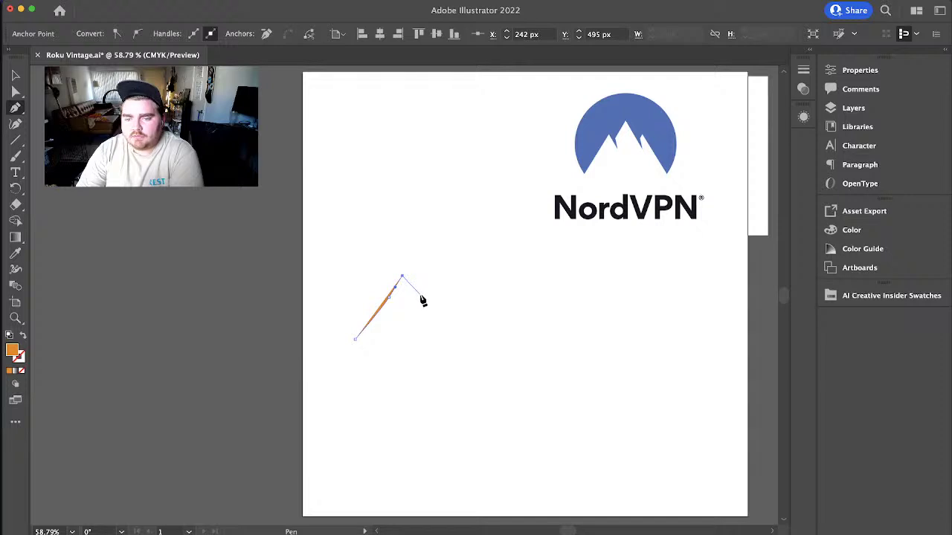
{"action": "left_click", "coordinate": [420, 295]}
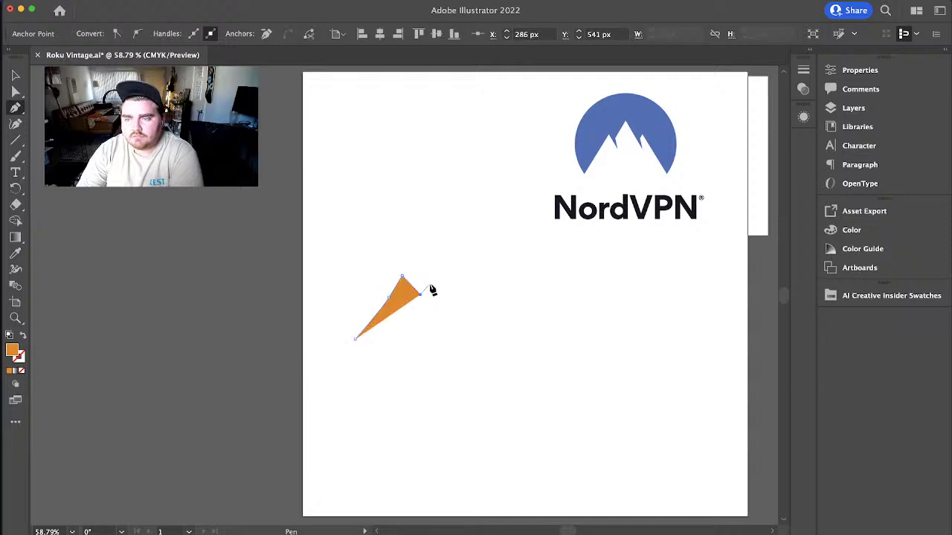
{"action": "left_click", "coordinate": [452, 256]}
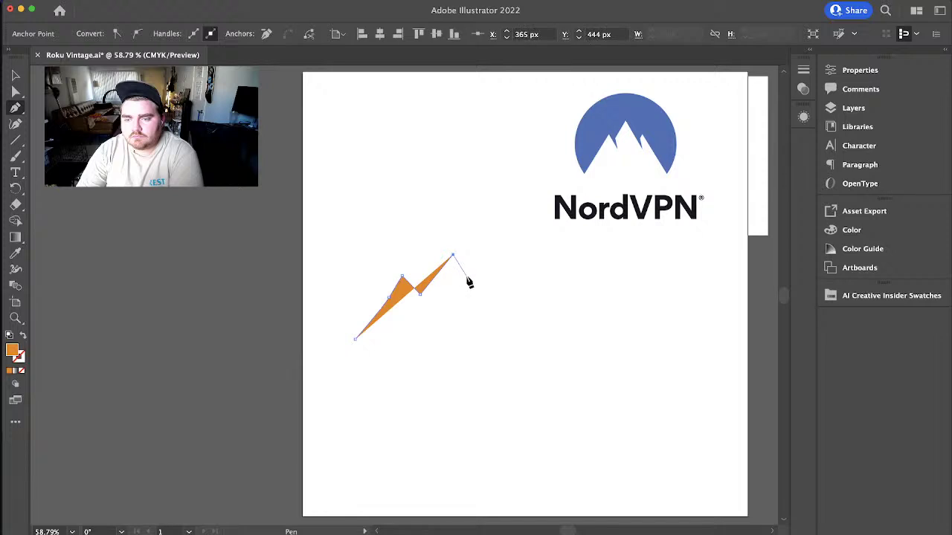
{"action": "left_click", "coordinate": [468, 278]}
{"action": "left_click", "coordinate": [474, 278]}
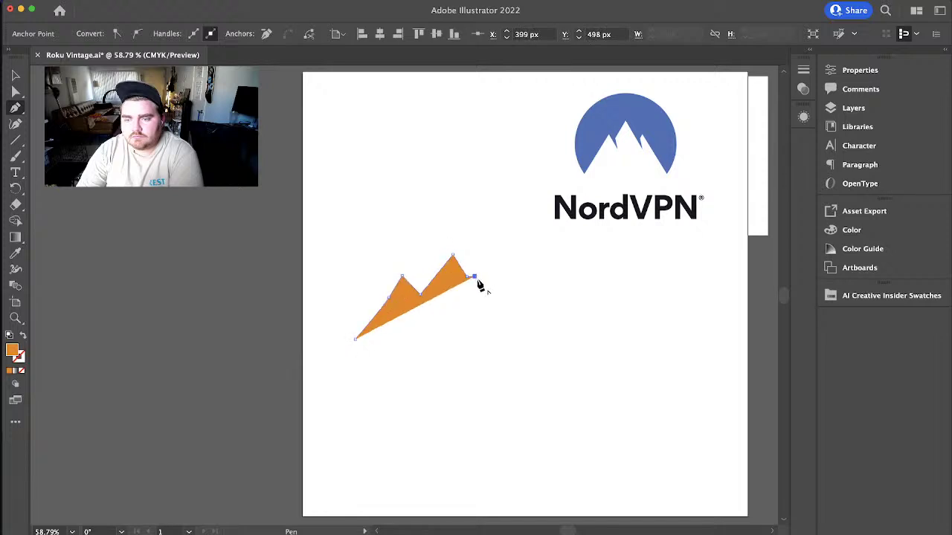
{"action": "left_click", "coordinate": [479, 283]}
{"action": "left_click", "coordinate": [489, 284]}
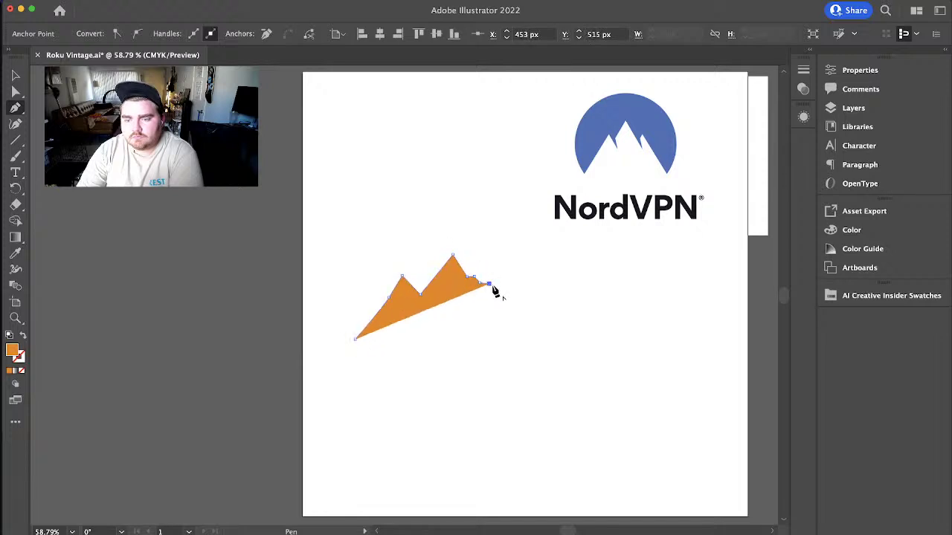
- Add the right peak and its jagged descending slope to the silhouette, and close the shape along a flat base
{"action": "left_click", "coordinate": [499, 272]}
{"action": "left_click", "coordinate": [512, 293]}
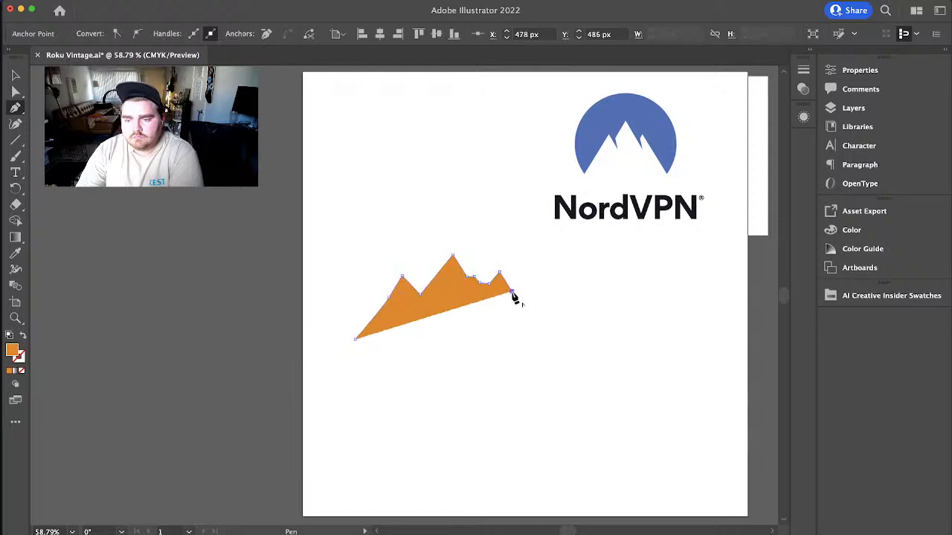
{"action": "left_click_drag", "start_coordinate": [516, 295], "coordinate": [522, 310]}
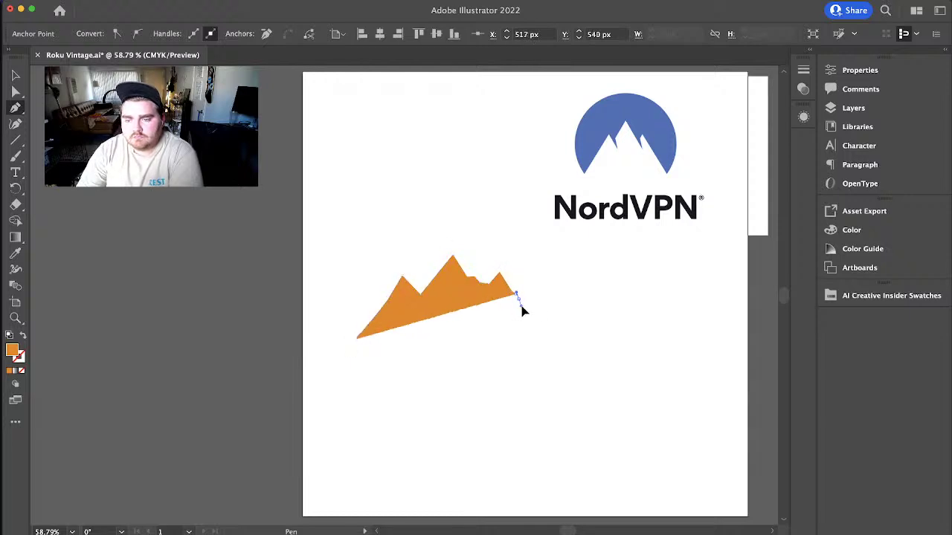
{"action": "left_click", "coordinate": [530, 312]}
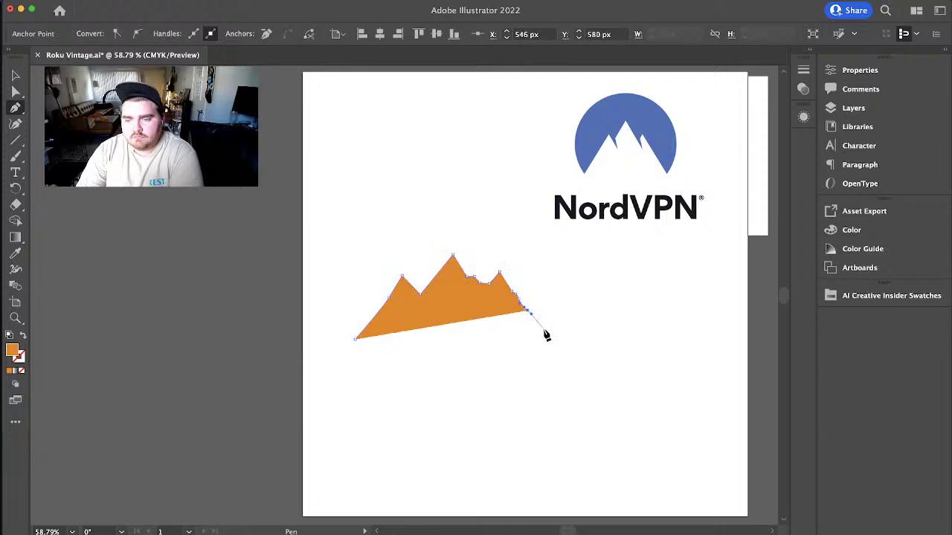
{"action": "left_click", "coordinate": [544, 328]}
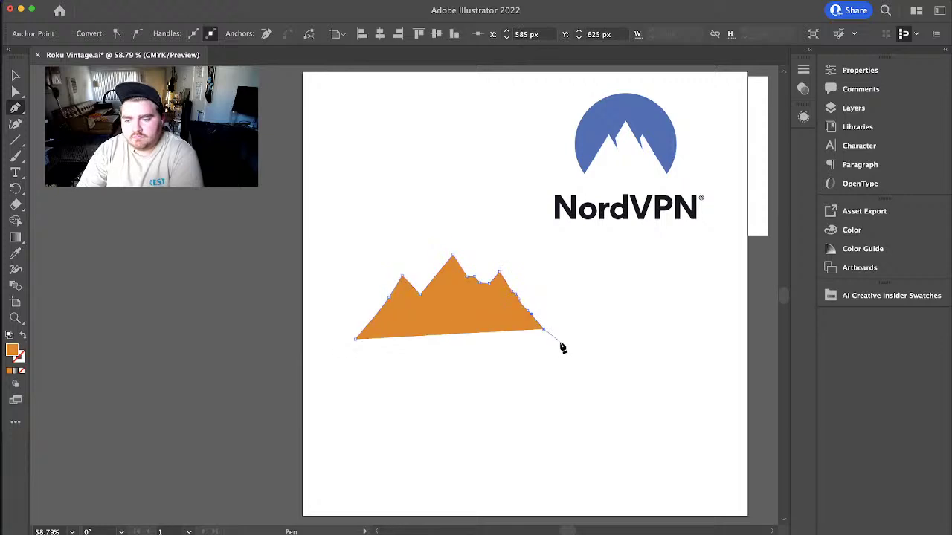
{"action": "left_click", "coordinate": [566, 346]}
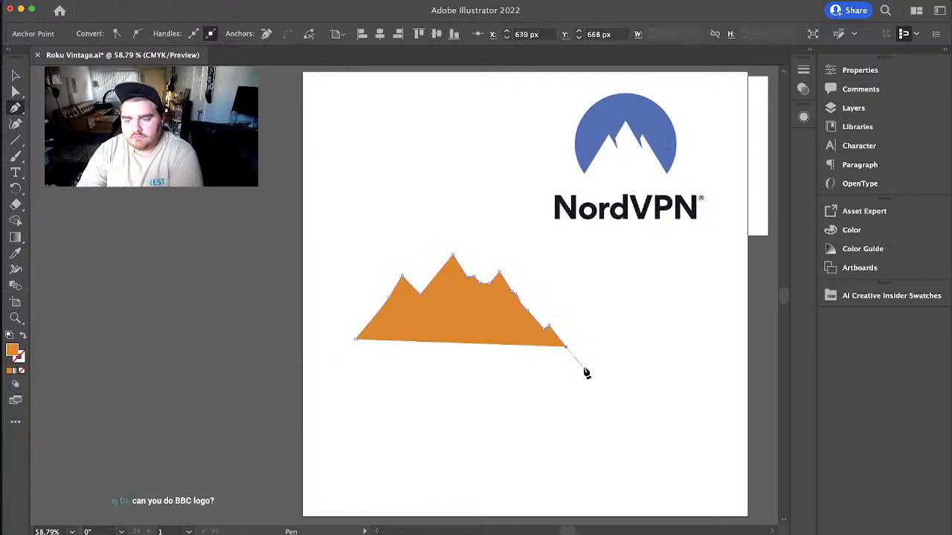
{"action": "left_click", "coordinate": [344, 346]}
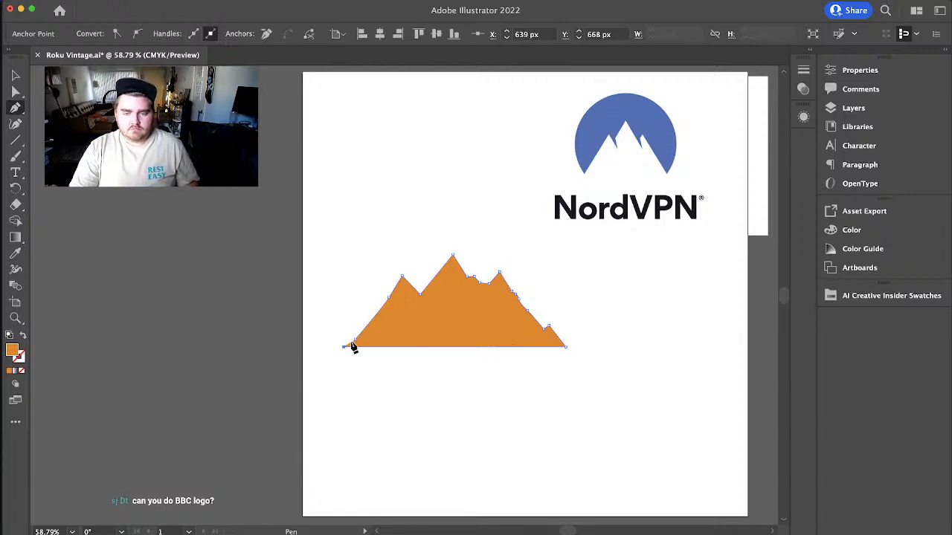
{"action": "left_click", "coordinate": [358, 343]}
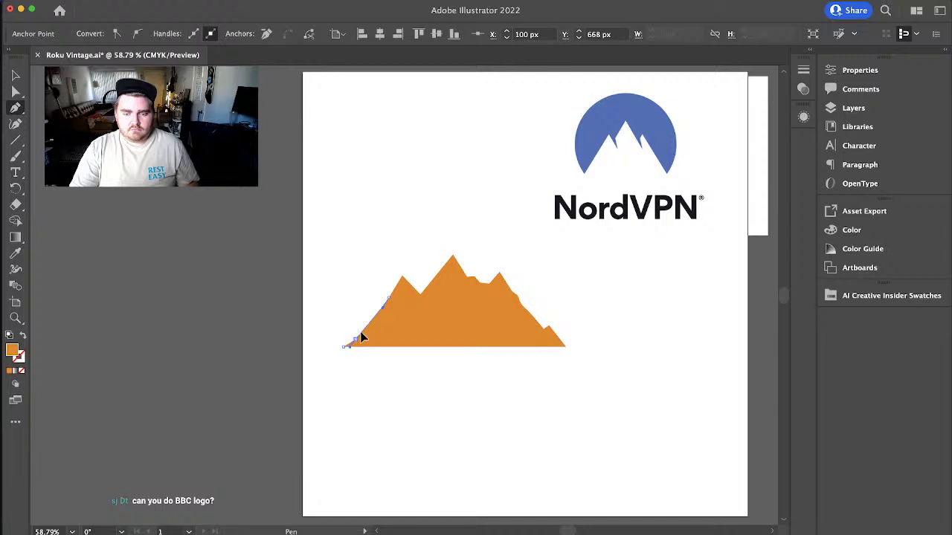
{"action": "left_click", "coordinate": [359, 340]}
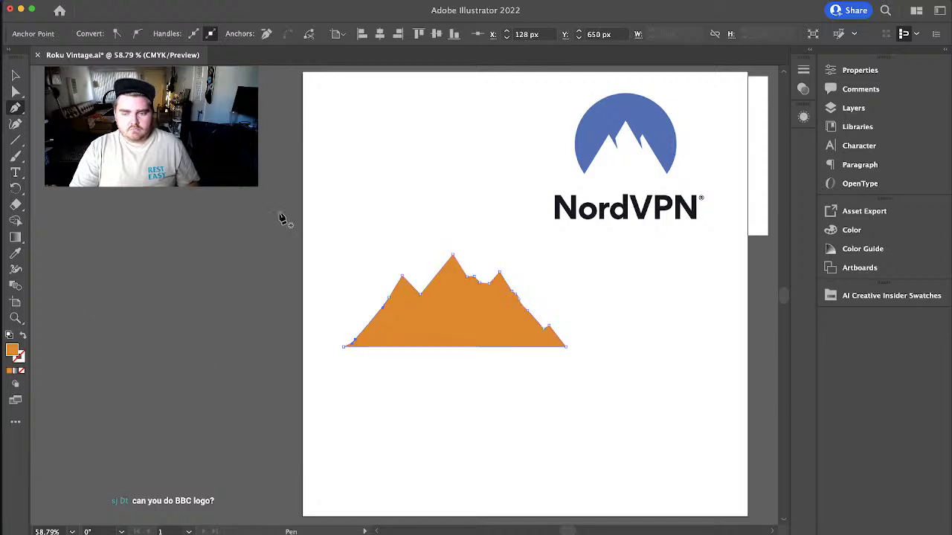
- Deepen the valley between the central and right peaks by moving its anchor point slightly down and to the right
{"action": "left_click", "coordinate": [15, 91]}
{"action": "left_click", "coordinate": [593, 261]}
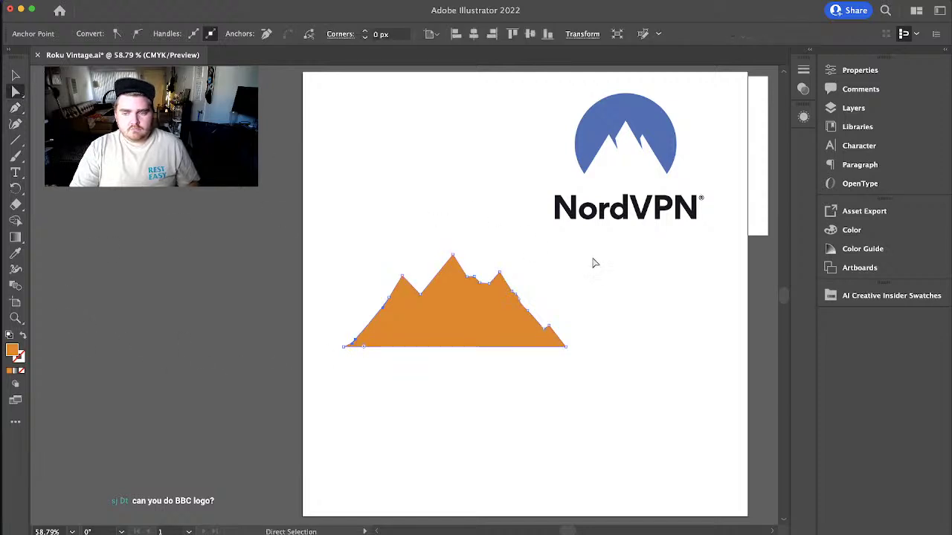
{"action": "left_click", "coordinate": [482, 286]}
{"action": "left_click_drag", "start_coordinate": [480, 284], "coordinate": [488, 296]}
{"action": "left_click", "coordinate": [774, 372]}
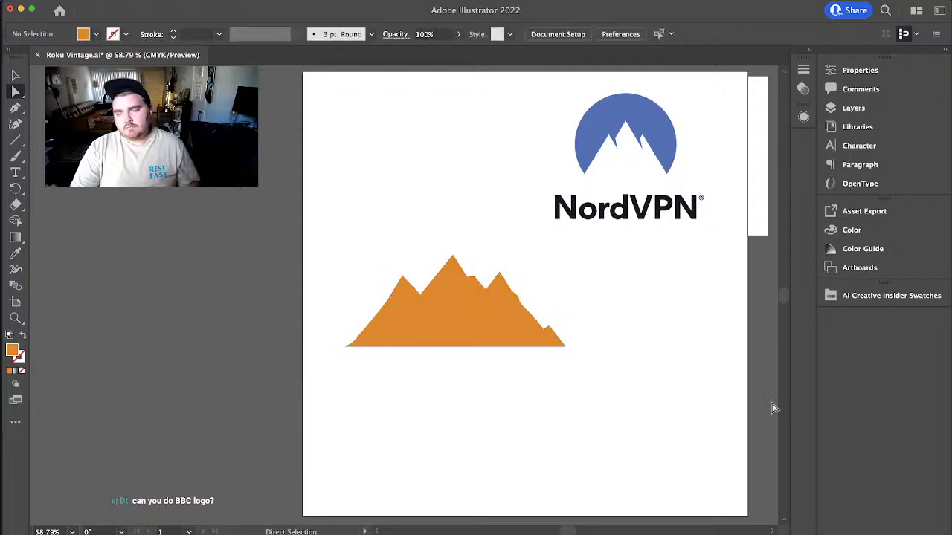
- Select the mountain shape, switch to Photoshop and append BBC to the end of the vintage logo redesign suggestions list
{"action": "left_click", "coordinate": [12, 106]}
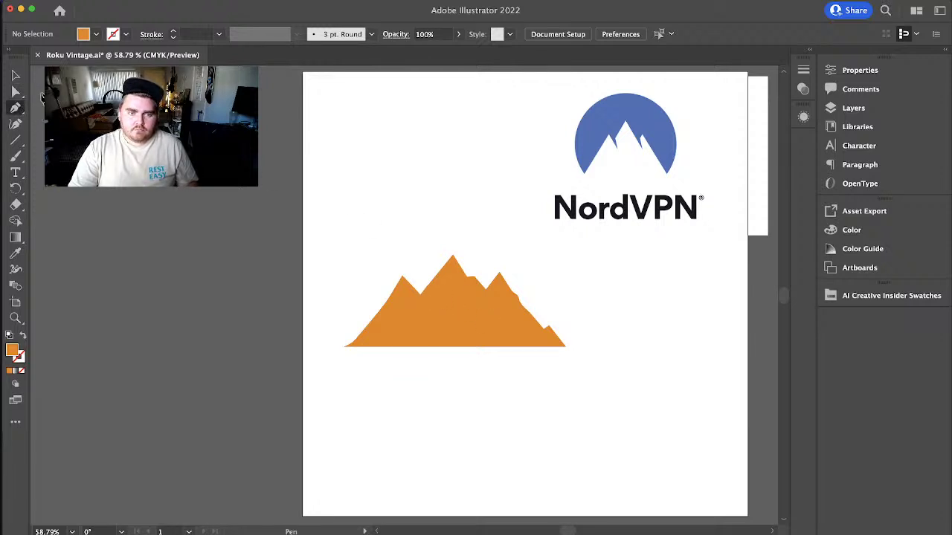
{"action": "left_click", "coordinate": [17, 92]}
{"action": "left_click", "coordinate": [452, 325]}
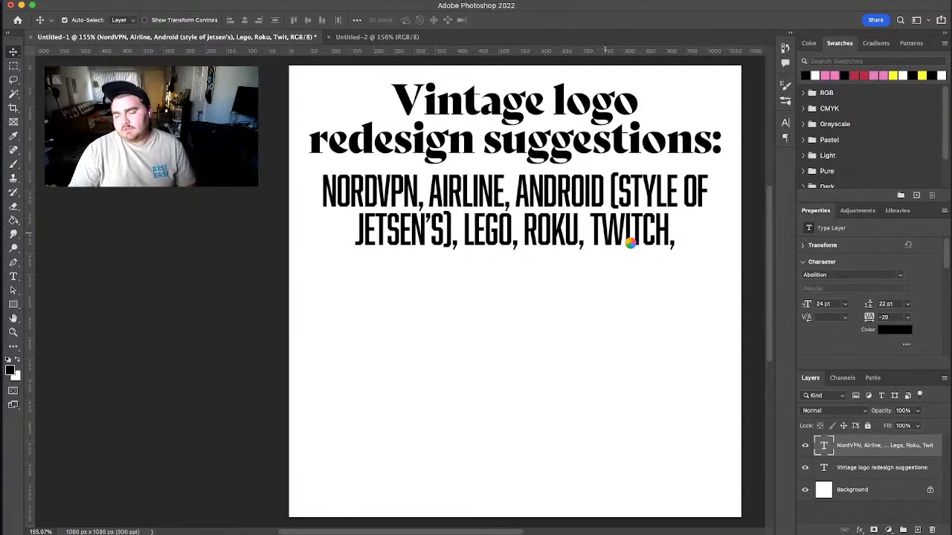
{"action": "double_click", "coordinate": [630, 243]}
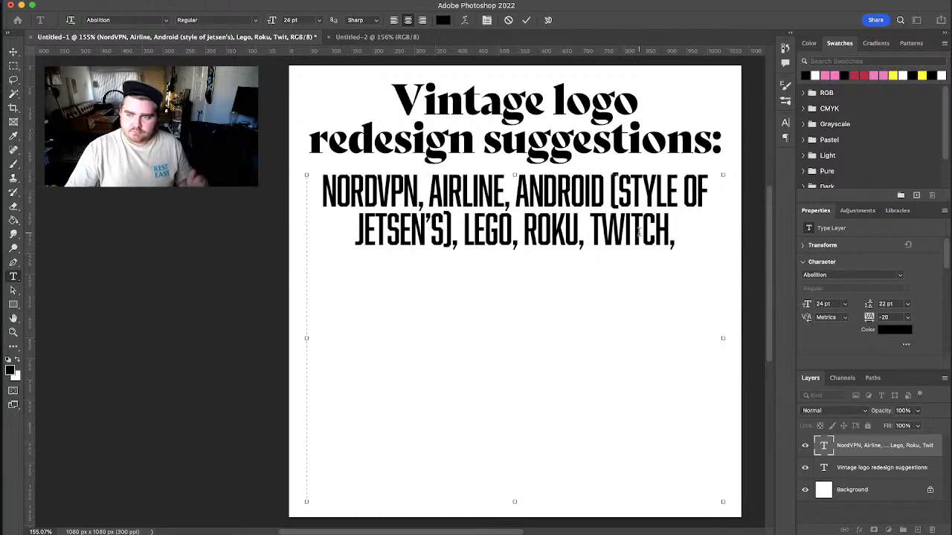
{"action": "type", "text": "BBC"}
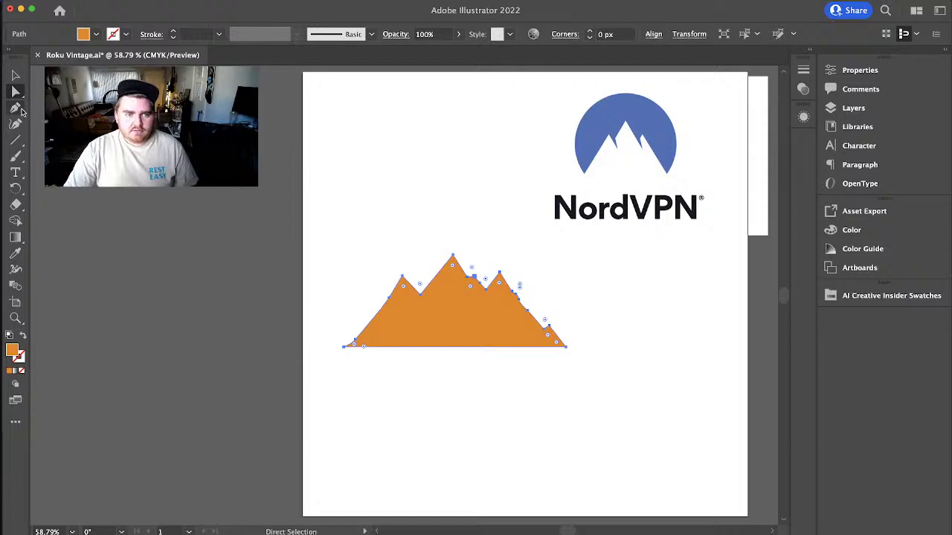
- Back in Illustrator, add anchor points on both slopes of the valley between the left and central peaks
{"action": "left_click", "coordinate": [15, 107]}
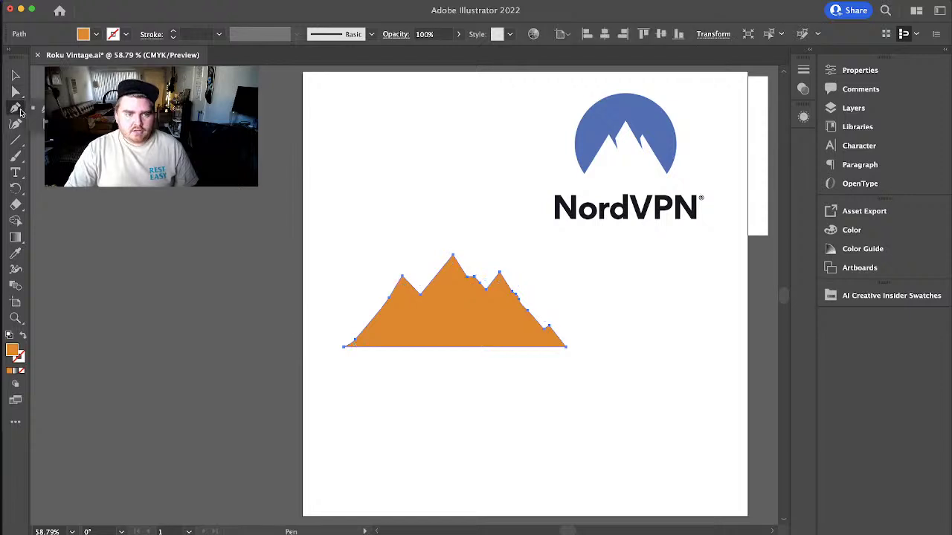
{"action": "left_click", "coordinate": [433, 281]}
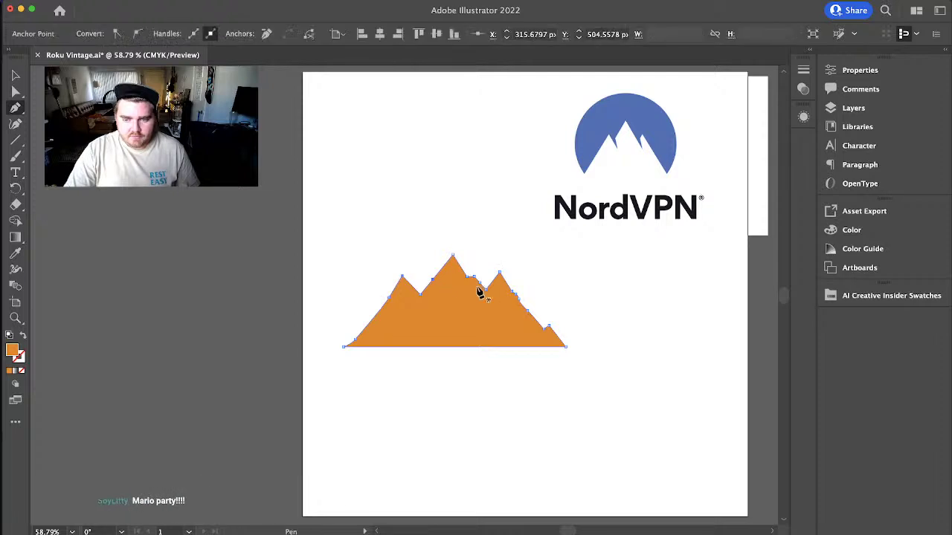
{"action": "left_click", "coordinate": [412, 288]}
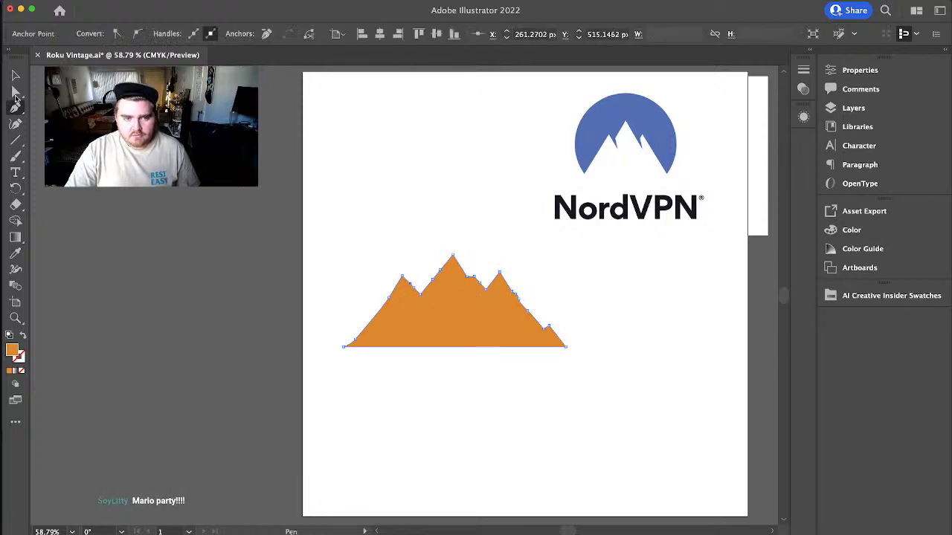
- Shift the new anchor points to make both valley slopes craggy, and raise the tip of the left peak slightly
{"action": "key", "text": "a"}
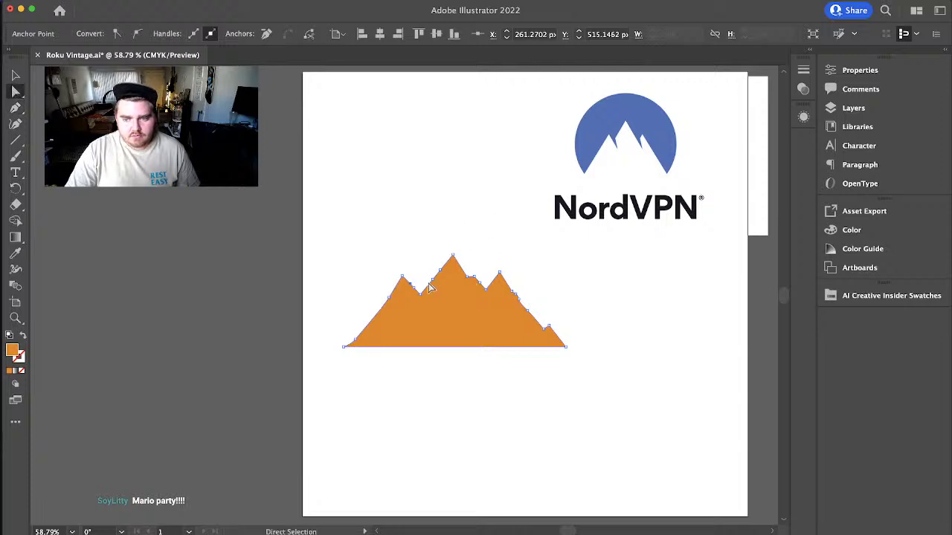
{"action": "left_click", "coordinate": [435, 289]}
{"action": "left_click", "coordinate": [435, 289]}
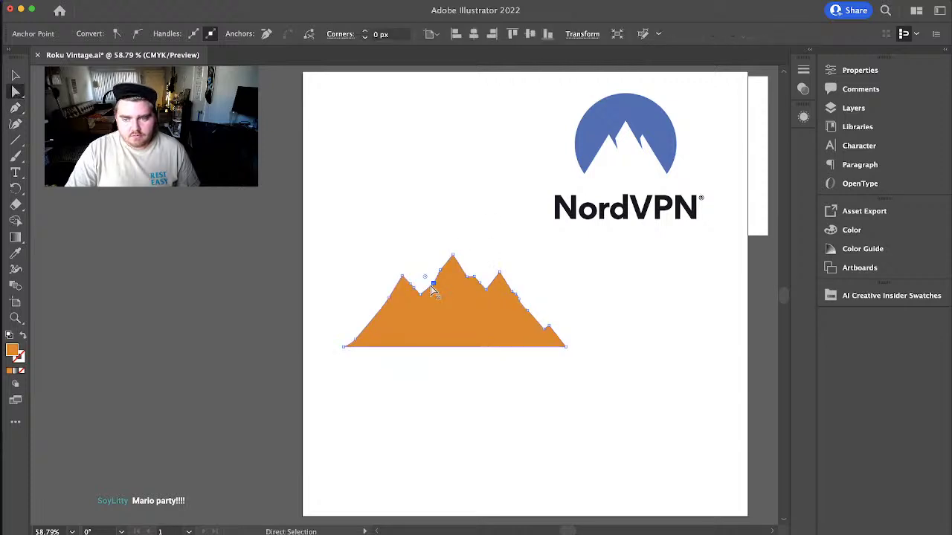
{"action": "left_click", "coordinate": [412, 289]}
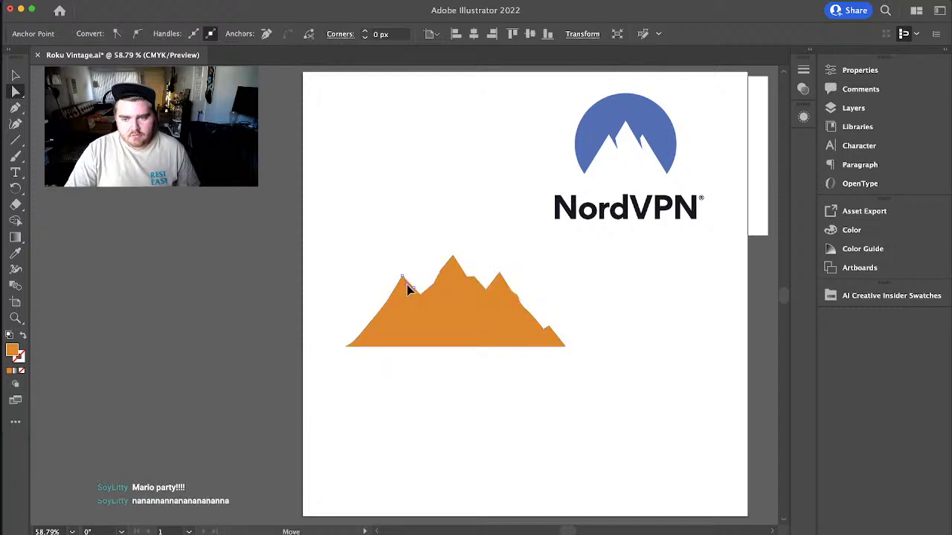
{"action": "left_click", "coordinate": [402, 275]}
{"action": "left_click", "coordinate": [615, 313]}
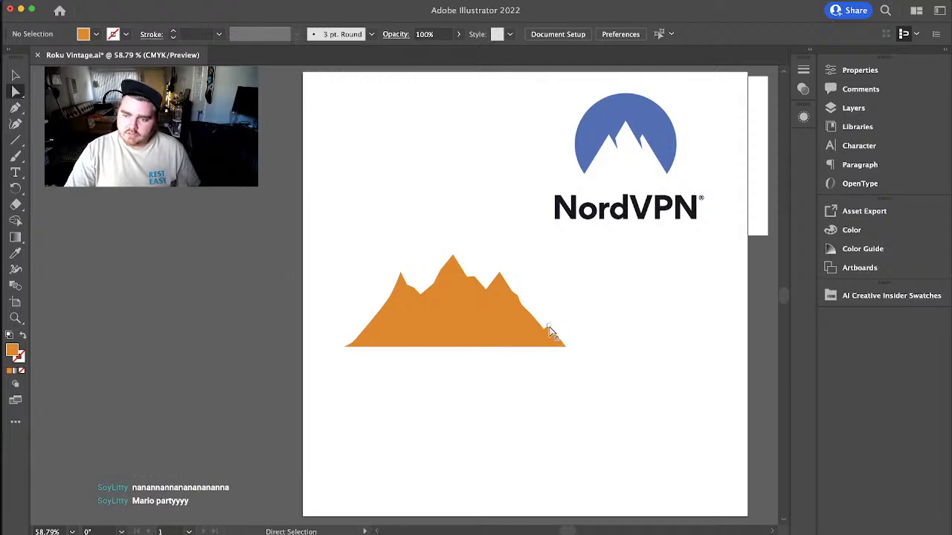
- Reshape the small bump low on the mountain's right slope and smooth the outline near its left foot
{"action": "left_click", "coordinate": [547, 329]}
{"action": "left_click", "coordinate": [704, 345]}
{"action": "key", "text": "space"}
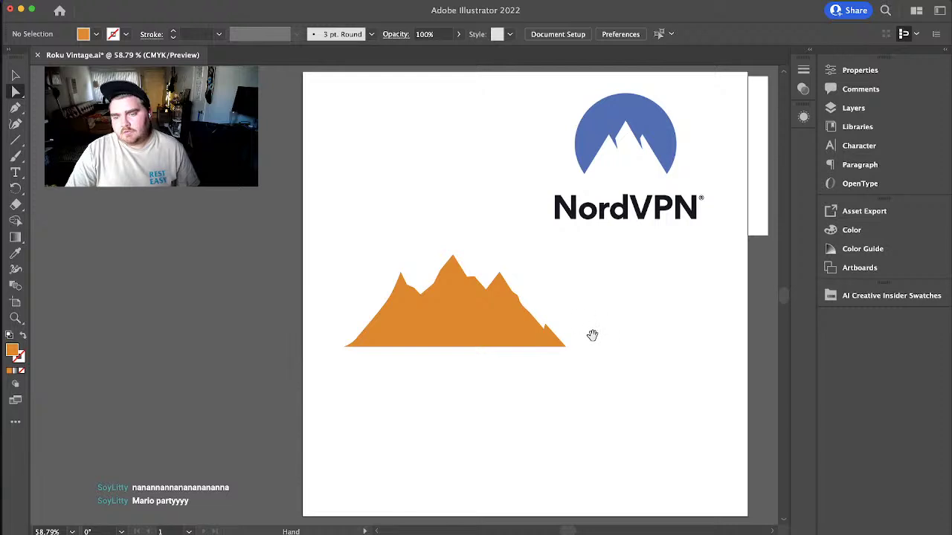
{"action": "left_click", "coordinate": [548, 327]}
{"action": "left_click", "coordinate": [613, 403]}
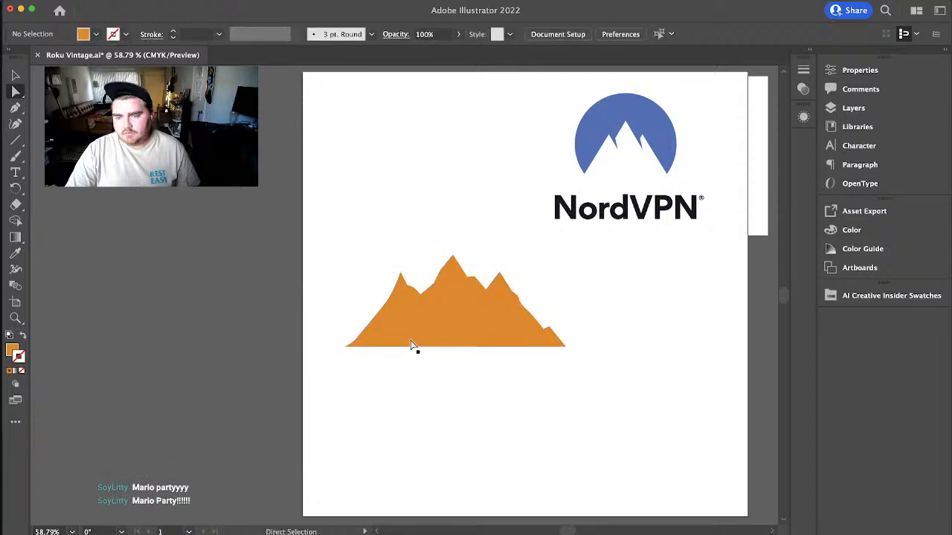
{"action": "left_click", "coordinate": [361, 335]}
{"action": "left_click", "coordinate": [483, 406]}
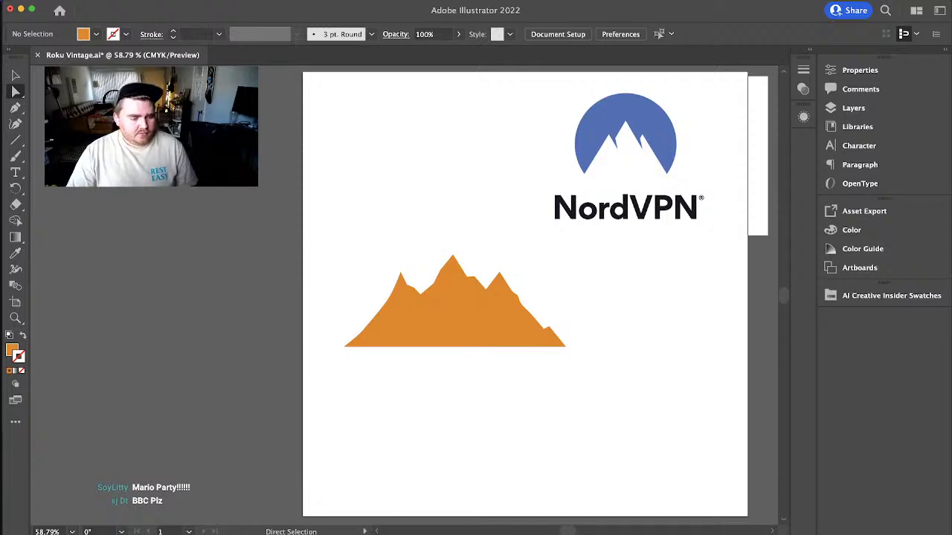
- Glance at the old mountain logo references in the browser, return to Illustrator and set the Pen tool's fill to white, ffffff
{"action": "key", "text": "super+Tab"}
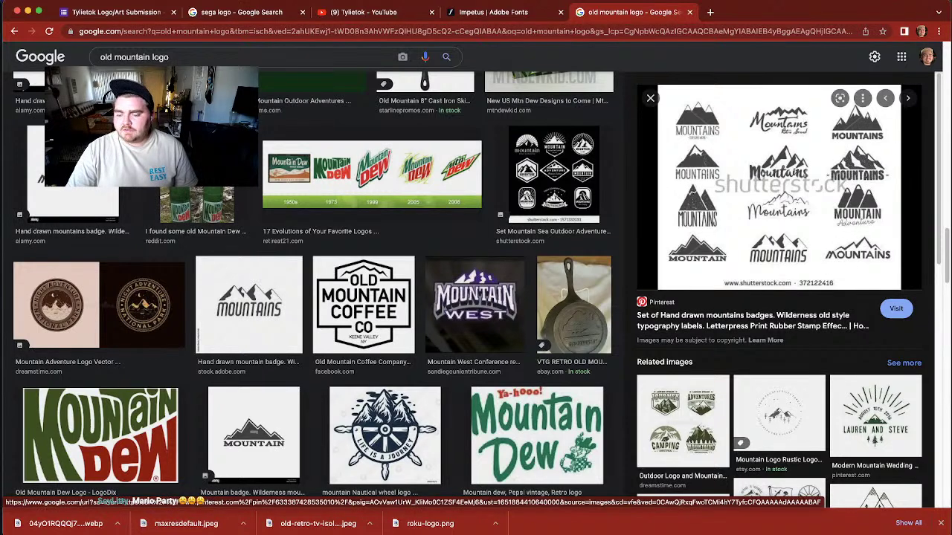
{"action": "key", "text": "super+Tab"}
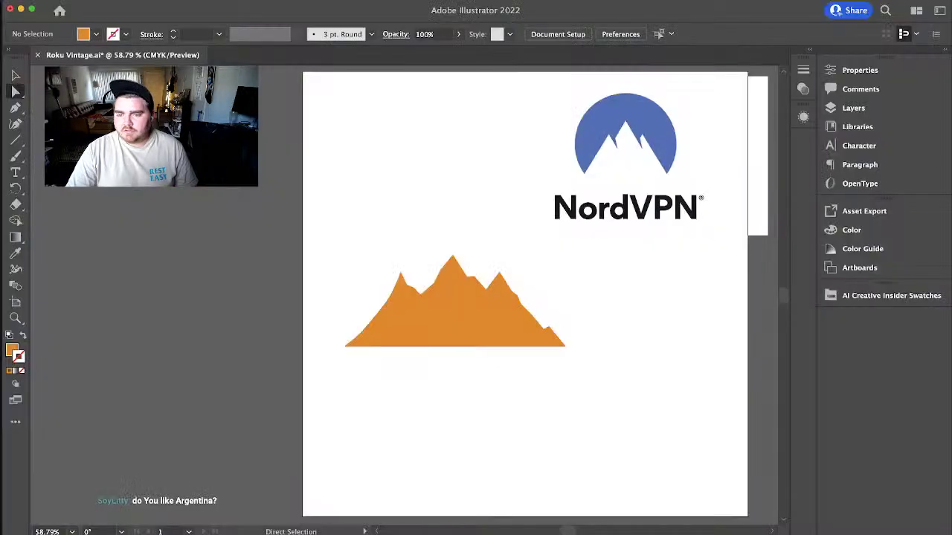
{"action": "left_click", "coordinate": [15, 107]}
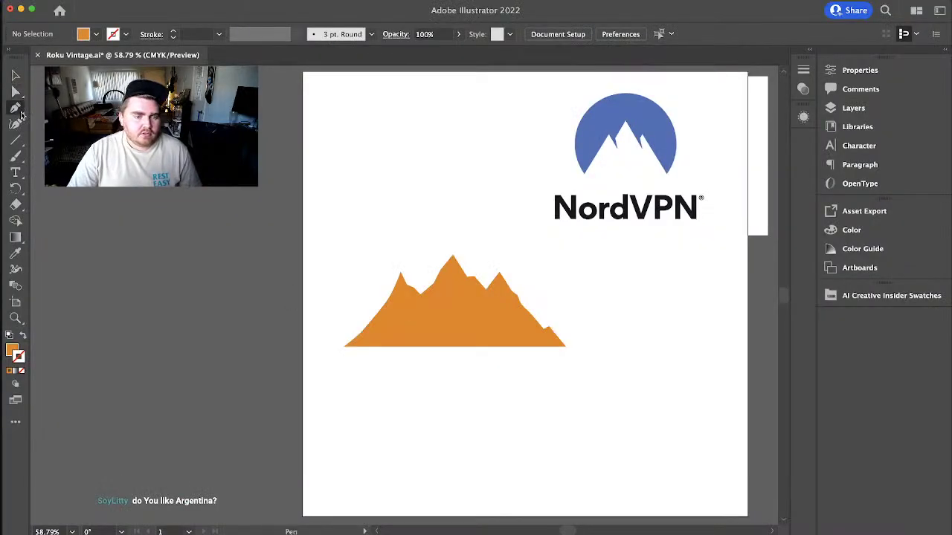
{"action": "double_click", "coordinate": [12, 349]}
{"action": "type", "text": "ffffff"}
{"action": "left_click", "coordinate": [648, 226]}
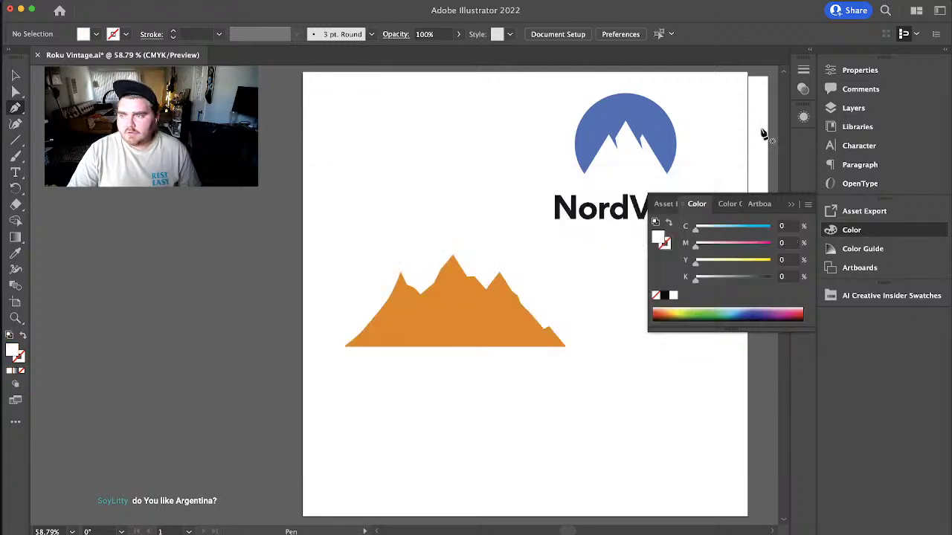
- Create a new layer above the mountain artwork and lock Layer 1
{"action": "left_click", "coordinate": [855, 108]}
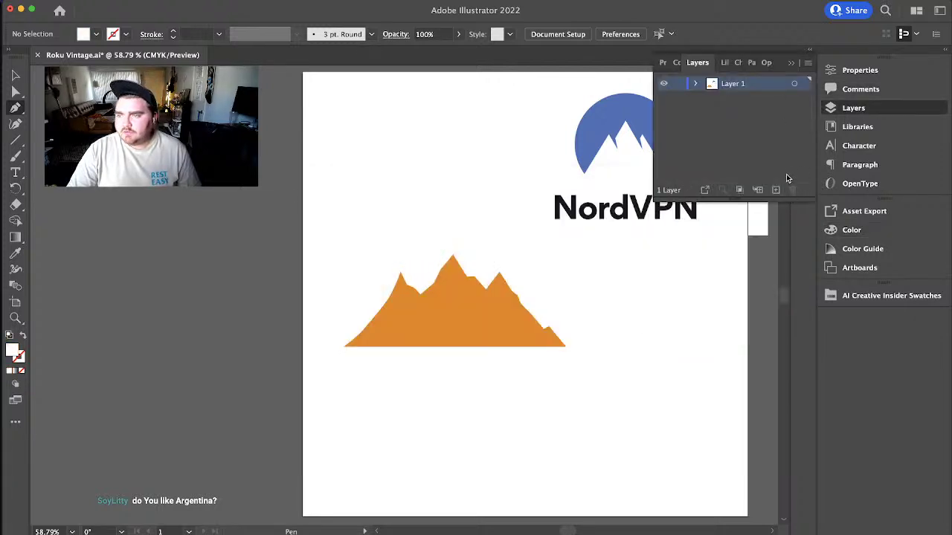
{"action": "left_click", "coordinate": [777, 191]}
{"action": "left_click", "coordinate": [677, 97]}
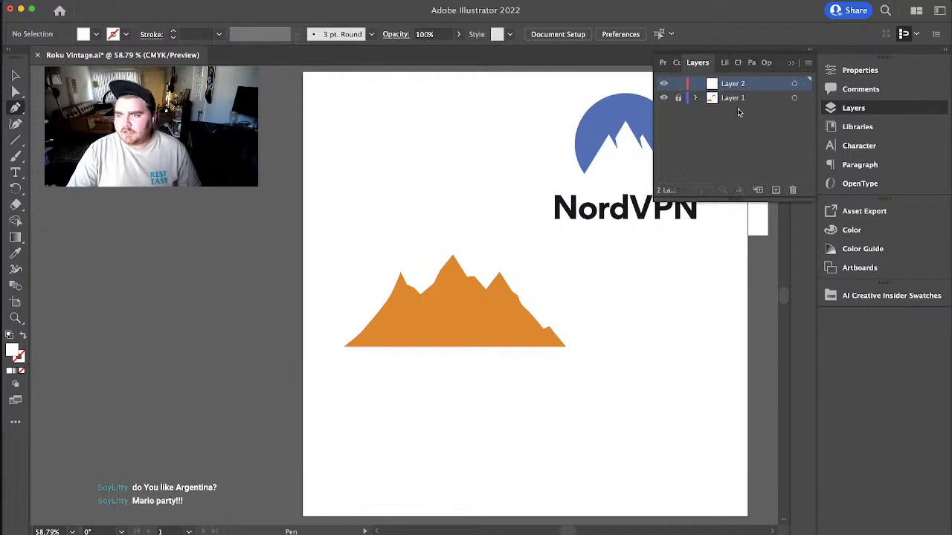
{"action": "left_click", "coordinate": [792, 62]}
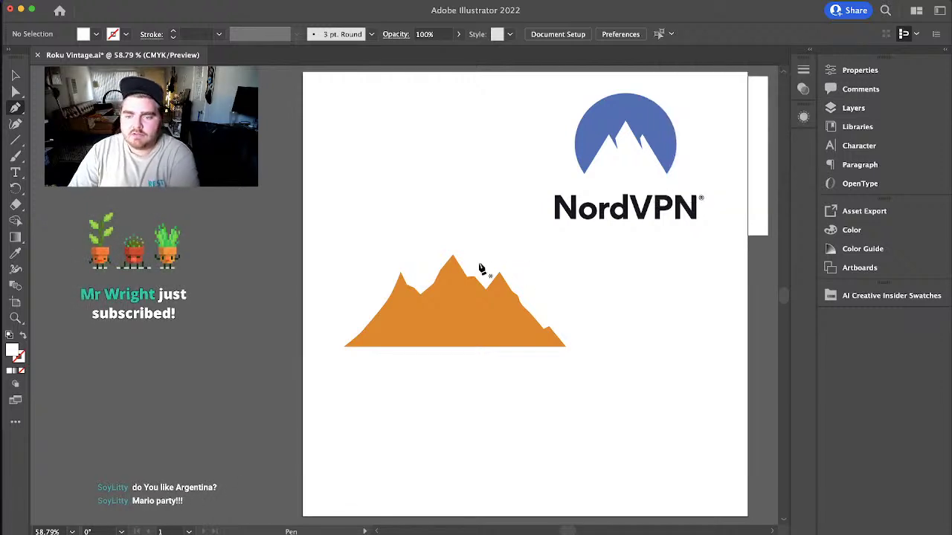
- Draw two small white facets with the Pen tool, one under the central peak's tip and one under the ledge on its right slope
{"action": "left_click", "coordinate": [453, 261]}
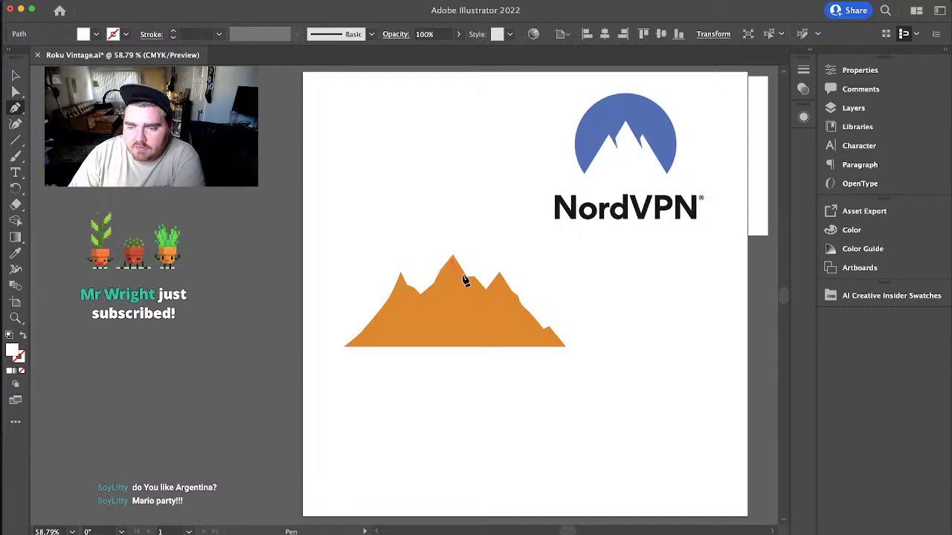
{"action": "left_click", "coordinate": [465, 282]}
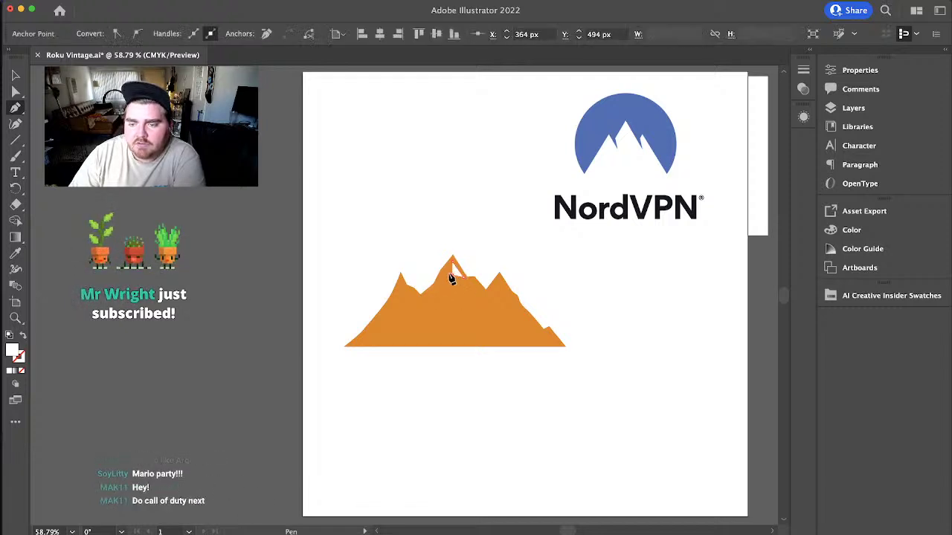
{"action": "left_click", "coordinate": [451, 269]}
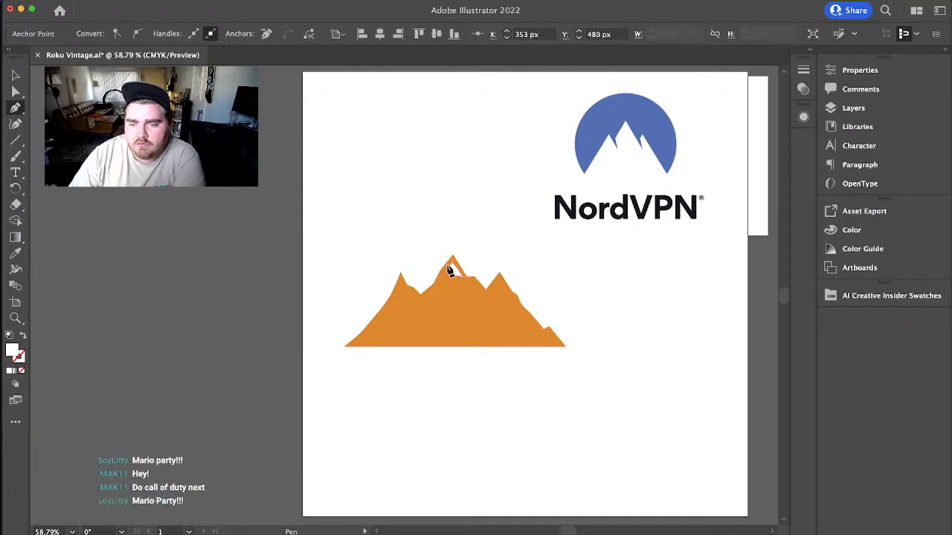
{"action": "left_click", "coordinate": [465, 282]}
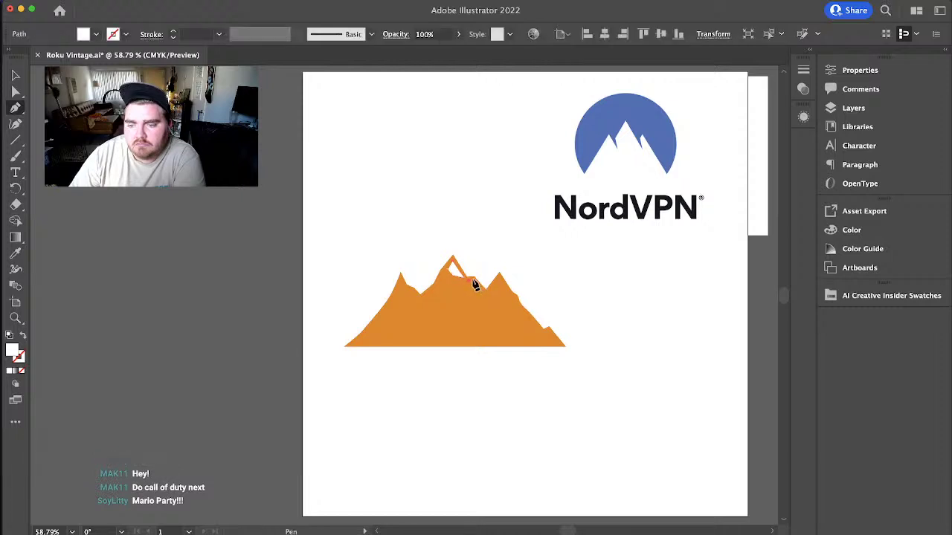
{"action": "left_click", "coordinate": [487, 299]}
{"action": "left_click_drag", "start_coordinate": [483, 297], "coordinate": [468, 292]}
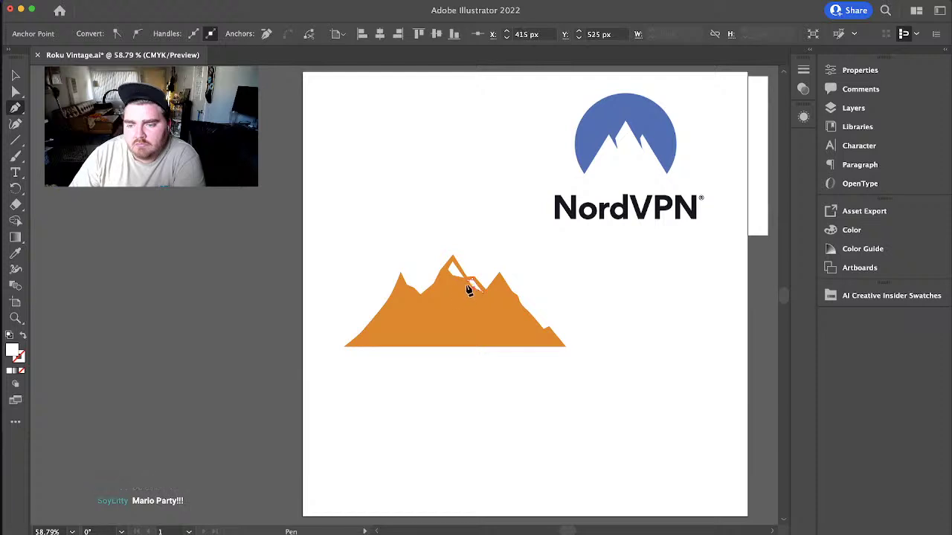
{"action": "left_click", "coordinate": [469, 288]}
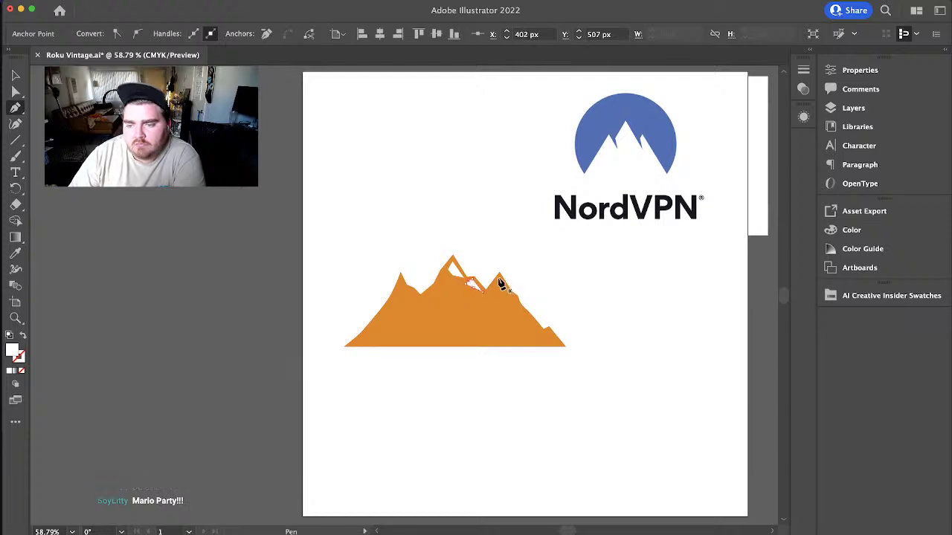
- Draw a small white facet just inside the tip and right edge of the right peak
{"action": "left_click", "coordinate": [501, 284]}
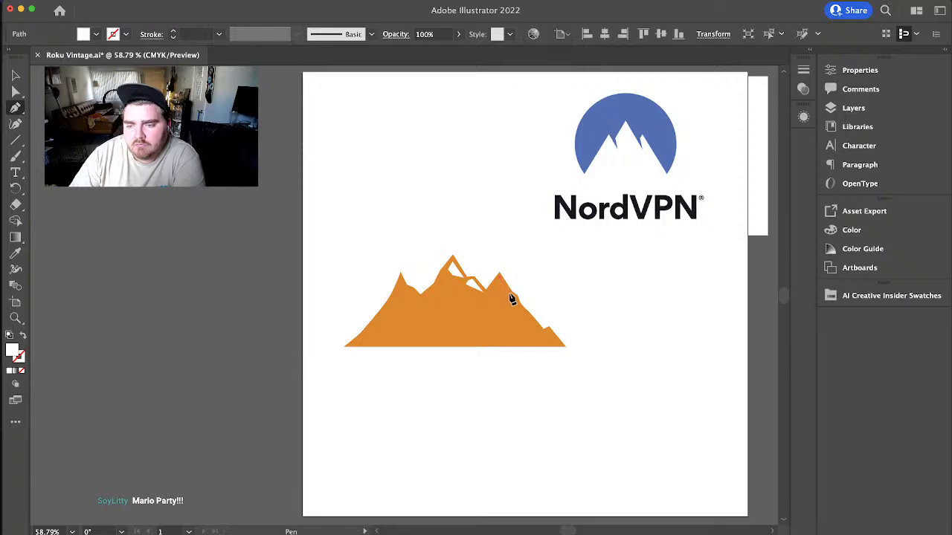
{"action": "left_click", "coordinate": [511, 299]}
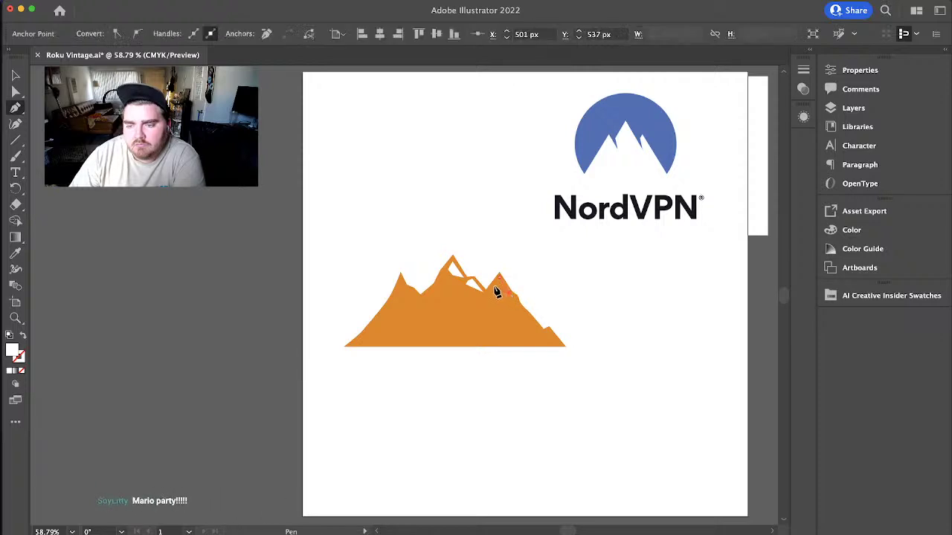
{"action": "left_click", "coordinate": [502, 283]}
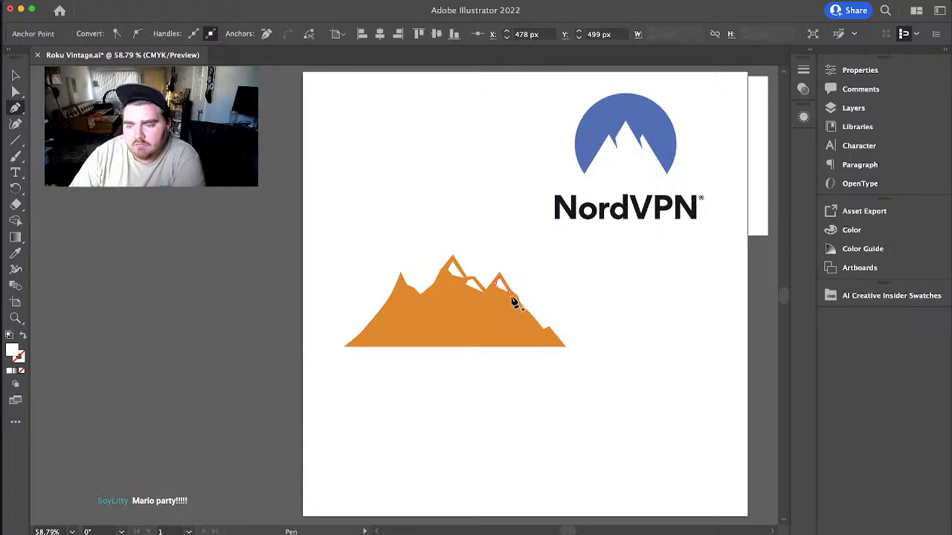
{"action": "left_click", "coordinate": [511, 301]}
{"action": "left_click", "coordinate": [578, 293]}
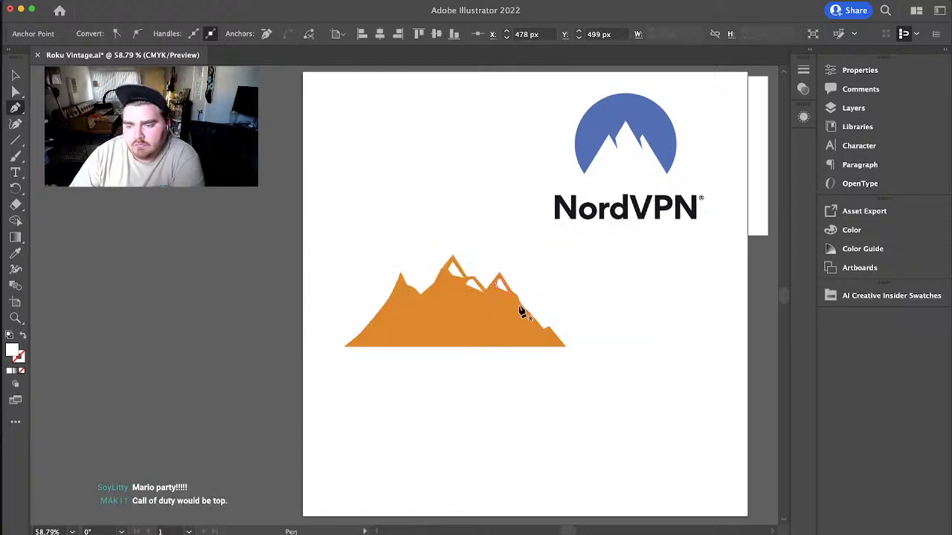
- Draw a larger white facet along the lower right slope beneath the right peak, keeping its left edge narrow
{"action": "left_click", "coordinate": [515, 302]}
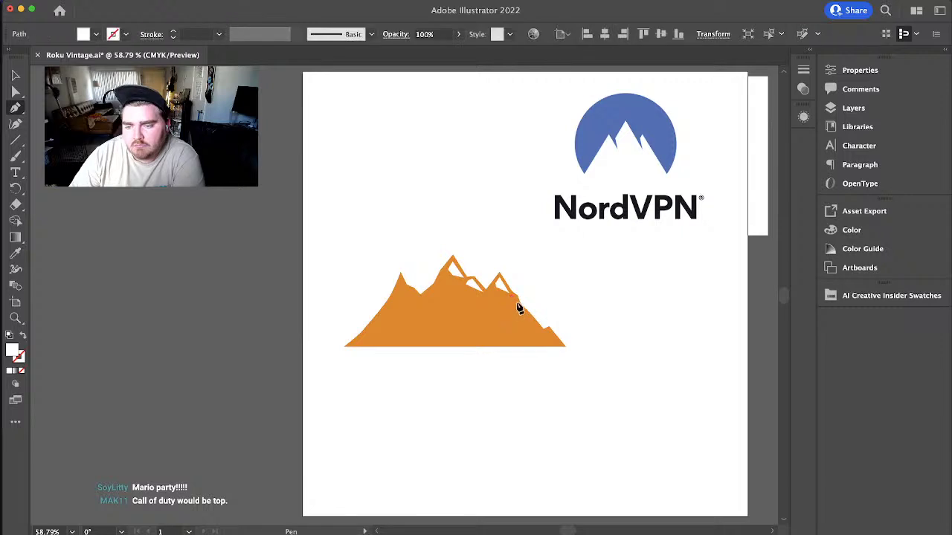
{"action": "left_click", "coordinate": [518, 307]}
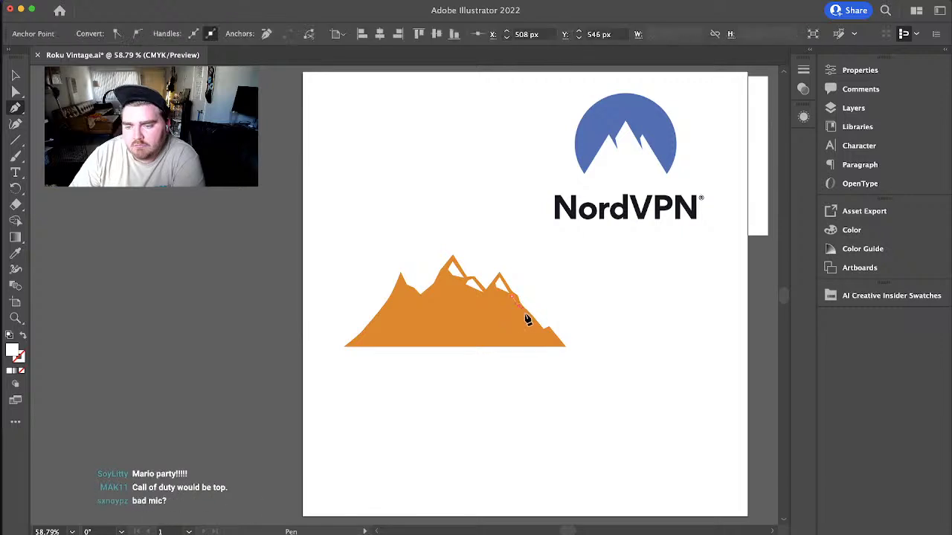
{"action": "left_click", "coordinate": [541, 334]}
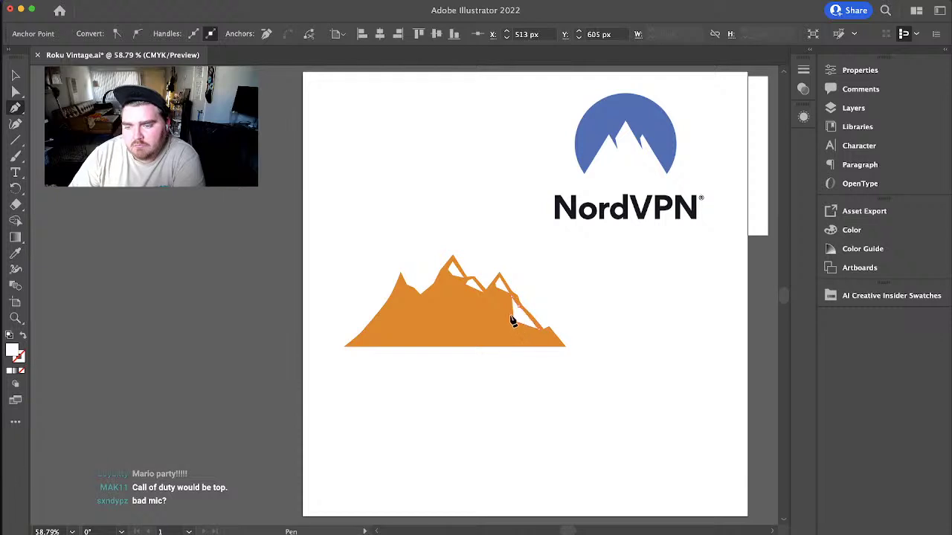
{"action": "left_click", "coordinate": [505, 313]}
{"action": "left_click", "coordinate": [512, 298]}
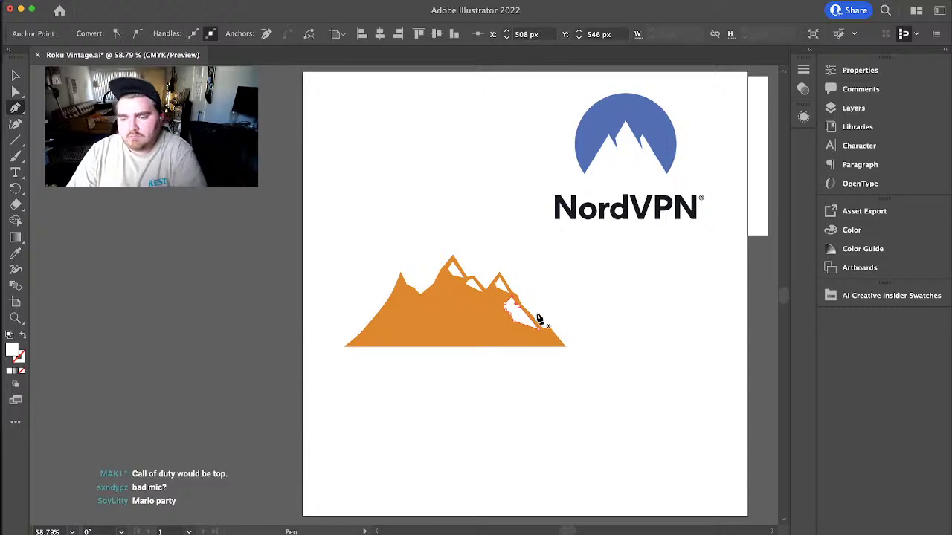
{"action": "left_click_drag", "start_coordinate": [505, 305], "coordinate": [516, 315]}
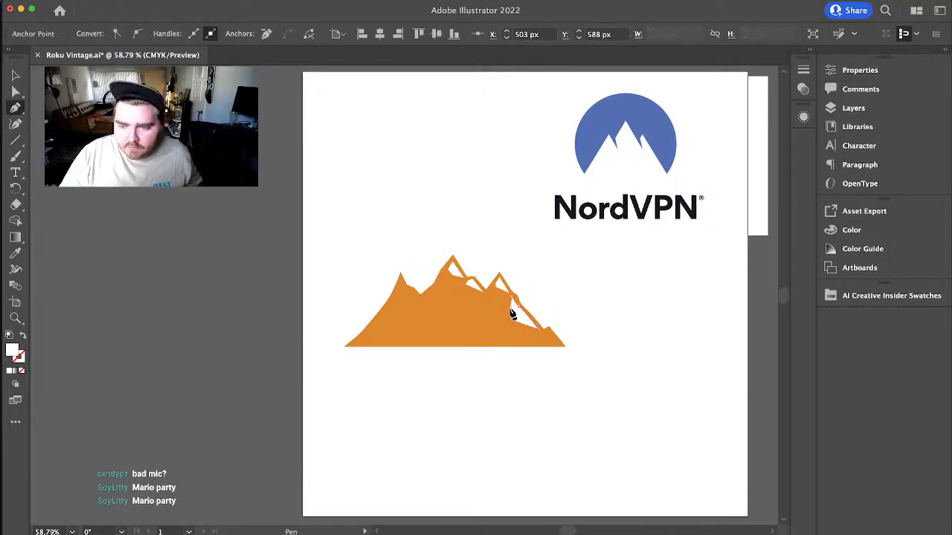
{"action": "left_click", "coordinate": [512, 305]}
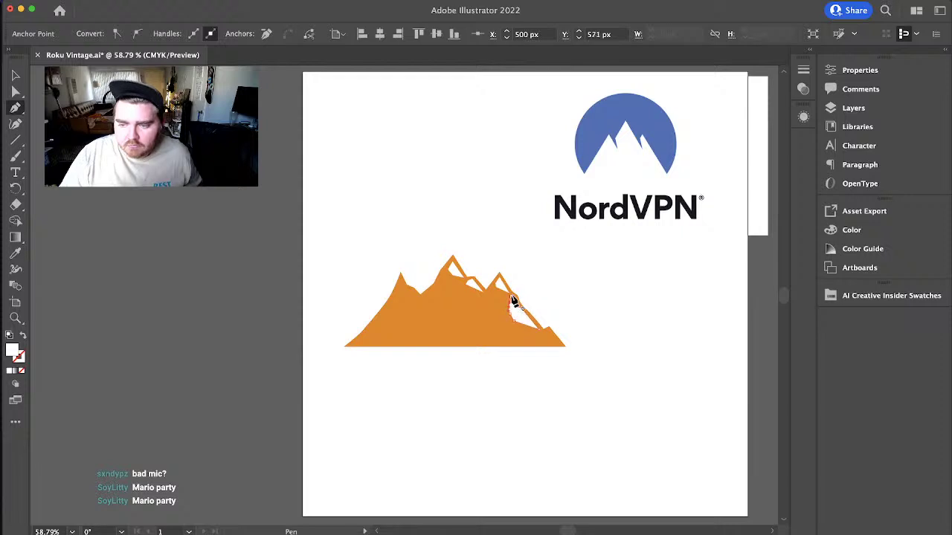
- Draw a small white facet inside the bump at the mountain's right foot
{"action": "left_click", "coordinate": [544, 332]}
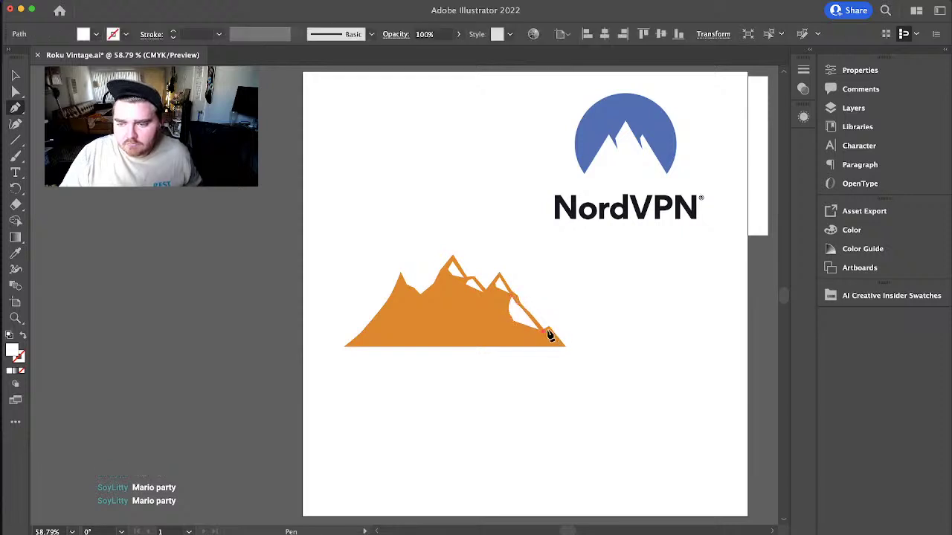
{"action": "left_click", "coordinate": [553, 335]}
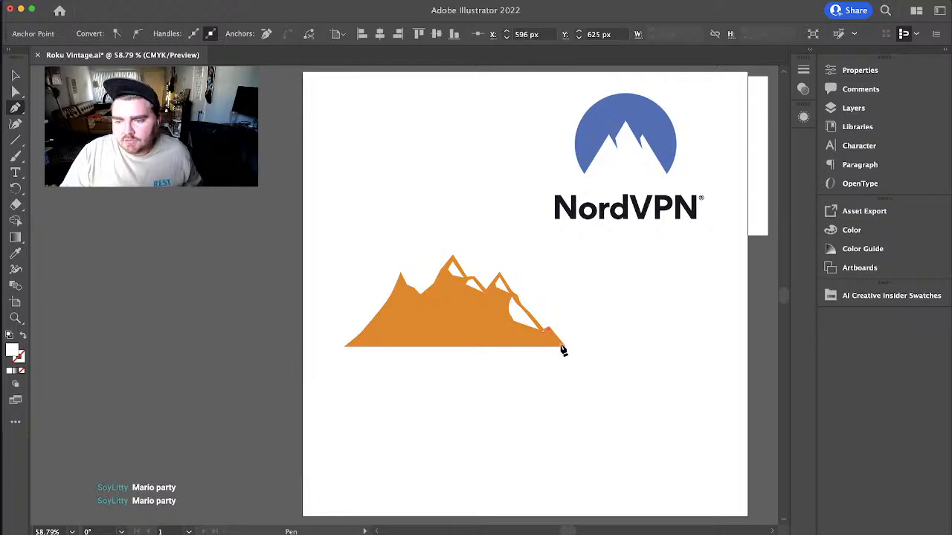
{"action": "left_click", "coordinate": [563, 350]}
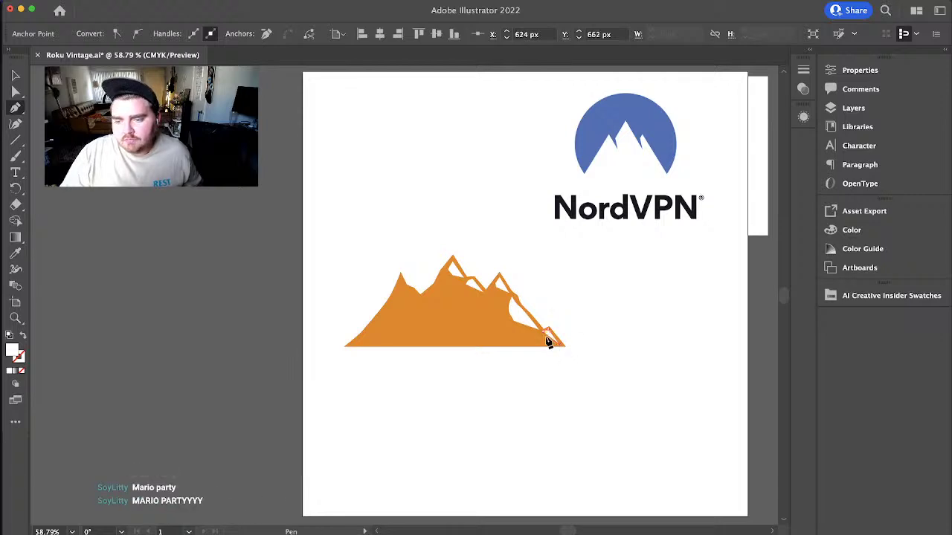
{"action": "left_click", "coordinate": [543, 334]}
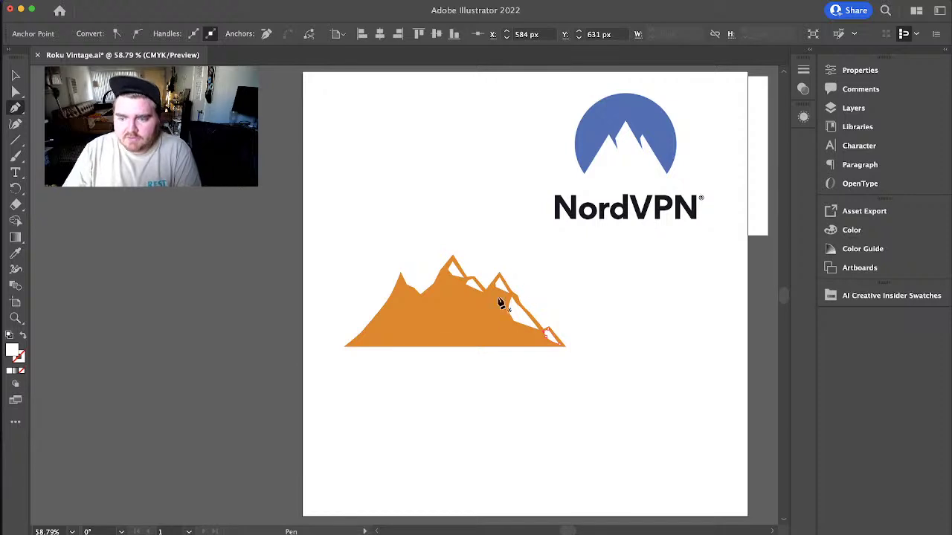
- Widen the upper part of the large right-slope facet by moving its left anchor points up and outward
{"action": "left_click", "coordinate": [15, 91]}
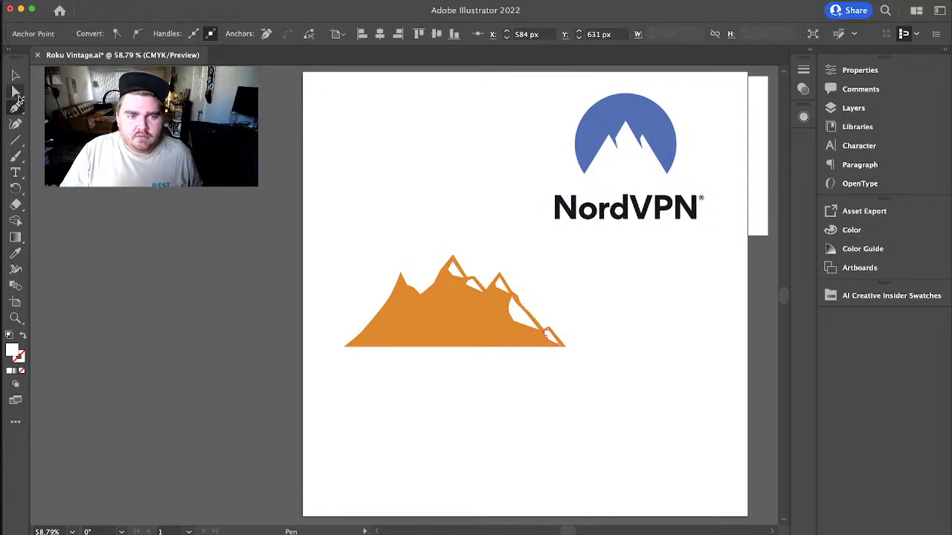
{"action": "left_click", "coordinate": [511, 309]}
{"action": "mouse_move", "coordinate": [511, 314]}
{"action": "left_mouse_down"}
{"action": "mouse_move", "coordinate": [500, 297]}
{"action": "mouse_move", "coordinate": [536, 303]}
{"action": "mouse_move", "coordinate": [520, 312]}
{"action": "mouse_move", "coordinate": [503, 300]}
{"action": "left_mouse_up"}
{"action": "left_click", "coordinate": [654, 326]}
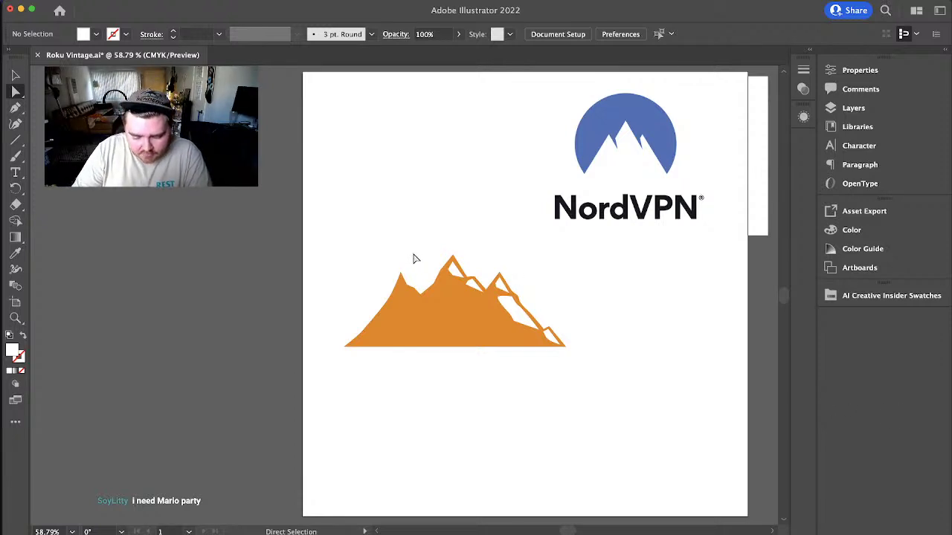
- Draw a tall, slanted white facet on the mountain's face below the valley between the left and central peaks
{"action": "left_click", "coordinate": [15, 107]}
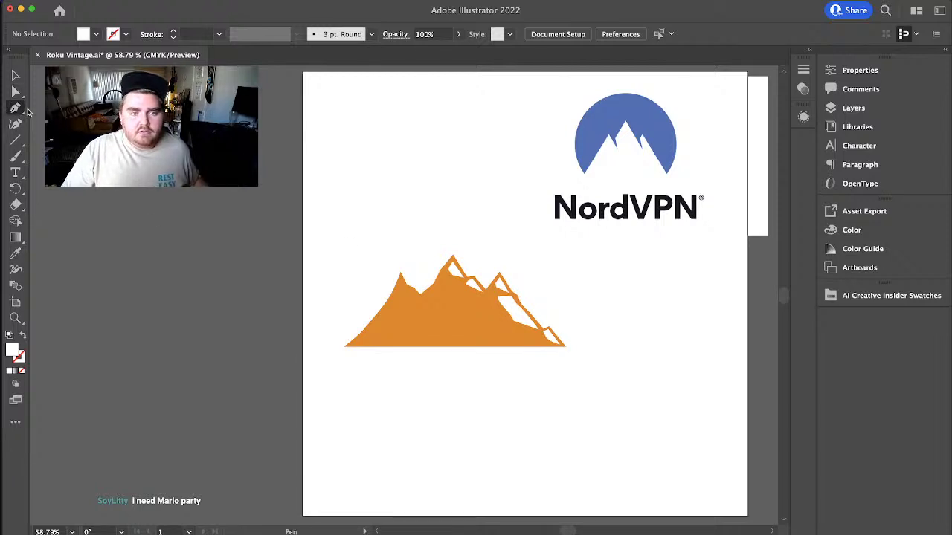
{"action": "left_click", "coordinate": [426, 302]}
{"action": "left_click", "coordinate": [439, 295]}
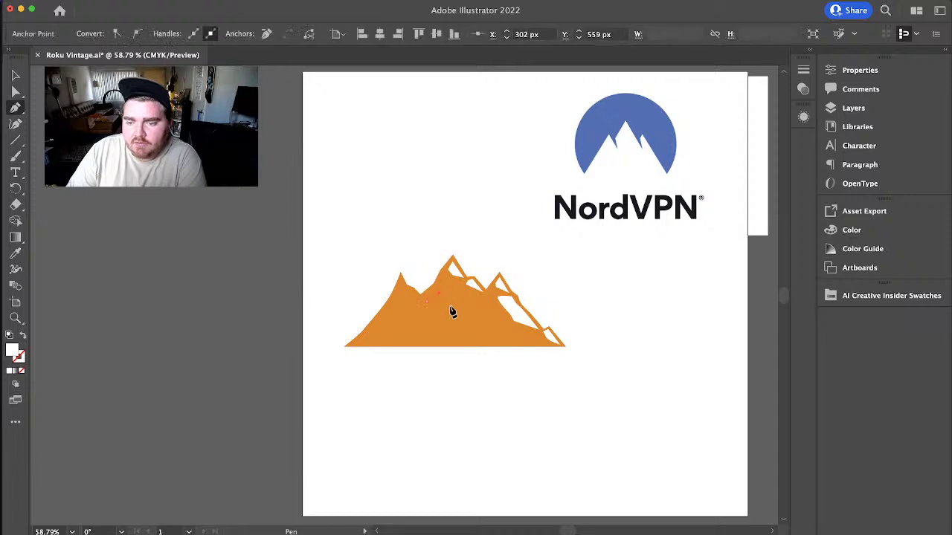
{"action": "left_click", "coordinate": [462, 337]}
{"action": "left_click", "coordinate": [435, 325]}
{"action": "left_click", "coordinate": [427, 302]}
{"action": "key", "text": "v"}
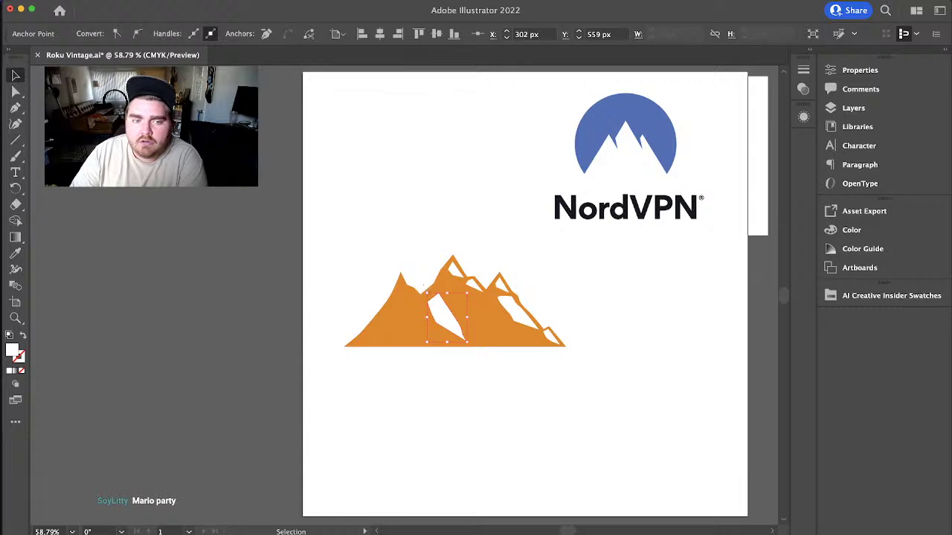
- Move the tall slanted facet slightly up toward the ridge below the valley between the left and central peaks
{"action": "left_click", "coordinate": [17, 93]}
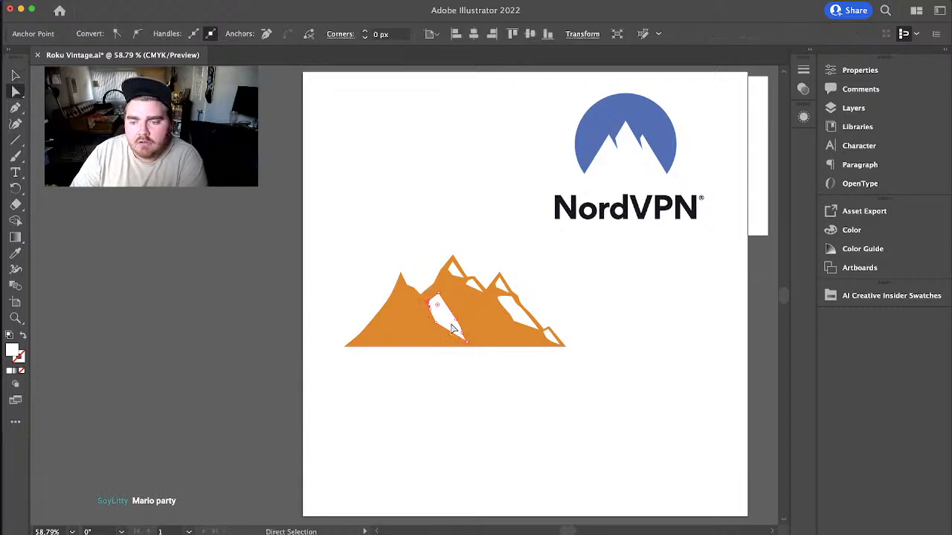
{"action": "left_click", "coordinate": [521, 365]}
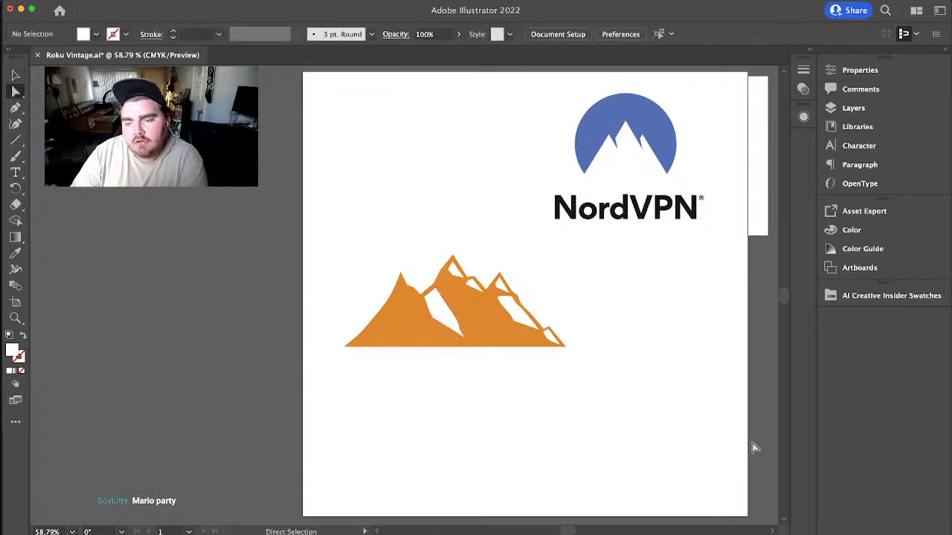
- Draw a long white facet with the Pen tool, running from the left peak's tip down to the mountain's base
{"action": "left_click", "coordinate": [15, 108]}
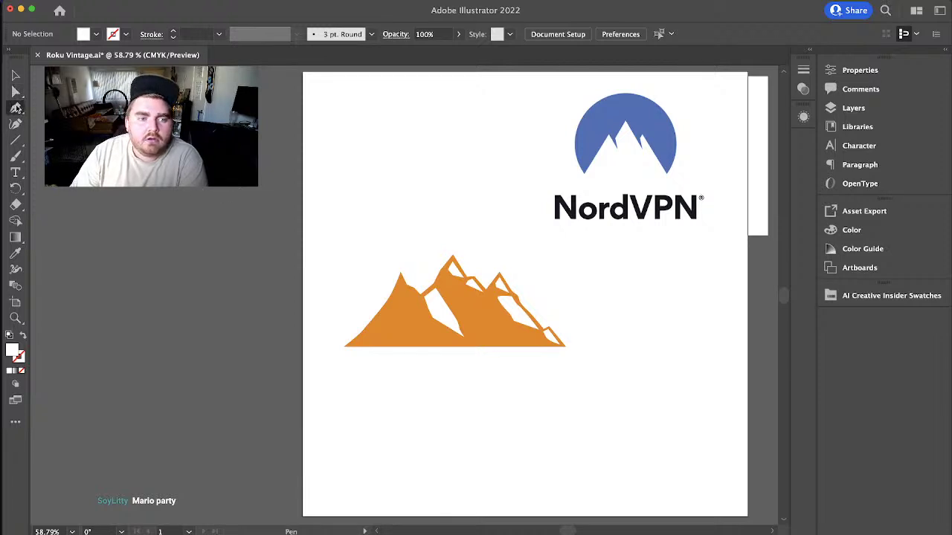
{"action": "left_click", "coordinate": [405, 290]}
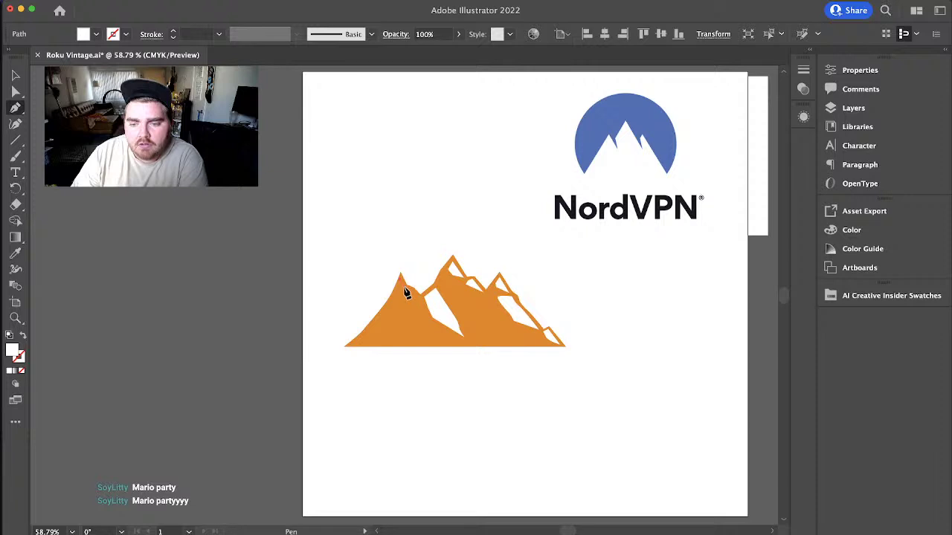
{"action": "key", "text": "super+z"}
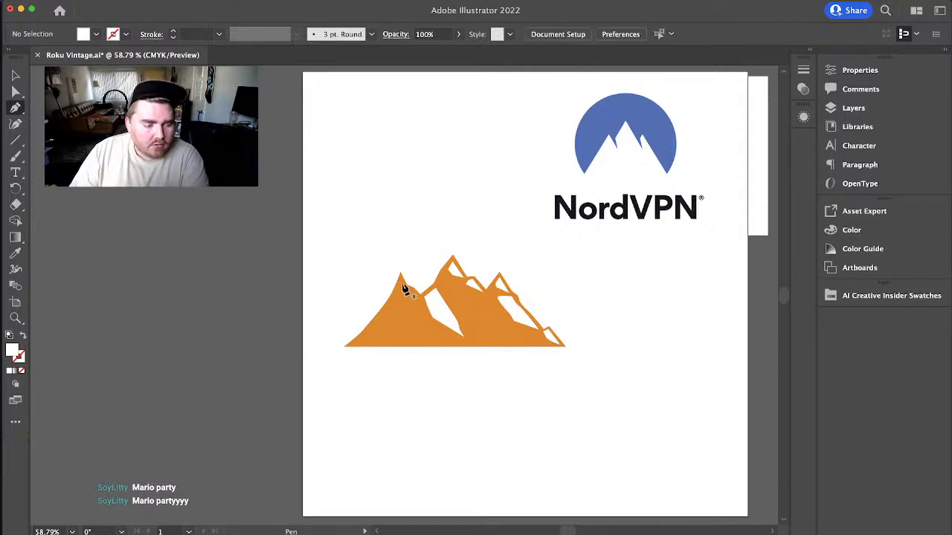
{"action": "left_click", "coordinate": [404, 288]}
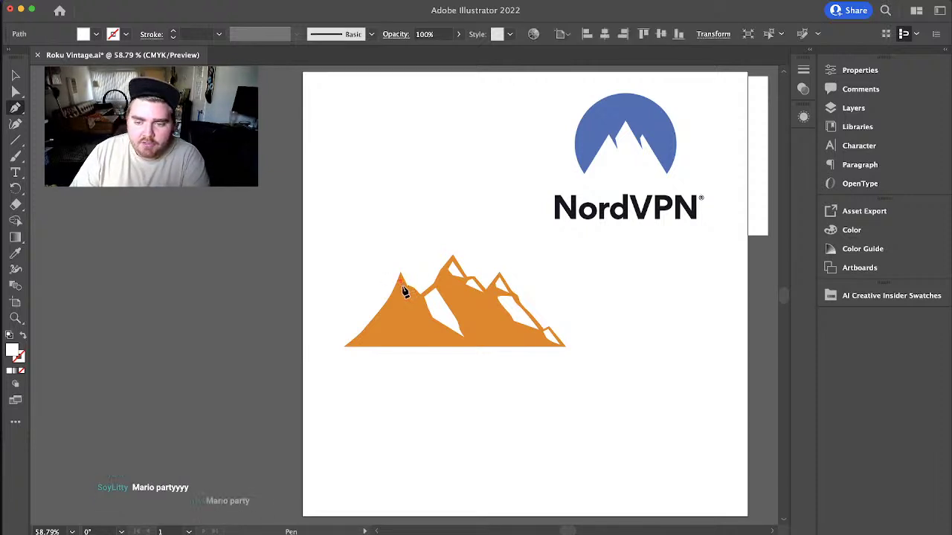
{"action": "left_click", "coordinate": [413, 296]}
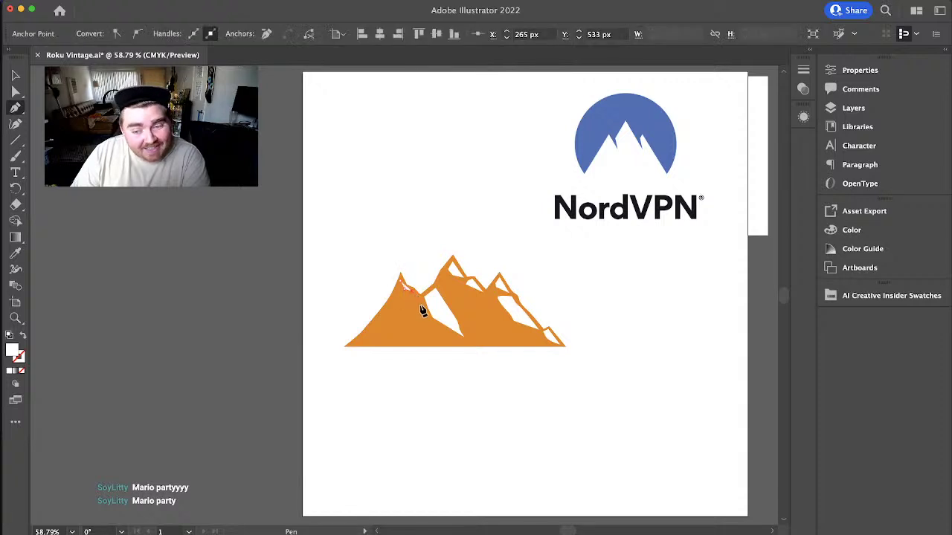
{"action": "left_click", "coordinate": [428, 323]}
{"action": "left_click", "coordinate": [439, 346]}
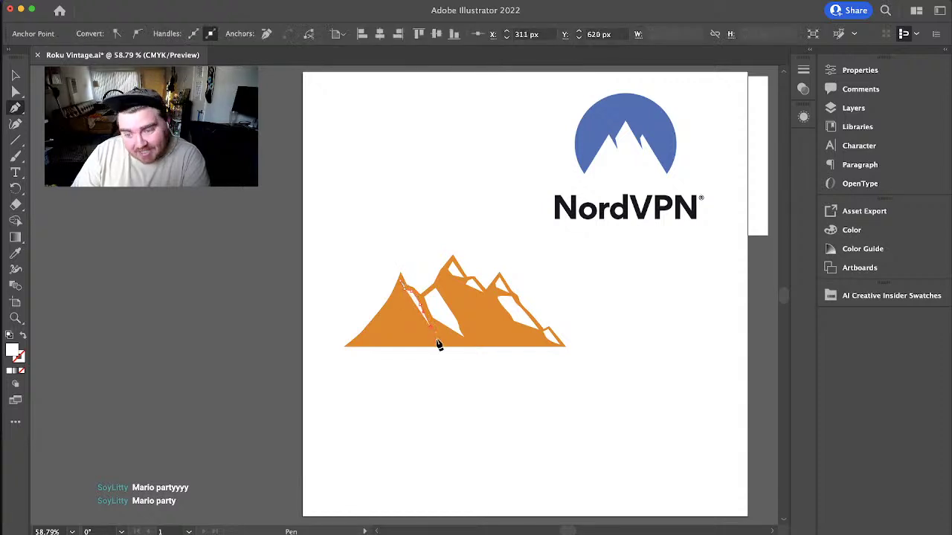
{"action": "left_click", "coordinate": [449, 352]}
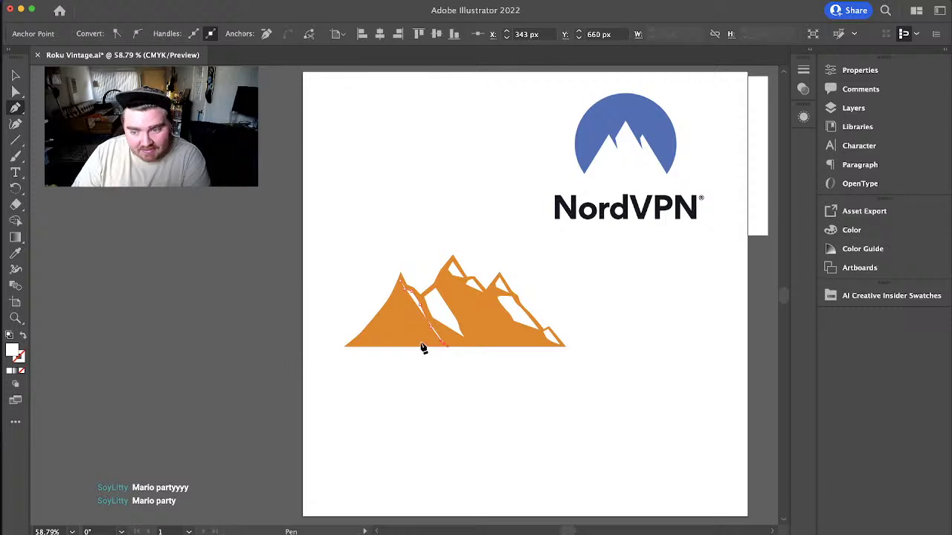
{"action": "left_click", "coordinate": [416, 335]}
{"action": "left_click", "coordinate": [411, 325]}
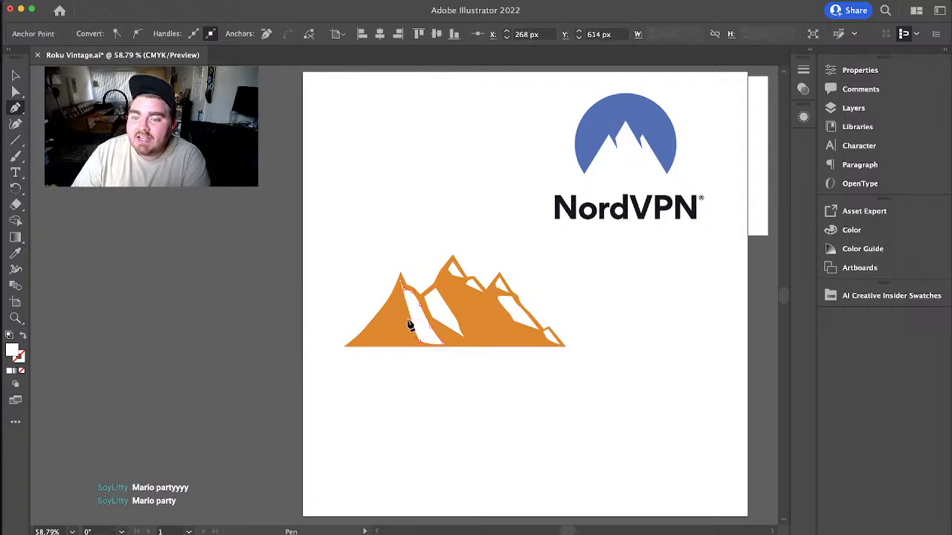
{"action": "left_click", "coordinate": [396, 298]}
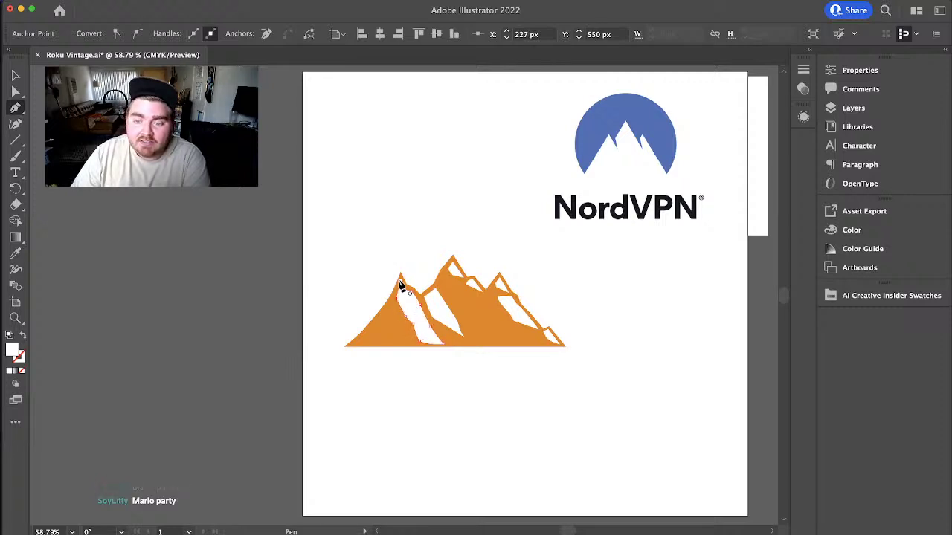
{"action": "left_click", "coordinate": [401, 280]}
- Adjust the upper left anchor point of the long facet below the left peak
{"action": "left_click", "coordinate": [17, 92]}
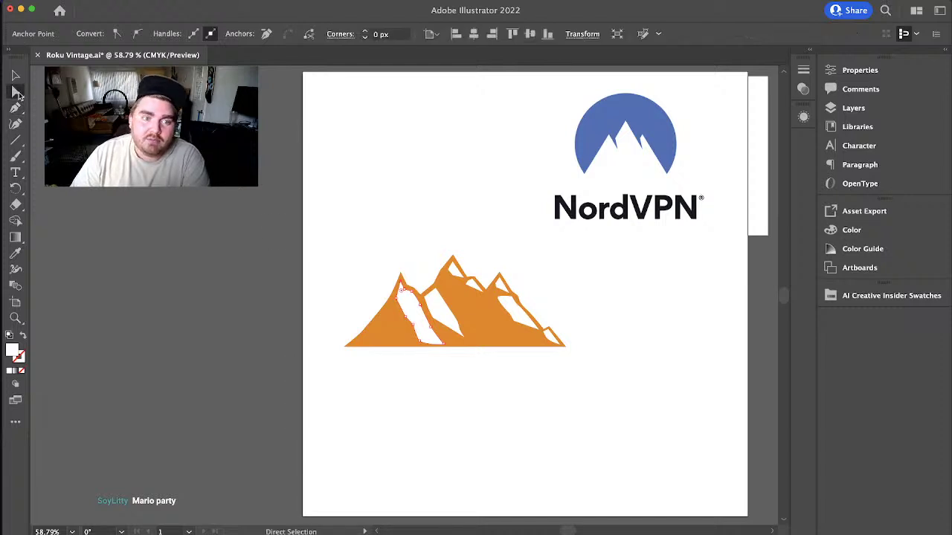
{"action": "left_click", "coordinate": [396, 303]}
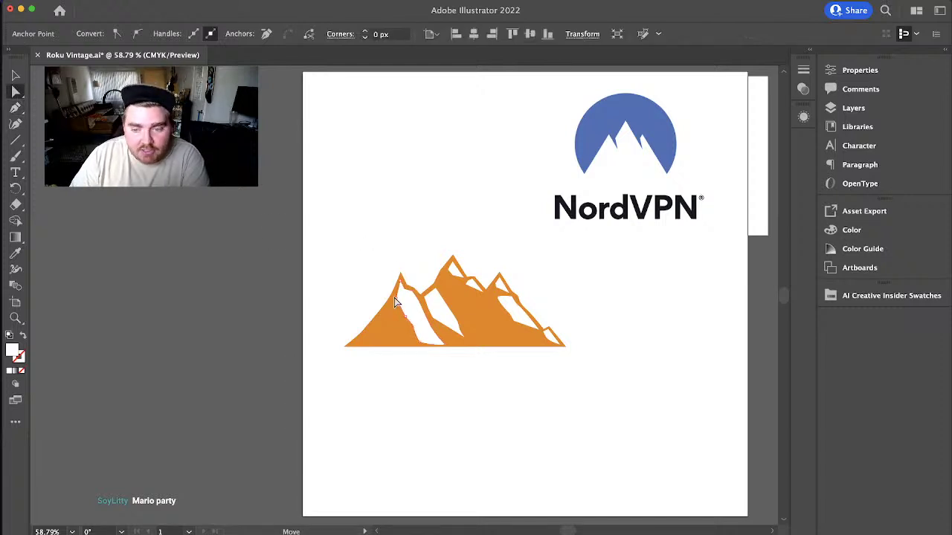
{"action": "left_click", "coordinate": [396, 303]}
- Move the tall slanted facet down and right beneath the central peak, close to the base, and adjust its left corner point
{"action": "key", "text": "v"}
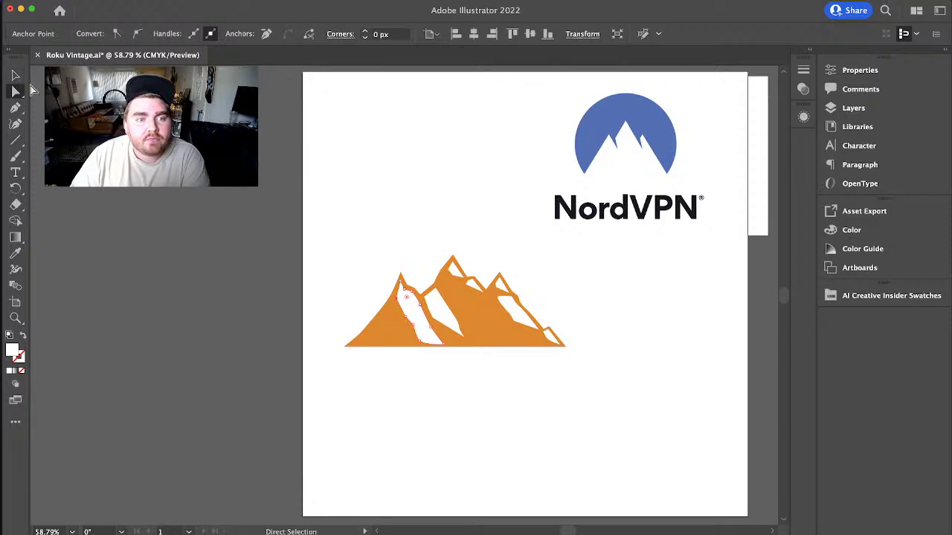
{"action": "left_click", "coordinate": [484, 408]}
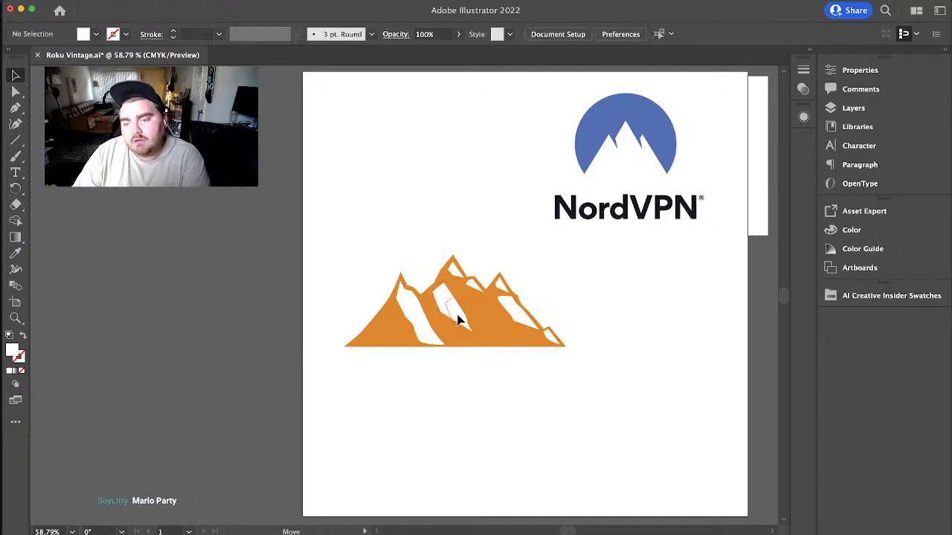
{"action": "left_click", "coordinate": [489, 344]}
{"action": "left_click", "coordinate": [560, 416]}
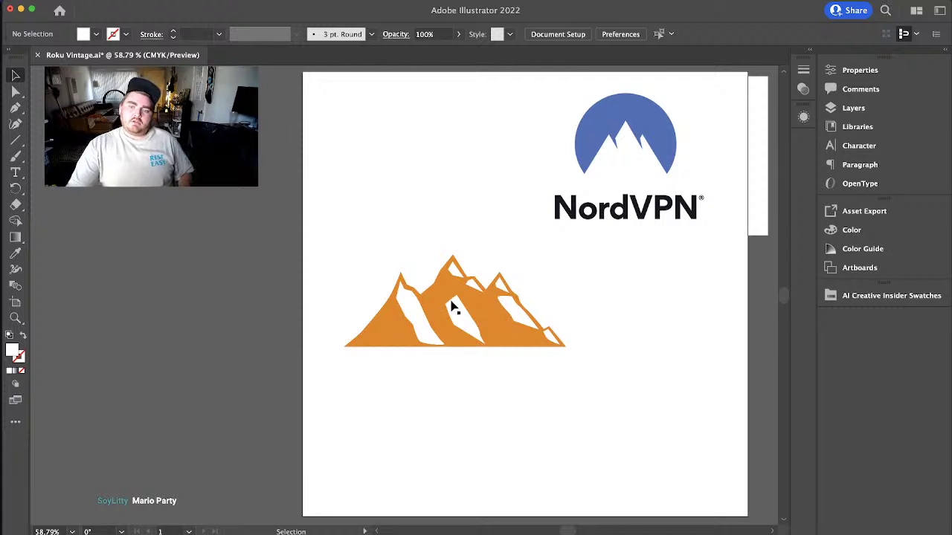
{"action": "left_click", "coordinate": [16, 91]}
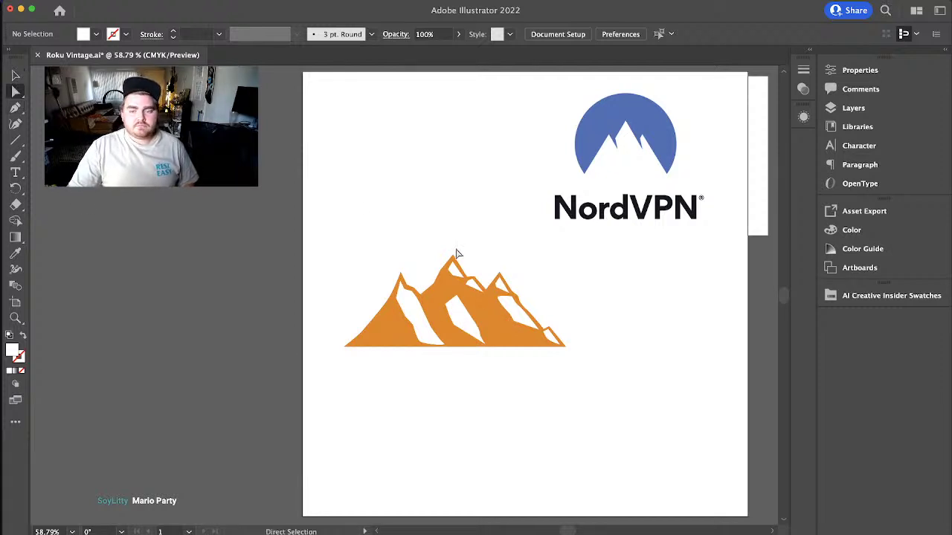
{"action": "left_click", "coordinate": [447, 310]}
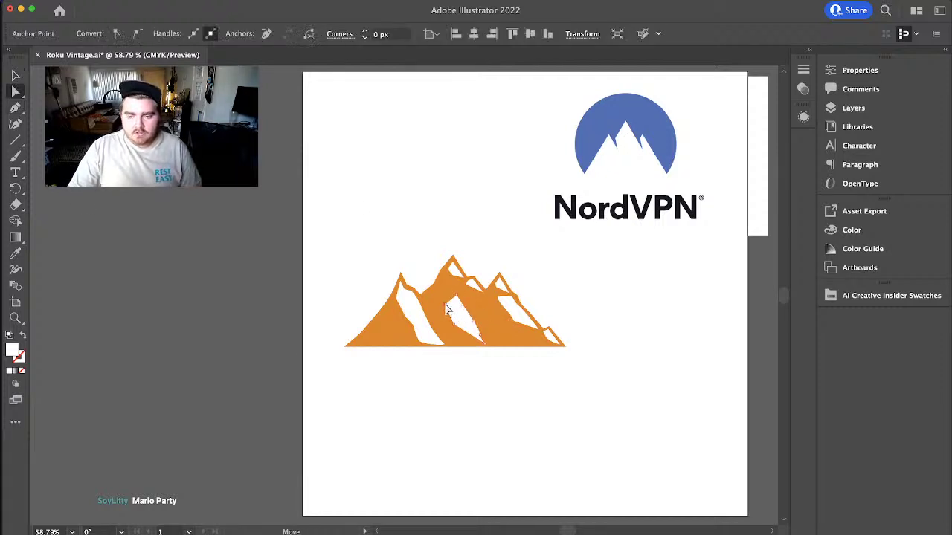
{"action": "left_click", "coordinate": [546, 393]}
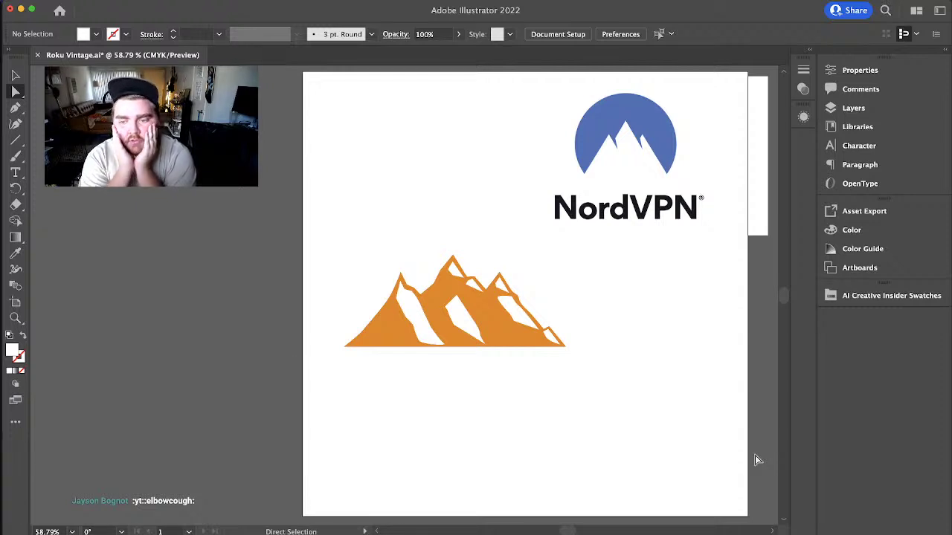
- Group all the white highlight facets on the mountain
{"action": "key", "text": "v"}
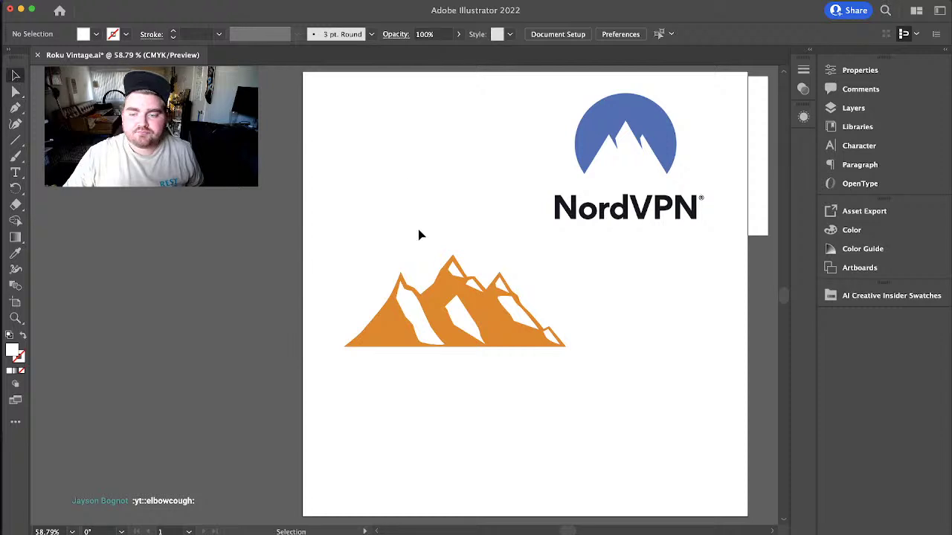
{"action": "left_click_drag", "start_coordinate": [378, 252], "coordinate": [548, 362]}
{"action": "right_click", "coordinate": [457, 310]}
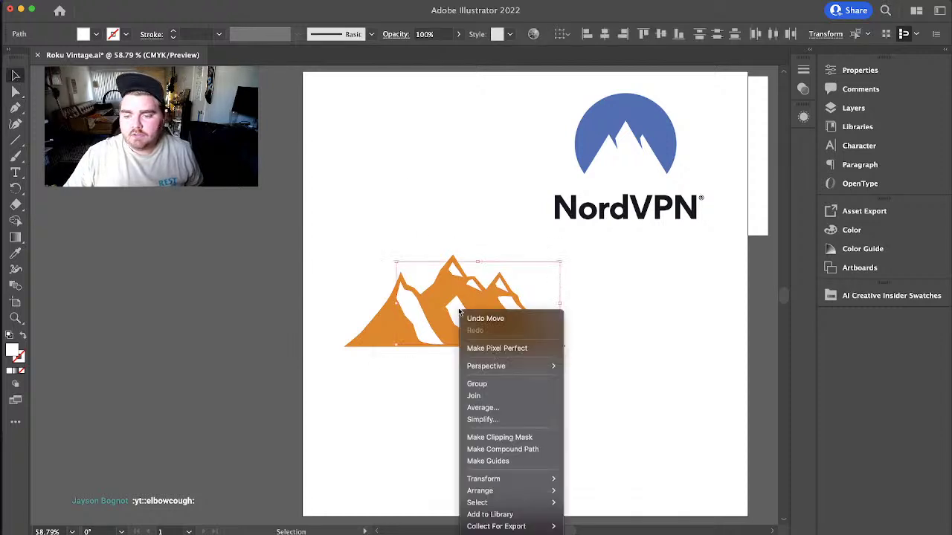
{"action": "left_click", "coordinate": [510, 385]}
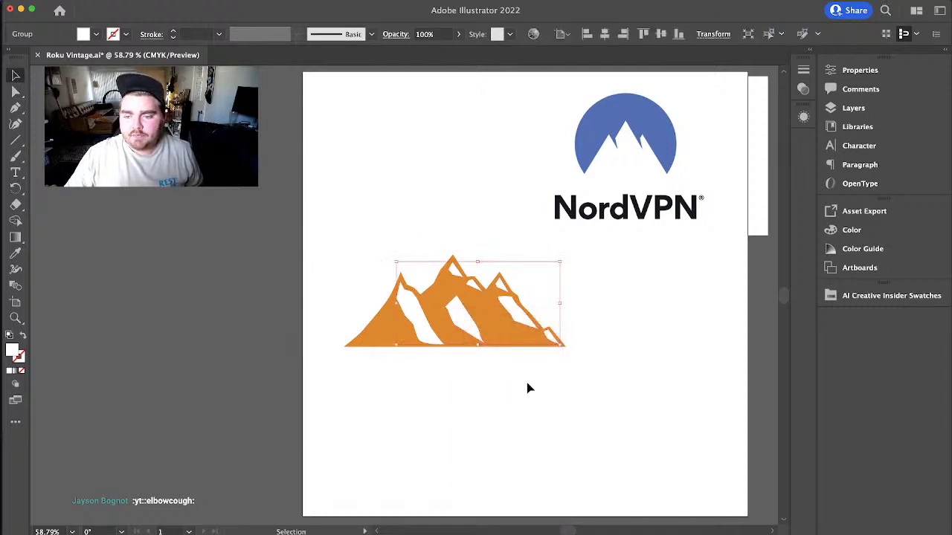
{"action": "left_click", "coordinate": [528, 388]}
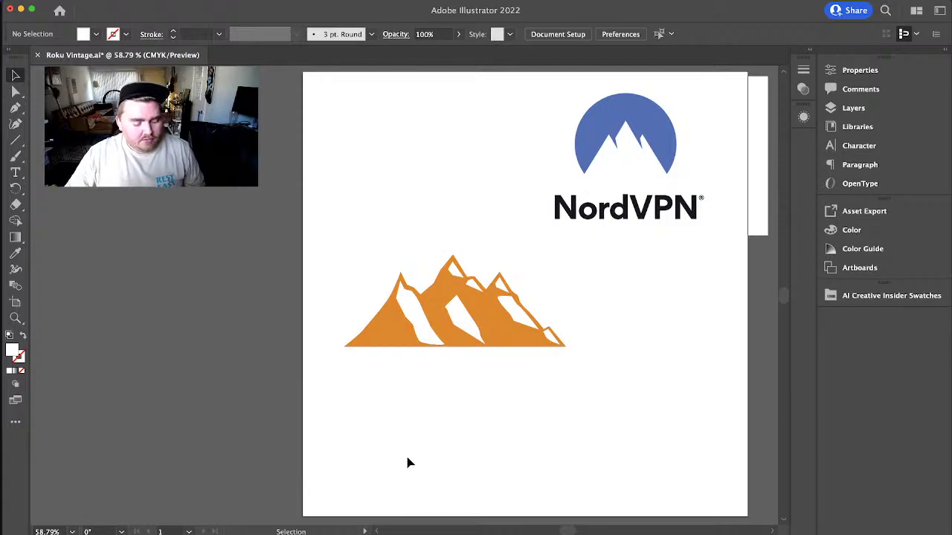
- Switch to Chrome and open the Adobe Fonts page listing all font families
{"action": "key", "text": "ctrl+Up"}
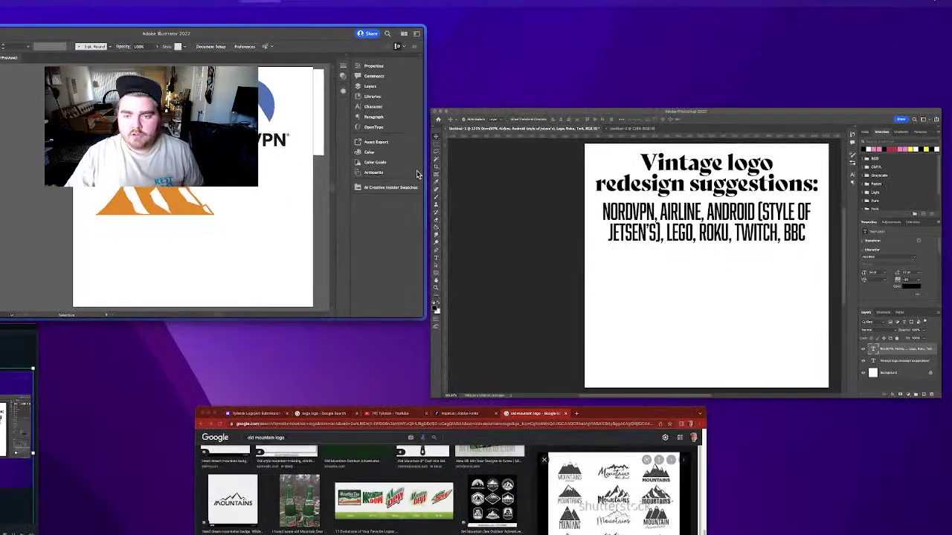
{"action": "left_click", "coordinate": [467, 473]}
{"action": "left_click", "coordinate": [248, 12]}
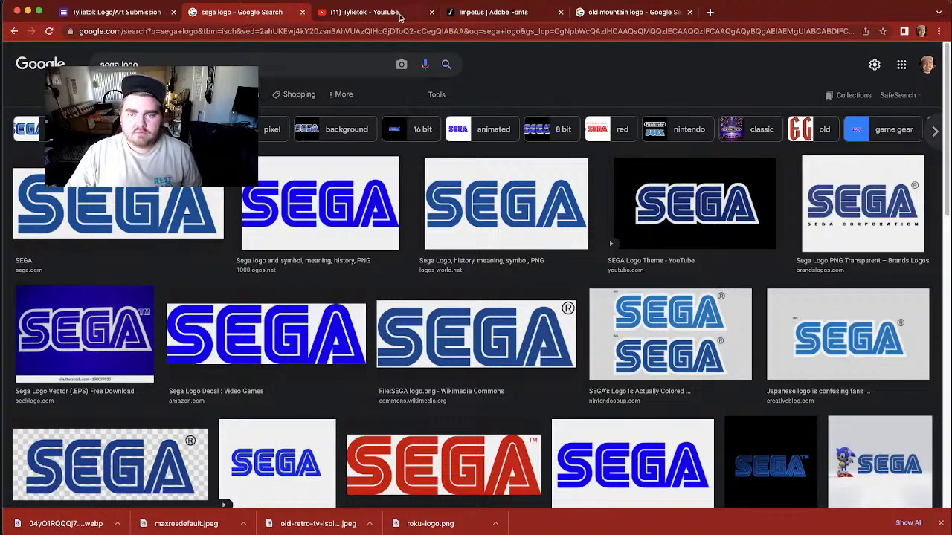
{"action": "left_click", "coordinate": [446, 18]}
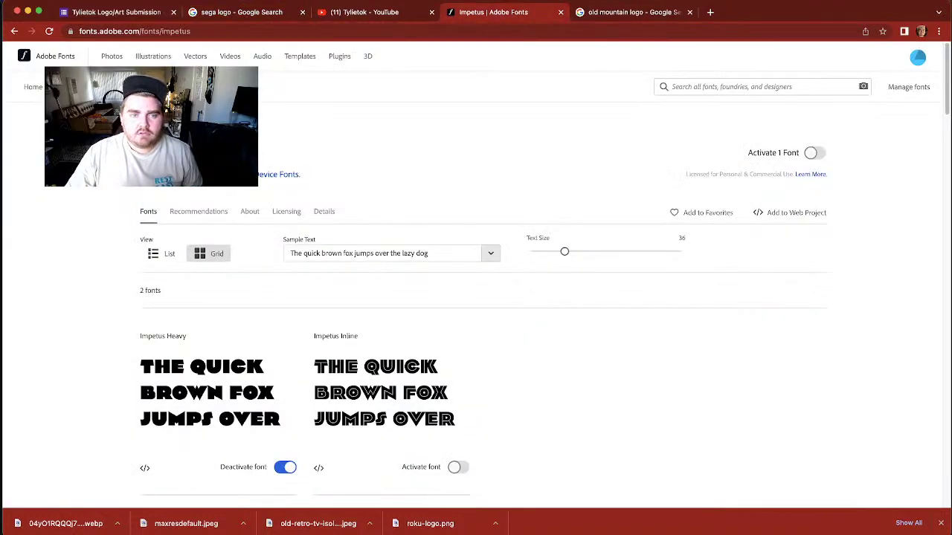
{"action": "left_click", "coordinate": [73, 87]}
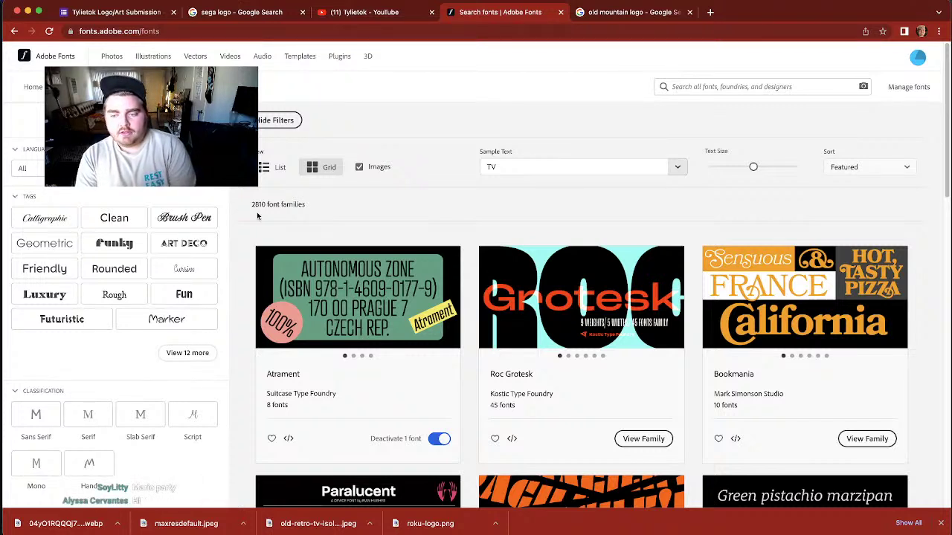
- Filter the fonts by the Brush Pen tag and open the Merengue Script family
{"action": "left_click", "coordinate": [184, 217]}
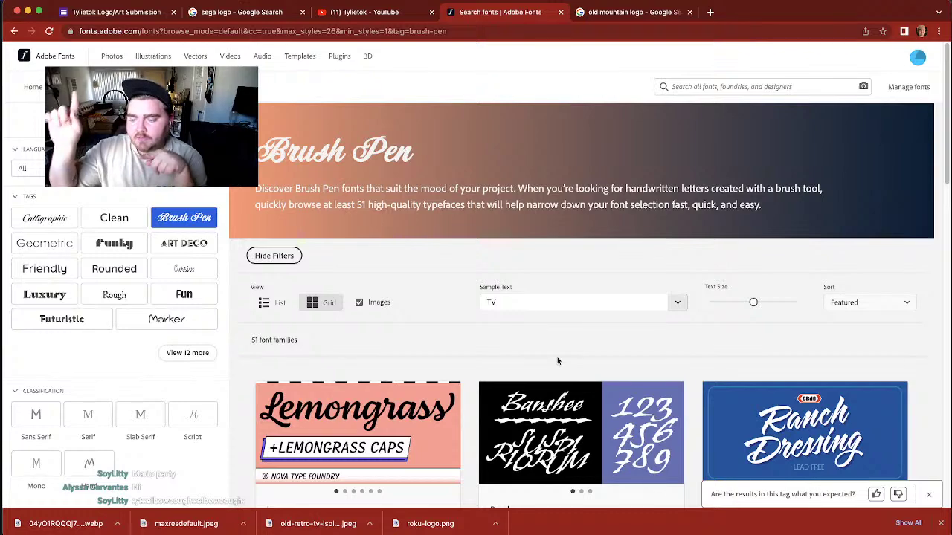
{"action": "scroll", "coordinate": [558, 361], "scroll_direction": "down", "scroll_amount": 8}
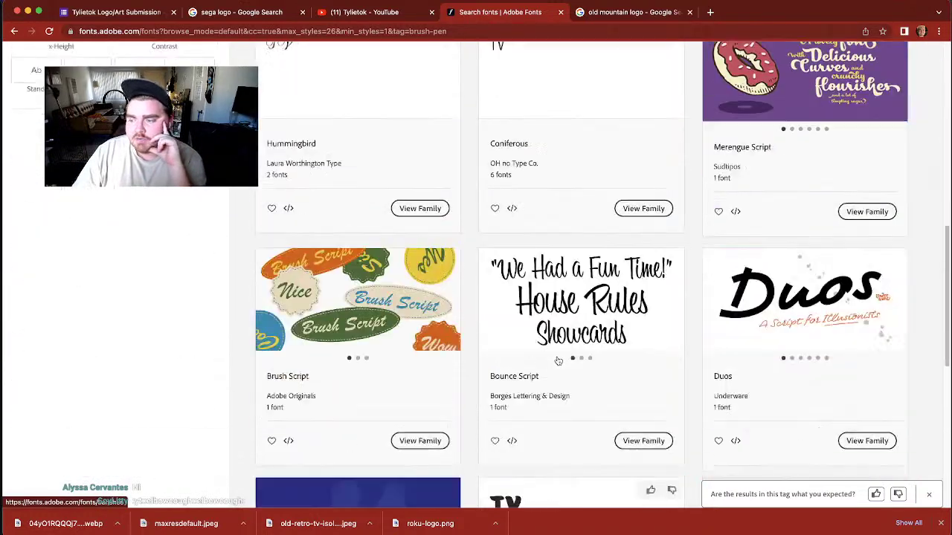
{"action": "scroll", "coordinate": [558, 360], "scroll_direction": "up", "scroll_amount": 2}
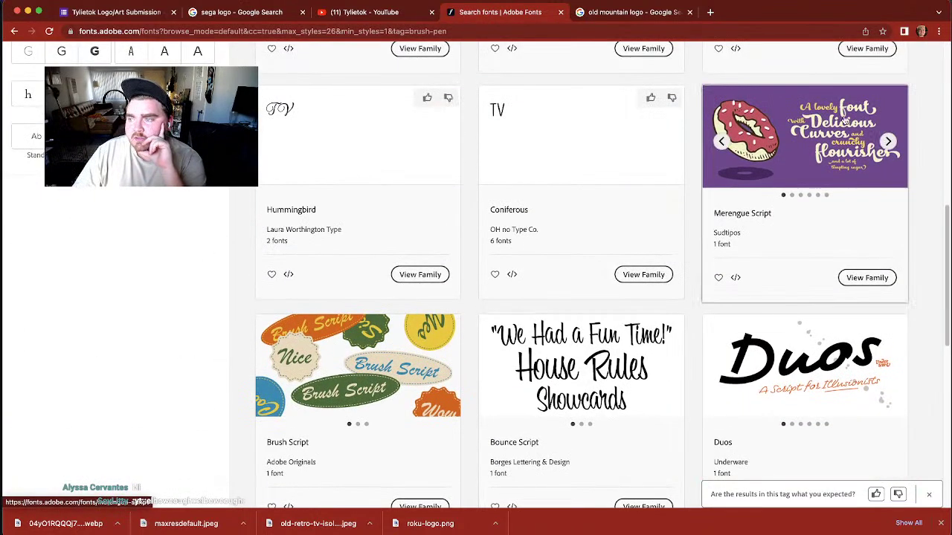
{"action": "left_click", "coordinate": [870, 281]}
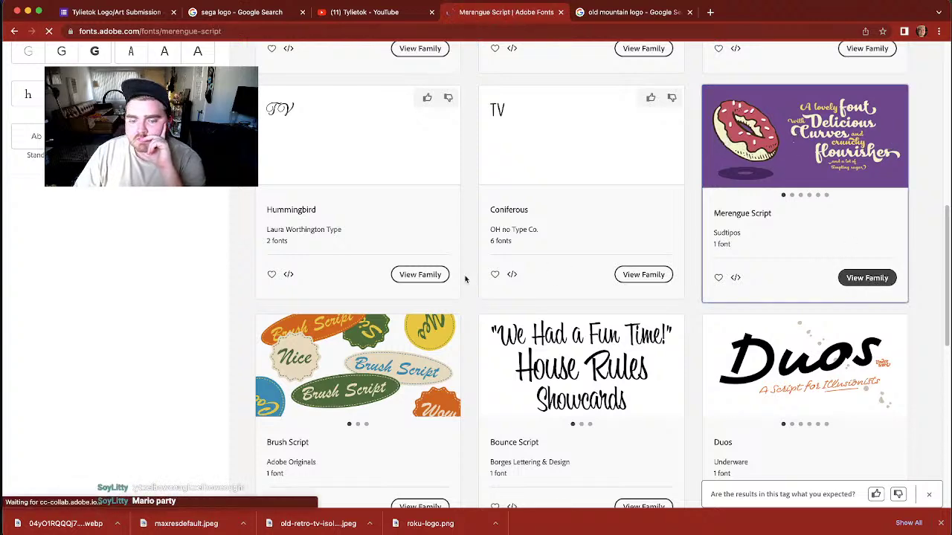
- Preview Merengue Script Regular with the sample text "Vpn"
{"action": "scroll", "coordinate": [448, 289], "scroll_direction": "down", "scroll_amount": 2}
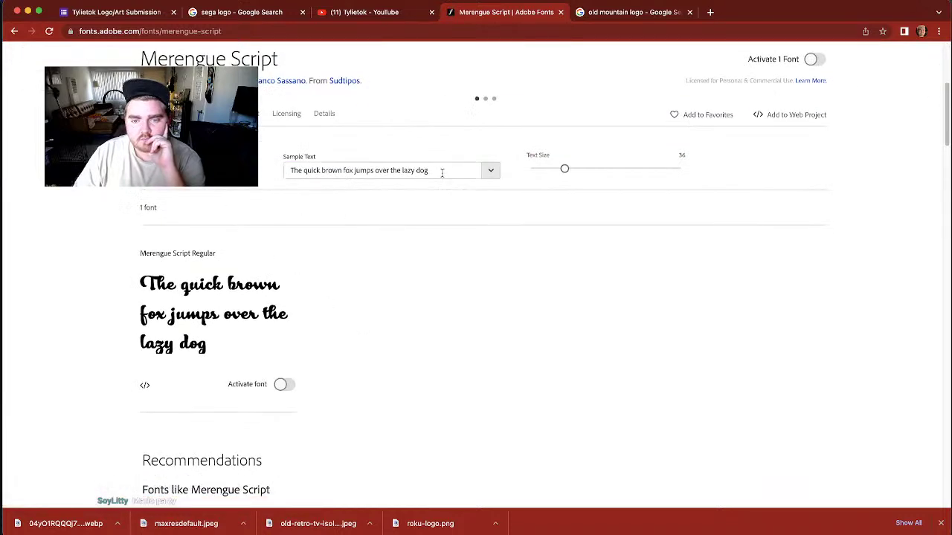
{"action": "left_click_drag", "start_coordinate": [438, 170], "coordinate": [289, 170]}
{"action": "type", "text": "VP"}
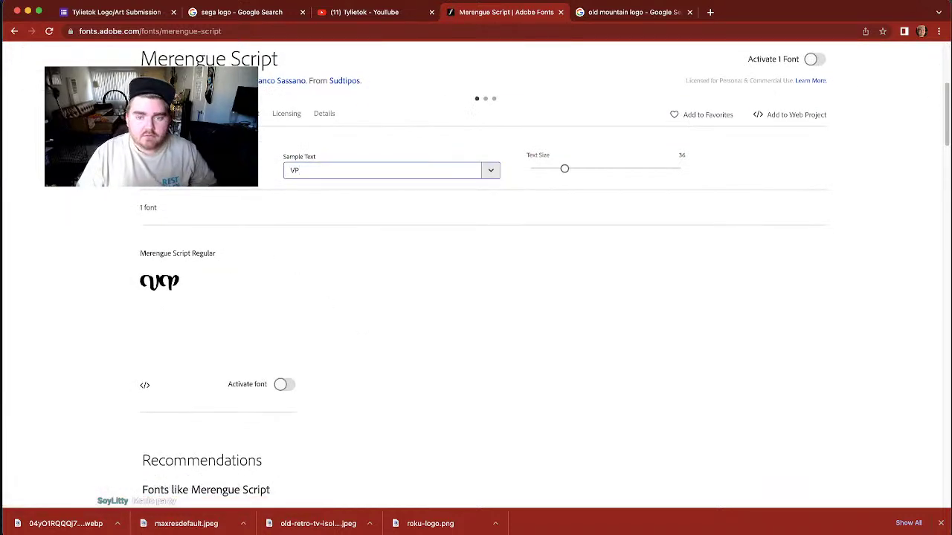
{"action": "type", "text": "N"}
{"action": "key", "text": "BackSpace"}
{"action": "key", "text": "BackSpace"}
{"action": "type", "text": "pn"}
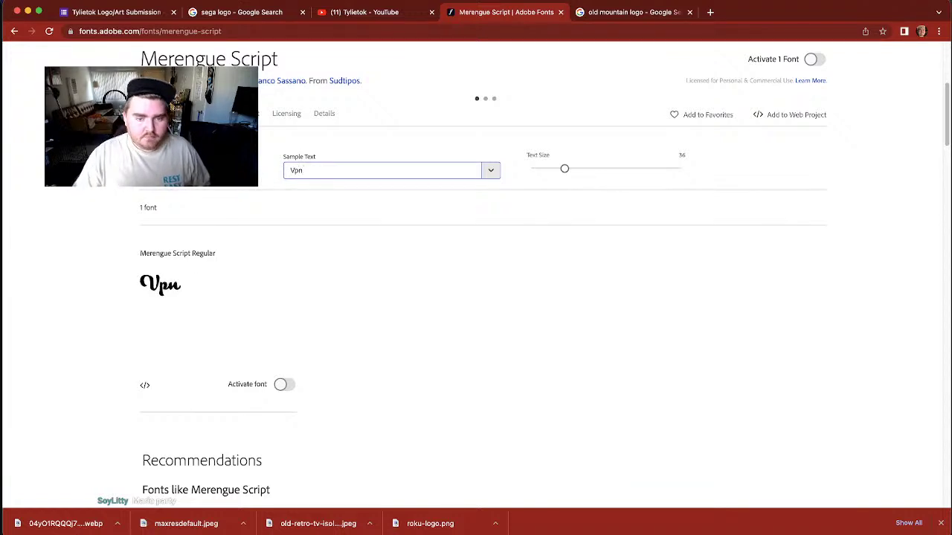
{"action": "mouse_move", "coordinate": [270, 268]}
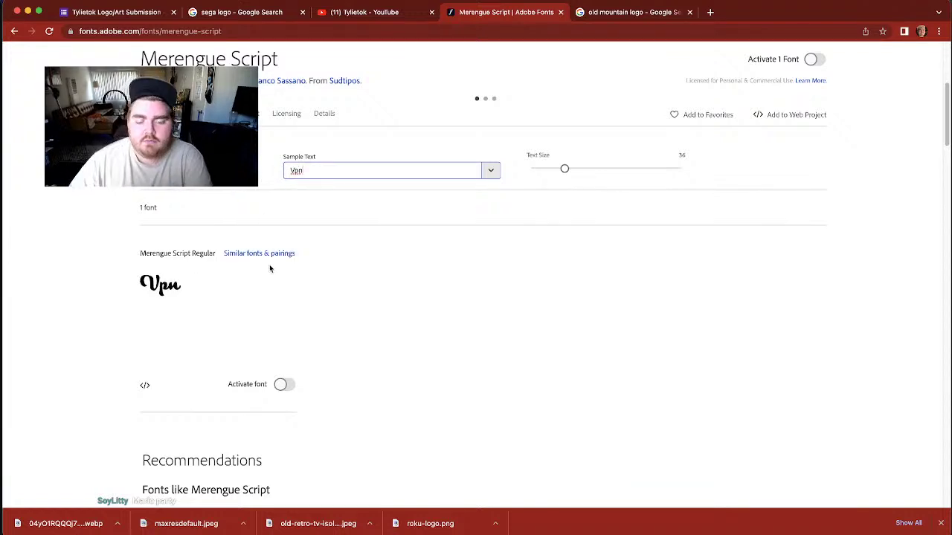
- Activate Merengue Script Regular and return to the Brush Pen font results
{"action": "left_click", "coordinate": [281, 384]}
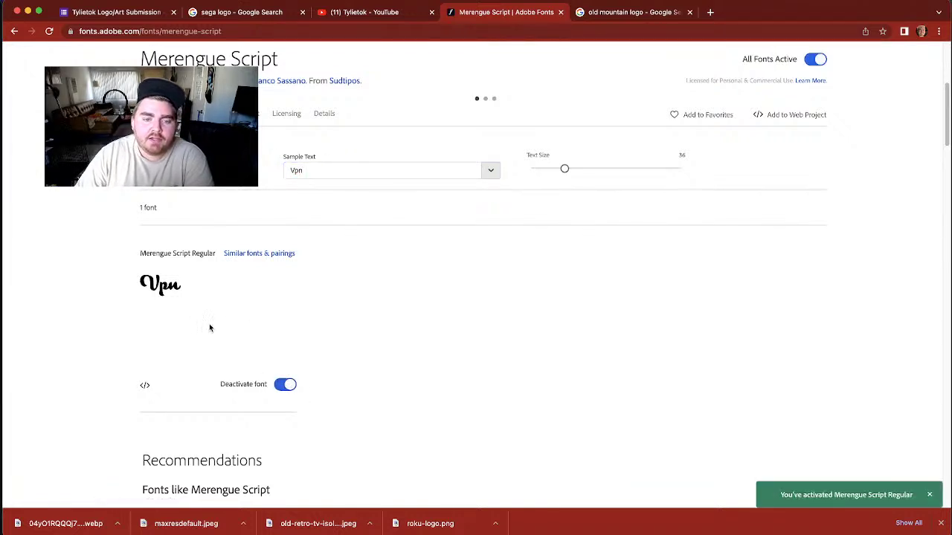
{"action": "left_click", "coordinate": [13, 33]}
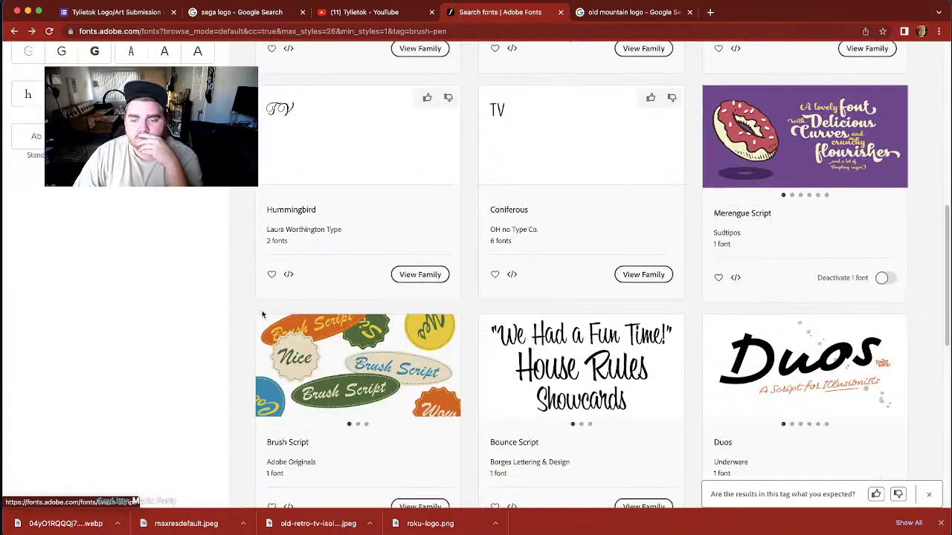
{"action": "scroll", "coordinate": [103, 279], "scroll_direction": "up", "scroll_amount": 6}
{"action": "scroll", "coordinate": [615, 361], "scroll_direction": "down", "scroll_amount": 6}
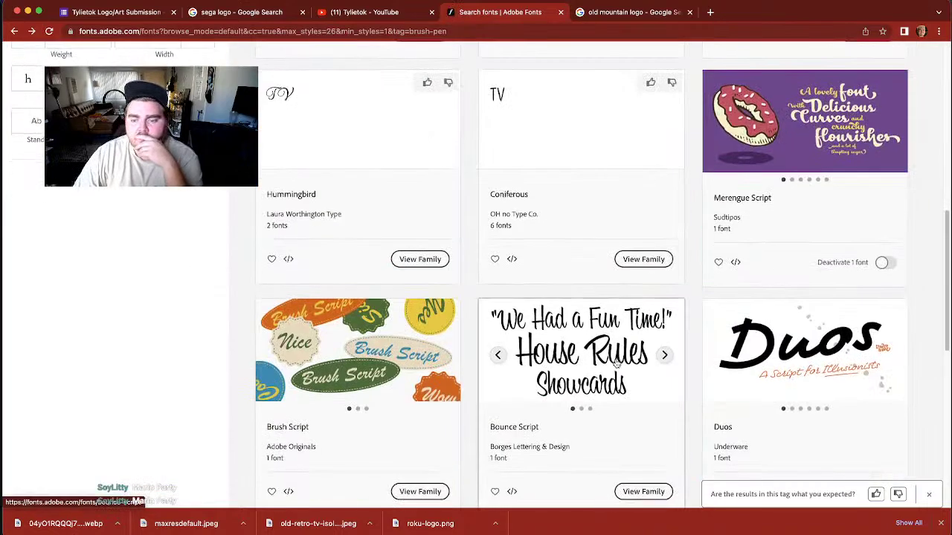
{"action": "scroll", "coordinate": [616, 362], "scroll_direction": "down", "scroll_amount": 5}
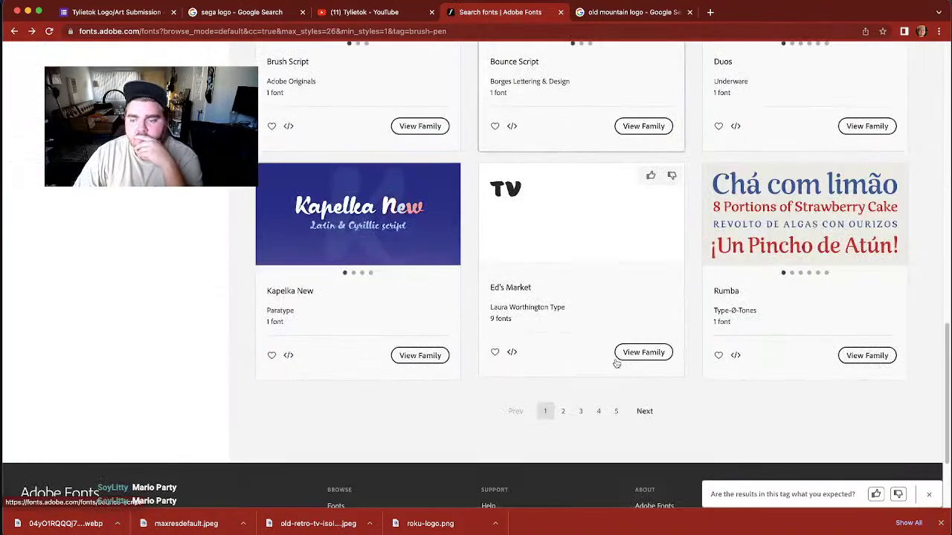
- Preview the Brush Pen fonts with the sample text "VPN" and browse through to the second results page
{"action": "left_click", "coordinate": [644, 411]}
{"action": "left_click", "coordinate": [516, 304]}
{"action": "type", "text": "VPN"}
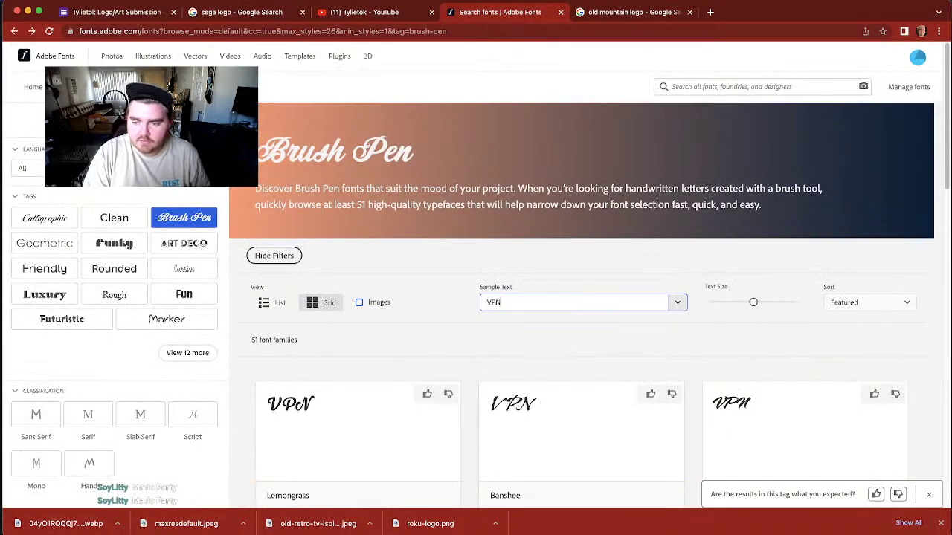
{"action": "scroll", "coordinate": [562, 397], "scroll_direction": "down", "scroll_amount": 15}
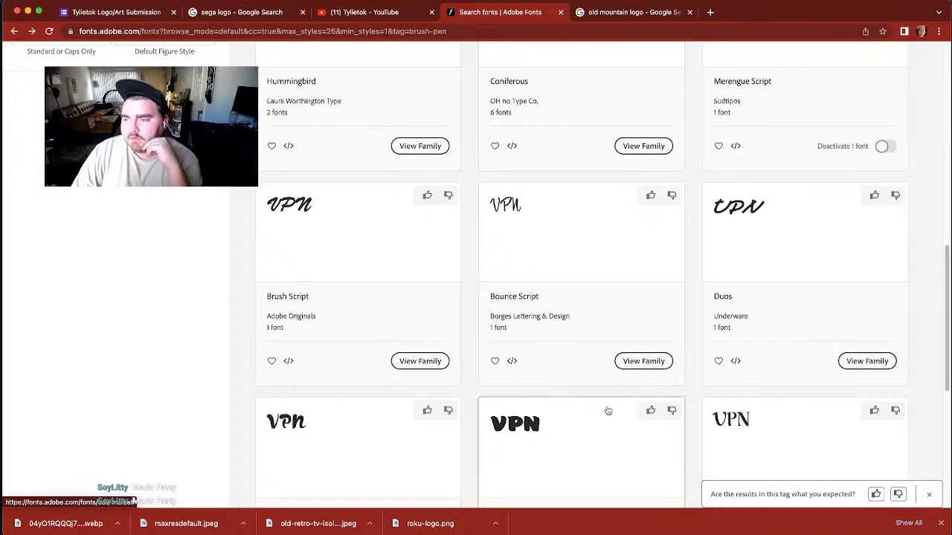
{"action": "scroll", "coordinate": [610, 408], "scroll_direction": "down", "scroll_amount": 5}
{"action": "left_click", "coordinate": [562, 407]}
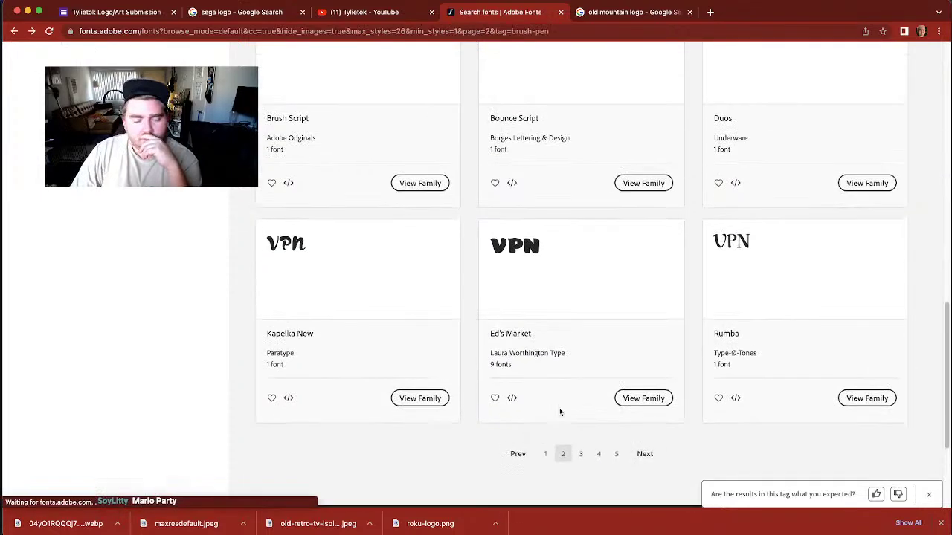
{"action": "scroll", "coordinate": [561, 413], "scroll_direction": "down", "scroll_amount": 4}
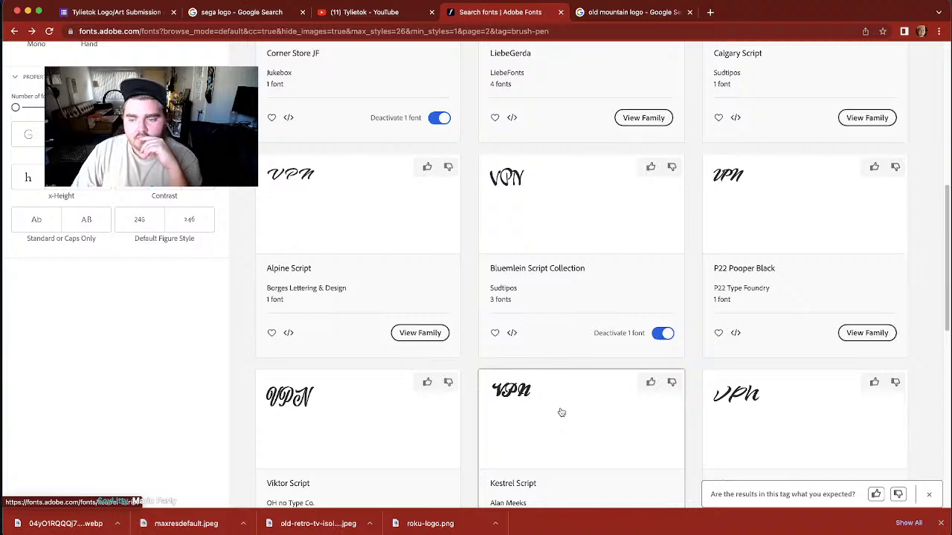
- Change the sample text for the Brush Pen fonts to "Vpn"
{"action": "scroll", "coordinate": [562, 412], "scroll_direction": "up", "scroll_amount": 6}
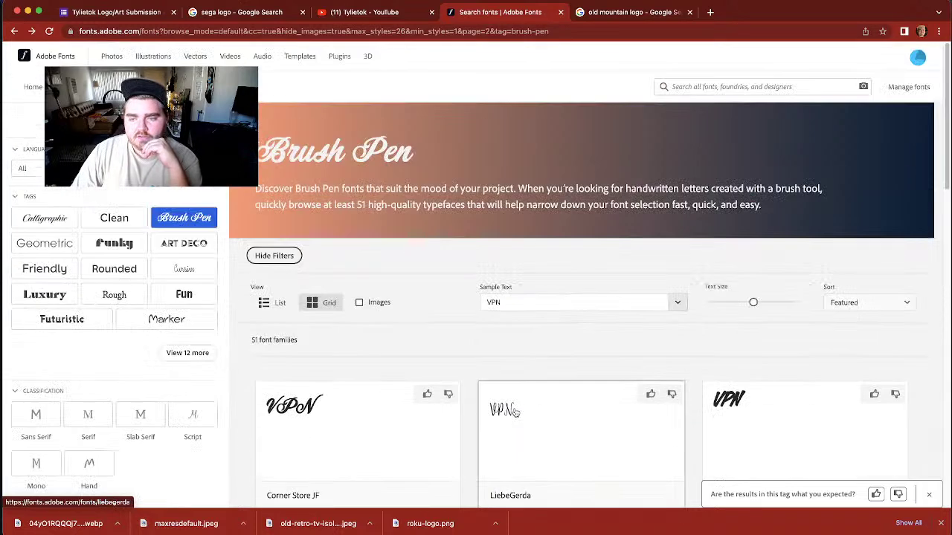
{"action": "left_click", "coordinate": [528, 302]}
{"action": "key", "text": "BackSpace"}
{"action": "key", "text": "BackSpace"}
{"action": "type", "text": "pn"}
- Find the Kestrel Script family on the second results page, open it and activate its font
{"action": "scroll", "coordinate": [524, 307], "scroll_direction": "down", "scroll_amount": 3}
{"action": "scroll", "coordinate": [524, 307], "scroll_direction": "down", "scroll_amount": 5}
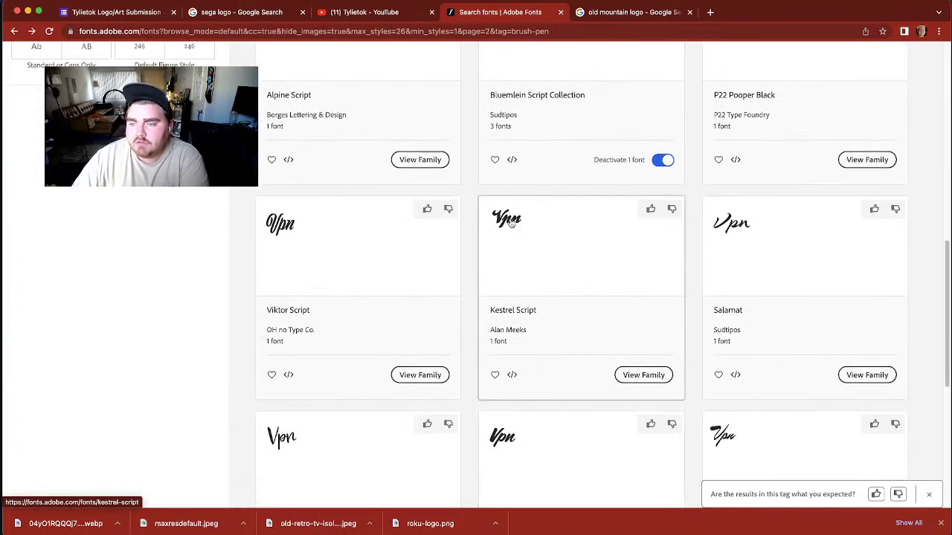
{"action": "left_click", "coordinate": [644, 382]}
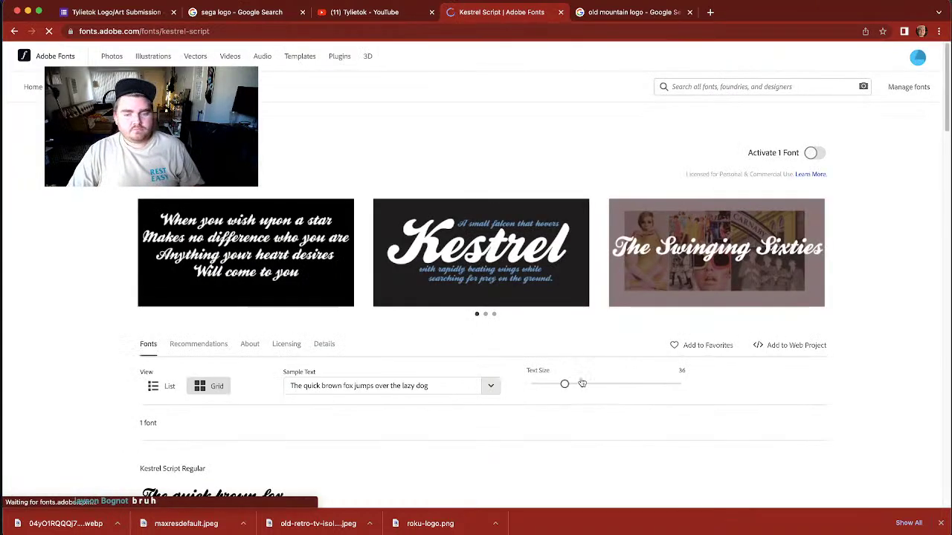
{"action": "left_click", "coordinate": [814, 152]}
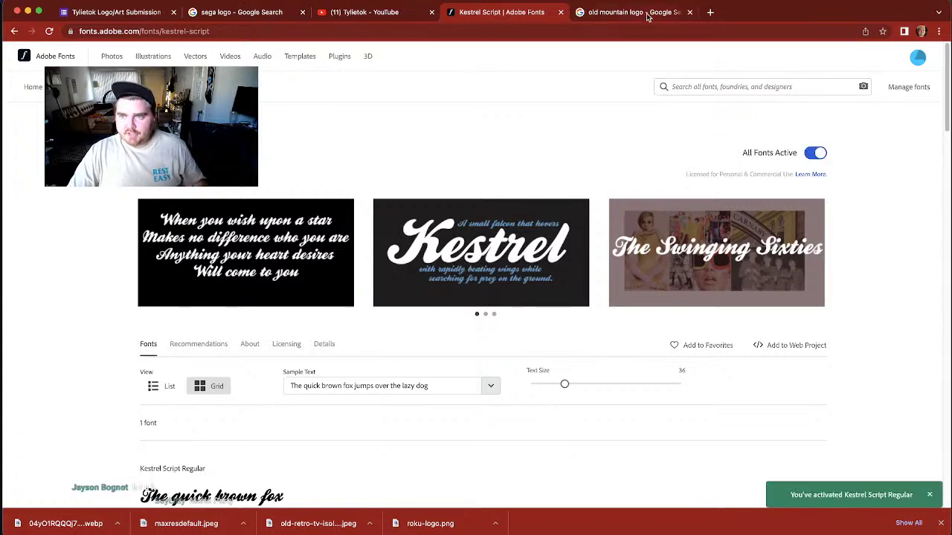
- Note the chosen font names "kestrel, merengue" in a new browser tab's address bar and return to the Kestrel Script page
{"action": "left_click", "coordinate": [708, 13]}
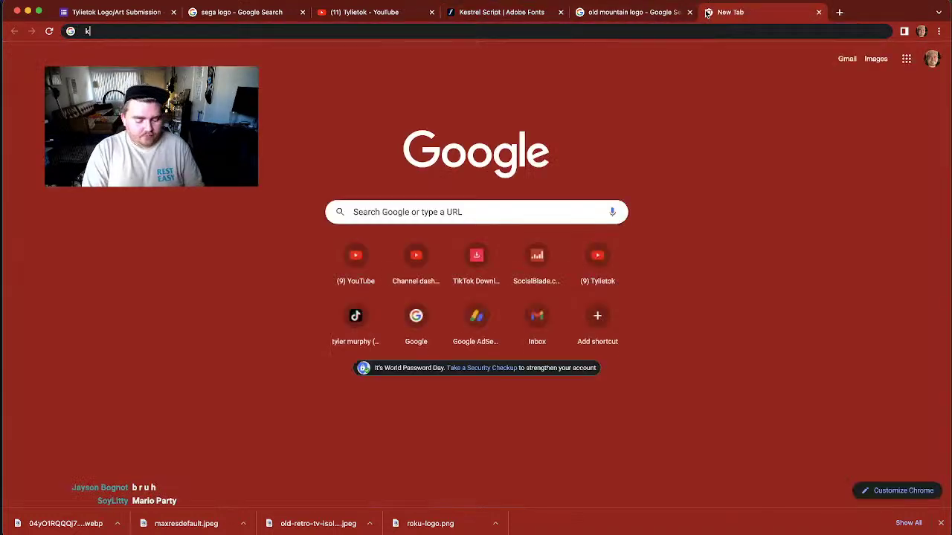
{"action": "type", "text": "kestrel, merengue"}
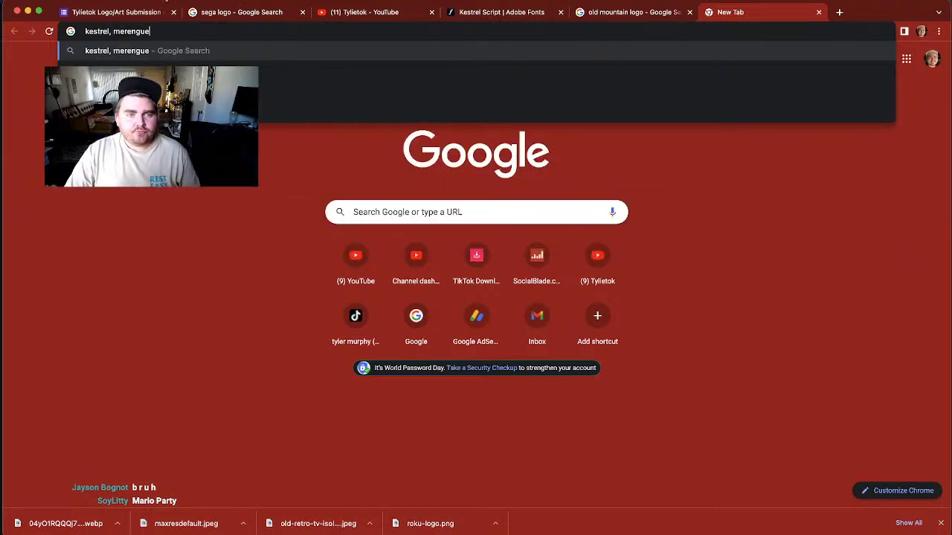
{"action": "left_click", "coordinate": [467, 19]}
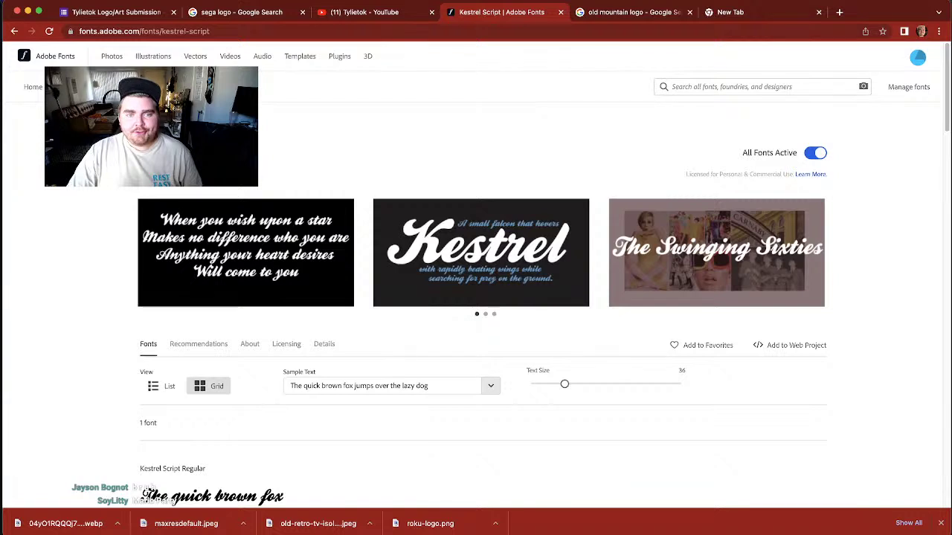
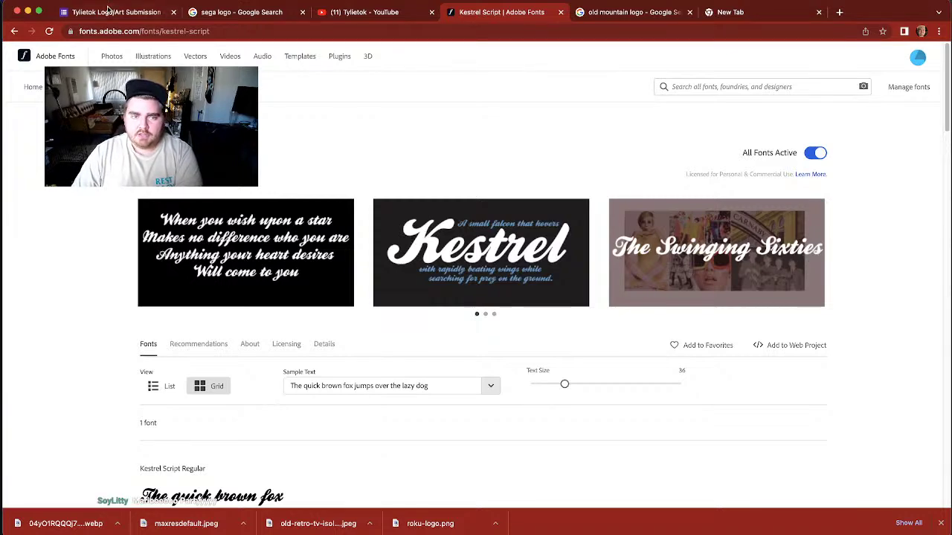
- Filter the fonts by the Art Deco tag instead and compare them using the sample text "NORD"
{"action": "left_click", "coordinate": [14, 31]}
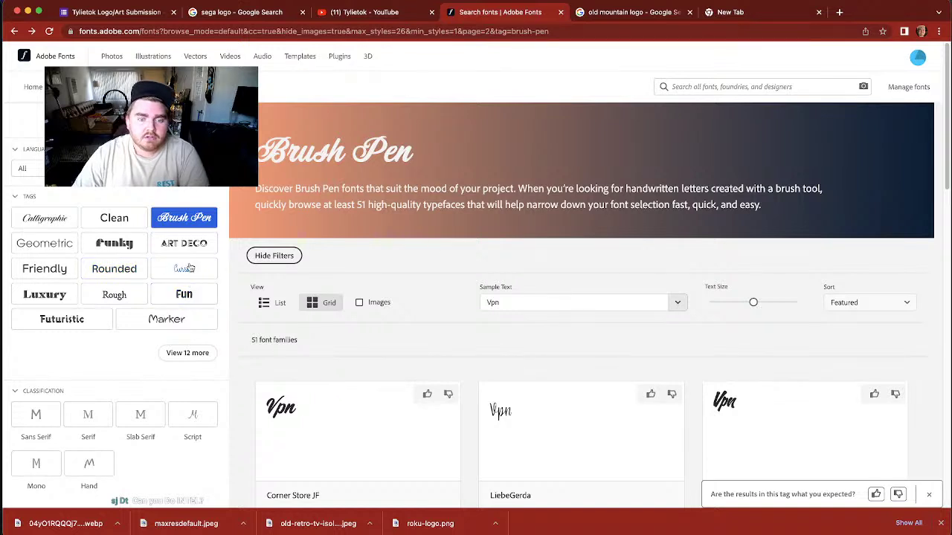
{"action": "left_click", "coordinate": [187, 245]}
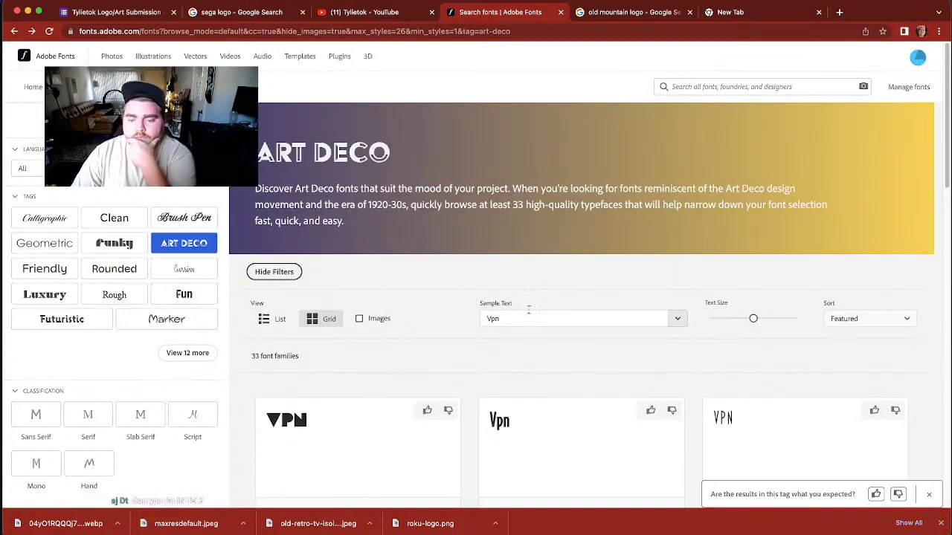
{"action": "left_click_drag", "start_coordinate": [532, 316], "coordinate": [463, 312]}
{"action": "type", "text": "NORD"}
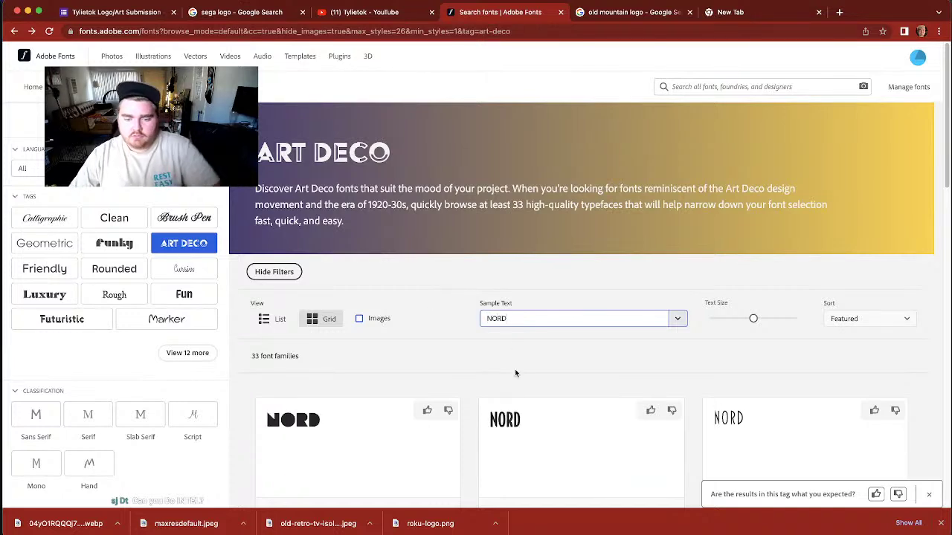
{"action": "scroll", "coordinate": [514, 369], "scroll_direction": "down", "scroll_amount": 3}
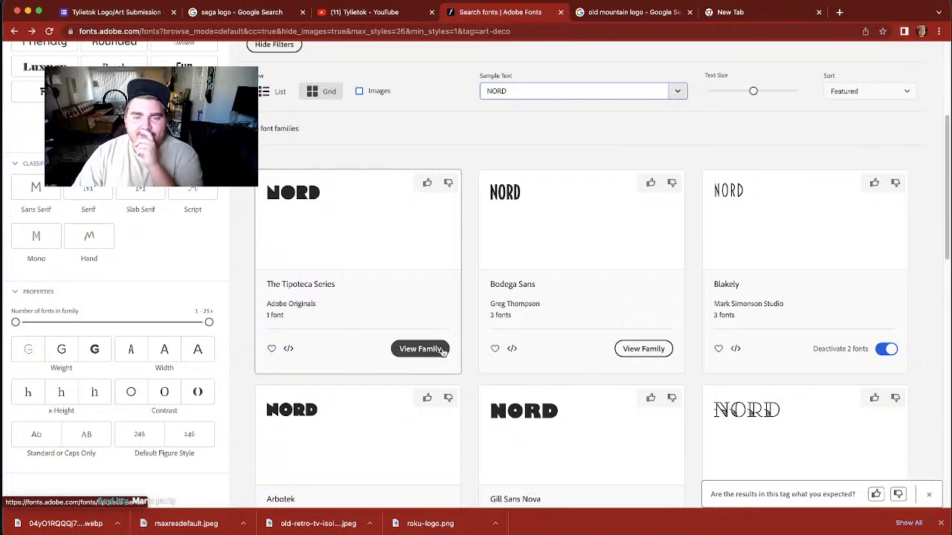
{"action": "scroll", "coordinate": [443, 353], "scroll_direction": "down", "scroll_amount": 10}
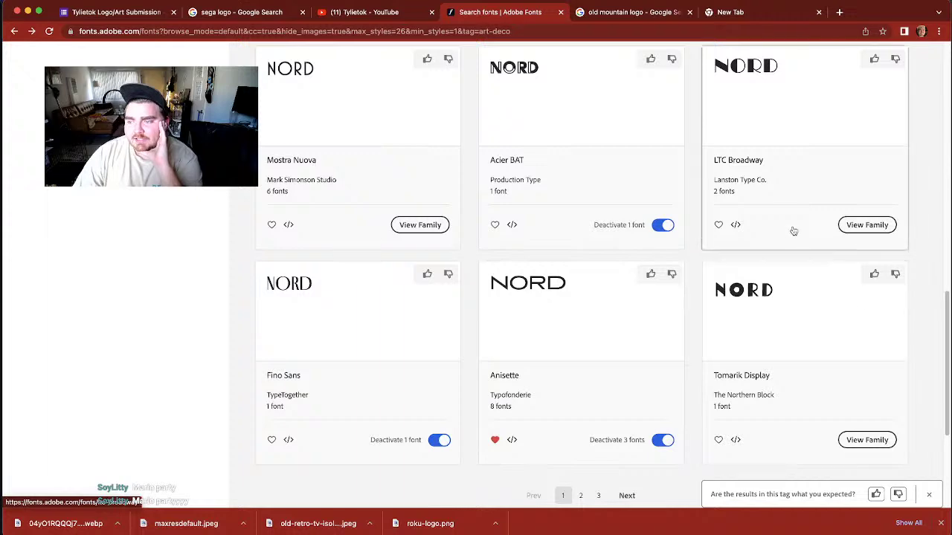
{"action": "scroll", "coordinate": [555, 365], "scroll_direction": "up", "scroll_amount": 15}
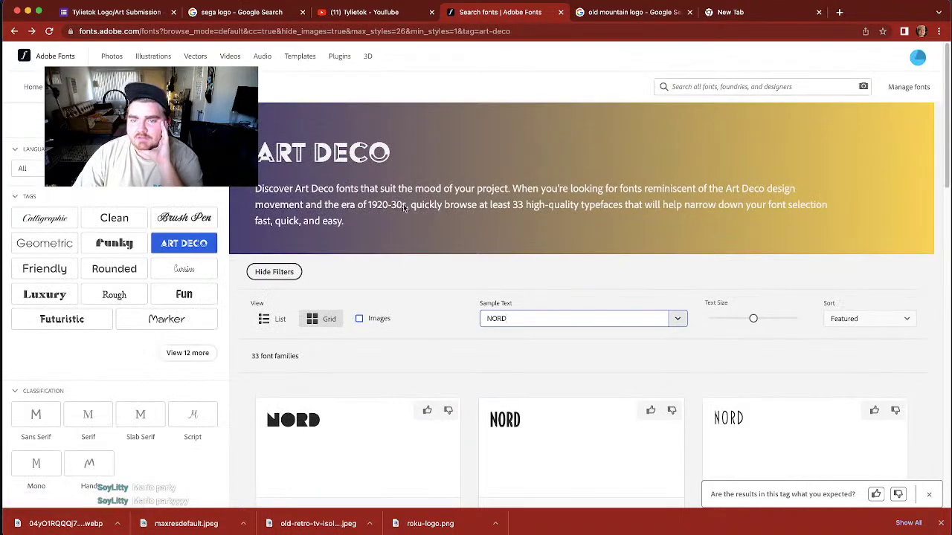
- Change the sample text to "Nord" and compare the Art Deco fonts on the first results page
{"action": "left_click_drag", "start_coordinate": [522, 319], "coordinate": [480, 319]}
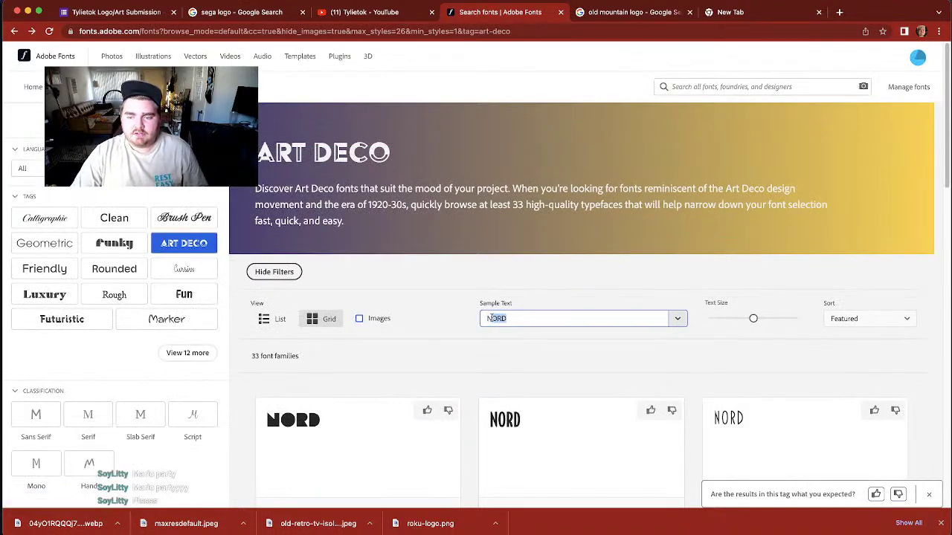
{"action": "type", "text": "Nord"}
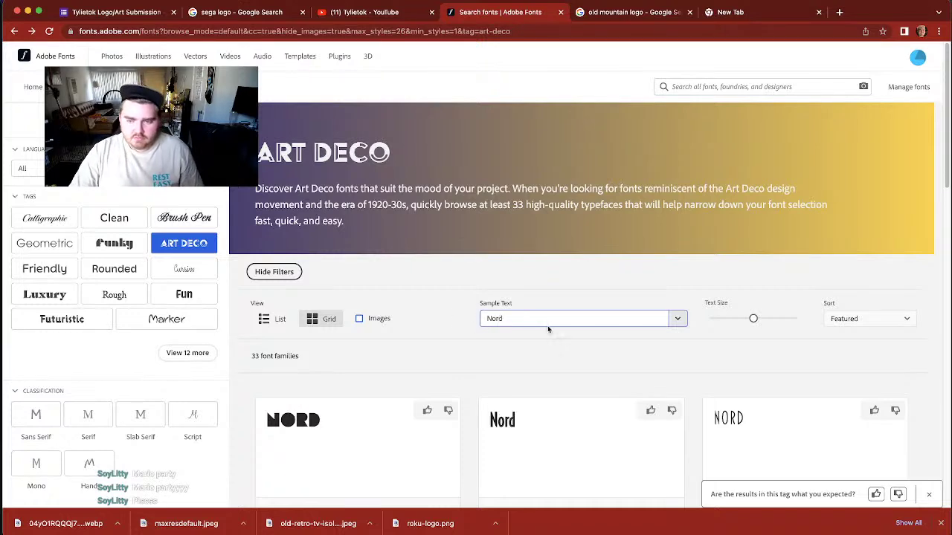
{"action": "scroll", "coordinate": [538, 342], "scroll_direction": "down", "scroll_amount": 3}
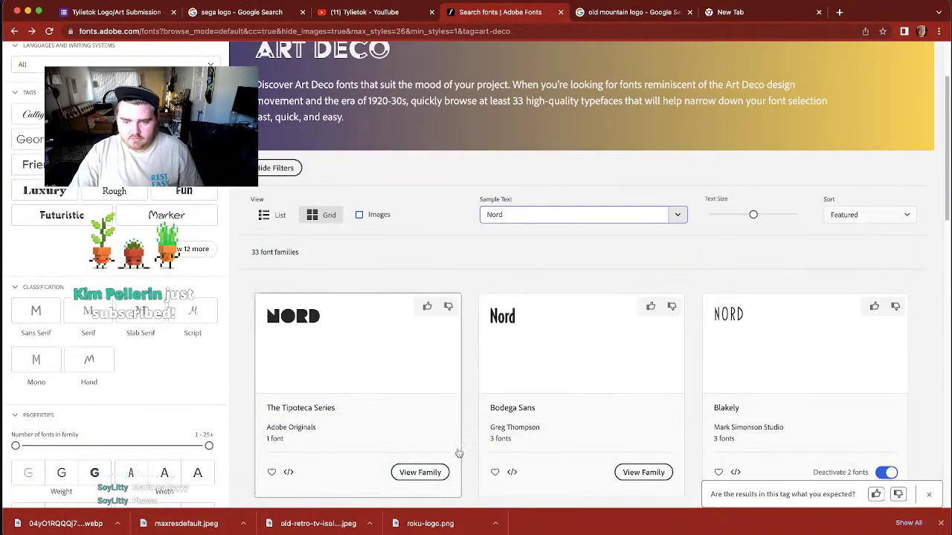
{"action": "scroll", "coordinate": [571, 338], "scroll_direction": "down", "scroll_amount": 5}
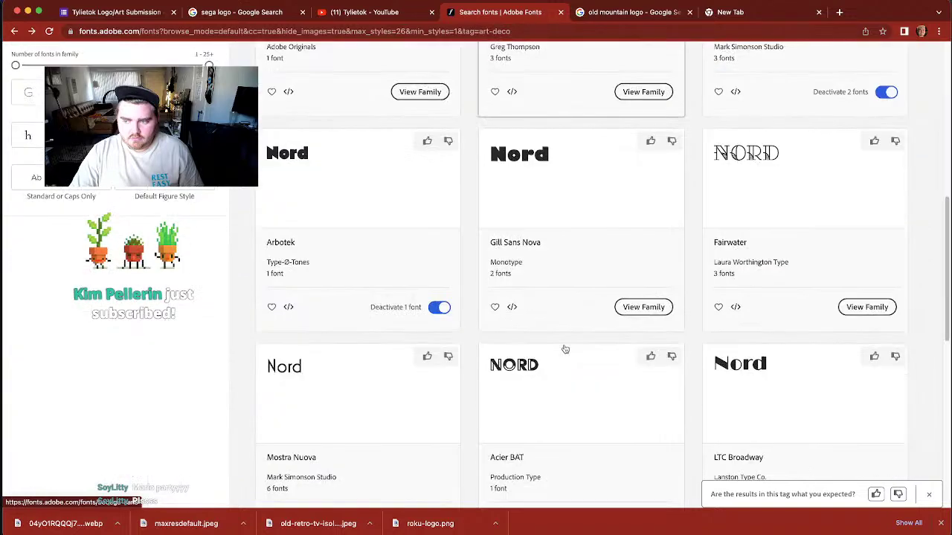
{"action": "scroll", "coordinate": [565, 349], "scroll_direction": "down", "scroll_amount": 3}
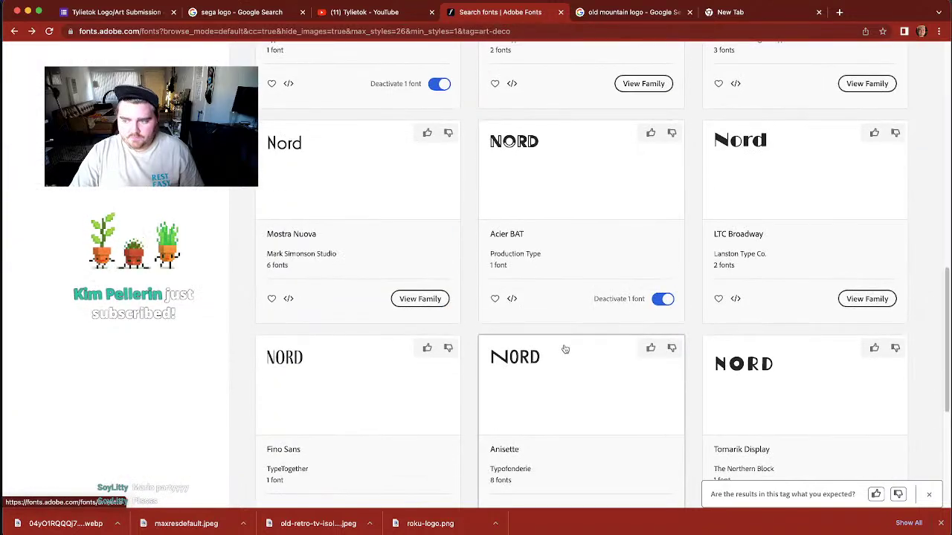
{"action": "scroll", "coordinate": [565, 349], "scroll_direction": "down", "scroll_amount": 3}
- Browse the second and third pages of Art Deco fonts and return to the first page
{"action": "left_click", "coordinate": [583, 385]}
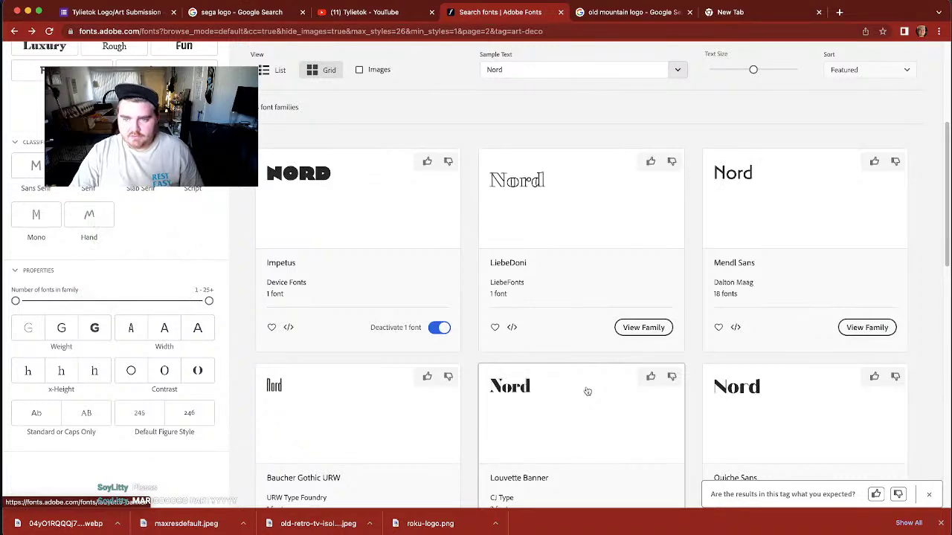
{"action": "scroll", "coordinate": [586, 391], "scroll_direction": "down", "scroll_amount": 9}
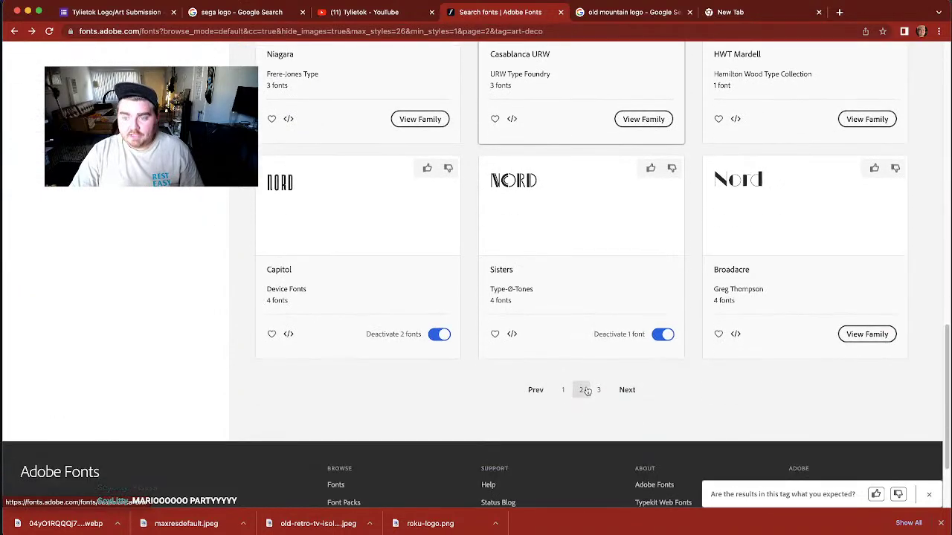
{"action": "left_click", "coordinate": [597, 390]}
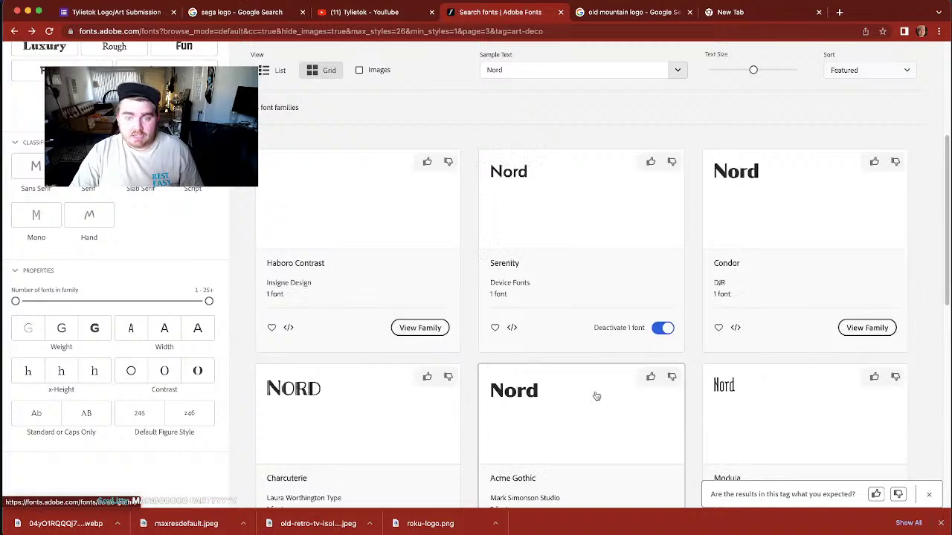
{"action": "scroll", "coordinate": [596, 398], "scroll_direction": "down", "scroll_amount": 2}
{"action": "scroll", "coordinate": [596, 397], "scroll_direction": "down", "scroll_amount": 5}
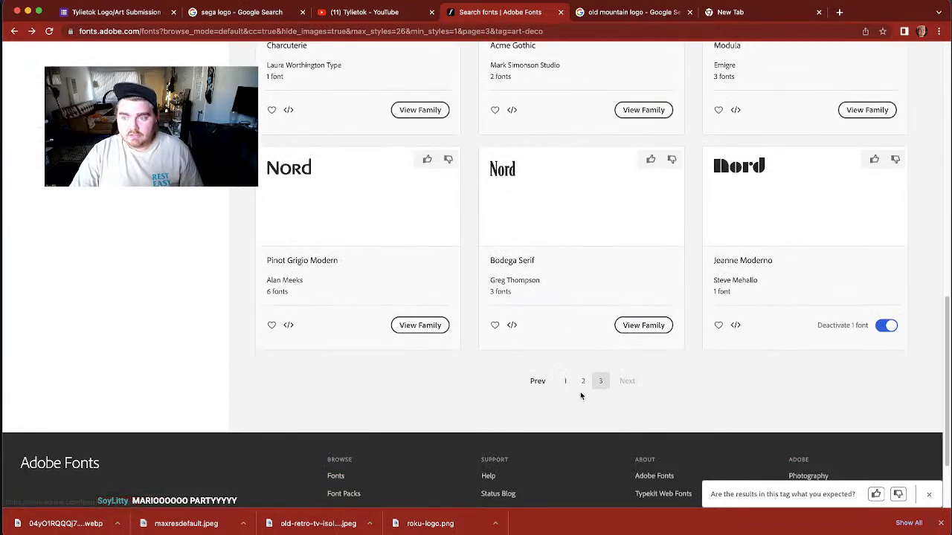
{"action": "left_click", "coordinate": [565, 383]}
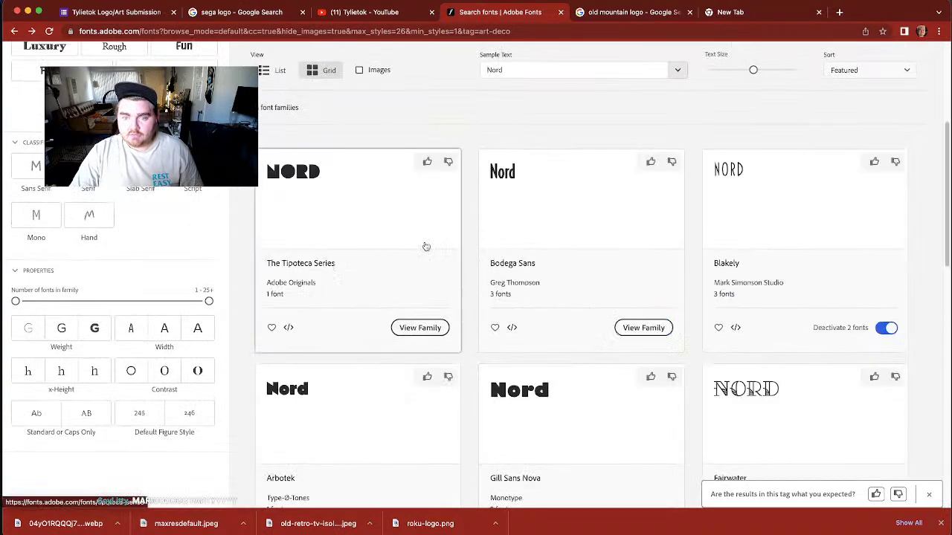
- Open The Tipoteca Series font family and look through its styles and similar-font recommendations
{"action": "left_click", "coordinate": [420, 327]}
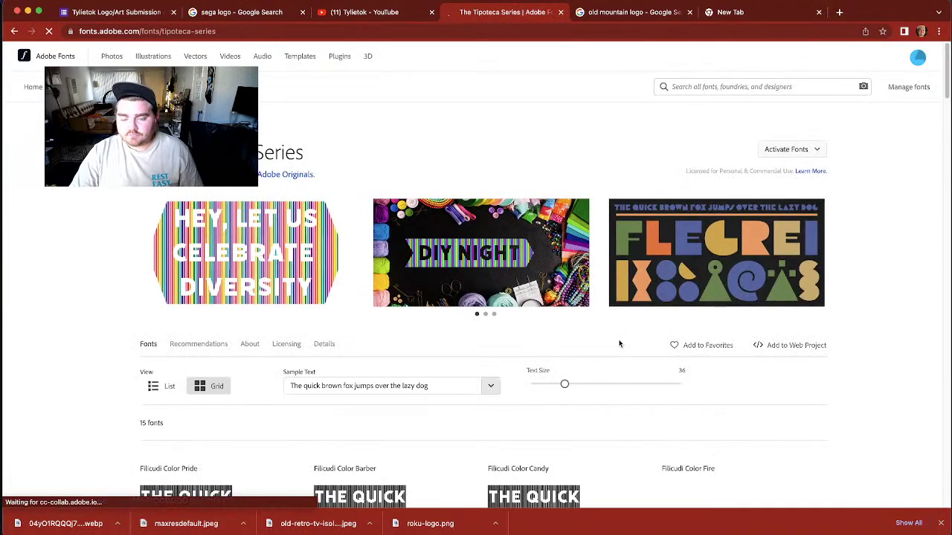
{"action": "scroll", "coordinate": [627, 338], "scroll_direction": "down", "scroll_amount": 5}
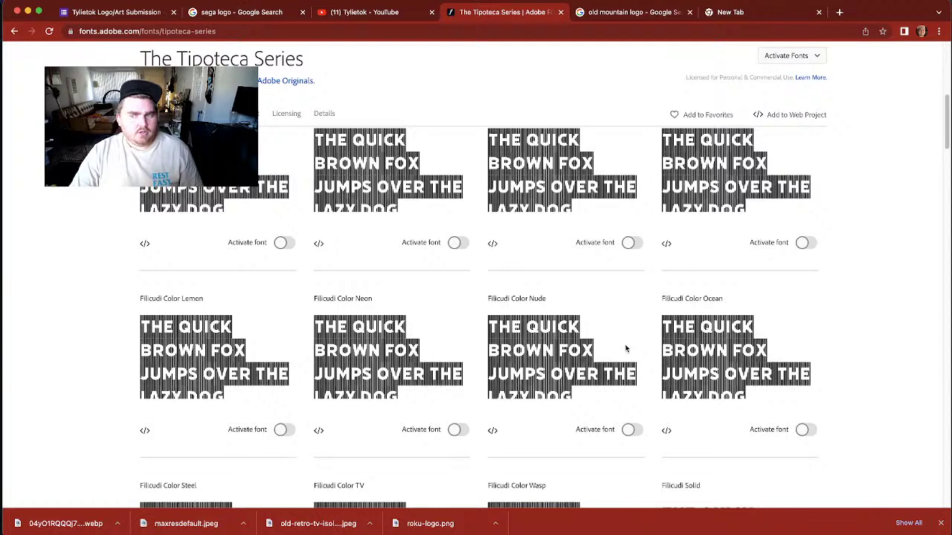
{"action": "scroll", "coordinate": [626, 349], "scroll_direction": "down", "scroll_amount": 6}
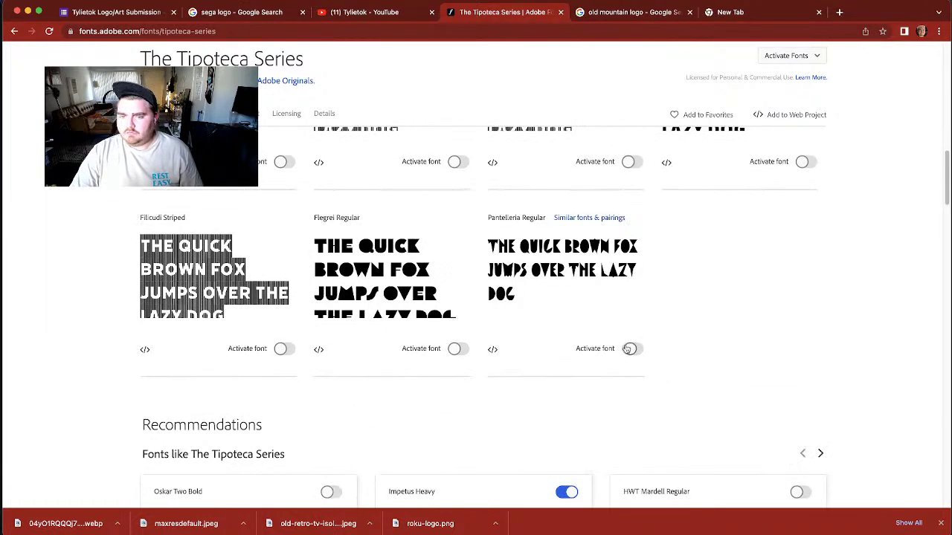
{"action": "scroll", "coordinate": [537, 340], "scroll_direction": "down", "scroll_amount": 5}
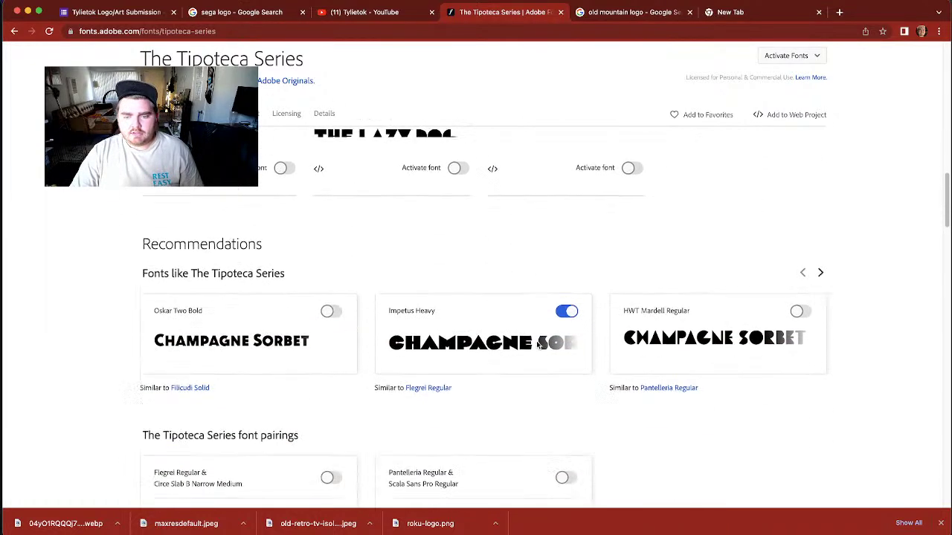
{"action": "scroll", "coordinate": [536, 340], "scroll_direction": "up", "scroll_amount": 15}
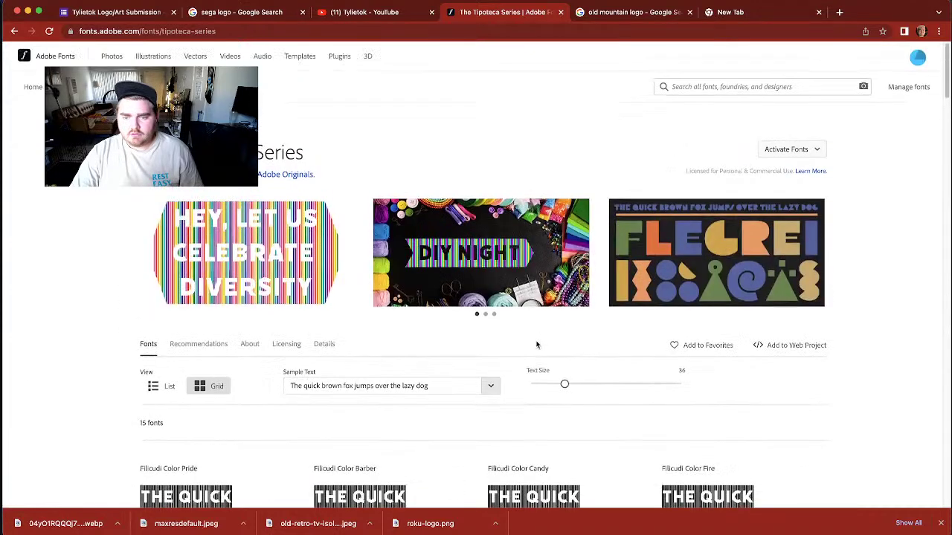
- Preview The Tipoteca Series with the sample text "NORD" and activate Flegrei Regular
{"action": "left_click_drag", "start_coordinate": [444, 386], "coordinate": [270, 363]}
{"action": "type", "text": "NORD"}
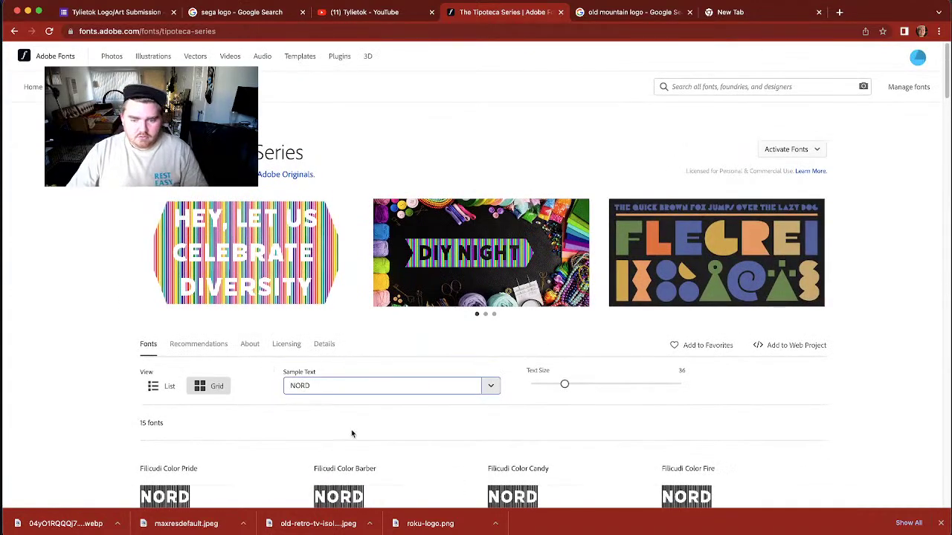
{"action": "scroll", "coordinate": [352, 433], "scroll_direction": "down", "scroll_amount": 8}
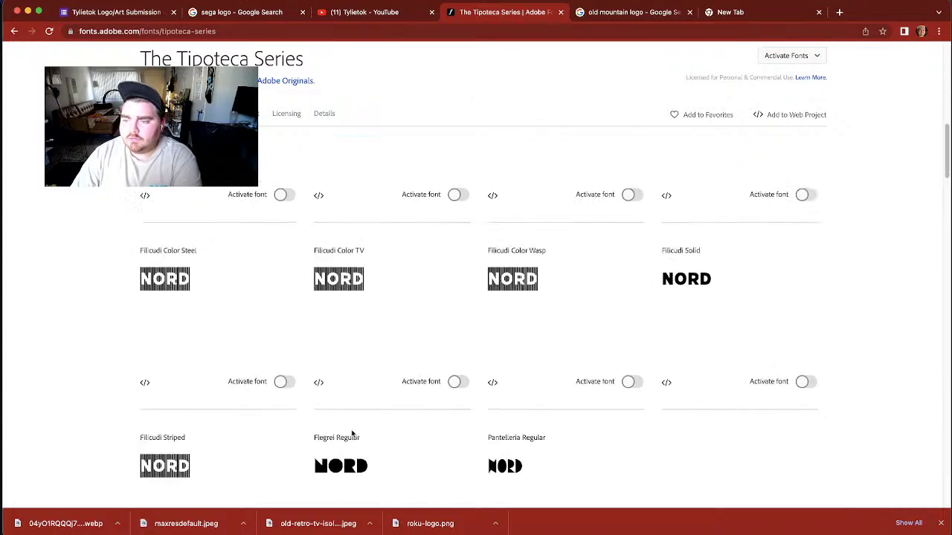
{"action": "scroll", "coordinate": [352, 431], "scroll_direction": "up", "scroll_amount": 2}
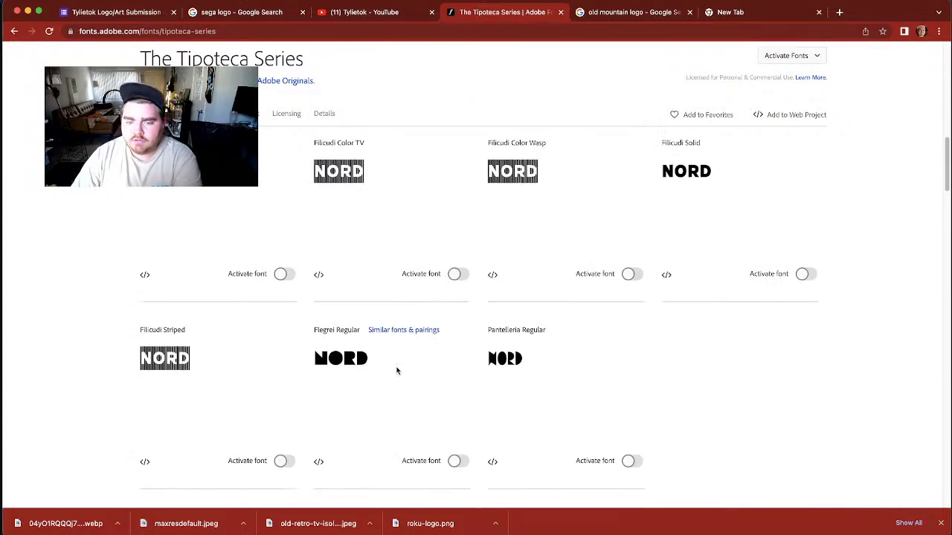
{"action": "scroll", "coordinate": [394, 379], "scroll_direction": "down", "scroll_amount": 3}
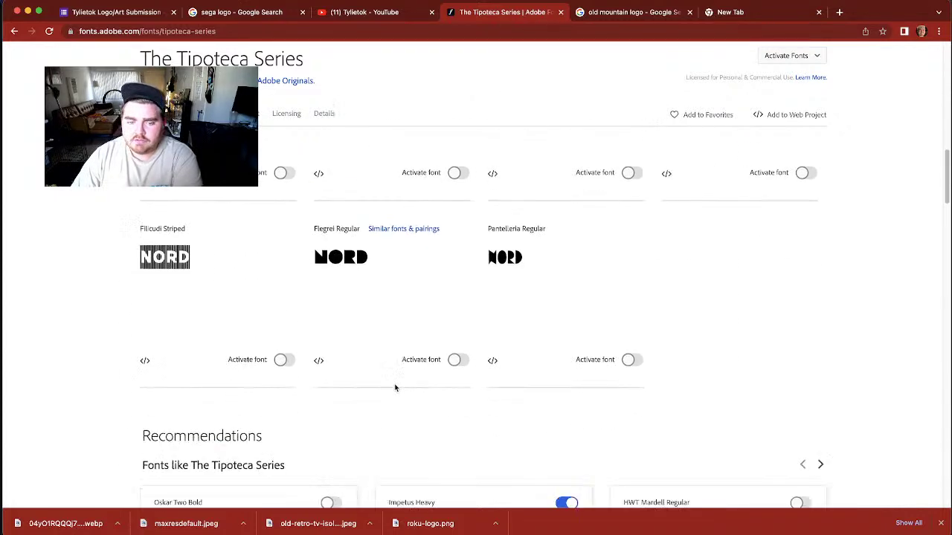
{"action": "left_click", "coordinate": [457, 360]}
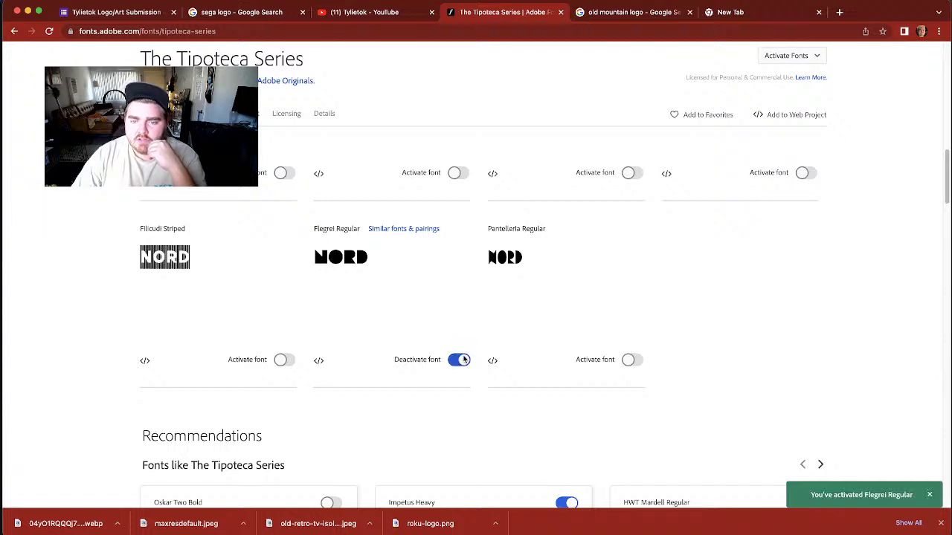
- Add "flegrei" to the font names noted in the new browser tab's address bar and switch to Illustrator
{"action": "left_click", "coordinate": [762, 18]}
{"action": "type", "text": ", flegrei"}
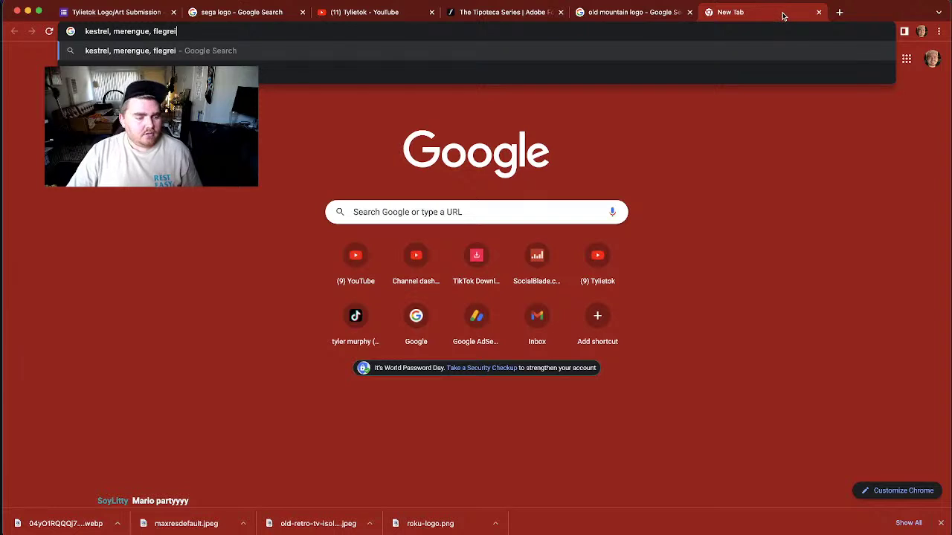
{"action": "left_click", "coordinate": [1, 493]}
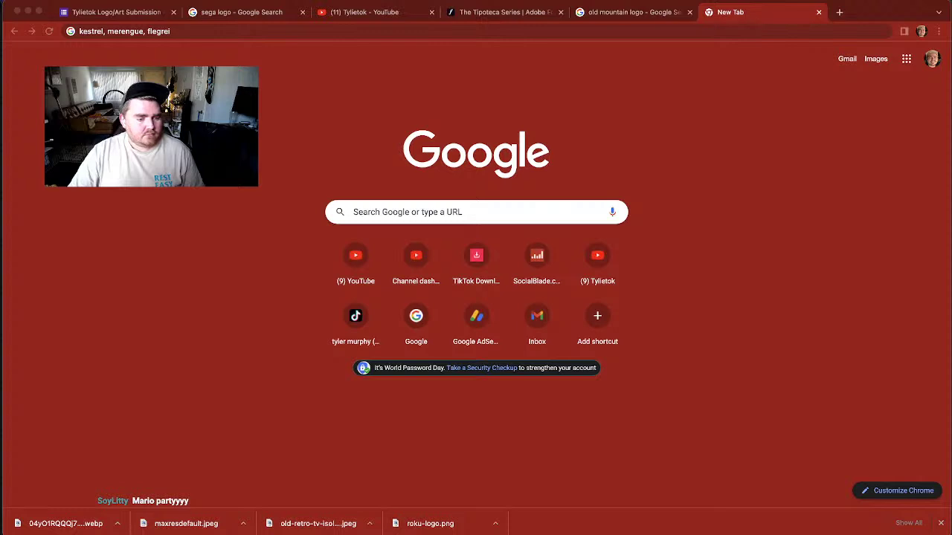
{"action": "left_click", "coordinate": [708, 193]}
{"action": "left_click", "coordinate": [573, 30]}
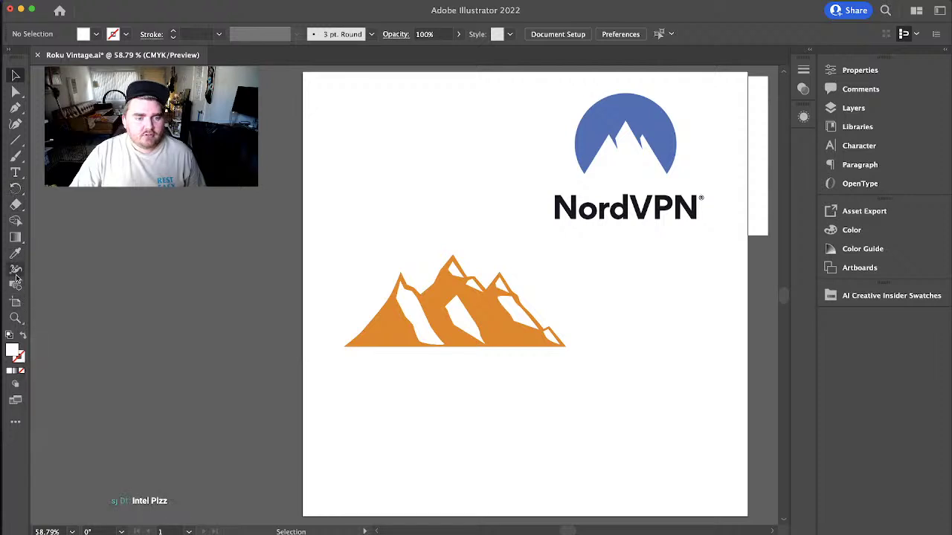
- Choose the Ellipse tool from the shape tools
{"action": "left_click", "coordinate": [17, 235]}
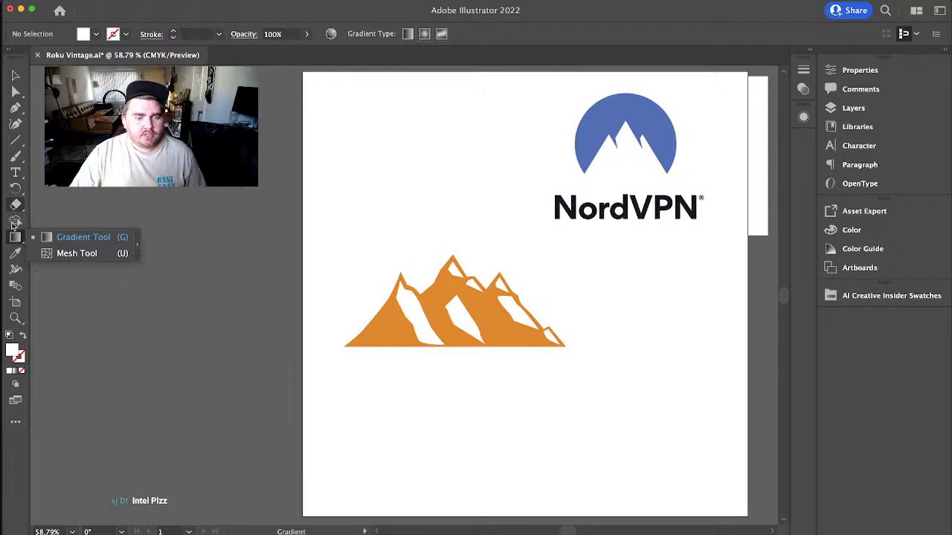
{"action": "left_click", "coordinate": [17, 143]}
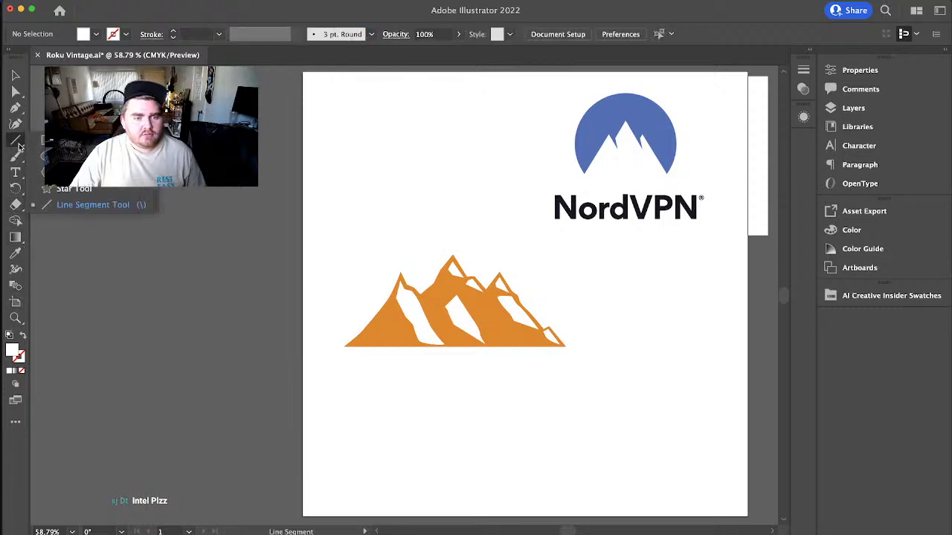
{"action": "left_click", "coordinate": [78, 154]}
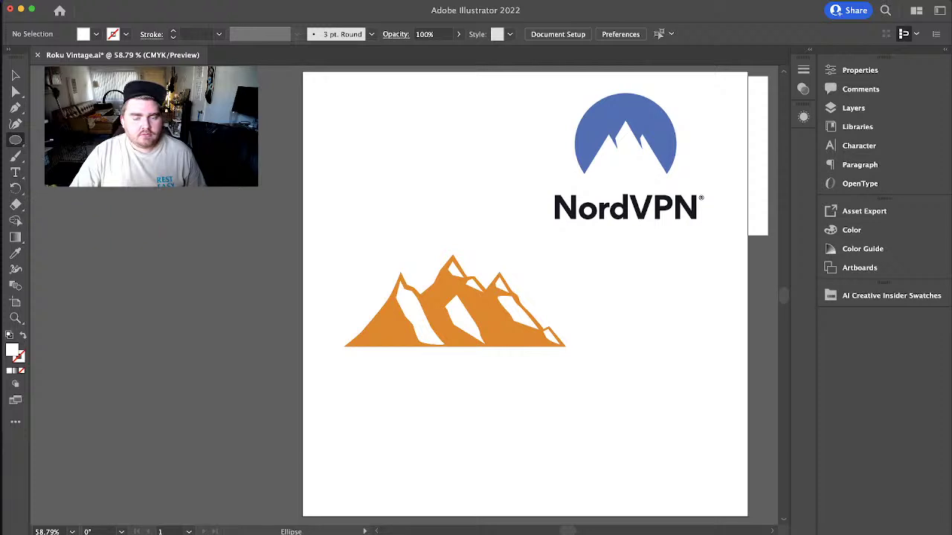
- Unlock Layer 1 and group the orange mountain together with its white facets
{"action": "left_click", "coordinate": [847, 109]}
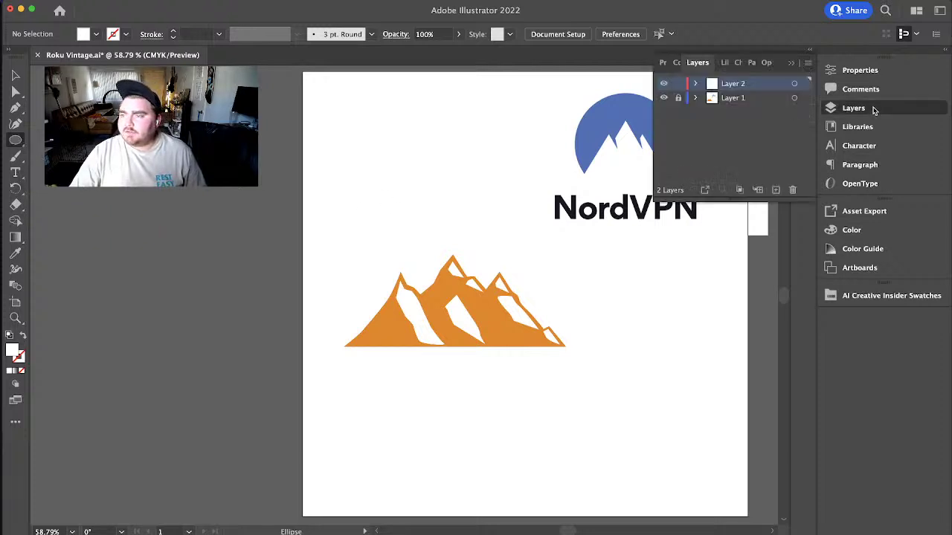
{"action": "left_click", "coordinate": [732, 98]}
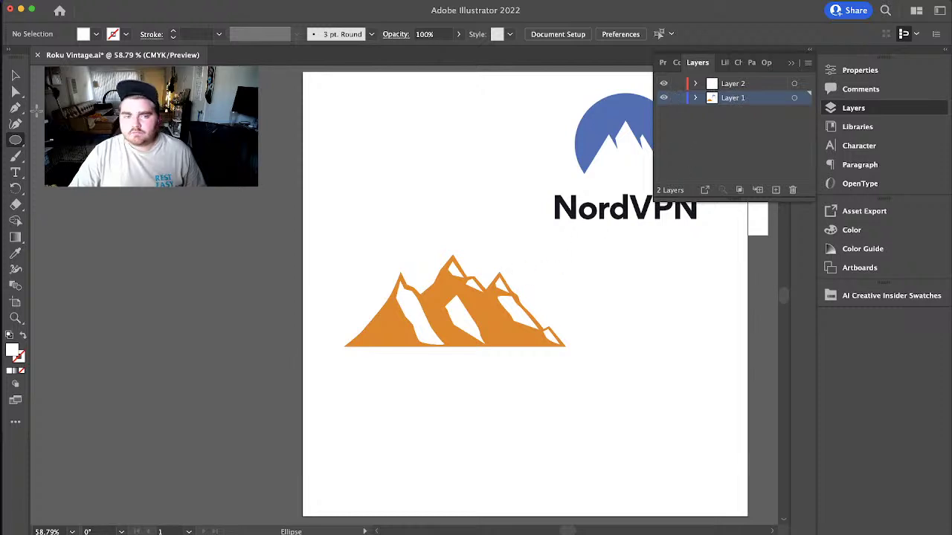
{"action": "left_click", "coordinate": [15, 75]}
{"action": "left_click_drag", "start_coordinate": [374, 269], "coordinate": [587, 353]}
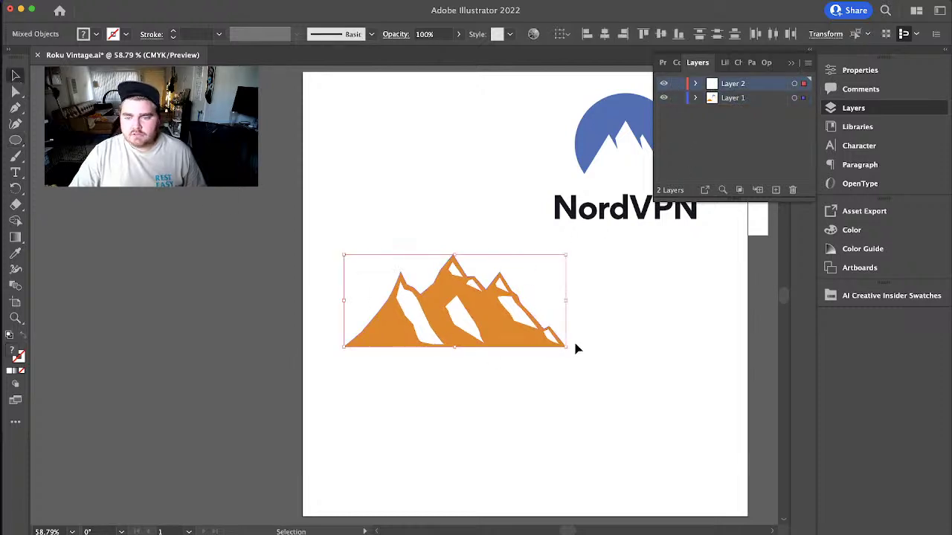
{"action": "right_click", "coordinate": [466, 312]}
{"action": "left_click", "coordinate": [513, 405]}
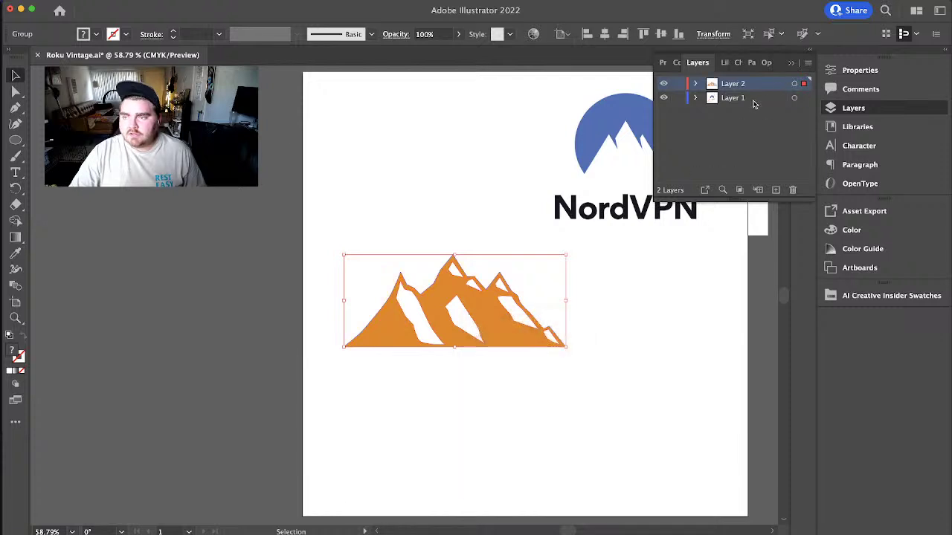
- Add a new layer directly above Layer 1 and lock Layer 2 with the mountain group
{"action": "left_click", "coordinate": [752, 102]}
{"action": "left_click", "coordinate": [775, 189]}
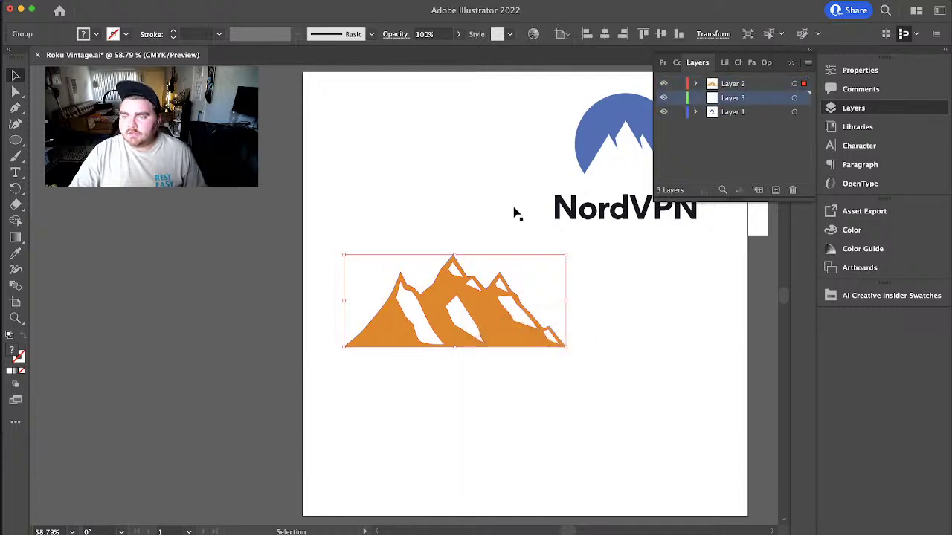
{"action": "left_click", "coordinate": [678, 83]}
- Draw a circle about as wide as the mountain behind it on Layer 3 and center it horizontally on the mountain
{"action": "left_click", "coordinate": [23, 139]}
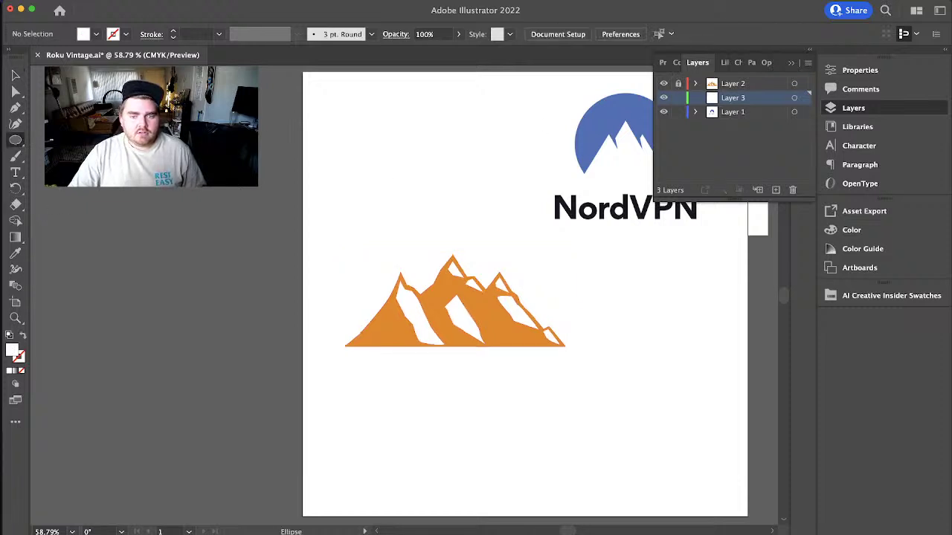
{"action": "left_click_drag", "start_coordinate": [342, 179], "coordinate": [564, 340]}
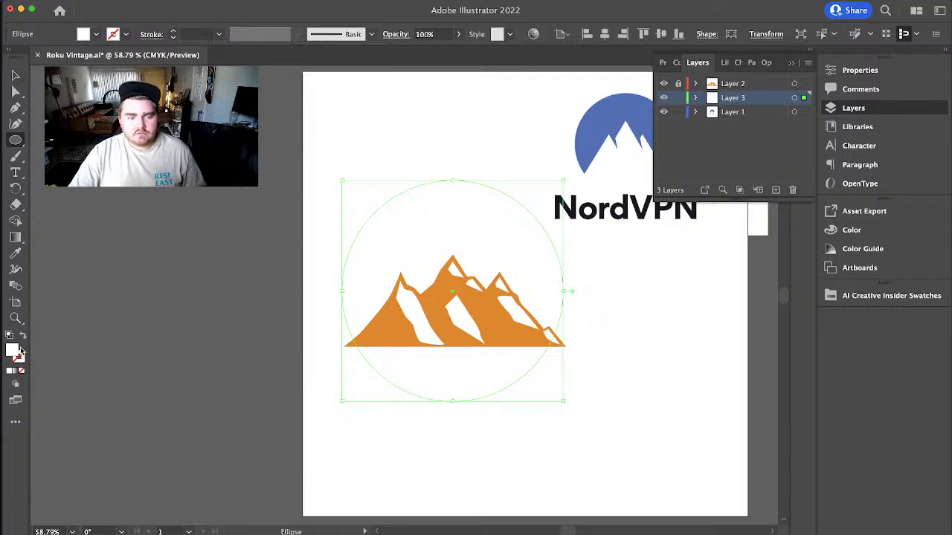
{"action": "left_click", "coordinate": [17, 73]}
{"action": "left_click_drag", "start_coordinate": [476, 276], "coordinate": [476, 269]}
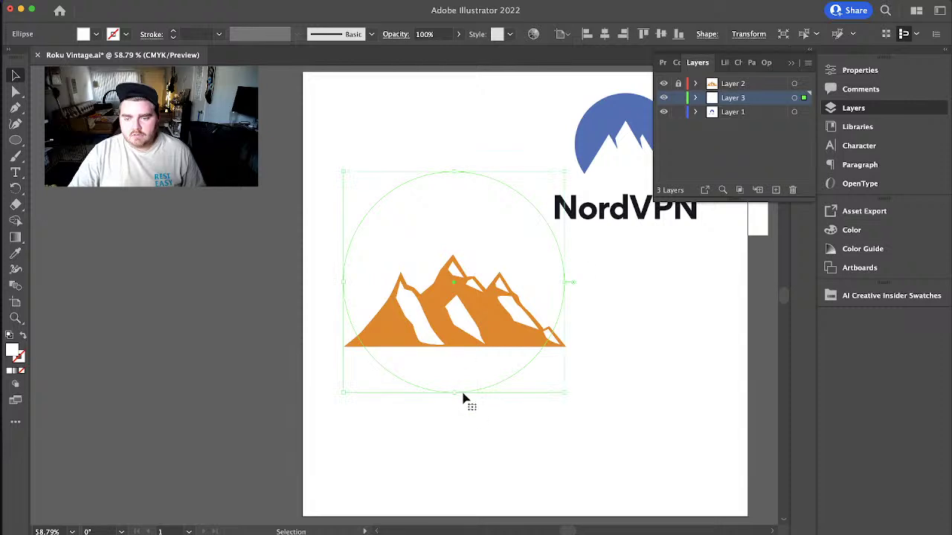
- Scale the circle down to about three quarters of the mountain's width, centered on the peak with its lowest point on the mountain's base
{"action": "left_click_drag", "start_coordinate": [454, 396], "coordinate": [452, 347]}
{"action": "left_click", "coordinate": [457, 168]}
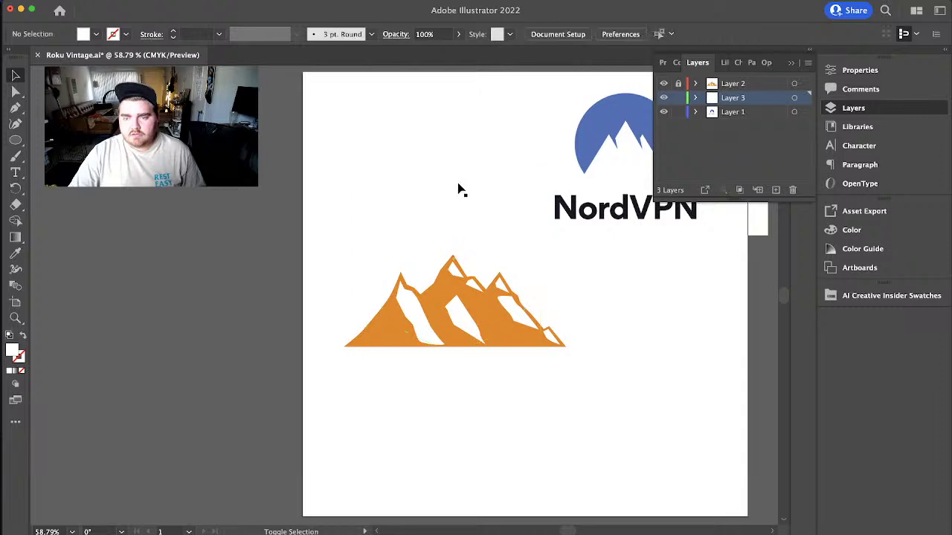
{"action": "left_click", "coordinate": [476, 258]}
{"action": "left_click_drag", "start_coordinate": [454, 172], "coordinate": [456, 186]}
{"action": "key", "text": "shift+Right"}
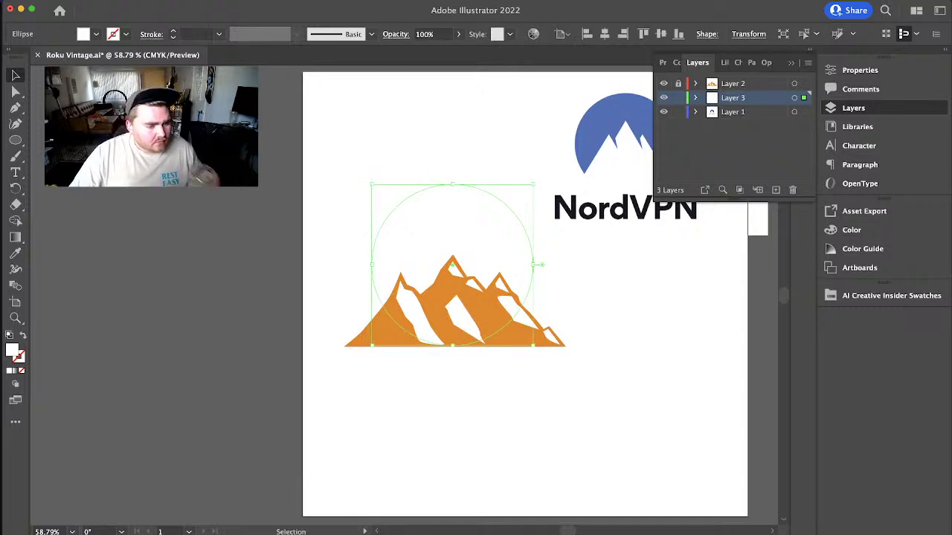
{"action": "left_click_drag", "start_coordinate": [467, 288], "coordinate": [468, 290]}
{"action": "left_click", "coordinate": [563, 418]}
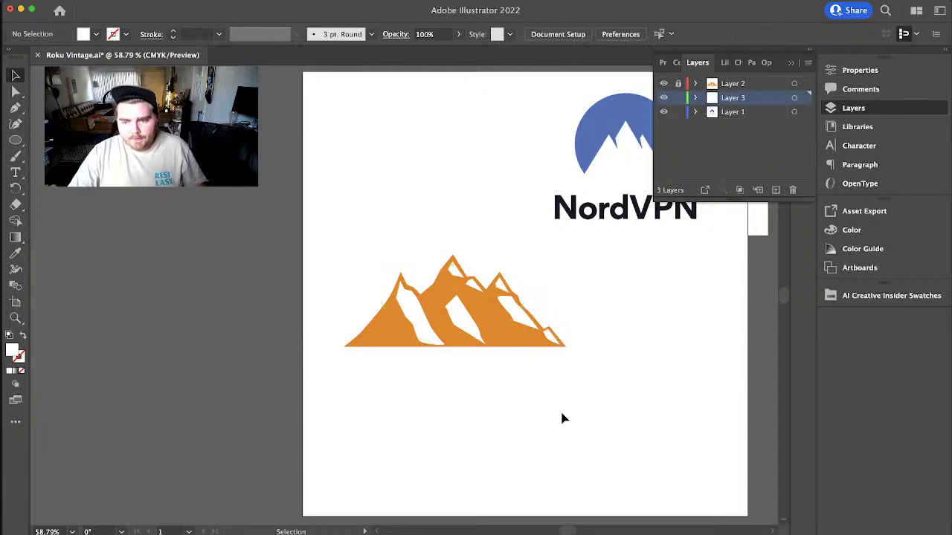
- Fill the circle behind the mountain with the red-orange color #cc3a00
{"action": "left_click", "coordinate": [463, 235]}
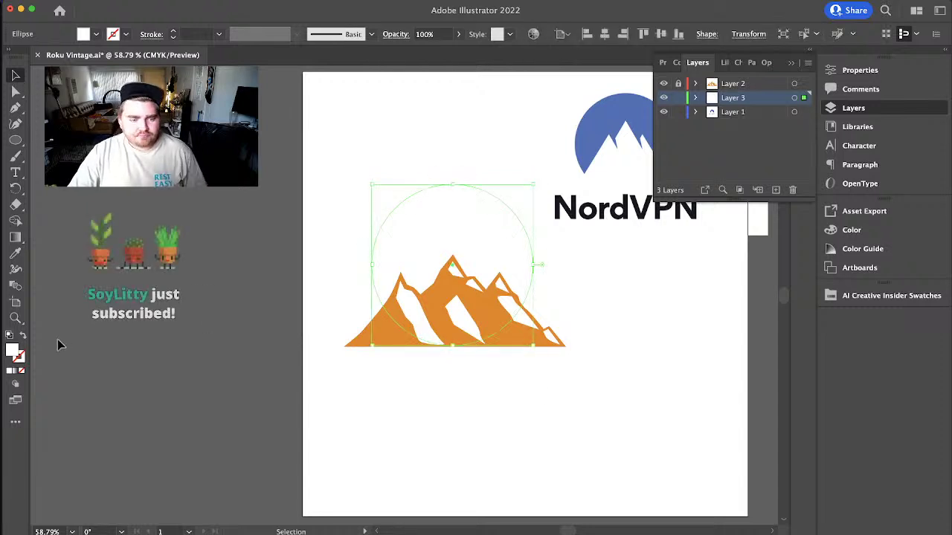
{"action": "double_click", "coordinate": [13, 350]}
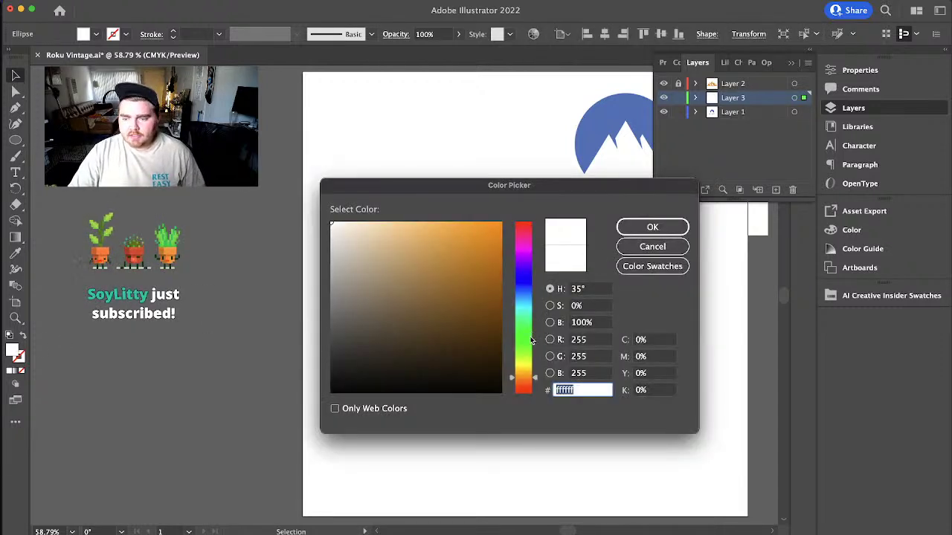
{"action": "mouse_move", "coordinate": [523, 379]}
{"action": "left_mouse_down"}
{"action": "mouse_move", "coordinate": [524, 371]}
{"action": "mouse_move", "coordinate": [525, 386]}
{"action": "left_mouse_up"}
{"action": "left_click_drag", "start_coordinate": [478, 249], "coordinate": [504, 255]}
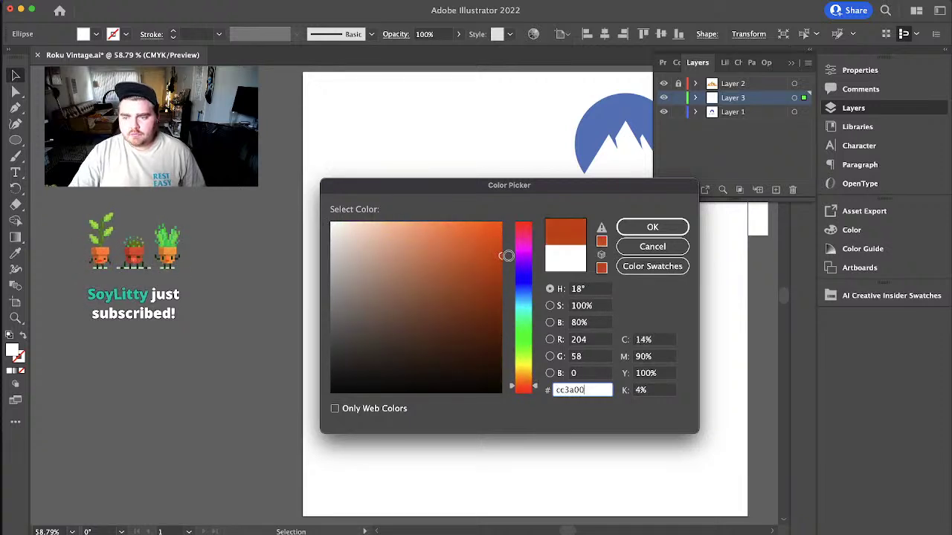
{"action": "left_click", "coordinate": [652, 227]}
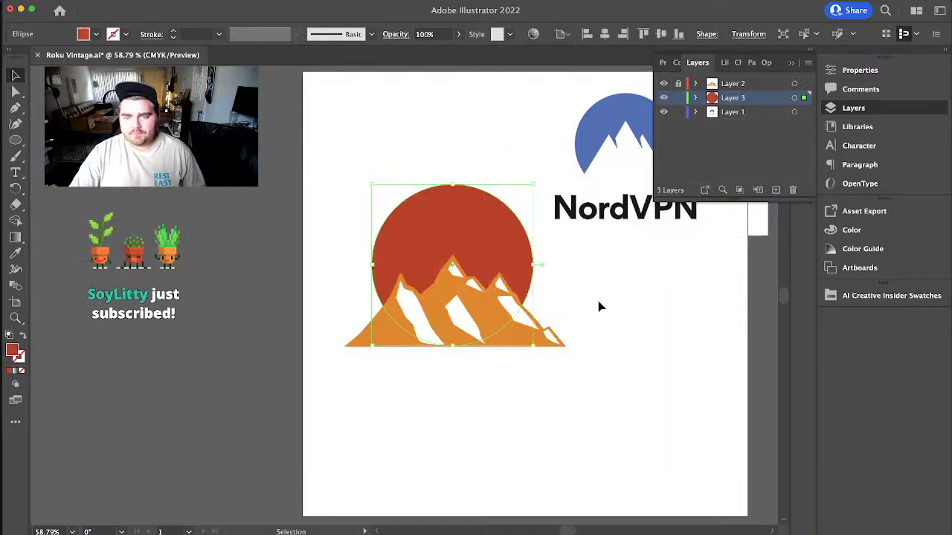
{"action": "left_click", "coordinate": [623, 385]}
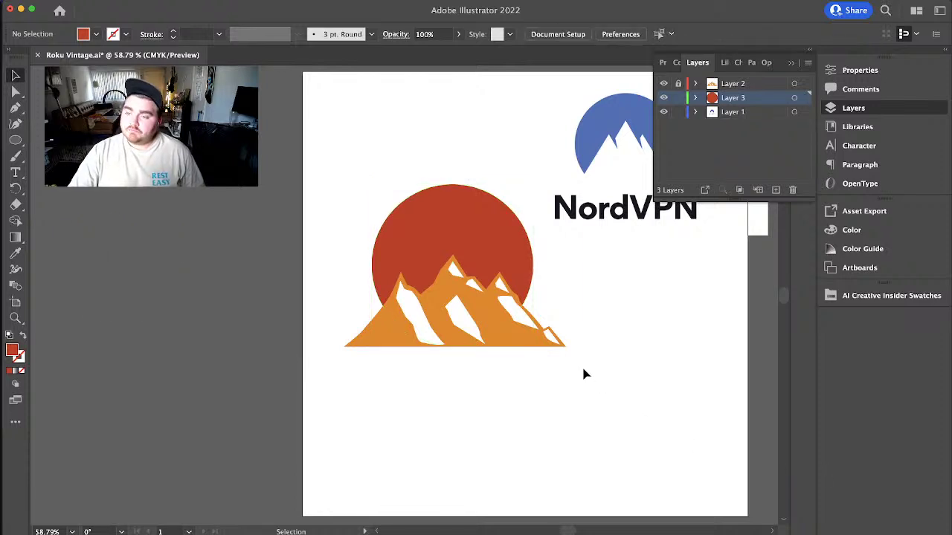
- Switch to Chrome and search Google for "sunset" in a new tab
{"action": "left_click", "coordinate": [461, 230]}
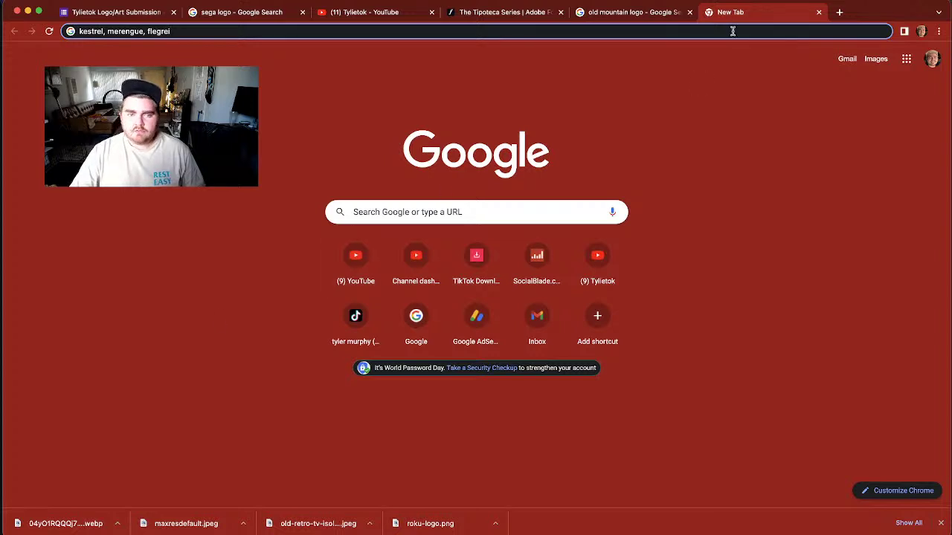
{"action": "left_click", "coordinate": [839, 12]}
{"action": "type", "text": "sunset"}
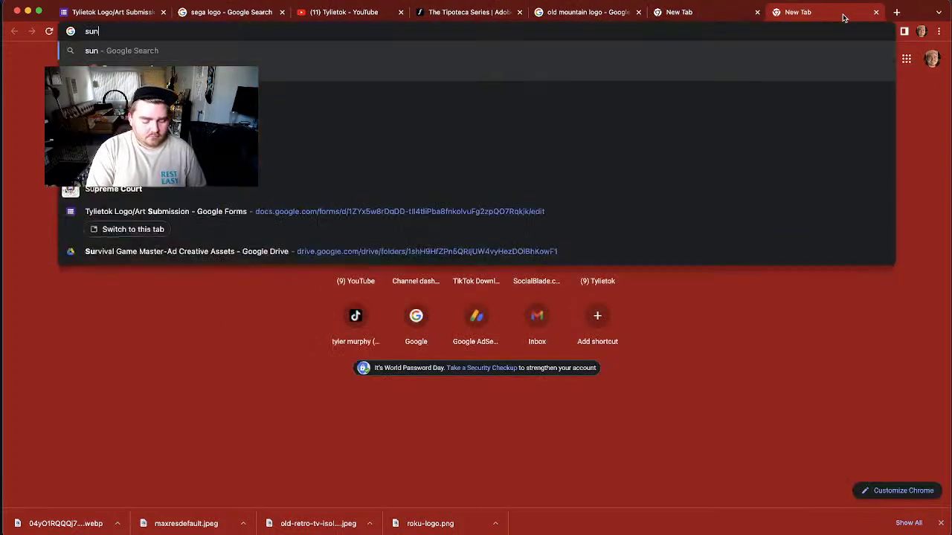
{"action": "key", "text": "Return"}
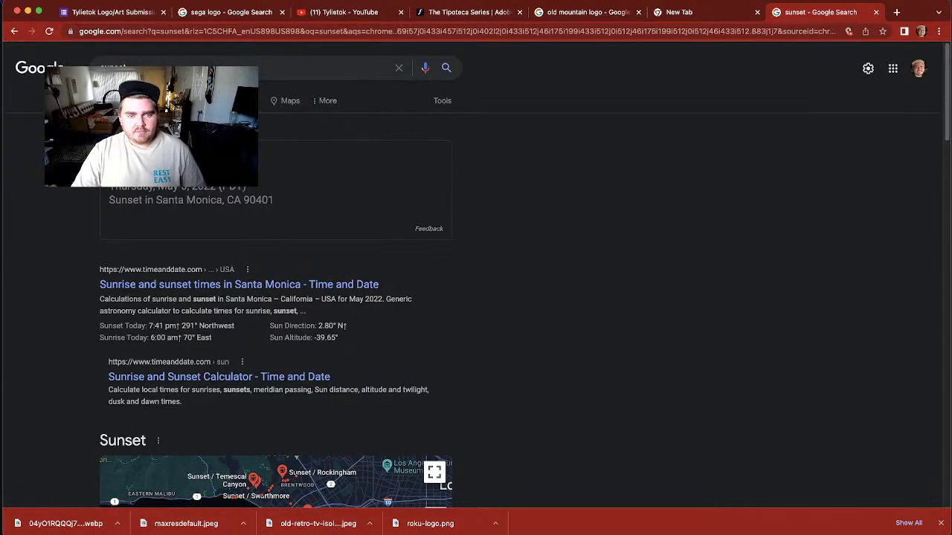
- Search Google Images for "sunset gradient"
{"action": "left_click", "coordinate": [152, 101]}
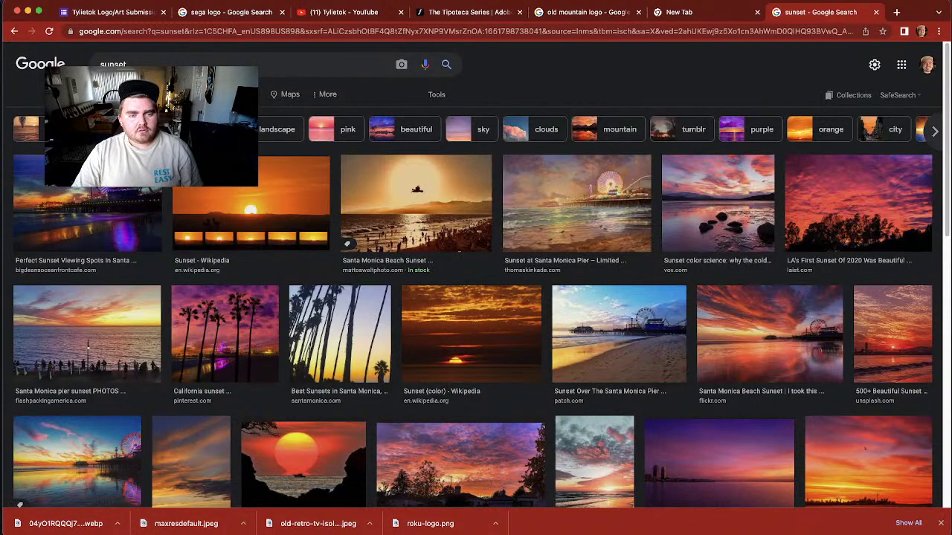
{"action": "left_click", "coordinate": [160, 64]}
{"action": "type", "text": "gradi"}
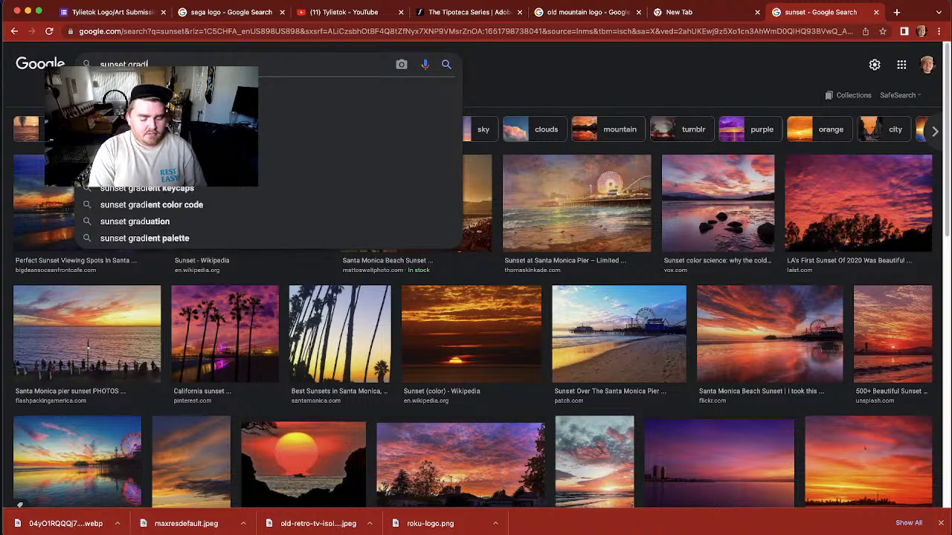
{"action": "type", "text": "ent"}
{"action": "key", "text": "Return"}
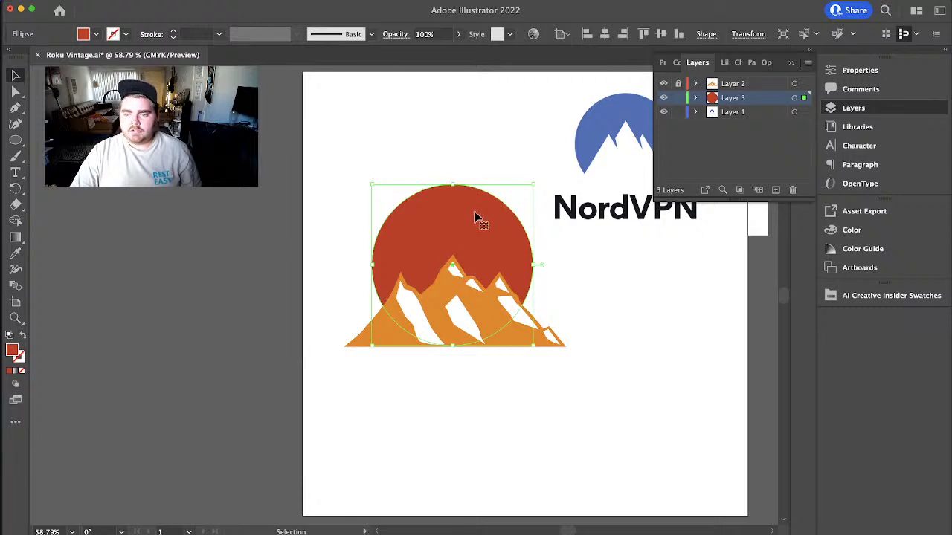
- Switch back to Illustrator and fill the circle behind the mountain with the blue color #394fd3
{"action": "left_click", "coordinate": [790, 64]}
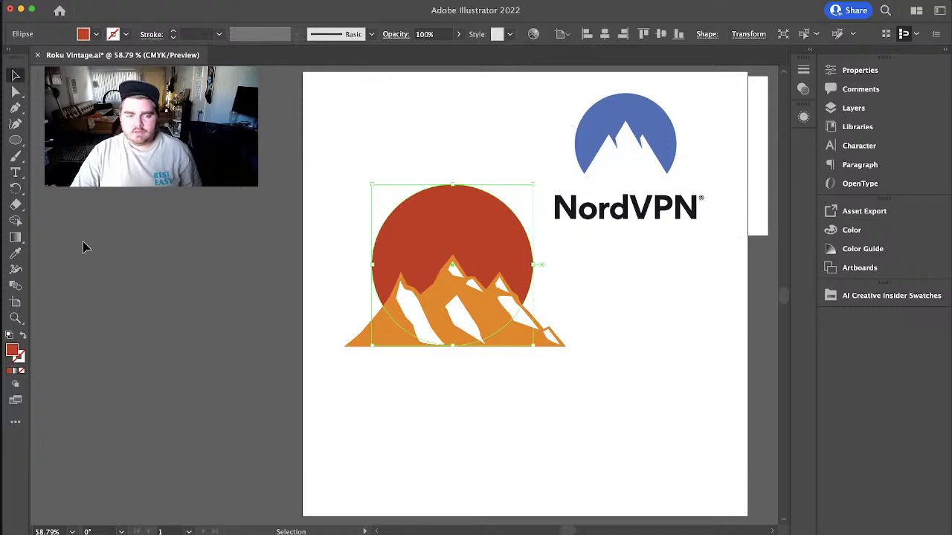
{"action": "double_click", "coordinate": [12, 354]}
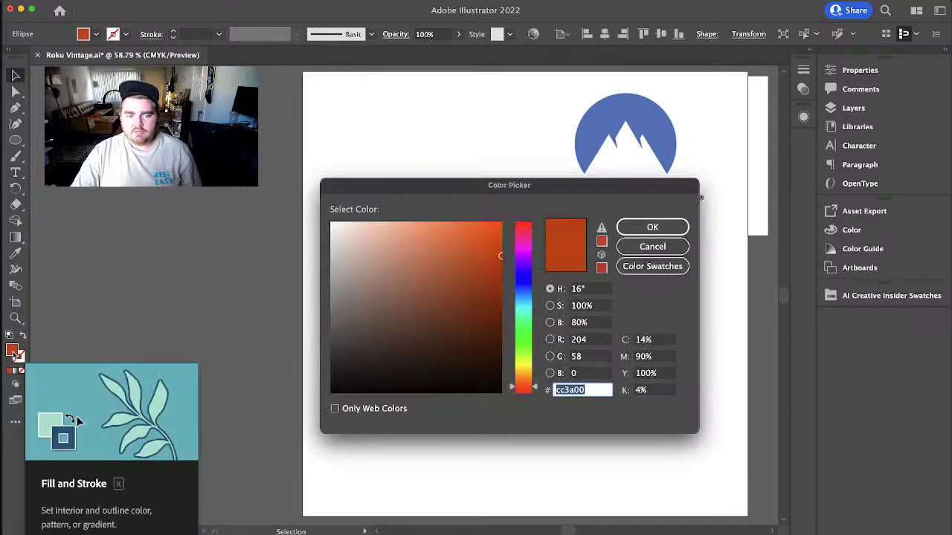
{"action": "type", "text": "0500cc"}
{"action": "left_click_drag", "start_coordinate": [518, 276], "coordinate": [456, 234]}
{"action": "left_click_drag", "start_coordinate": [523, 280], "coordinate": [523, 271]}
{"action": "left_click", "coordinate": [471, 240]}
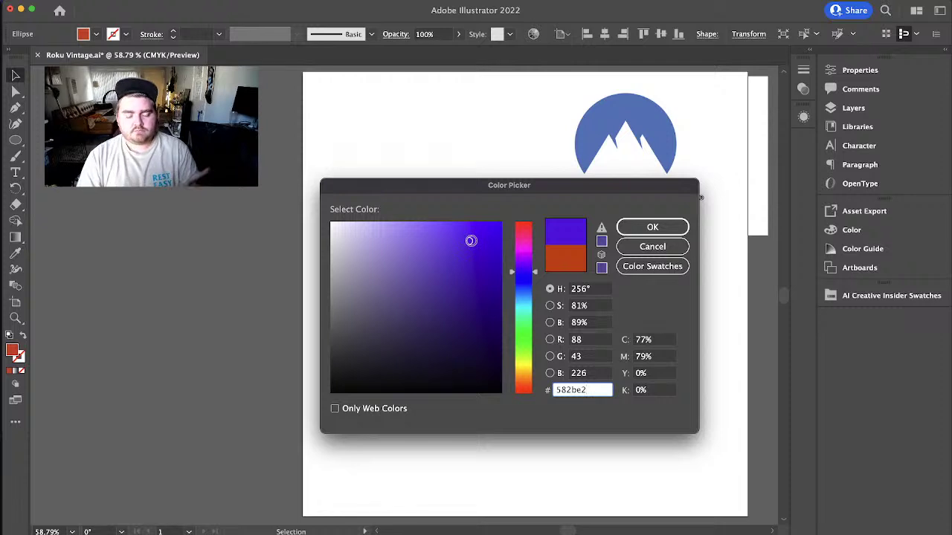
{"action": "left_click", "coordinate": [518, 279]}
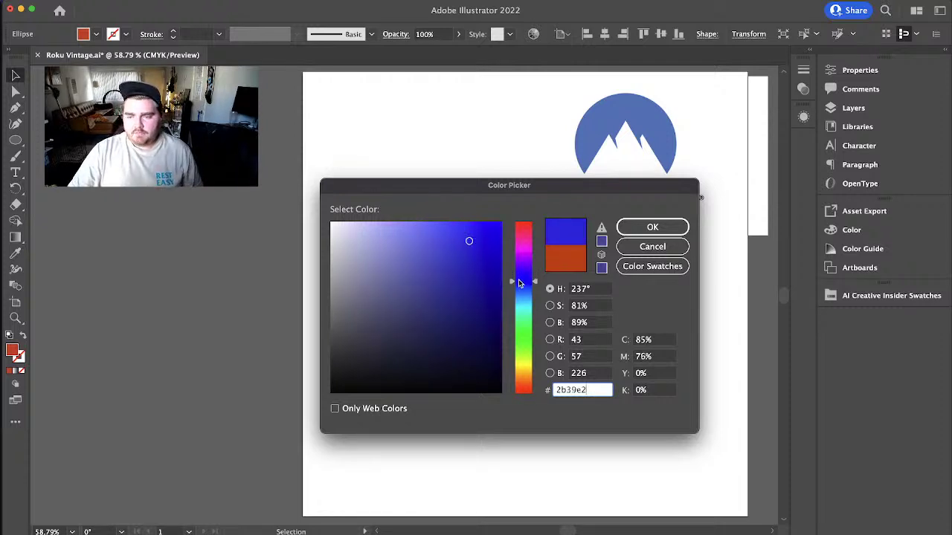
{"action": "mouse_move", "coordinate": [471, 246]}
{"action": "left_mouse_down"}
{"action": "mouse_move", "coordinate": [445, 258]}
{"action": "mouse_move", "coordinate": [454, 253]}
{"action": "mouse_move", "coordinate": [447, 246]}
{"action": "left_mouse_up"}
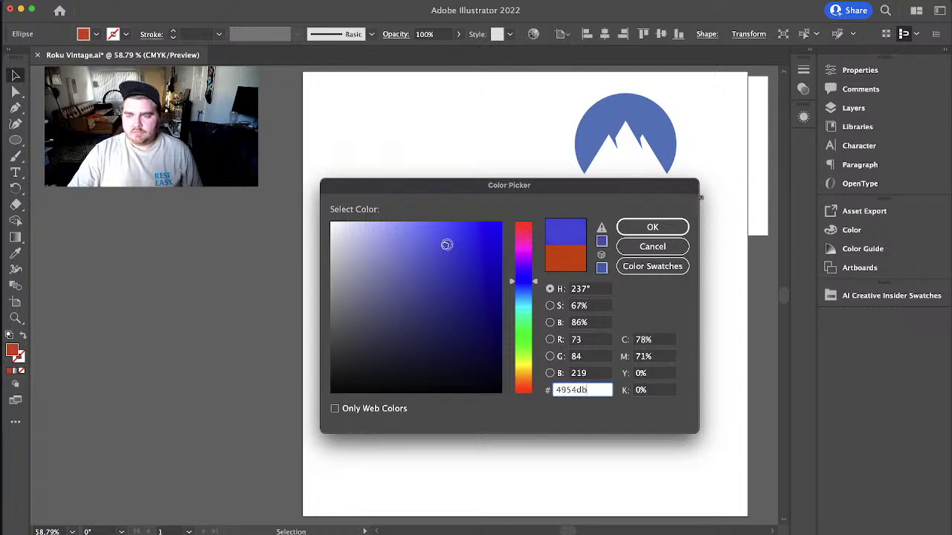
{"action": "left_click", "coordinate": [523, 284]}
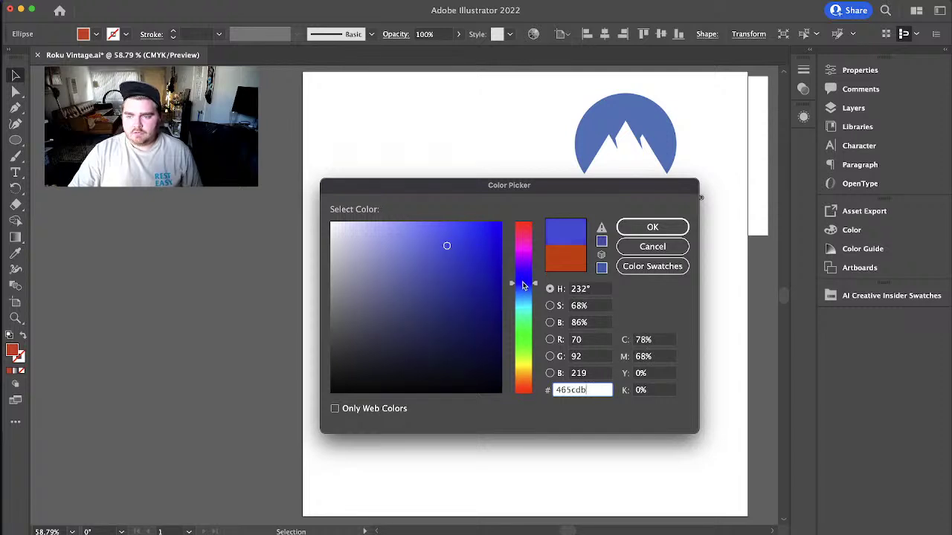
{"action": "left_click", "coordinate": [453, 248]}
{"action": "left_click_drag", "start_coordinate": [453, 248], "coordinate": [455, 251]}
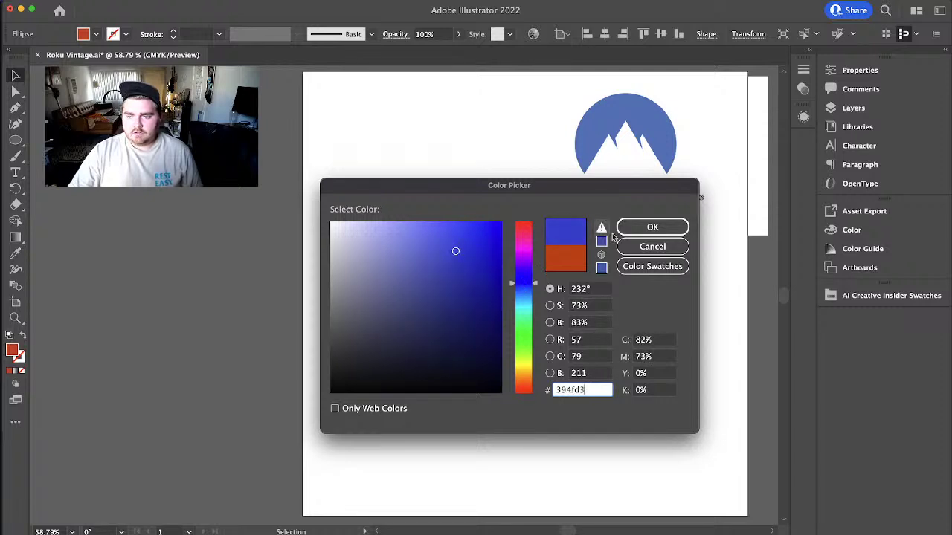
{"action": "left_click", "coordinate": [651, 228]}
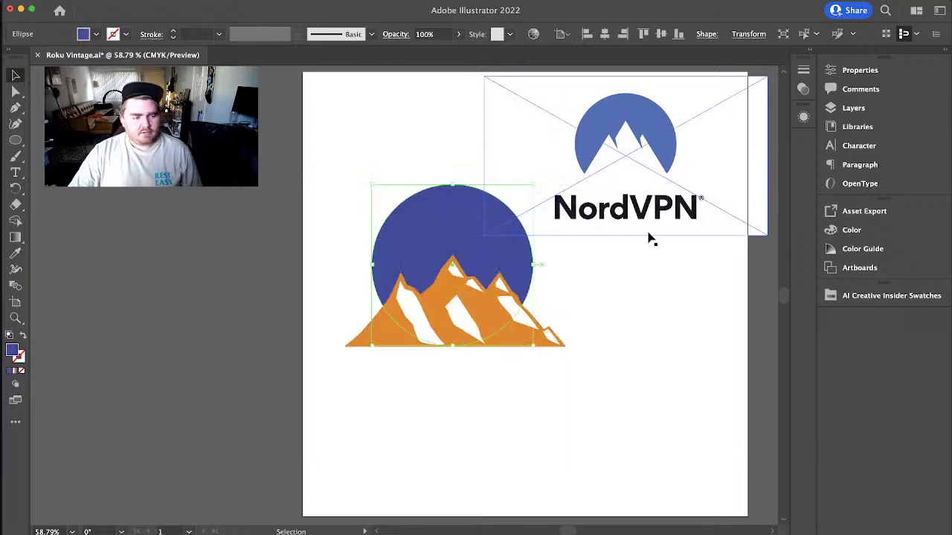
{"action": "left_click", "coordinate": [614, 412]}
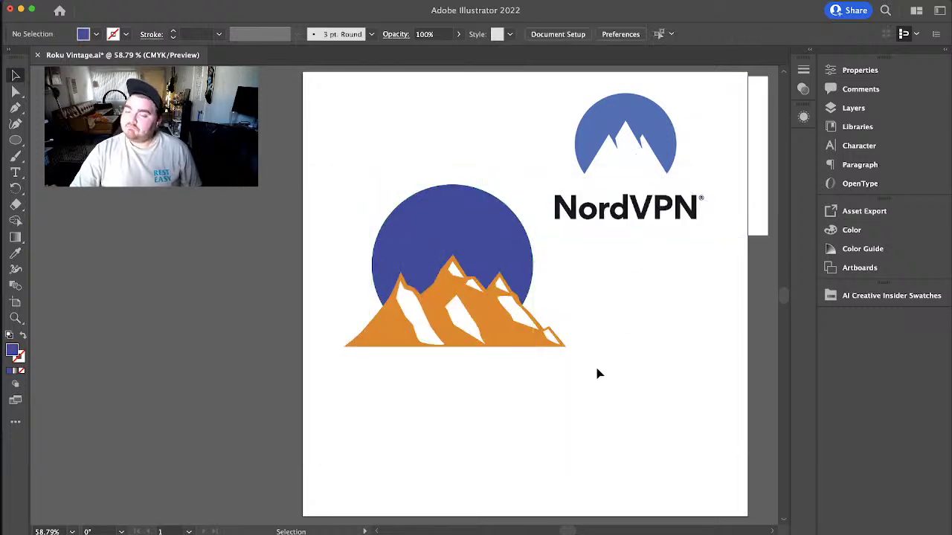
{"action": "left_click", "coordinate": [448, 227]}
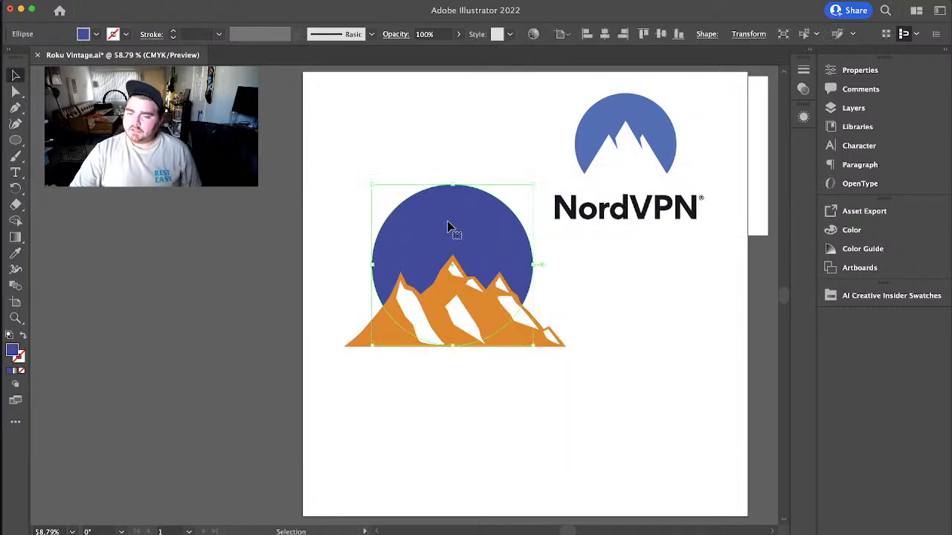
{"action": "left_click", "coordinate": [683, 384]}
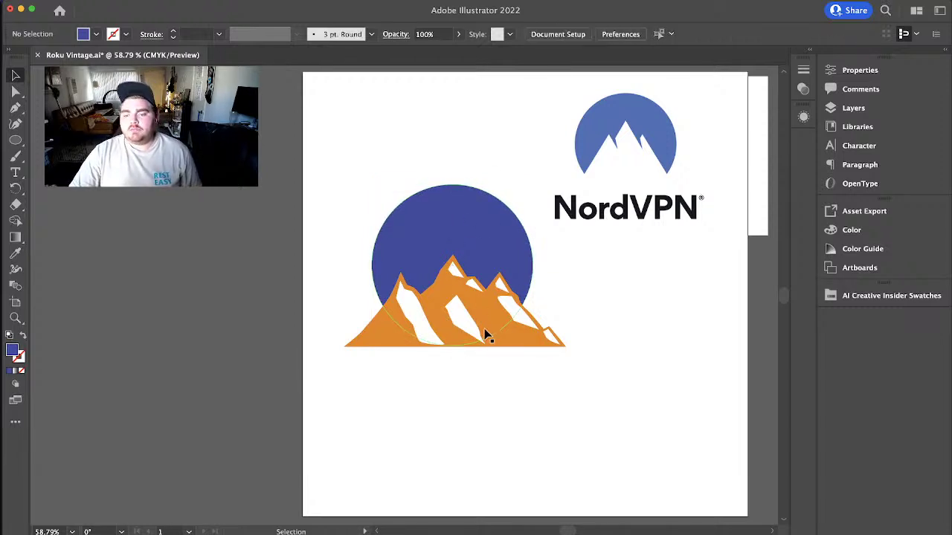
- Unlock Layer 2 and ungroup the mountain artwork so its orange silhouette can be selected separately
{"action": "left_click", "coordinate": [853, 108]}
{"action": "left_click", "coordinate": [735, 85]}
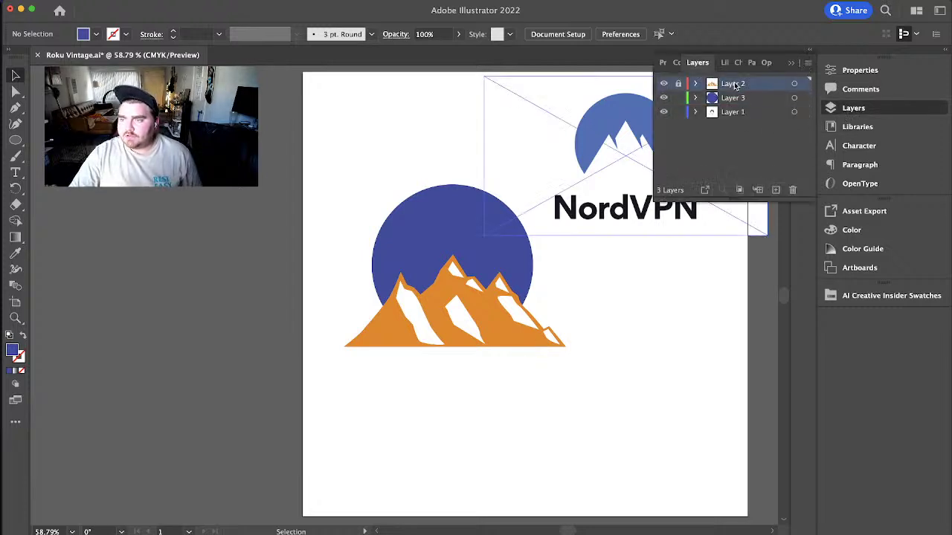
{"action": "double_click", "coordinate": [509, 346]}
{"action": "left_click", "coordinate": [505, 341]}
{"action": "double_click", "coordinate": [560, 408]}
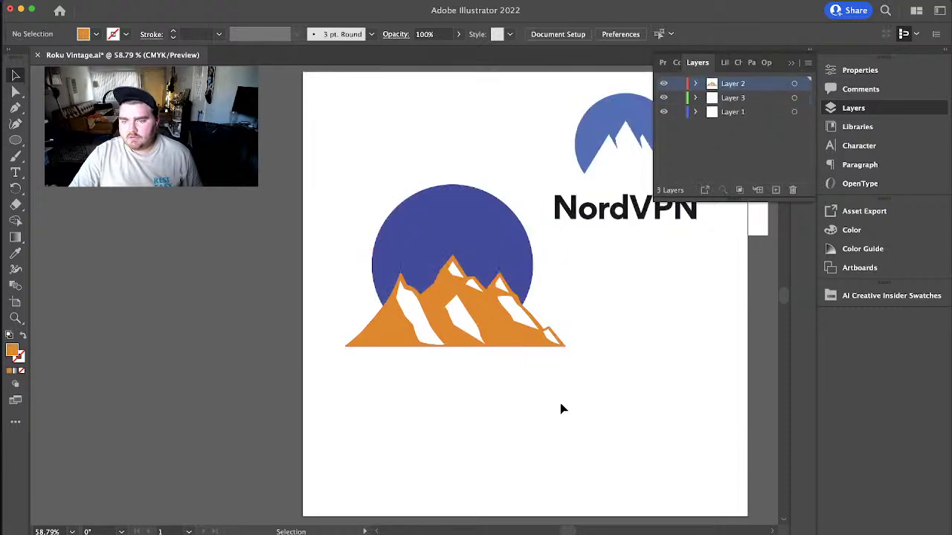
{"action": "left_click", "coordinate": [479, 311]}
{"action": "right_click", "coordinate": [479, 311]}
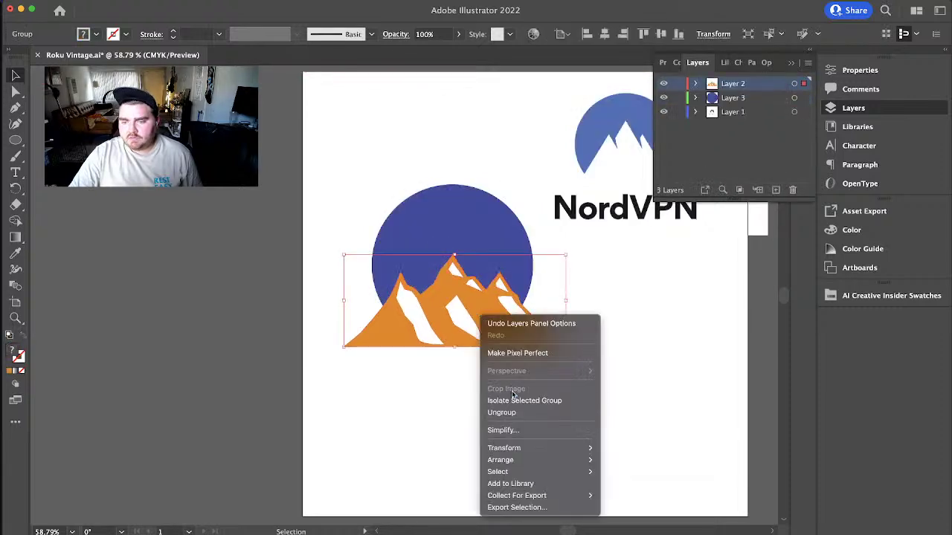
{"action": "left_click", "coordinate": [513, 412]}
{"action": "left_click", "coordinate": [635, 369]}
{"action": "left_click", "coordinate": [490, 325]}
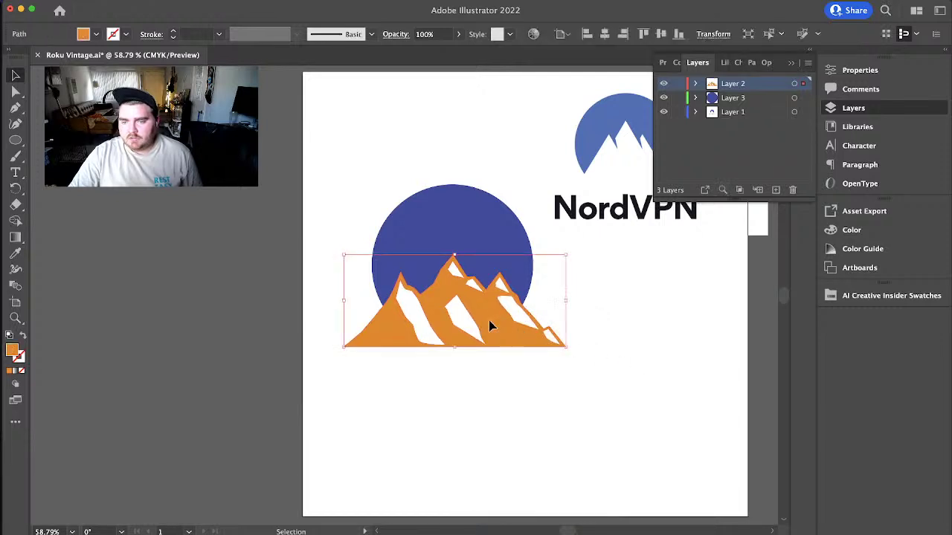
{"action": "left_click", "coordinate": [478, 227], "text": "shift"}
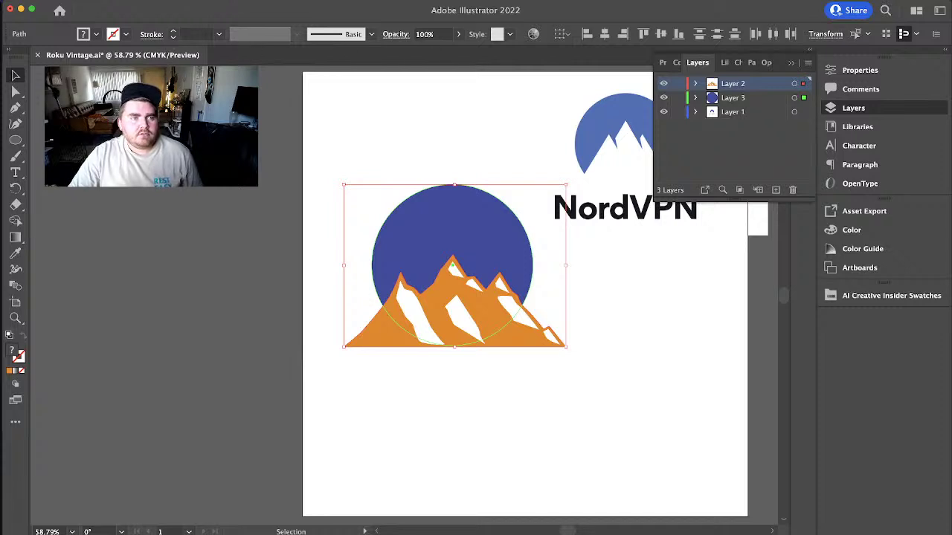
- Paste a copy of the orange mountain silhouette in place and send it to the back of its layer
{"action": "left_click", "coordinate": [591, 391]}
{"action": "key", "text": "a"}
{"action": "left_click_drag", "start_coordinate": [508, 339], "coordinate": [344, 255]}
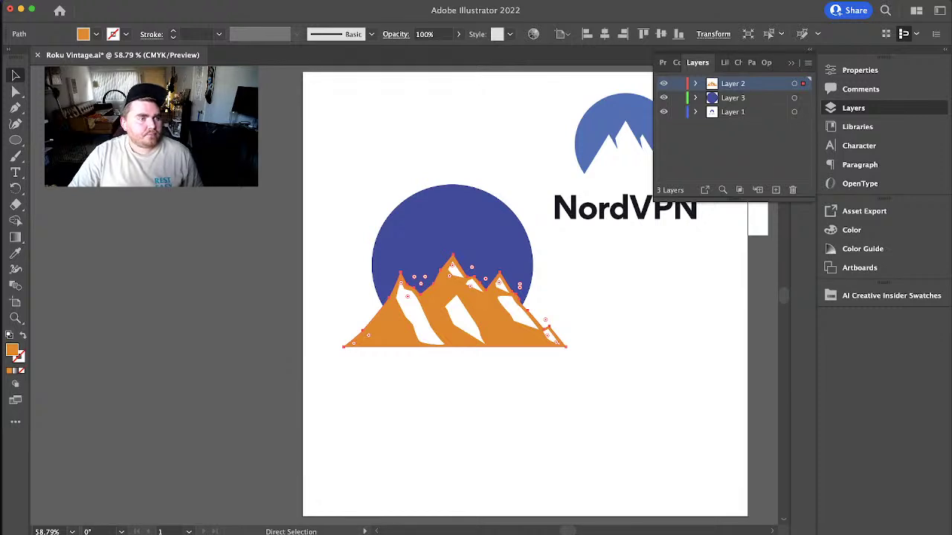
{"action": "key", "text": "Delete"}
{"action": "key", "text": "v"}
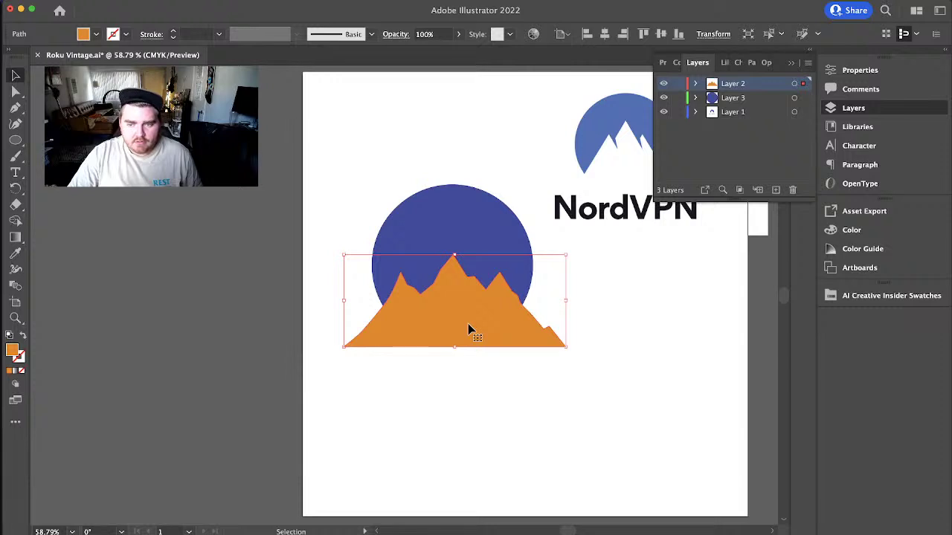
{"action": "right_click", "coordinate": [468, 325]}
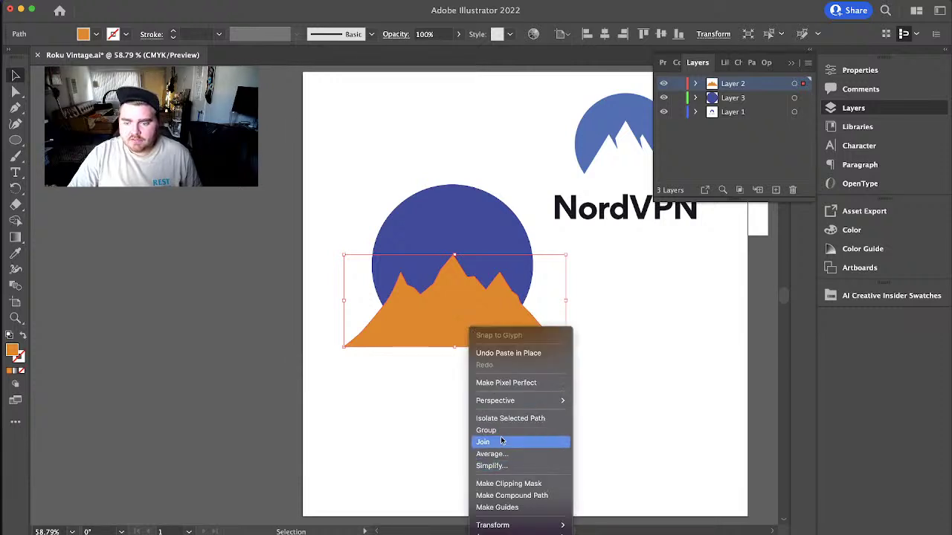
{"action": "mouse_move", "coordinate": [510, 534]}
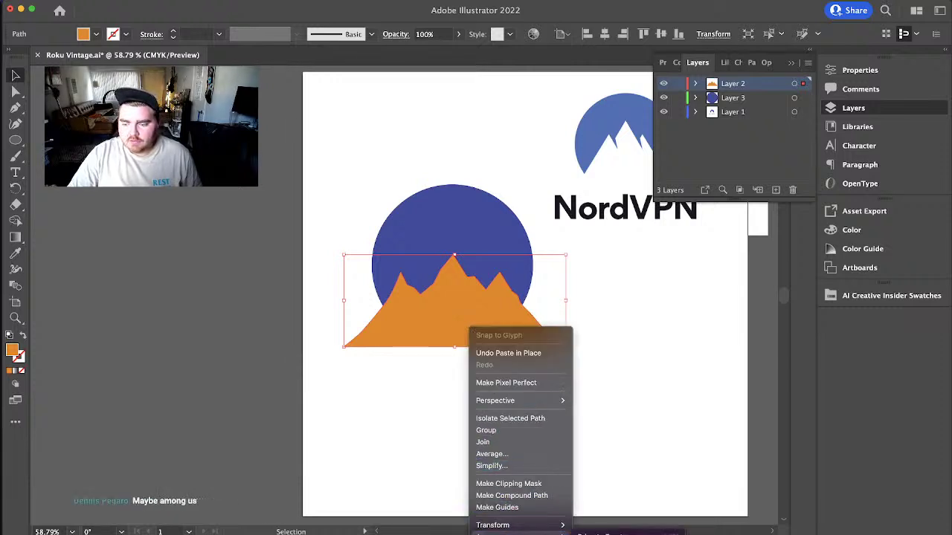
- Fill the mountain silhouette copy at the back with black
{"action": "double_click", "coordinate": [9, 353]}
{"action": "left_click_drag", "start_coordinate": [451, 287], "coordinate": [474, 237]}
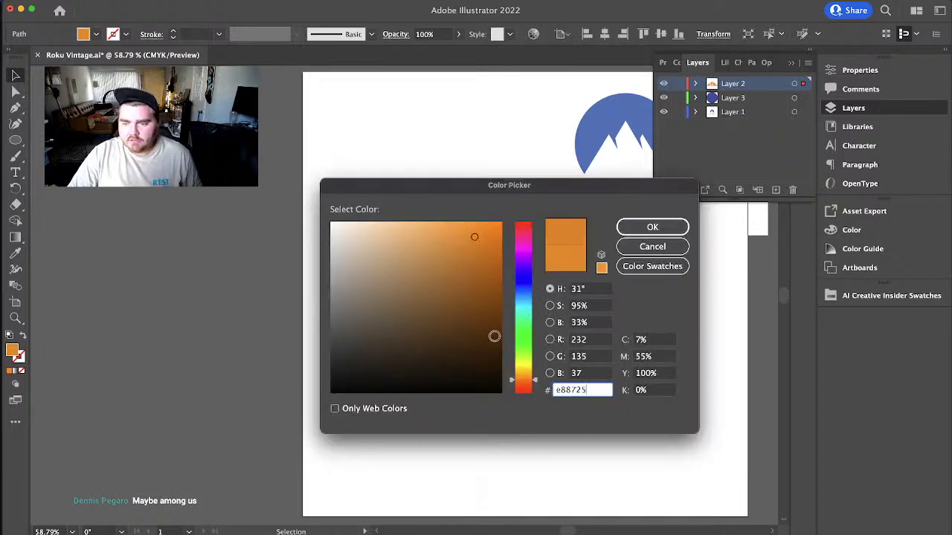
{"action": "left_click_drag", "start_coordinate": [493, 334], "coordinate": [508, 397]}
{"action": "left_click", "coordinate": [645, 228]}
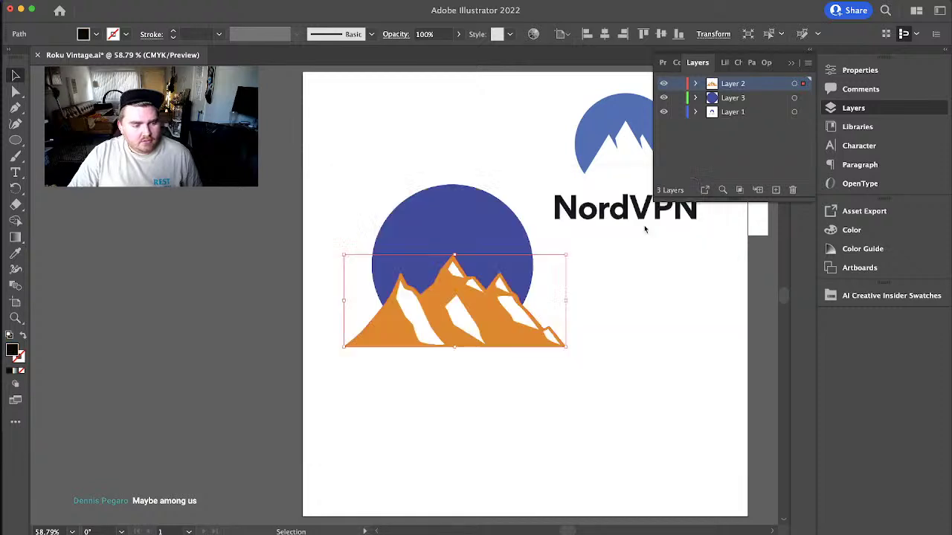
- Nudge the black silhouette upward until it forms a thin black rim above the orange mountain's ridgeline
{"action": "key", "text": "Up"}
{"action": "key", "text": "Up"}
{"action": "key", "text": "Up"}
{"action": "key", "text": "Up"}
{"action": "key", "text": "Up"}
{"action": "key", "text": "Up"}
{"action": "key", "text": "Up"}
{"action": "key", "text": "Up"}
{"action": "key", "text": "Up"}
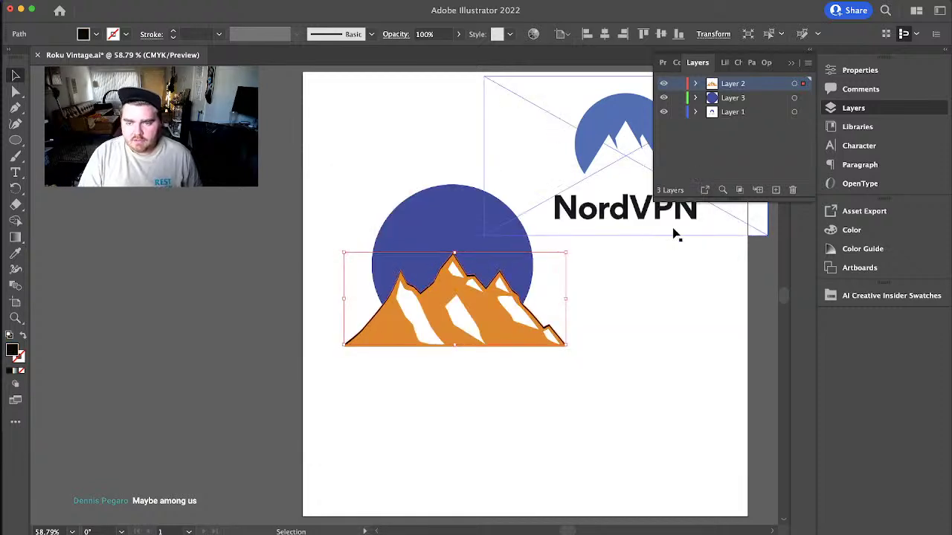
{"action": "key", "text": "Up"}
{"action": "key", "text": "Up"}
{"action": "key", "text": "Up"}
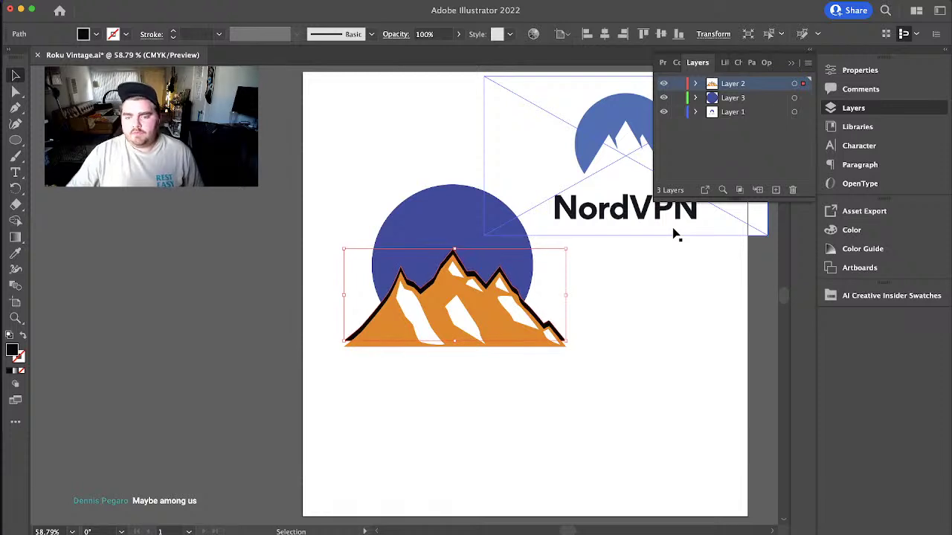
- Subtract the black mountain silhouette from the blue circle with Pathfinder's Minus Front, leaving a gap along the ridgeline
{"action": "left_click", "coordinate": [710, 371]}
{"action": "left_click", "coordinate": [450, 217]}
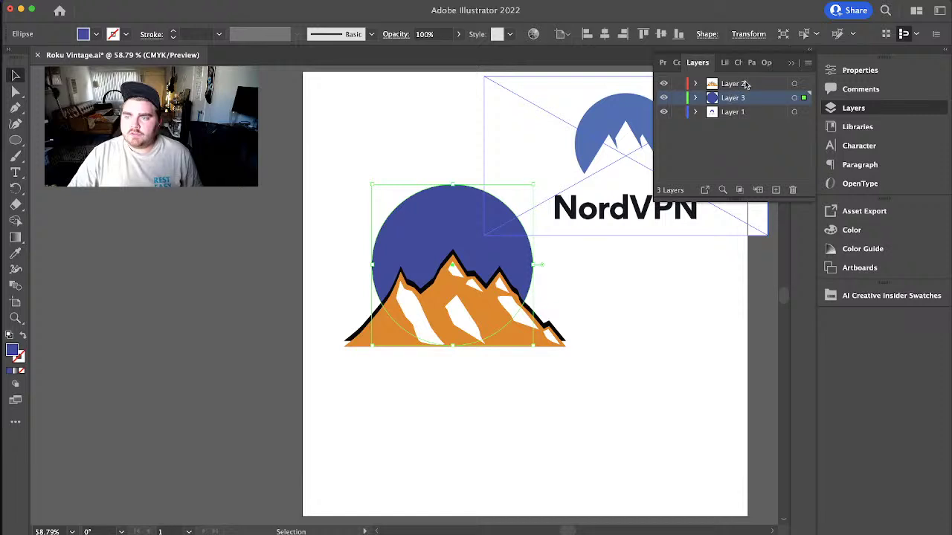
{"action": "left_click", "coordinate": [351, 337], "text": "shift"}
{"action": "left_click", "coordinate": [2, 1]}
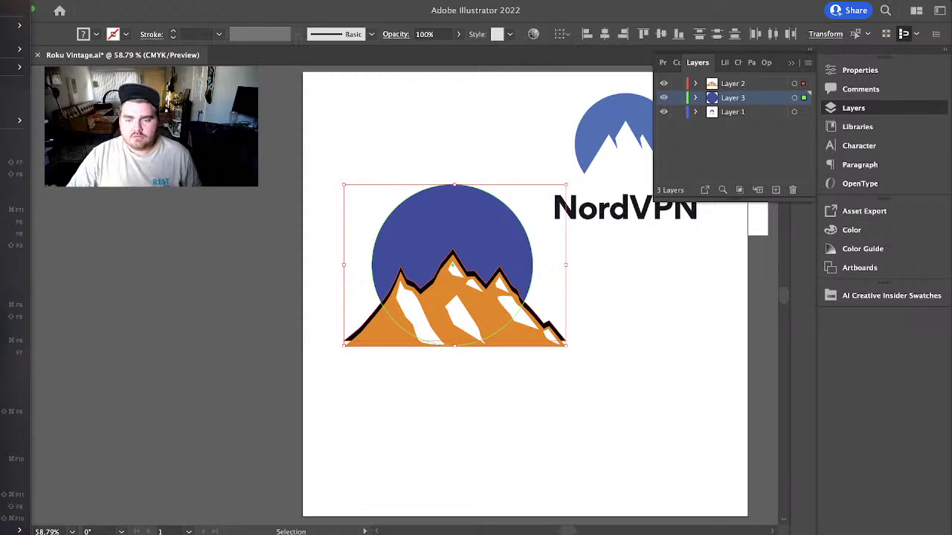
{"action": "left_click", "coordinate": [439, 432]}
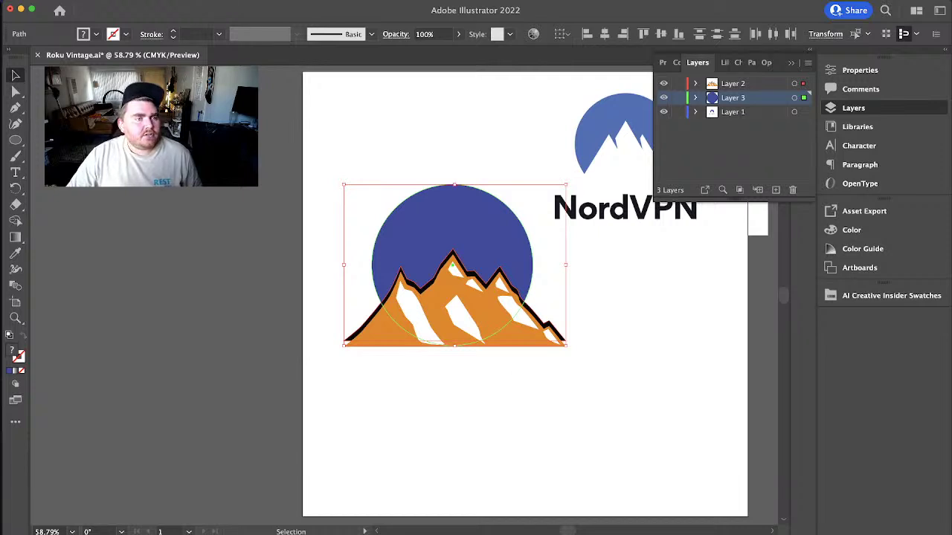
{"action": "left_click", "coordinate": [2, 2]}
{"action": "left_click", "coordinate": [643, 180]}
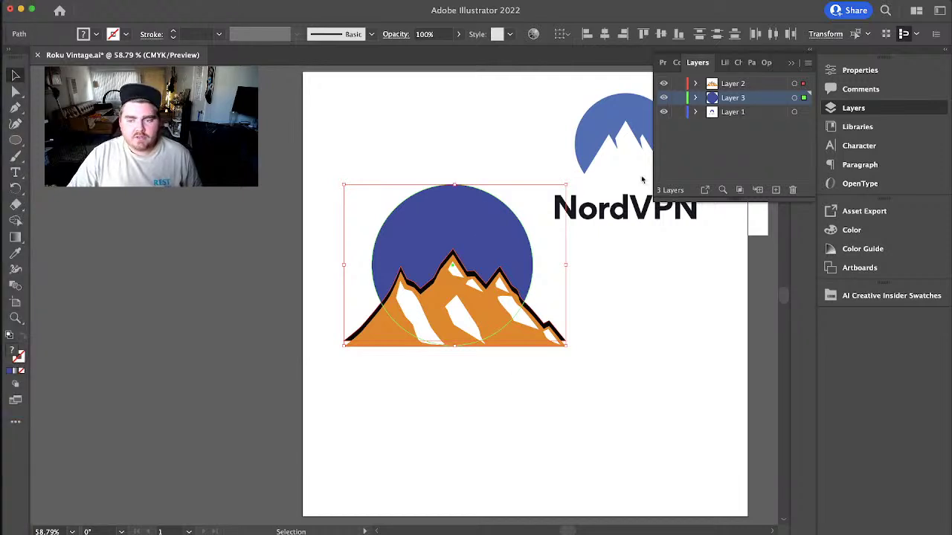
{"action": "left_click_drag", "start_coordinate": [266, 88], "coordinate": [538, 87]}
{"action": "left_click", "coordinate": [430, 133]}
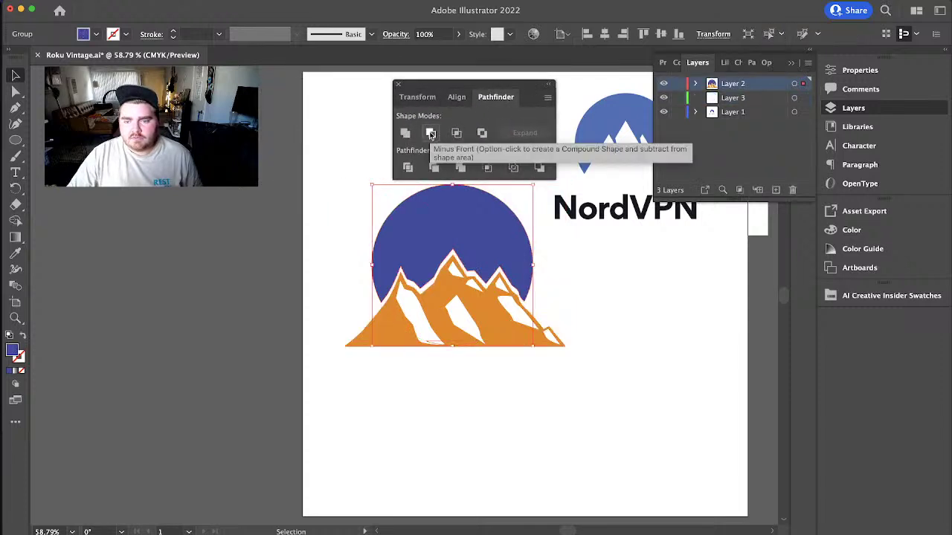
{"action": "left_click", "coordinate": [695, 401]}
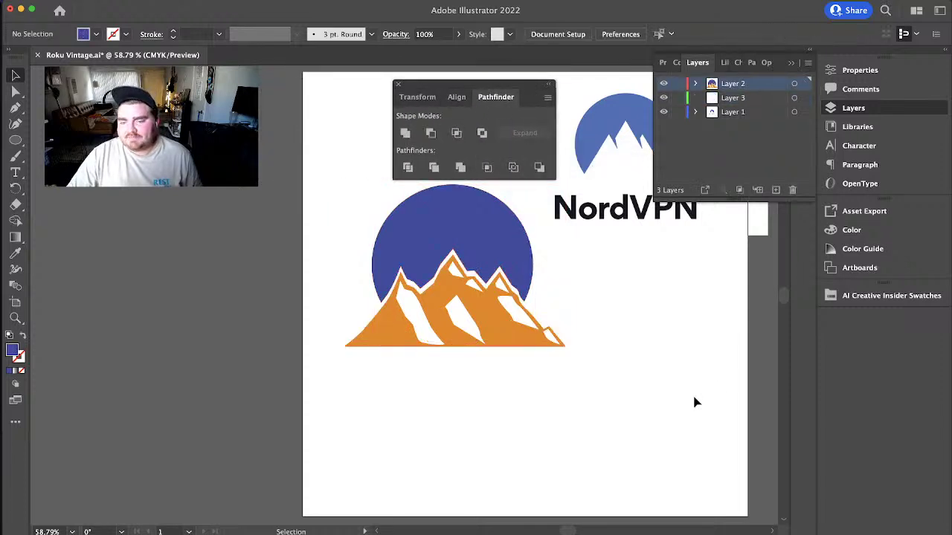
{"action": "left_click", "coordinate": [499, 248]}
{"action": "left_click", "coordinate": [632, 277]}
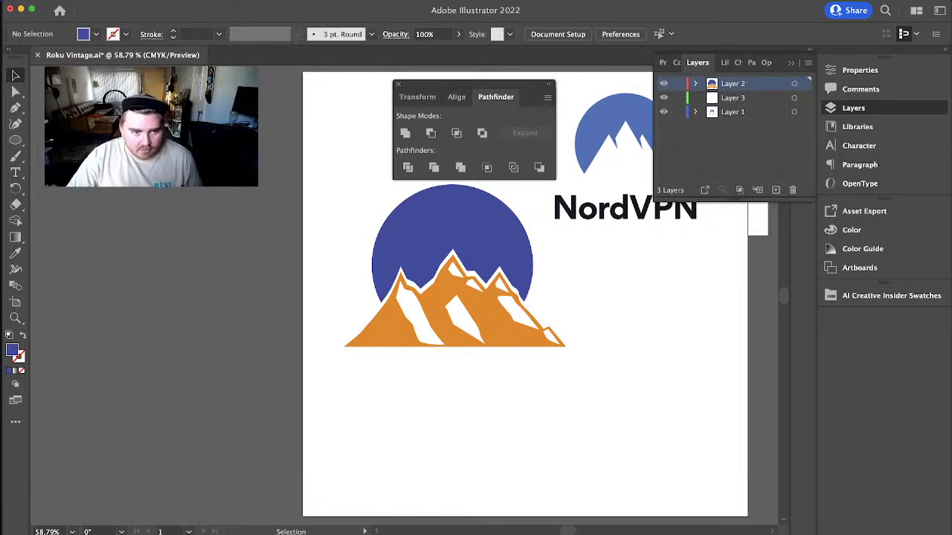
- Draw a wide rectangle across the upper part of the blue circle and fill it with black (000000)
{"action": "left_click", "coordinate": [11, 142]}
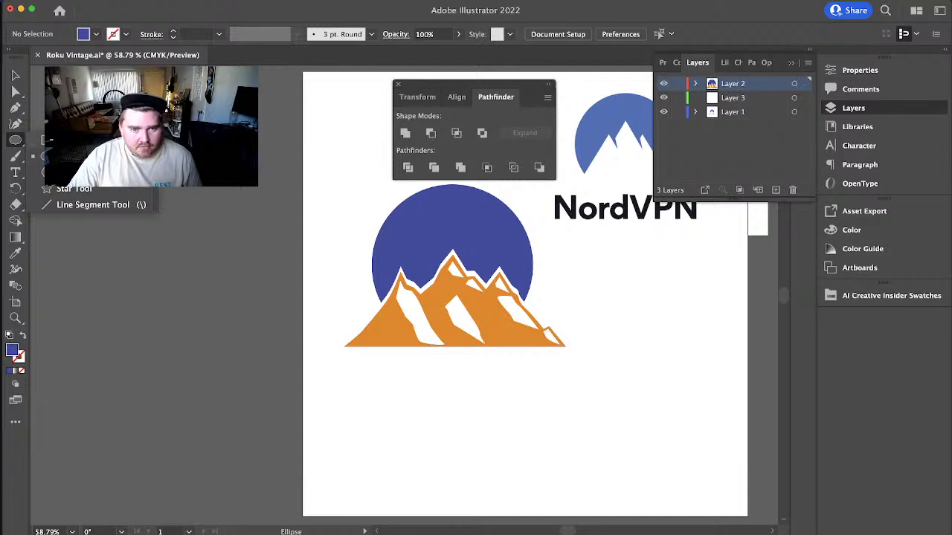
{"action": "left_click", "coordinate": [51, 140]}
{"action": "left_click_drag", "start_coordinate": [358, 186], "coordinate": [547, 205]}
{"action": "left_click", "coordinate": [15, 75]}
{"action": "double_click", "coordinate": [15, 358]}
{"action": "type", "text": "000000"}
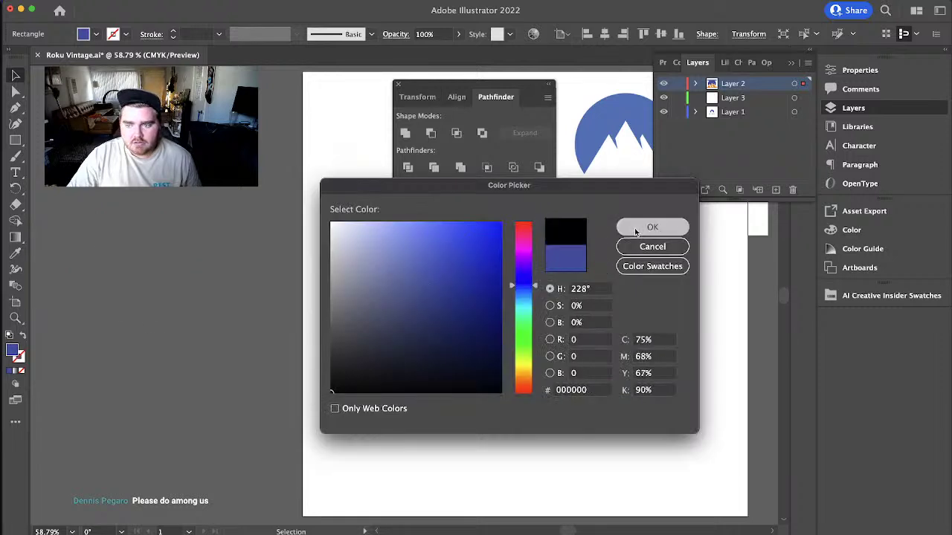
{"action": "left_click", "coordinate": [650, 227]}
{"action": "left_click_drag", "start_coordinate": [471, 198], "coordinate": [472, 226]}
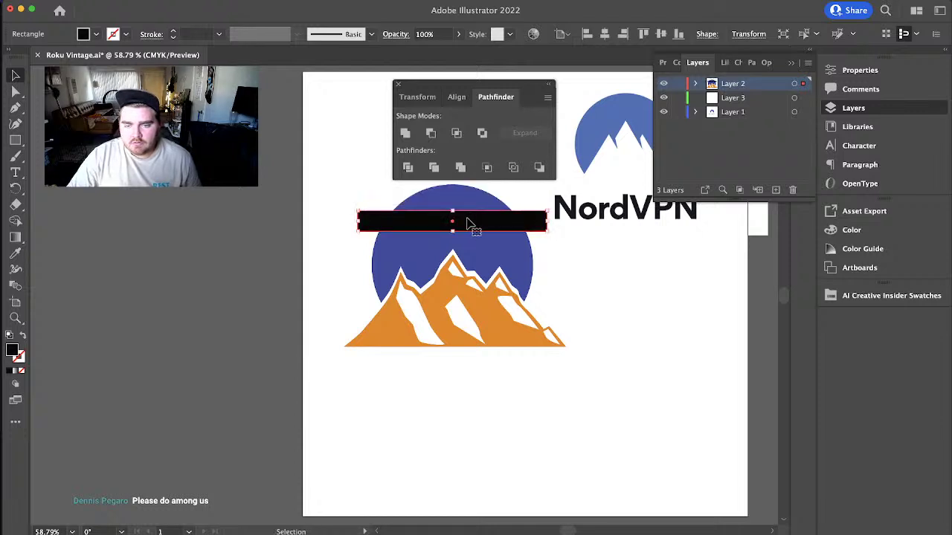
- Reduce the black rectangle to thin horizontal bars stacked down the circle, keeping only the two lower ones
{"action": "left_click_drag", "start_coordinate": [471, 225], "coordinate": [507, 252]}
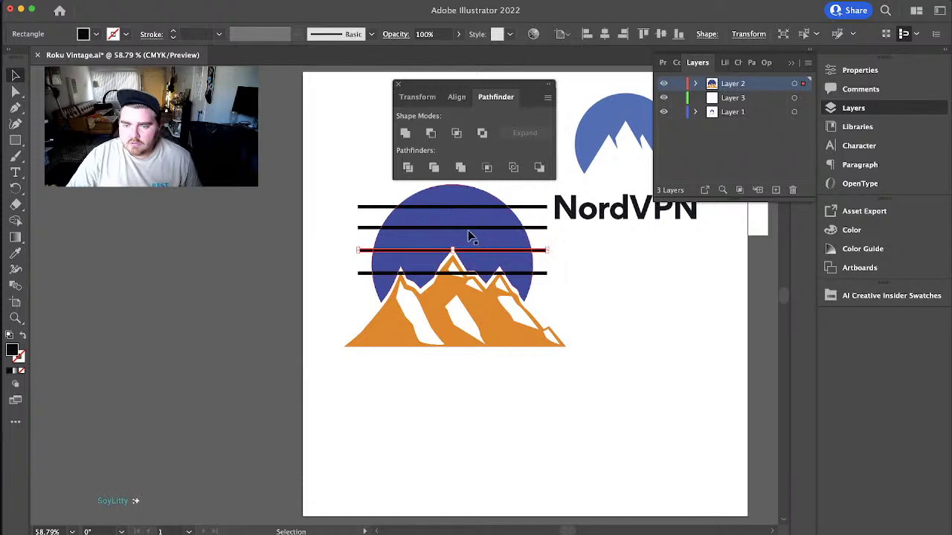
{"action": "left_click_drag", "start_coordinate": [469, 227], "coordinate": [480, 210]}
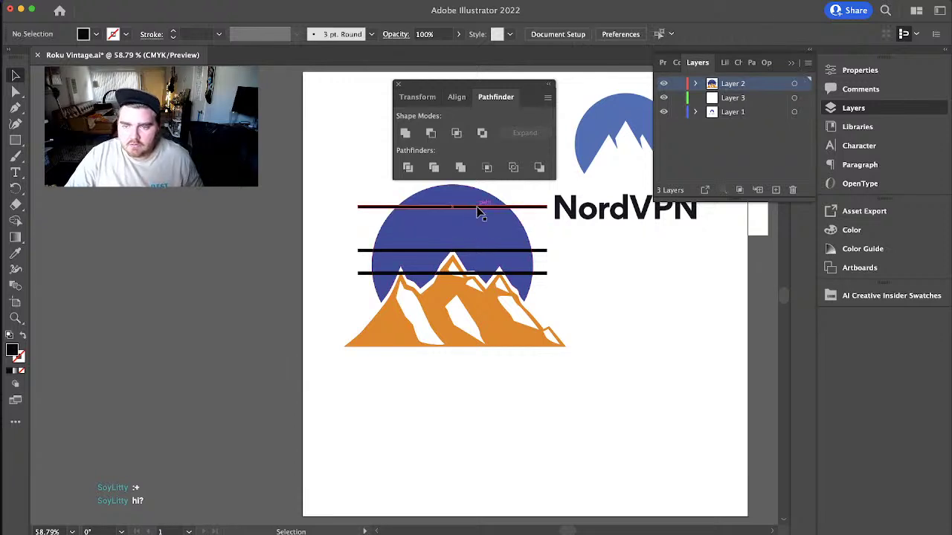
{"action": "key", "text": "Delete"}
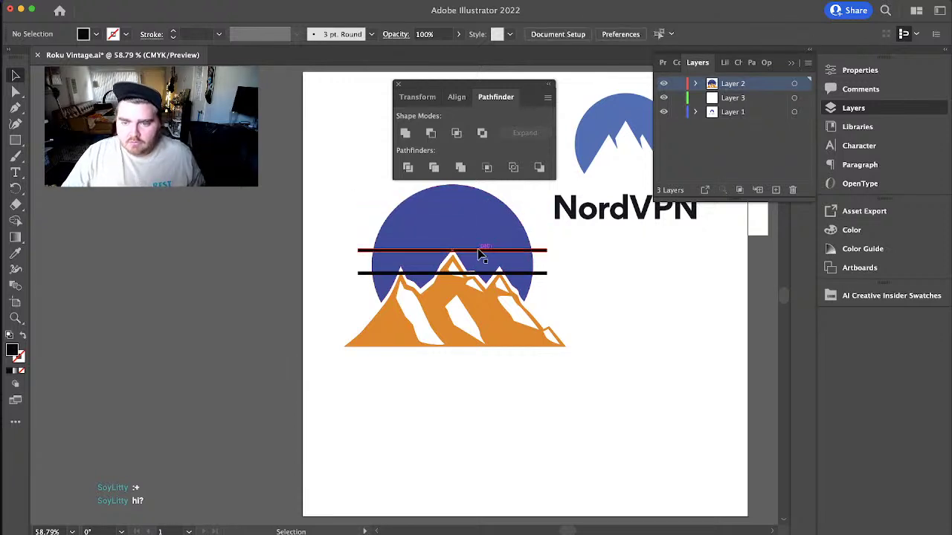
- Move the two thin bars up the circle and duplicate them below to make four evenly spaced bars
{"action": "left_click", "coordinate": [480, 251]}
{"action": "left_click", "coordinate": [480, 273], "text": "shift"}
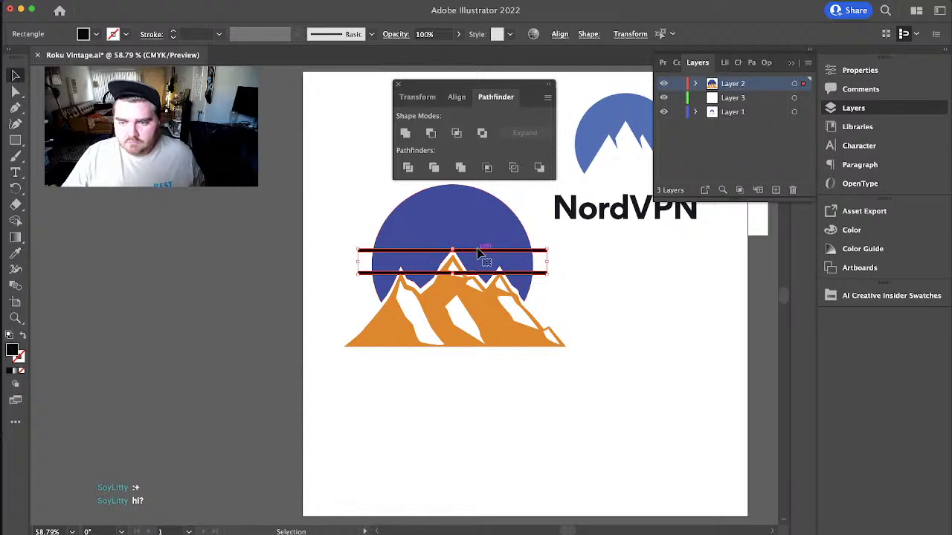
{"action": "left_click_drag", "start_coordinate": [480, 252], "coordinate": [484, 211]}
{"action": "left_click", "coordinate": [542, 248]}
{"action": "left_click", "coordinate": [531, 232]}
{"action": "left_click_drag", "start_coordinate": [531, 235], "coordinate": [528, 277]}
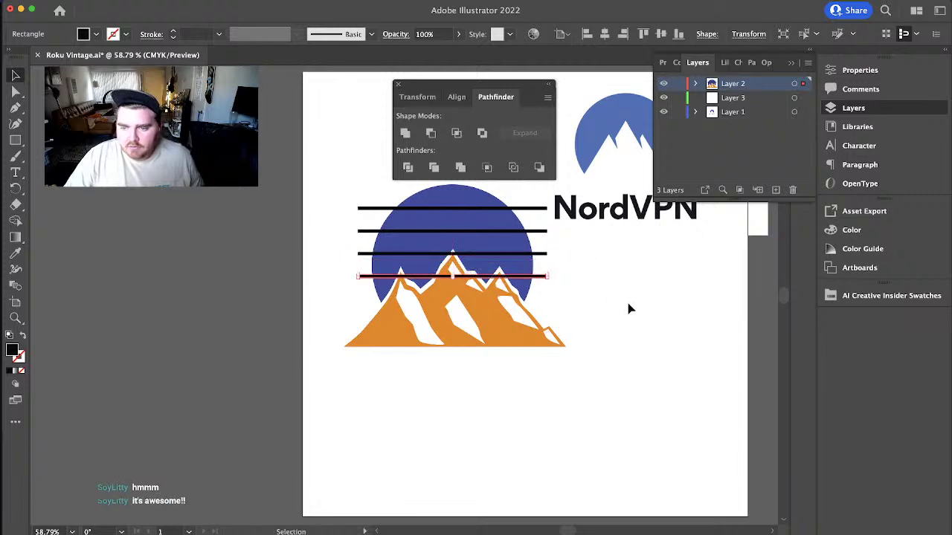
{"action": "left_click", "coordinate": [628, 309]}
- Subtract the four black bars from the blue circle with Pathfinder's Minus Front, cutting it into horizontal stripes
{"action": "left_click_drag", "start_coordinate": [358, 182], "coordinate": [377, 287]}
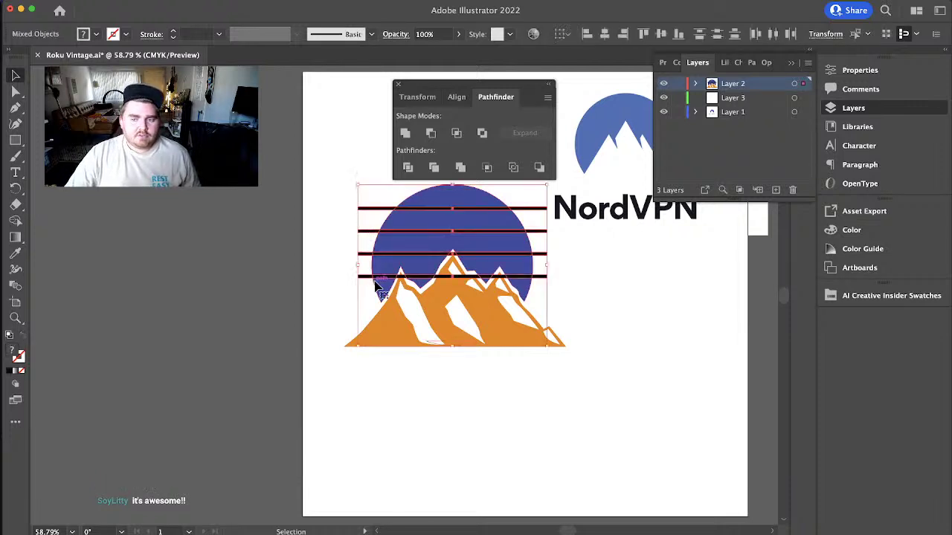
{"action": "left_click", "coordinate": [431, 133]}
{"action": "left_click", "coordinate": [614, 297]}
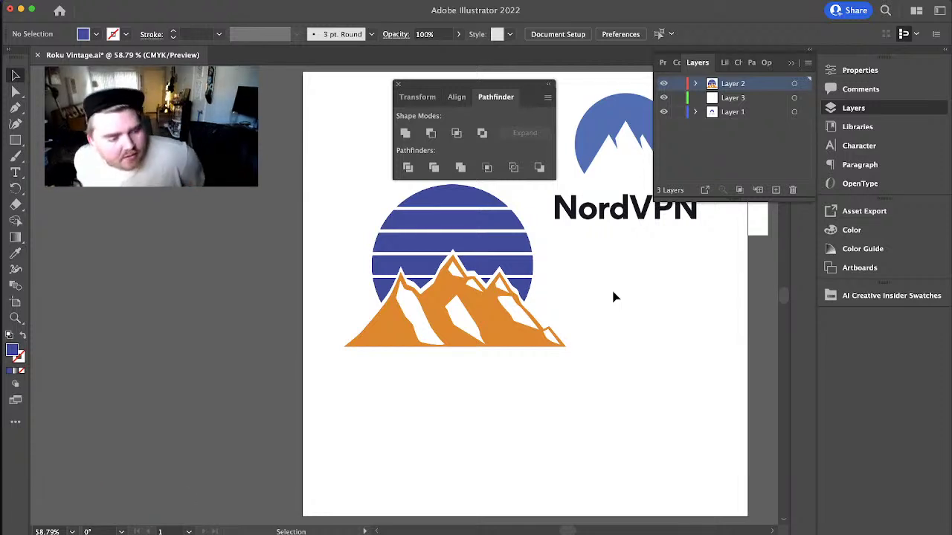
- Ungroup the striped blue circle into separate stripe pieces
{"action": "left_click", "coordinate": [525, 294]}
{"action": "right_click", "coordinate": [523, 292]}
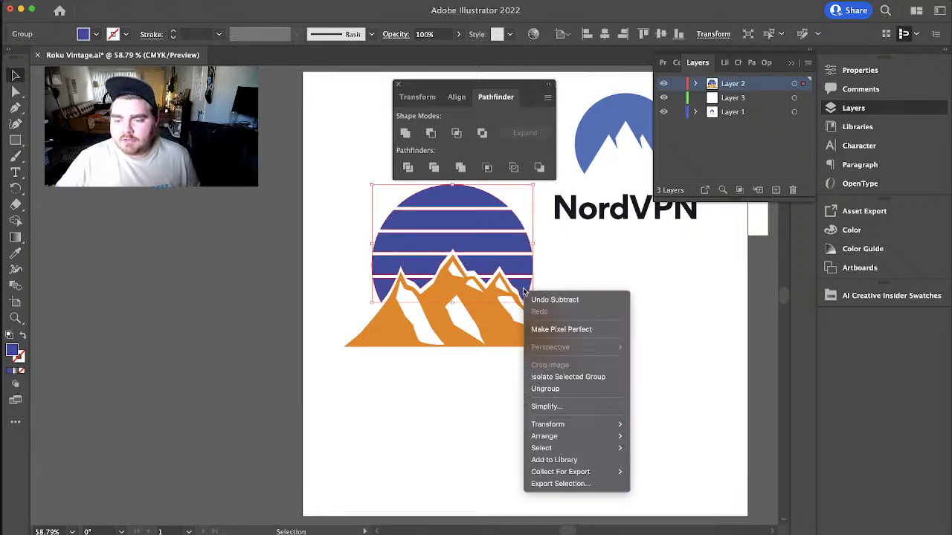
{"action": "left_click", "coordinate": [554, 389]}
{"action": "left_click", "coordinate": [651, 315]}
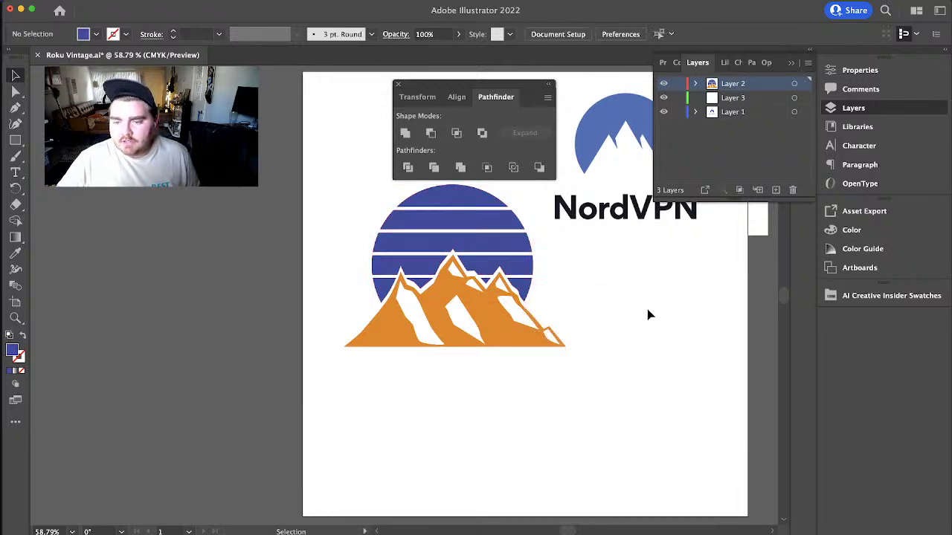
- Fill all the pieces of the circle's lowest stripe, behind the mountain's lower peaks, with dark red
{"action": "left_click", "coordinate": [522, 290]}
{"action": "left_click", "coordinate": [454, 281], "text": "shift"}
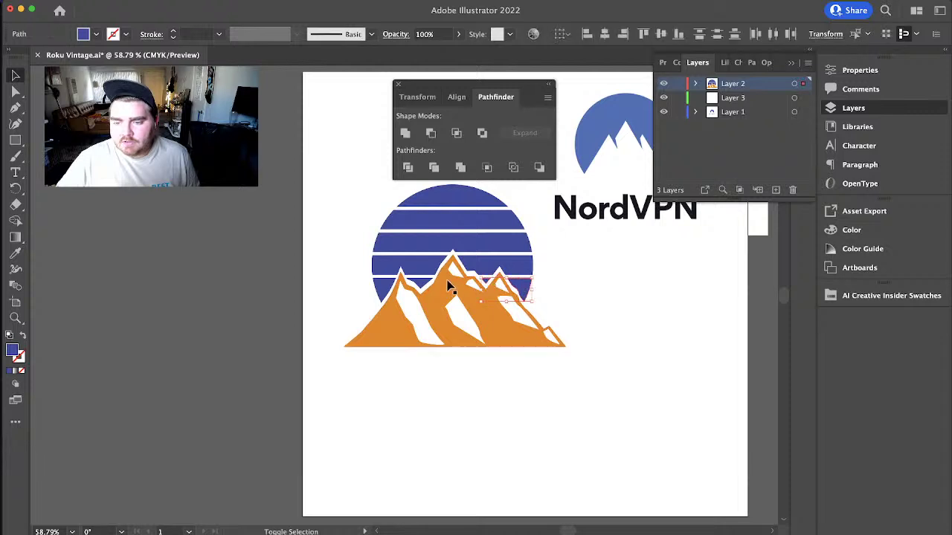
{"action": "left_click", "coordinate": [408, 289], "text": "shift"}
{"action": "left_click", "coordinate": [392, 290], "text": "shift"}
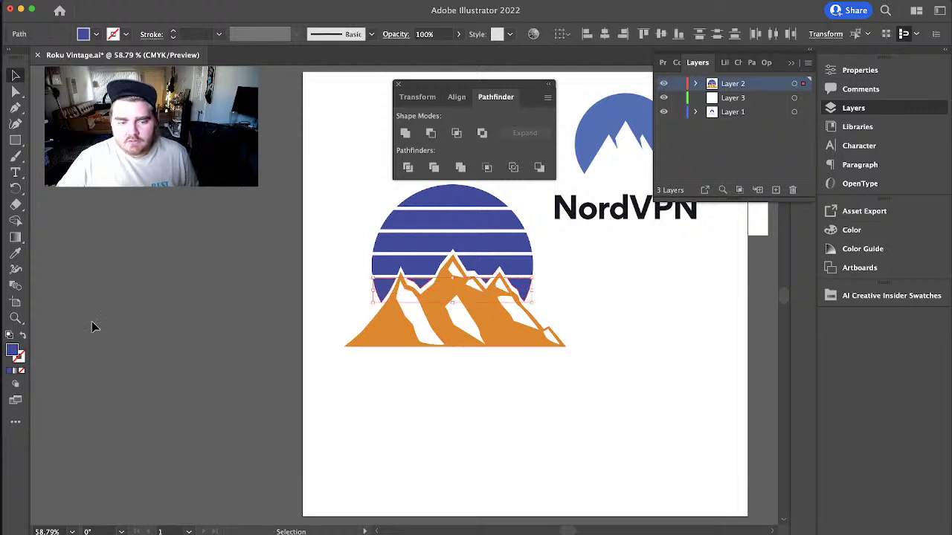
{"action": "double_click", "coordinate": [12, 352]}
{"action": "left_click_drag", "start_coordinate": [524, 325], "coordinate": [521, 381]}
{"action": "left_click", "coordinate": [479, 270]}
{"action": "left_click_drag", "start_coordinate": [498, 262], "coordinate": [493, 256]}
{"action": "left_click", "coordinate": [523, 387]}
{"action": "left_click_drag", "start_coordinate": [523, 388], "coordinate": [522, 388]}
{"action": "left_click_drag", "start_coordinate": [493, 258], "coordinate": [492, 255]}
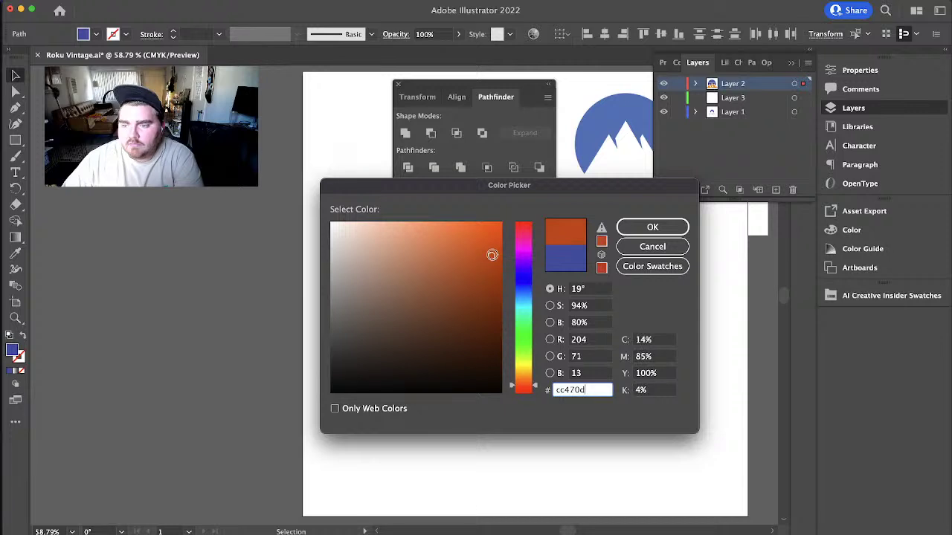
{"action": "mouse_move", "coordinate": [511, 329]}
{"action": "left_mouse_down"}
{"action": "mouse_move", "coordinate": [523, 228]}
{"action": "mouse_move", "coordinate": [494, 253]}
{"action": "mouse_move", "coordinate": [495, 271]}
{"action": "left_mouse_up"}
{"action": "left_click", "coordinate": [632, 232]}
{"action": "left_click", "coordinate": [588, 365]}
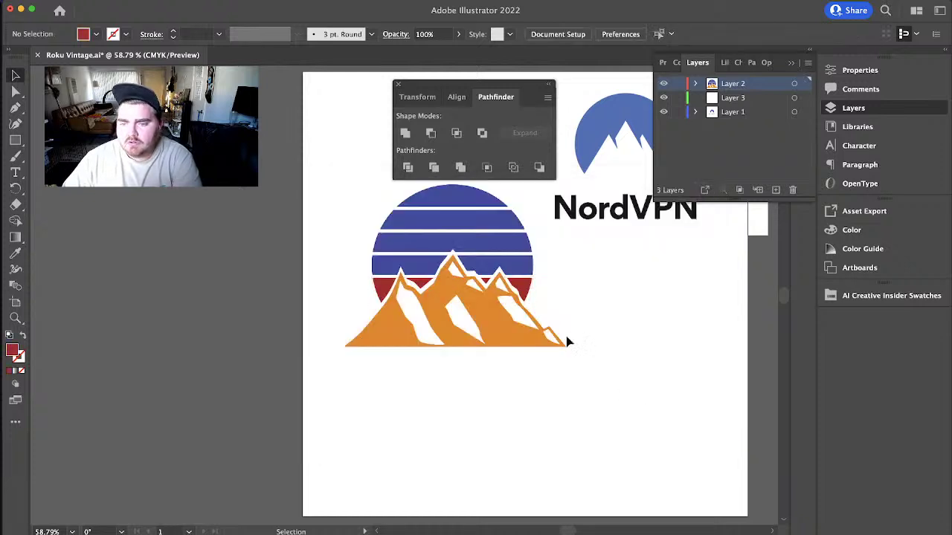
- Fill both pieces of the stripe directly above the dark red one with burnt orange (cc4712), using the sunset gradient images as reference
{"action": "left_click", "coordinate": [520, 270]}
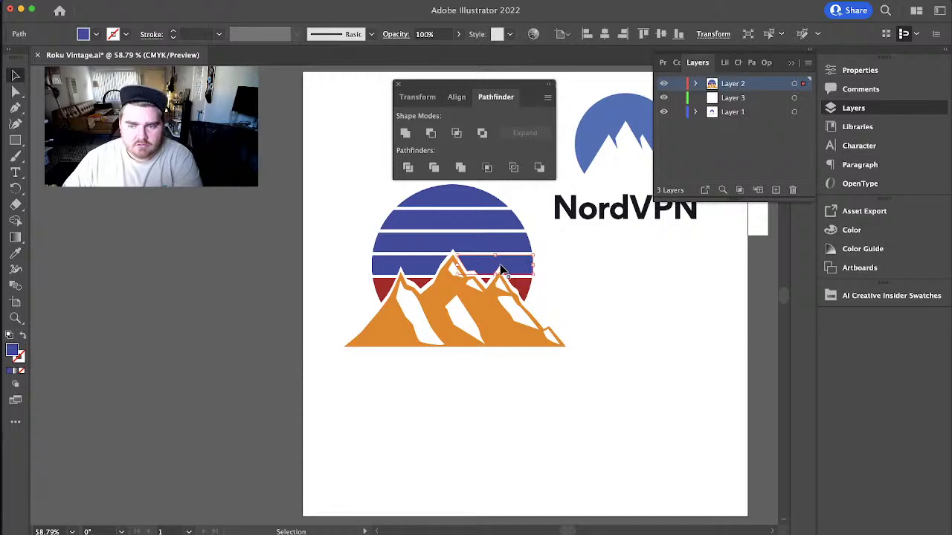
{"action": "key", "text": "super+Tab"}
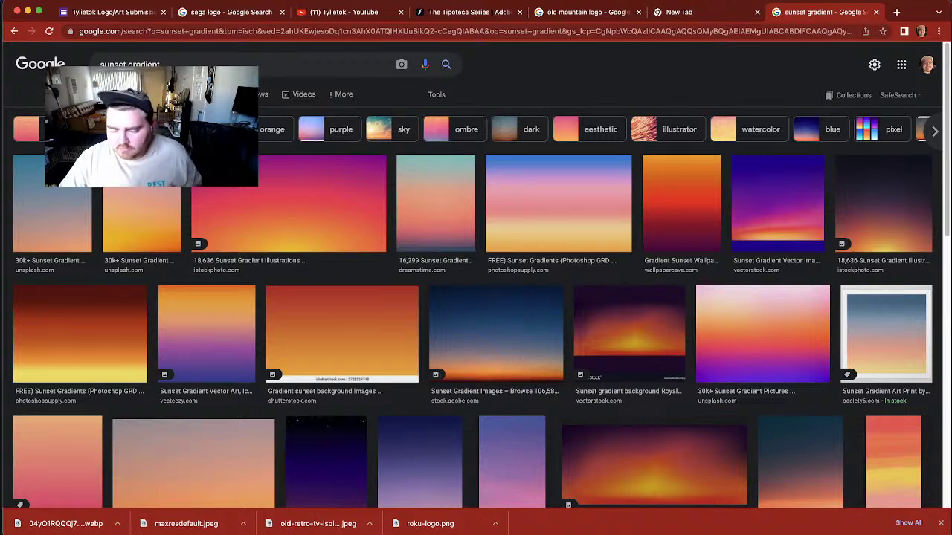
{"action": "key", "text": "super+Tab"}
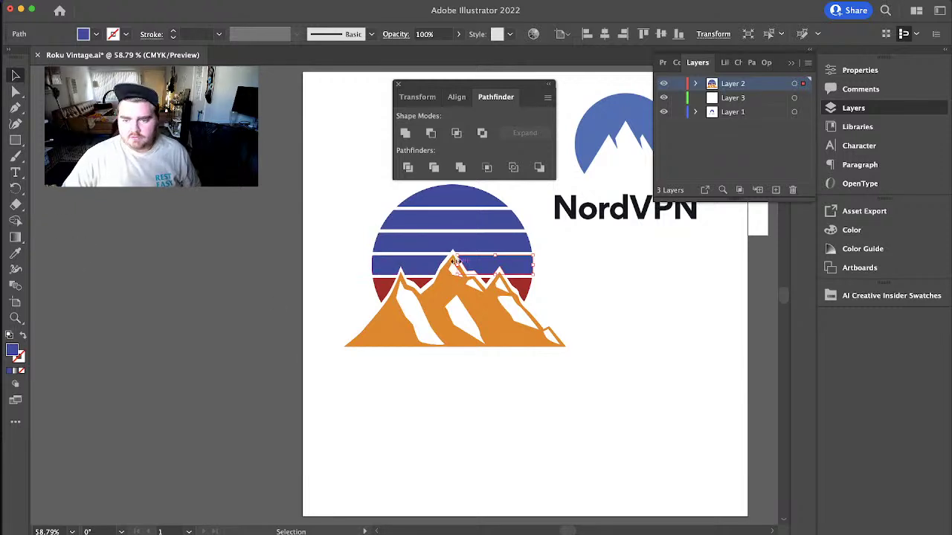
{"action": "left_click", "coordinate": [422, 269], "text": "shift"}
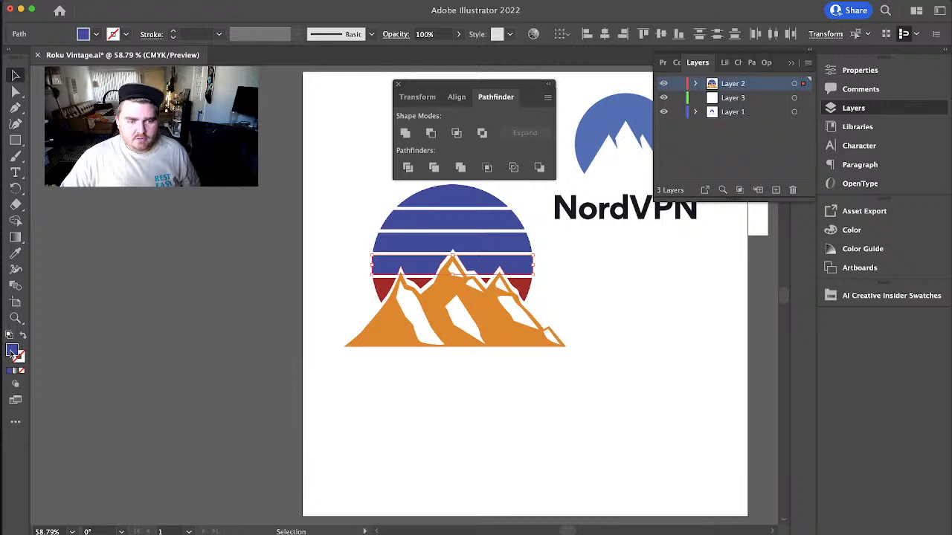
{"action": "double_click", "coordinate": [13, 352]}
{"action": "left_click_drag", "start_coordinate": [523, 285], "coordinate": [523, 379]}
{"action": "left_click_drag", "start_coordinate": [474, 290], "coordinate": [488, 255]}
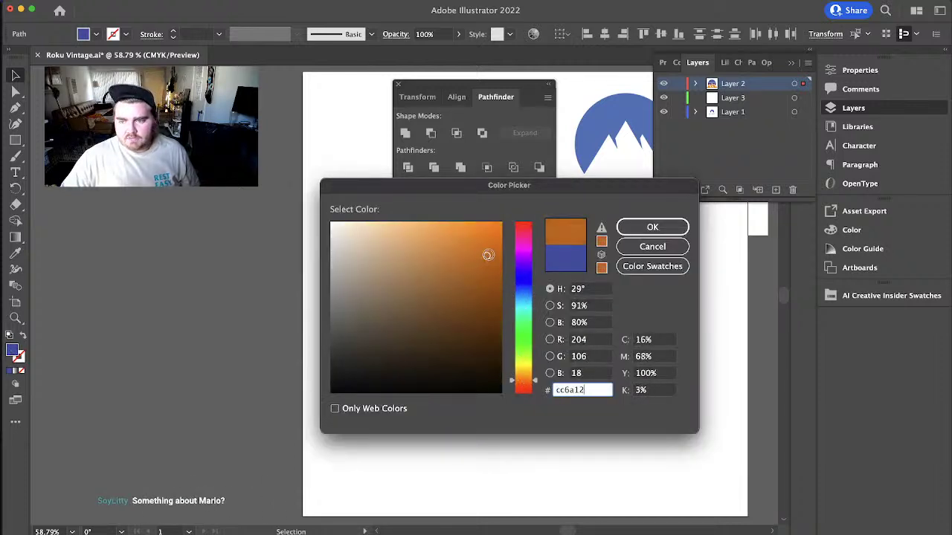
{"action": "left_click_drag", "start_coordinate": [518, 365], "coordinate": [522, 387]}
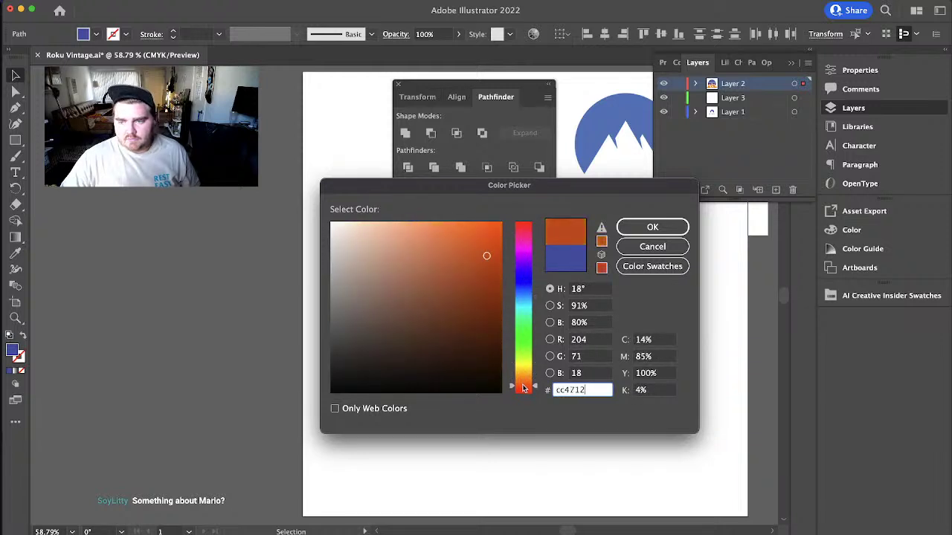
{"action": "left_click", "coordinate": [680, 226]}
{"action": "left_click", "coordinate": [688, 371]}
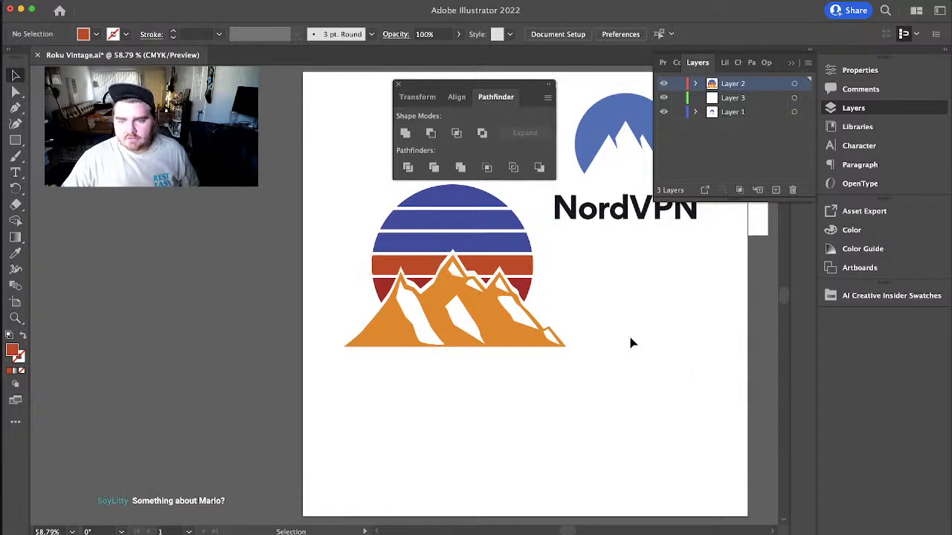
- Fill the middle stripe of the circle, just above the burnt orange one, with light yellow (ffe45c)
{"action": "left_click", "coordinate": [476, 242]}
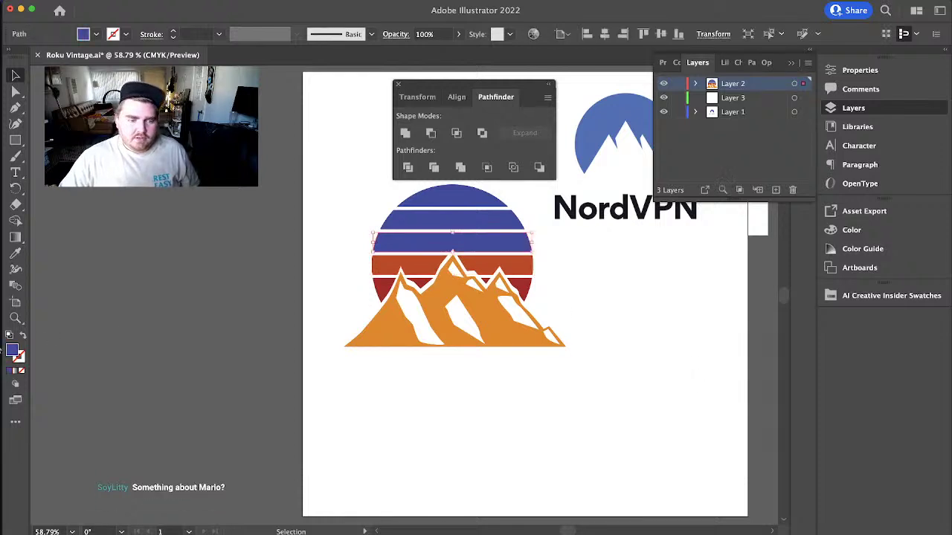
{"action": "double_click", "coordinate": [13, 351]}
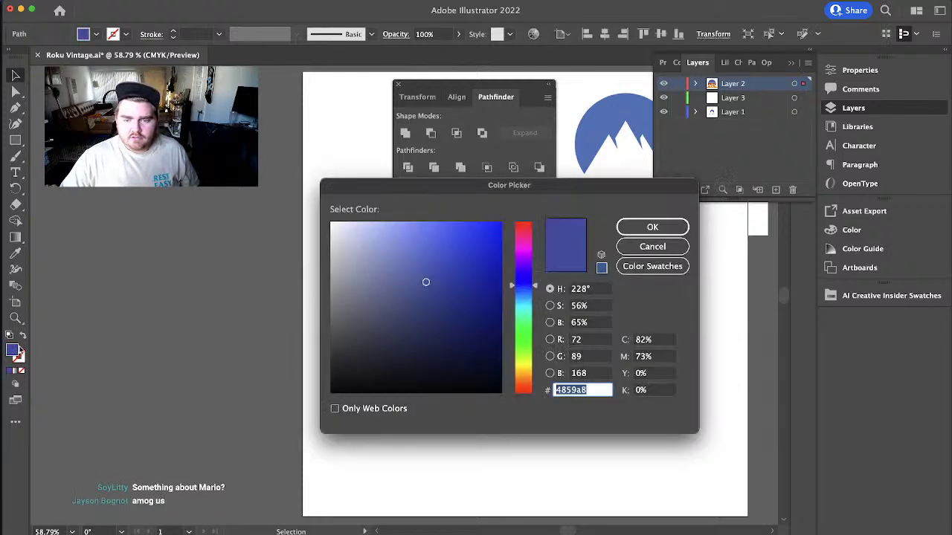
{"action": "left_click_drag", "start_coordinate": [528, 321], "coordinate": [522, 369]}
{"action": "left_click_drag", "start_coordinate": [427, 280], "coordinate": [441, 206]}
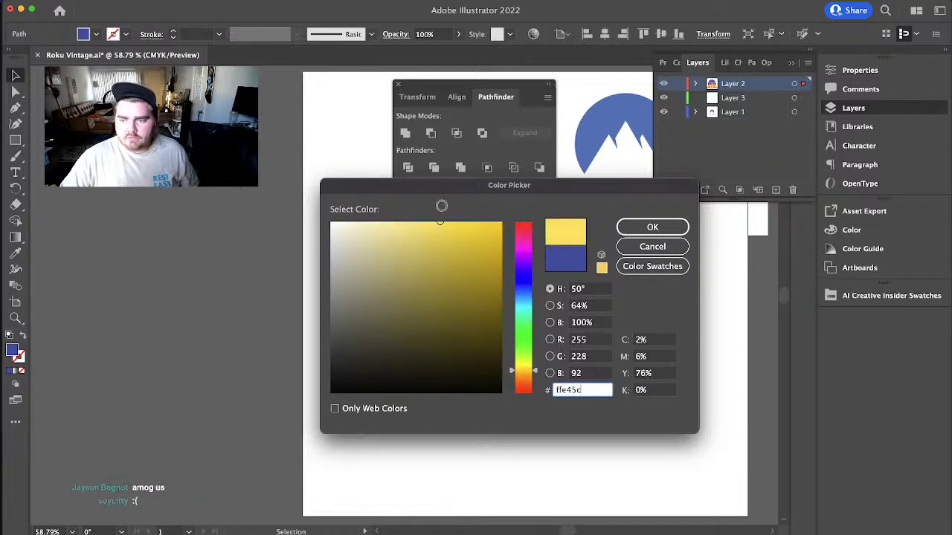
{"action": "left_click", "coordinate": [652, 227]}
{"action": "left_click", "coordinate": [659, 382]}
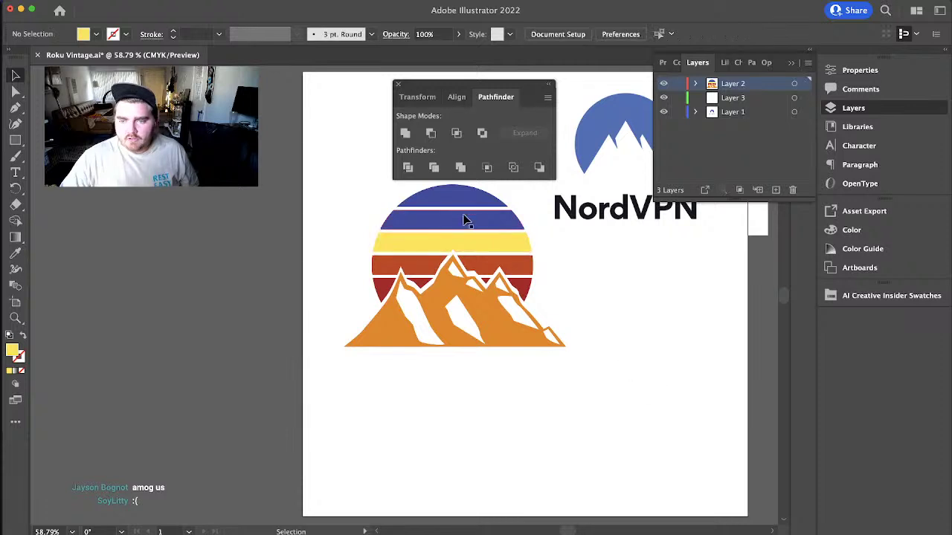
- Lighten the circle's second stripe from the top to a soft periwinkle blue
{"action": "left_click", "coordinate": [459, 221]}
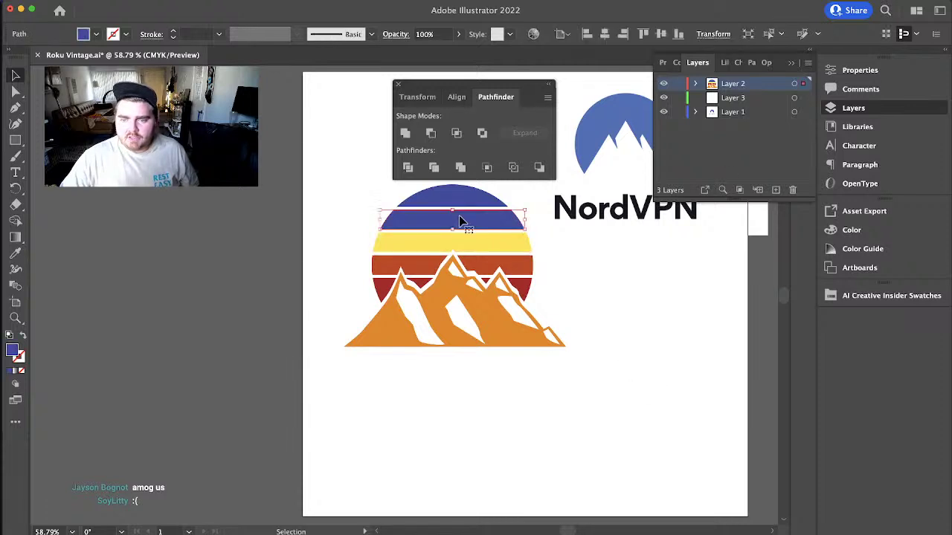
{"action": "double_click", "coordinate": [14, 351]}
{"action": "left_click_drag", "start_coordinate": [425, 282], "coordinate": [395, 252]}
{"action": "left_click", "coordinate": [652, 227]}
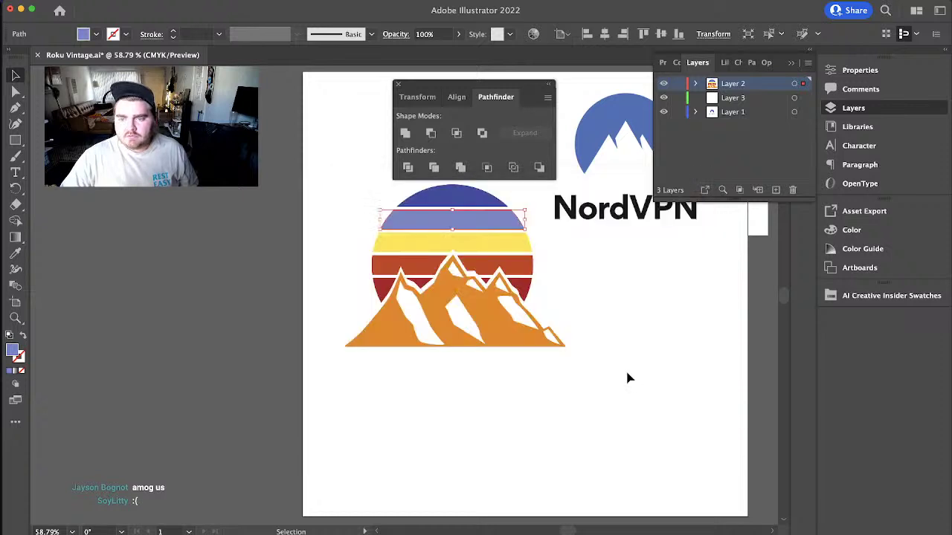
{"action": "left_click", "coordinate": [627, 378]}
- Shift the yellow middle stripe's hue to a light orange
{"action": "left_click", "coordinate": [491, 250]}
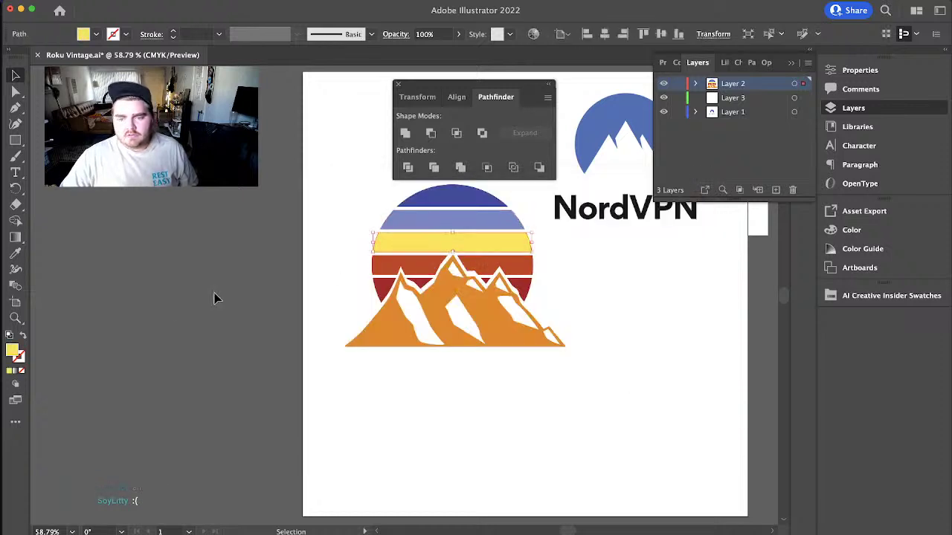
{"action": "double_click", "coordinate": [14, 348]}
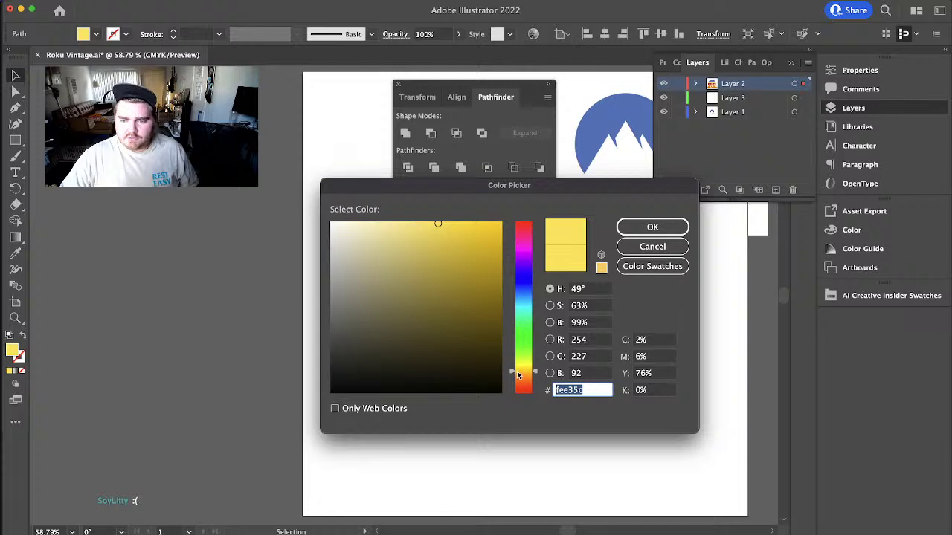
{"action": "left_click_drag", "start_coordinate": [518, 374], "coordinate": [519, 379]}
{"action": "left_click", "coordinate": [652, 227]}
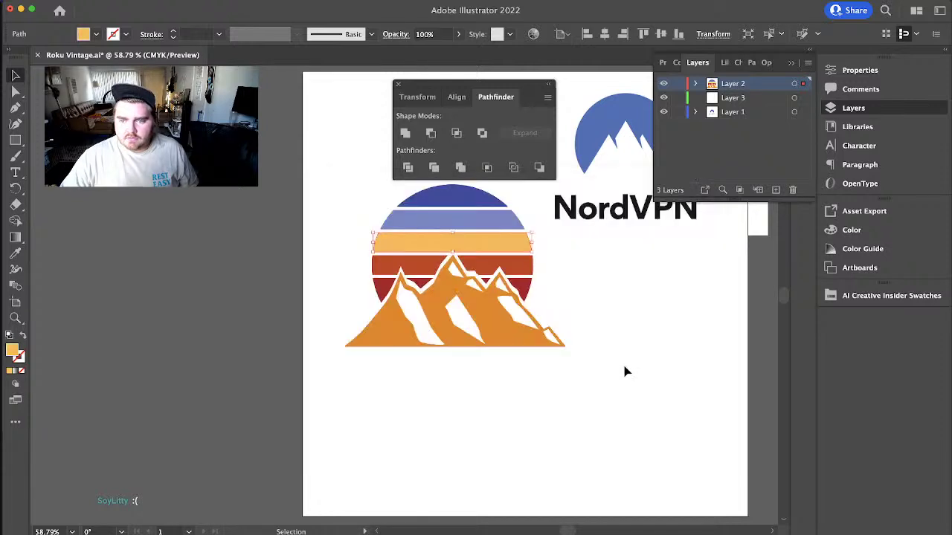
{"action": "left_click", "coordinate": [624, 372]}
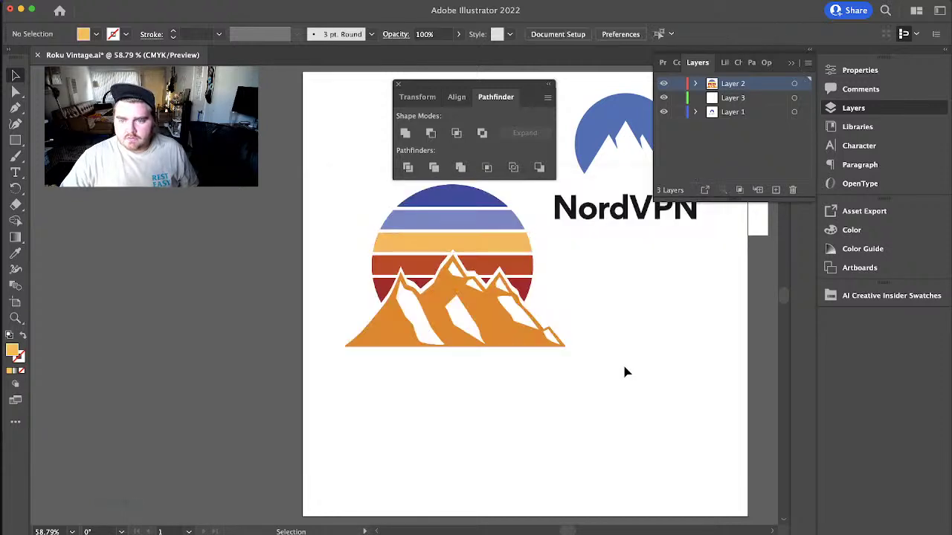
- Change the mountain's fill to a deeper orange (e87c10) and put the Pathfinder controls away
{"action": "left_click", "coordinate": [498, 328]}
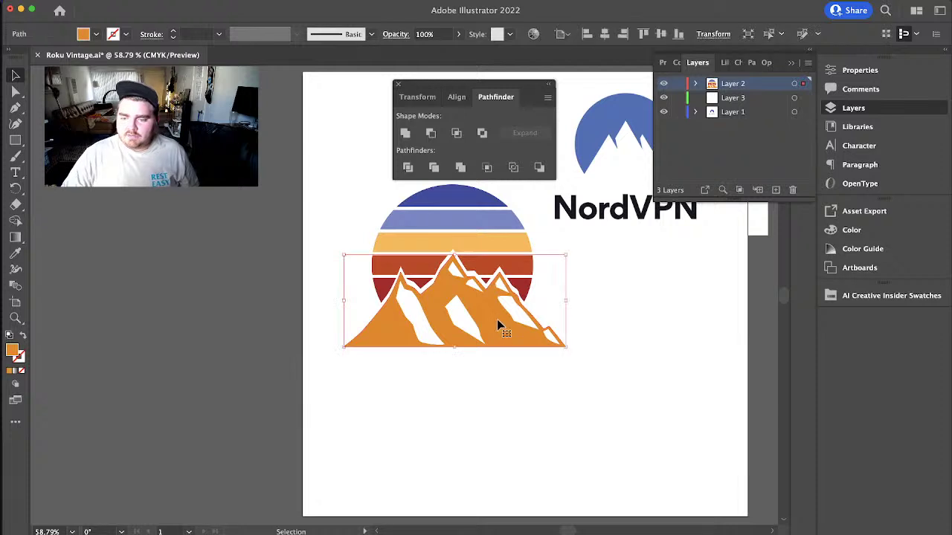
{"action": "double_click", "coordinate": [12, 353]}
{"action": "left_click_drag", "start_coordinate": [478, 234], "coordinate": [490, 236]}
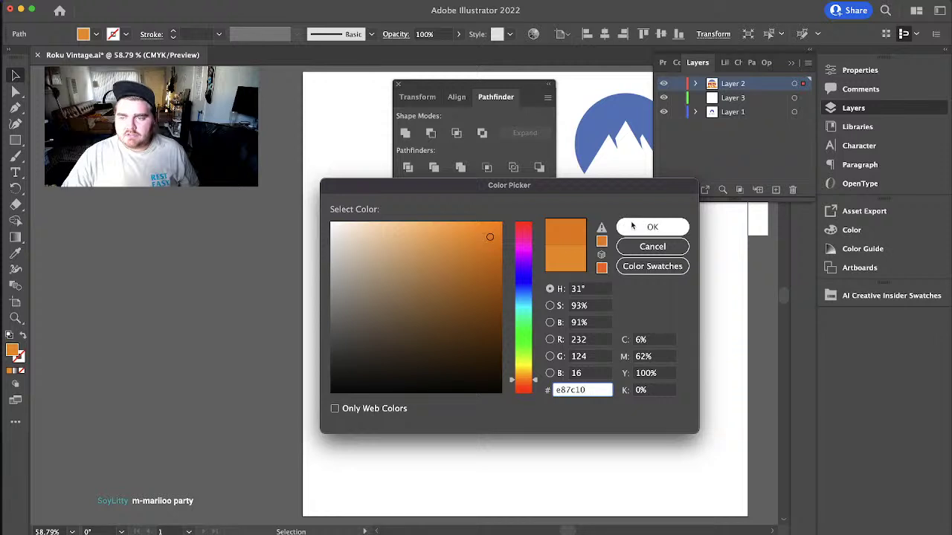
{"action": "left_click", "coordinate": [665, 223]}
{"action": "left_click", "coordinate": [602, 421]}
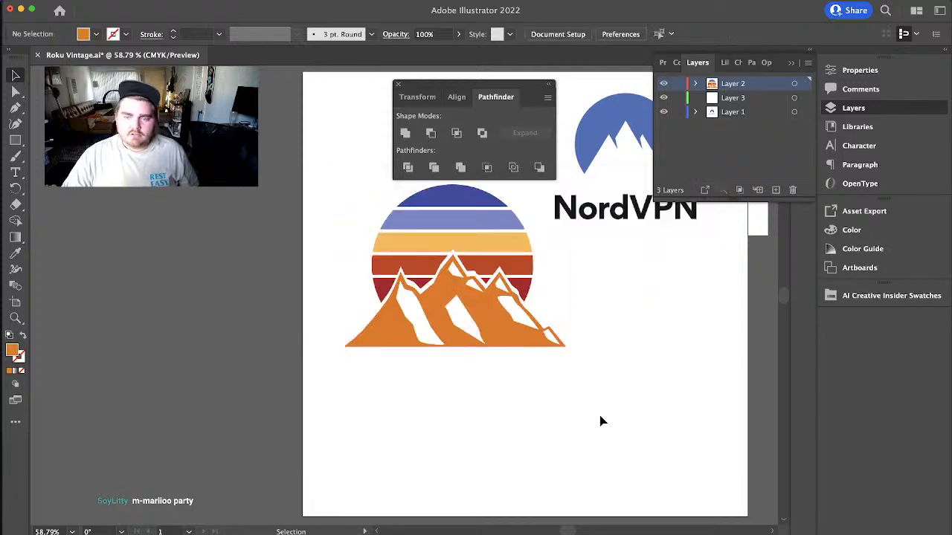
{"action": "left_click", "coordinate": [397, 84]}
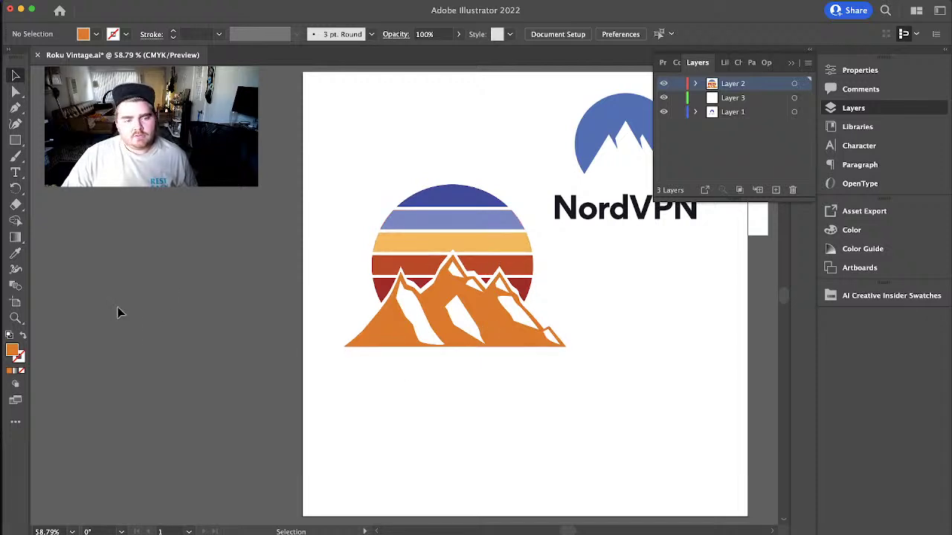
{"action": "left_click", "coordinate": [16, 172]}
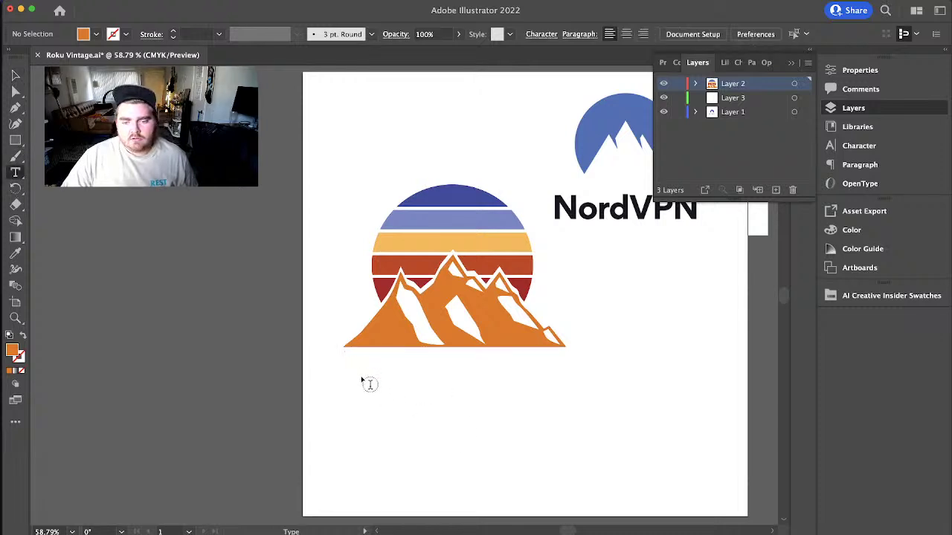
{"action": "left_click_drag", "start_coordinate": [351, 363], "coordinate": [565, 428]}
{"action": "key", "text": "Escape"}
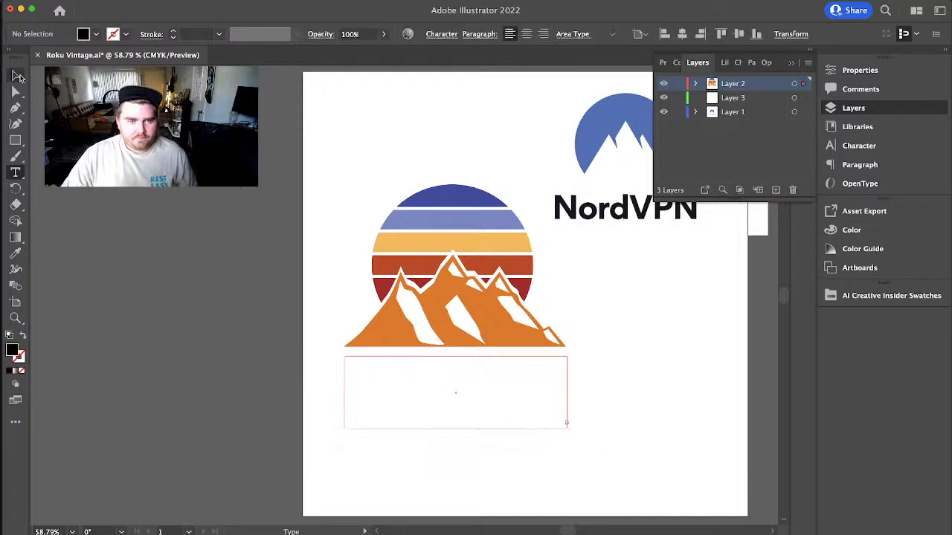
{"action": "left_click_drag", "start_coordinate": [460, 429], "coordinate": [461, 500]}
{"action": "key", "text": "shift+n"}
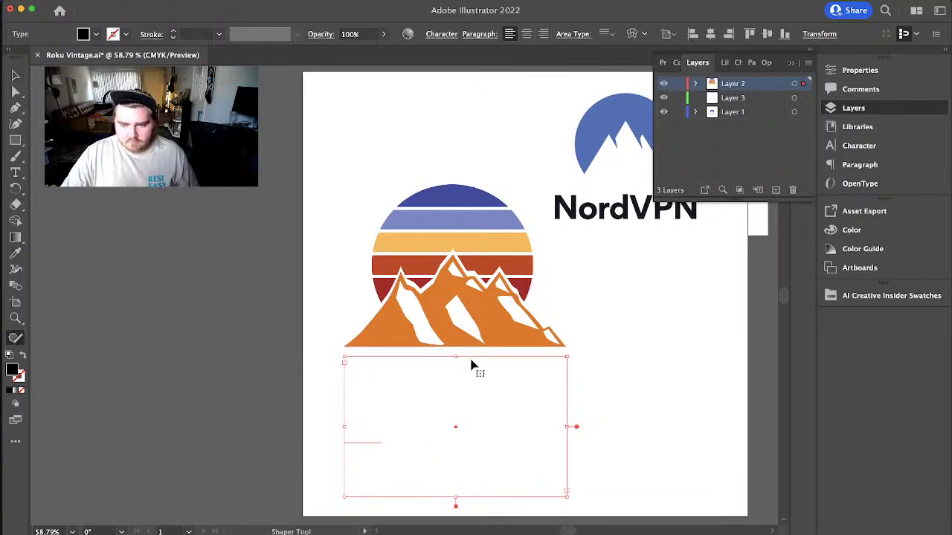
{"action": "left_click_drag", "start_coordinate": [456, 357], "coordinate": [451, 313]}
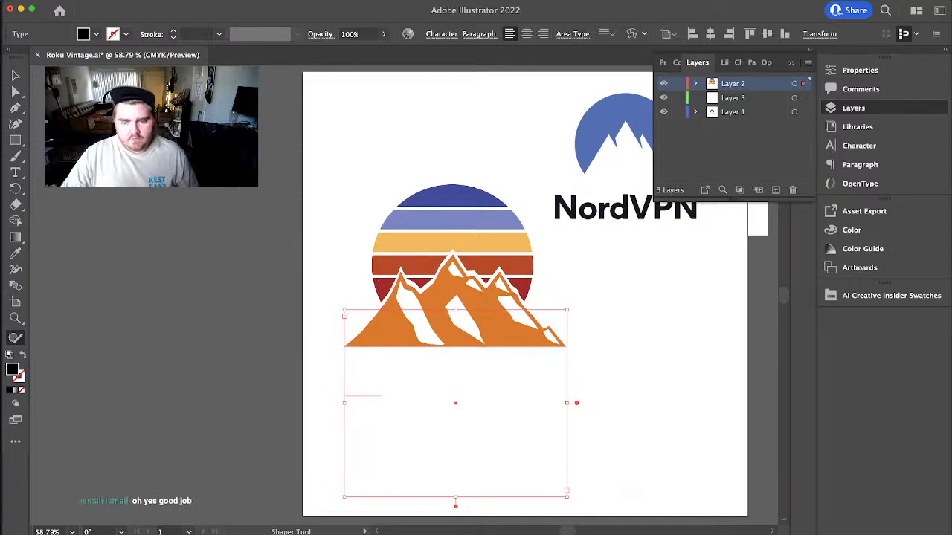
{"action": "left_click", "coordinate": [17, 75]}
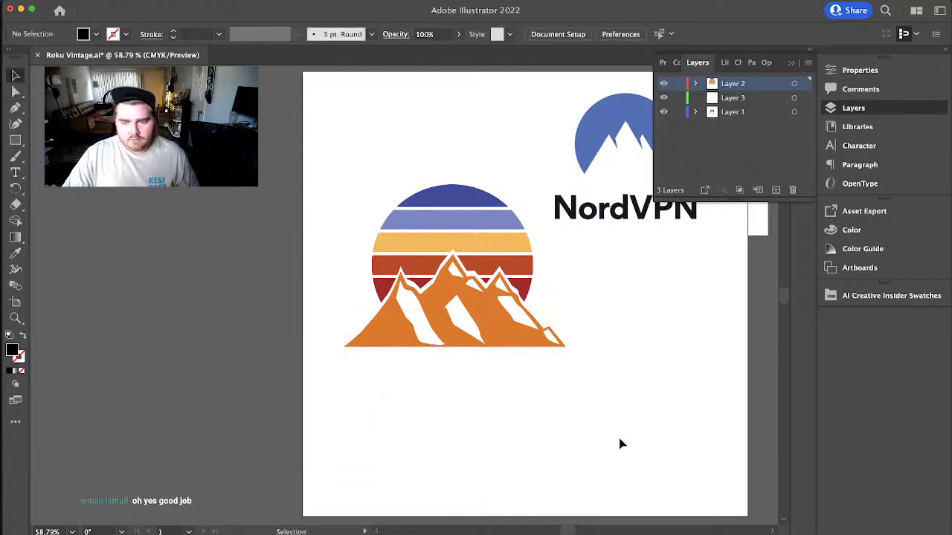
{"action": "key", "text": "super+z"}
{"action": "key", "text": "super+z"}
{"action": "key", "text": "super+z"}
- Create an area-type text frame below the NordVPN wordmark, beside the mountain, and enter the letter N
{"action": "left_click", "coordinate": [16, 172]}
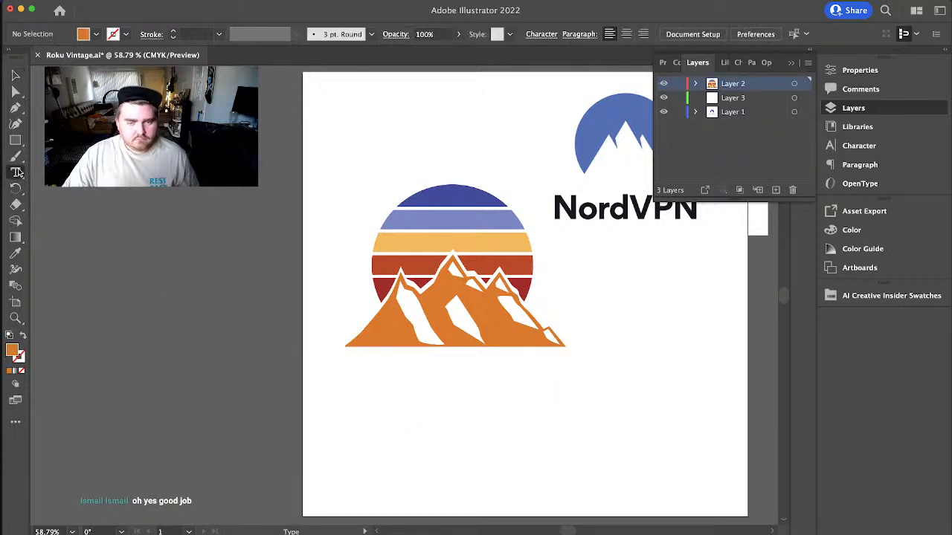
{"action": "left_click_drag", "start_coordinate": [545, 284], "coordinate": [701, 482]}
{"action": "type", "text": "N"}
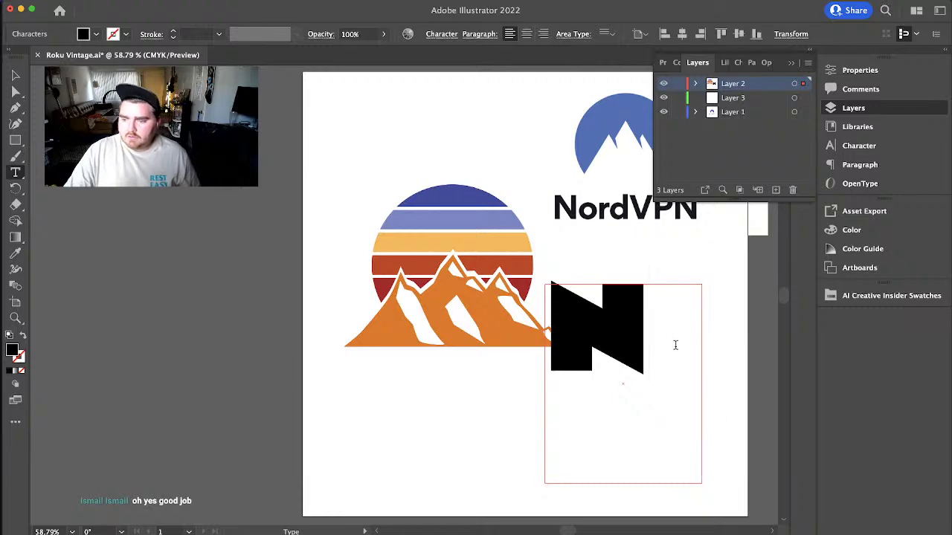
- Set the letter N in the Flegrei font, checking the noted font names in the browser first
{"action": "left_click_drag", "start_coordinate": [667, 341], "coordinate": [550, 321]}
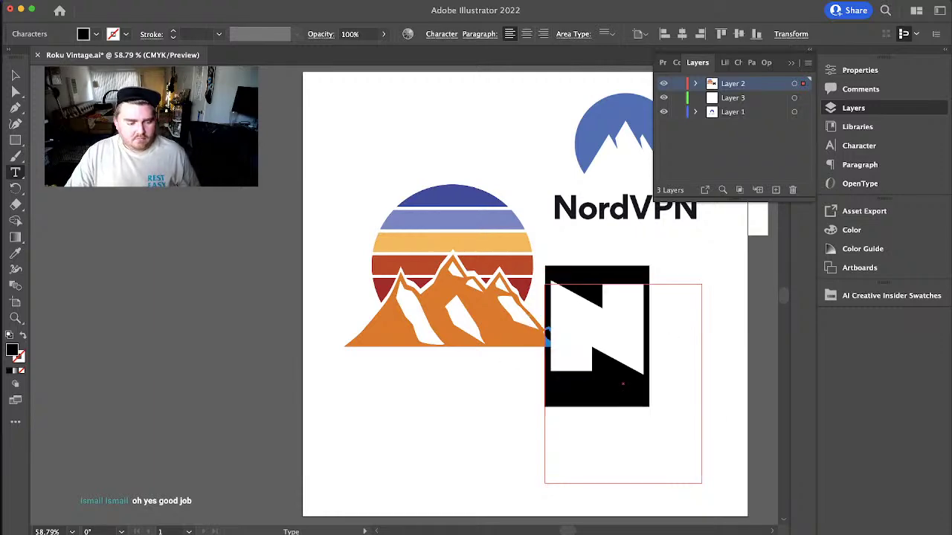
{"action": "key", "text": "super+Tab"}
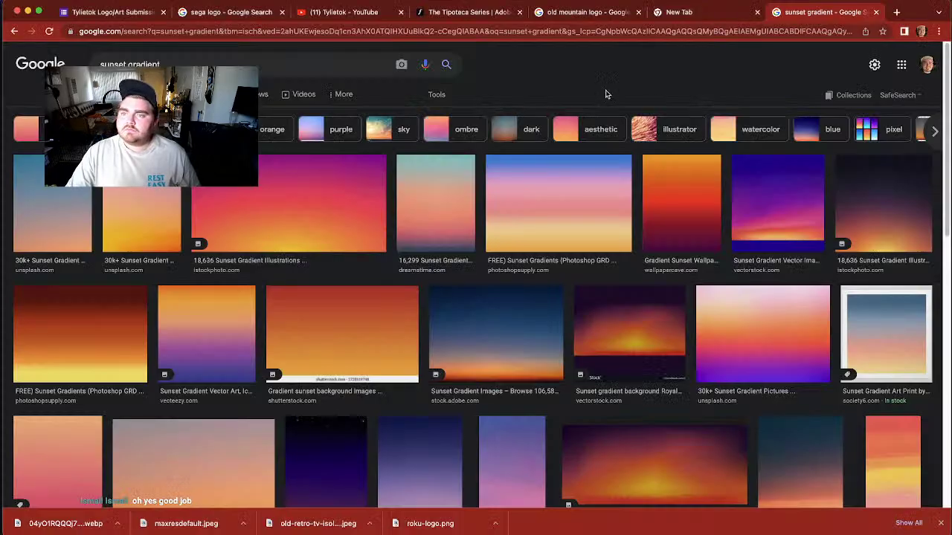
{"action": "left_click", "coordinate": [675, 13]}
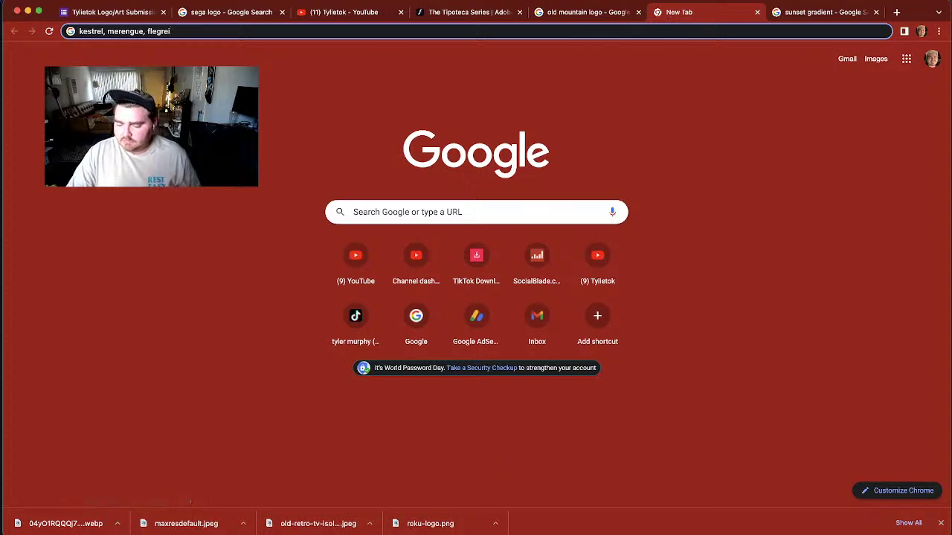
{"action": "key", "text": "super+Tab"}
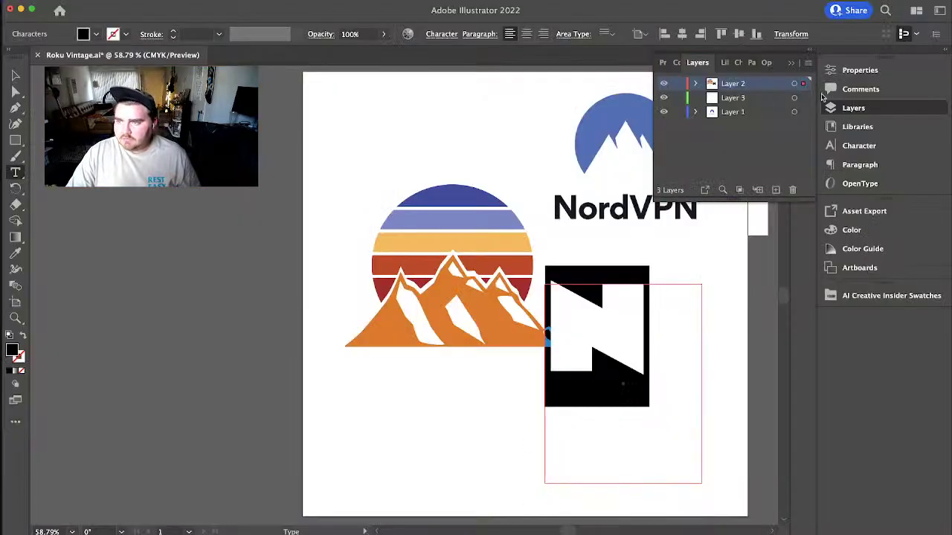
{"action": "left_click", "coordinate": [859, 146]}
{"action": "left_click", "coordinate": [733, 101]}
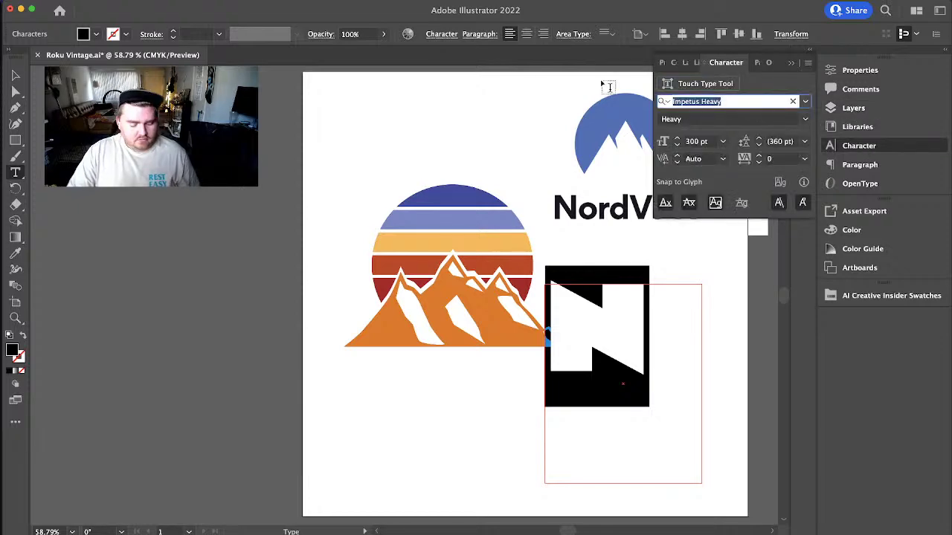
{"action": "type", "text": "g"}
{"action": "key", "text": "BackSpace"}
{"action": "type", "text": "fl"}
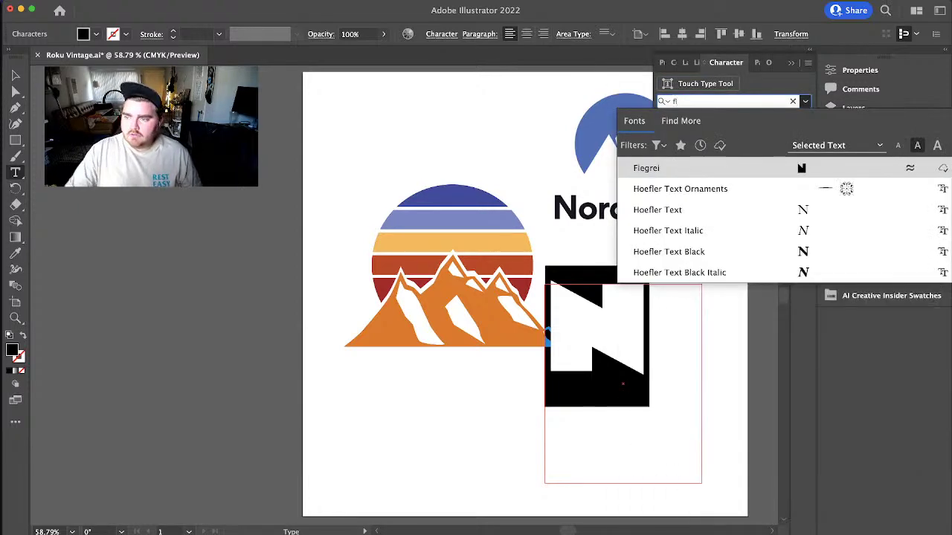
{"action": "left_click", "coordinate": [657, 167]}
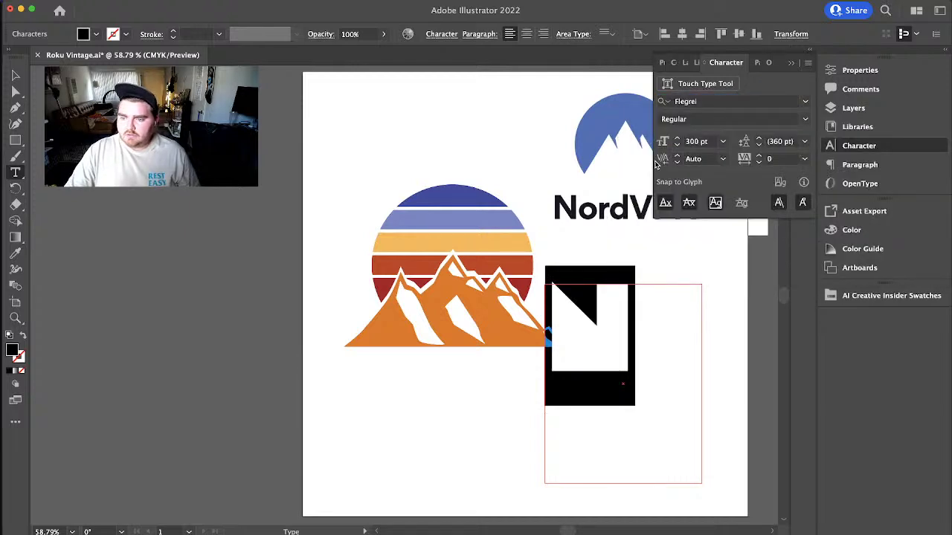
- Widen the text frame across the artboard and complete the word to read NORD on one line
{"action": "left_click", "coordinate": [628, 345]}
{"action": "key", "text": "Escape"}
{"action": "left_click_drag", "start_coordinate": [544, 384], "coordinate": [311, 384]}
{"action": "double_click", "coordinate": [363, 341]}
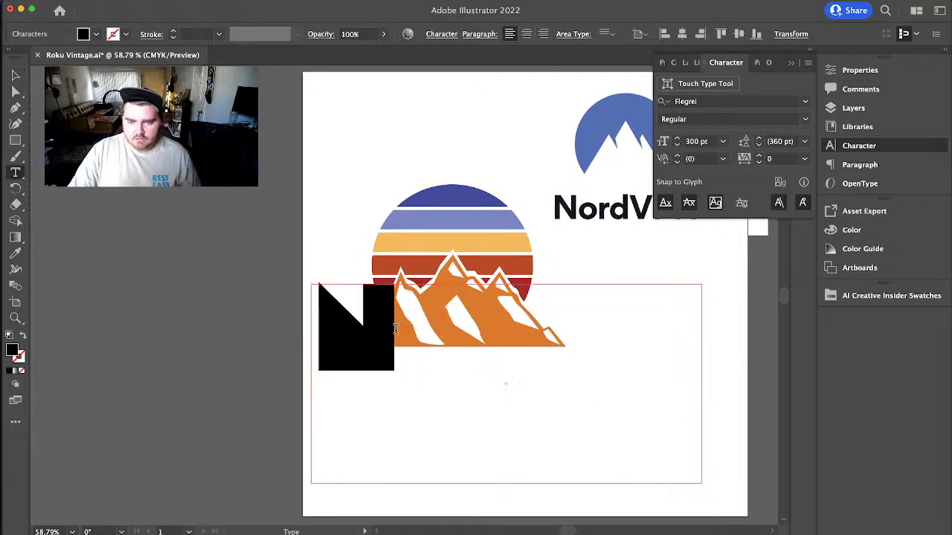
{"action": "type", "text": "P"}
{"action": "key", "text": "BackSpace"}
{"action": "type", "text": "ORD"}
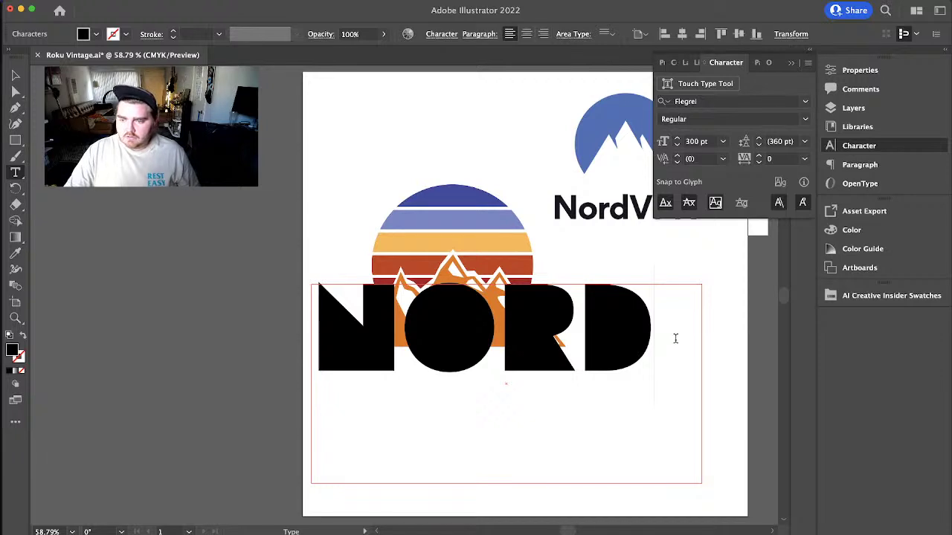
- Colour the NORD lettering with the dark blue sampled from the circle's top stripe
{"action": "key", "text": "super+a"}
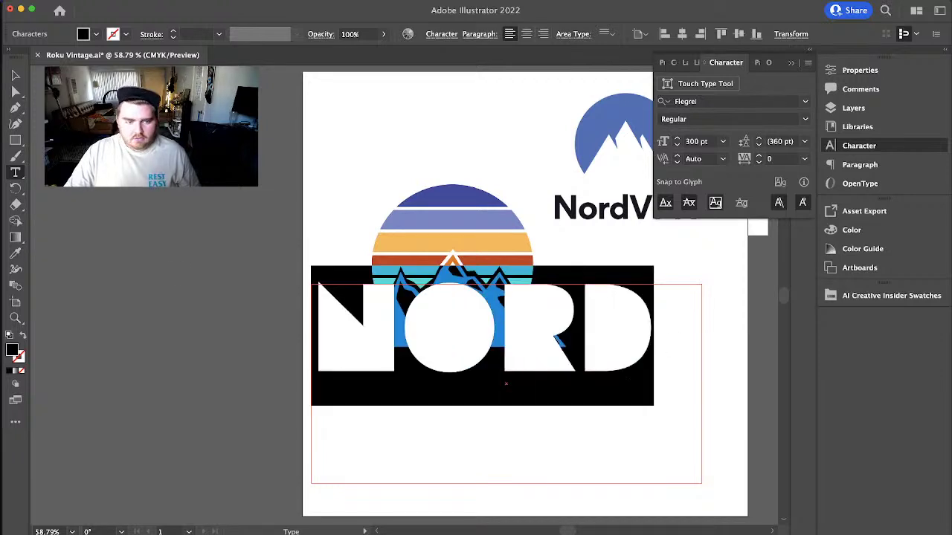
{"action": "left_click", "coordinate": [15, 253]}
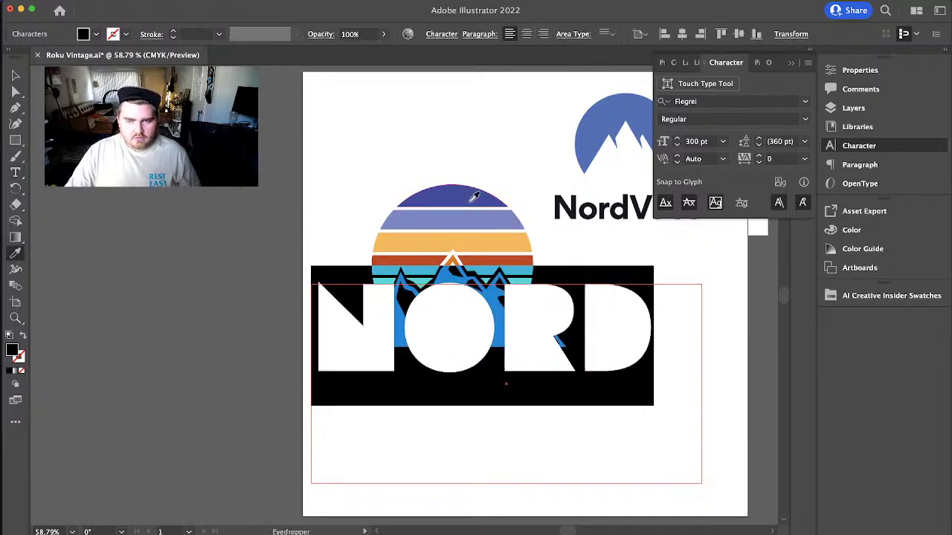
{"action": "left_click", "coordinate": [475, 196]}
{"action": "left_click", "coordinate": [15, 75]}
- Convert the NORD text to outlines and scale it to the mountain's width, placed directly beneath the mountain
{"action": "right_click", "coordinate": [474, 351]}
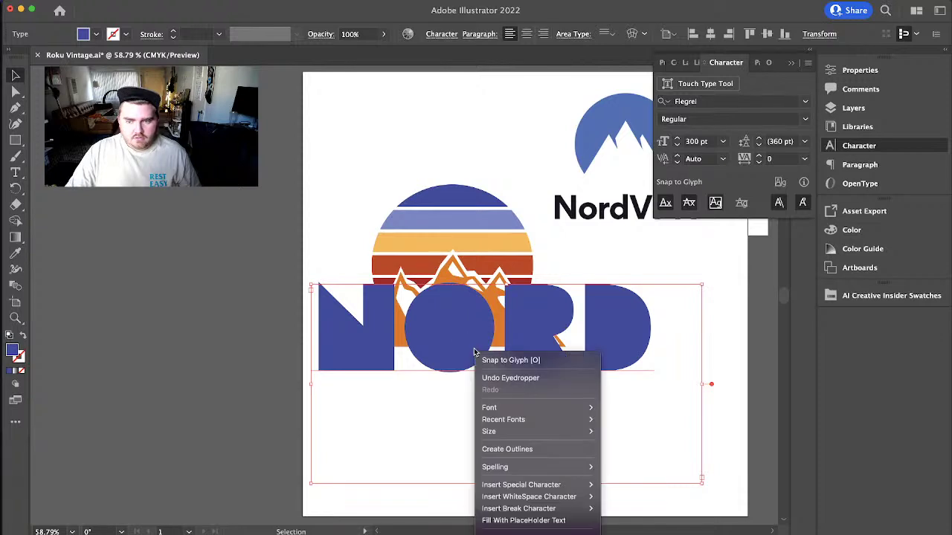
{"action": "left_click", "coordinate": [520, 448]}
{"action": "left_click_drag", "start_coordinate": [618, 332], "coordinate": [567, 393]}
{"action": "left_click_drag", "start_coordinate": [366, 389], "coordinate": [346, 387]}
{"action": "left_click_drag", "start_coordinate": [436, 387], "coordinate": [434, 379]}
{"action": "left_click", "coordinate": [694, 410]}
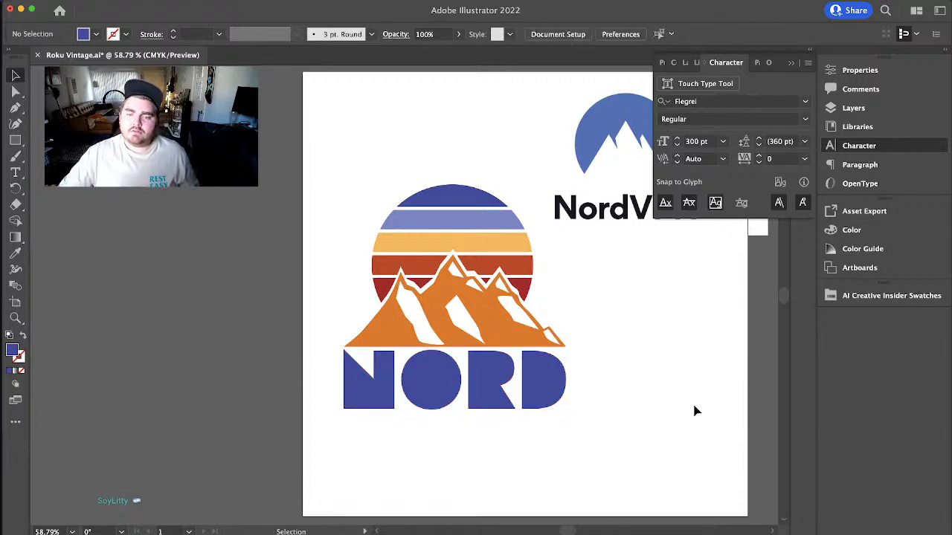
- Shrink the NORD lettering to the circle's width and move it up to overlap the mountain's base
{"action": "left_click", "coordinate": [431, 376]}
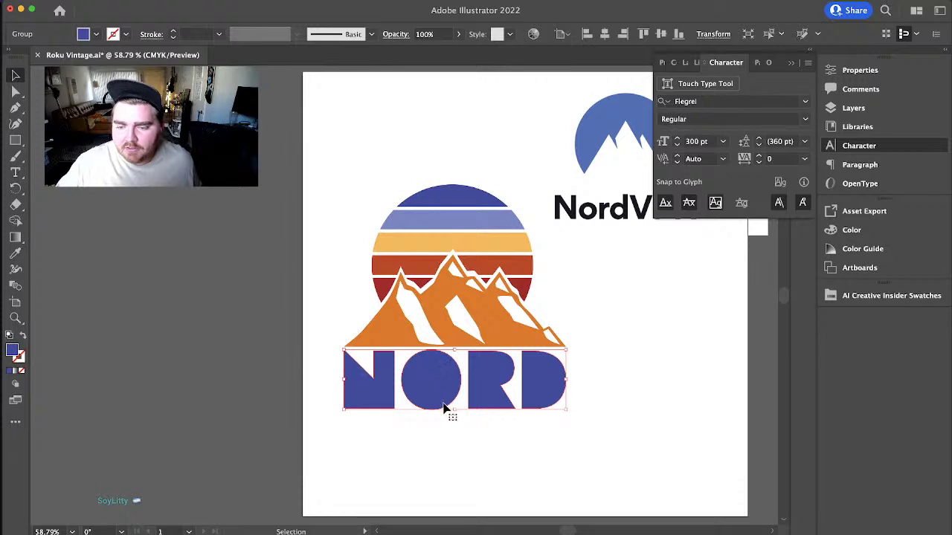
{"action": "left_click_drag", "start_coordinate": [456, 410], "coordinate": [483, 364]}
{"action": "left_click", "coordinate": [656, 420]}
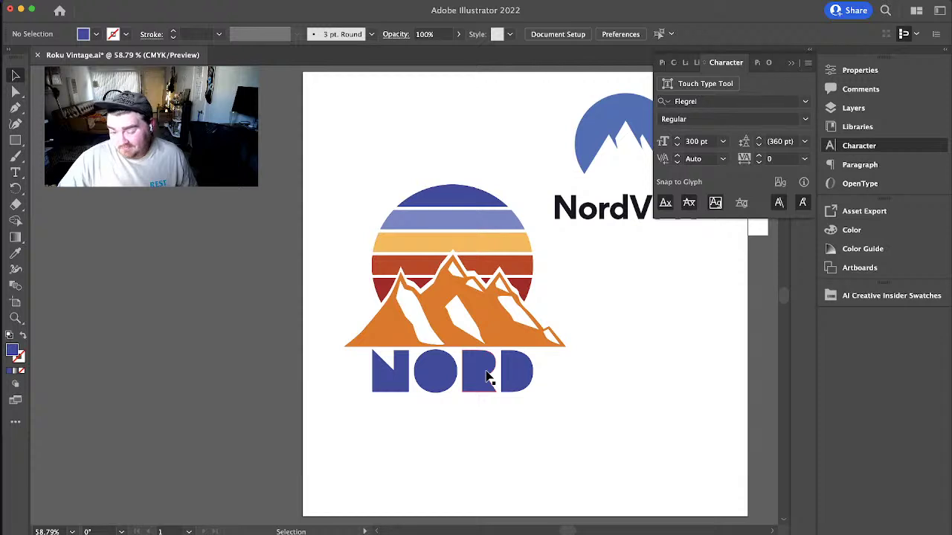
{"action": "left_click_drag", "start_coordinate": [485, 375], "coordinate": [487, 356]}
{"action": "left_click", "coordinate": [653, 399]}
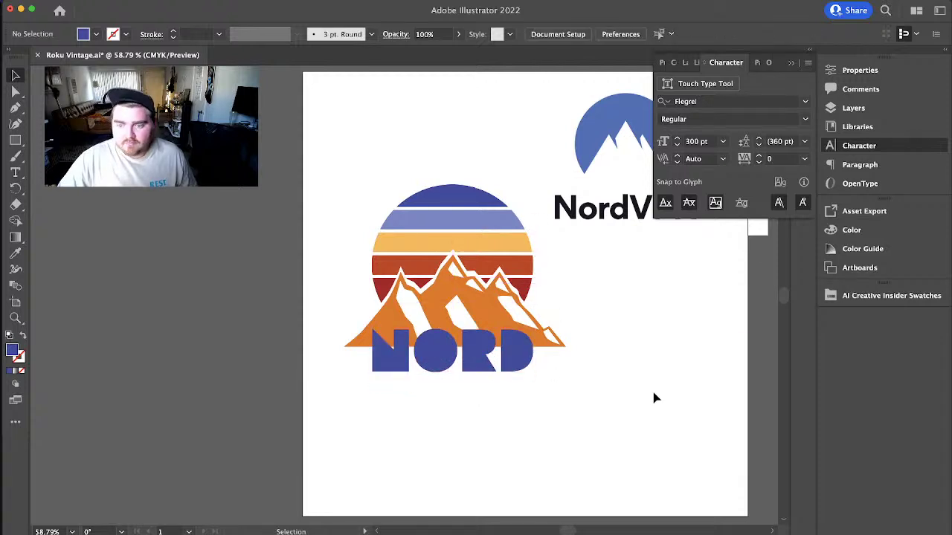
- Try to give the NORD lettering a stroke colour through the Color Picker
{"action": "left_click", "coordinate": [483, 346]}
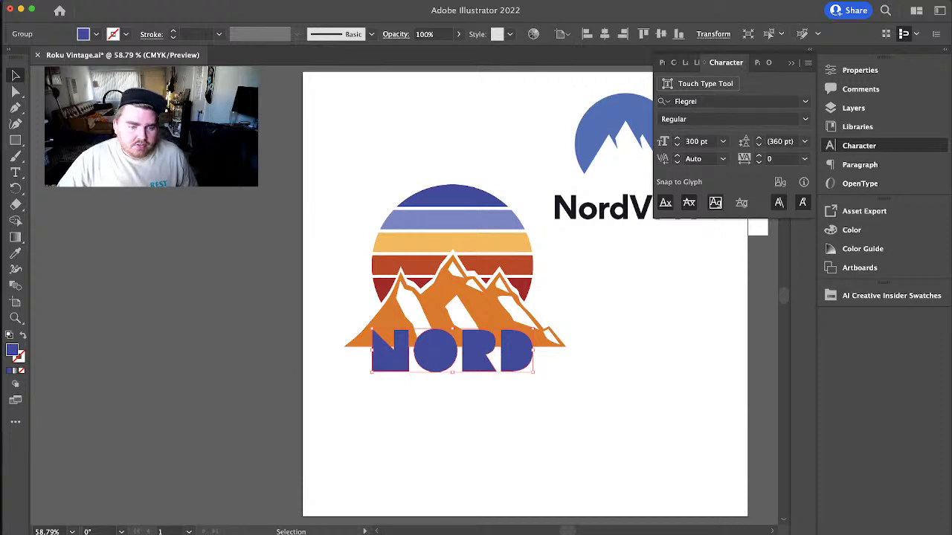
{"action": "left_click", "coordinate": [23, 358]}
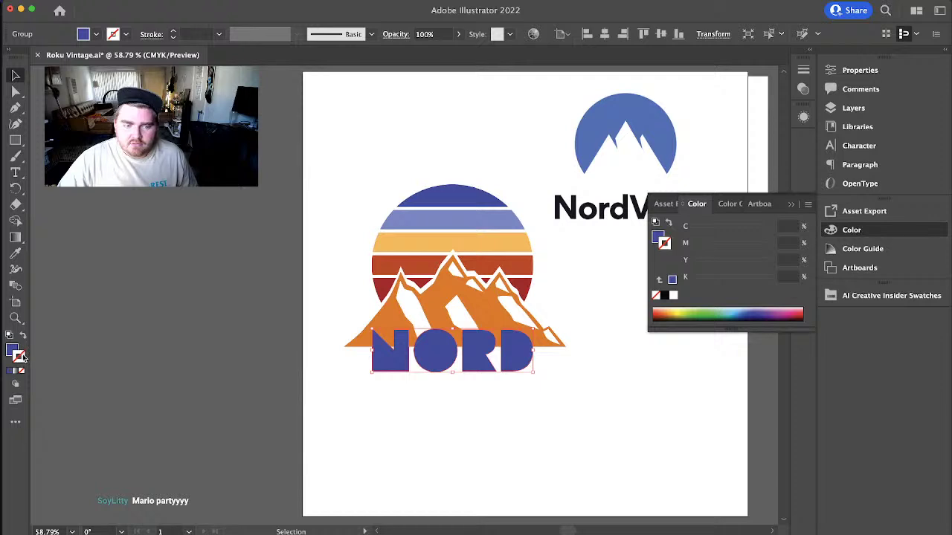
{"action": "double_click", "coordinate": [22, 357]}
{"action": "mouse_move", "coordinate": [401, 325]}
{"action": "left_mouse_down"}
{"action": "mouse_move", "coordinate": [363, 232]}
{"action": "mouse_move", "coordinate": [302, 193]}
{"action": "left_mouse_up"}
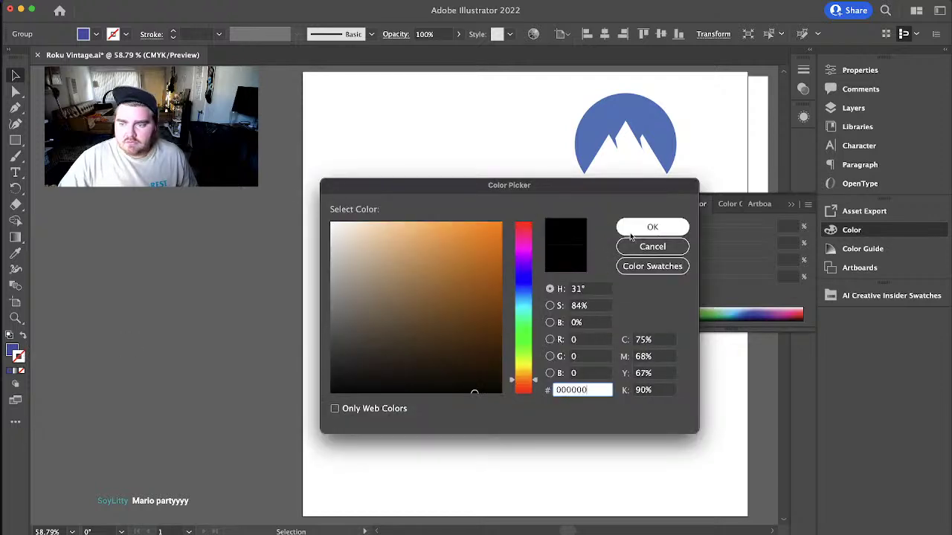
{"action": "left_click", "coordinate": [623, 228]}
{"action": "left_click", "coordinate": [789, 204]}
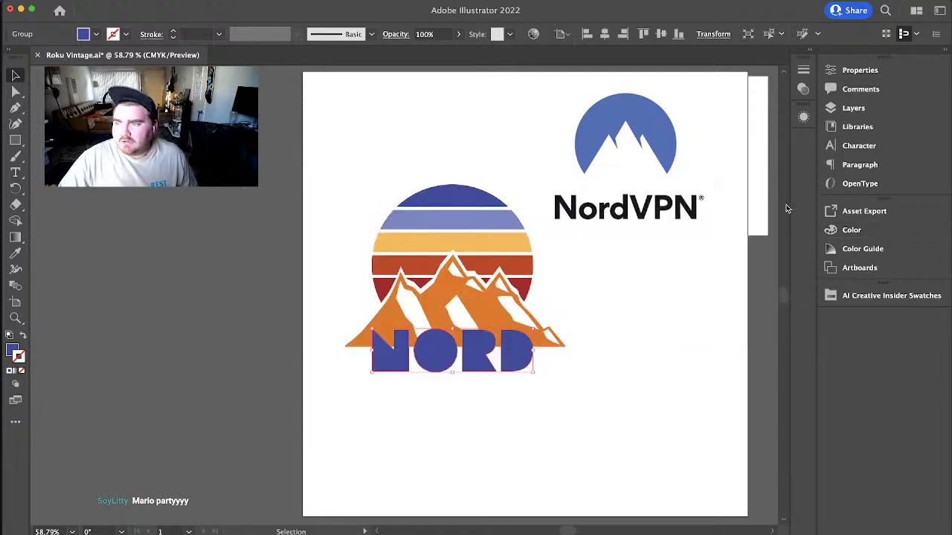
- Set the stroke weight of the NORD lettering to 9 pt
{"action": "left_click", "coordinate": [803, 69]}
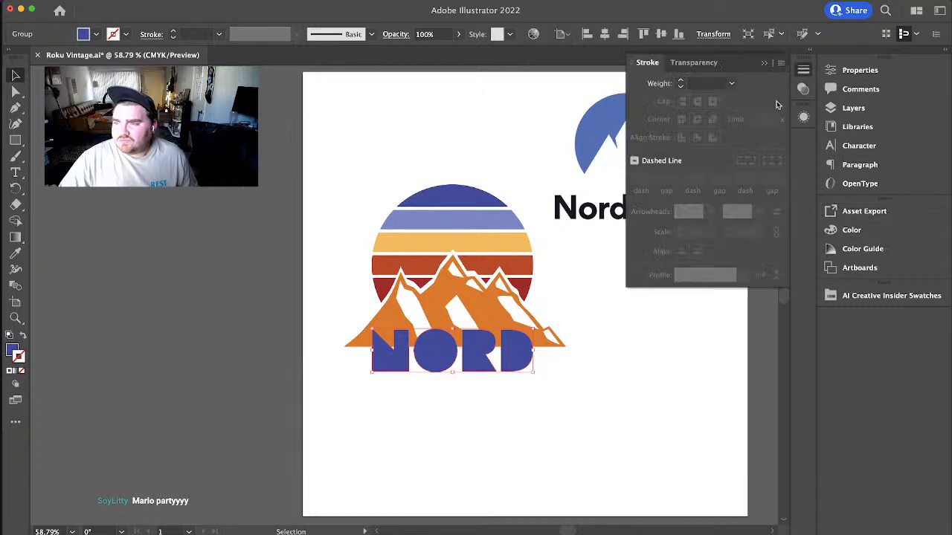
{"action": "left_click", "coordinate": [680, 81]}
{"action": "left_click", "coordinate": [680, 81]}
{"action": "left_click", "coordinate": [680, 81]}
{"action": "left_click", "coordinate": [680, 81]}
{"action": "left_click", "coordinate": [682, 81]}
{"action": "left_click", "coordinate": [681, 81]}
{"action": "left_click", "coordinate": [681, 81]}
{"action": "left_click", "coordinate": [681, 81]}
{"action": "left_click", "coordinate": [681, 81]}
{"action": "left_click", "coordinate": [681, 81]}
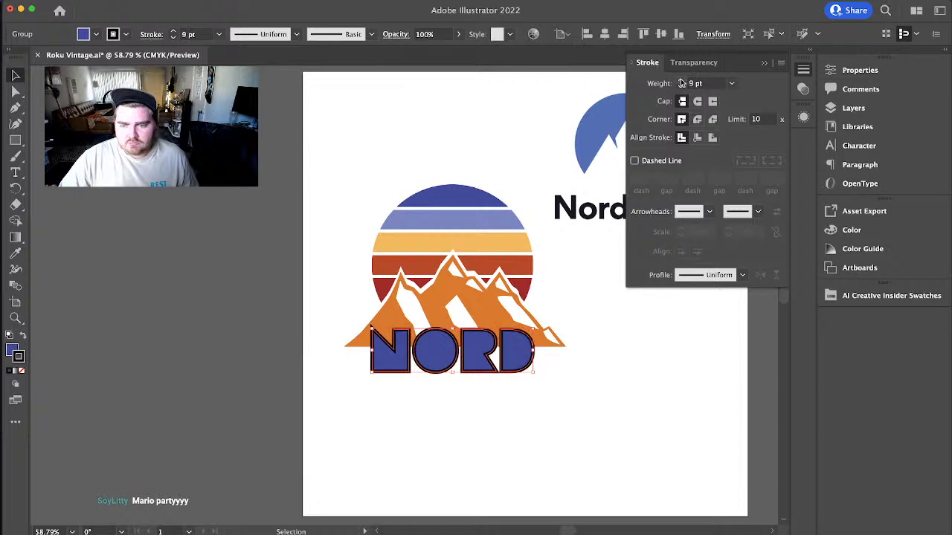
- Set the stroke colour of the NORD lettering to white (ffffff)
{"action": "double_click", "coordinate": [17, 360]}
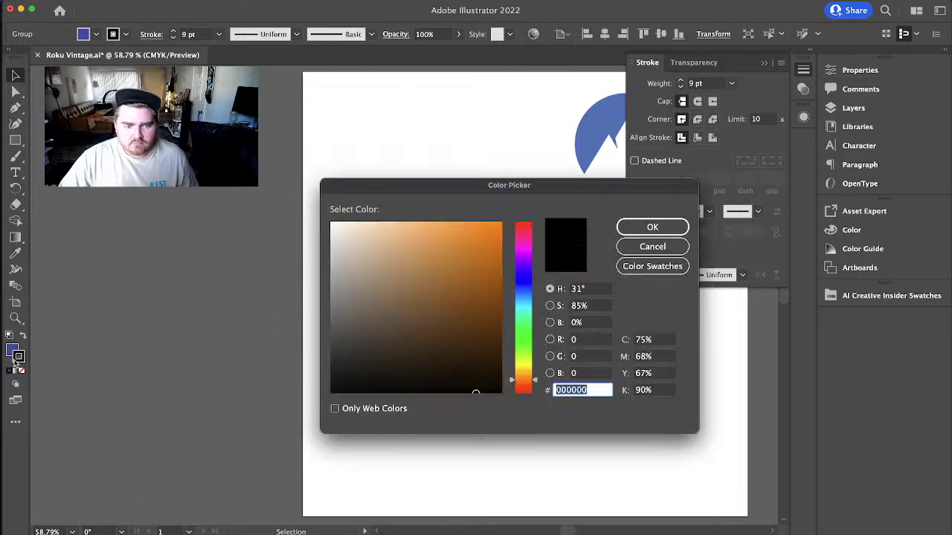
{"action": "left_click_drag", "start_coordinate": [340, 247], "coordinate": [330, 211]}
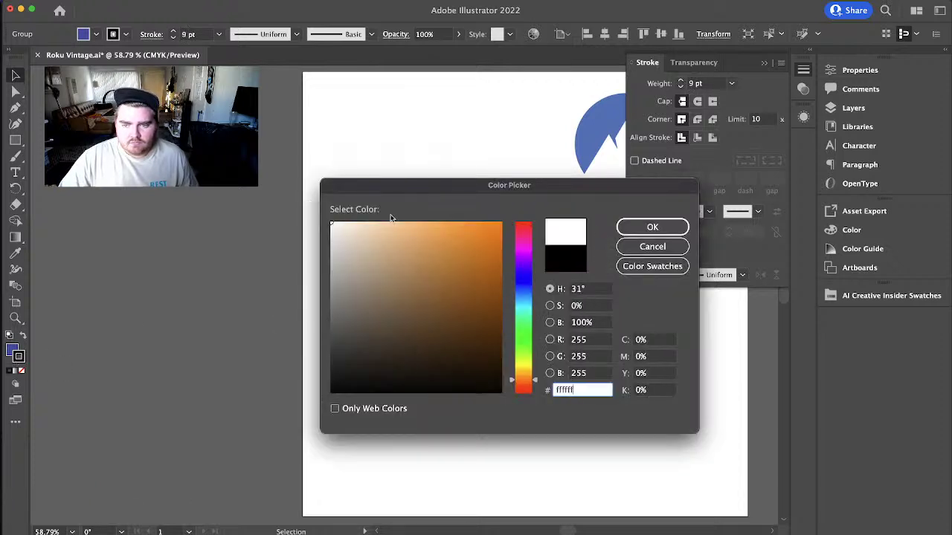
{"action": "left_click", "coordinate": [645, 228]}
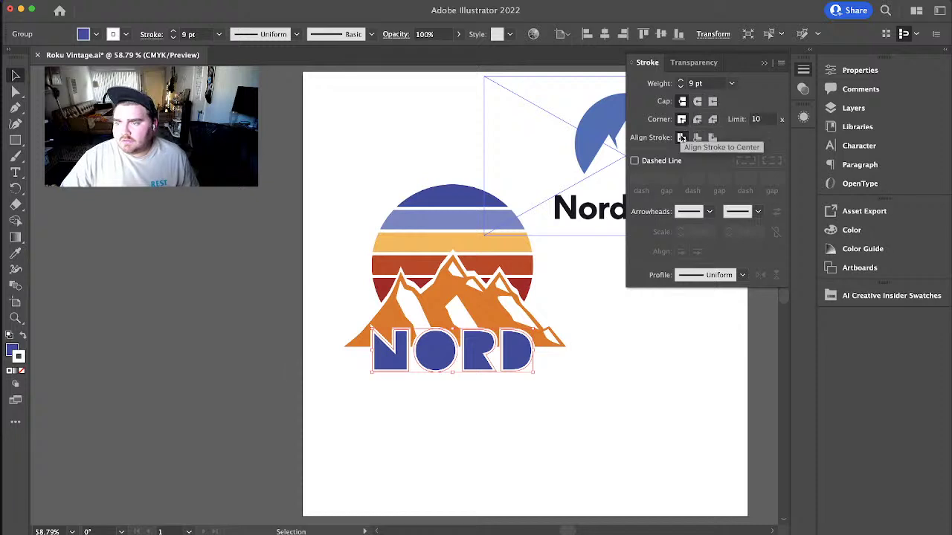
- Align the NORD lettering's stroke to the outside and reduce its weight to 6 pt
{"action": "left_click", "coordinate": [712, 137]}
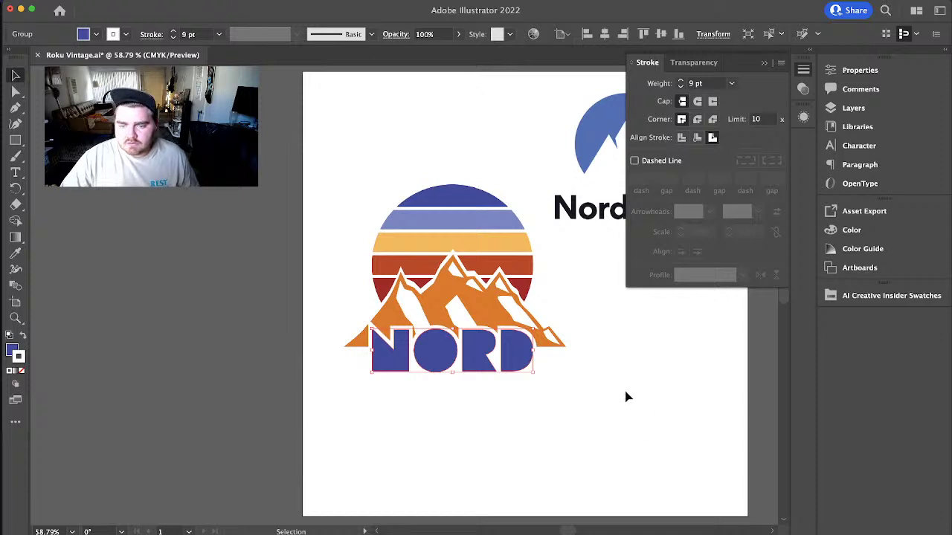
{"action": "left_click", "coordinate": [680, 86]}
{"action": "left_click", "coordinate": [680, 86]}
{"action": "left_click", "coordinate": [681, 86]}
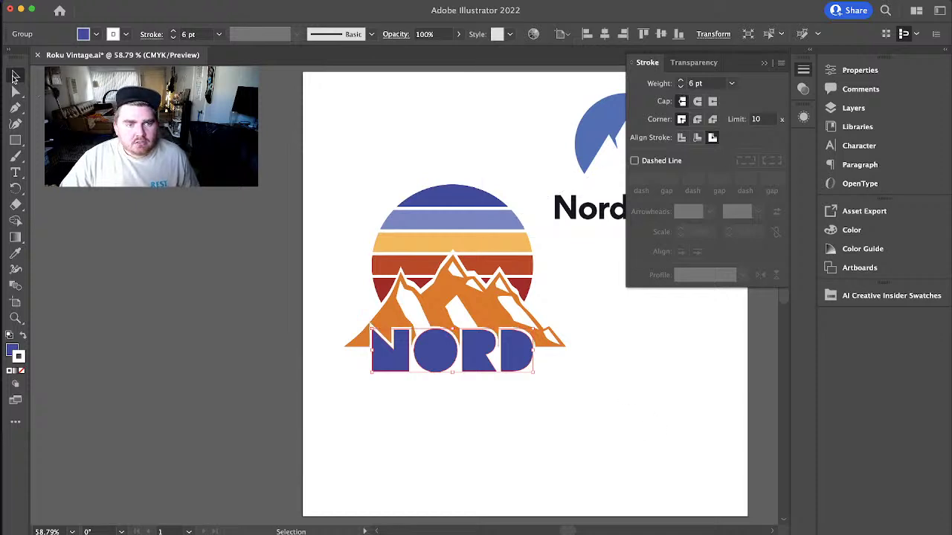
{"action": "left_click", "coordinate": [771, 458]}
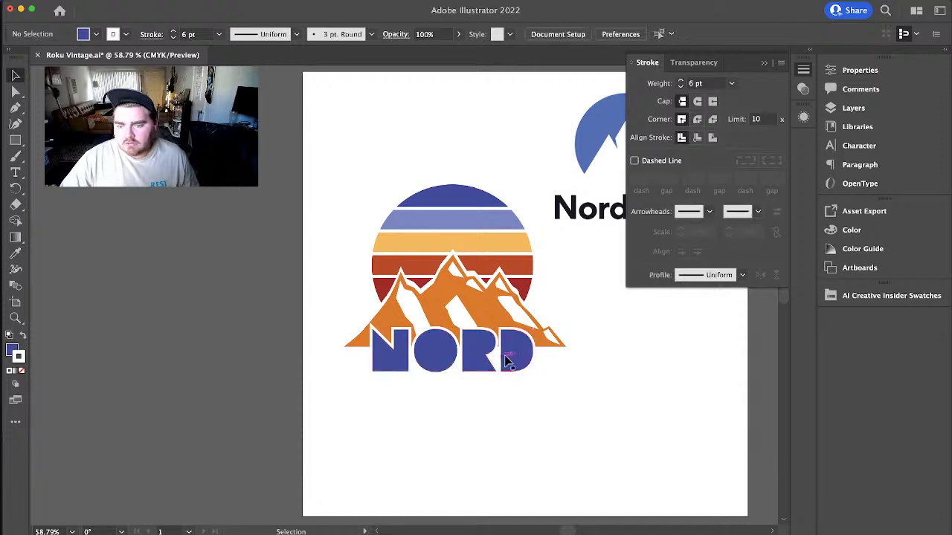
- Nudge the NORD lettering slightly down and to the right over the mountain's base
{"action": "left_click_drag", "start_coordinate": [518, 360], "coordinate": [527, 358]}
{"action": "left_click", "coordinate": [662, 437]}
{"action": "left_click", "coordinate": [639, 391]}
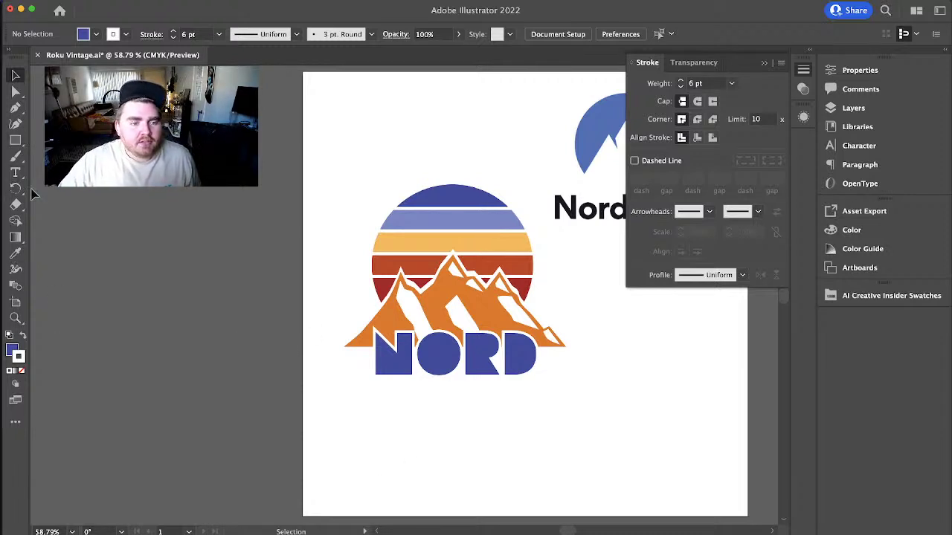
- Add a text area reading VPN beneath the NORD lettering
{"action": "left_click", "coordinate": [16, 173]}
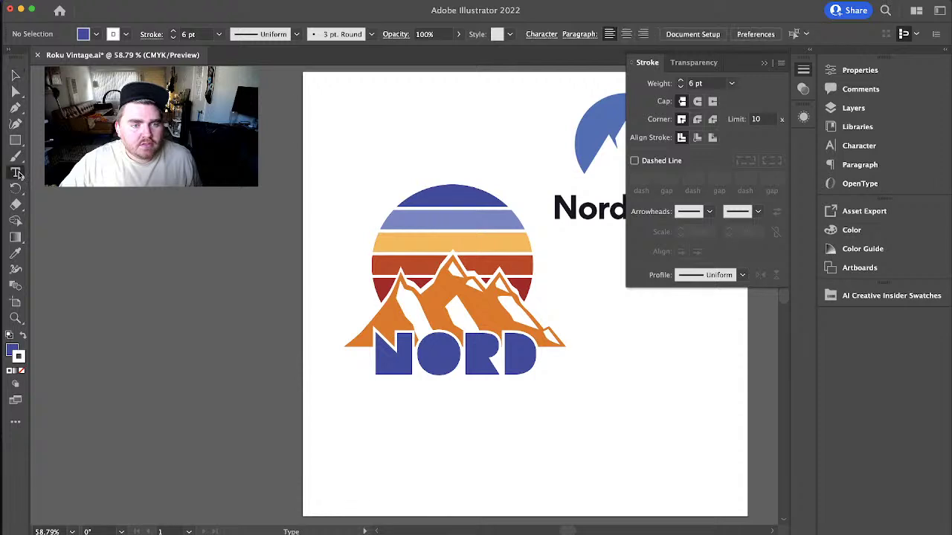
{"action": "left_click_drag", "start_coordinate": [327, 390], "coordinate": [661, 493]}
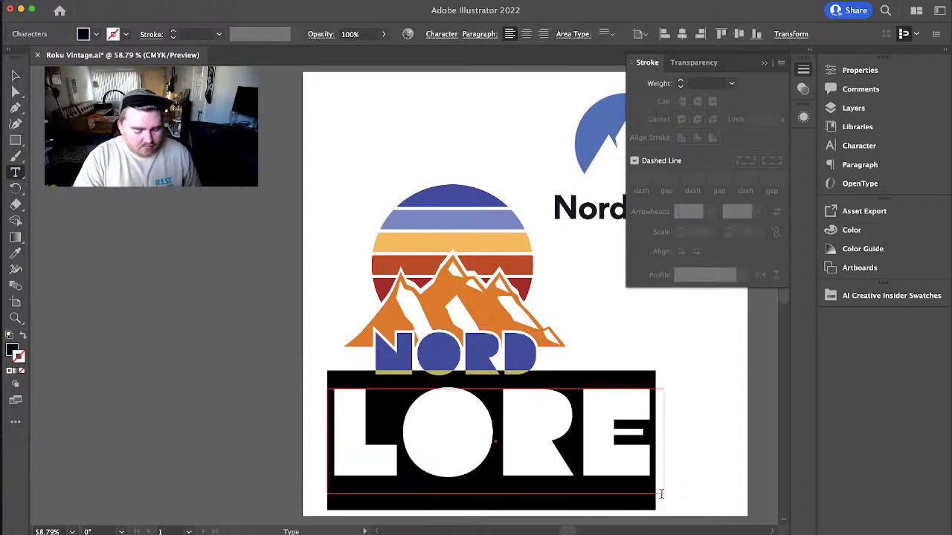
{"action": "type", "text": "VPN"}
{"action": "left_click_drag", "start_coordinate": [624, 459], "coordinate": [376, 428]}
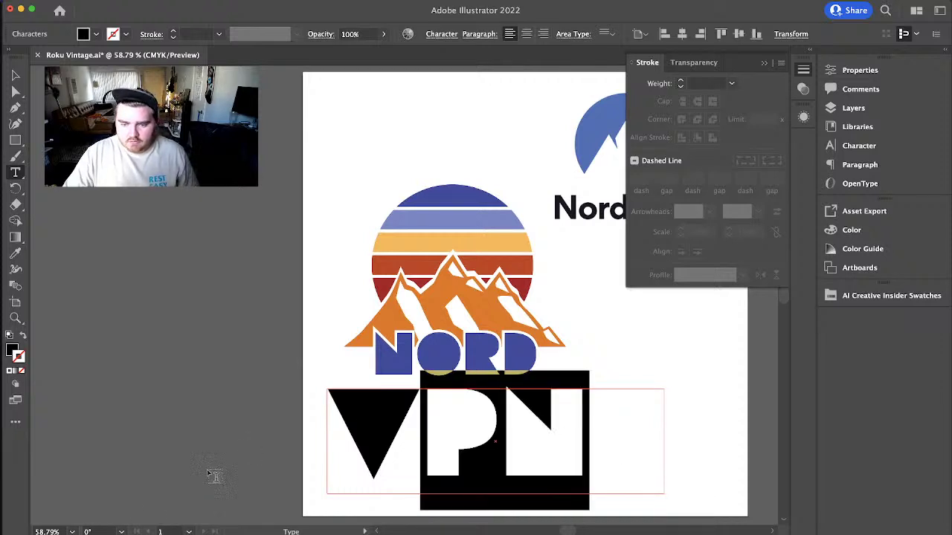
- Change the font of the whole VPN text to Kestrel Script Regular
{"action": "left_click", "coordinate": [603, 421]}
{"action": "left_click_drag", "start_coordinate": [603, 420], "coordinate": [317, 401]}
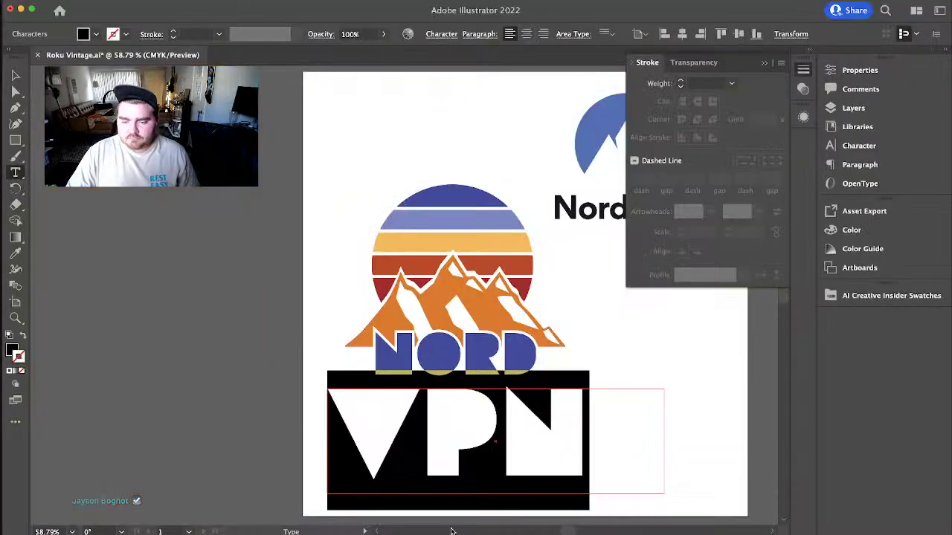
{"action": "left_click", "coordinate": [856, 146]}
{"action": "left_click", "coordinate": [710, 101]}
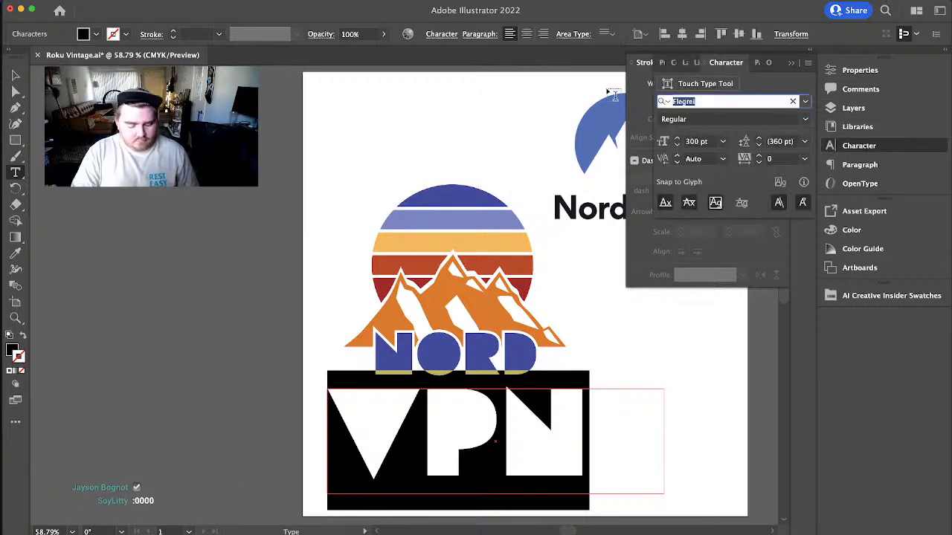
{"action": "type", "text": "kestrel"}
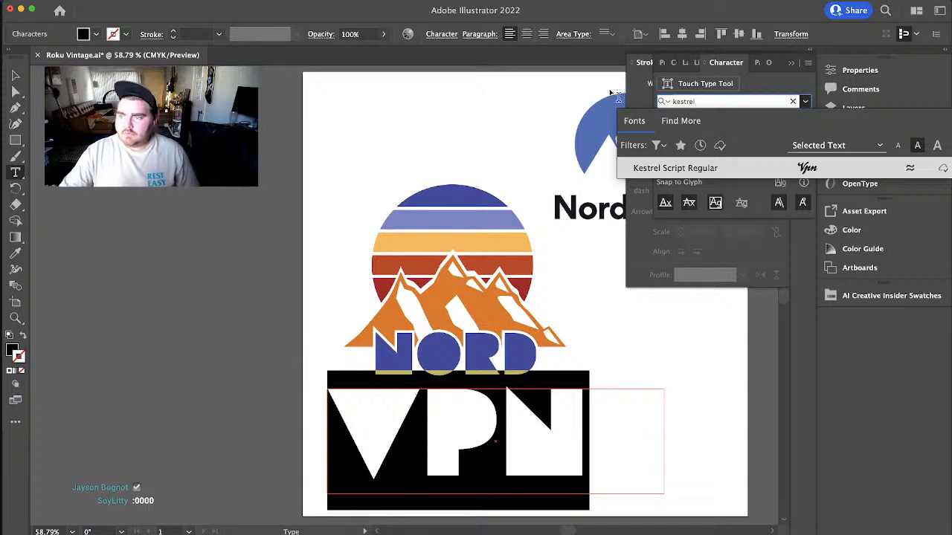
{"action": "left_click", "coordinate": [712, 177]}
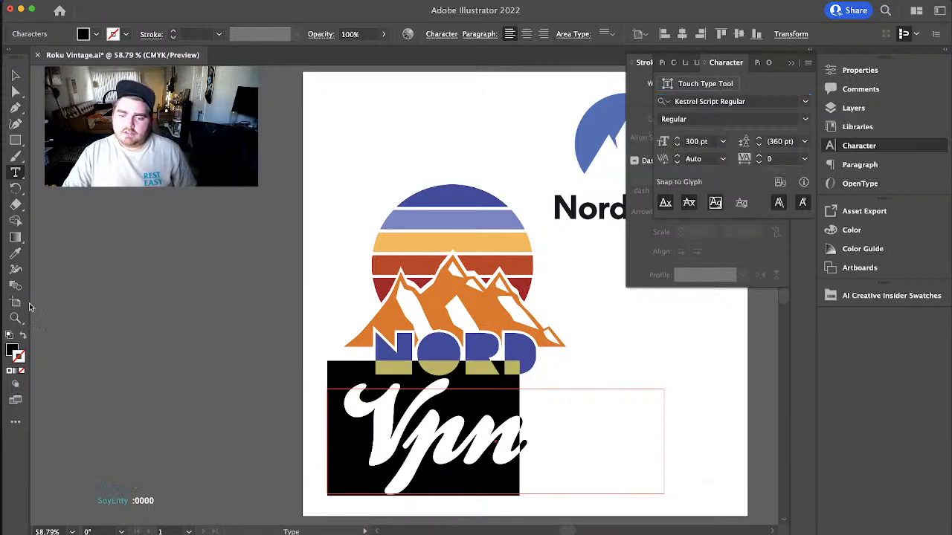
- Fill the Vpn text with the yellow-orange sampled from the circle's middle stripe using the Eyedropper
{"action": "left_click", "coordinate": [15, 259]}
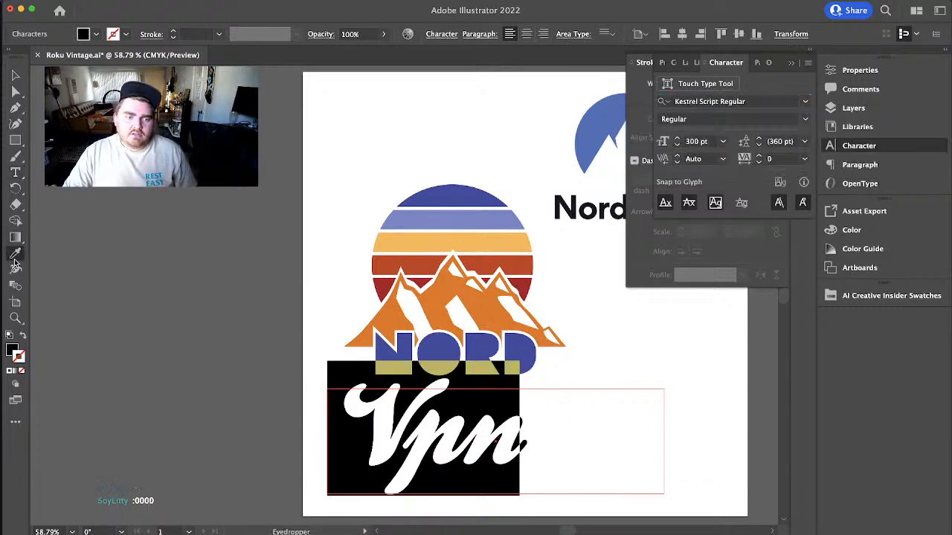
{"action": "left_click", "coordinate": [476, 228]}
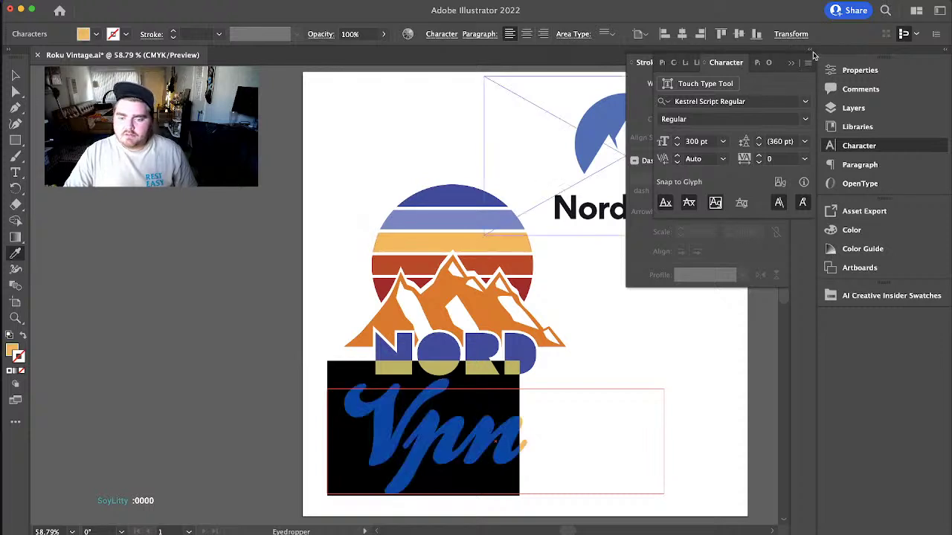
{"action": "left_click", "coordinate": [790, 63]}
{"action": "key", "text": "v"}
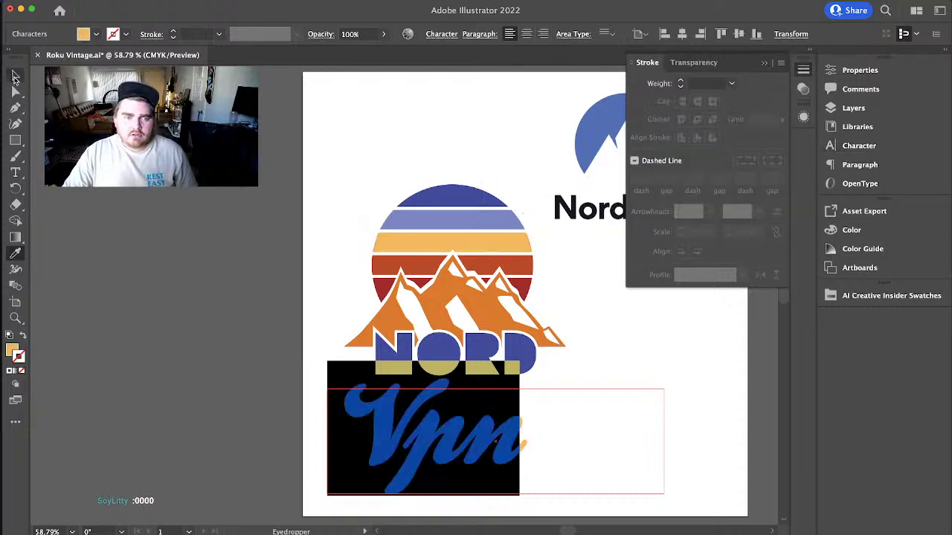
- Convert the Vpn text to outlines and scale it down beneath the right part of the NORD lettering
{"action": "right_click", "coordinate": [501, 439]}
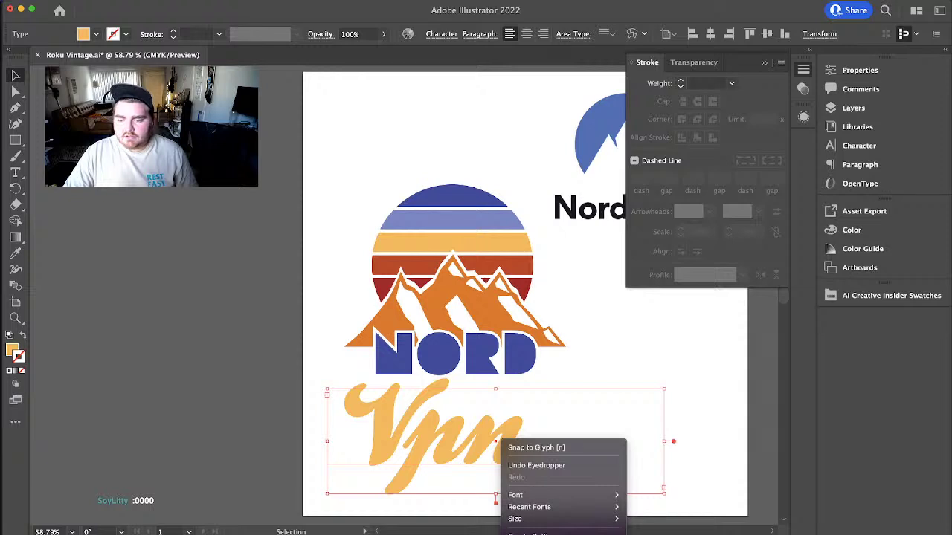
{"action": "left_click", "coordinate": [554, 533]}
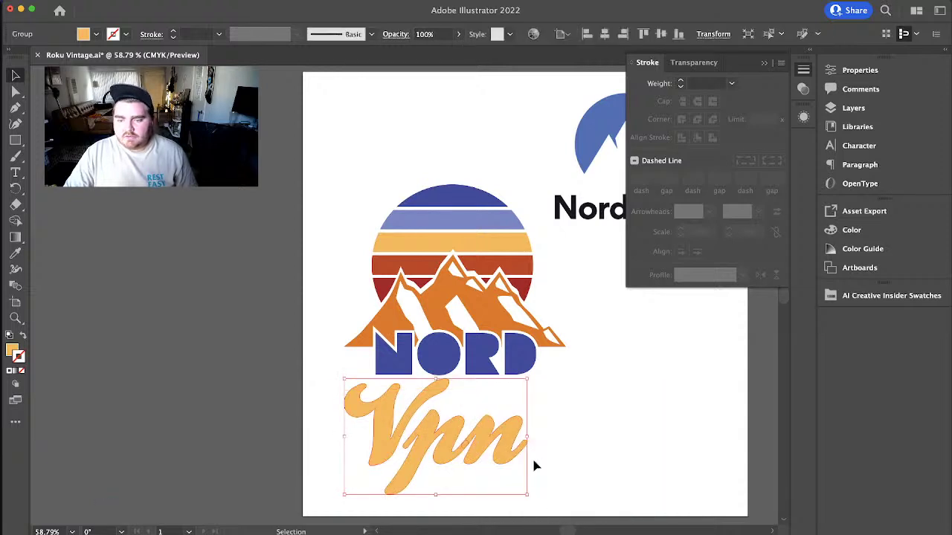
{"action": "left_click_drag", "start_coordinate": [530, 439], "coordinate": [524, 415]}
{"action": "left_click", "coordinate": [613, 399]}
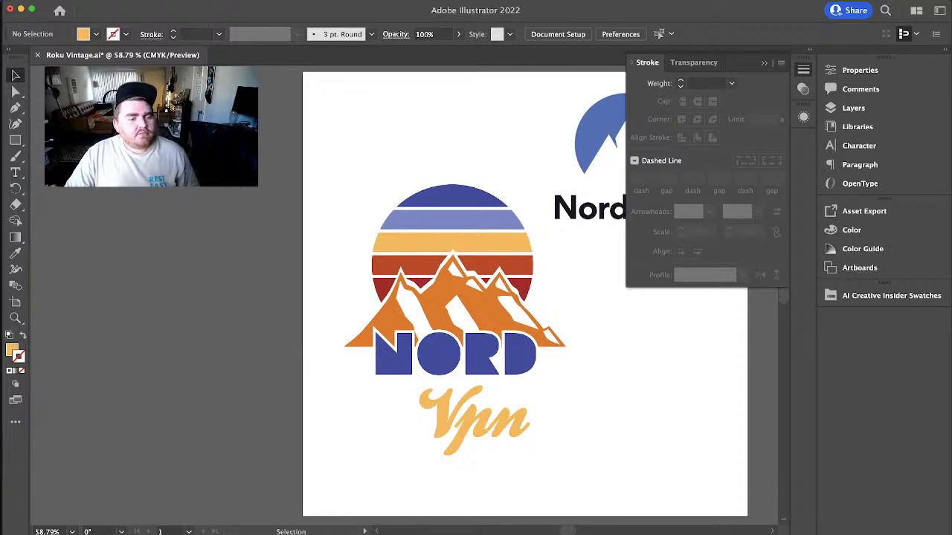
- Apply a horizontal Rise warp with a 27% bend to the Vpn lettering
{"action": "double_click", "coordinate": [487, 425]}
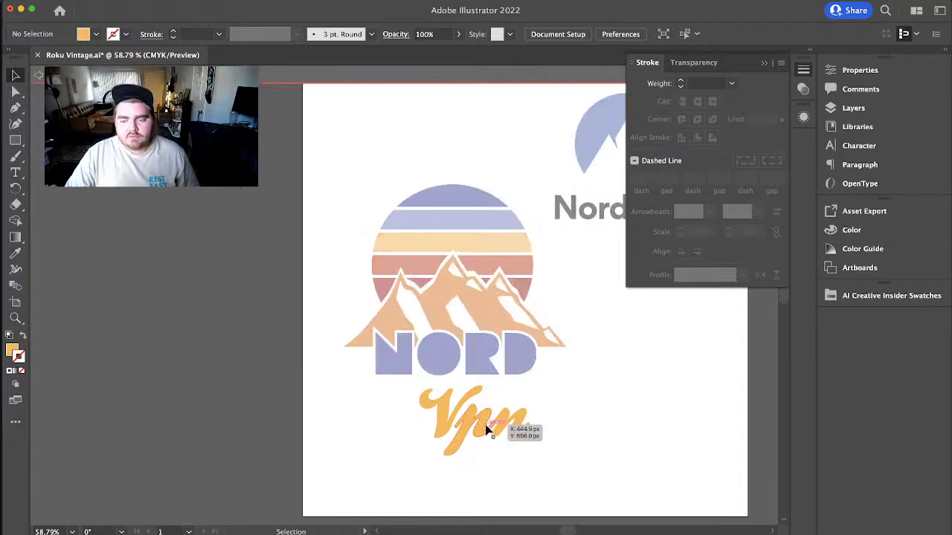
{"action": "key", "text": "Escape"}
{"action": "left_click", "coordinate": [469, 415]}
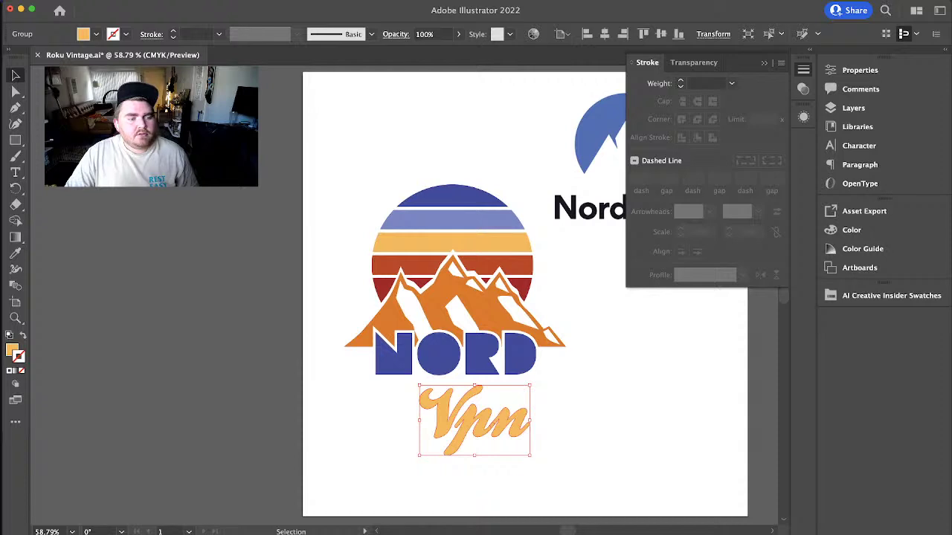
{"action": "key", "text": "ctrl+alt+shift+w"}
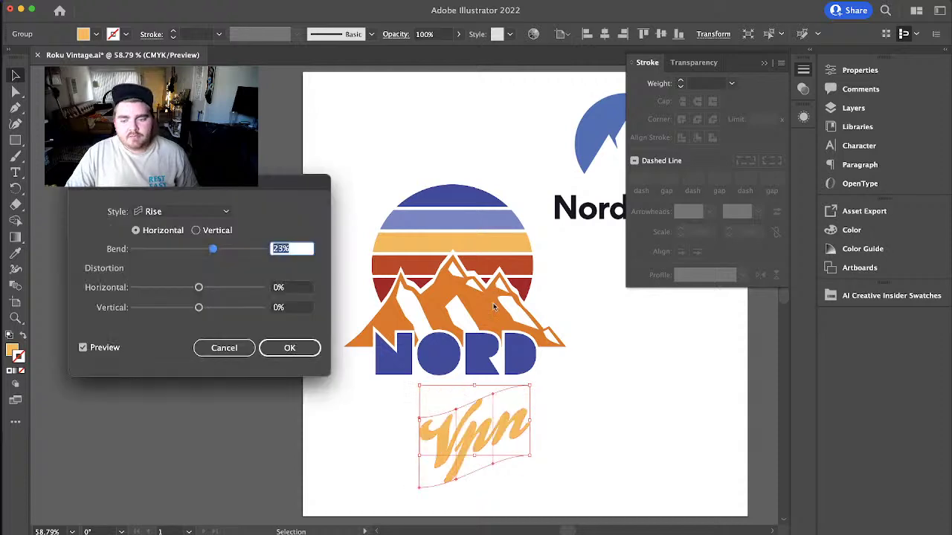
{"action": "left_click_drag", "start_coordinate": [210, 257], "coordinate": [217, 253]}
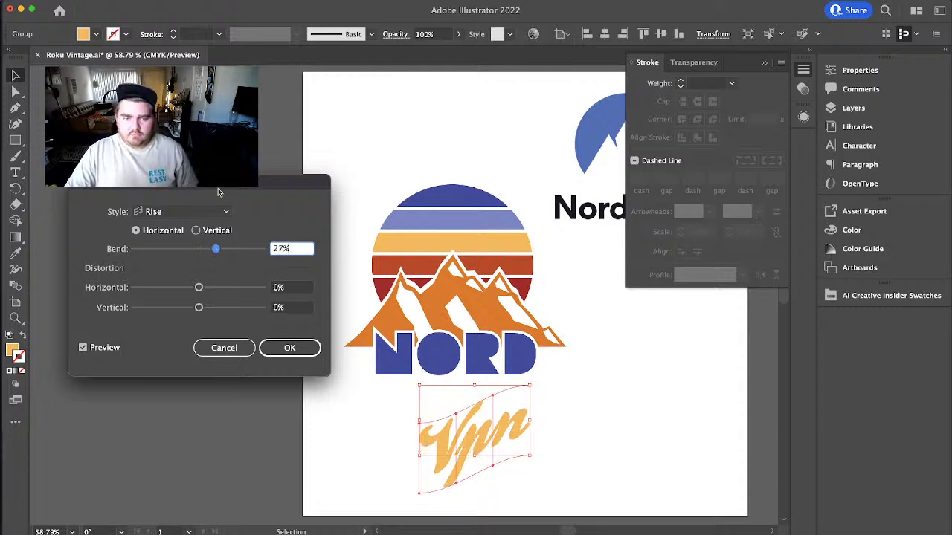
{"action": "left_click", "coordinate": [288, 347]}
- Shrink the warped Vpn lettering and move it up to overlap the lower edge of the R and D in NORD
{"action": "left_click", "coordinate": [614, 417]}
{"action": "left_click", "coordinate": [502, 429]}
{"action": "left_click_drag", "start_coordinate": [419, 493], "coordinate": [442, 464]}
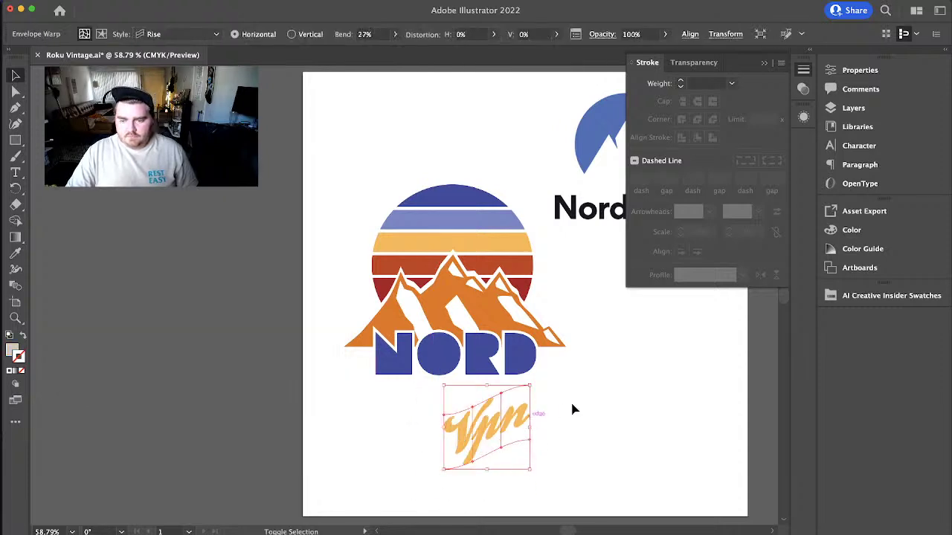
{"action": "left_click", "coordinate": [570, 403]}
{"action": "left_click_drag", "start_coordinate": [521, 409], "coordinate": [516, 376]}
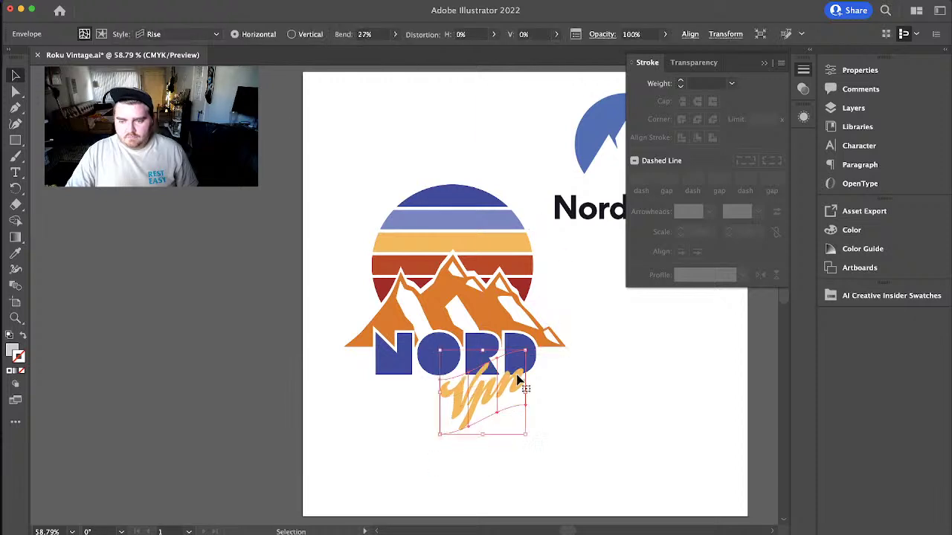
{"action": "left_click", "coordinate": [632, 402]}
{"action": "left_click", "coordinate": [508, 390]}
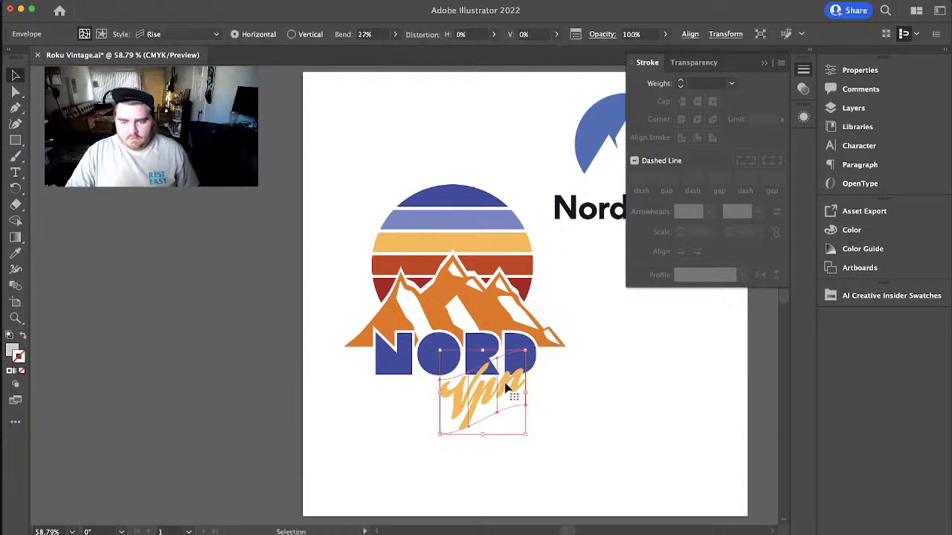
{"action": "left_click", "coordinate": [394, 472]}
- Apply the NORD lettering's blue fill and white 6 pt outside stroke to the Vpn lettering inside its envelope with the Eyedropper
{"action": "double_click", "coordinate": [465, 402]}
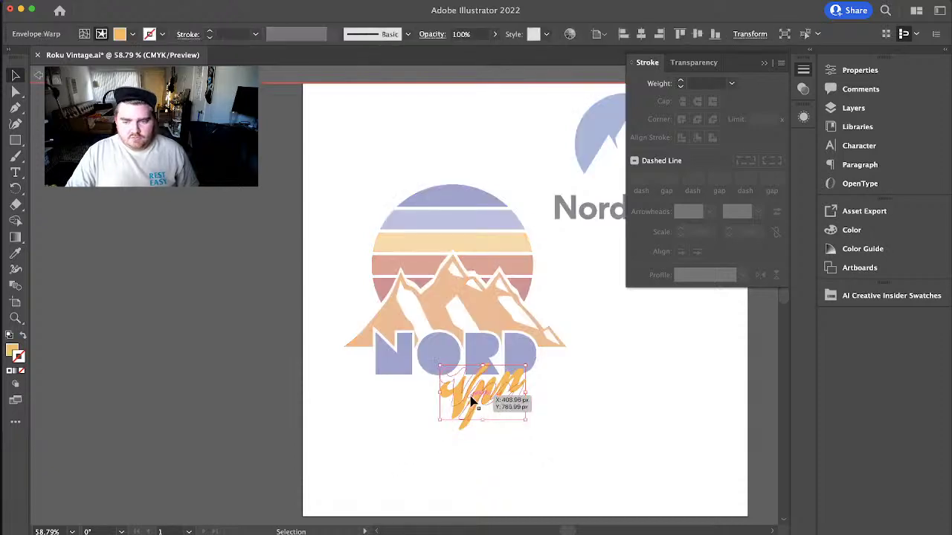
{"action": "left_click", "coordinate": [15, 251]}
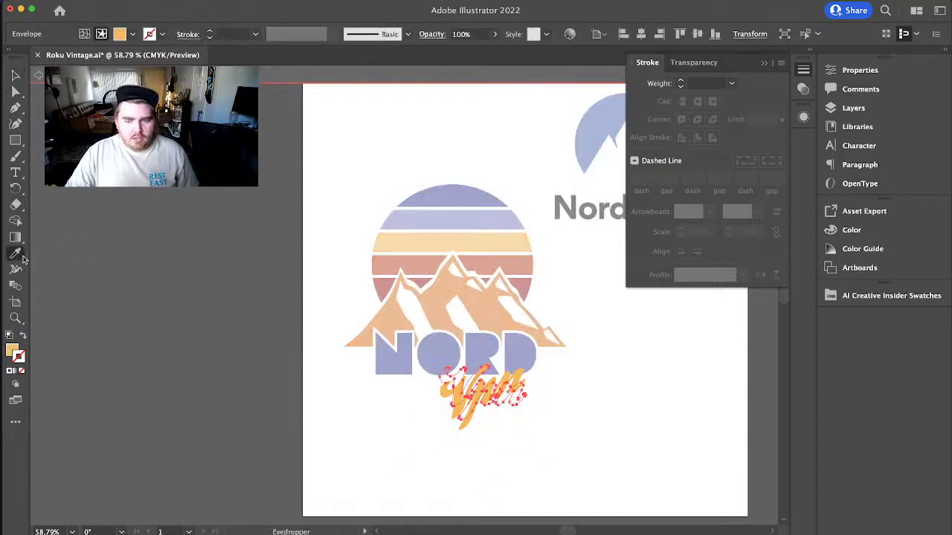
{"action": "left_click", "coordinate": [396, 354]}
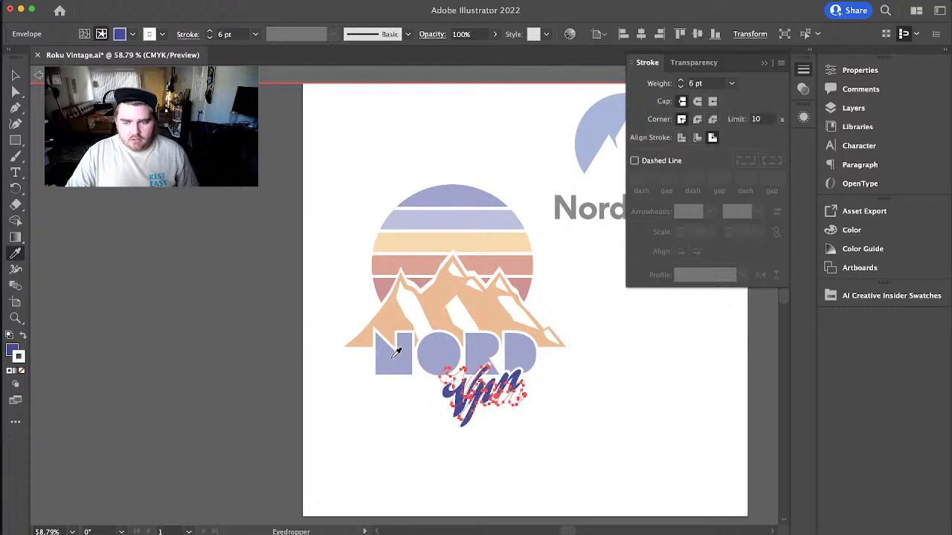
{"action": "left_click", "coordinate": [14, 75]}
{"action": "double_click", "coordinate": [391, 436]}
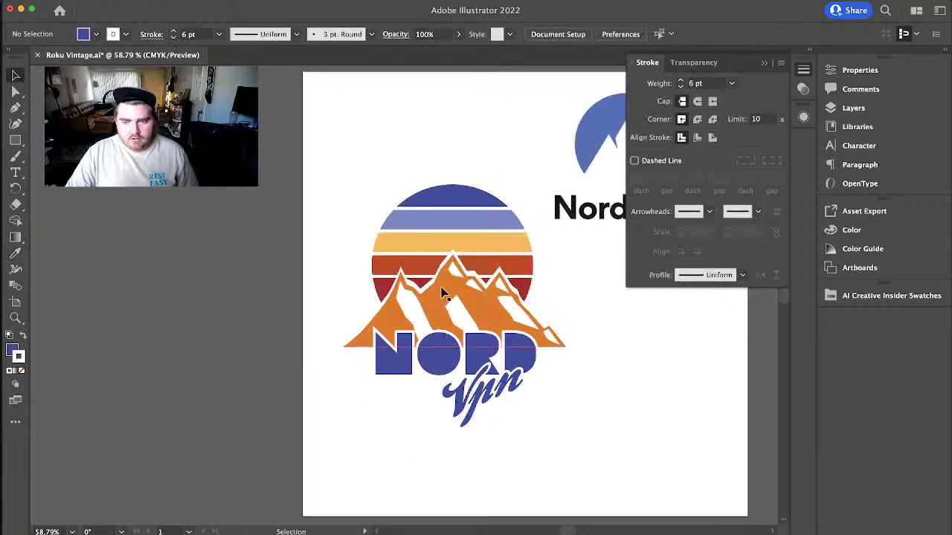
- Copy the hex color of the sunset circle's yellow stripe and apply fcbc5e as the fill of the Vpn lettering inside its envelope
{"action": "left_click", "coordinate": [421, 245]}
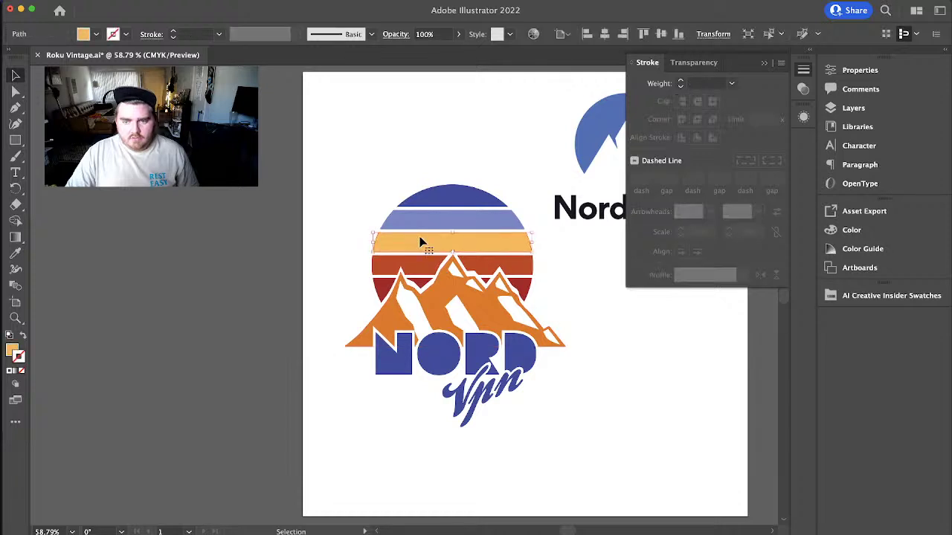
{"action": "double_click", "coordinate": [12, 348]}
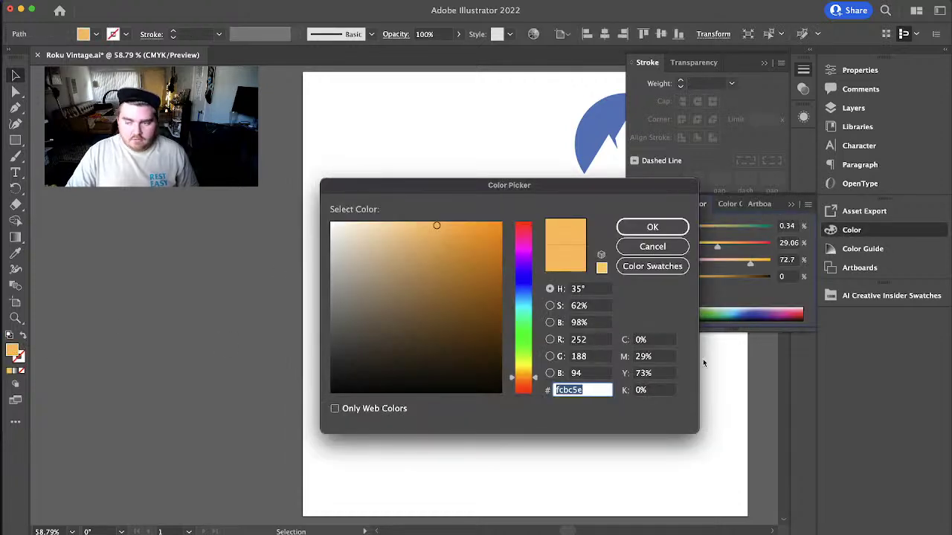
{"action": "left_click", "coordinate": [669, 229]}
{"action": "left_click", "coordinate": [627, 380]}
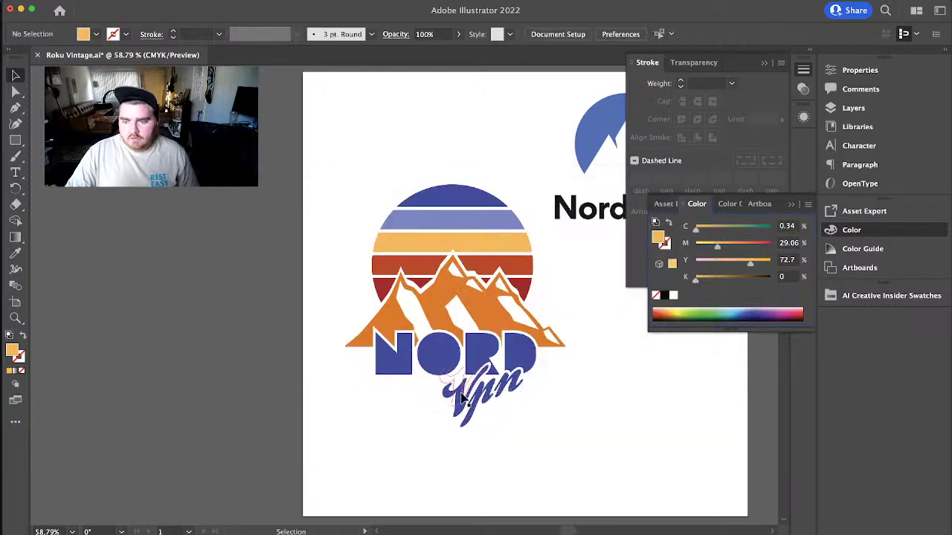
{"action": "double_click", "coordinate": [459, 398]}
{"action": "left_click", "coordinate": [461, 398]}
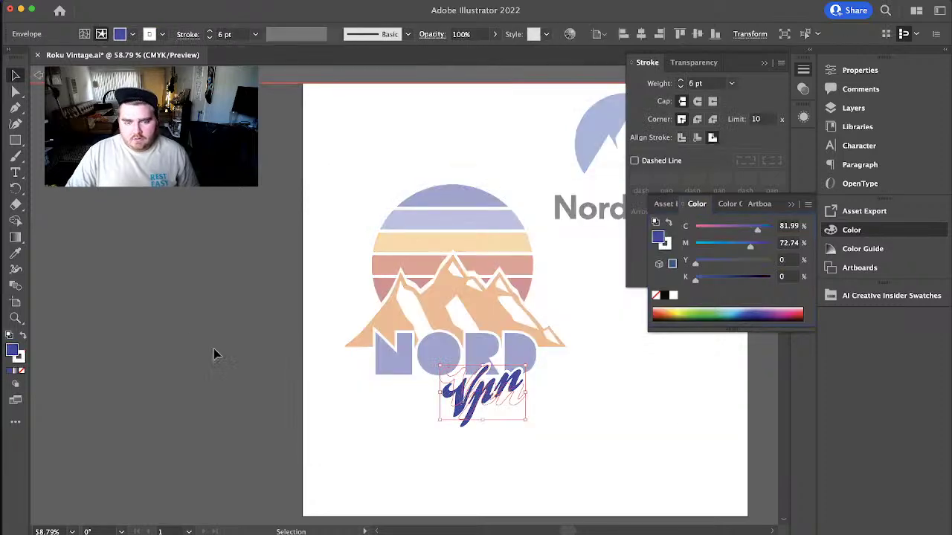
{"action": "double_click", "coordinate": [12, 356]}
{"action": "type", "text": "fcbc5e"}
{"action": "left_click", "coordinate": [675, 229]}
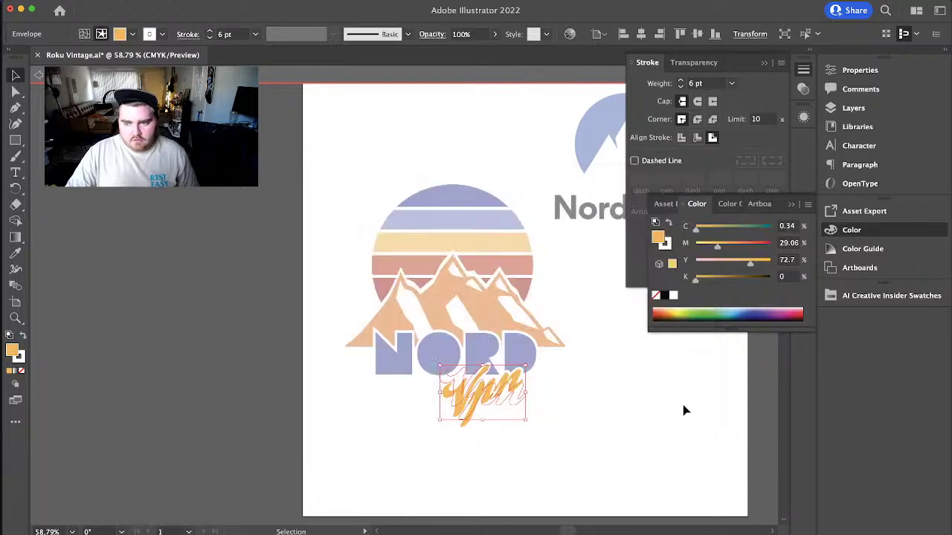
{"action": "left_click", "coordinate": [682, 405]}
{"action": "double_click", "coordinate": [686, 413]}
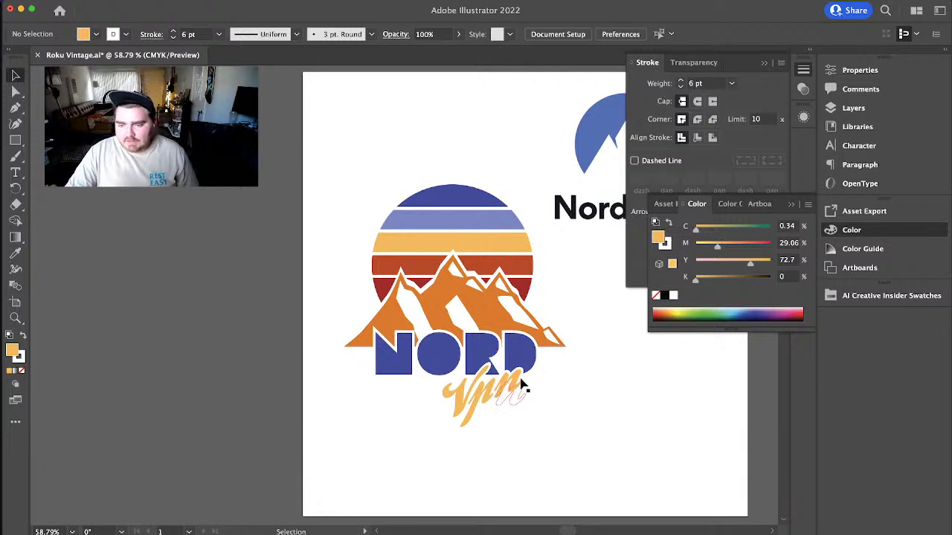
- Nudge the Vpn lettering up so it overlaps the lower edge of the R and D in NORD
{"action": "left_click", "coordinate": [513, 381]}
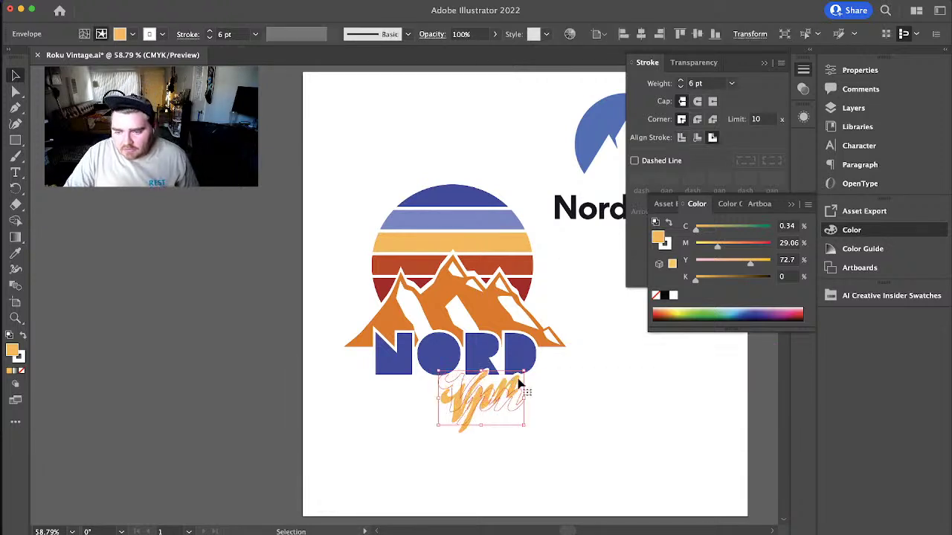
{"action": "key", "text": "Up"}
{"action": "key", "text": "Up"}
{"action": "key", "text": "Up"}
{"action": "key", "text": "Up"}
{"action": "key", "text": "Up"}
{"action": "key", "text": "Up"}
{"action": "key", "text": "Up"}
{"action": "key", "text": "Up"}
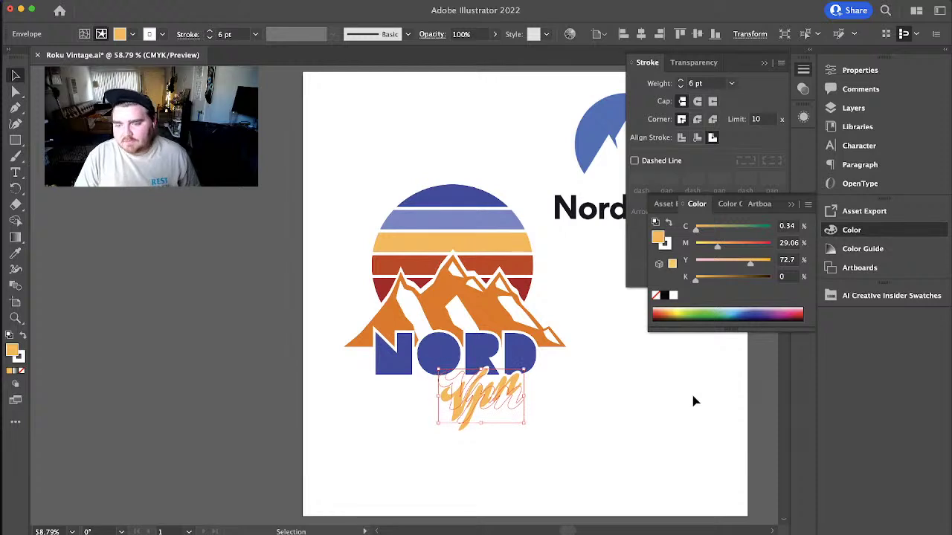
{"action": "key", "text": "Up"}
{"action": "left_click", "coordinate": [692, 401]}
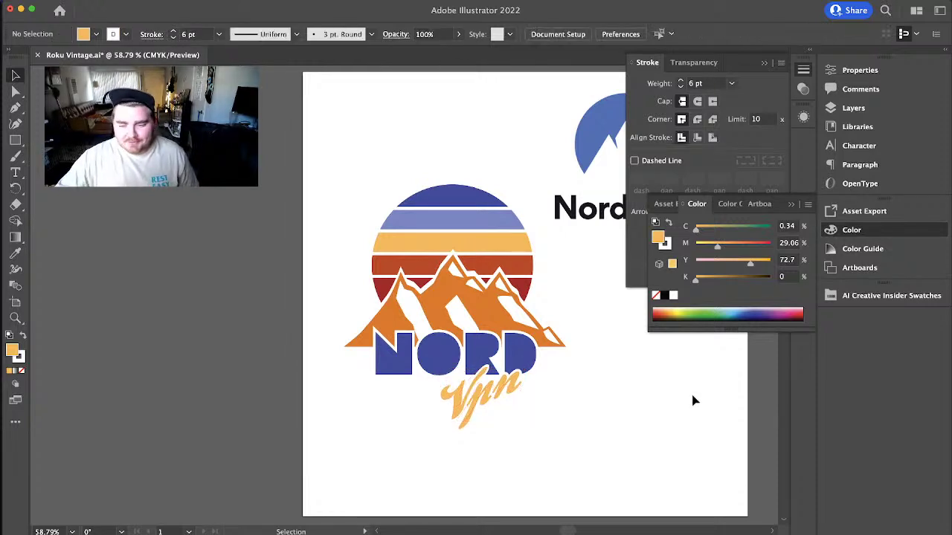
- Fine-tune the Vpn lettering's horizontal position beneath the R and D, and collapse the open Stroke and Color panels
{"action": "left_click", "coordinate": [482, 388]}
{"action": "key", "text": "Left"}
{"action": "key", "text": "Left"}
{"action": "key", "text": "Left"}
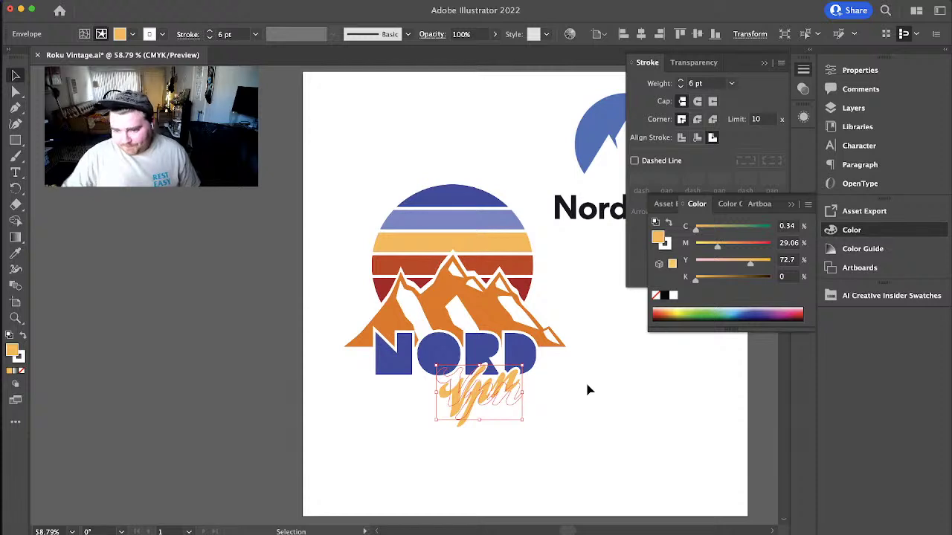
{"action": "scroll", "coordinate": [588, 390], "scroll_direction": "down", "scroll_amount": 1}
{"action": "left_click", "coordinate": [587, 389]}
{"action": "left_click", "coordinate": [503, 377]}
{"action": "key", "text": "Right"}
{"action": "key", "text": "Right"}
{"action": "key", "text": "Right"}
{"action": "key", "text": "Right"}
{"action": "key", "text": "Right"}
{"action": "key", "text": "Right"}
{"action": "key", "text": "Right"}
{"action": "key", "text": "Right"}
{"action": "left_click", "coordinate": [610, 396]}
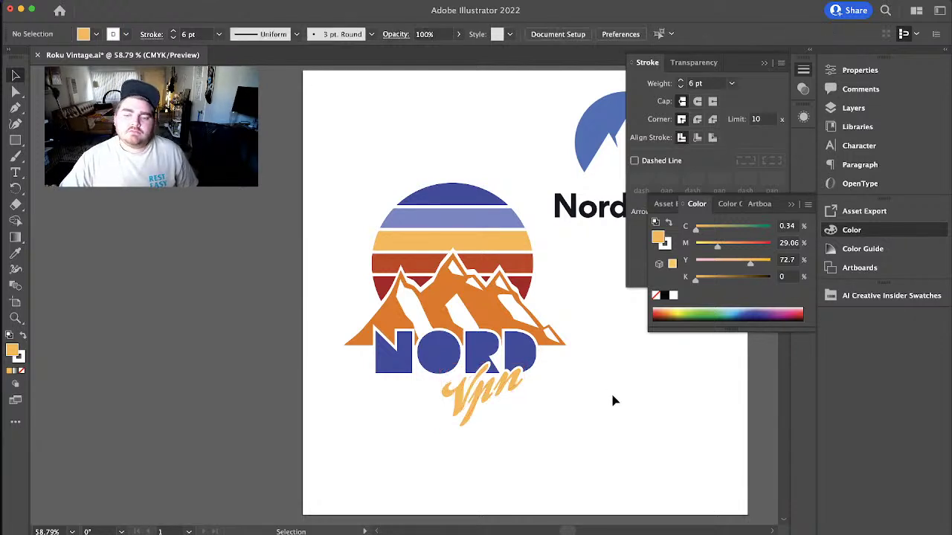
{"action": "left_click", "coordinate": [764, 63]}
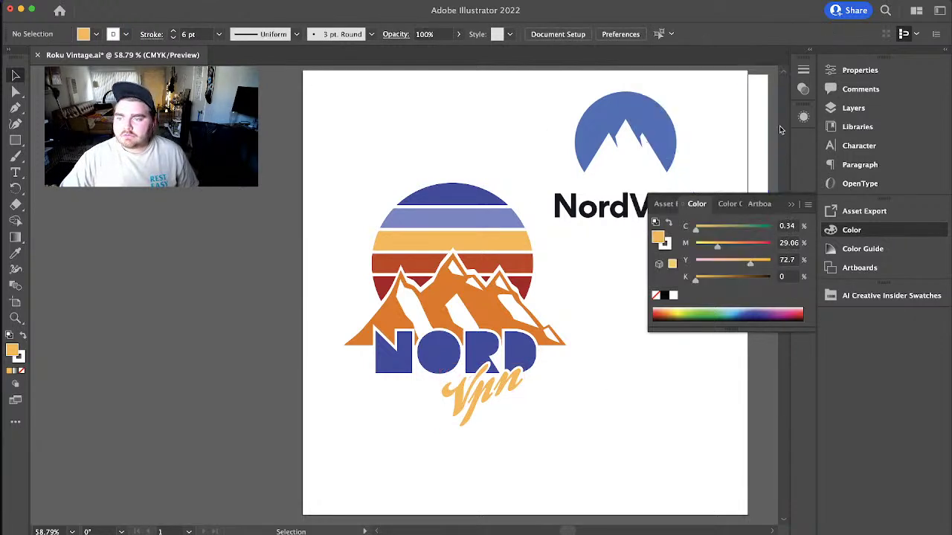
{"action": "left_click", "coordinate": [791, 204]}
{"action": "left_click_drag", "start_coordinate": [349, 197], "coordinate": [494, 410]}
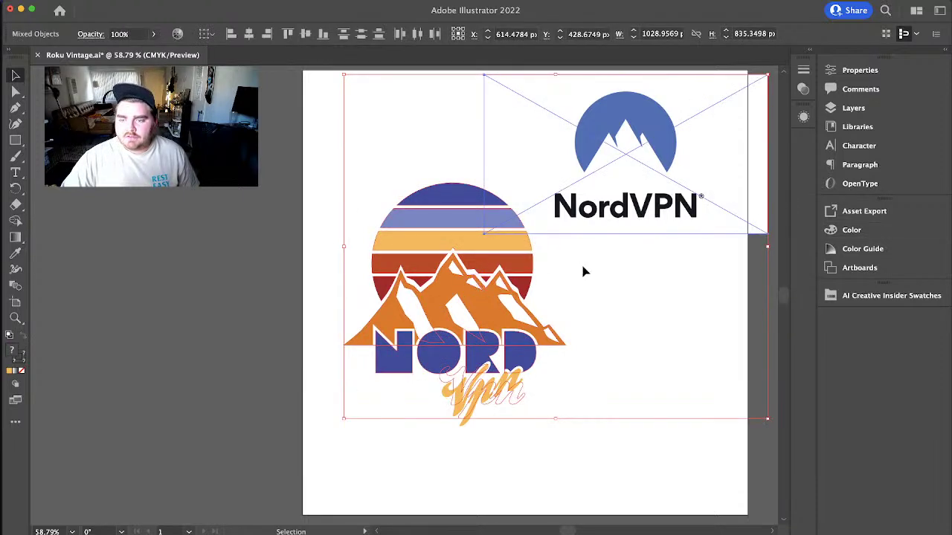
{"action": "left_click_drag", "start_coordinate": [481, 257], "coordinate": [480, 300]}
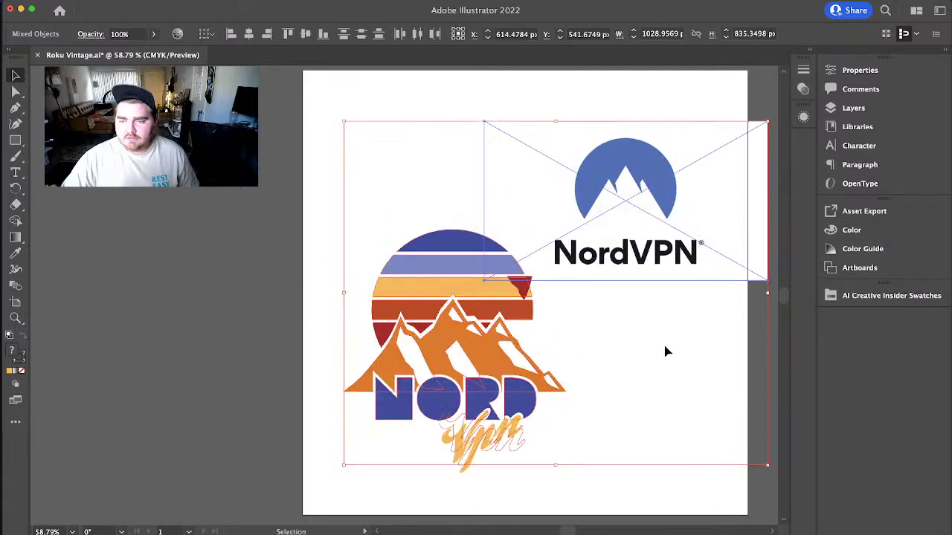
{"action": "left_click", "coordinate": [665, 350]}
{"action": "key", "text": "super+z"}
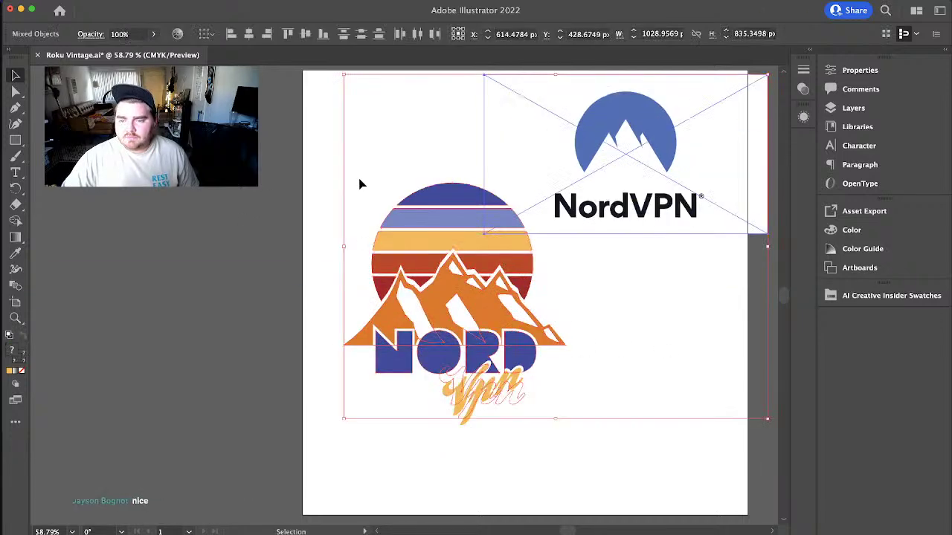
- Move the complete logo without the reference image directly beneath the NordVPN reference and scale it down slightly
{"action": "left_click", "coordinate": [319, 141]}
{"action": "left_click_drag", "start_coordinate": [320, 142], "coordinate": [542, 417]}
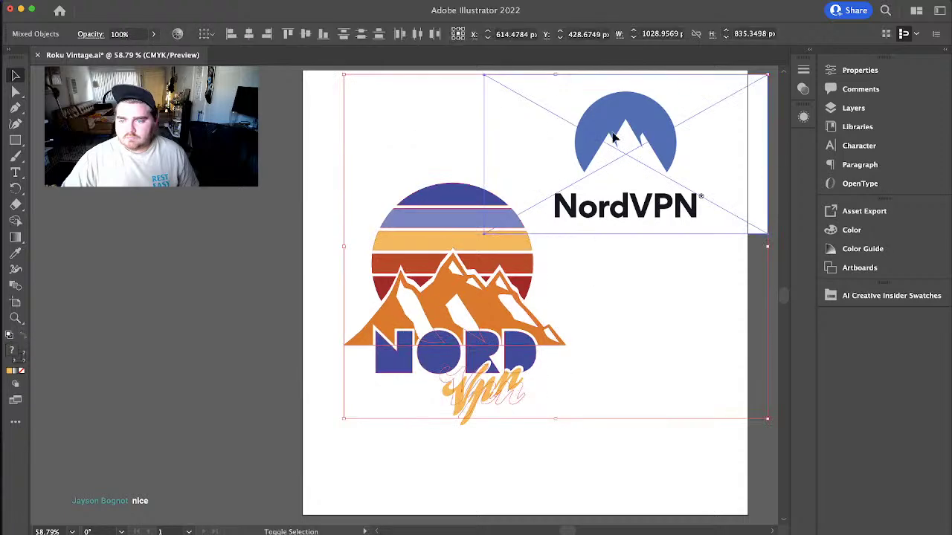
{"action": "left_click", "coordinate": [505, 223], "text": "shift"}
{"action": "left_click_drag", "start_coordinate": [449, 238], "coordinate": [620, 292]}
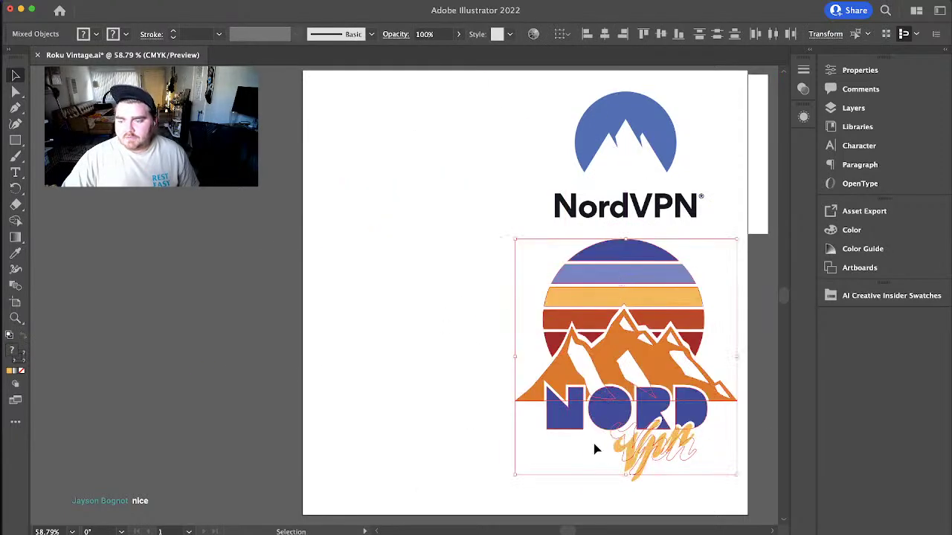
{"action": "left_click_drag", "start_coordinate": [627, 476], "coordinate": [627, 467]}
{"action": "left_click", "coordinate": [475, 397]}
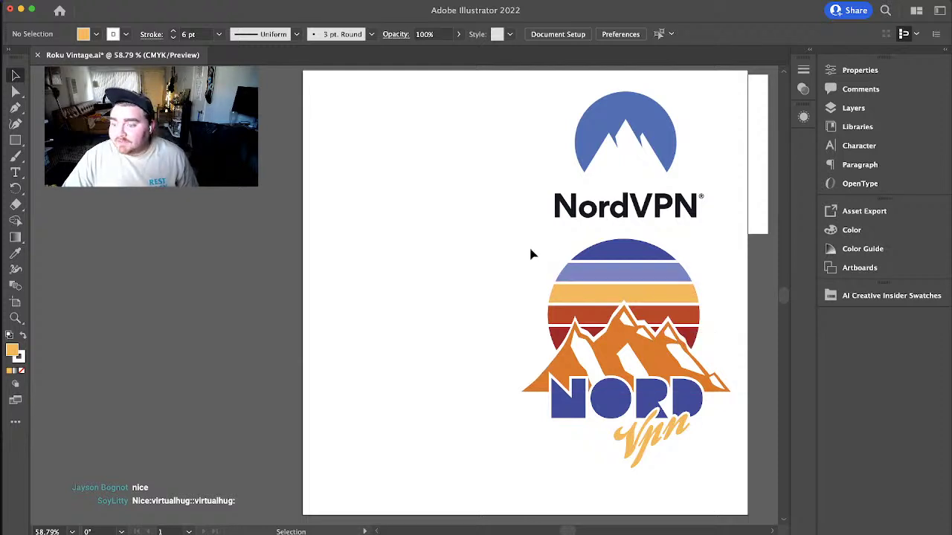
- Move the complete logo to the artboard's upper left area and delete the NordVPN reference image
{"action": "left_click_drag", "start_coordinate": [527, 252], "coordinate": [705, 449]}
{"action": "left_click_drag", "start_coordinate": [653, 310], "coordinate": [454, 169]}
{"action": "left_click", "coordinate": [629, 172]}
{"action": "key", "text": "Delete"}
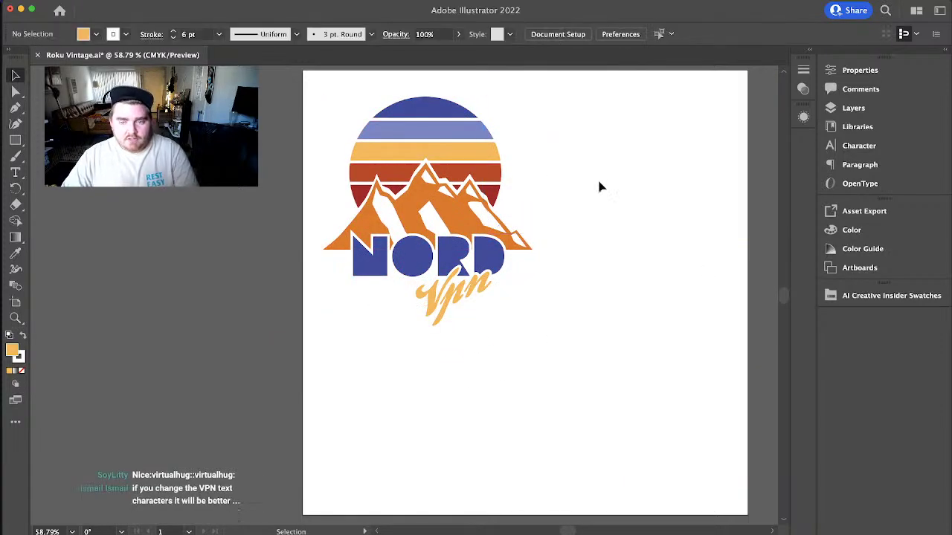
- Try to enlarge the complete logo and shift it toward the middle of the artboard
{"action": "left_click_drag", "start_coordinate": [313, 115], "coordinate": [654, 447]}
{"action": "left_click_drag", "start_coordinate": [541, 325], "coordinate": [545, 348]}
{"action": "key", "text": "a"}
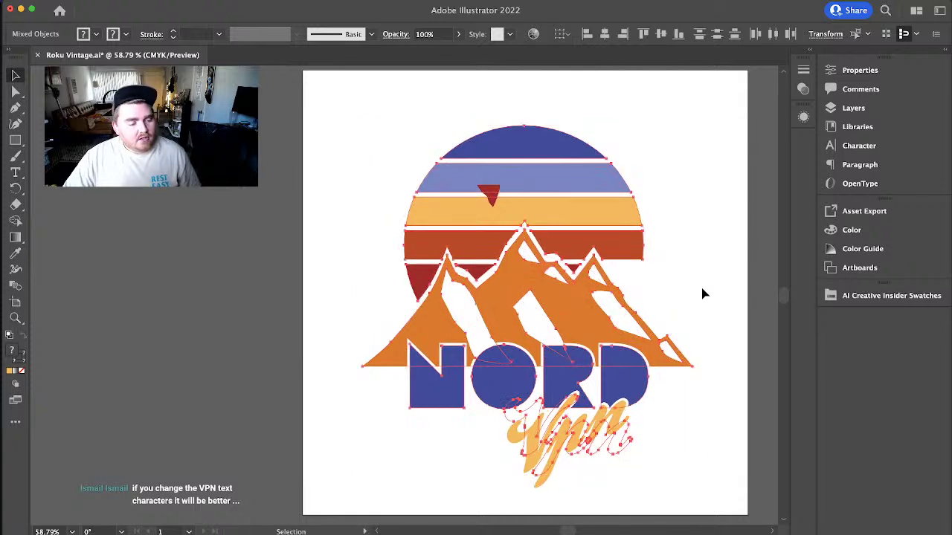
- Undo the logo's enlargement and the edits before it, back to the logo sitting beneath the NordVPN reference image
{"action": "key", "text": "ctrl+z"}
{"action": "key", "text": "ctrl+z"}
{"action": "key", "text": "v"}
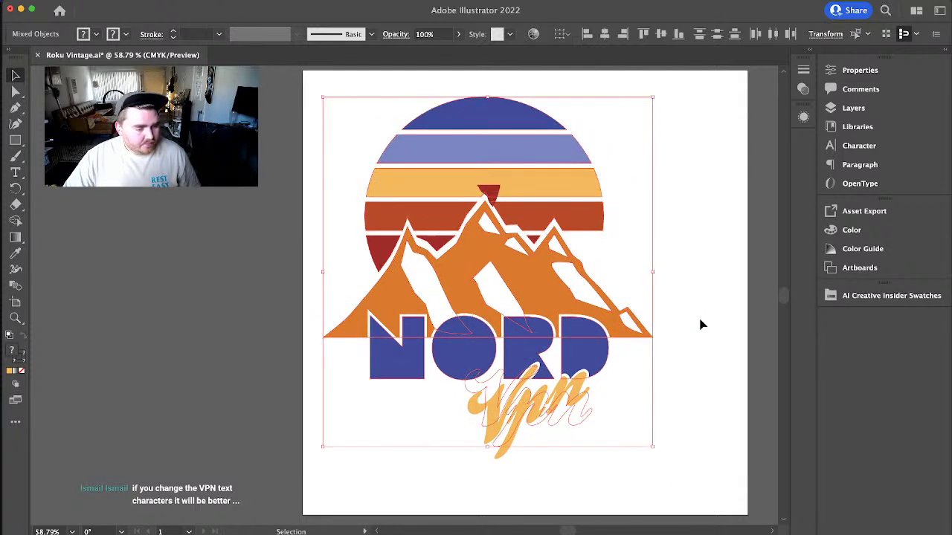
{"action": "left_click", "coordinate": [705, 449]}
{"action": "key", "text": "ctrl+z"}
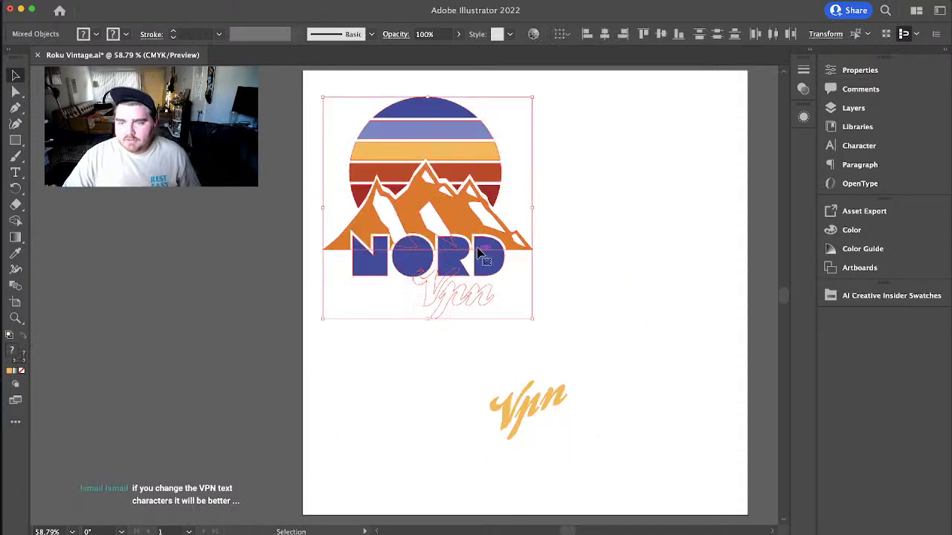
{"action": "key", "text": "ctrl+shift+z"}
{"action": "key", "text": "ctrl+shift+z"}
{"action": "key", "text": "ctrl+shift+z"}
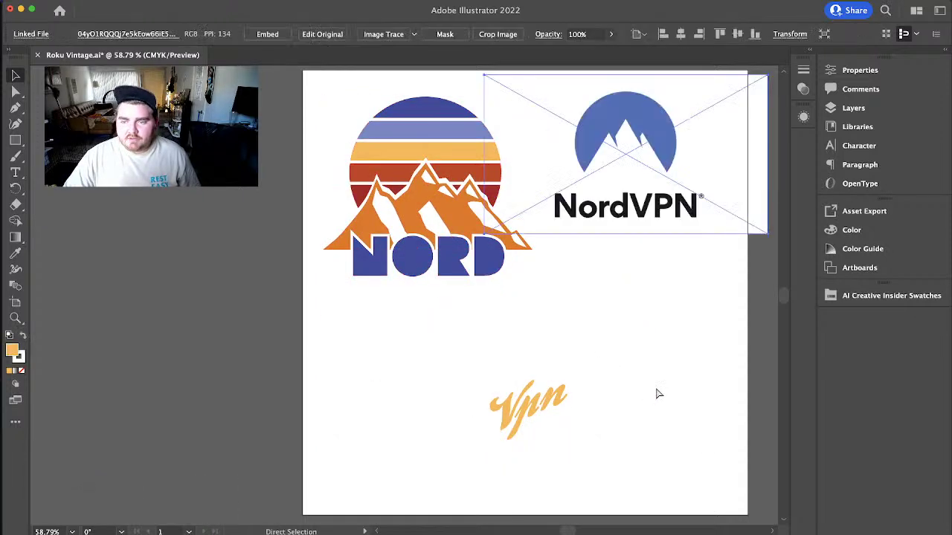
- Select the complete logo without the reference image, enlarge it and place it around the middle of the artboard
{"action": "left_click", "coordinate": [485, 293]}
{"action": "key", "text": "v"}
{"action": "left_click_drag", "start_coordinate": [453, 212], "coordinate": [673, 473]}
{"action": "left_click", "coordinate": [628, 143], "text": "shift"}
{"action": "left_click_drag", "start_coordinate": [649, 309], "coordinate": [447, 210]}
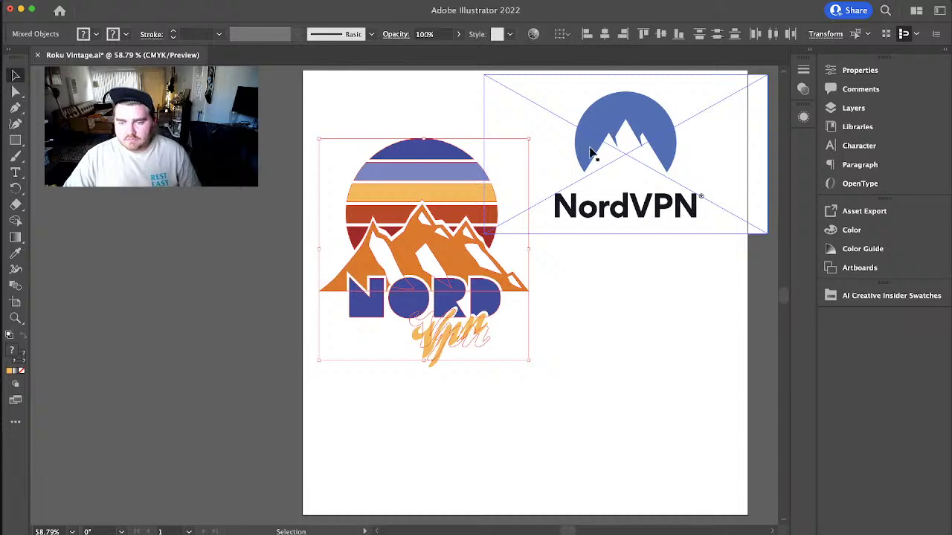
{"action": "left_click_drag", "start_coordinate": [531, 361], "coordinate": [707, 463]}
{"action": "left_click_drag", "start_coordinate": [506, 225], "coordinate": [560, 209]}
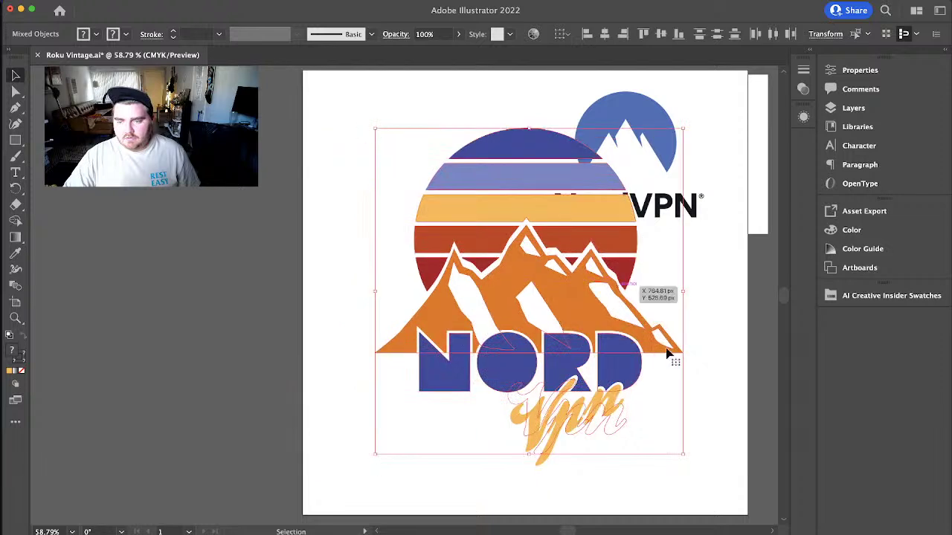
- Delete the linked NordVPN reference image behind the logo
{"action": "left_click", "coordinate": [741, 467]}
{"action": "left_click", "coordinate": [660, 125]}
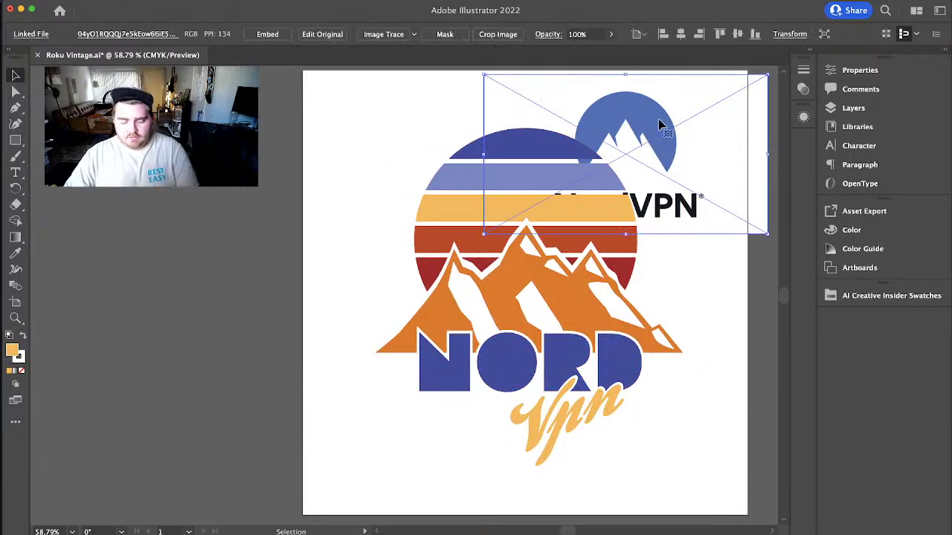
{"action": "key", "text": "Delete"}
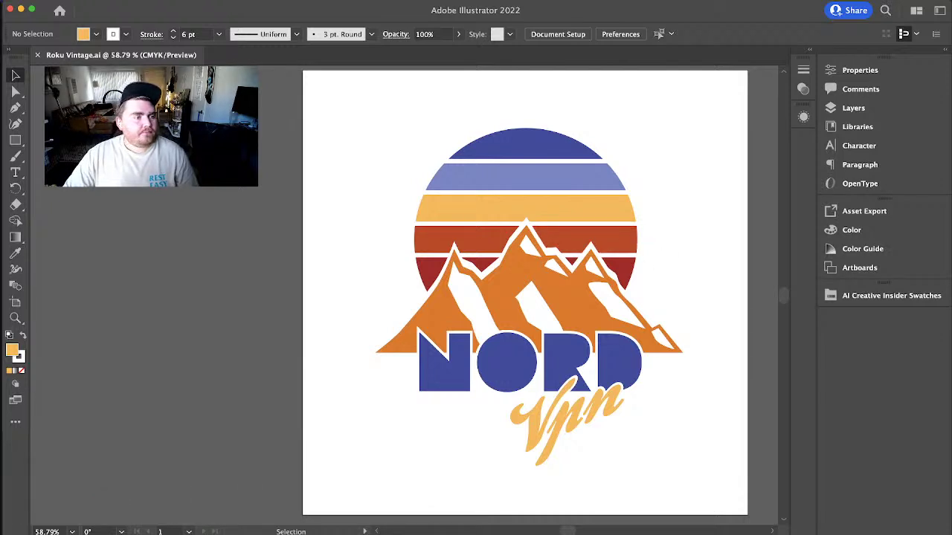
- Save the document on the computer under the file name Nord Vintage.ai
{"action": "key", "text": "super+s"}
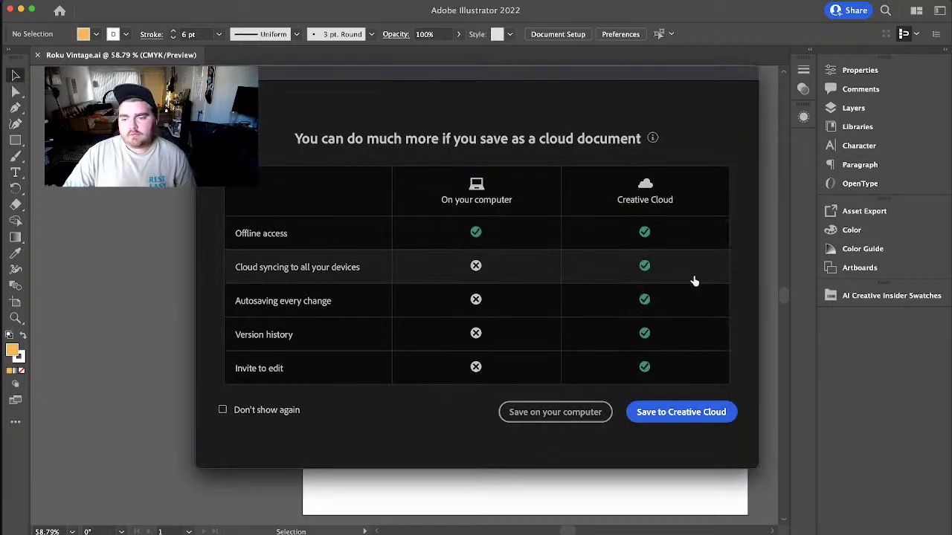
{"action": "left_click", "coordinate": [558, 413]}
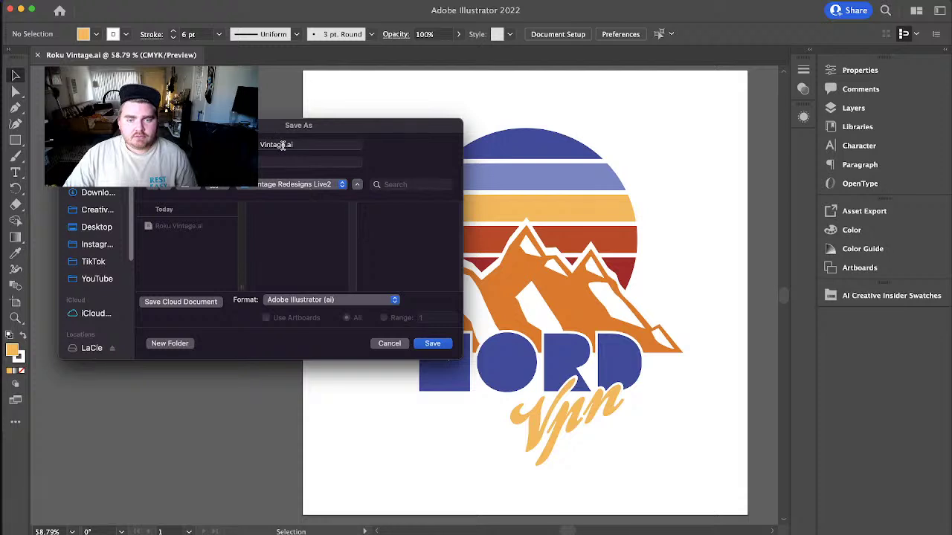
{"action": "left_click", "coordinate": [260, 144]}
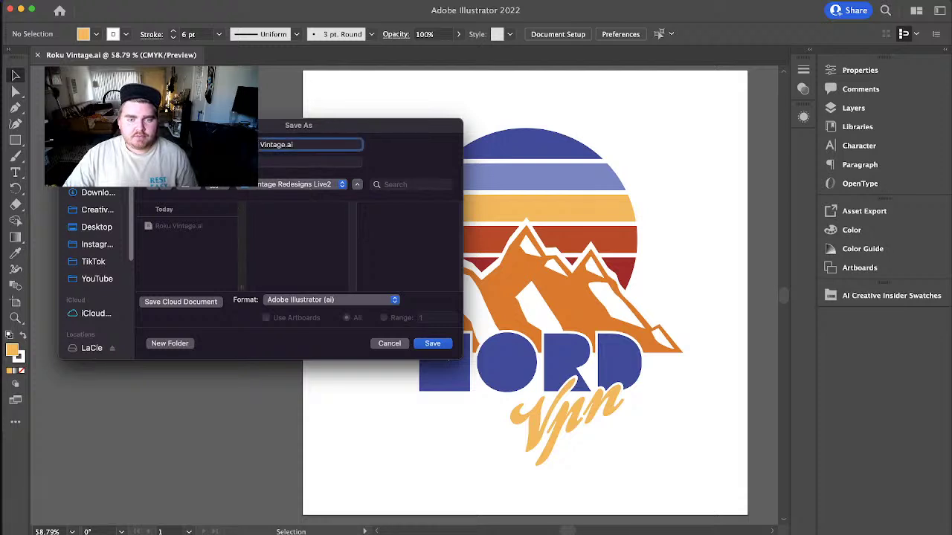
{"action": "type", "text": "Nord"}
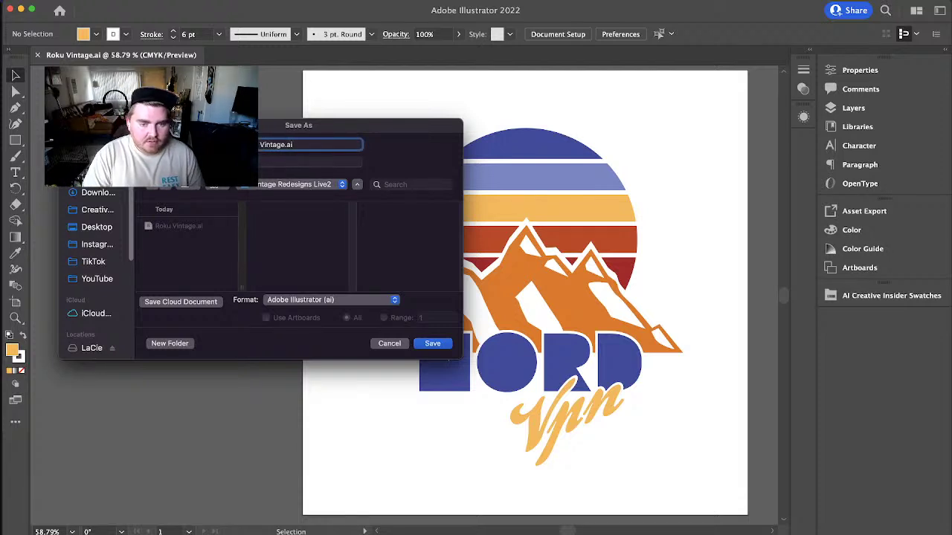
{"action": "key", "text": "Return"}
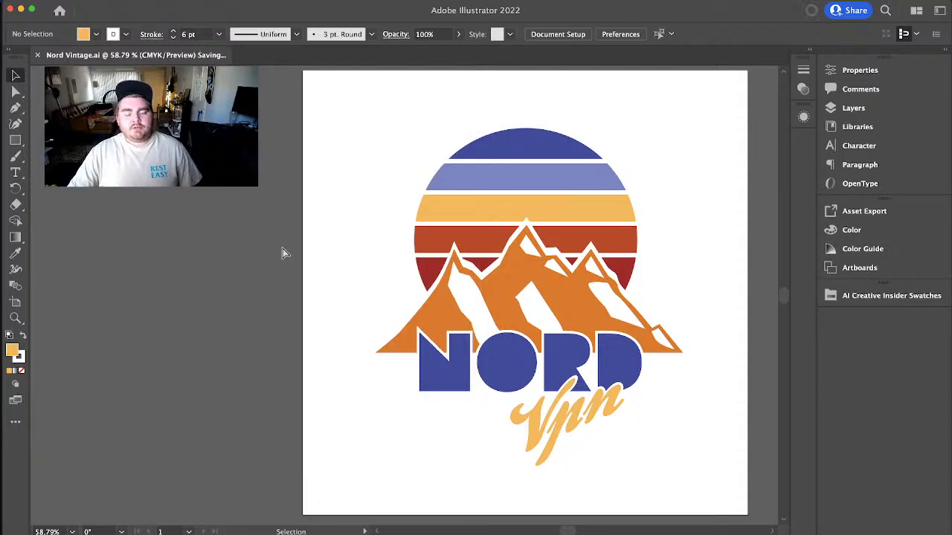
- Undo the logo edits back to the black uppercase VPN live text beneath the NORD lettering
{"action": "key", "text": "super+z"}
{"action": "key", "text": "super+z"}
{"action": "key", "text": "super+z"}
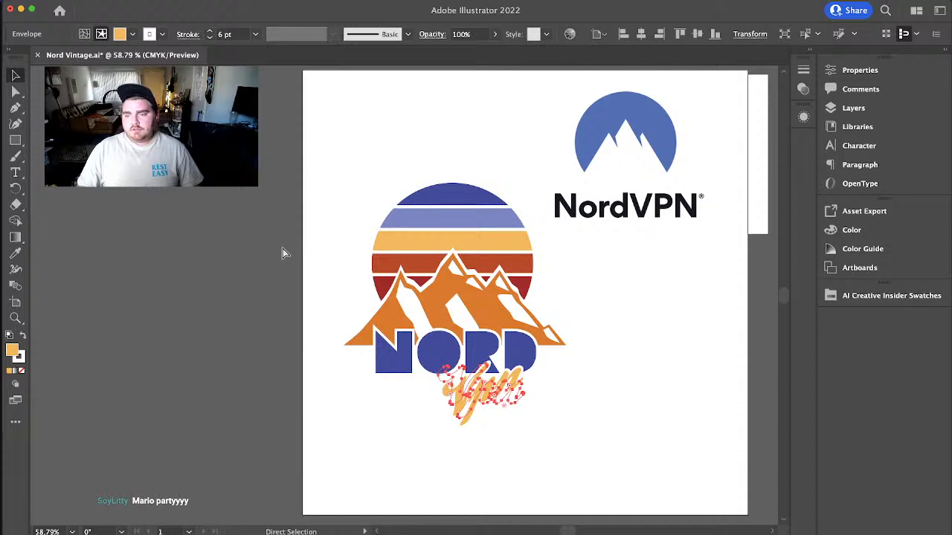
{"action": "key", "text": "super+z"}
{"action": "key", "text": "super+z"}
{"action": "key", "text": "super+z"}
{"action": "key", "text": "super+z"}
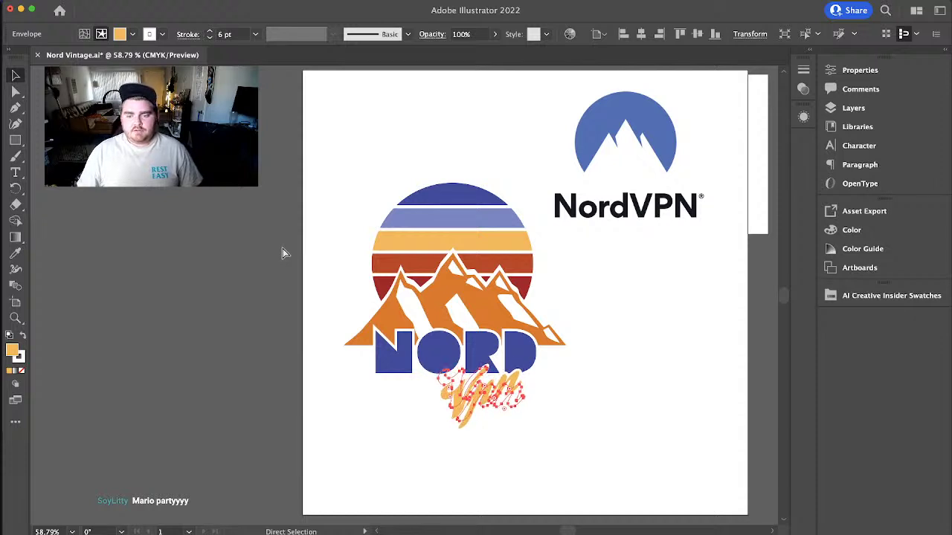
{"action": "key", "text": "super+z"}
{"action": "key", "text": "super+z"}
{"action": "key", "text": "super+z"}
{"action": "key", "text": "super+z"}
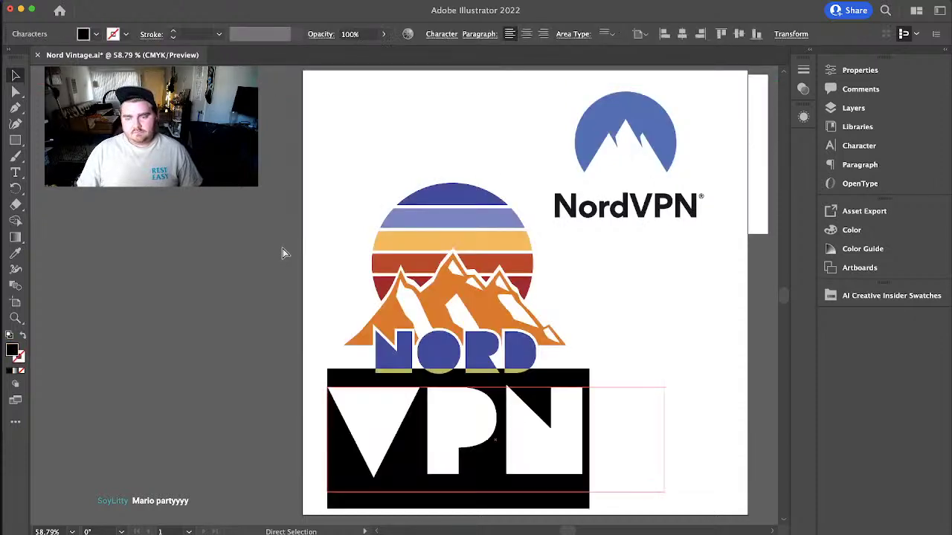
- Undo the lettering and stripe colour edits back to four black bars across the solid blue circle behind the mountain
{"action": "key", "text": "super+z"}
{"action": "key", "text": "super+z"}
{"action": "key", "text": "super+z"}
{"action": "key", "text": "super+z"}
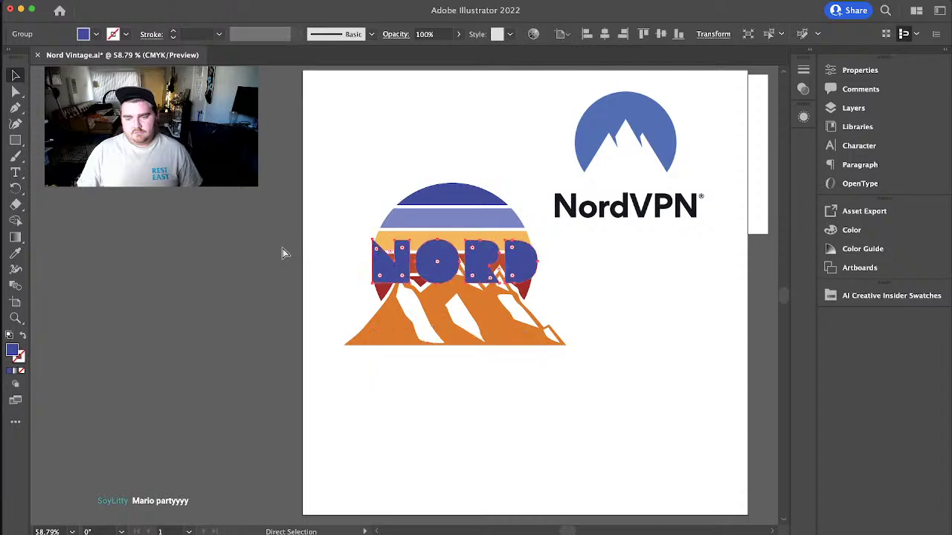
{"action": "key", "text": "super+z"}
{"action": "key", "text": "super+z"}
{"action": "key", "text": "super+z"}
{"action": "key", "text": "super+z"}
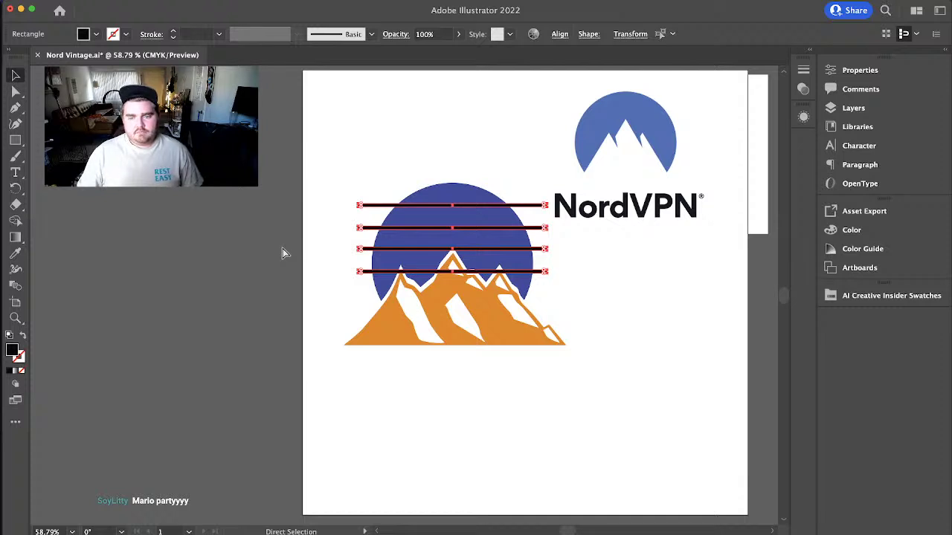
{"action": "key", "text": "z"}
{"action": "key", "text": "v"}
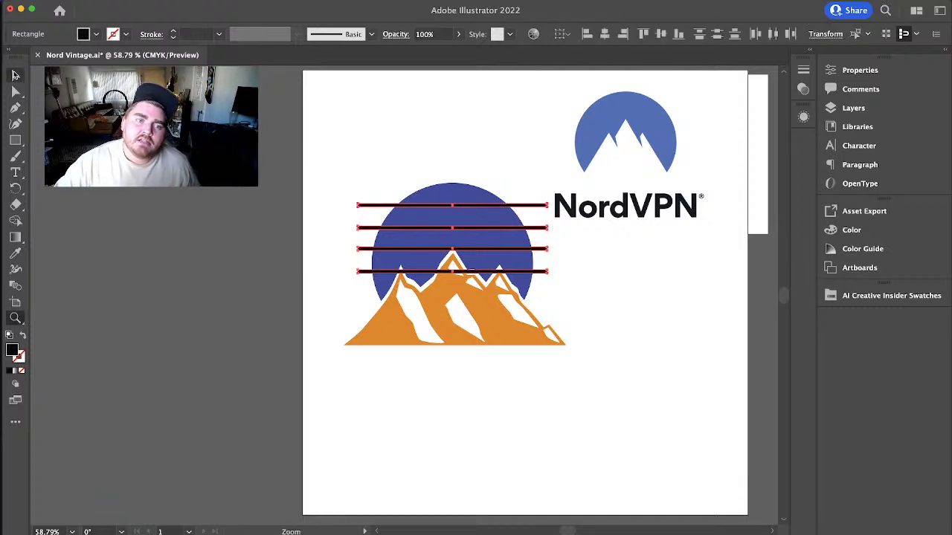
- Deselect the bars and close the Nord Vintage.ai document without saving the changes
{"action": "left_click", "coordinate": [385, 133]}
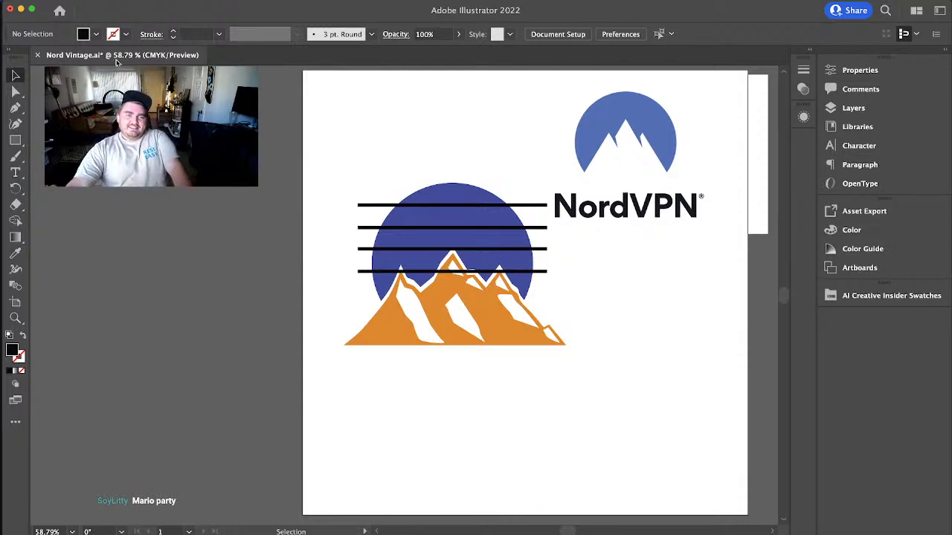
{"action": "left_click", "coordinate": [9, 9]}
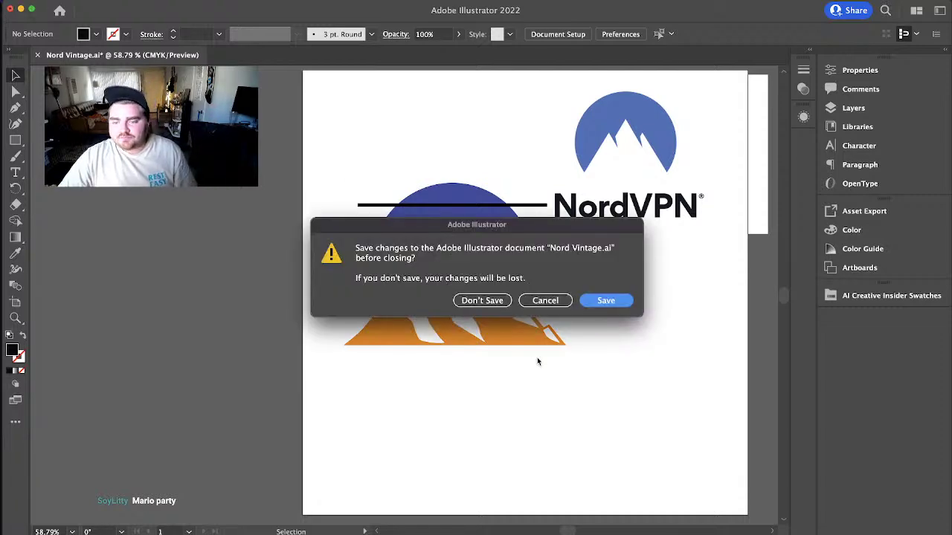
{"action": "left_click", "coordinate": [488, 300]}
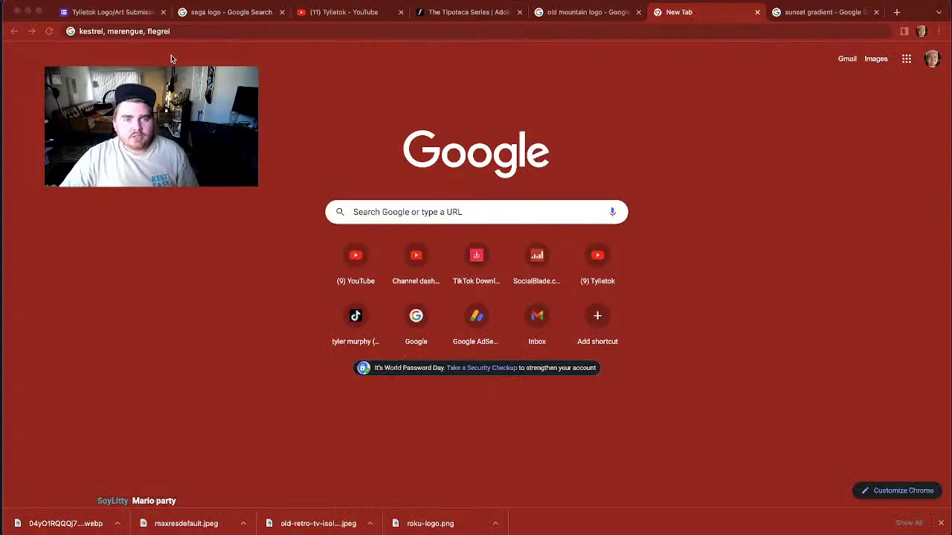